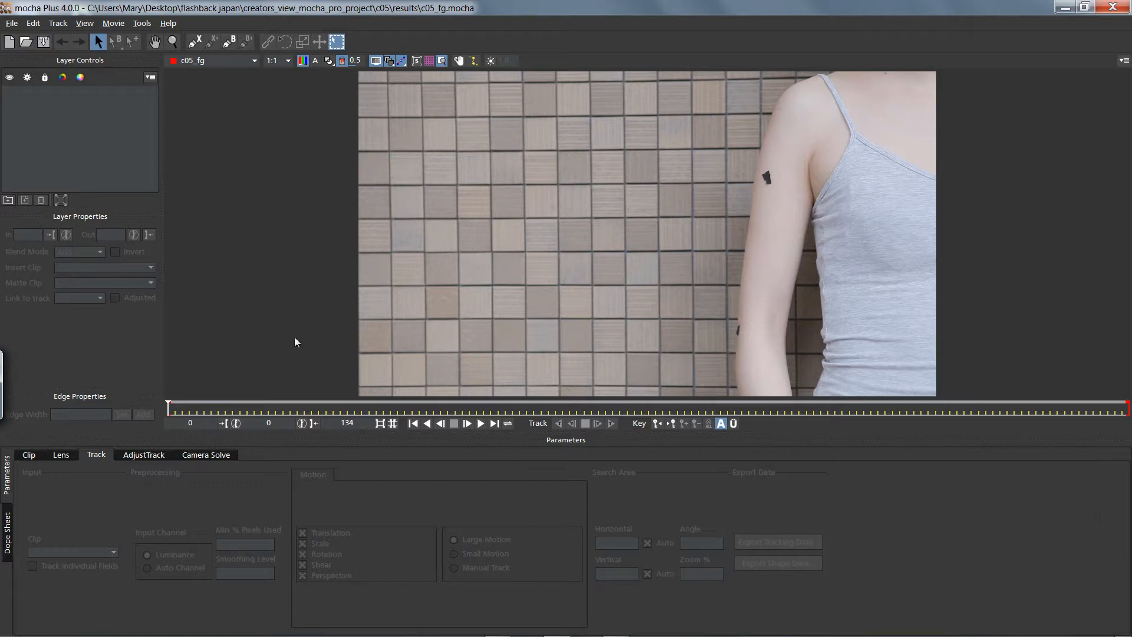
- Locate the calibration lines in c05_fg and join the segments along the wall's horizontal tile grout into continuous lines
left_click(61, 455)
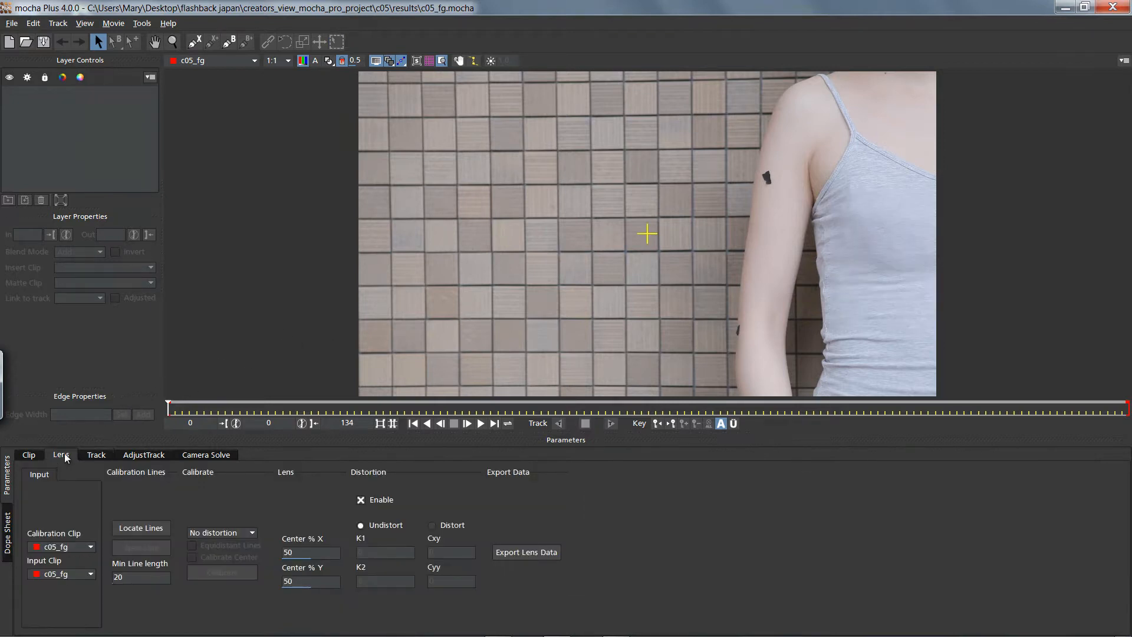
left_click(139, 527)
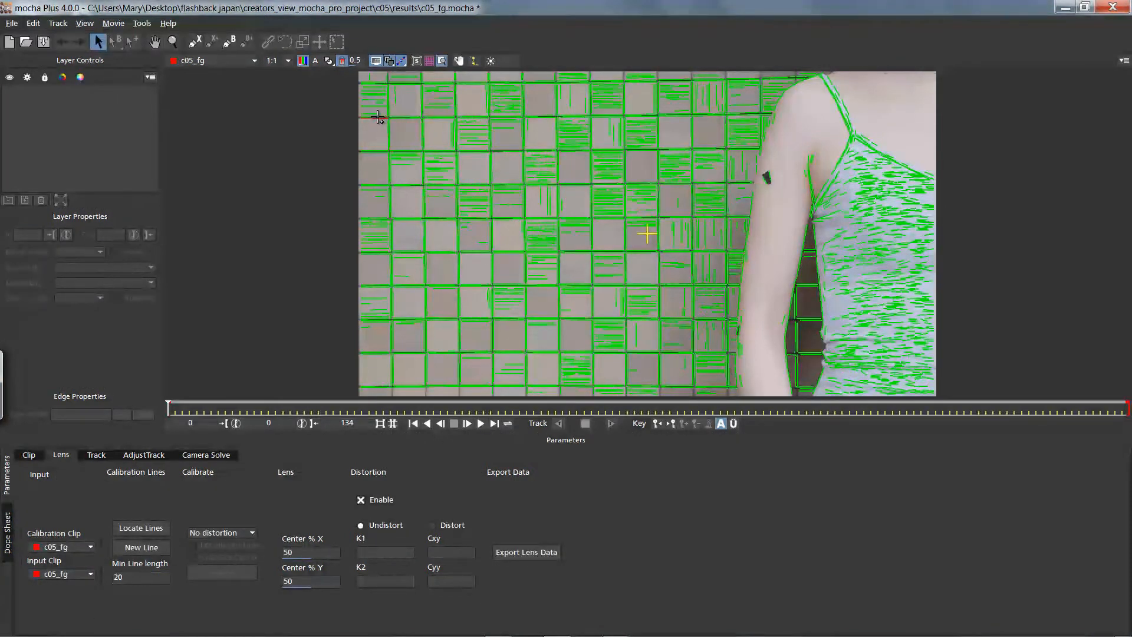
left_click_drag(382, 116, 724, 115)
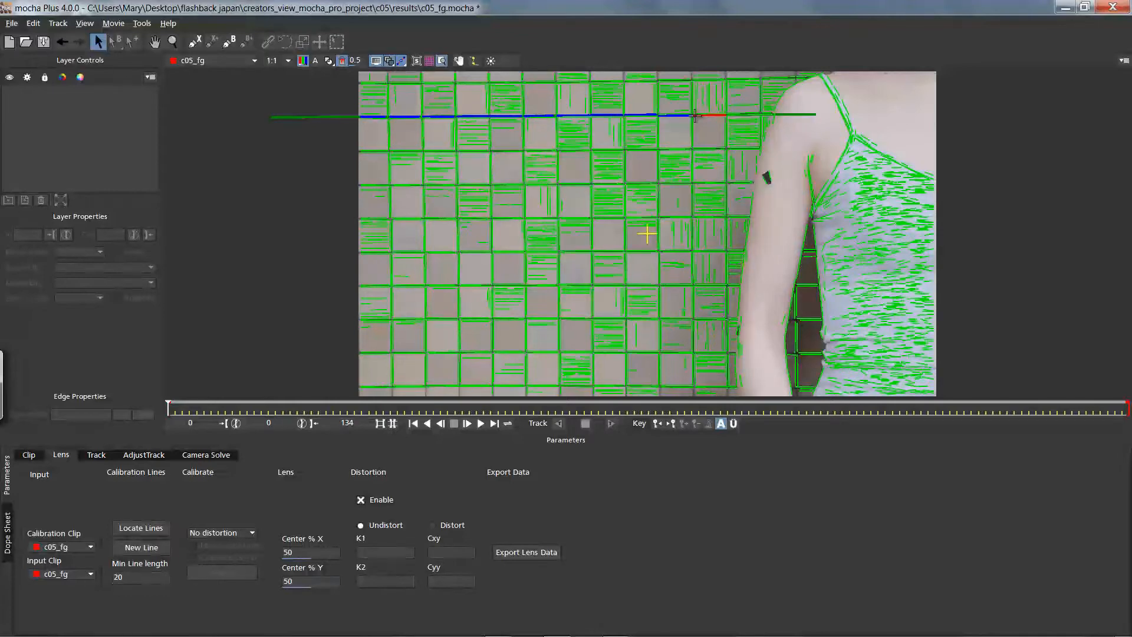
left_click_drag(405, 151, 644, 150)
left_click(643, 149)
left_click(676, 149)
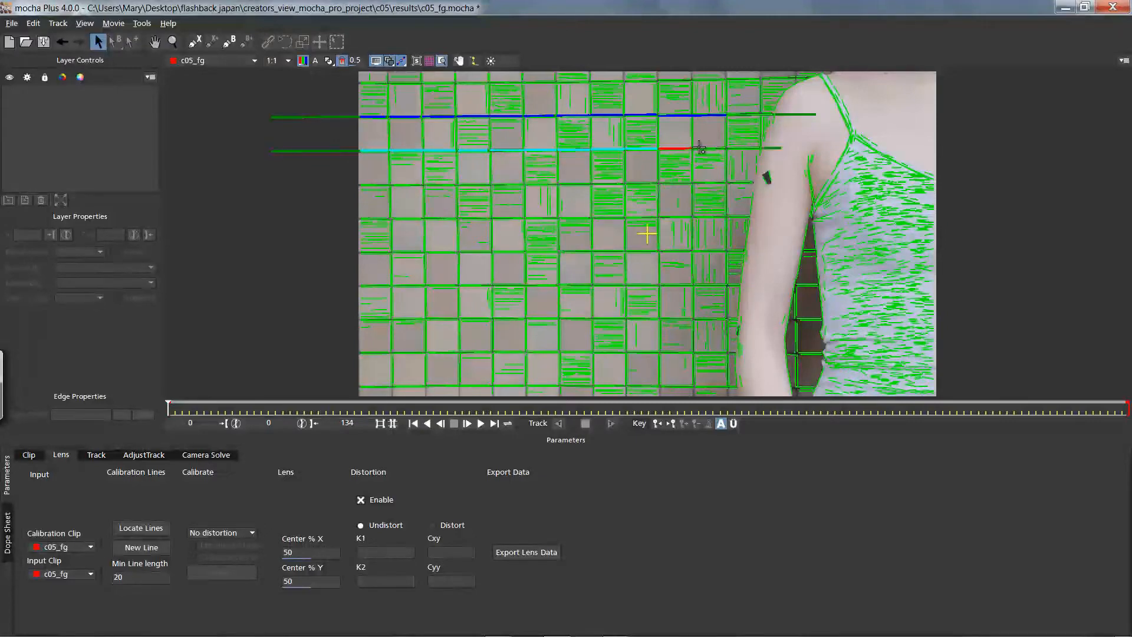
left_click(703, 148)
key("x")
left_click_drag(402, 192, 409, 185)
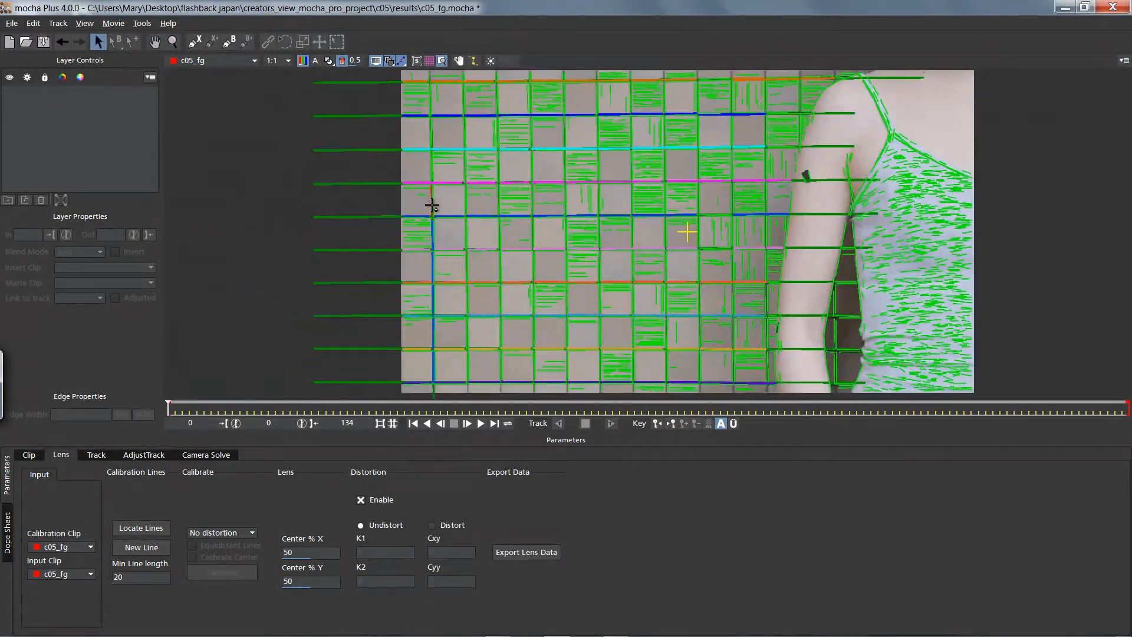
- Build vertical calibration lines by joining the detected segments along each vertical grout seam across the tile wall
left_click(431, 200)
left_click(465, 99)
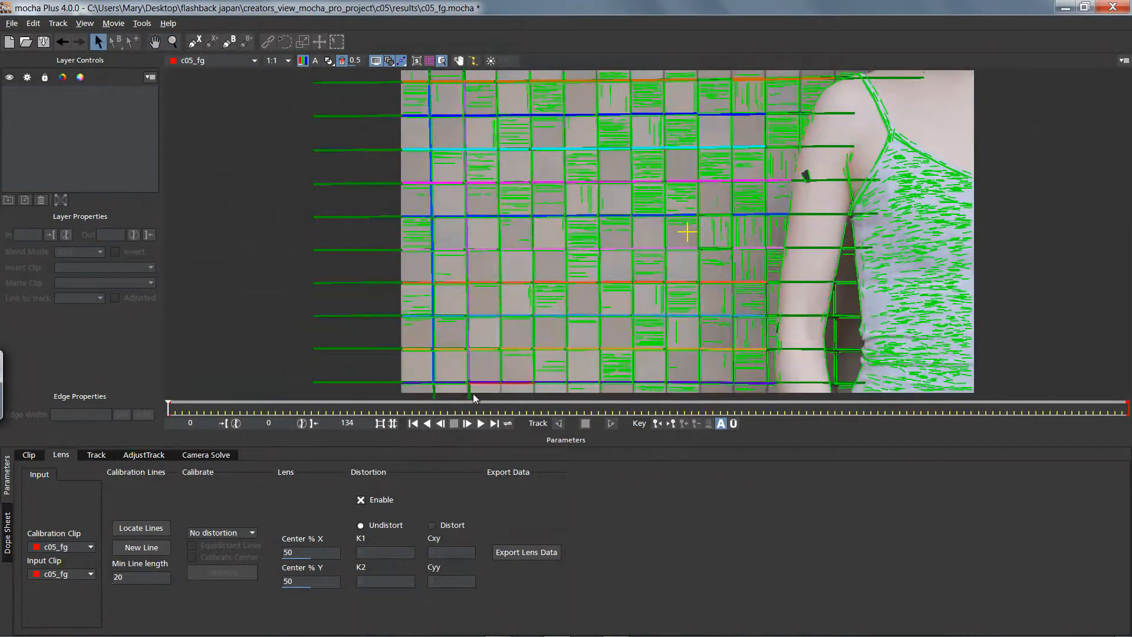
left_click(502, 366)
left_click(498, 99)
left_click(531, 99)
left_click(568, 298)
left_click(567, 233)
left_click(598, 98)
left_click(601, 236)
left_click(602, 366)
left_click(633, 306)
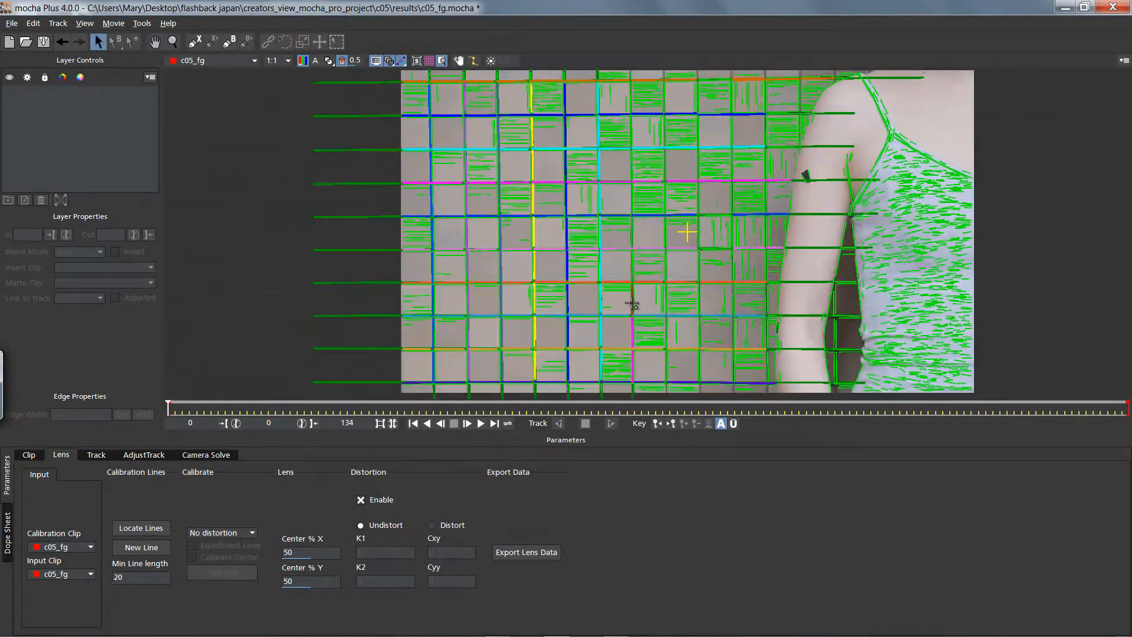
left_click(631, 99)
left_click(665, 165)
left_click(700, 366)
left_click(698, 140)
left_click(732, 198)
left_click(731, 238)
left_click(732, 366)
left_click(769, 367)
left_click(767, 231)
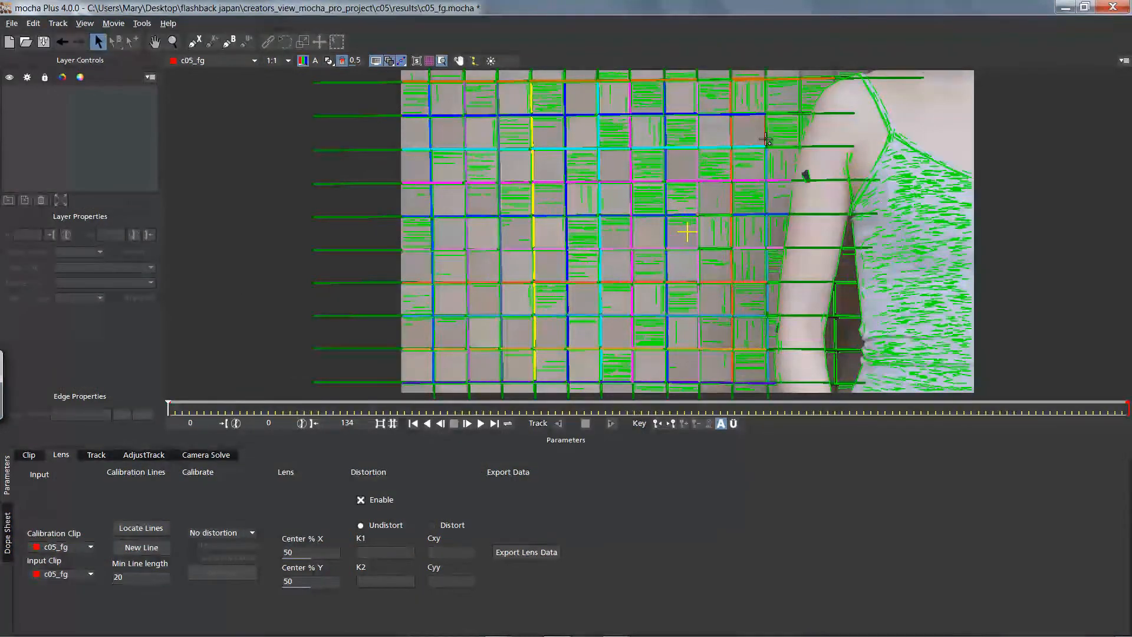
left_click(766, 136)
- Calibrate the lens with the 1-Parameter model and Equidistant Lines enabled, and show the distortion grid
left_click(230, 531)
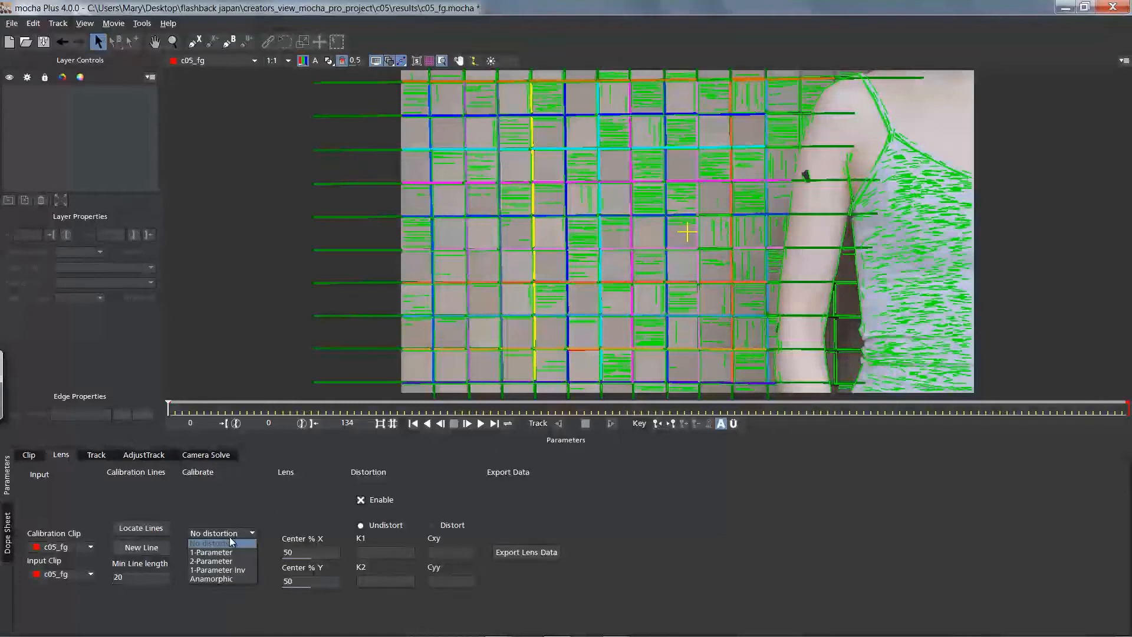
left_click(210, 543)
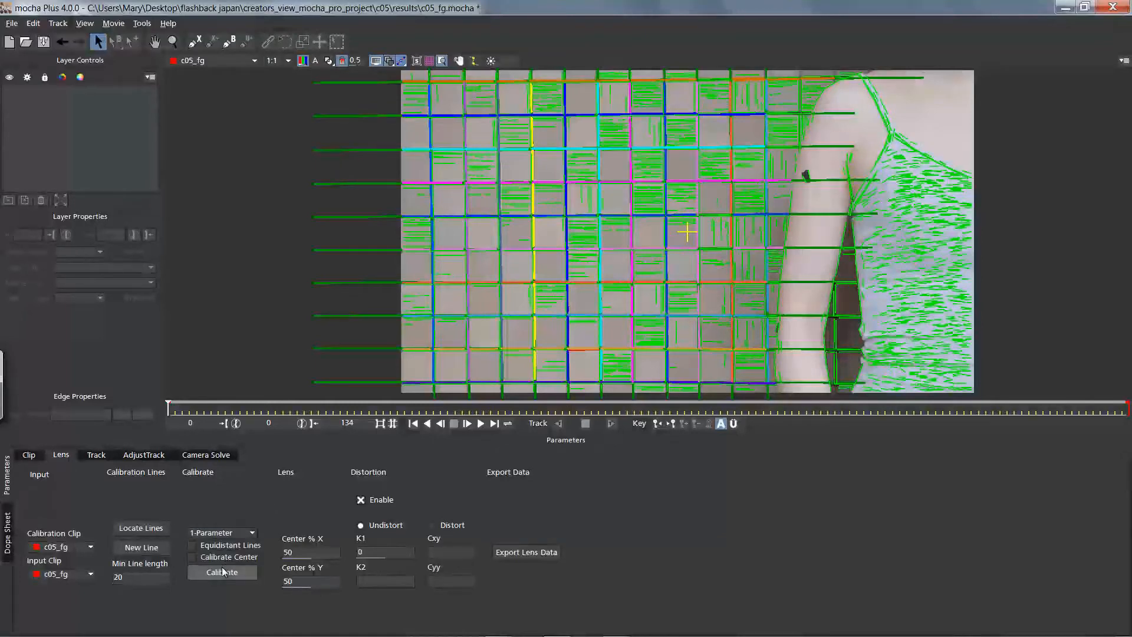
left_click(193, 545)
left_click(214, 573)
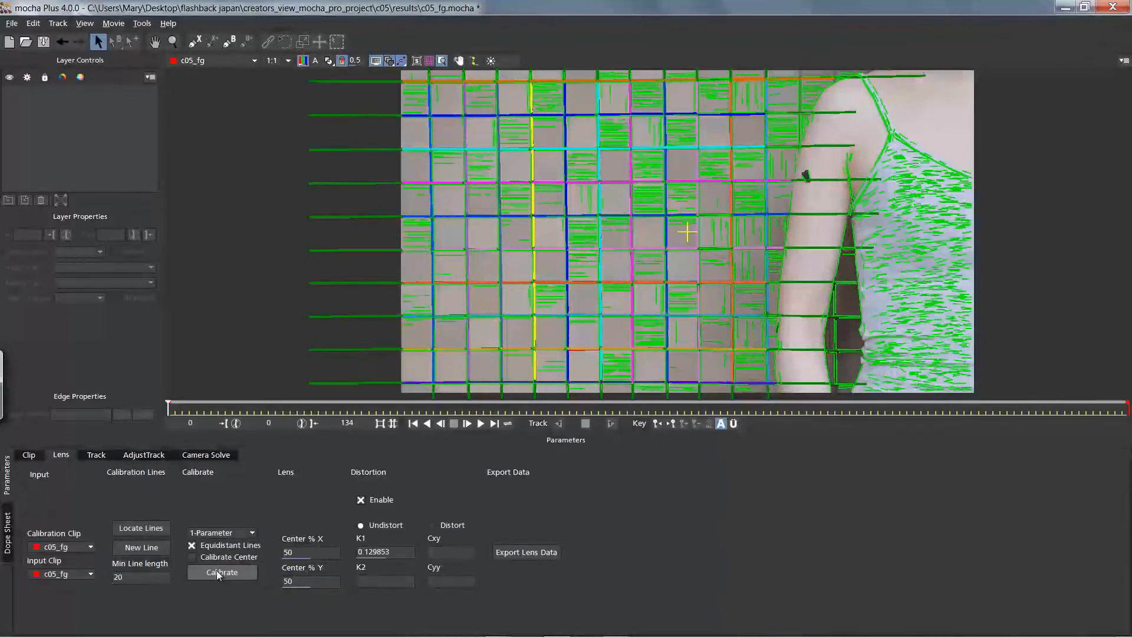
left_click(431, 60)
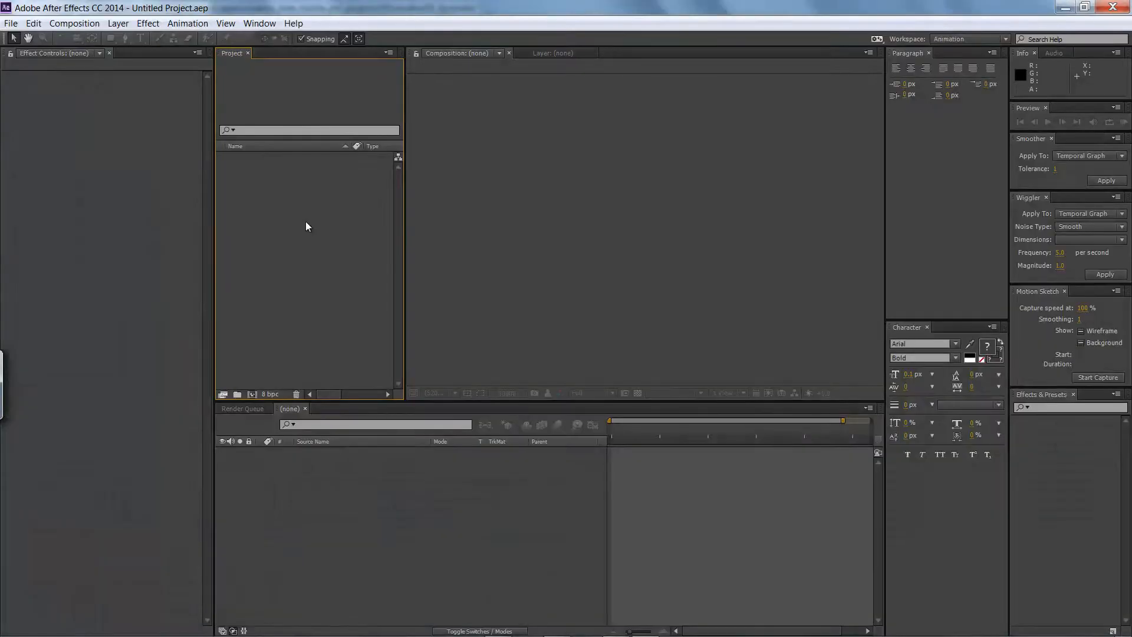
- Import the c05_fg.mov footage from the c05 folder into the After Effects project
right_click(306, 223)
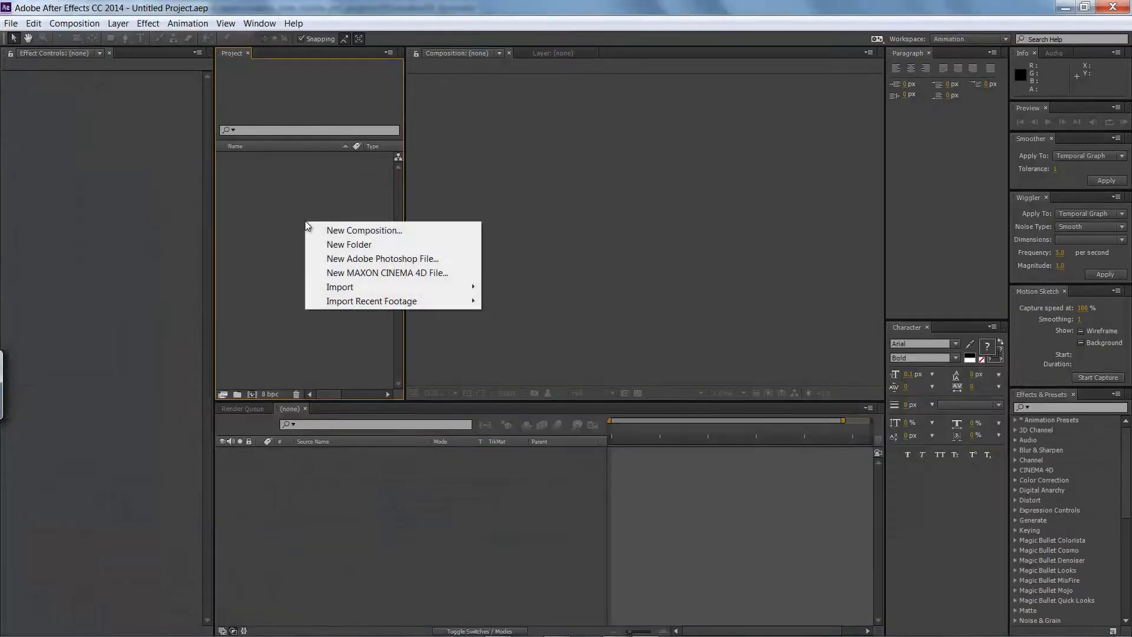
mouse_move(341, 288)
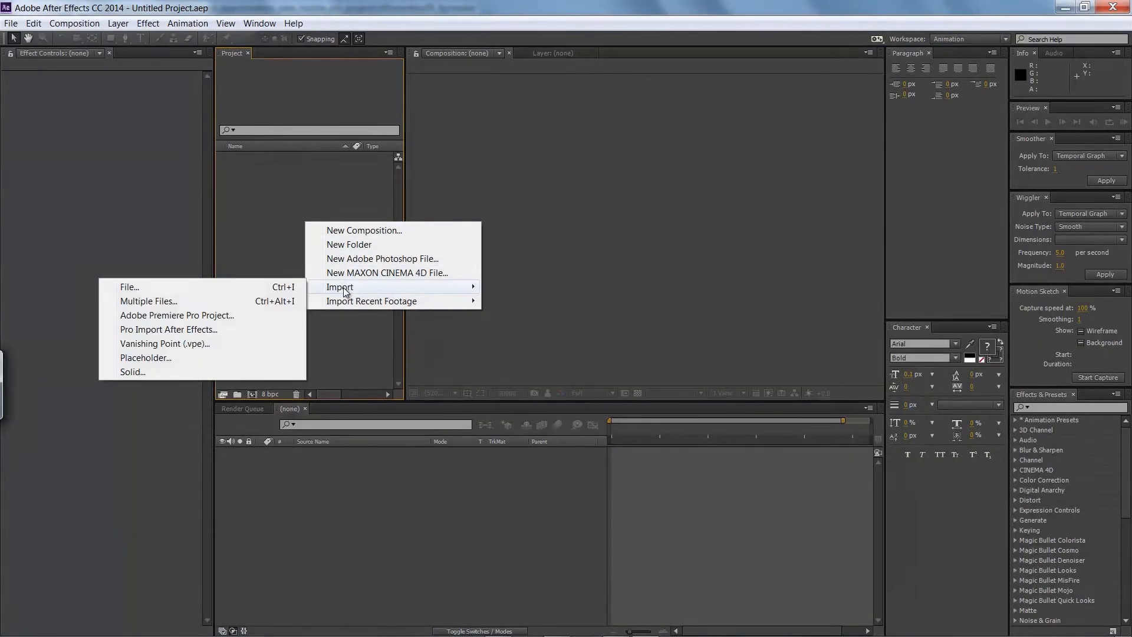
left_click(275, 288)
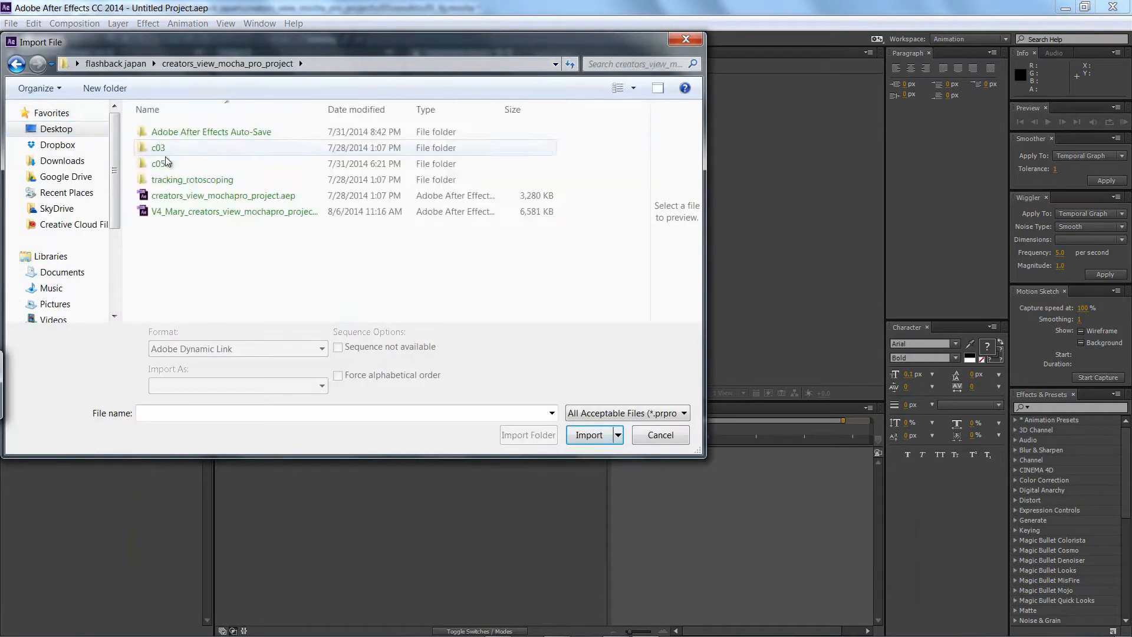
key("Return")
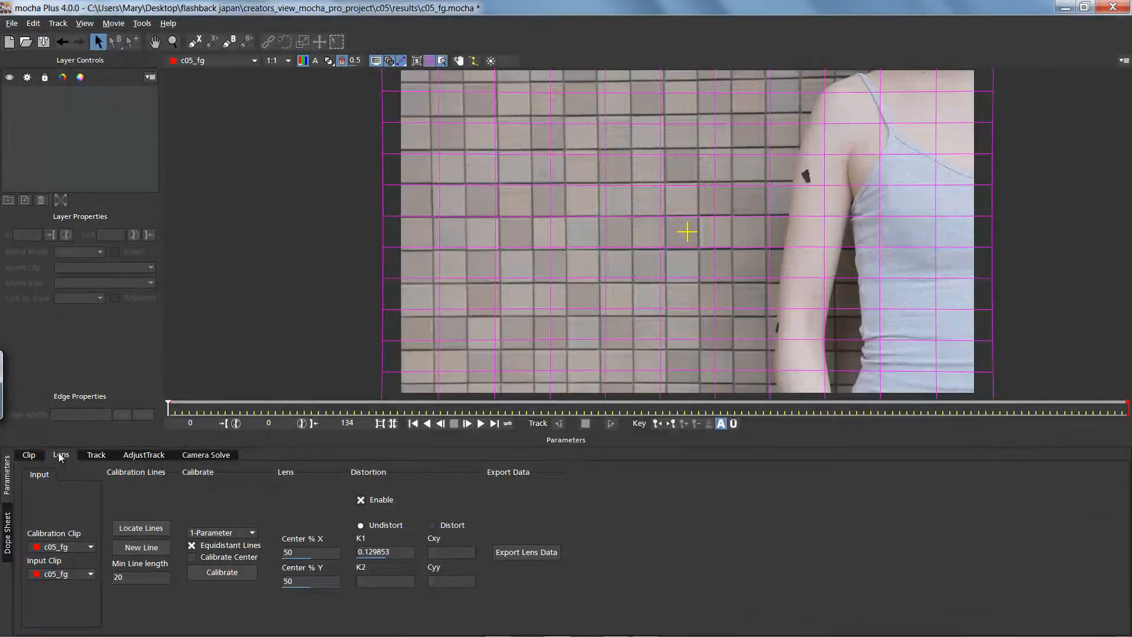
- Compare the c05_fg clip settings in mocha with the footage interpretation in After Effects, and create a composition from c05_fg.mov
left_click(39, 461)
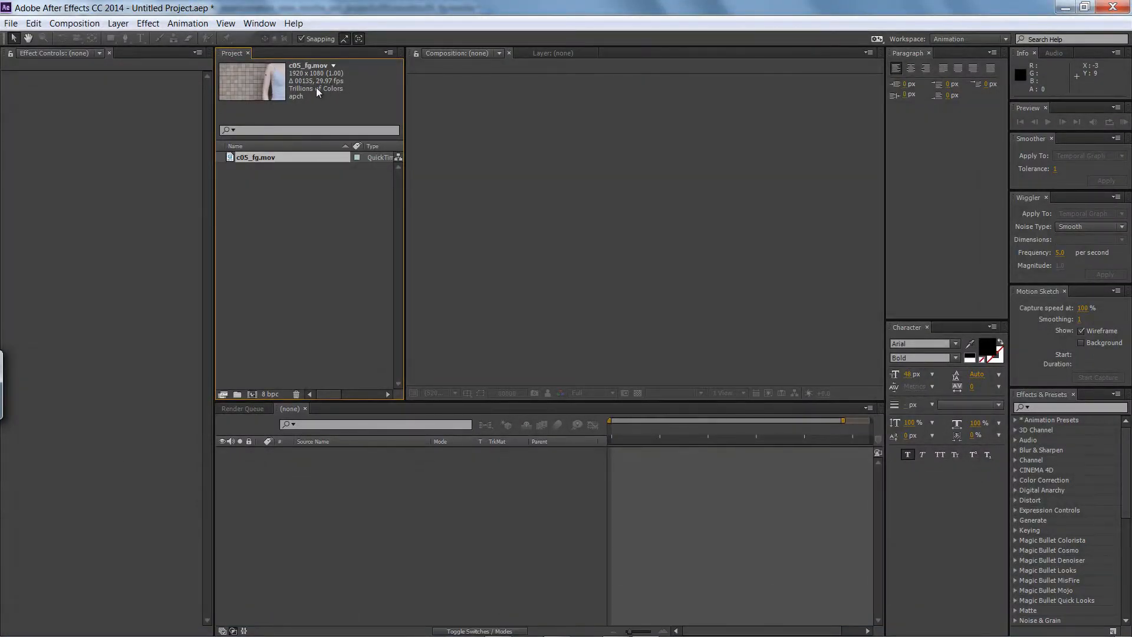
right_click(277, 160)
mouse_move(307, 257)
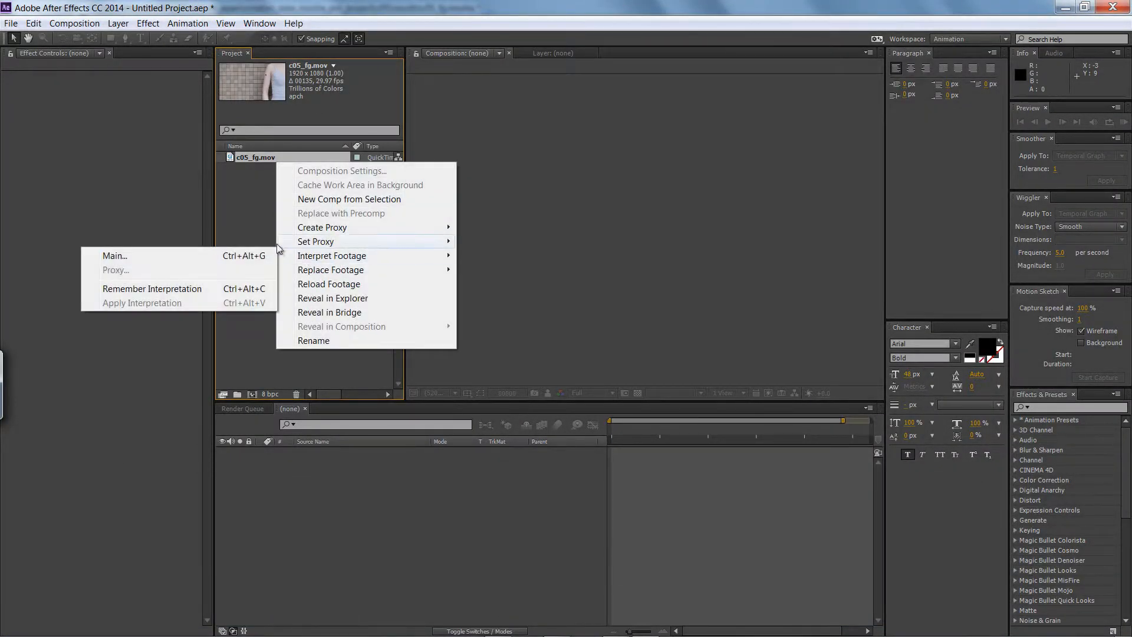
left_click(115, 255)
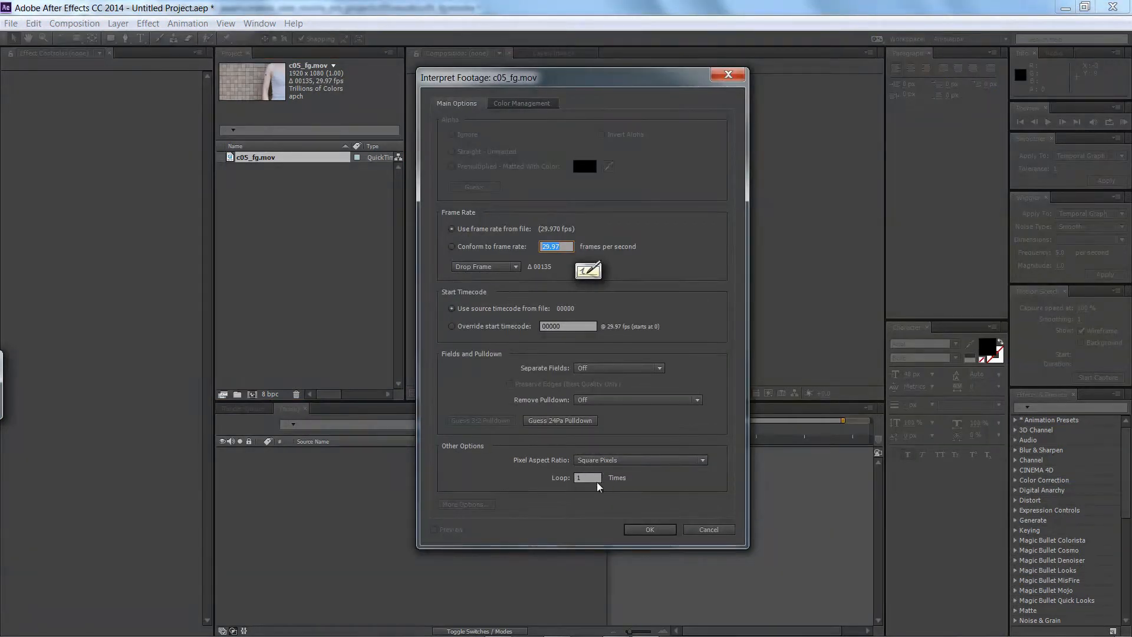
left_click(650, 529)
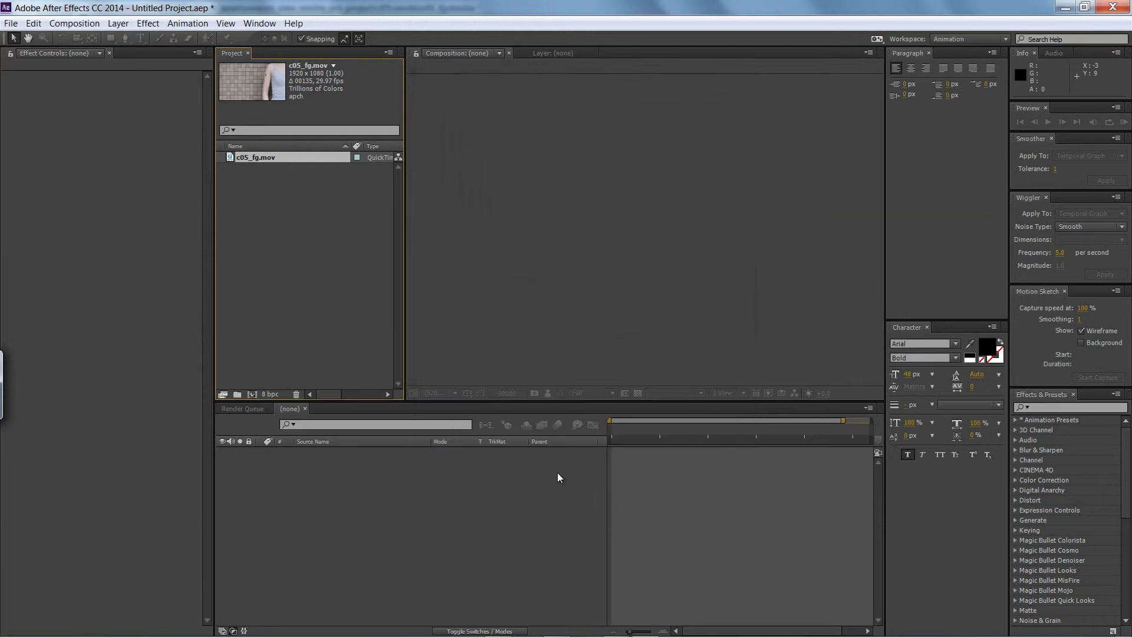
left_click_drag(295, 156, 329, 496)
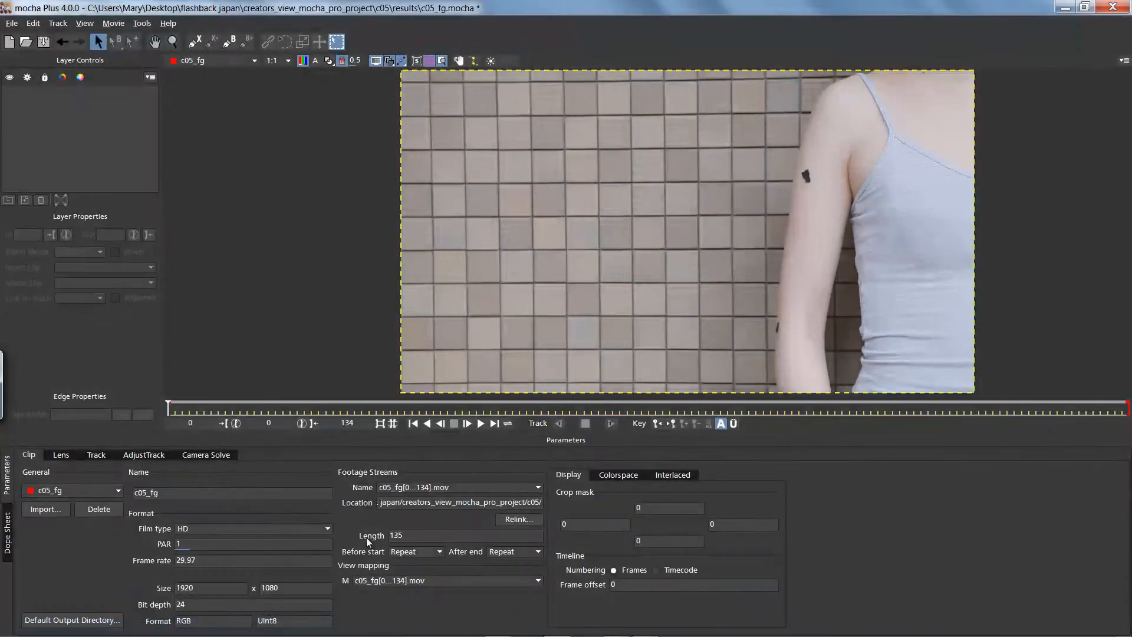
- In mocha, copy the lens data to the clipboard in the mocha Lens for After Effects format
left_click(62, 455)
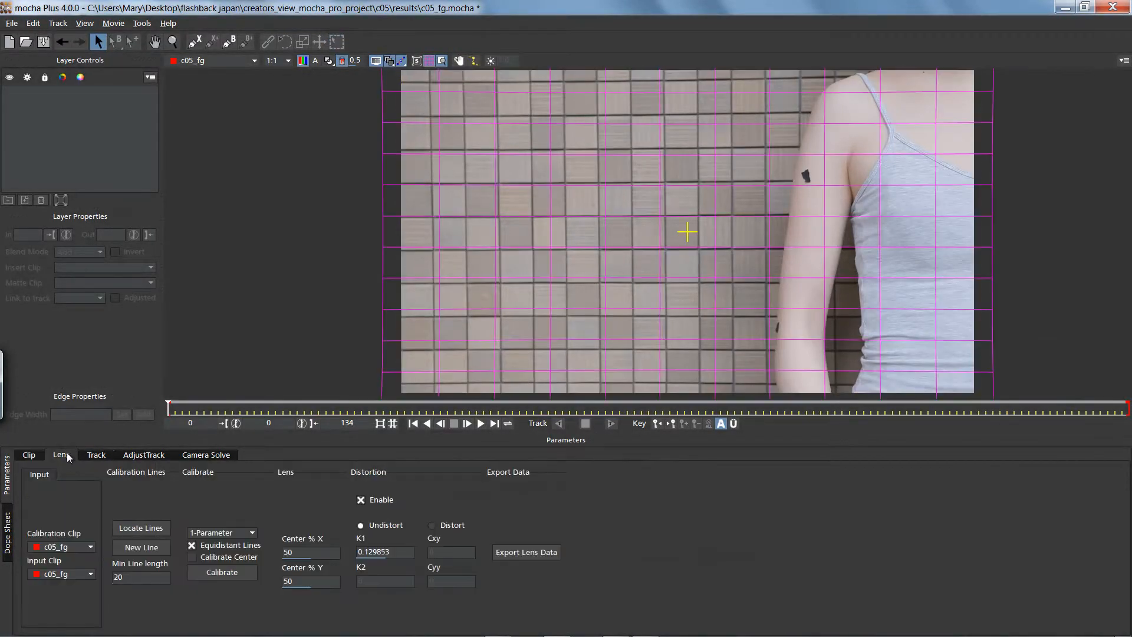
left_click(529, 552)
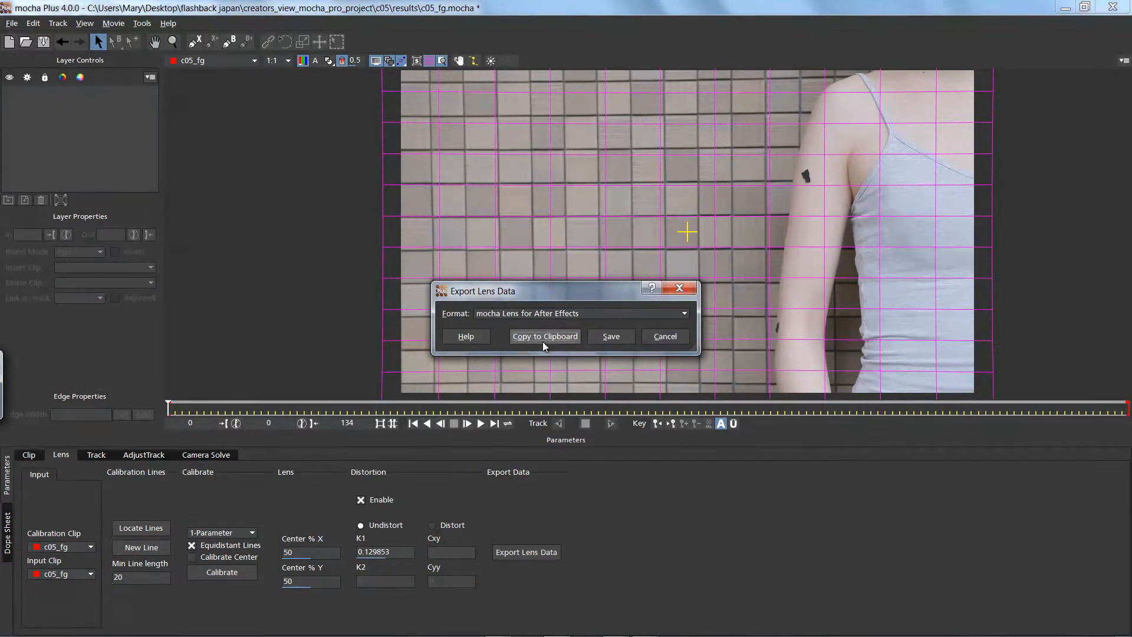
left_click(542, 341)
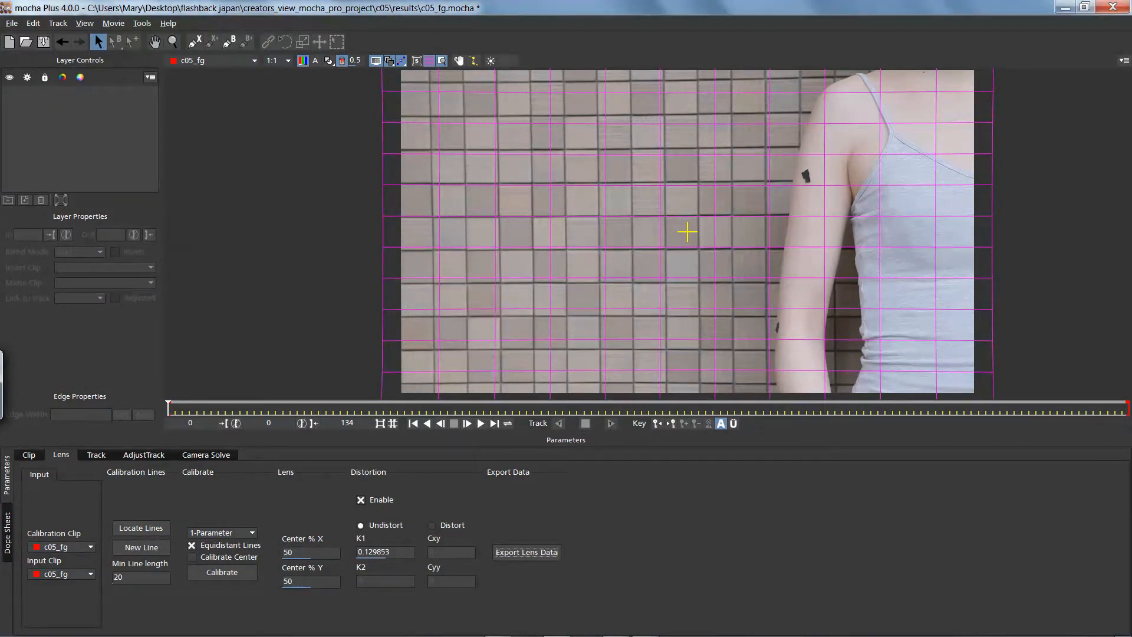
- Switch to After Effects, paste the lens data onto the c05_fg.mov layer, and scrub through the opening frames
left_click(648, 625)
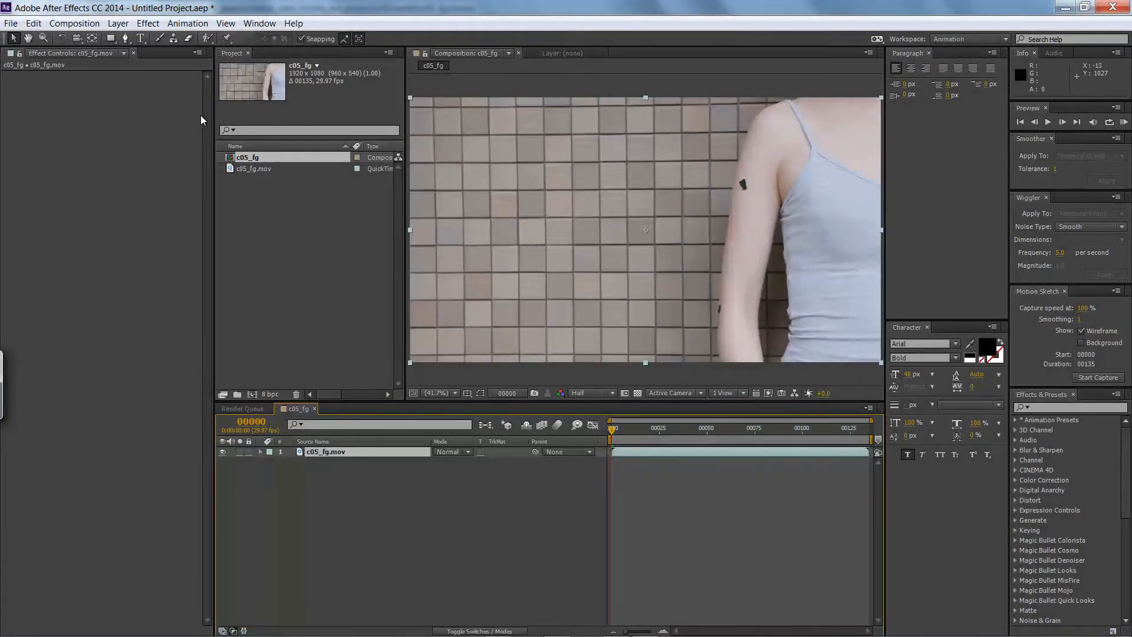
left_click(40, 21)
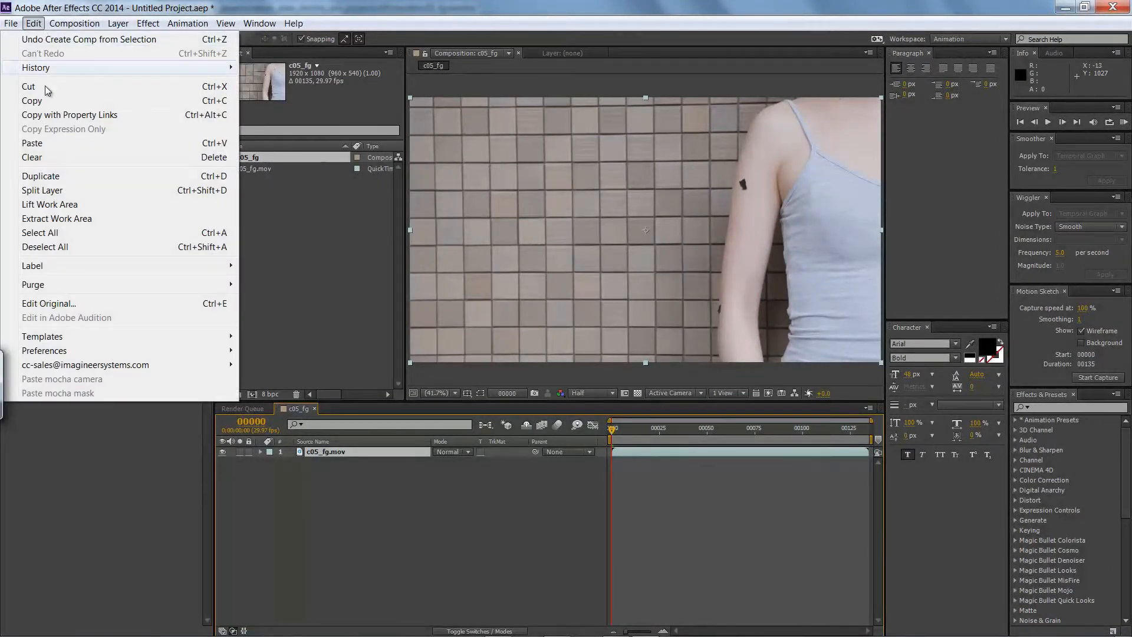
left_click(47, 145)
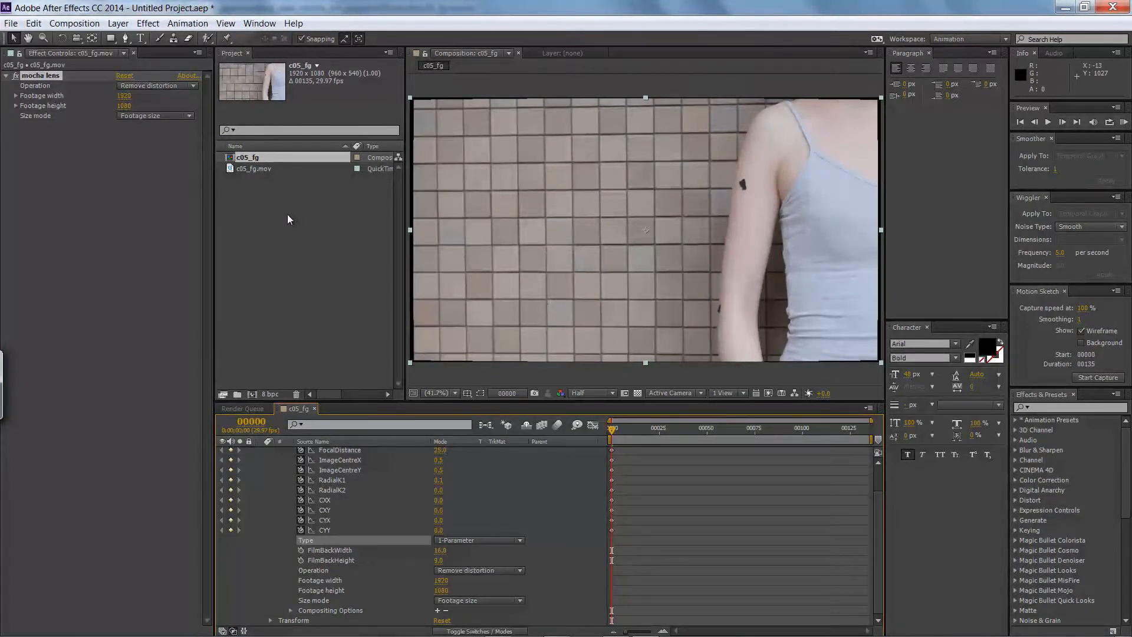
left_click_drag(613, 429, 648, 427)
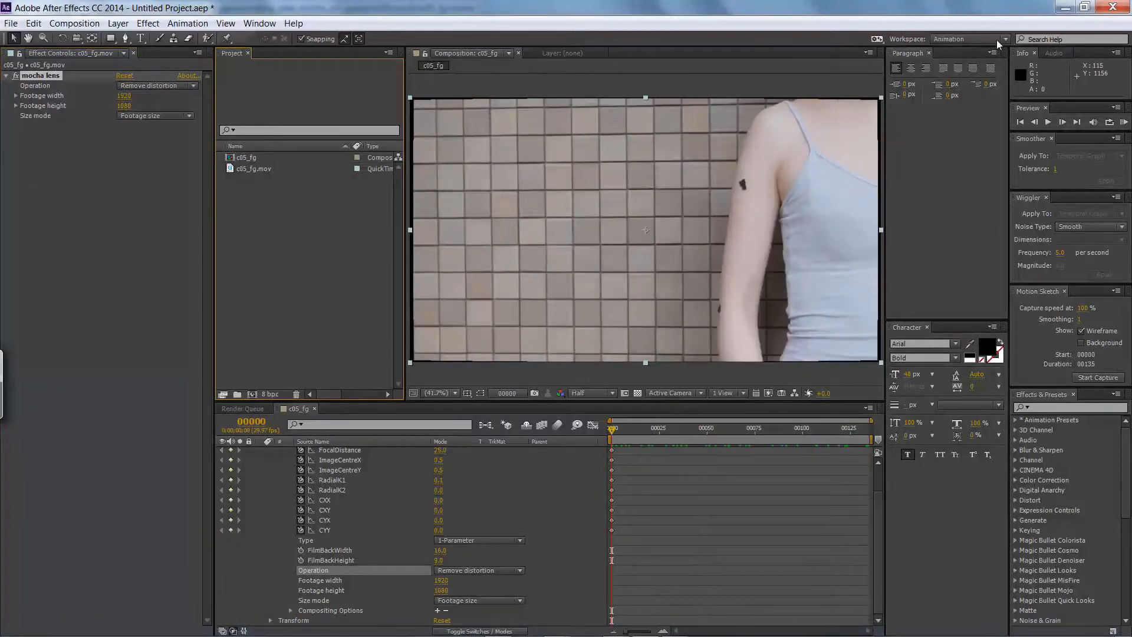
- Switch to Photoshop and open c05_fg.mov from the creators_view_mocha_pro_project c05 folder on the desktop
key("alt+Tab")
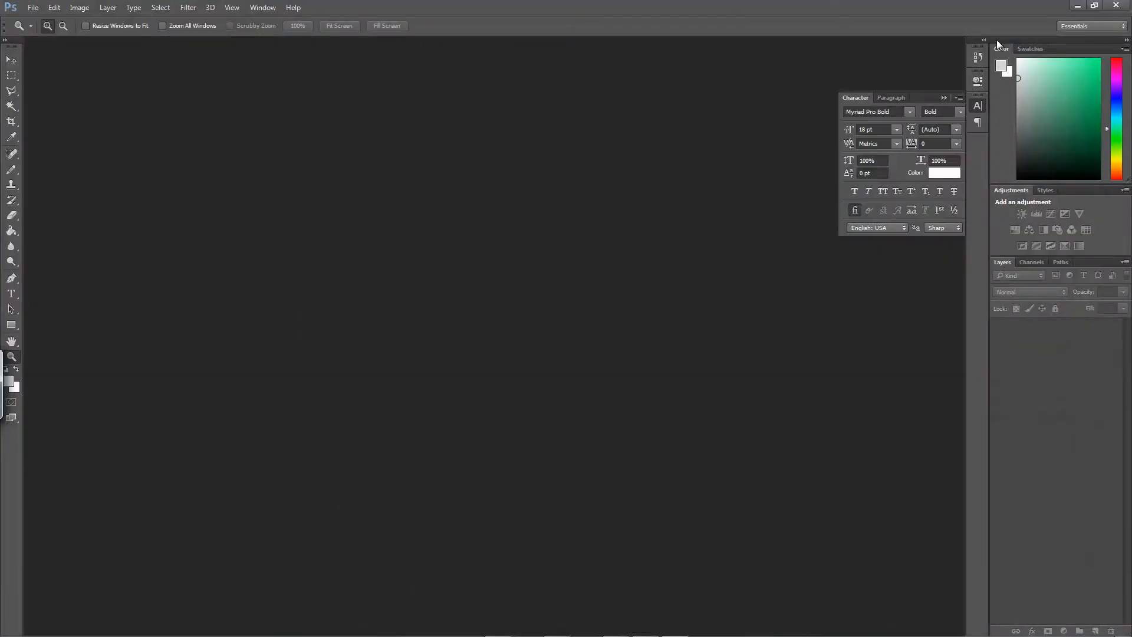
key("alt+f")
key("Down")
key("Down")
key("Down")
key("Down")
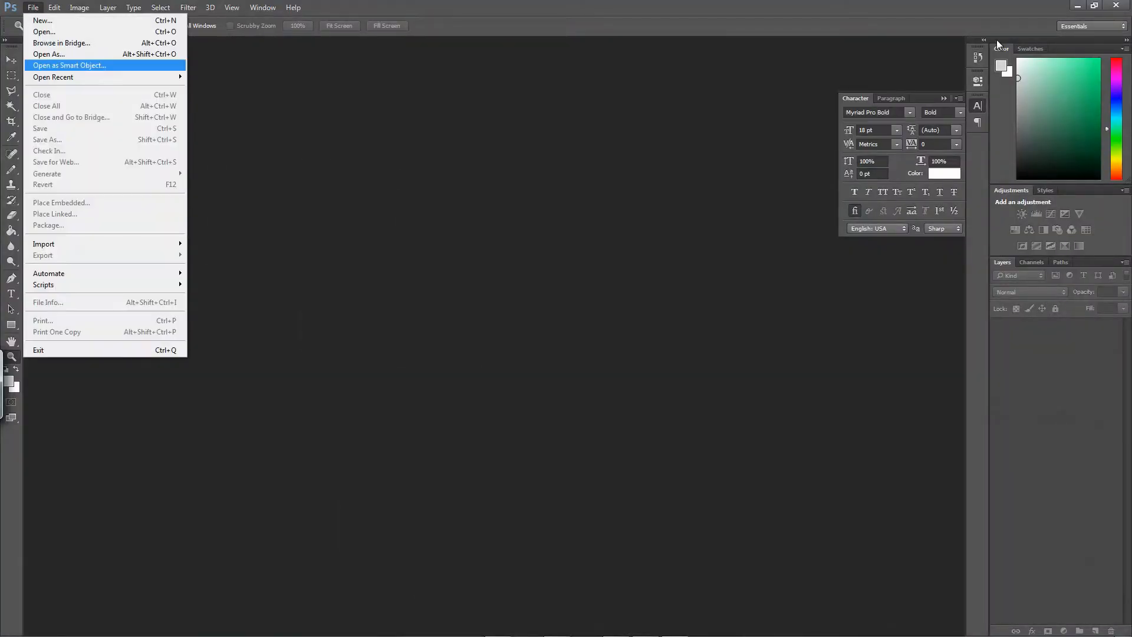
key("Up")
key("Up")
key("Up")
key("Return")
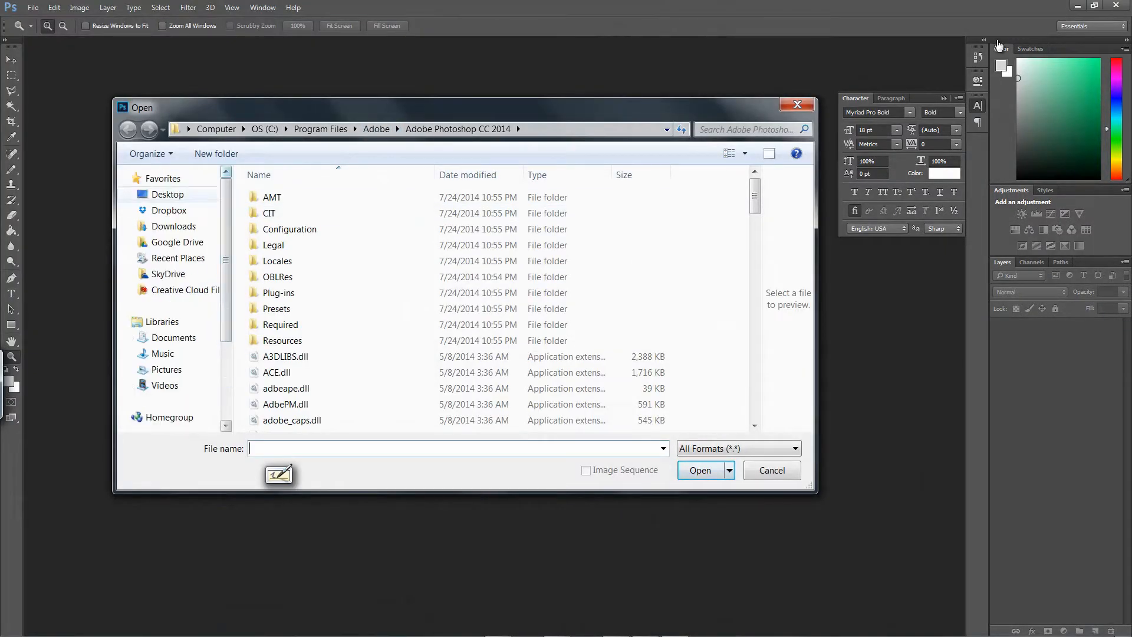
left_click(168, 195)
double_click(700, 212)
double_click(284, 215)
double_click(283, 213)
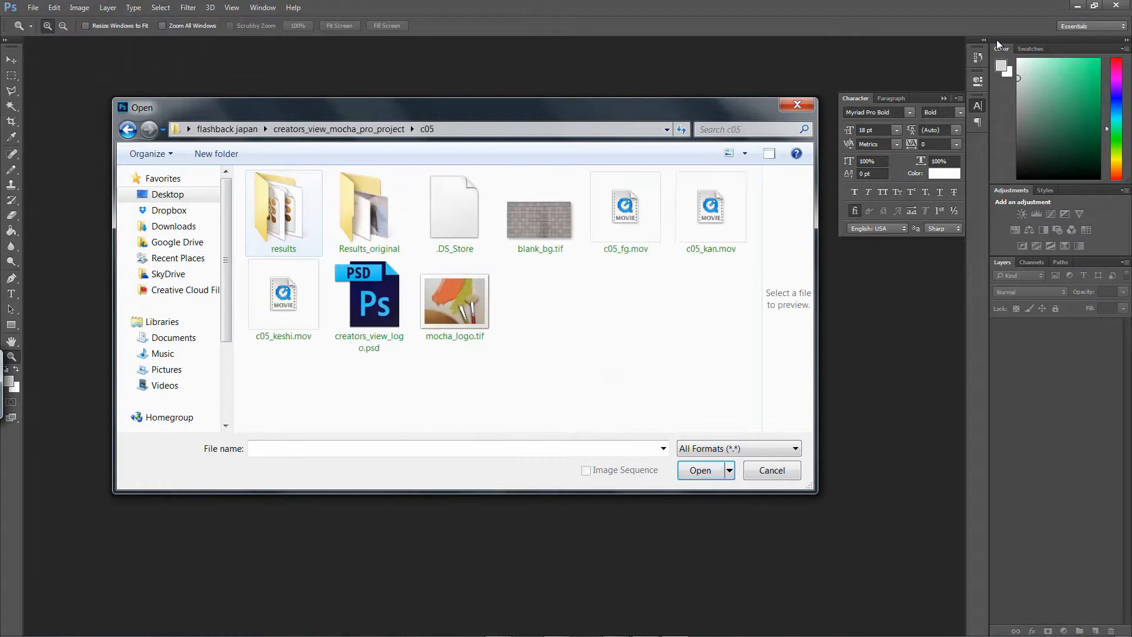
double_click(626, 213)
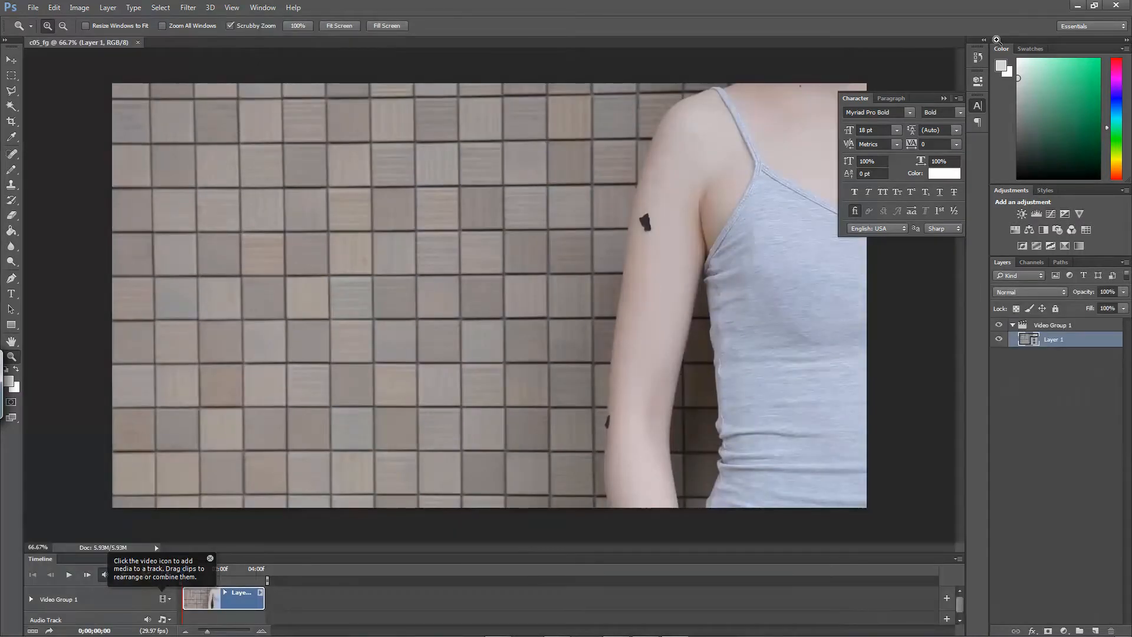
- Add a new empty layer above the c05_fg video layer
key("ctrl+minus")
key("ctrl+shift+alt+n")
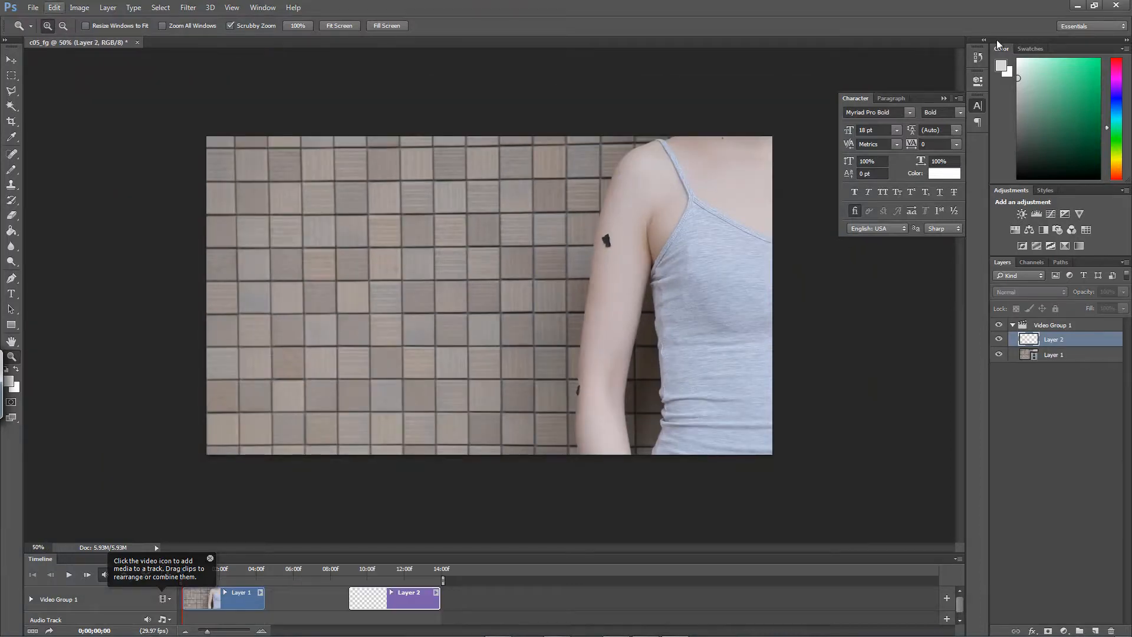
key("alt+i")
key("m")
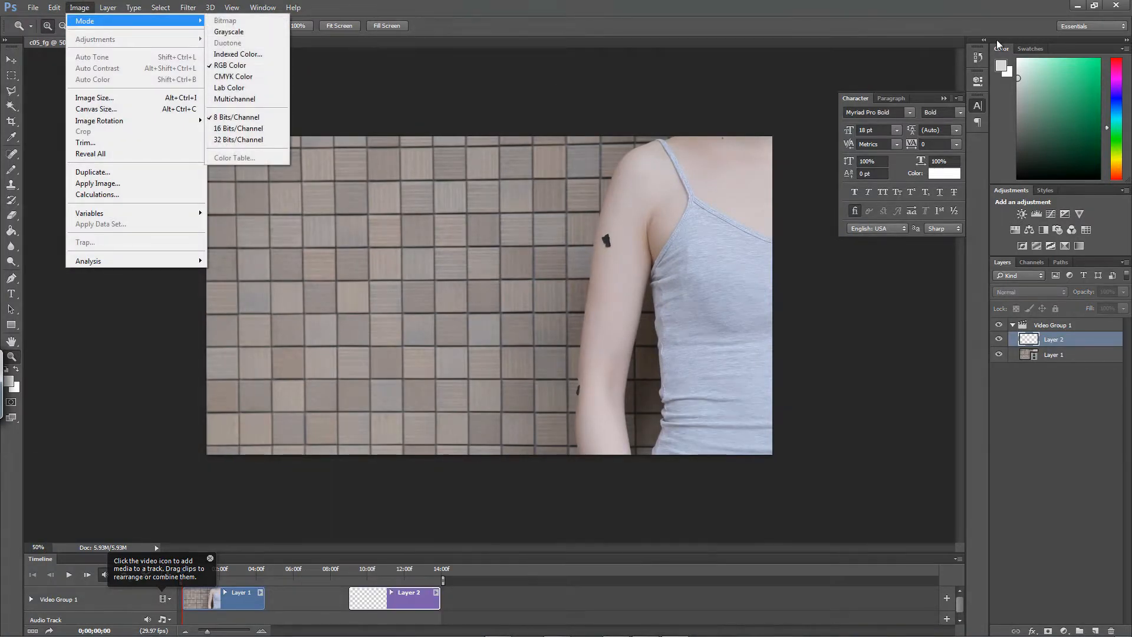
- Start saving the document under a new name in the c05 folder, with TIFF as the file format
key("alt+f")
key("Return")
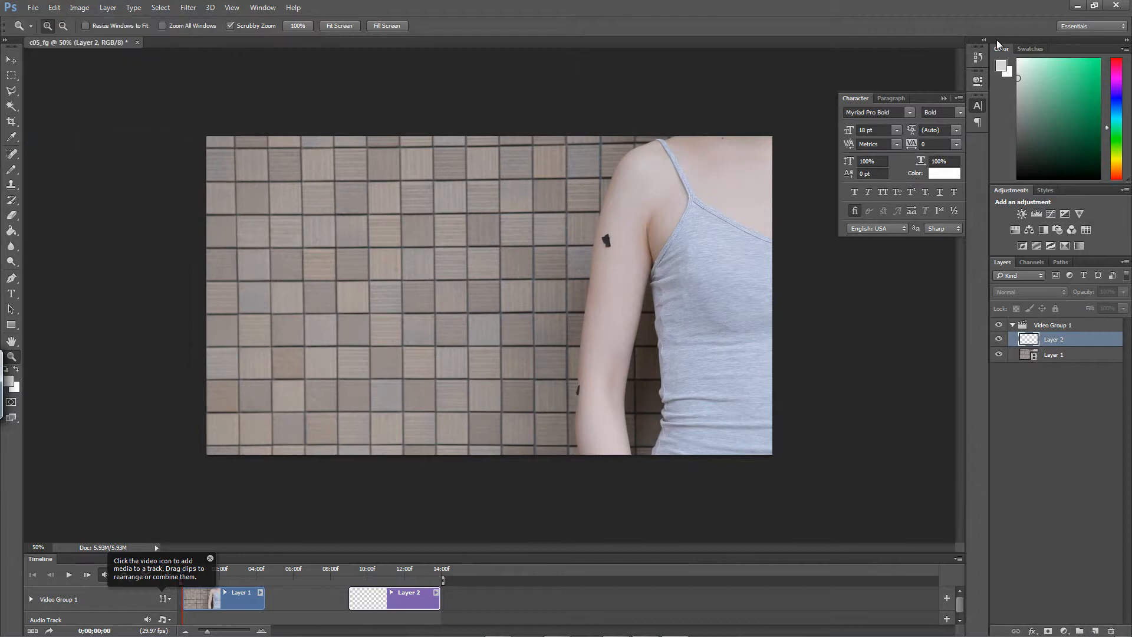
key("alt+t")
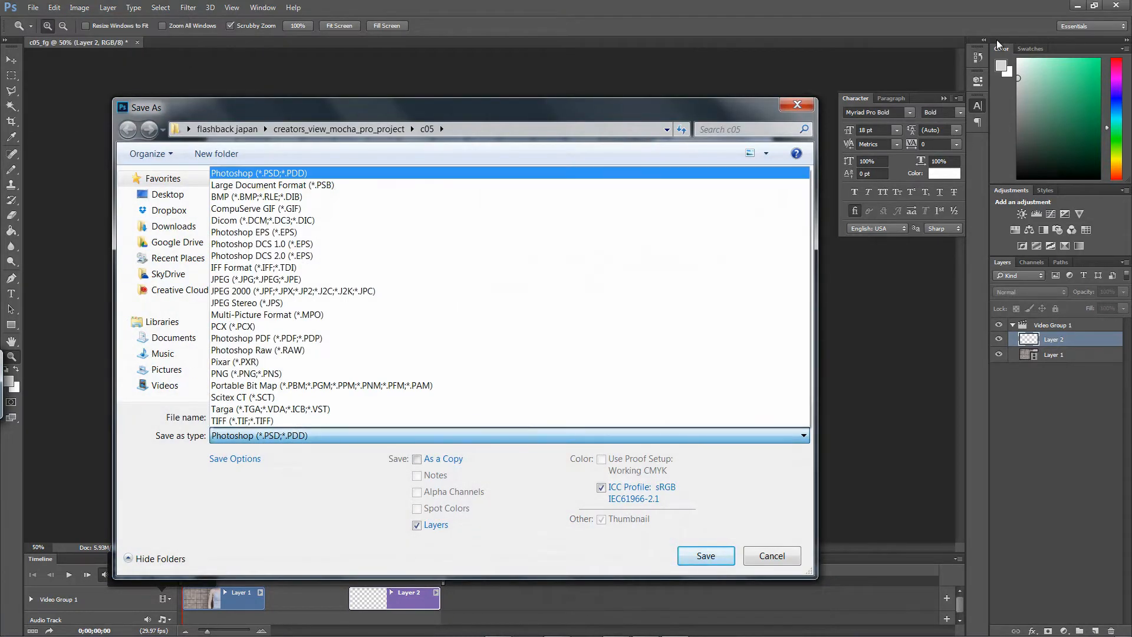
key("Down")
key("Down")
key("Down")
key("Down")
key("Down")
key("Down")
key("Down")
key("Down")
key("Down")
key("Down")
key("Down")
key("Down")
key("Down")
key("Down")
key("Down")
key("Down")
key("Down")
key("Down")
key("Down")
key("Down")
key("Return")
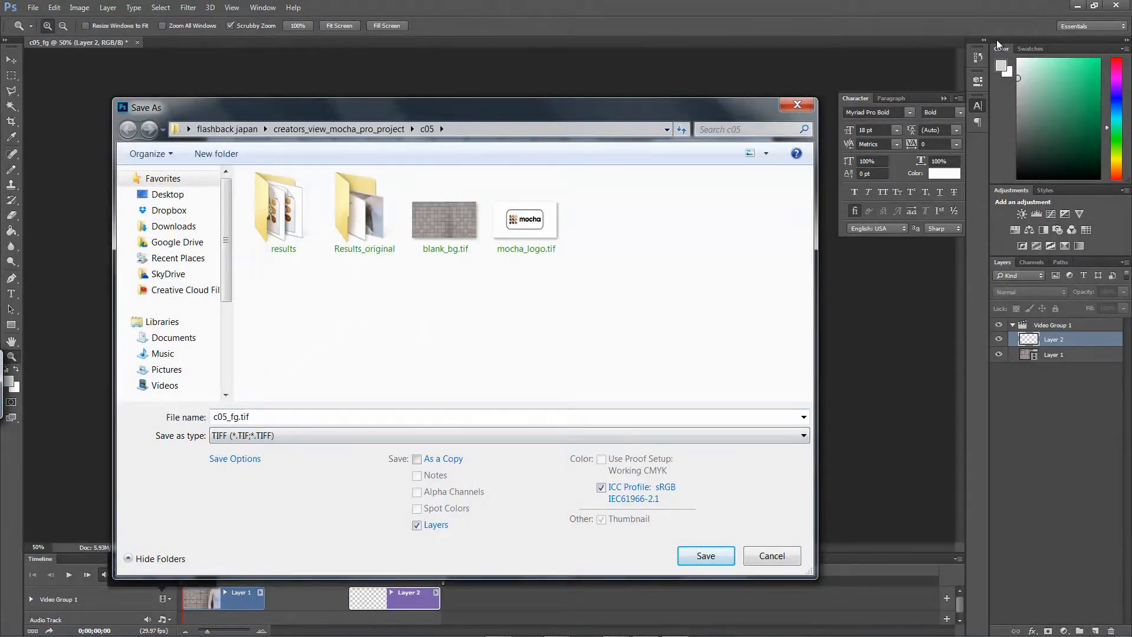
- Name the file c05_fg_blankBG.tif and save it with no image compression, discarding the layers
key("alt+n")
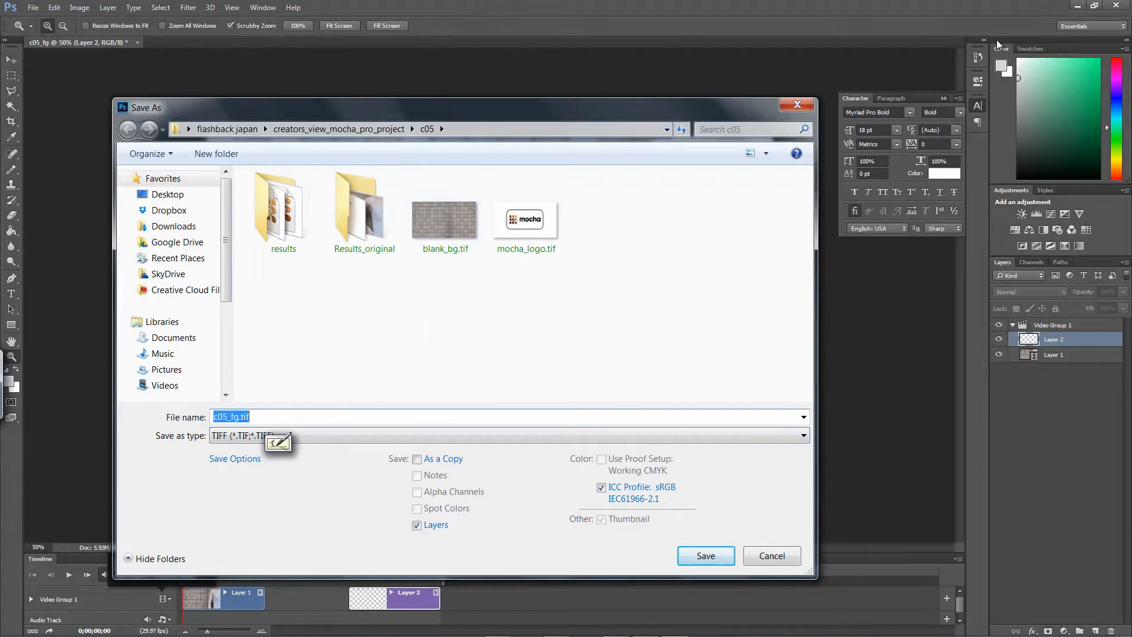
key("Right")
type("_bl")
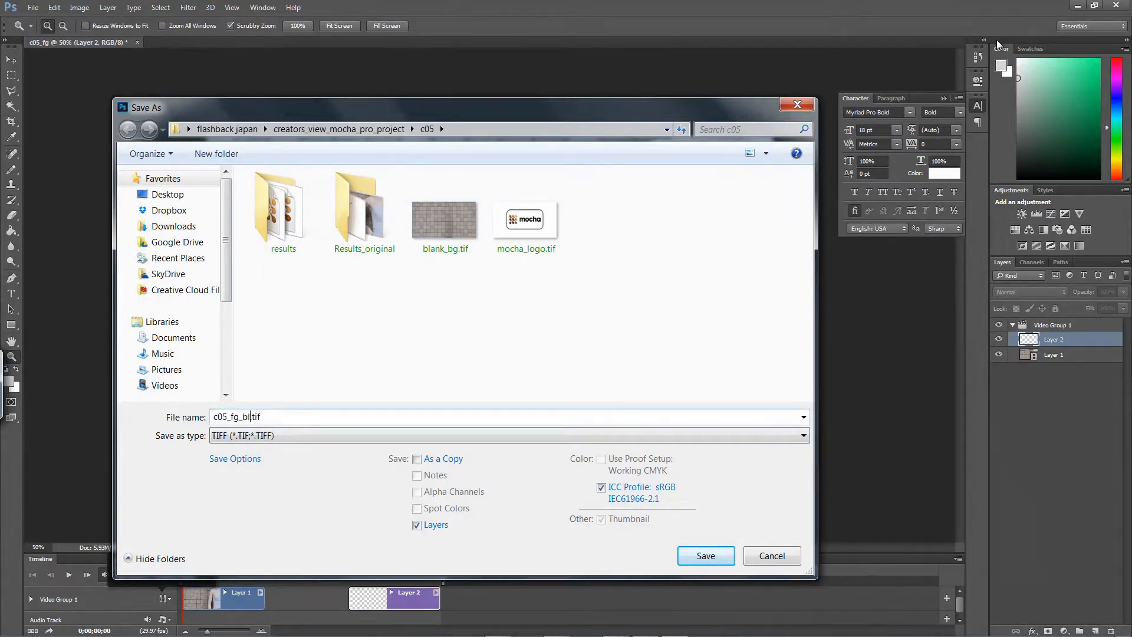
type("ankBG")
key("Return")
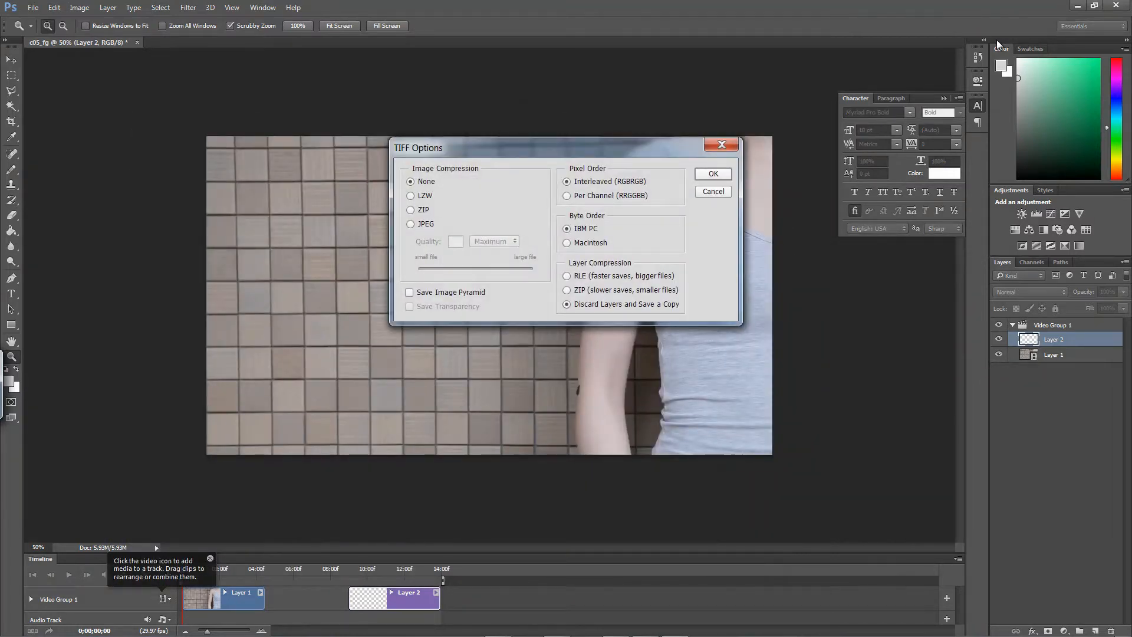
key("Return")
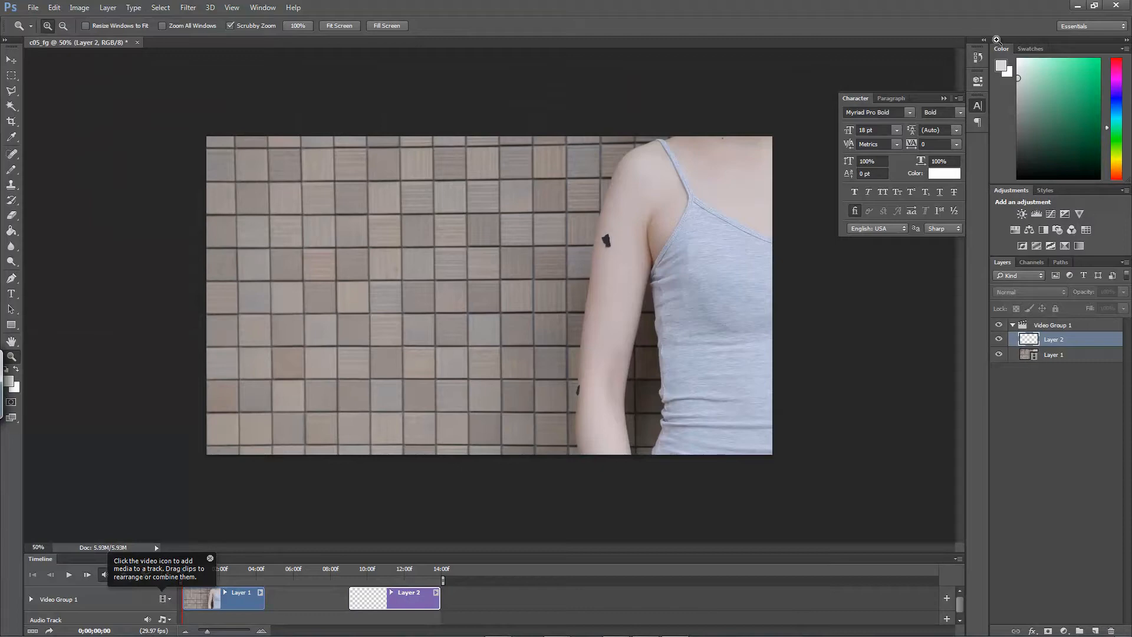
- Open c05_fg_blankBG.tif from the c05 folder and close the c05_fg document without saving
key("alt+f")
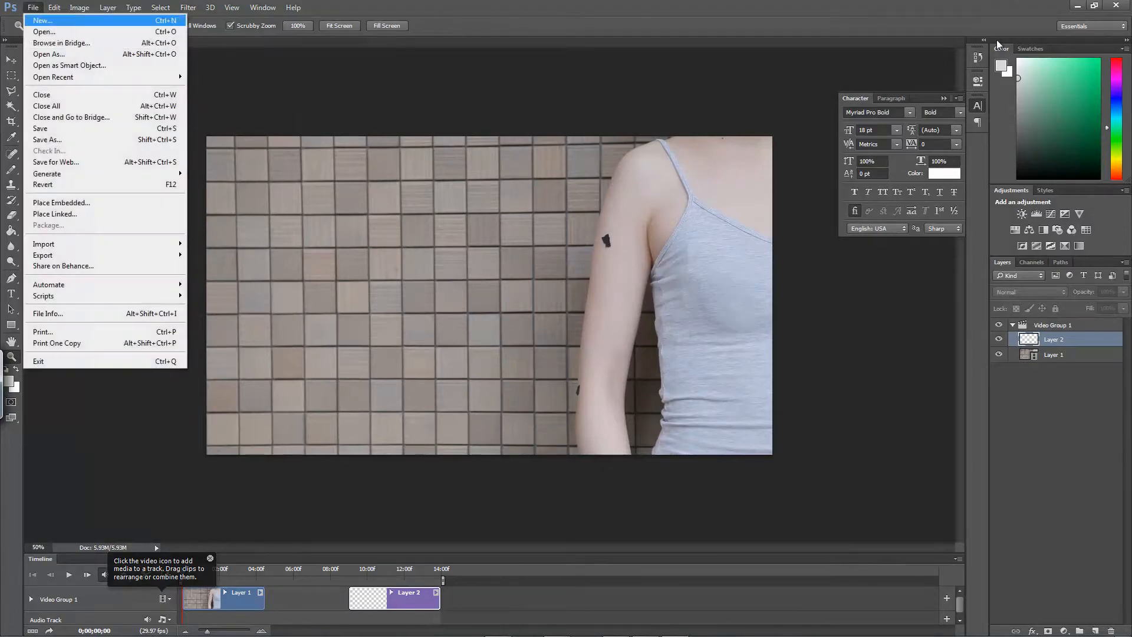
key("Down")
key("Return")
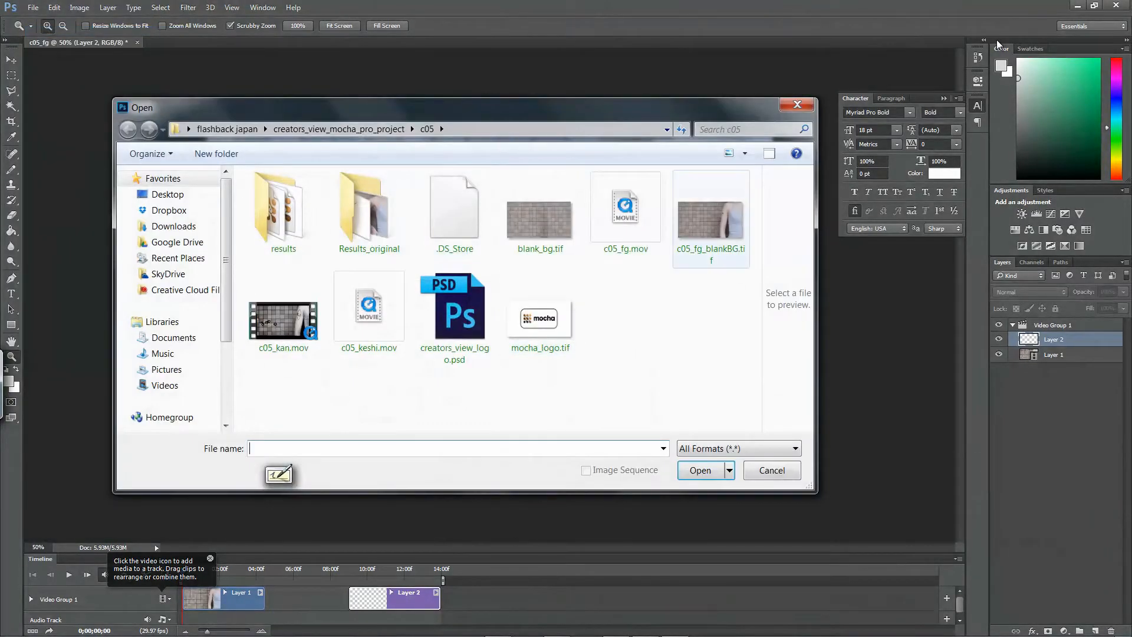
left_click(711, 220)
key("Return")
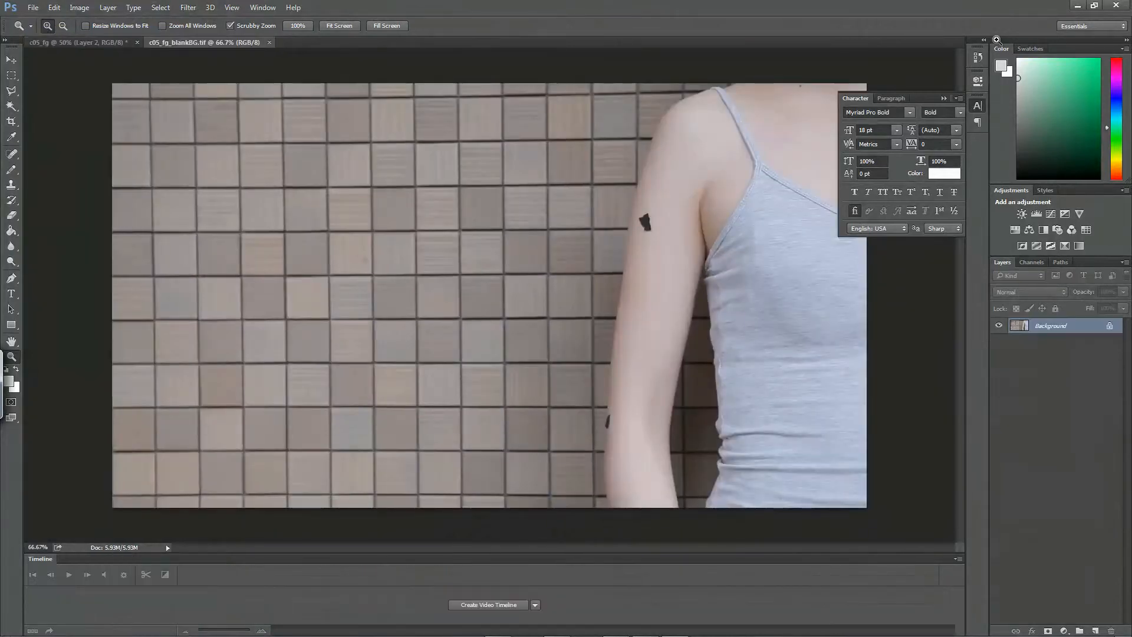
left_click(137, 43)
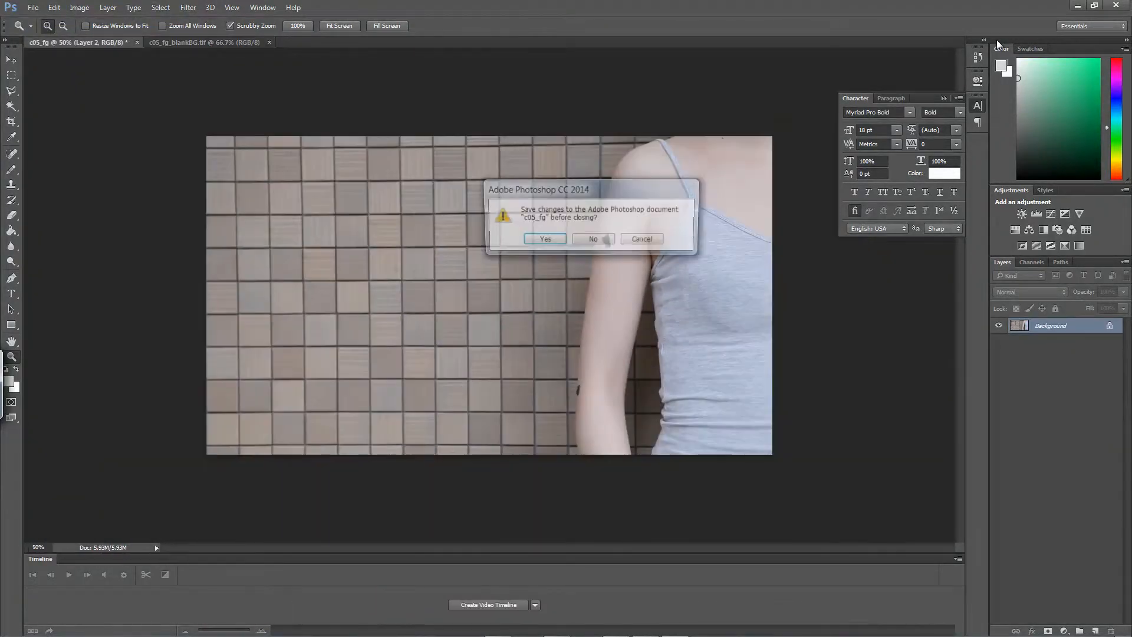
left_click(593, 240)
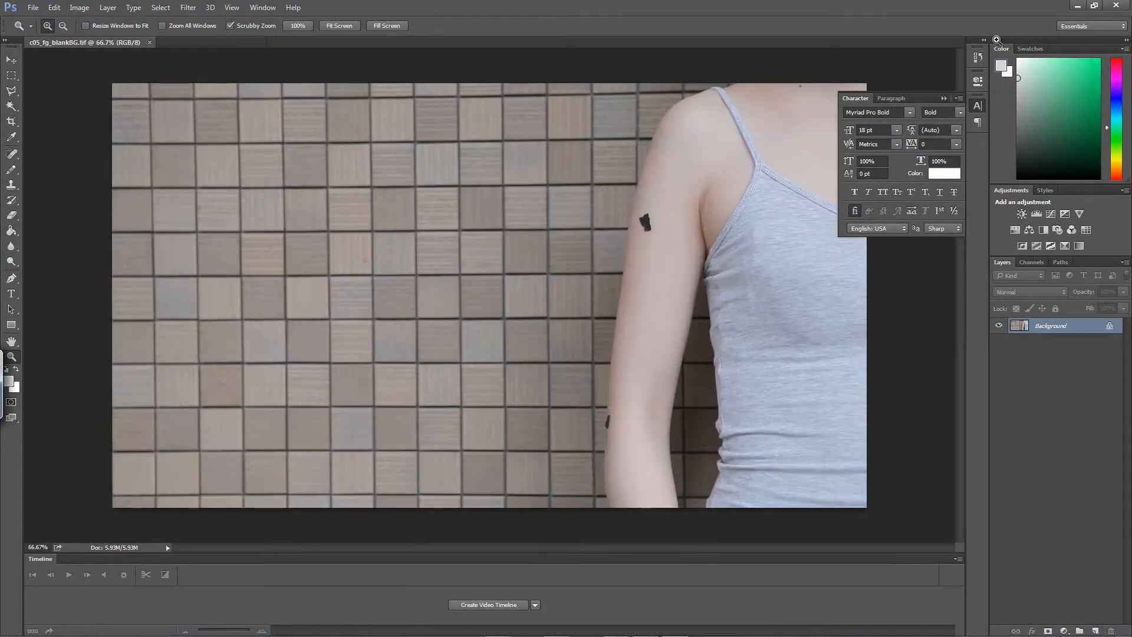
- Duplicate the Background layer and move the copy about three tiles to the right, so its wall covers part of the woman
left_click_drag(1050, 325, 1095, 630)
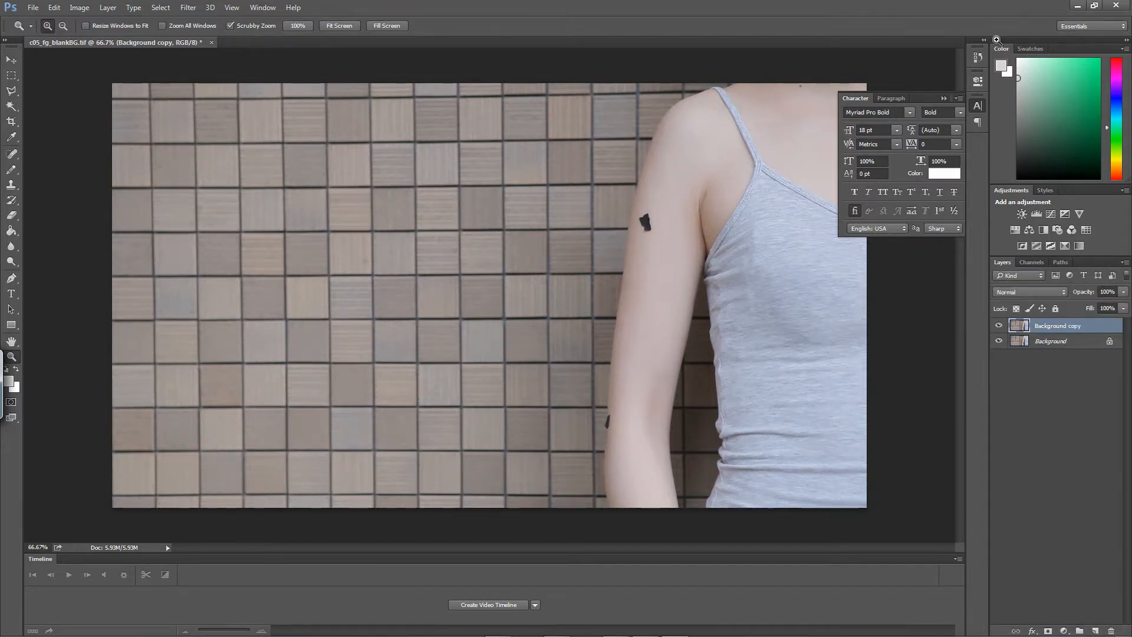
key("v")
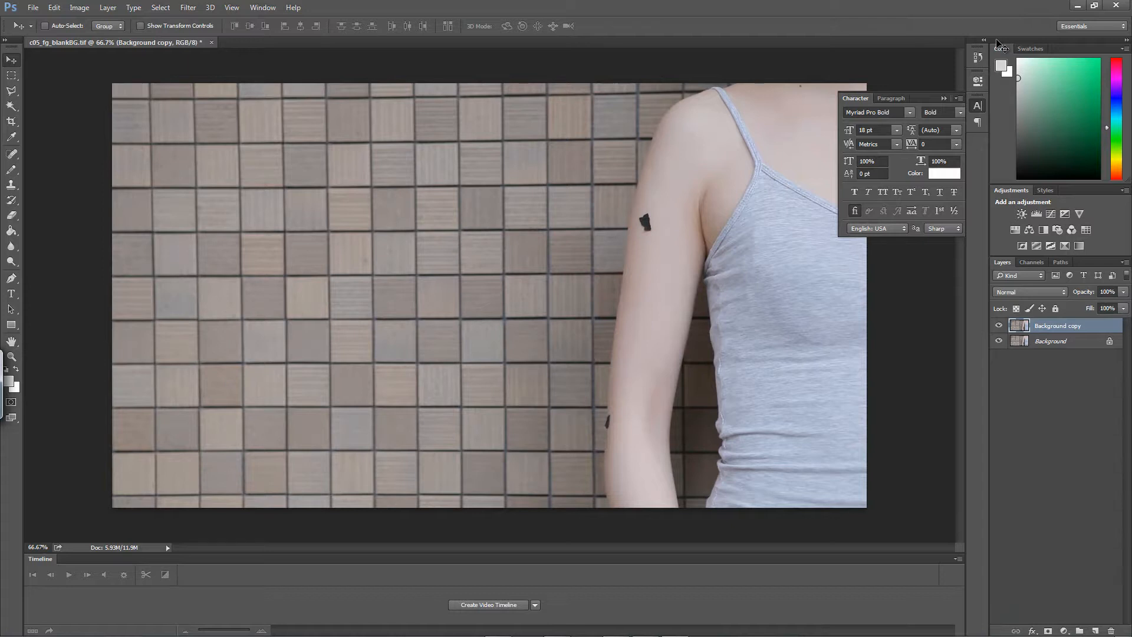
left_click_drag(444, 284, 580, 285)
- Set the Background copy layer's blend mode to Multiply and nudge the layer slightly left to line up the tile grids
left_click(1030, 292)
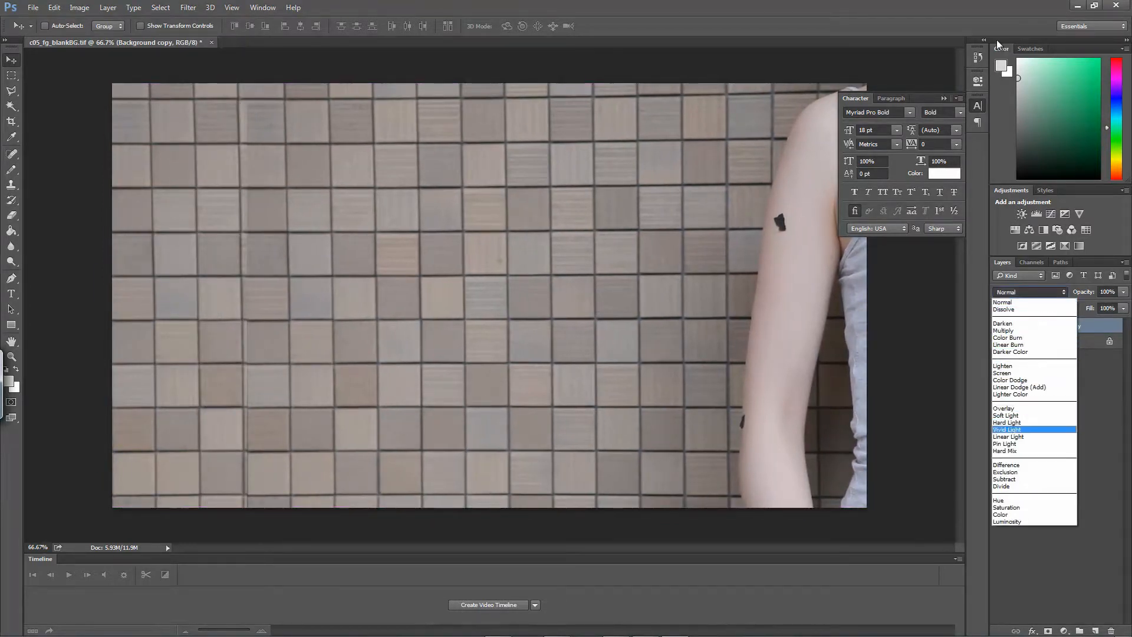
key("Up")
key("Up")
key("Up")
key("Up")
key("Up")
key("Up")
key("Up")
key("Up")
key("Up")
key("Up")
key("Up")
key("Up")
key("Return")
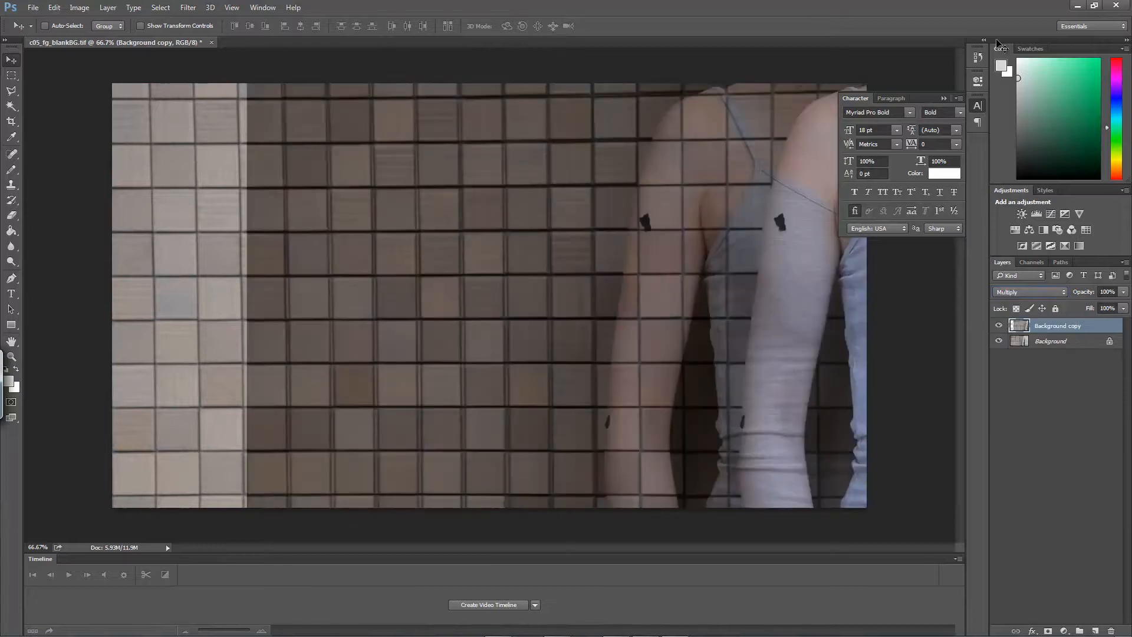
left_click_drag(723, 331, 720, 331)
- Skew the Background copy layer, pulling its upper-right and lower-right corners slightly outward to match the tile grid beneath
key("z")
key("ctrl+minus")
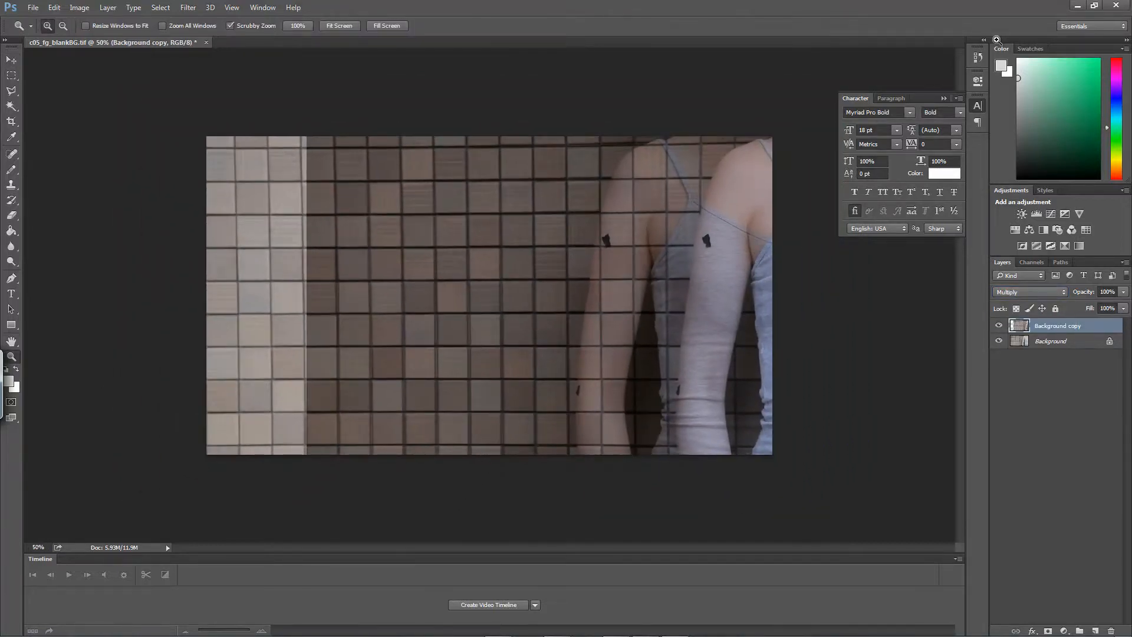
left_click(54, 7)
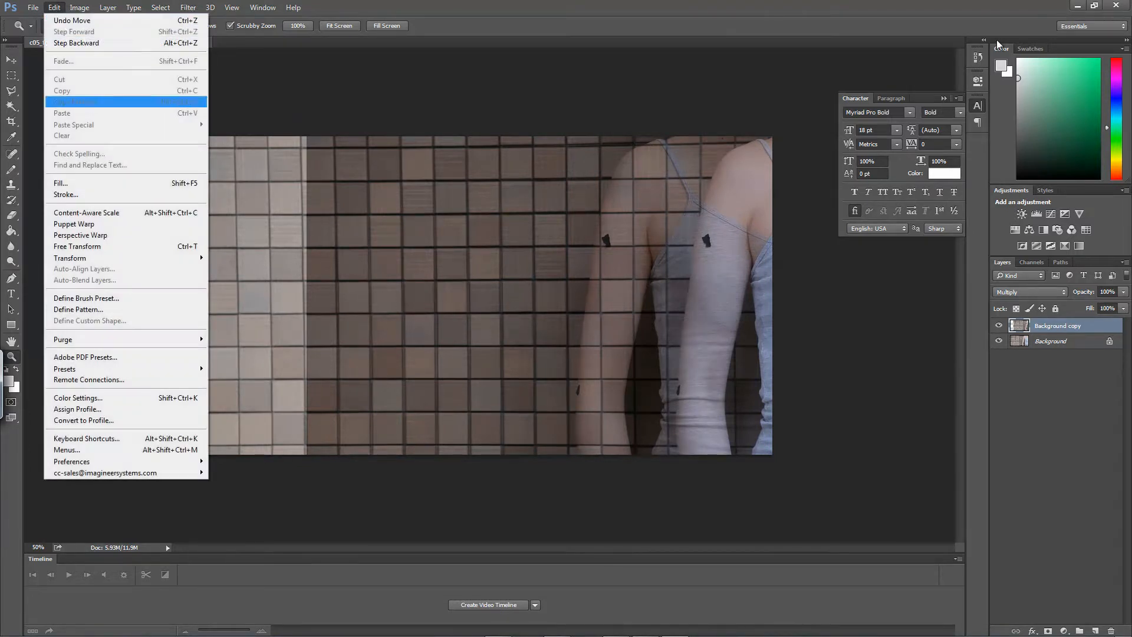
mouse_move(70, 258)
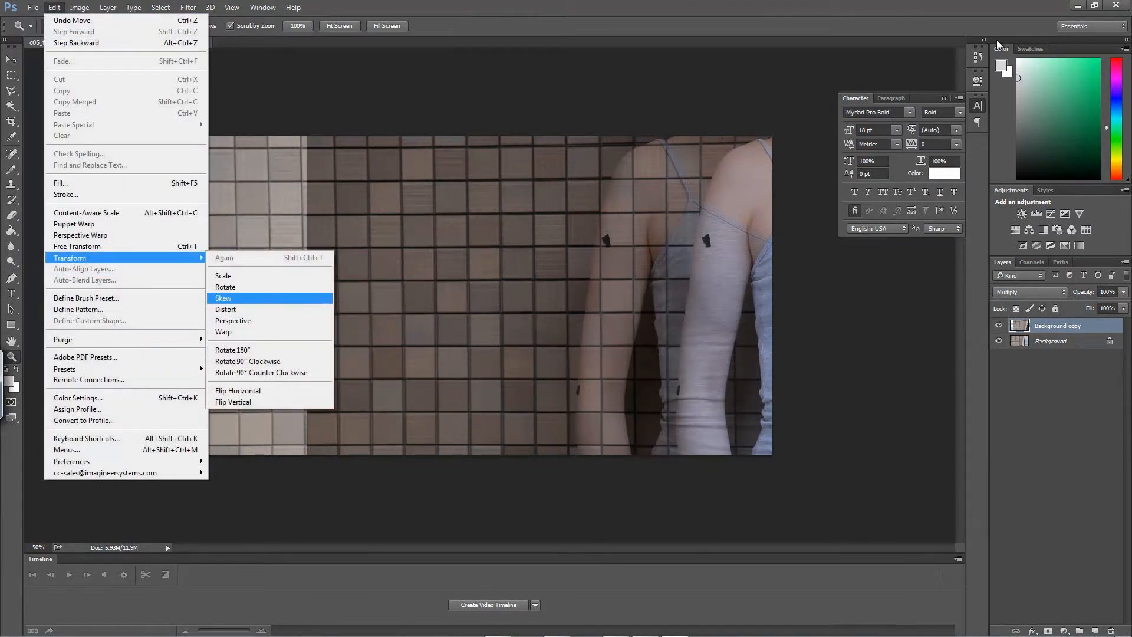
left_click(223, 298)
left_click(944, 98)
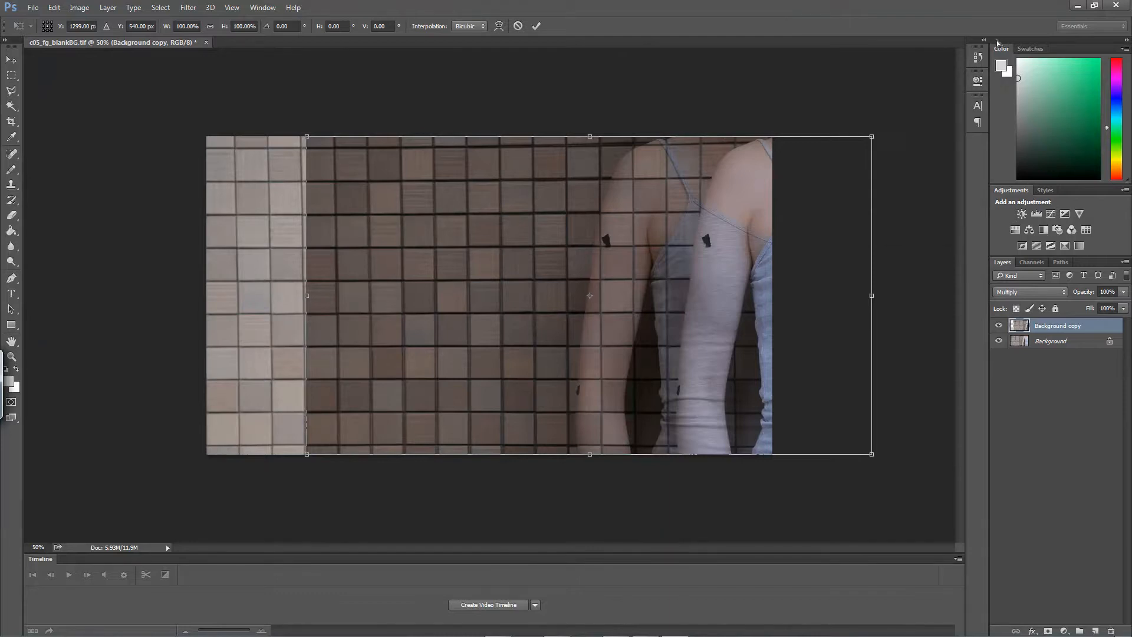
left_click_drag(871, 136, 876, 134)
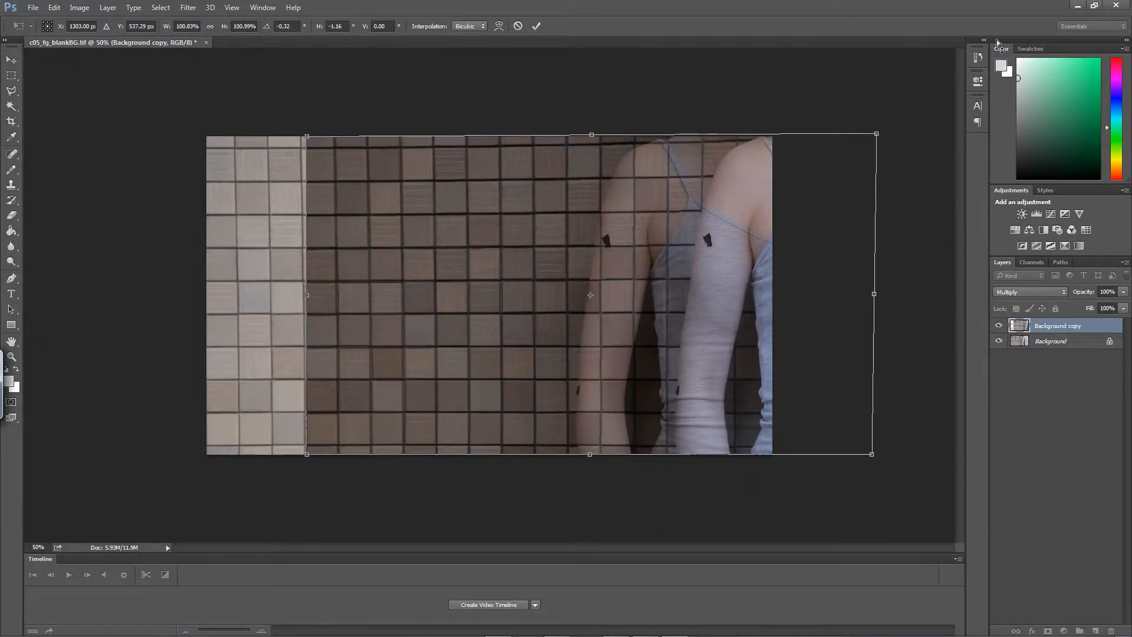
left_click_drag(871, 454, 872, 454)
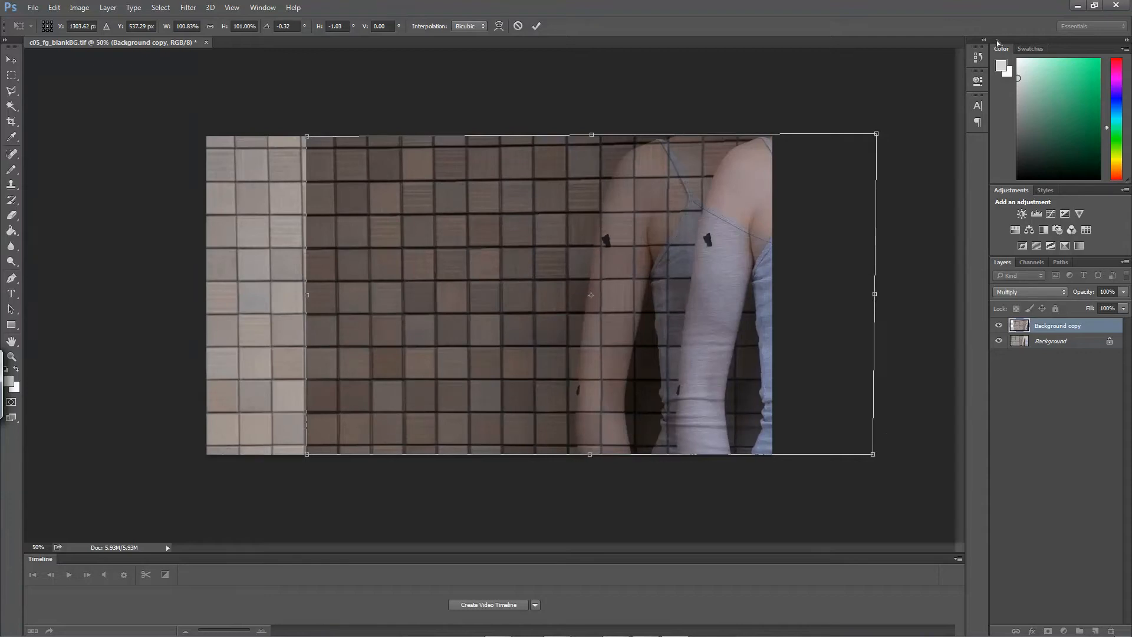
key("Return")
key("z")
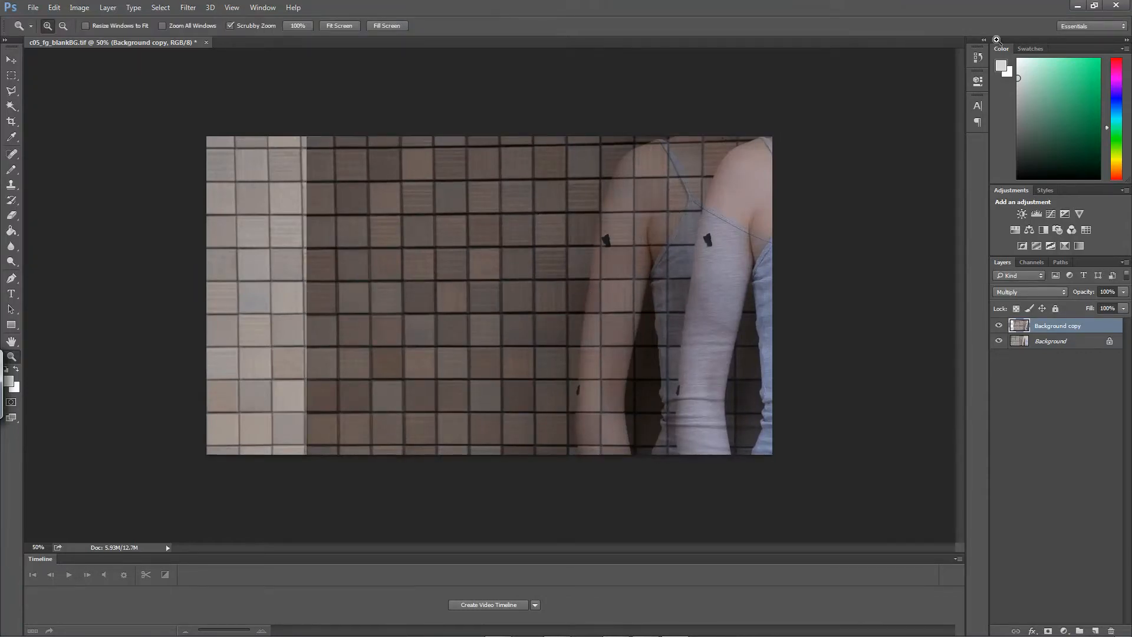
- Delete a rectangular area of the Background copy layer over the wall beside the arm, feathering the selection by 20 pixels, and deselect
key("m")
left_click_drag(207, 137, 547, 477)
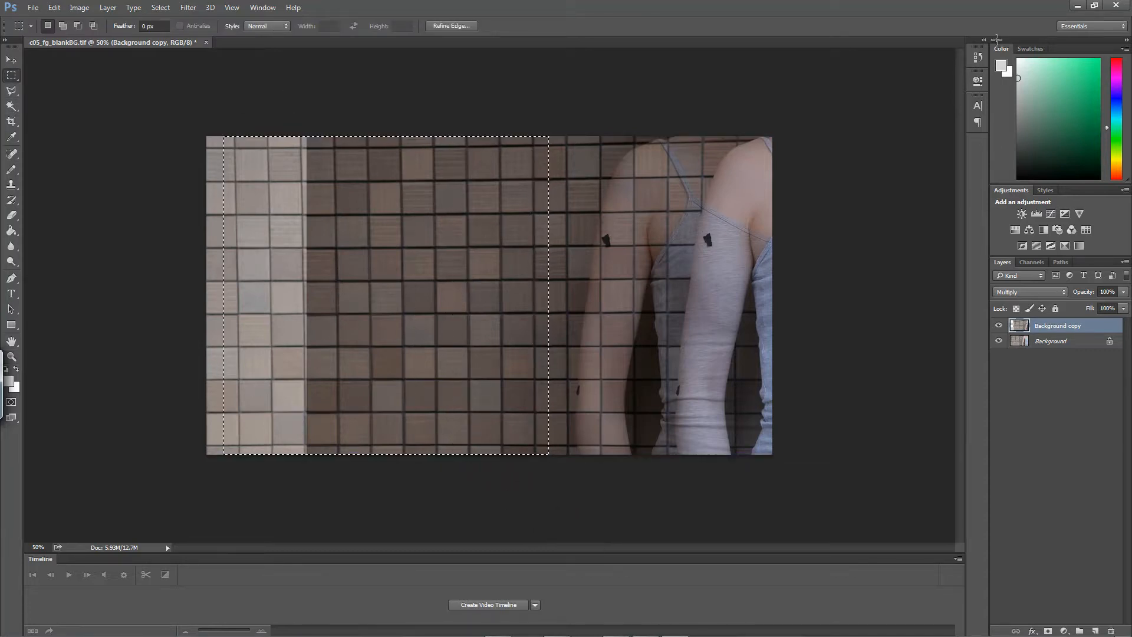
key("alt+t")
key("alt+s")
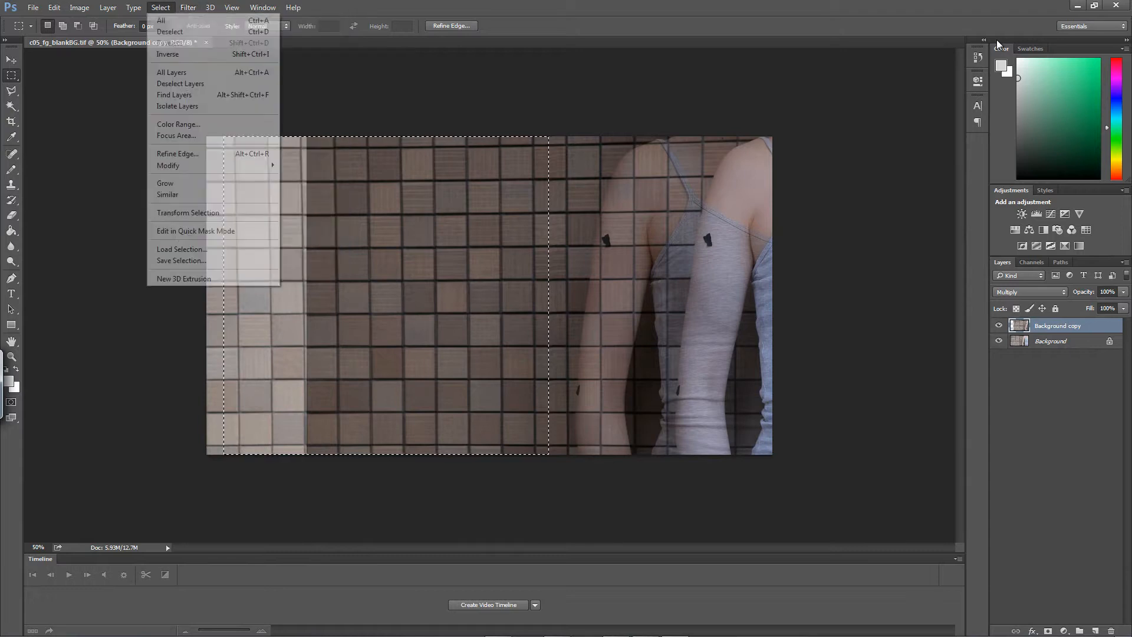
key("m")
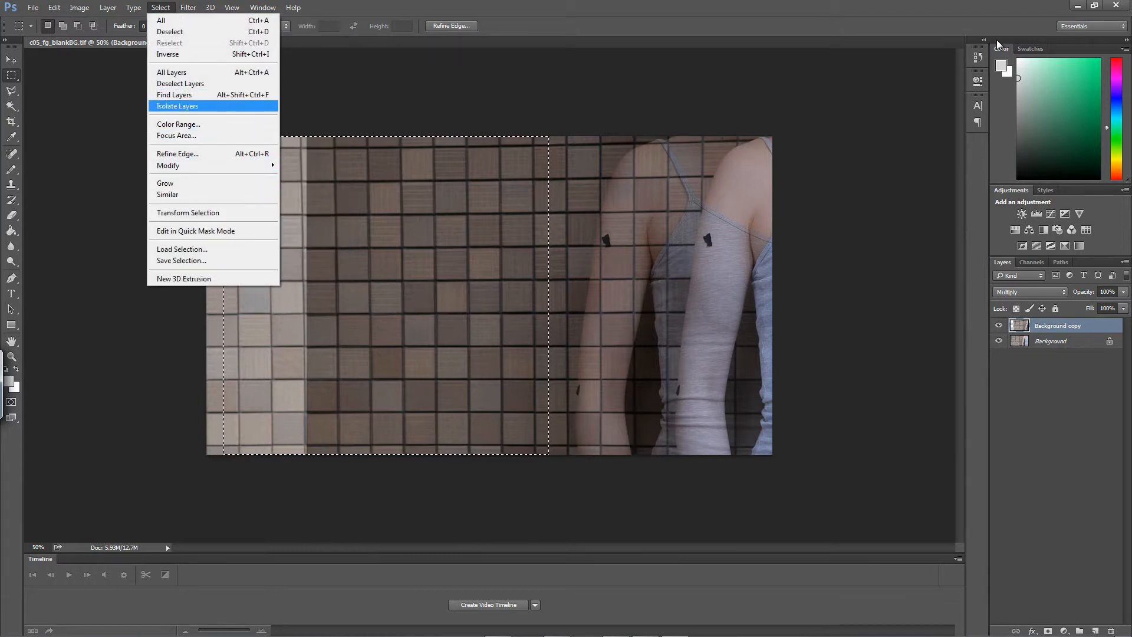
key("Right")
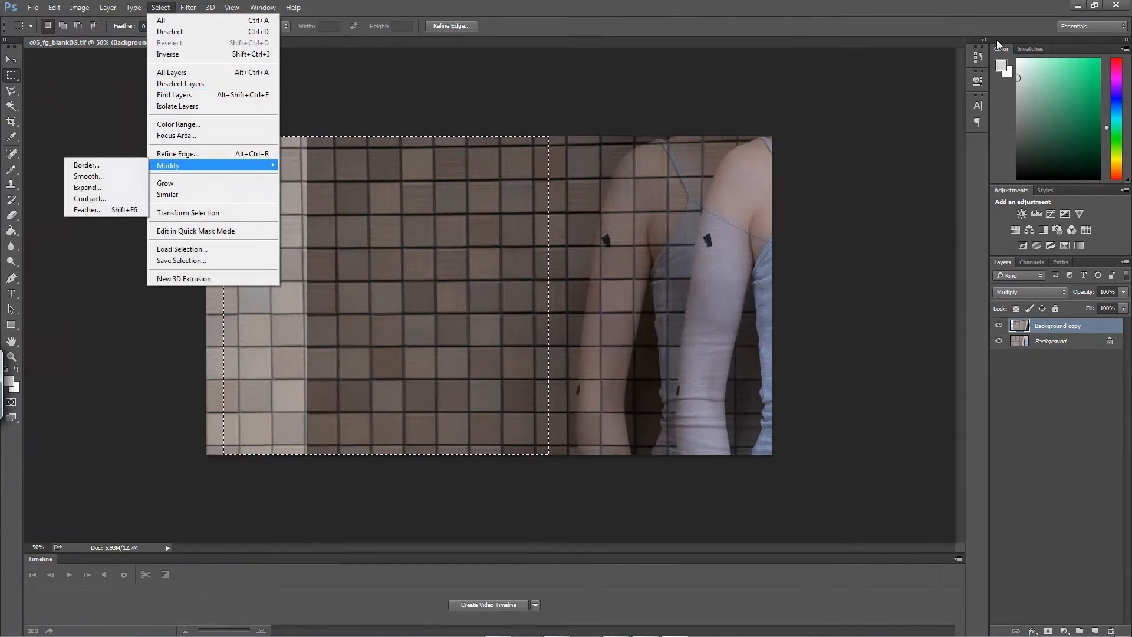
key("Down")
key("Down")
key("Down")
key("Return")
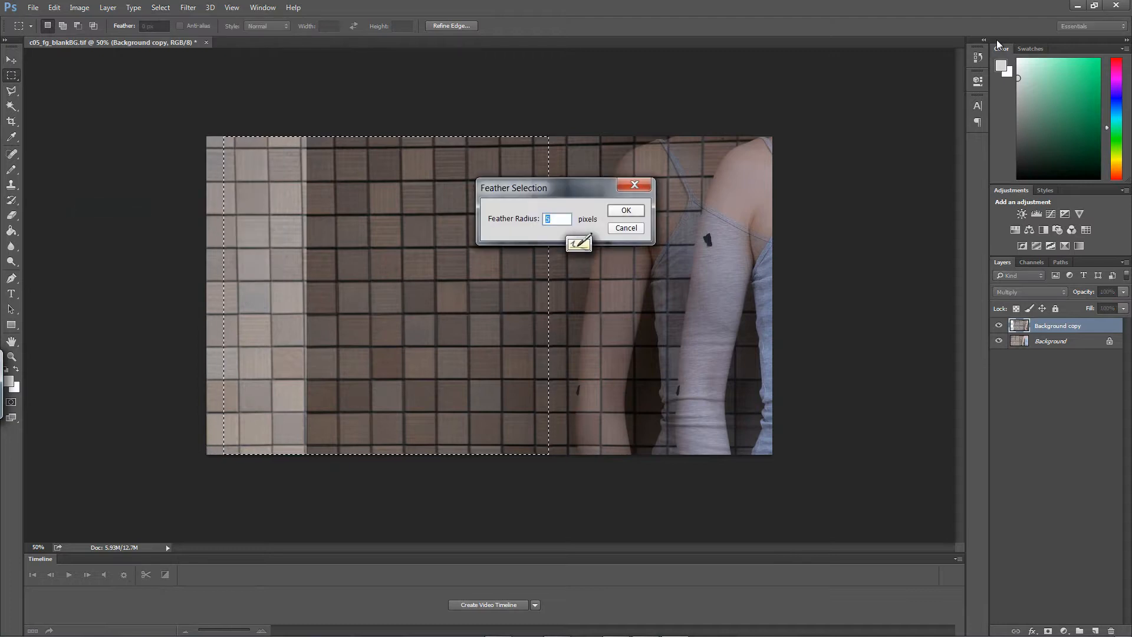
type("20")
key("Return")
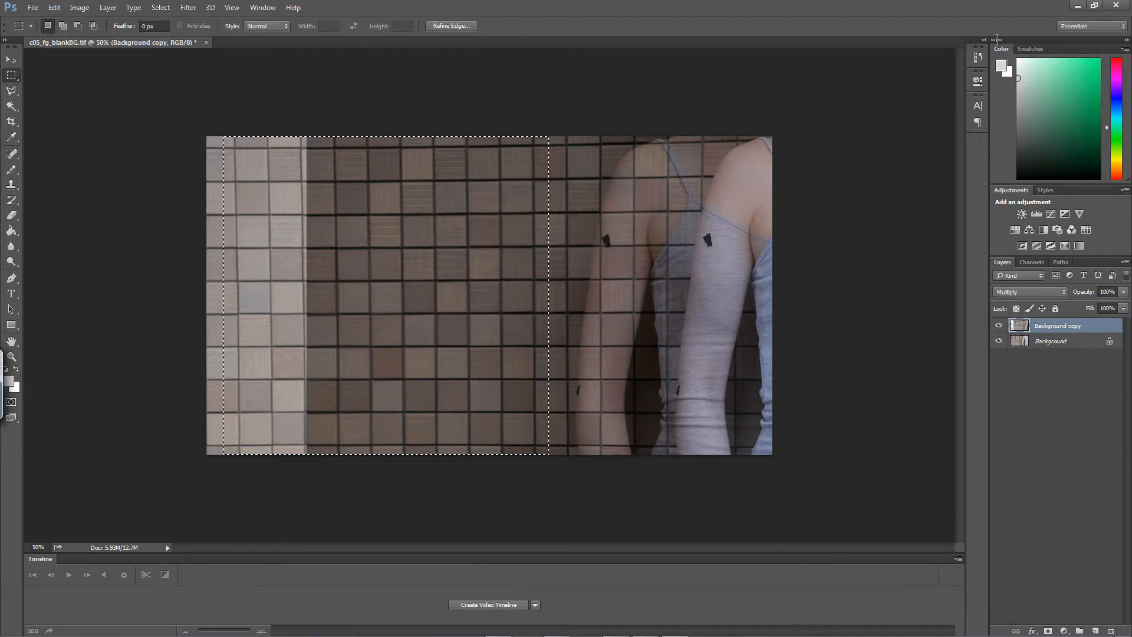
key("Delete")
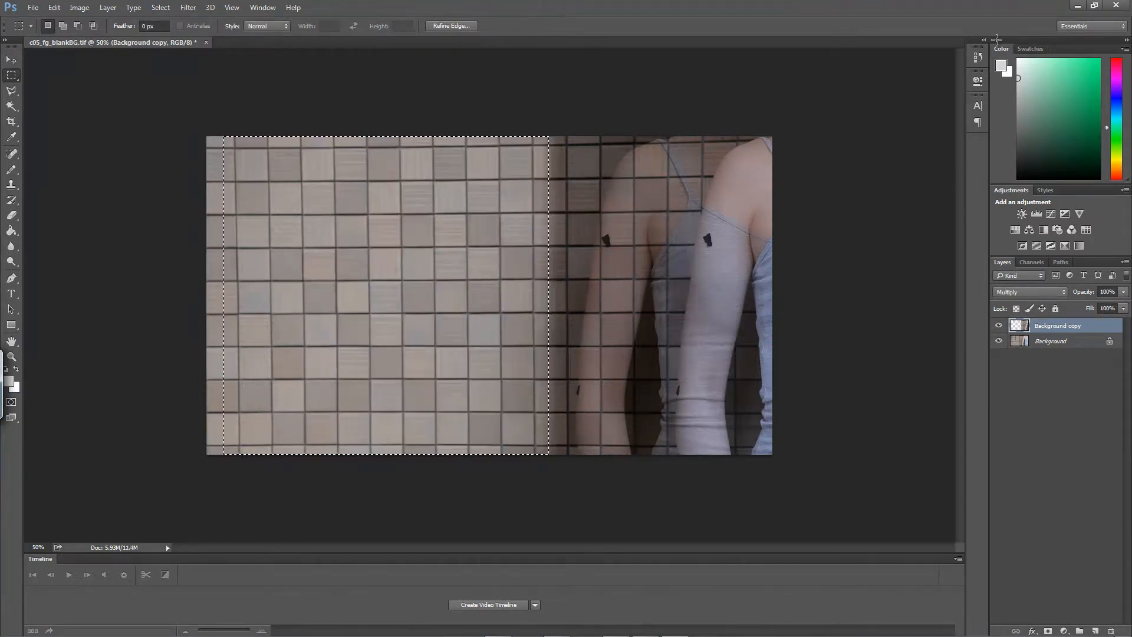
key("ctrl+d")
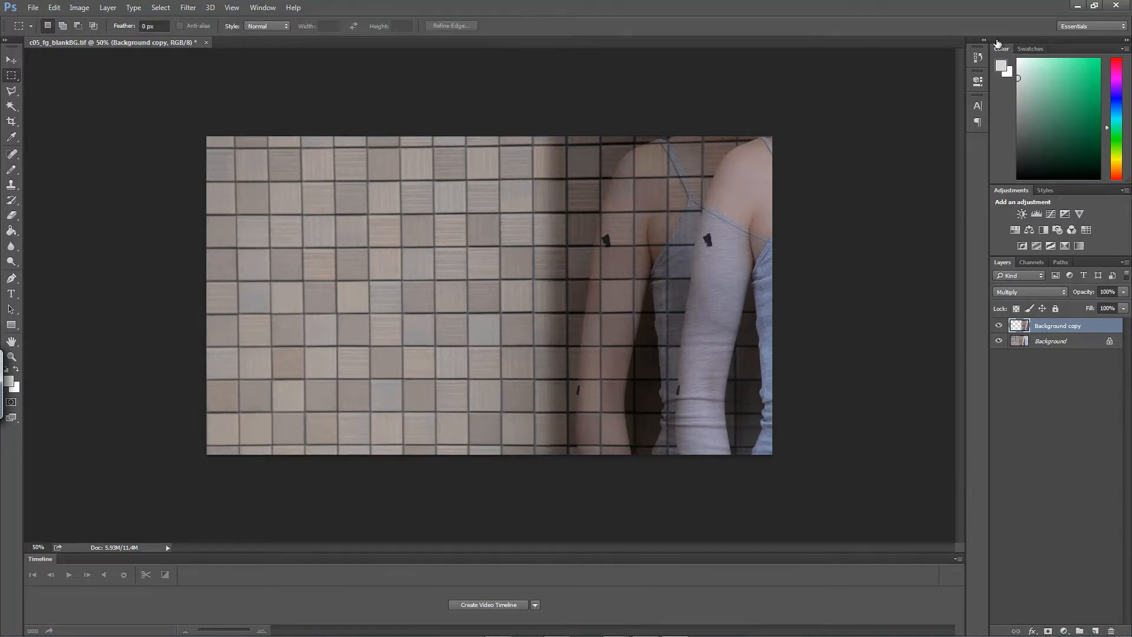
- Duplicate the Background copy layer, move the duplicate about two tiles right, and pull its lower-right corner slightly outward to fit the grid
left_click_drag(1058, 326, 1096, 630)
key("v")
left_click_drag(653, 300, 720, 300)
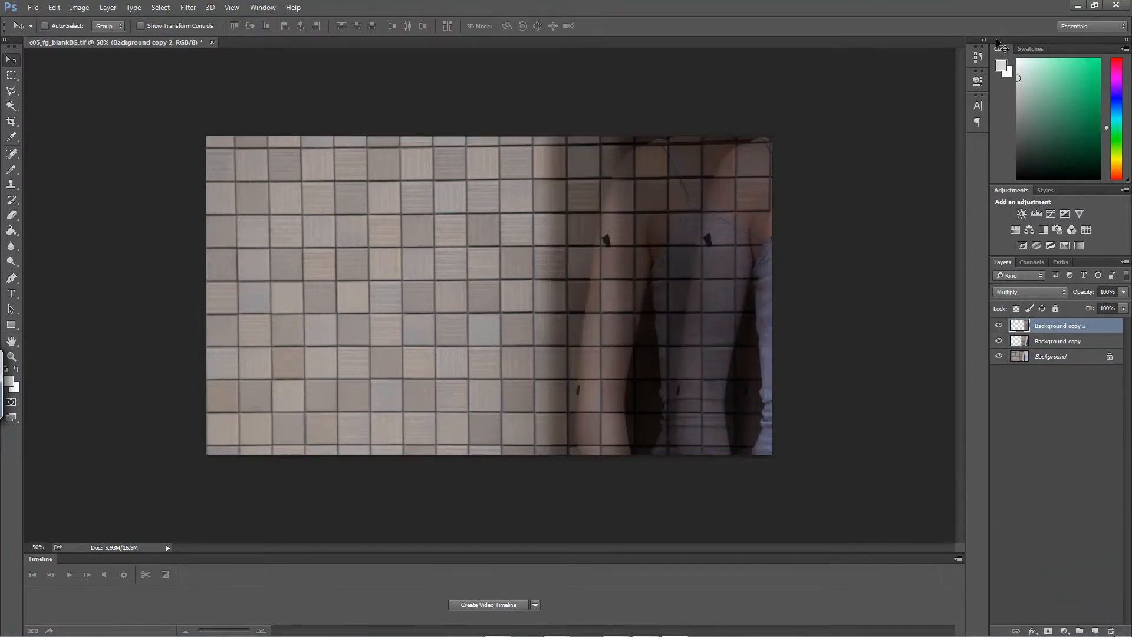
key("ctrl+t")
left_click_drag(945, 454, 949, 455)
key("Return")
- Set the blend mode of both the Background copy 2 and Background copy layers to Normal
left_click(1030, 292)
left_click(1003, 304)
left_click(1057, 341)
left_click(1030, 292)
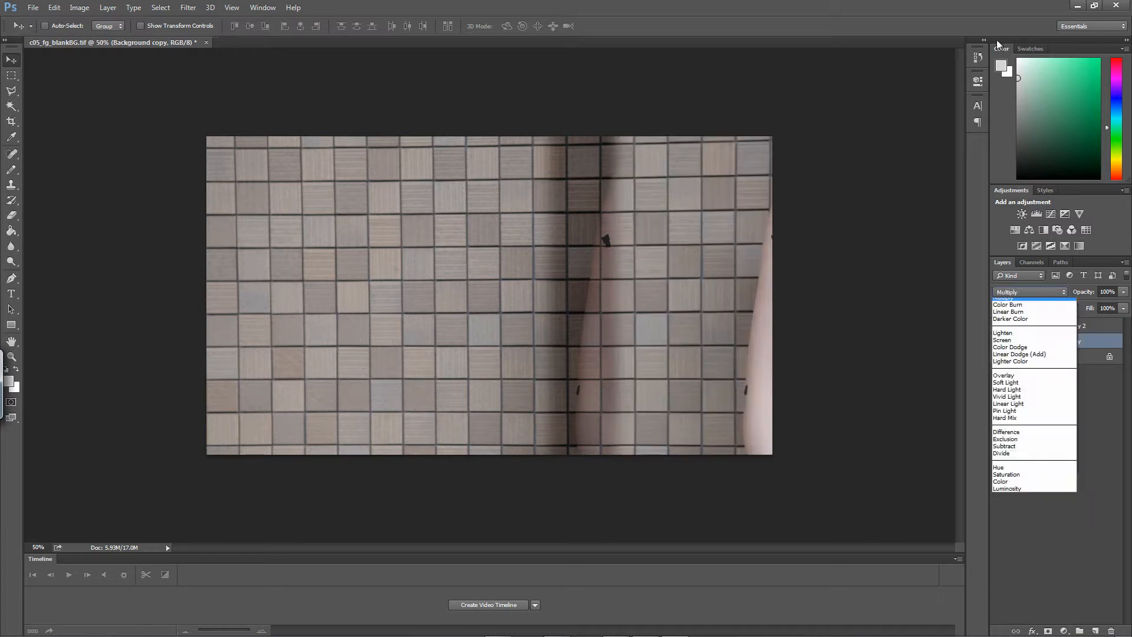
left_click(1002, 300)
- Transform the Background copy layer by pulling its upper-right corner slightly outward, and select the Background copy 2 layer
key("ctrl+t")
left_click_drag(876, 134, 879, 132)
key("Return")
left_click(1060, 325)
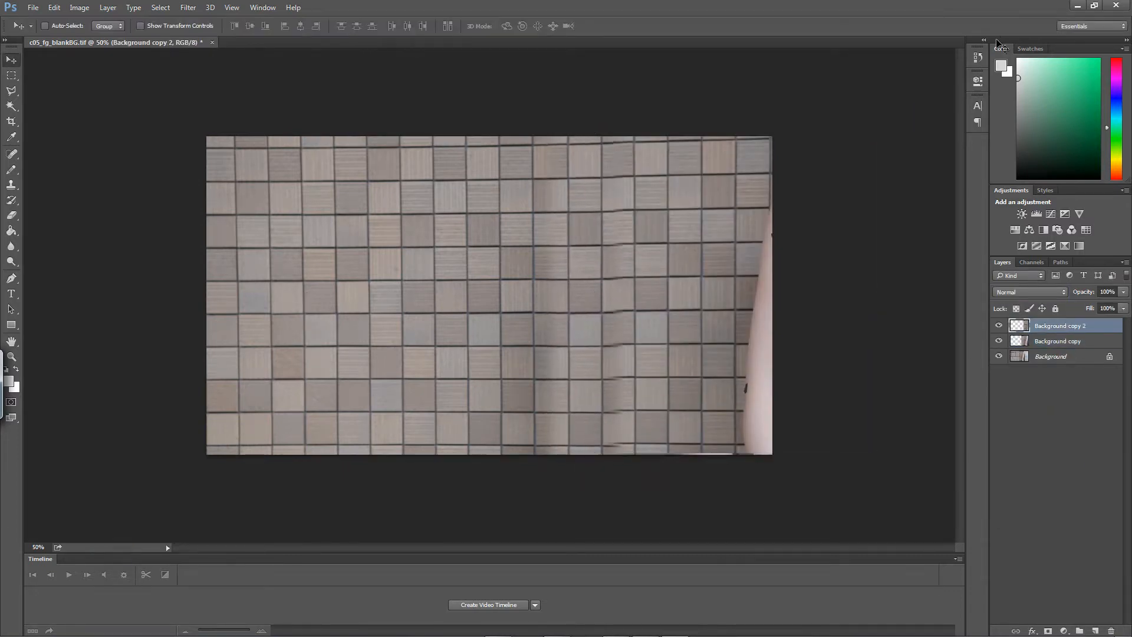
- Pull the lower-right corner of the Background copy 2 layer slightly outward and move the layer about one tile right
key("ctrl+t")
left_click_drag(947, 454, 949, 457)
key("Return")
left_click_drag(701, 295, 737, 295)
- Pull the lower-left corner of the Background copy 2 layer slightly outward and nudge the layer to line up with the tile grid
key("ctrl+t")
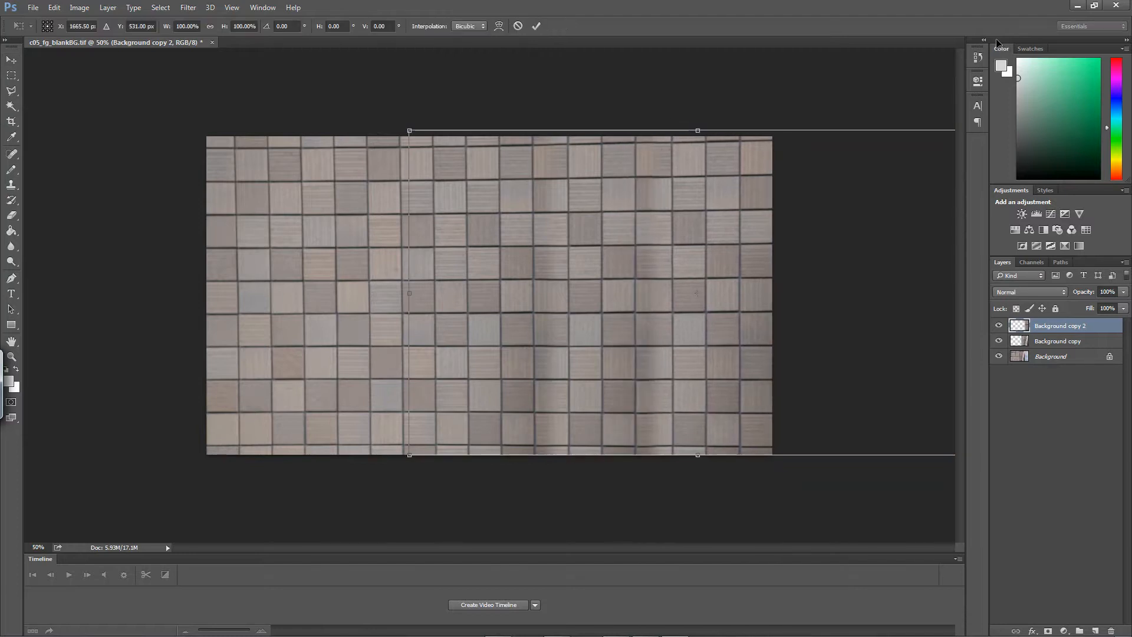
left_click_drag(409, 454, 405, 457)
key("Return")
left_click_drag(738, 295, 740, 296)
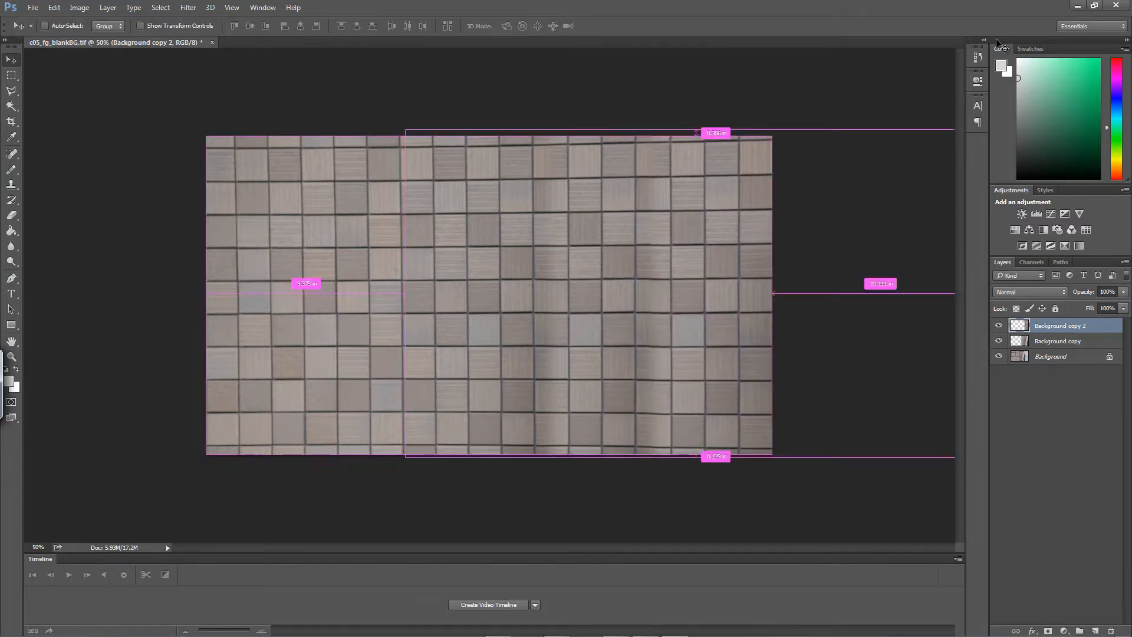
key("ctrl+t")
key("Return")
- Check the tile alignment of Background copy 2 by switching its blend mode to Multiply and back to Normal
left_click(1030, 291)
left_click(1007, 333)
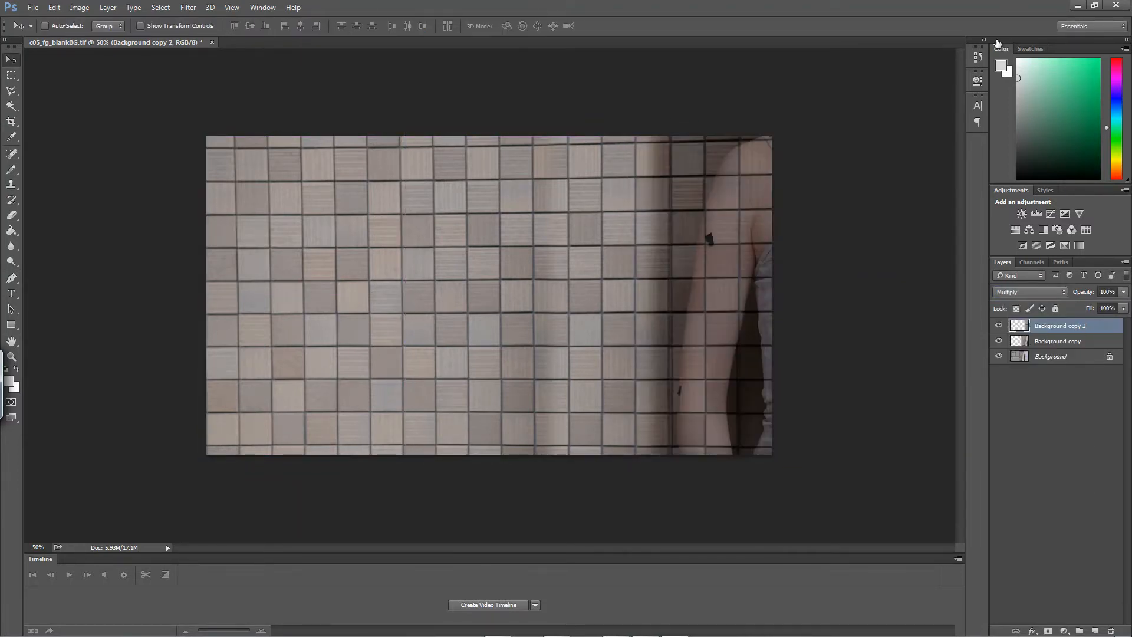
left_click(1030, 292)
left_click(1006, 304)
- Apply a Hue/Saturation adjustment to the Background copy layer
left_click(1058, 341)
key("ctrl+u")
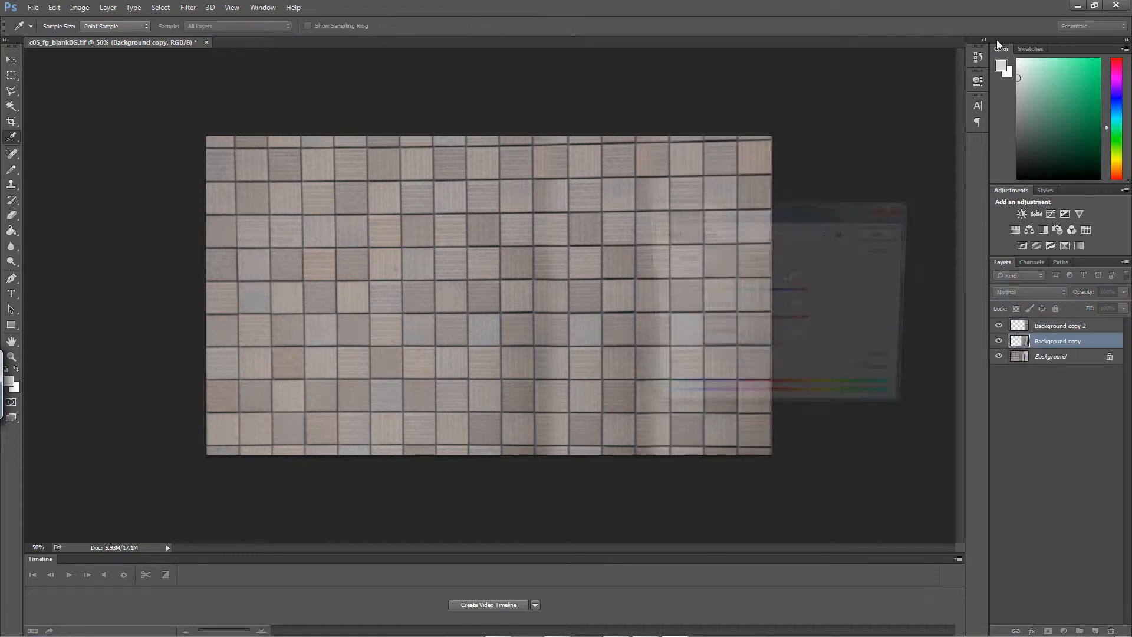
key("Return")
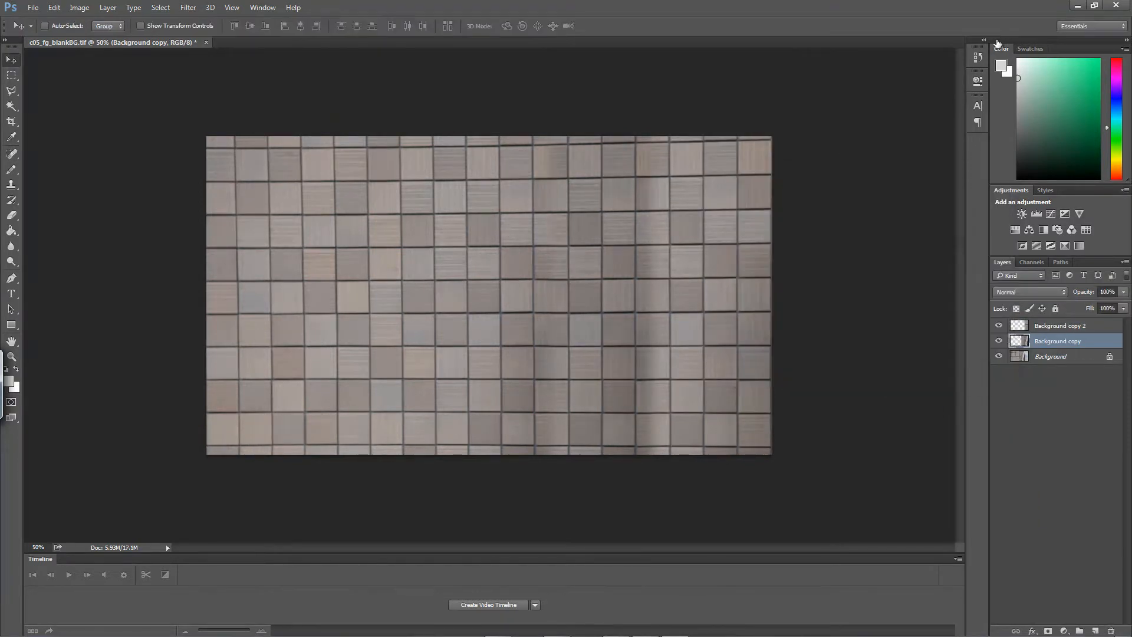
- Apply a Hue/Saturation adjustment with a value of -10 to the Background copy 2 layer, and merge the visible layers
left_click(1060, 326)
key("ctrl+u")
key("Tab")
key("Tab")
type("-10")
key("Return")
key("ctrl+shift+e")
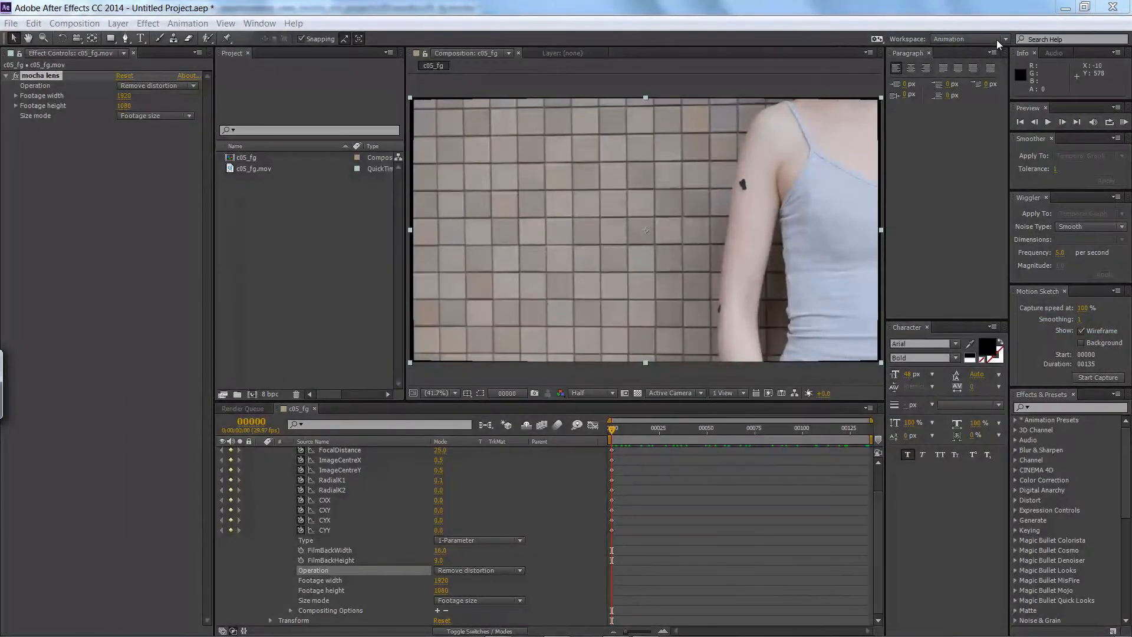
right_click(282, 205)
left_click(348, 214)
left_click(665, 474)
right_click(294, 312)
left_click(348, 322)
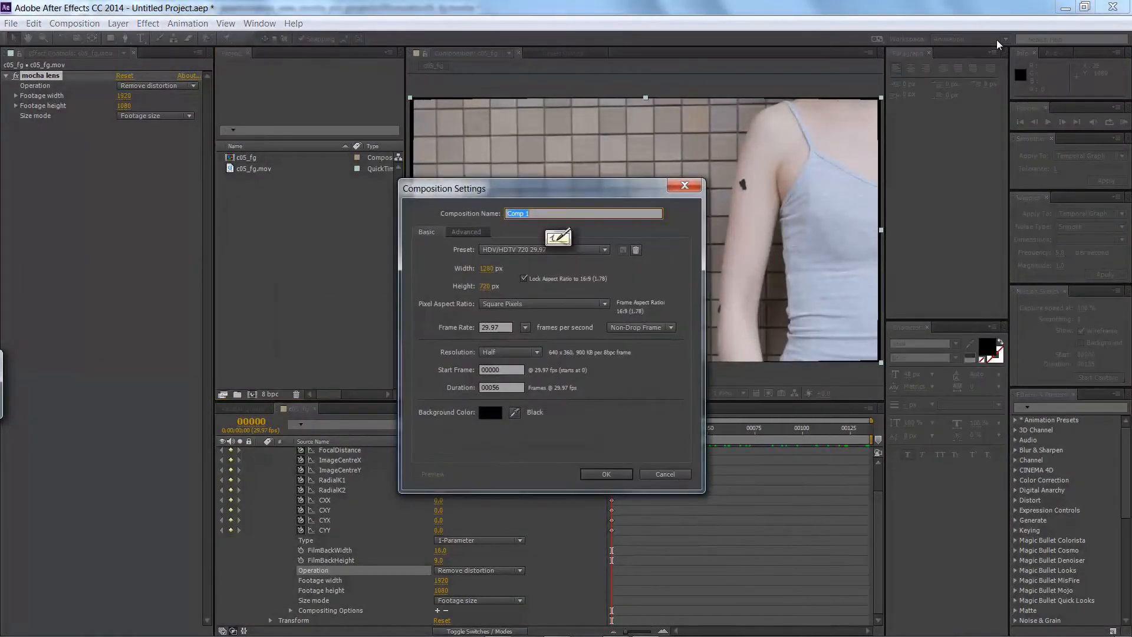
key("Escape")
- In After Effects, import c05_fg_blankBG.tif into the project
right_click(303, 270)
mouse_move(353, 336)
left_click(157, 335)
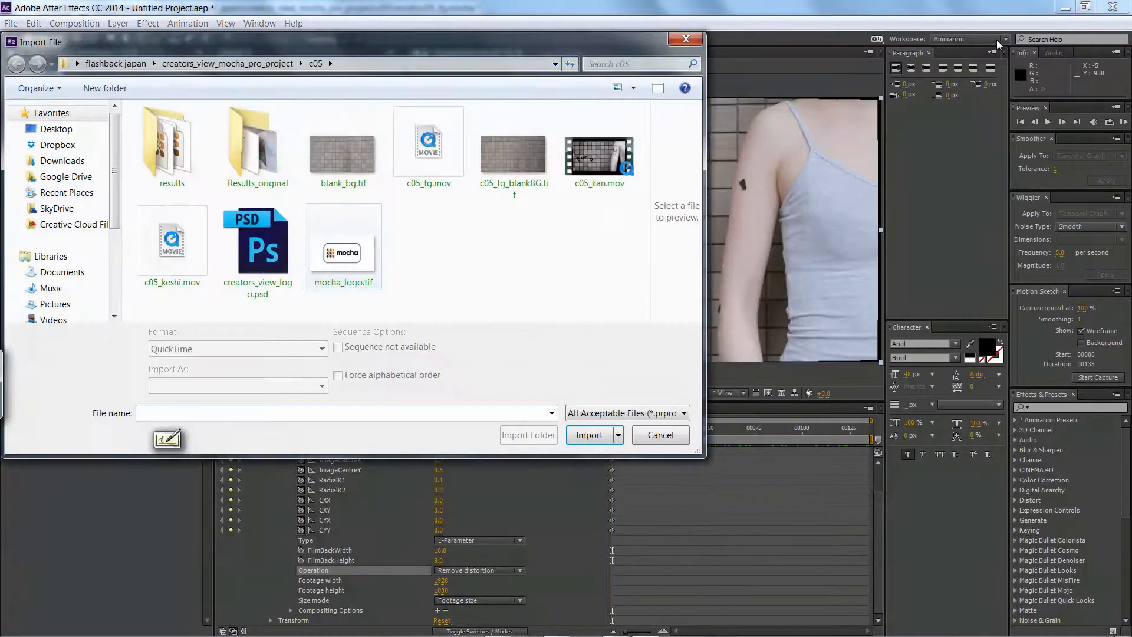
left_click(513, 155)
left_click(589, 435)
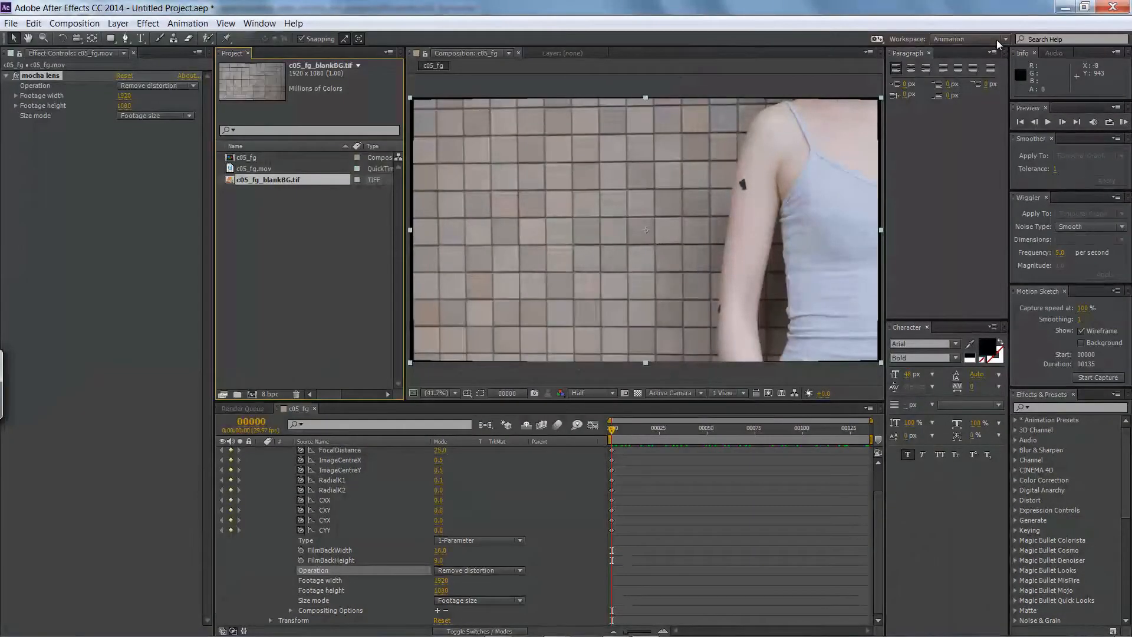
- Collapse the c05_fg.mov layer's properties and add c05_fg_blankBG.tif as the top layer of the c05_fg composition
left_click_drag(277, 179, 295, 292)
left_click_drag(879, 536, 879, 510)
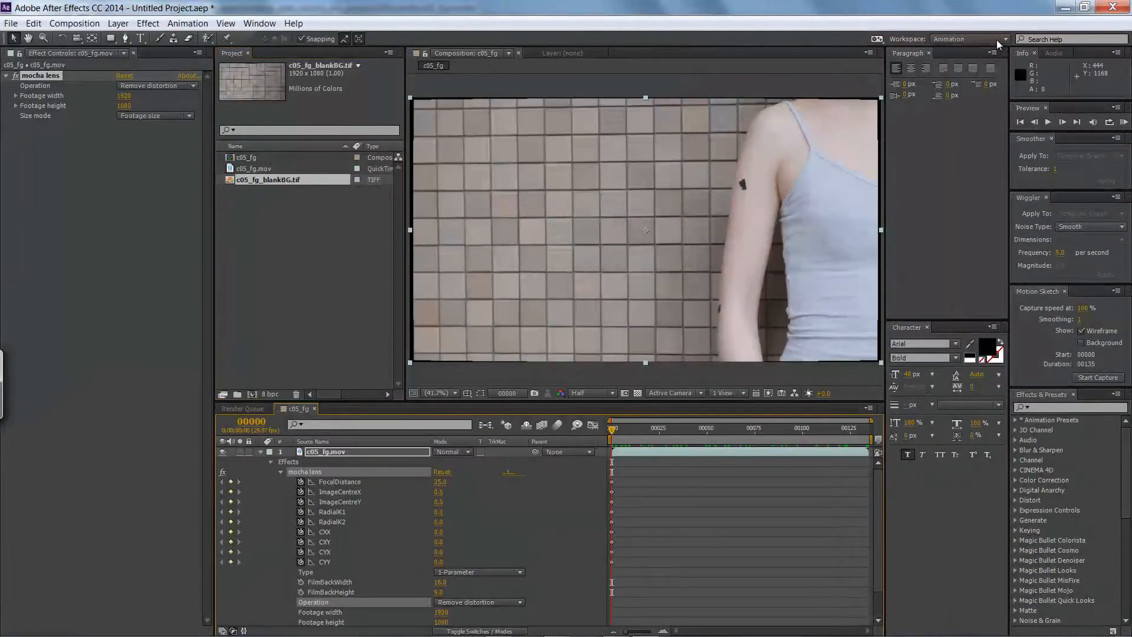
key("u")
key("ctrl+slash")
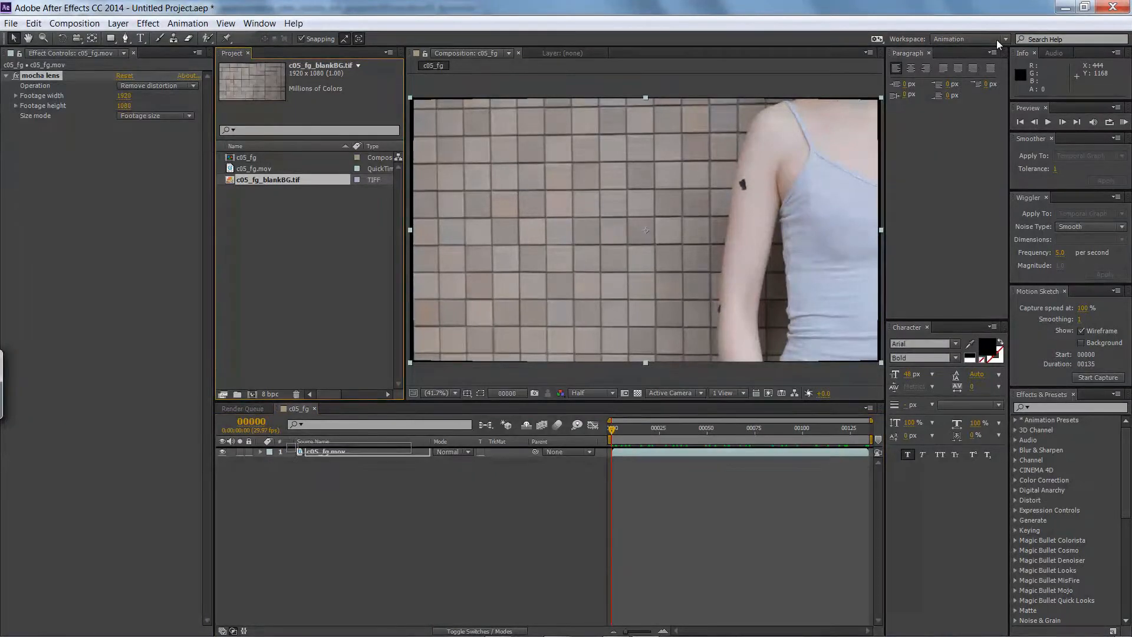
- Copy the mocha lens effect from the c05_fg.mov layer onto the c05_fg_blankBG.tif layer
key("F3")
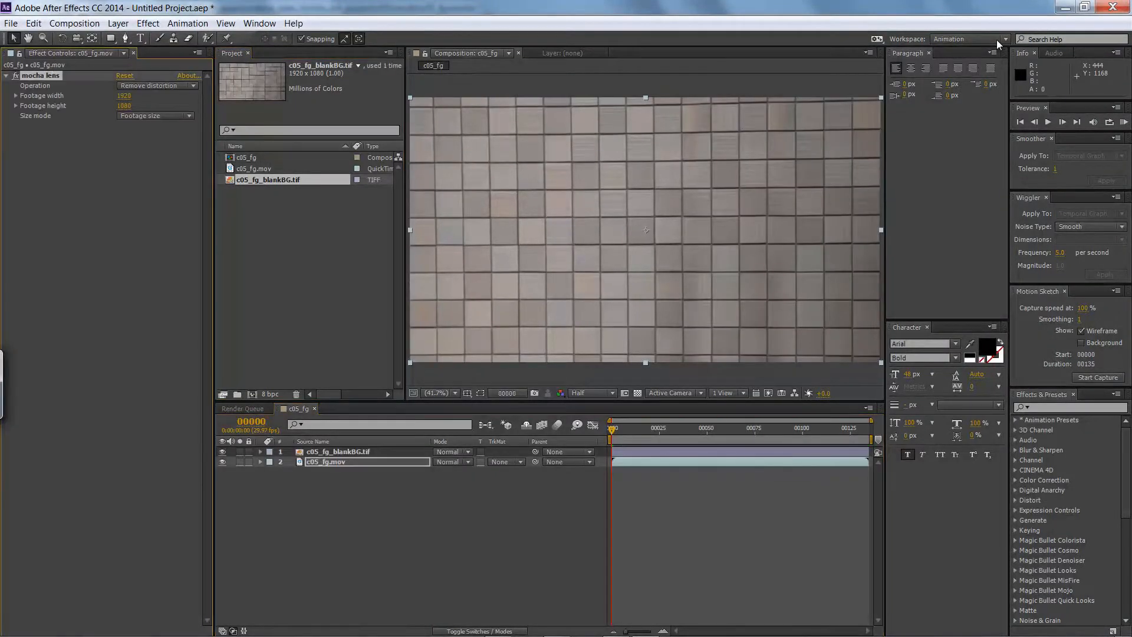
key("ctrl+Up")
key("ctrl+v")
- Compare the blank background with the footage by repeatedly toggling the c05_fg_blankBG.tif layer's visibility, and clear the selection
key("ctrl+alt+shift+v")
key("ctrl+alt+shift+v")
key("ctrl+alt+shift+v")
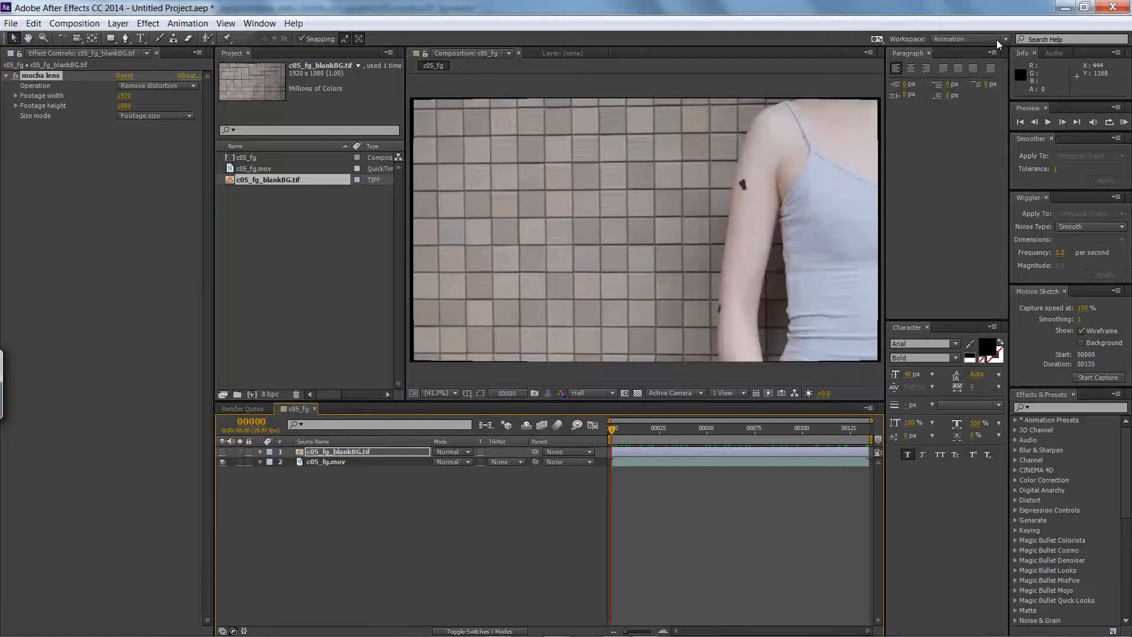
key("ctrl+alt+shift+v")
key("ctrl+alt+shift+v")
key("ctrl+alt+shift+v")
key("ctrl+alt+shift+v")
key("ctrl+alt+shift+v")
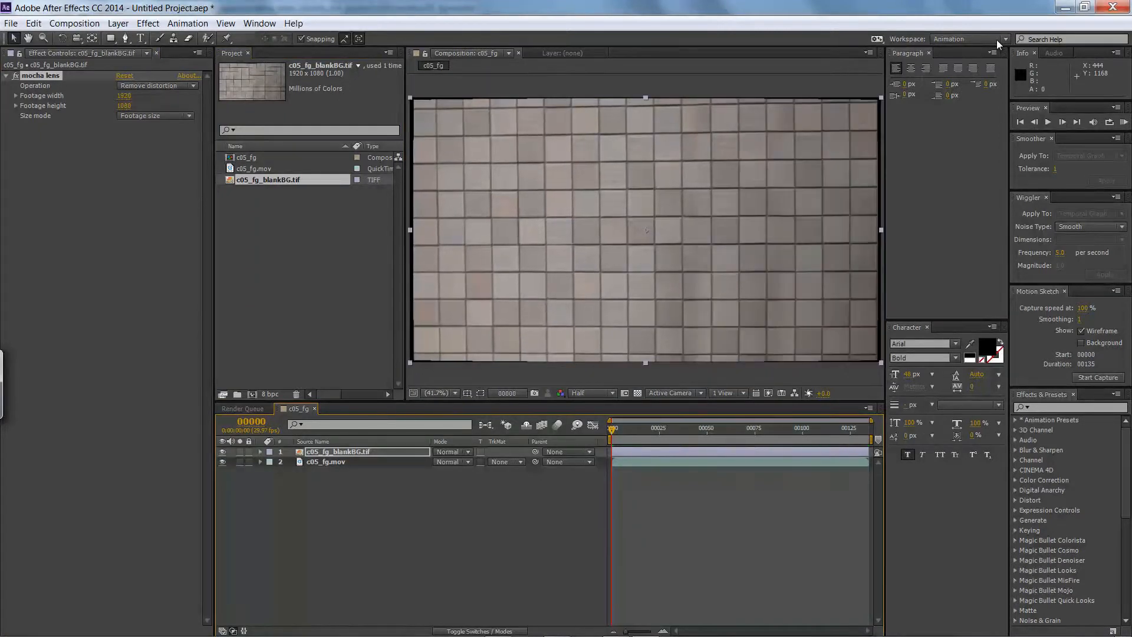
key("F2")
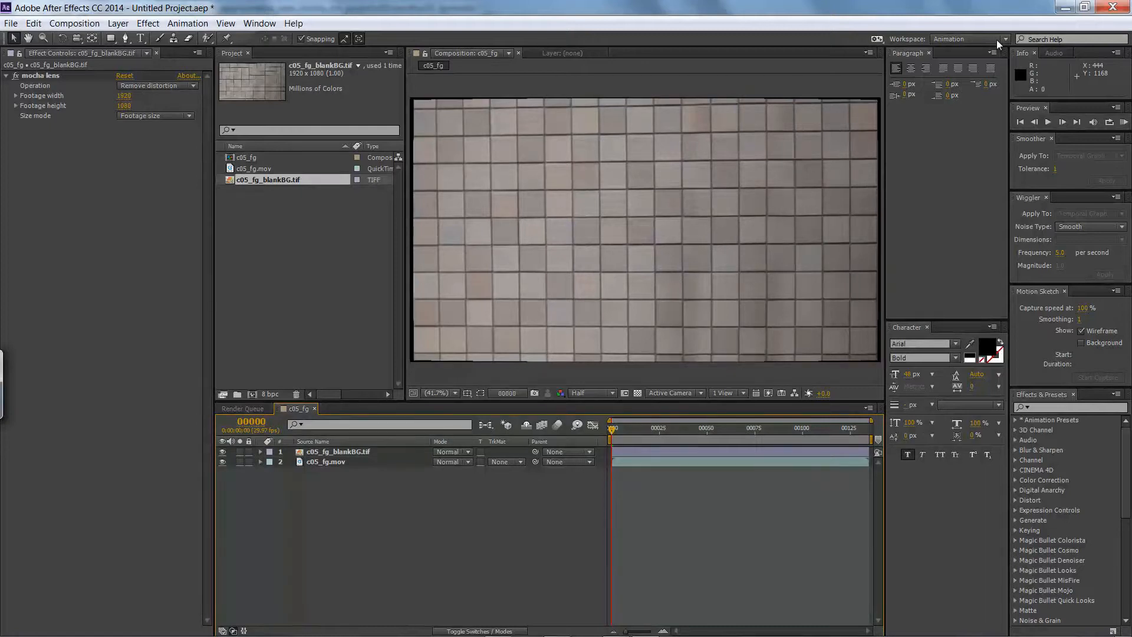
- Add a second instance of c05_fg.mov as the top layer of the c05_fg composition
left_click(289, 247)
left_click(256, 169)
mouse_move(256, 169)
left_mouse_down()
mouse_move(261, 407)
mouse_move(268, 439)
mouse_move(269, 346)
mouse_move(280, 448)
left_mouse_up()
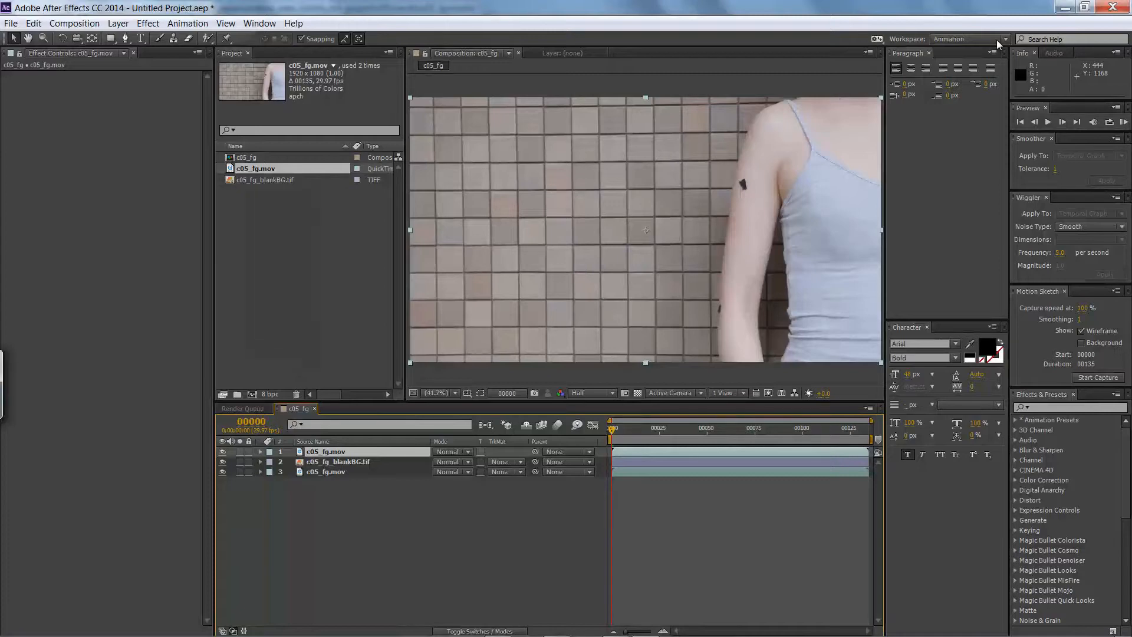
- Switch to mocha Plus and go to the clip's last frame, 134
key("alt+Tab")
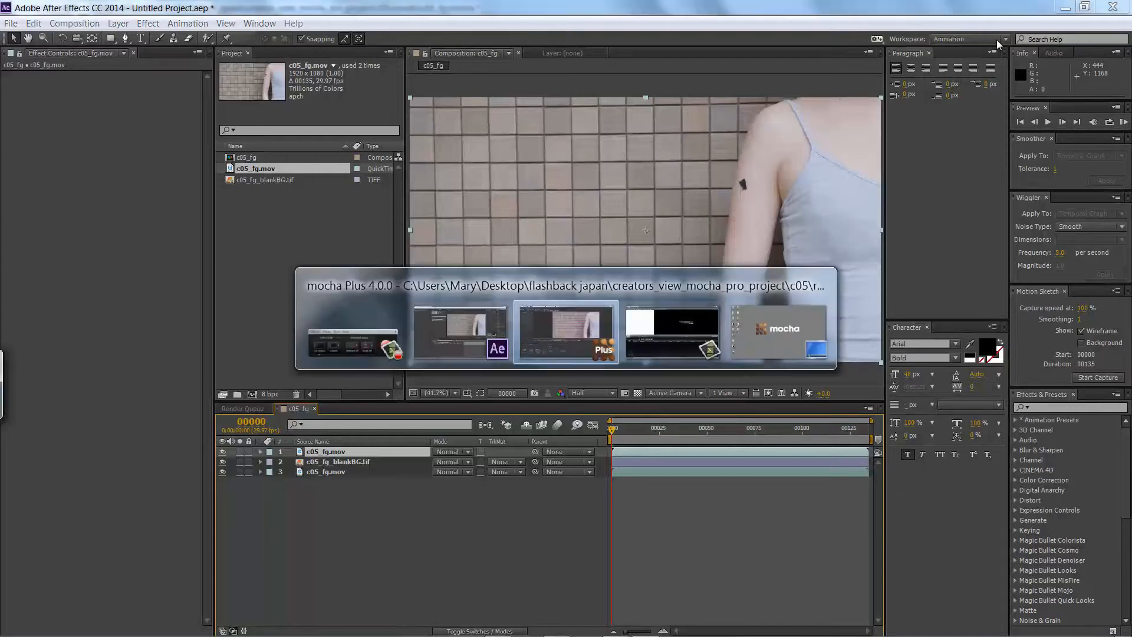
key("Tab")
key("Tab")
key("Tab")
key("Tab")
key("Tab")
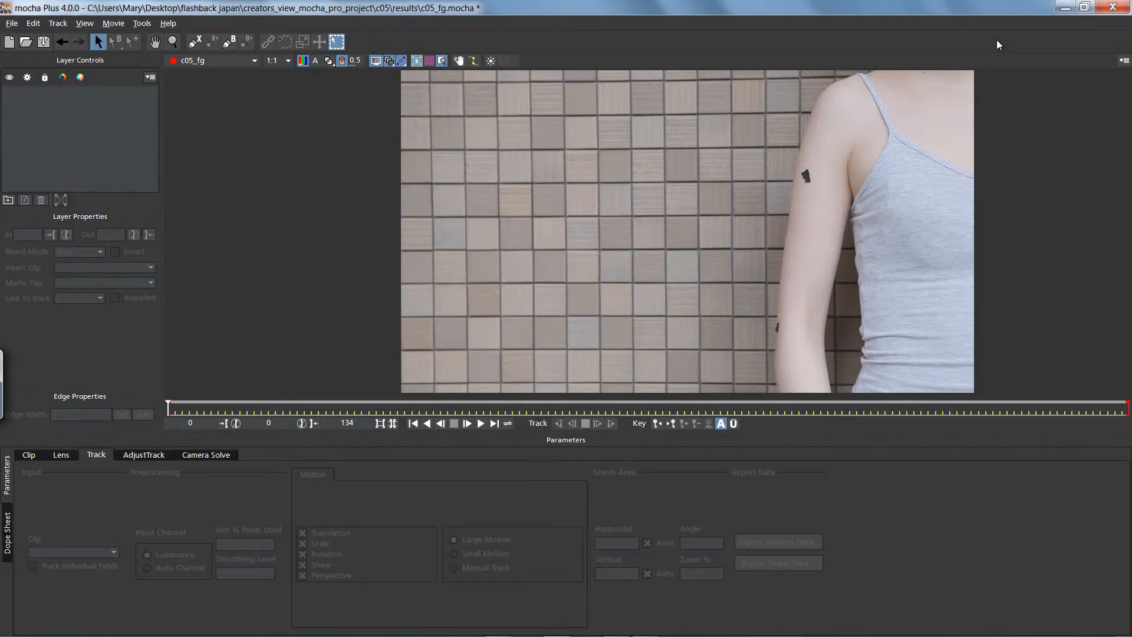
left_click_drag(168, 406, 1128, 407)
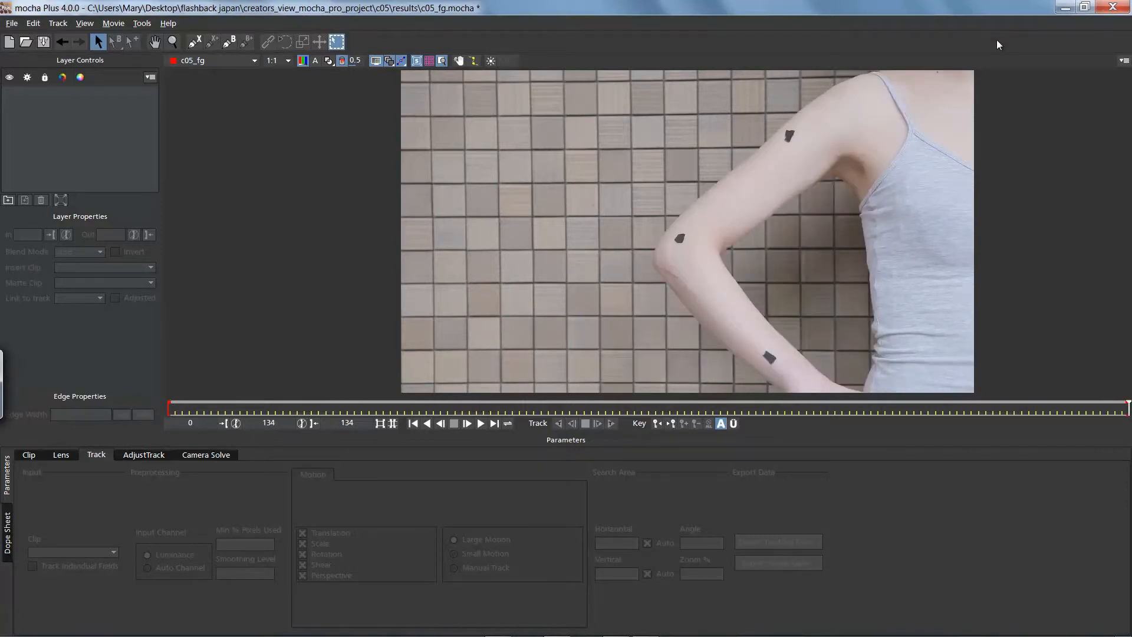
- Draw an X-spline around the upper arm from the elbow to the shoulder at frame 134
key("ctrl+l")
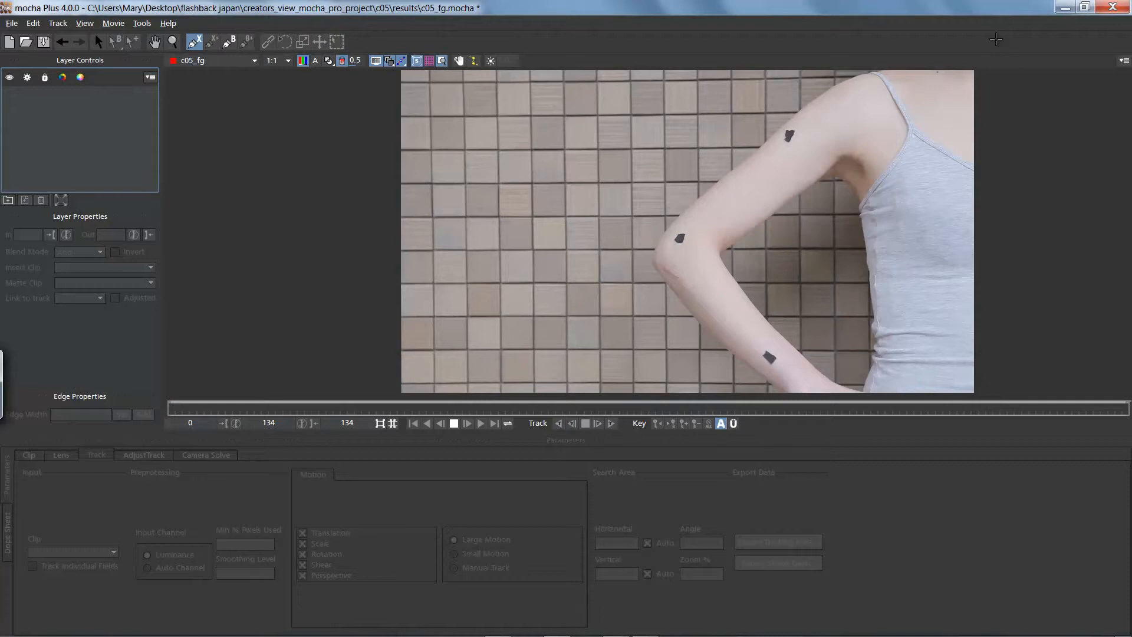
left_click(667, 230)
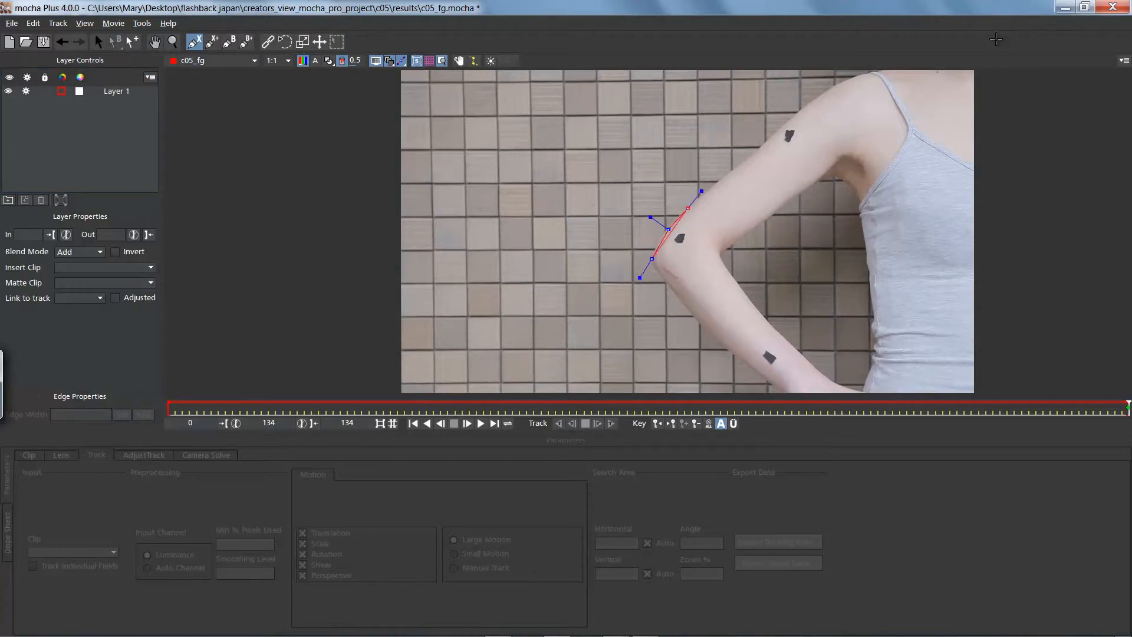
left_click(687, 208)
left_click(746, 161)
left_click(775, 131)
left_click(820, 96)
left_click(844, 80)
left_click(870, 73)
left_click(888, 76)
left_click(924, 110)
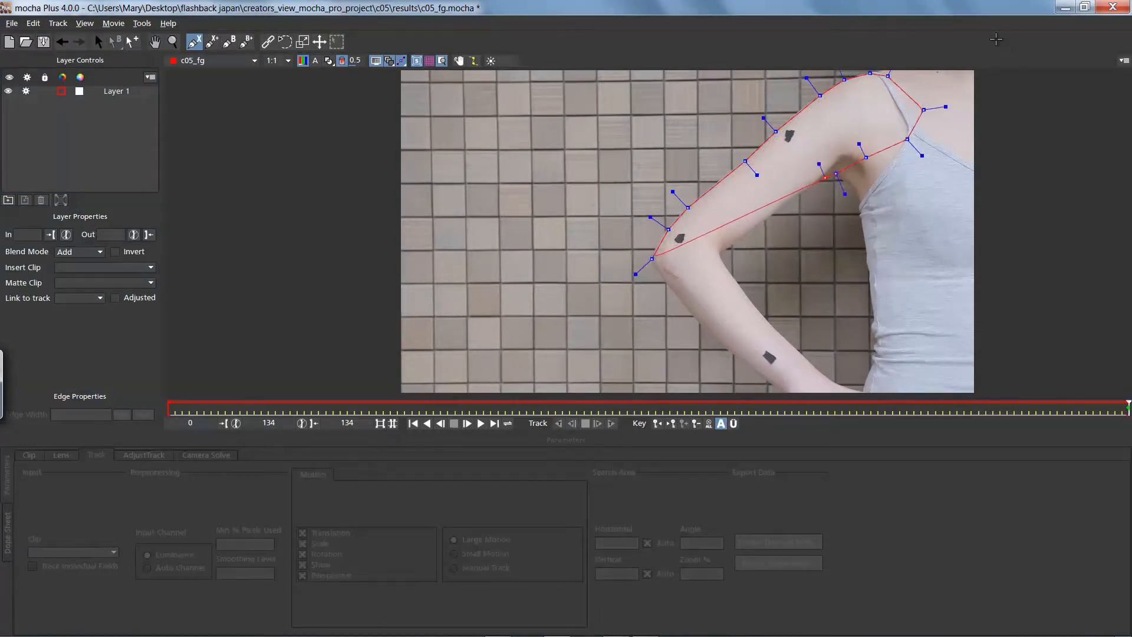
left_click(785, 205)
left_click(766, 221)
right_click(657, 269)
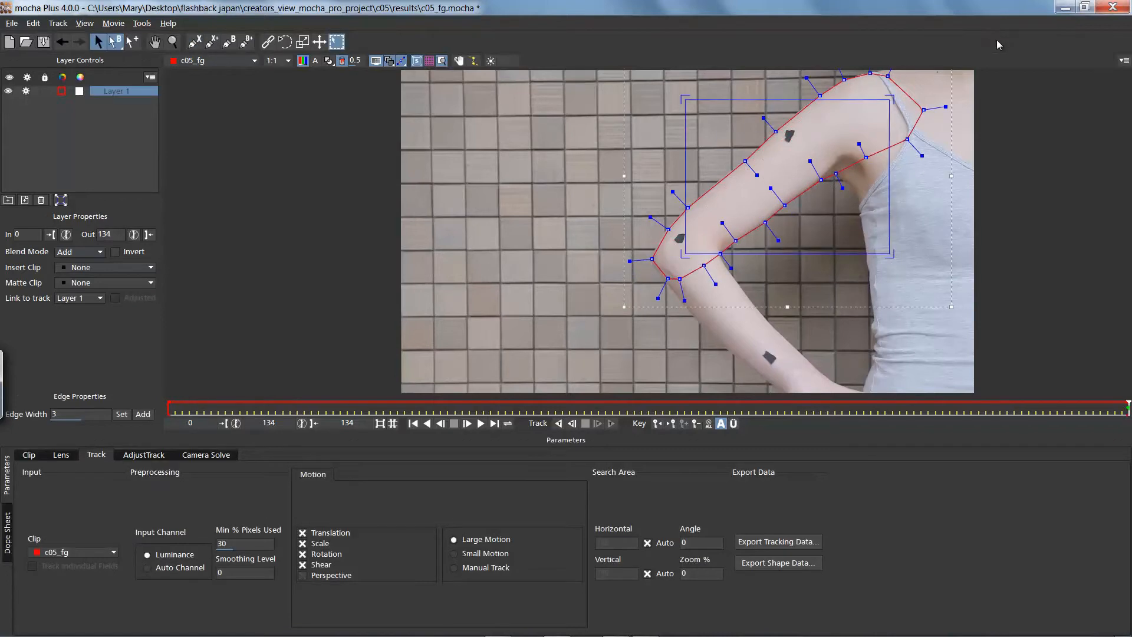
- Smooth the corners of the upper-arm spline and adjust its points around the elbow to follow the arm's outline
left_click_drag(806, 78, 812, 84)
left_click_drag(616, 180, 740, 313)
left_click_drag(650, 217, 648, 260)
left_click_drag(668, 278, 666, 282)
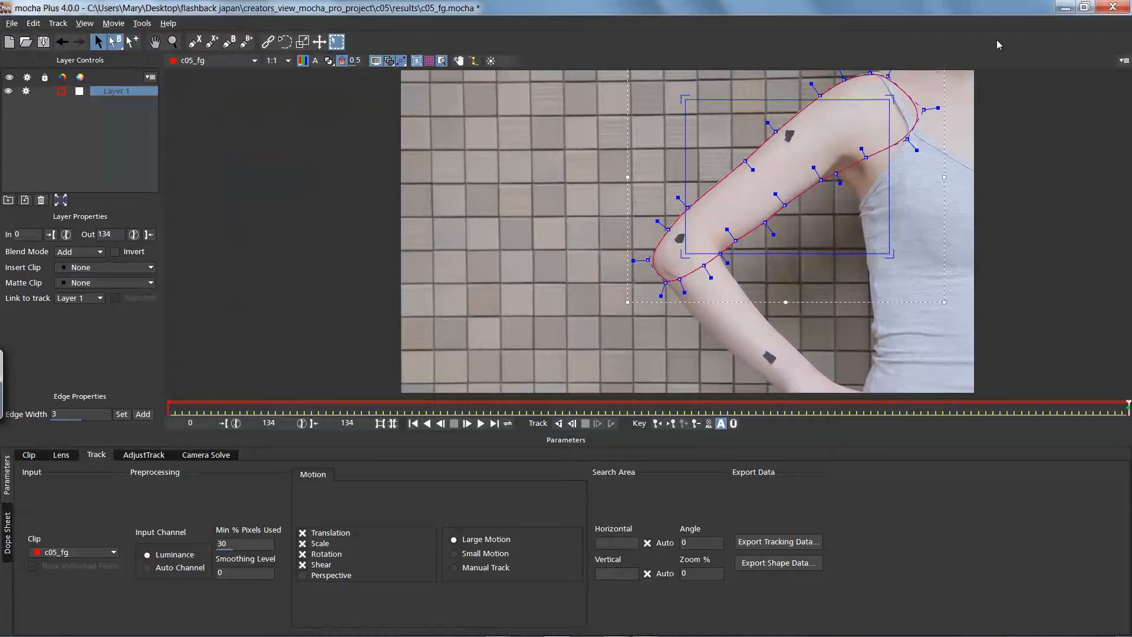
- Hide the planar surface and reshape the upper-arm spline to end in a straight edge across the elbow
left_click(416, 60)
left_click_drag(719, 254, 732, 277)
left_click_drag(663, 297, 660, 309)
left_click_drag(717, 254, 720, 252)
left_click_drag(666, 283, 666, 282)
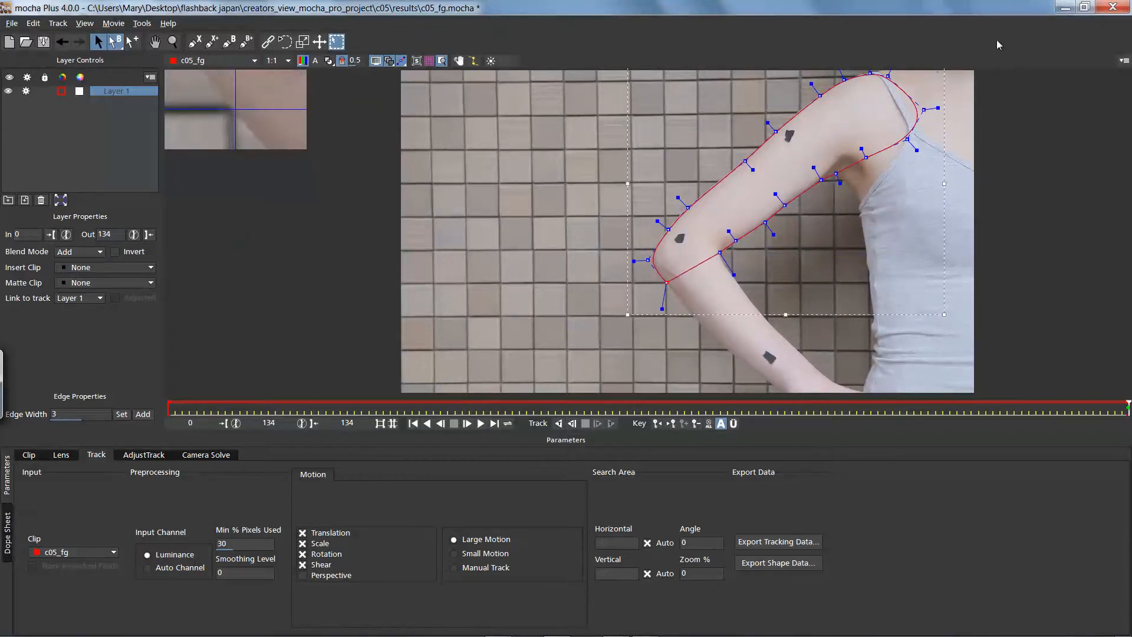
- Draw a second X-spline around the forearm from the elbow to beyond the frame's lower edge
key("z")
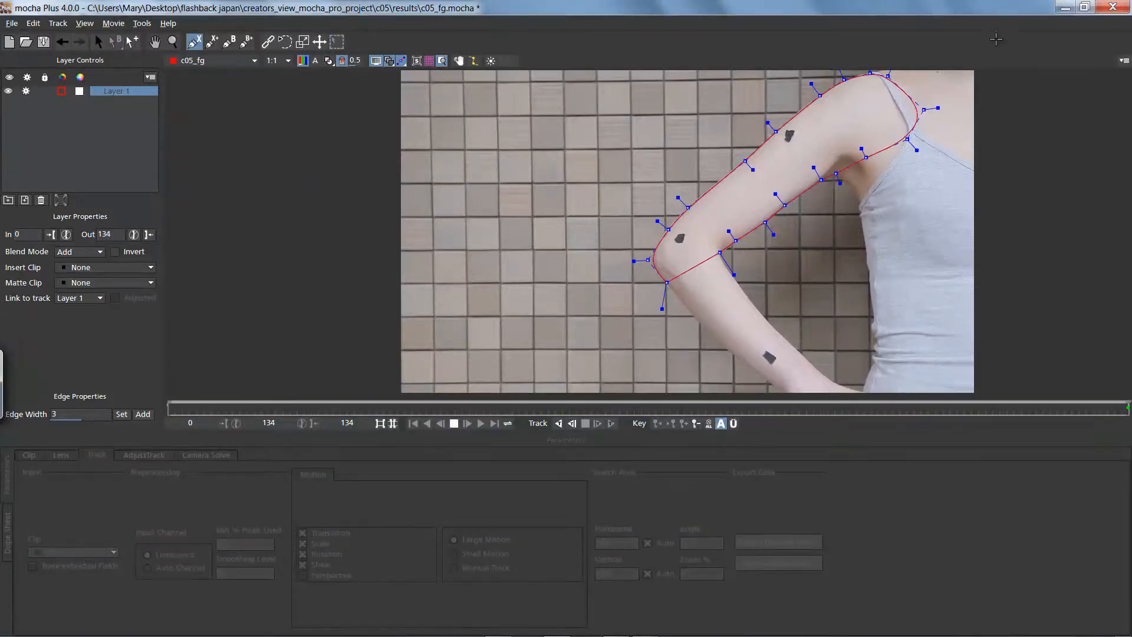
key("x")
left_click_drag(688, 235, 649, 155)
key("z")
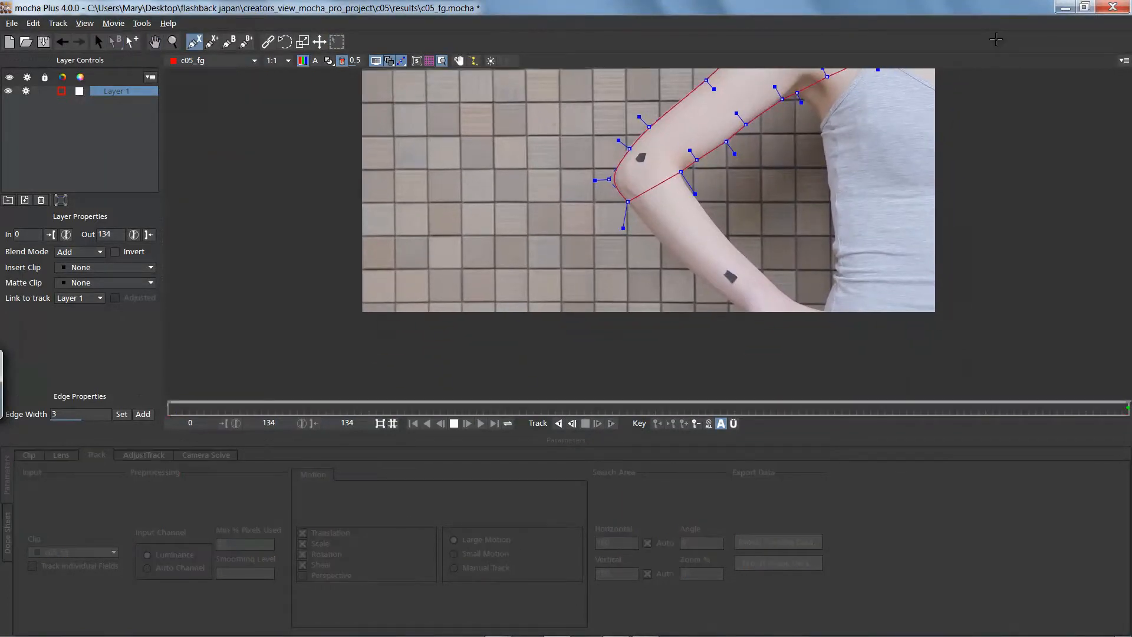
left_click(630, 210)
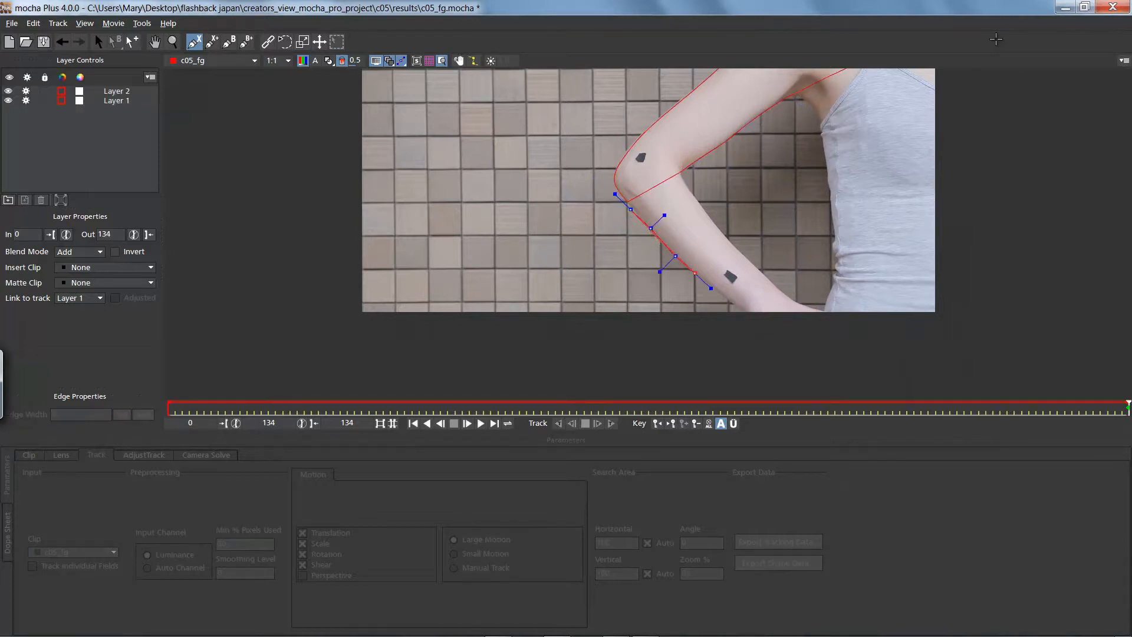
left_click(797, 311)
left_click(794, 301)
left_click(781, 289)
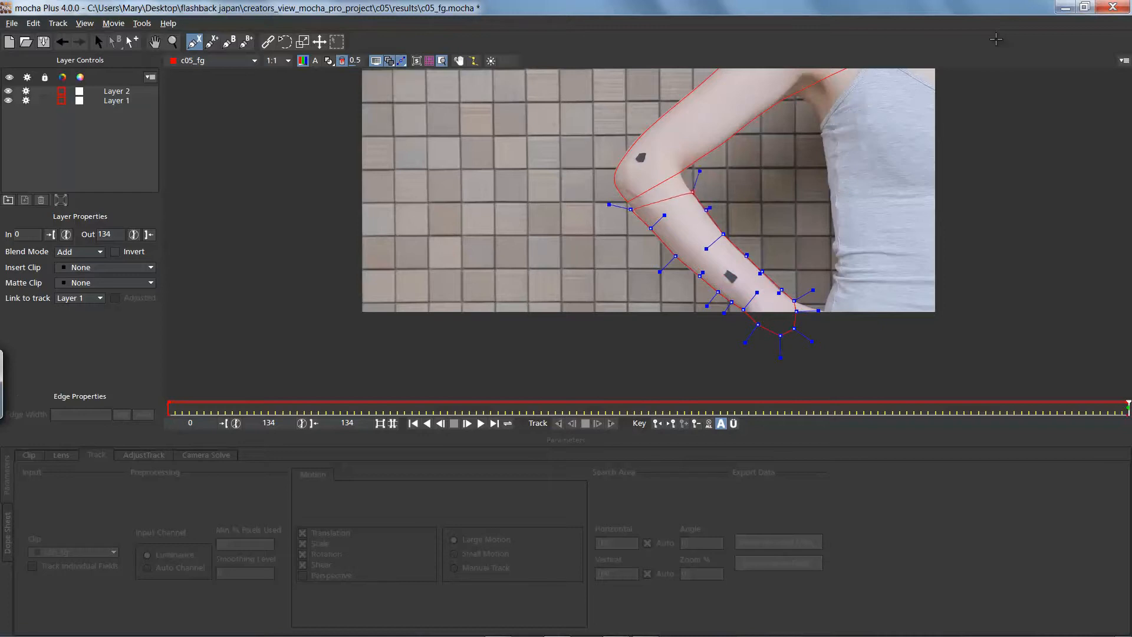
right_click(997, 40)
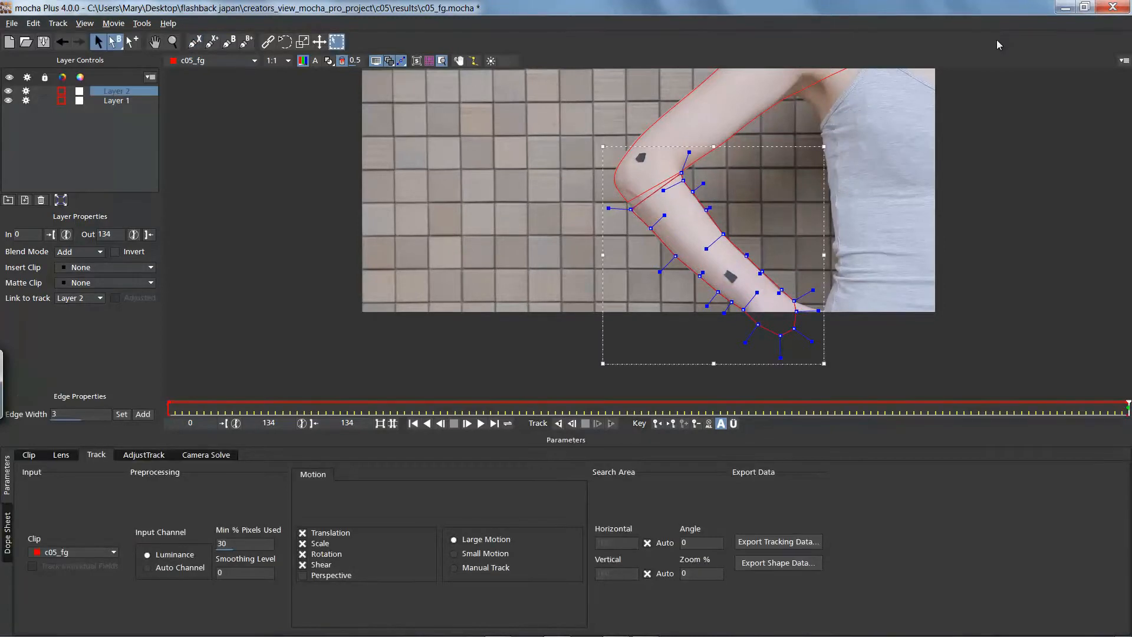
- Attach the two elbow points of the forearm spline to the matching points of the upper-arm spline
left_click(268, 41)
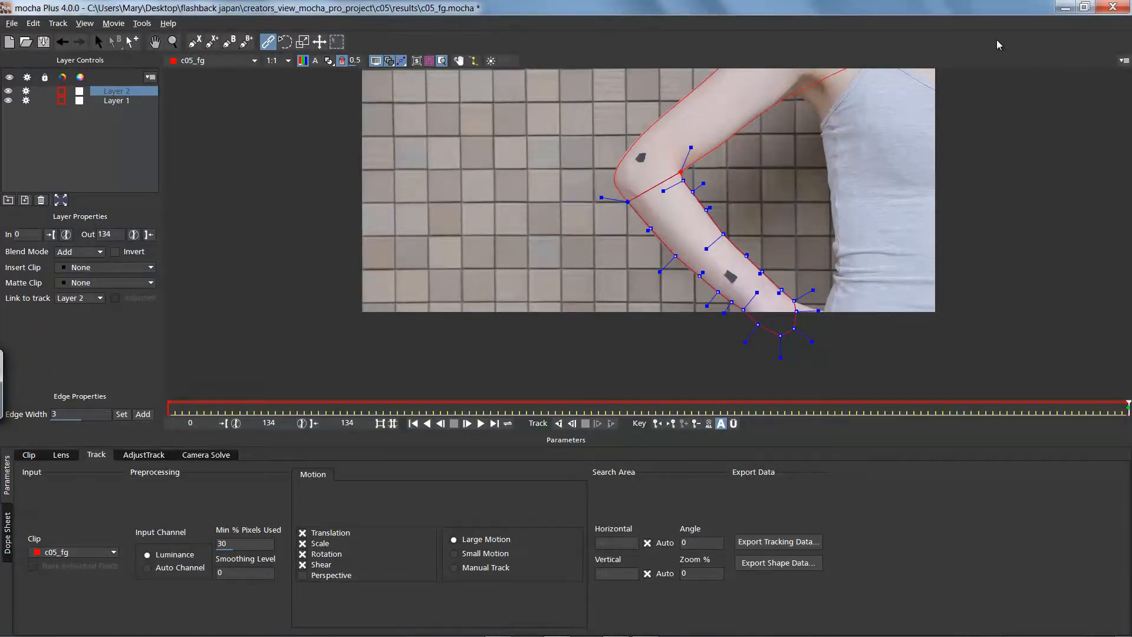
key("x")
mouse_move(648, 194)
left_mouse_down()
mouse_move(610, 270)
mouse_move(569, 280)
mouse_move(571, 224)
left_mouse_up()
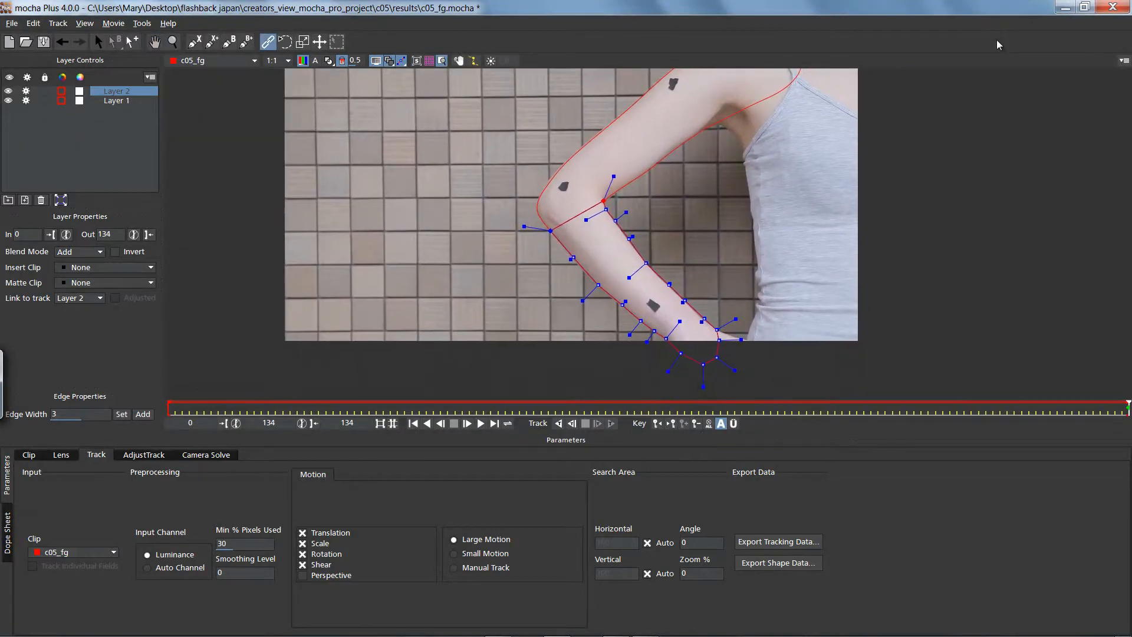
- Smooth all points of the forearm spline and track backwards from frame 134
key("ctrl+a")
left_click_drag(736, 319, 725, 325)
left_click(558, 424)
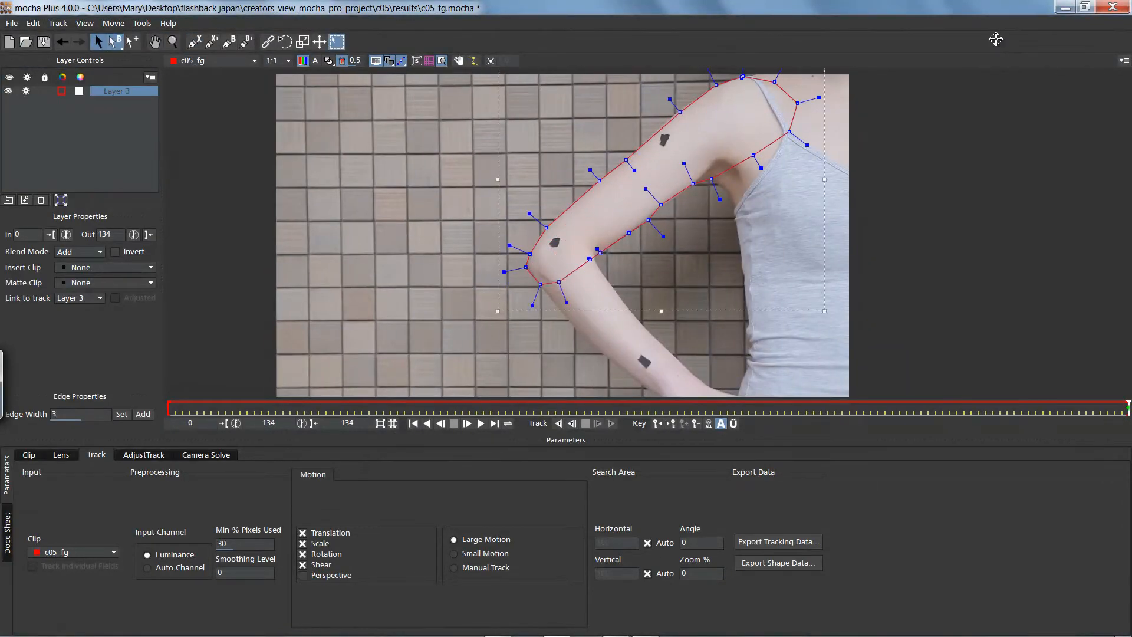
key("z")
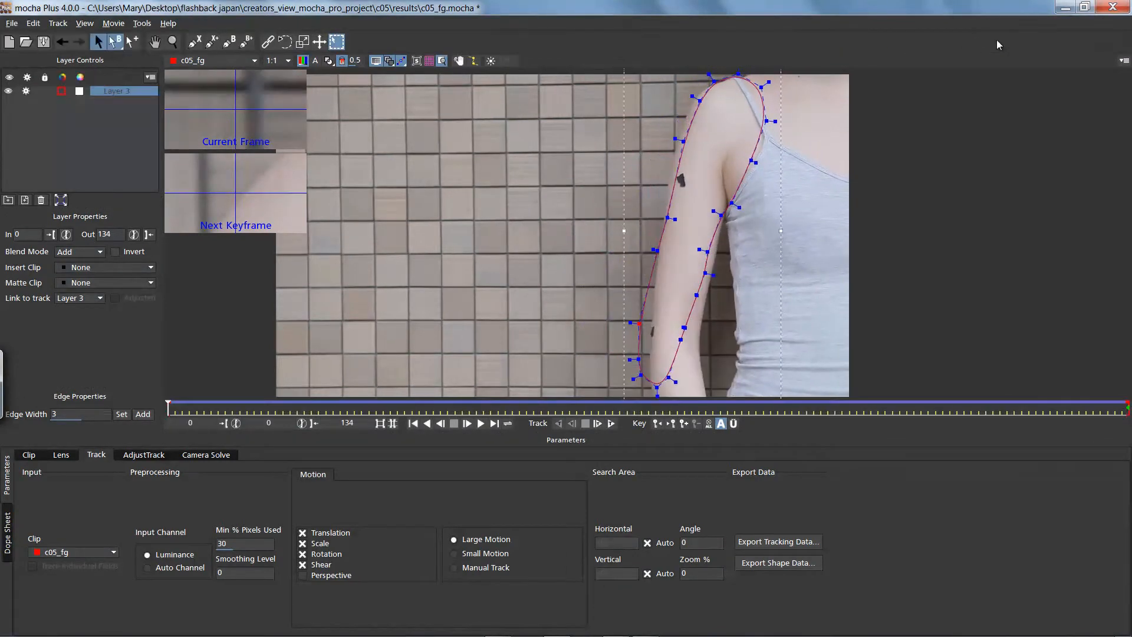
key("c")
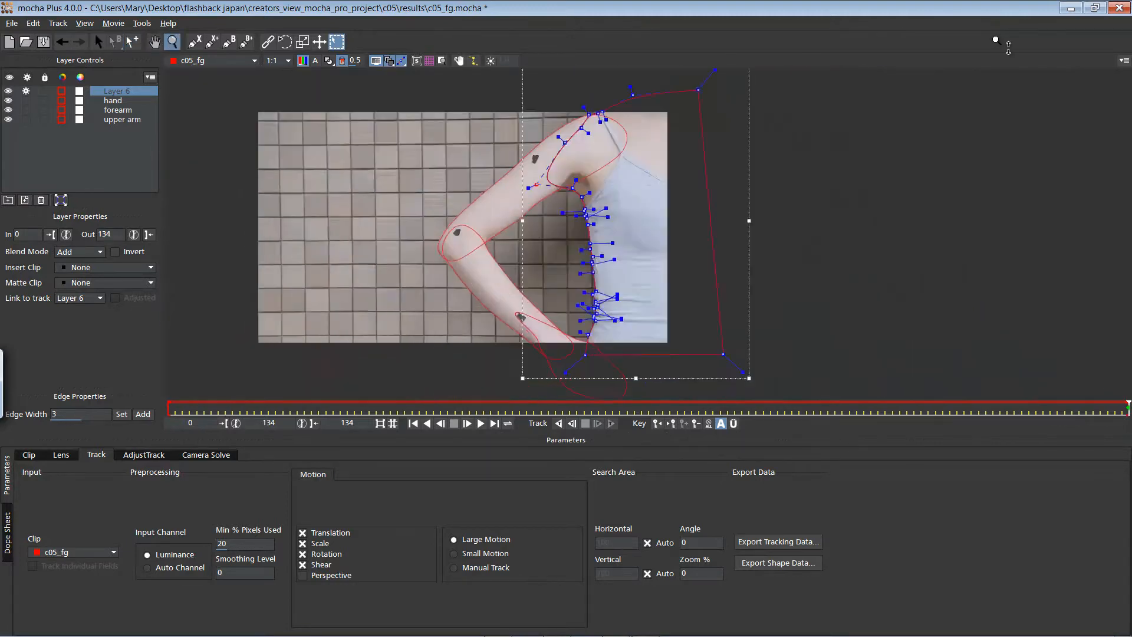
- Select all four roto layers, display the clip cut out by all mattes, and play it to check the edges
key("z")
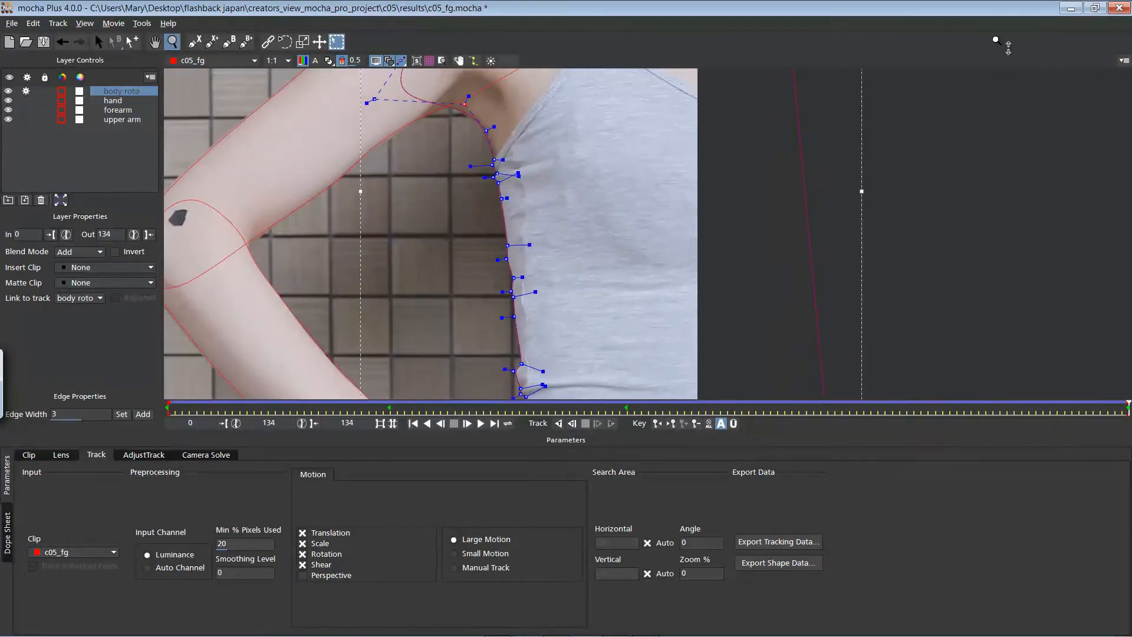
key("x")
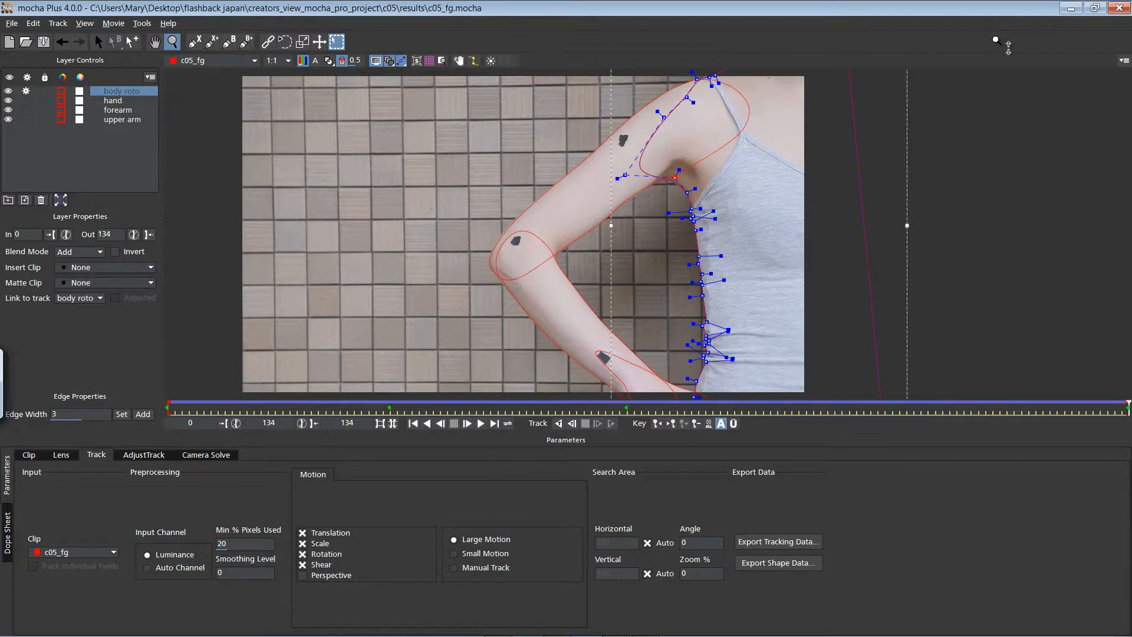
key("ctrl+a")
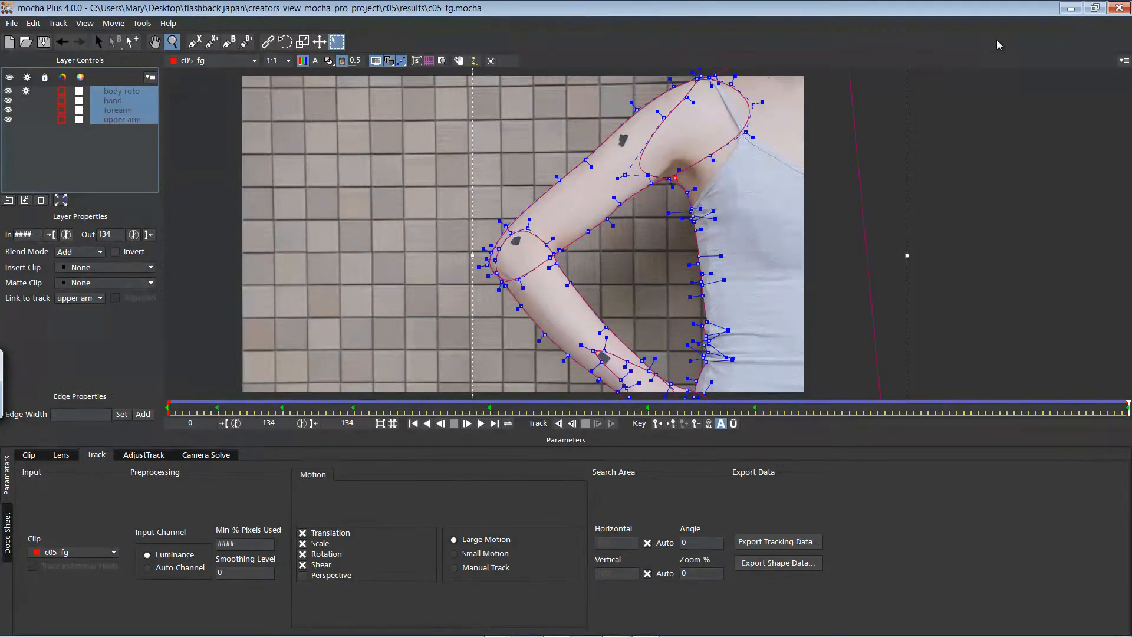
key("alt+3")
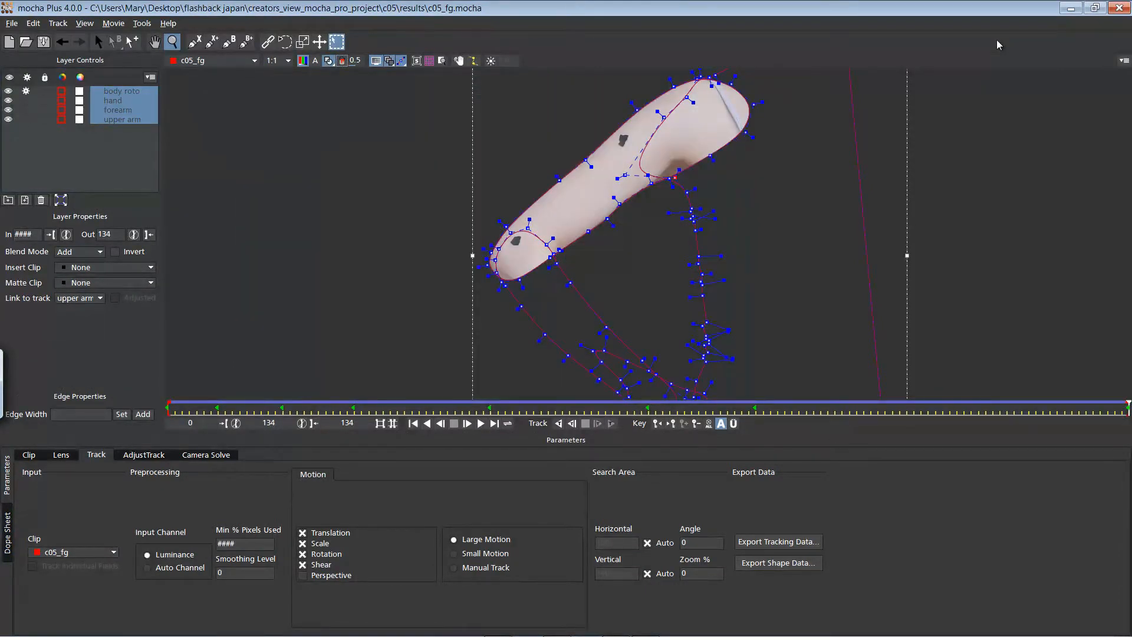
left_click(329, 61)
left_click(366, 72)
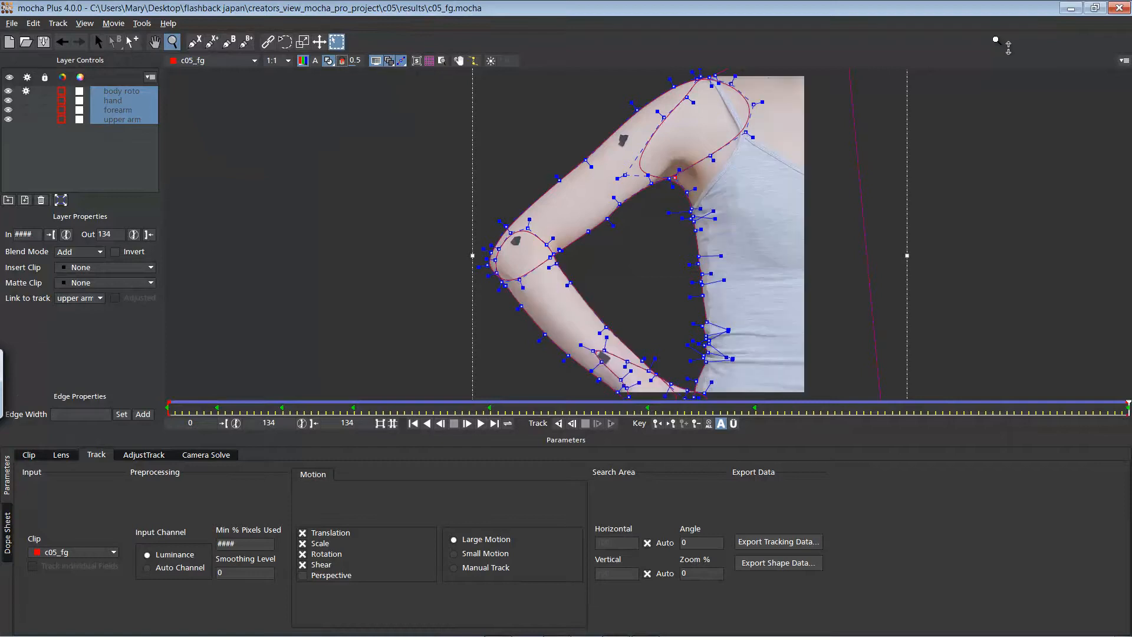
key("ctrl+b")
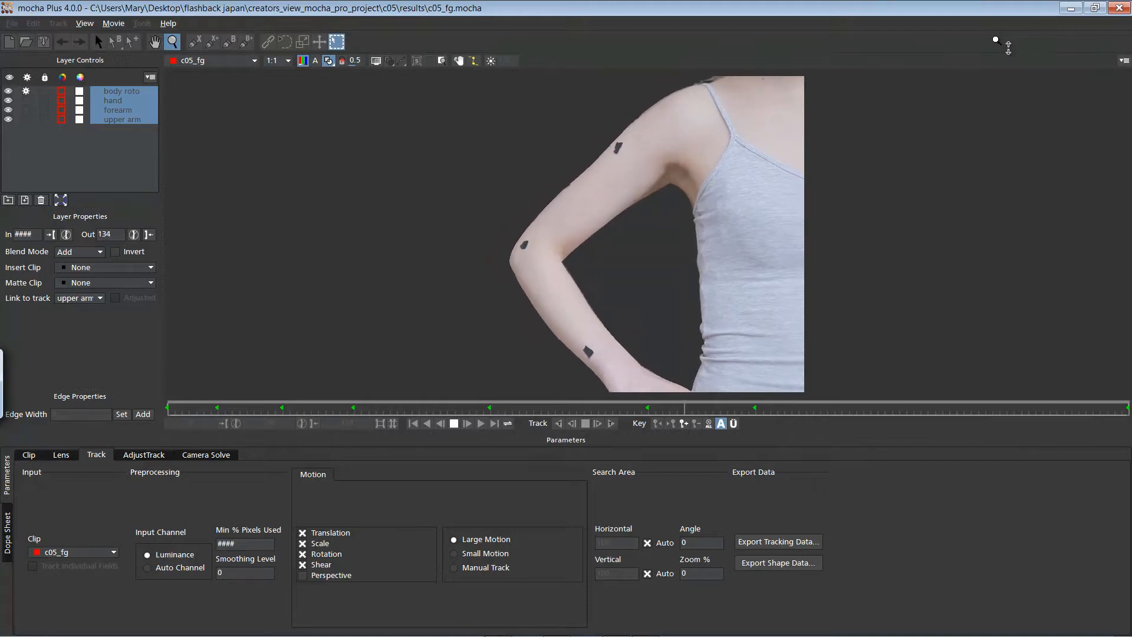
key("space")
- On the body roto layer, show the splines and adjust the shoulder-strap points at an early frame and at frame 31
mouse_move(689, 116)
left_mouse_down()
mouse_move(688, 74)
mouse_move(662, 194)
left_mouse_up()
key("x")
left_click(122, 91)
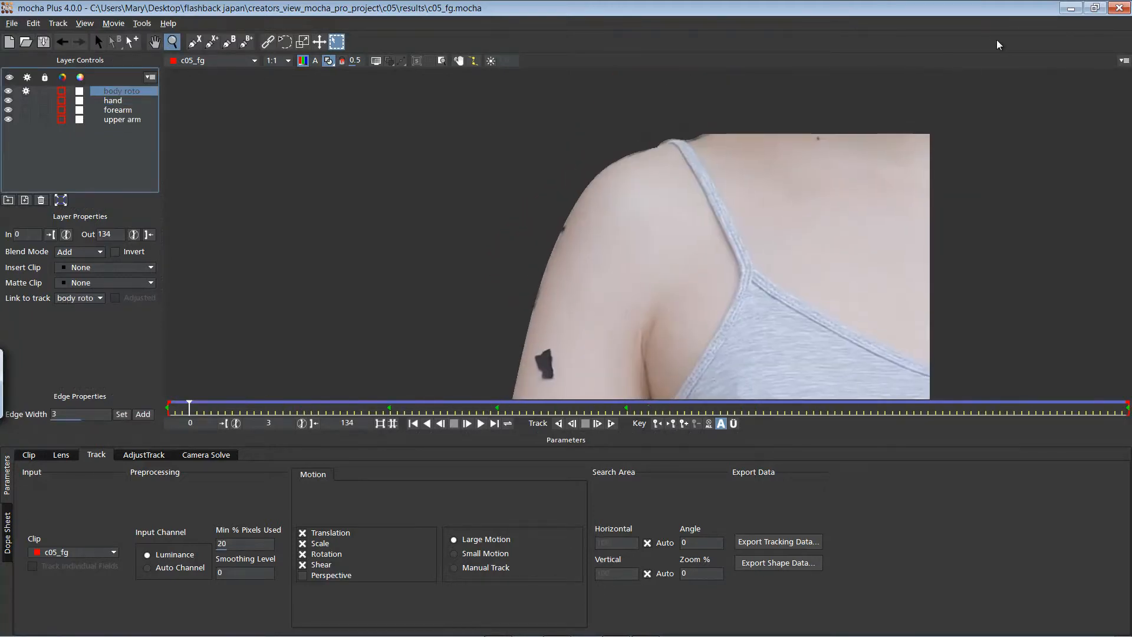
left_click(376, 60)
mouse_move(189, 404)
left_mouse_down()
mouse_move(304, 405)
mouse_move(240, 404)
mouse_move(268, 404)
left_mouse_up()
left_click_drag(646, 113, 711, 152)
left_click_drag(686, 141, 692, 143)
left_click_drag(268, 405, 389, 404)
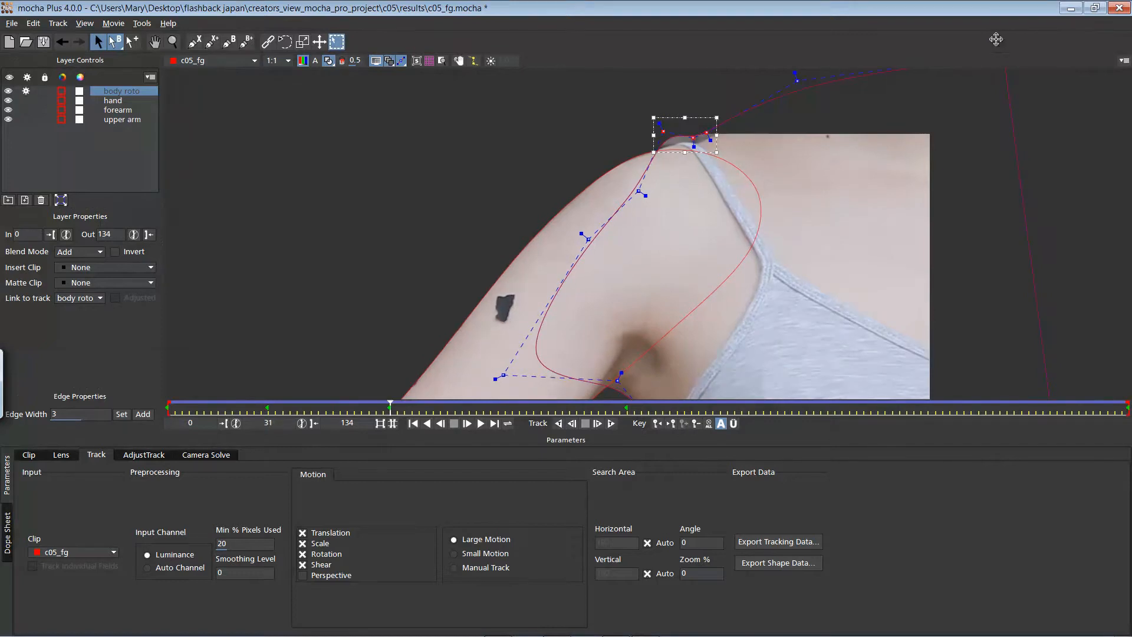
left_click_drag(686, 138, 690, 143)
- Correct the body roto spline along the shoulder and neckline at frames 64 and 93
left_click_drag(390, 405, 627, 405)
left_click_drag(696, 140, 707, 145)
left_click_drag(797, 83, 802, 92)
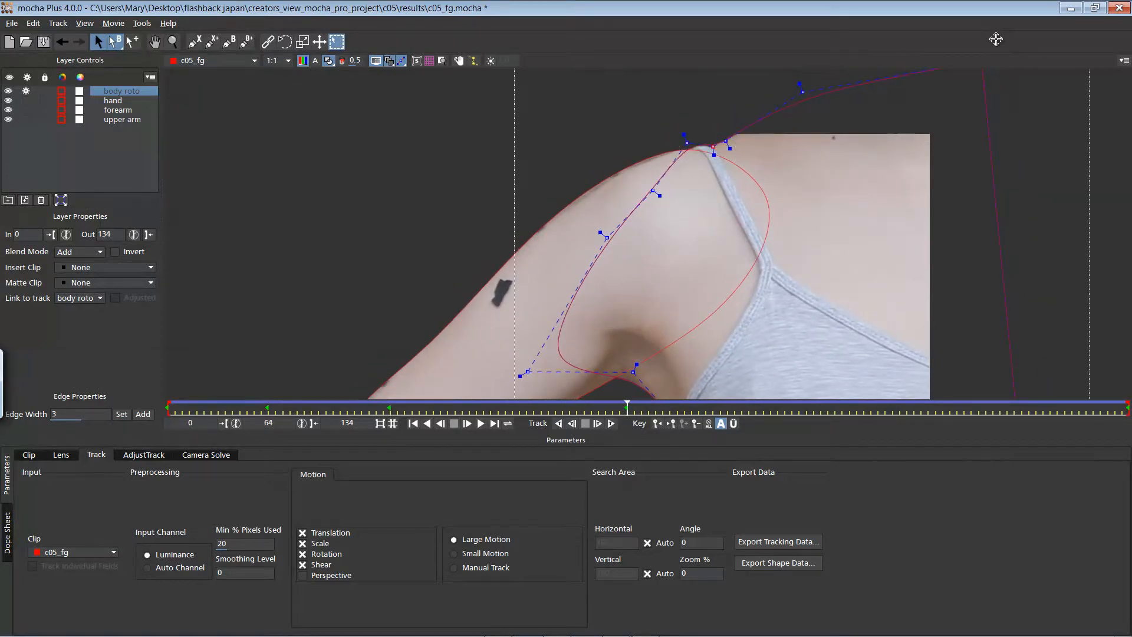
mouse_move(627, 405)
left_mouse_down()
mouse_move(169, 404)
mouse_move(877, 404)
mouse_move(835, 404)
left_mouse_up()
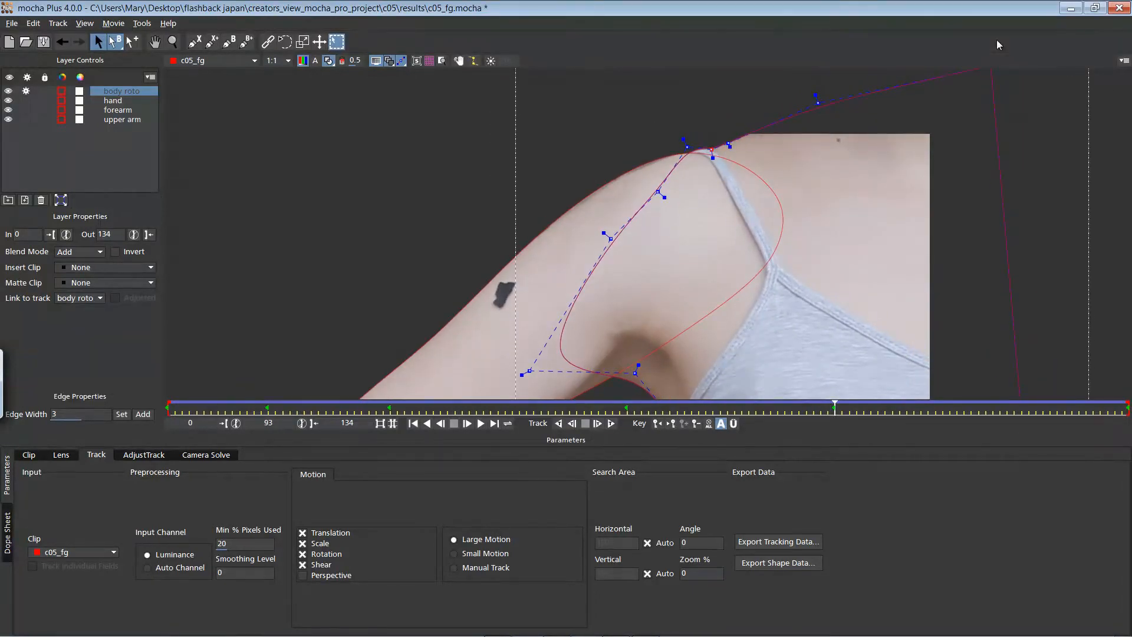
- Play the clip from frame 0 and examine the shoulder and arm cut-out through to frame 134
mouse_move(835, 404)
left_mouse_down()
mouse_move(1020, 405)
mouse_move(169, 404)
left_mouse_up()
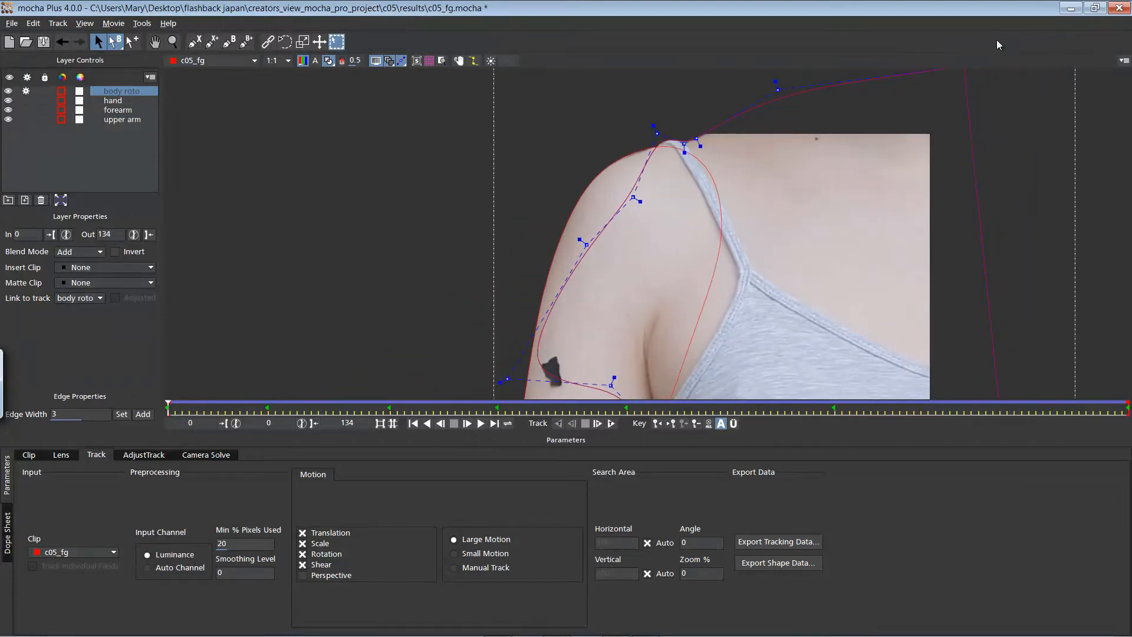
key("space")
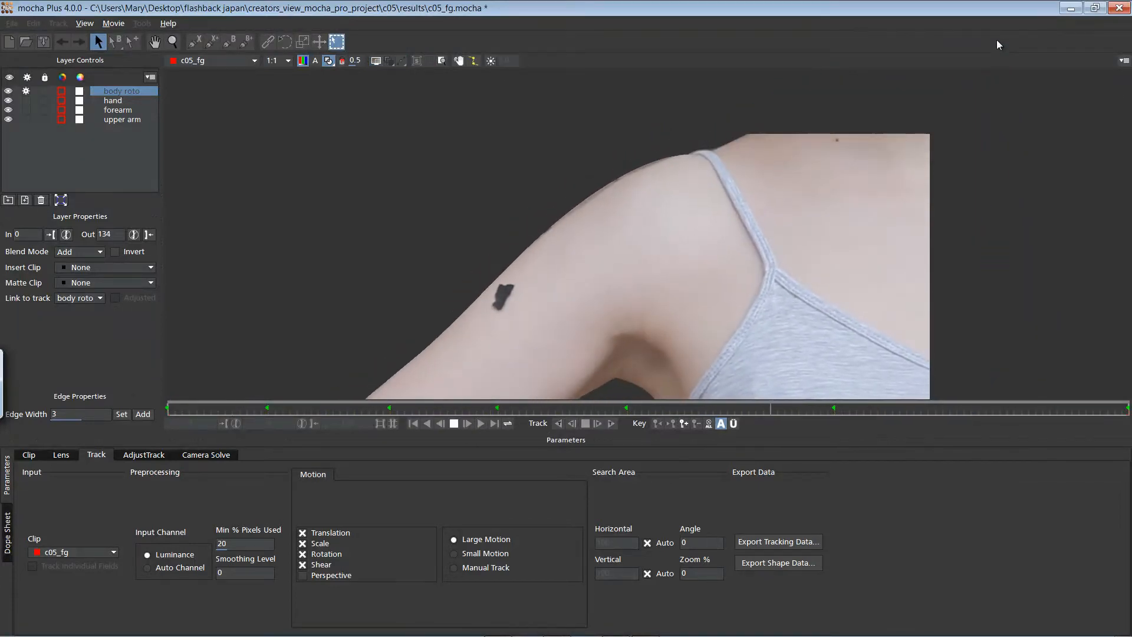
key("space")
key("z")
left_click_drag(464, 200, 464, 259)
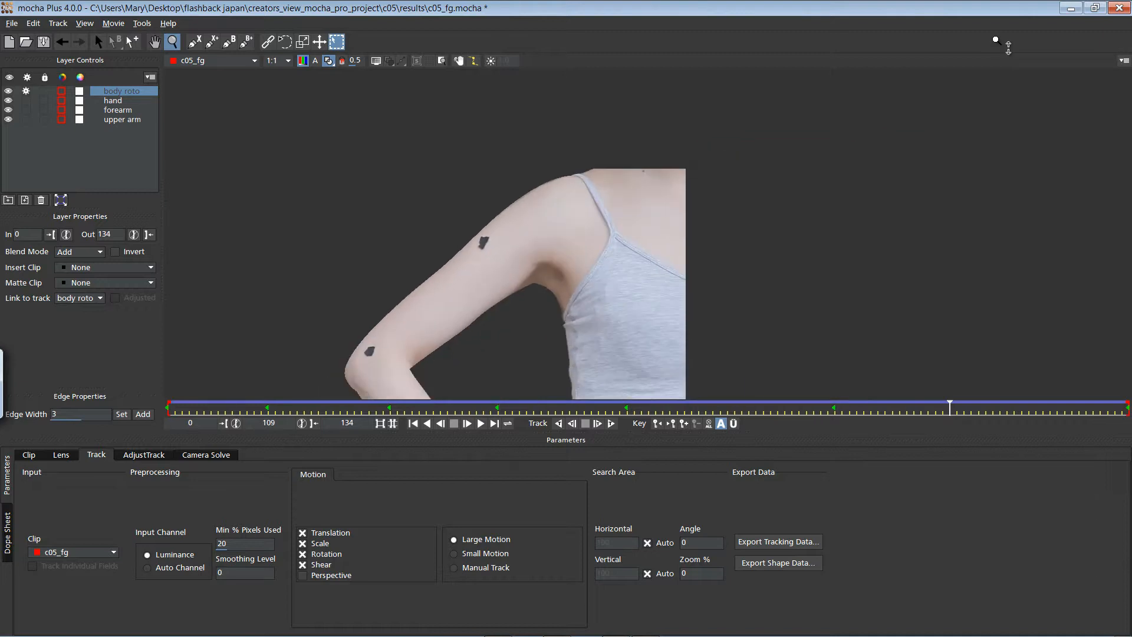
left_click_drag(950, 404, 168, 404)
key("x")
left_click_drag(530, 283, 572, 134)
left_click_drag(169, 404, 1129, 404)
key("x")
left_click_drag(566, 212, 558, 231)
- Turn off tracking for the body roto layer and draw a small X-spline around the upper-arm marker
left_click(26, 91)
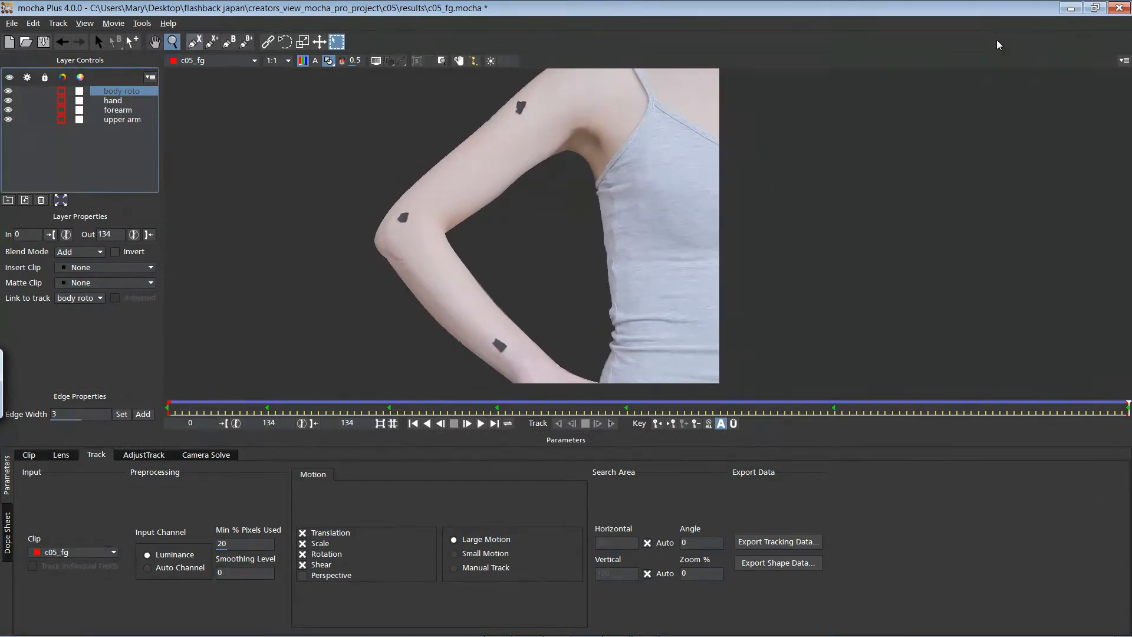
left_click(194, 42)
left_click(512, 98)
left_click(522, 97)
left_click(532, 101)
left_click(532, 116)
left_click(511, 117)
right_click(510, 117)
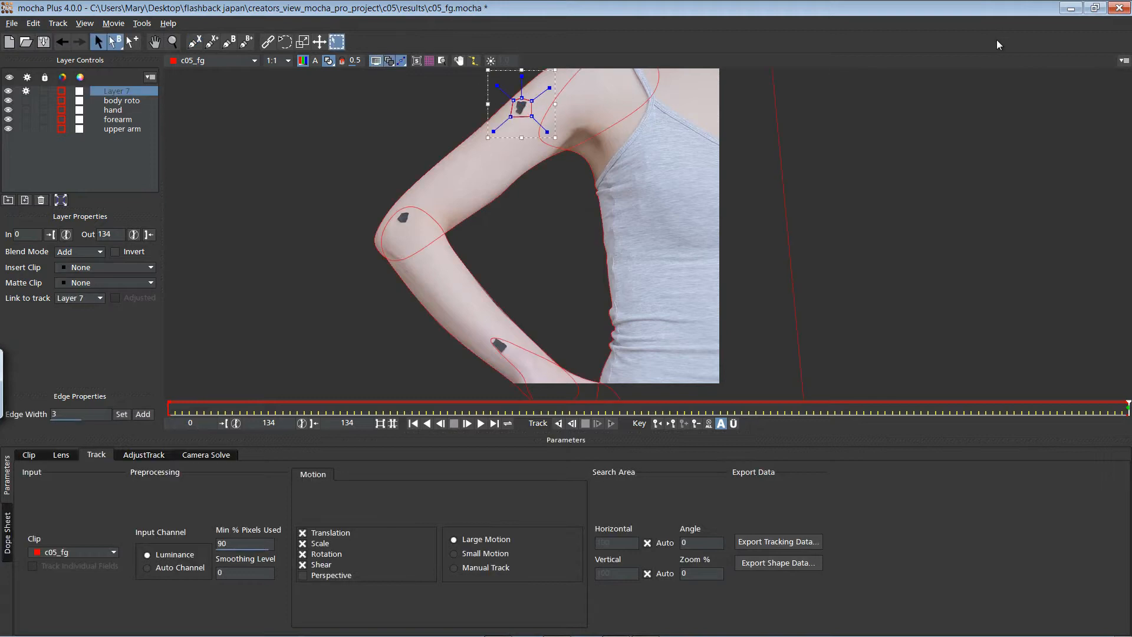
- Turn off the matte display and rename the new layer top arm dot
key("alt+3")
double_click(117, 91)
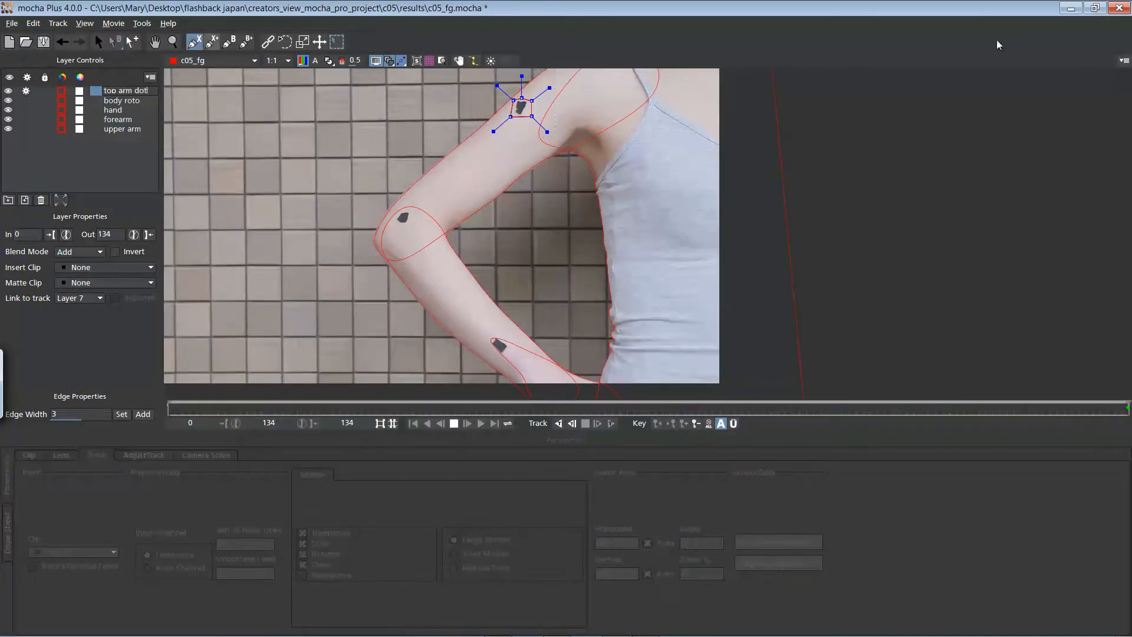
- Draw an X-spline around the elbow marker and name its layer elbow dot
left_click(195, 42)
left_click(397, 211)
left_click(408, 205)
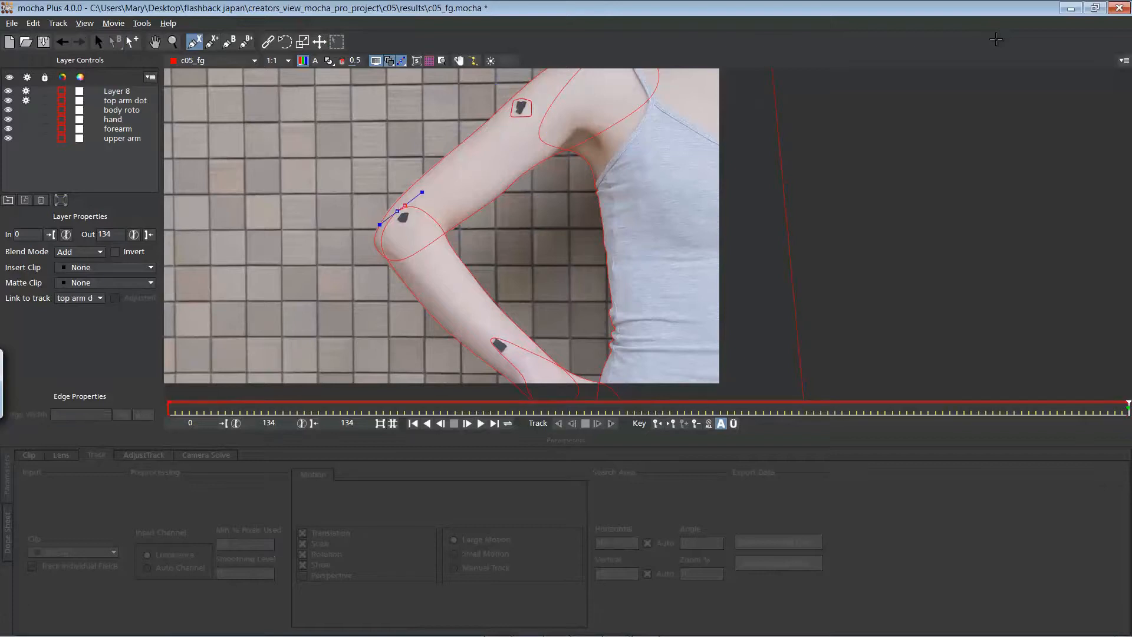
left_click(418, 215)
left_click(411, 225)
left_click(396, 230)
left_click(389, 223)
right_click(389, 224)
type("elbow dot")
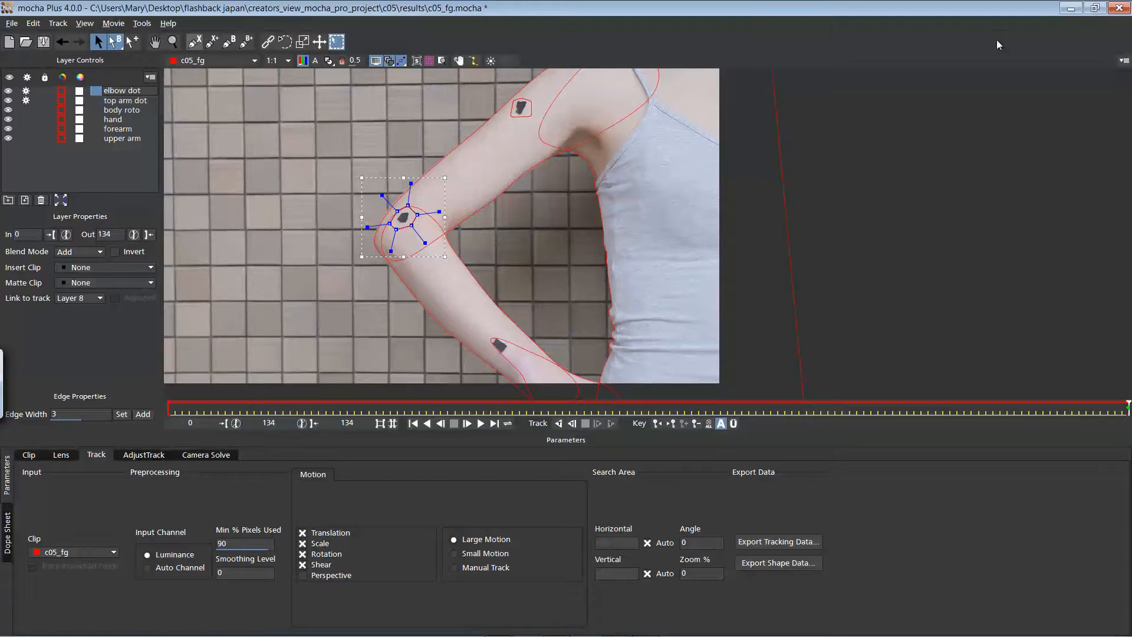
- Draw an X-spline around the forearm marker and name its layer forearm dot
left_click(195, 42)
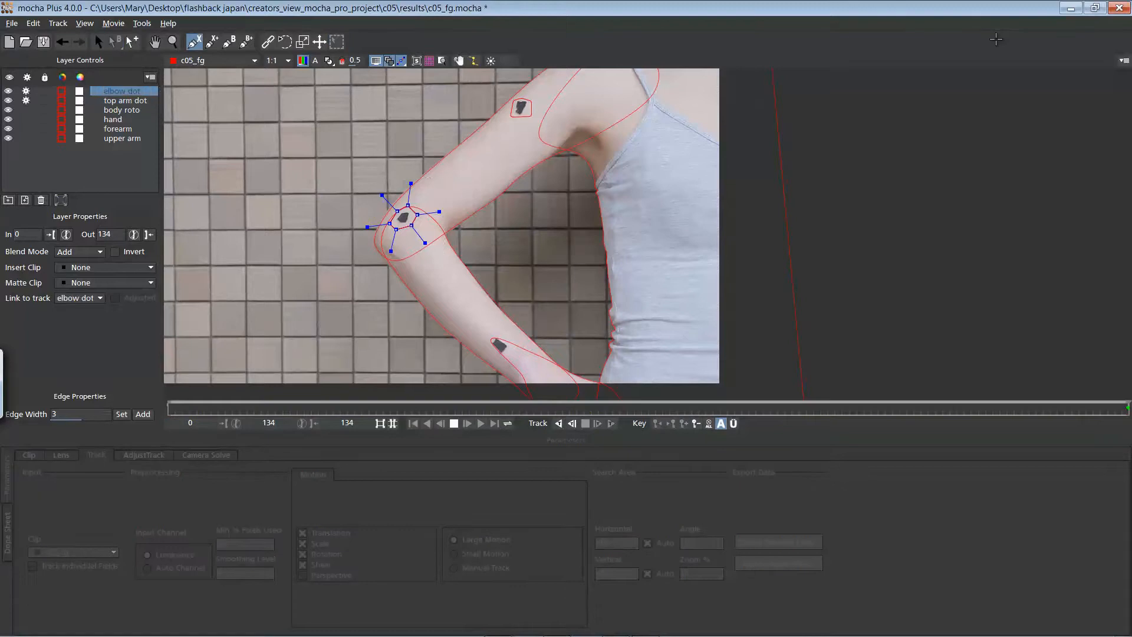
left_click(490, 334)
left_click(488, 346)
left_click(496, 356)
left_click(508, 353)
left_click(510, 343)
left_click(503, 334)
right_click(503, 334)
left_click_drag(508, 353, 513, 356)
double_click(117, 91)
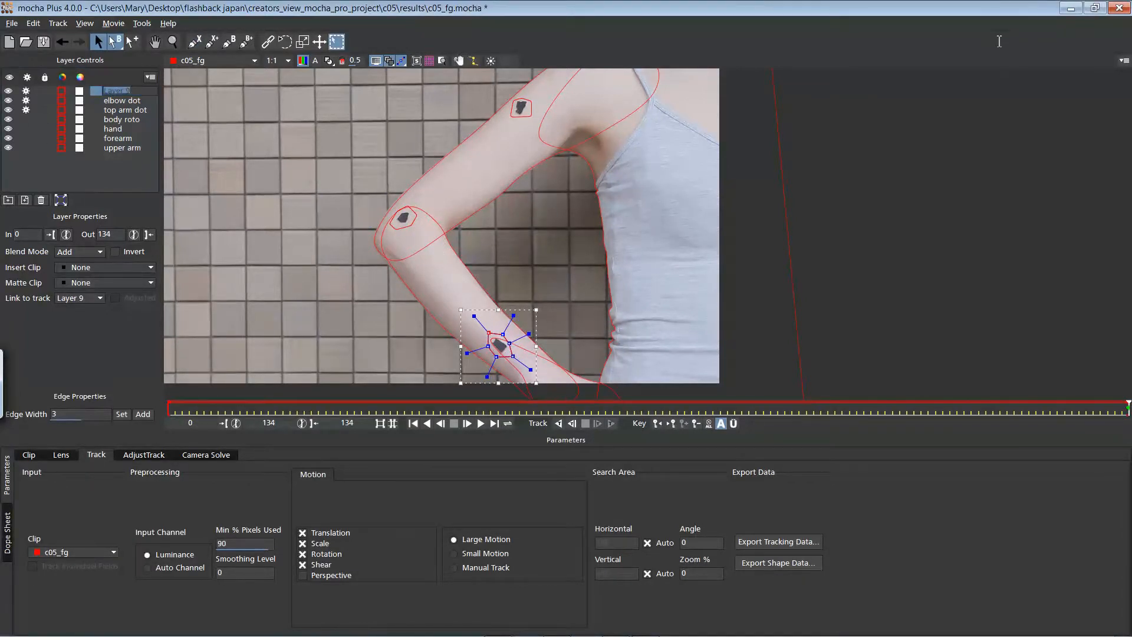
key("Return")
- Adjust and smooth the points of the top arm dot spline into a round loop centred on its marker
key("Down")
key("Down")
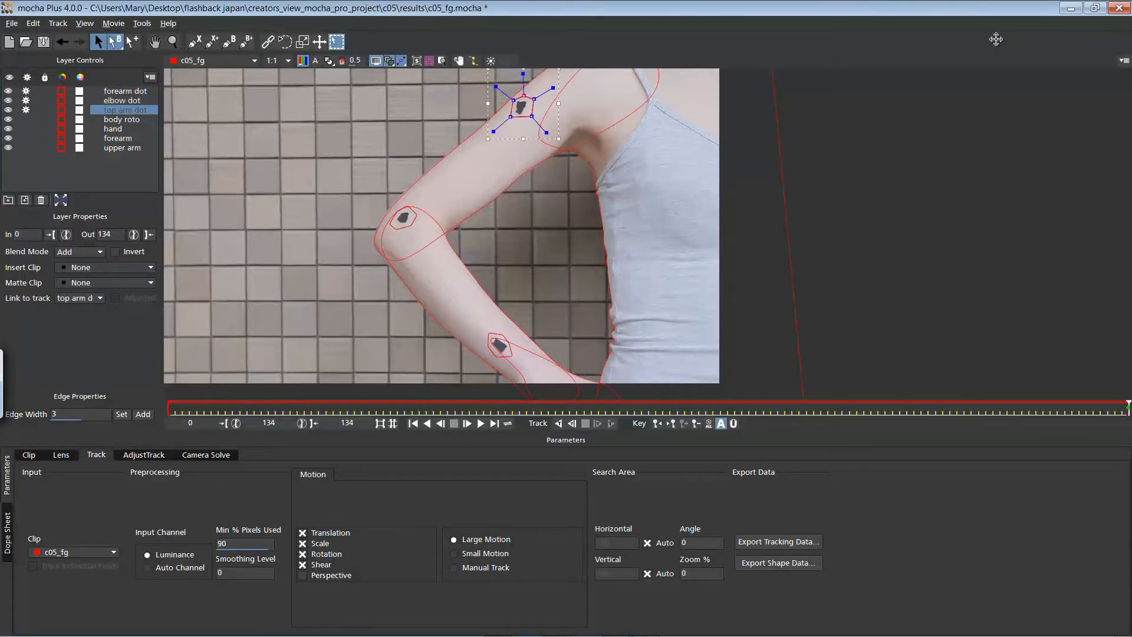
left_click_drag(514, 100, 512, 99)
left_click_drag(511, 116, 510, 119)
left_click_drag(553, 88, 542, 95)
left_click_drag(498, 133, 522, 107)
- Smooth the points of the elbow dot and forearm dot splines into rounded loops around their markers
left_click(404, 218)
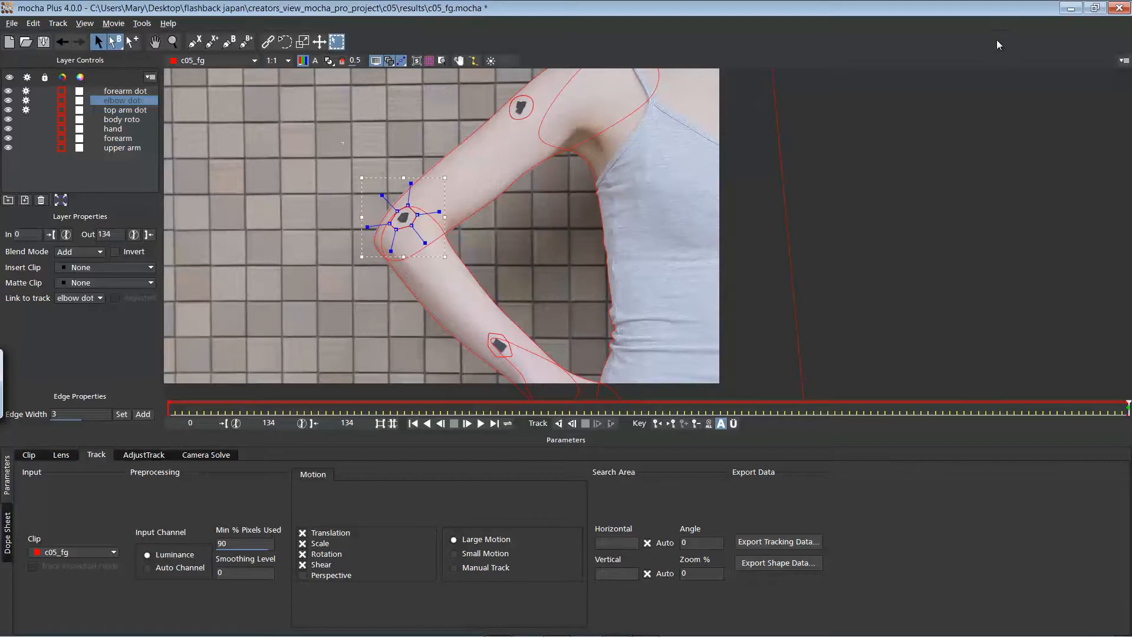
left_click(435, 208)
left_click(404, 218)
left_click(499, 346)
left_click_drag(526, 336, 524, 336)
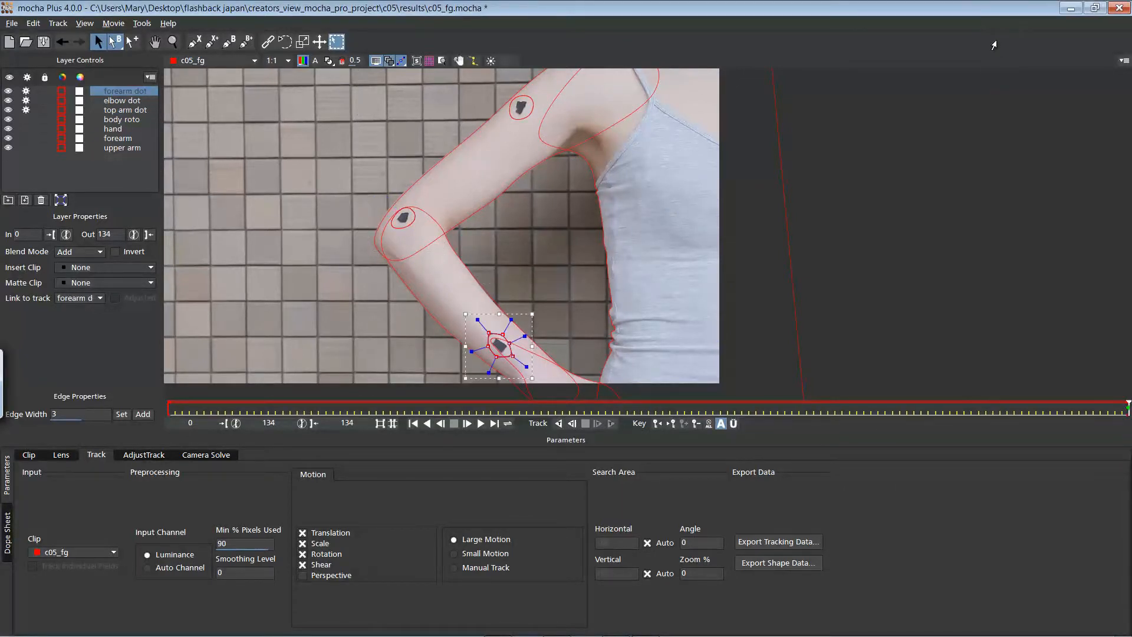
- Track the three dot layers backwards to frame 23, and continue to frame 0 with tracking off for the forearm dot
left_click(559, 423)
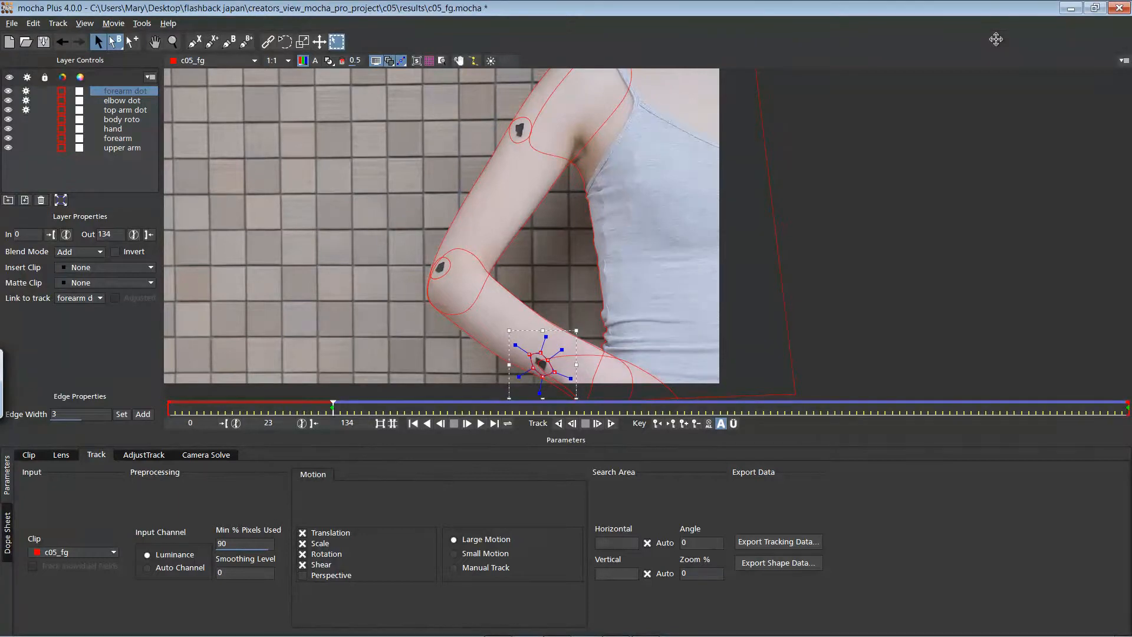
left_click(26, 90)
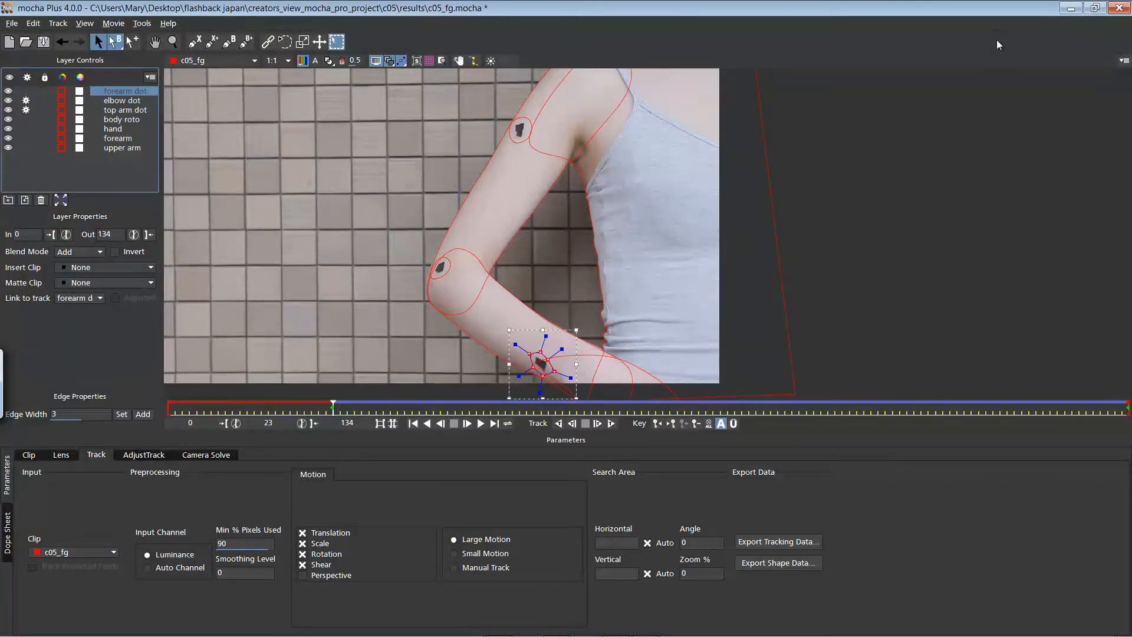
left_click(558, 423)
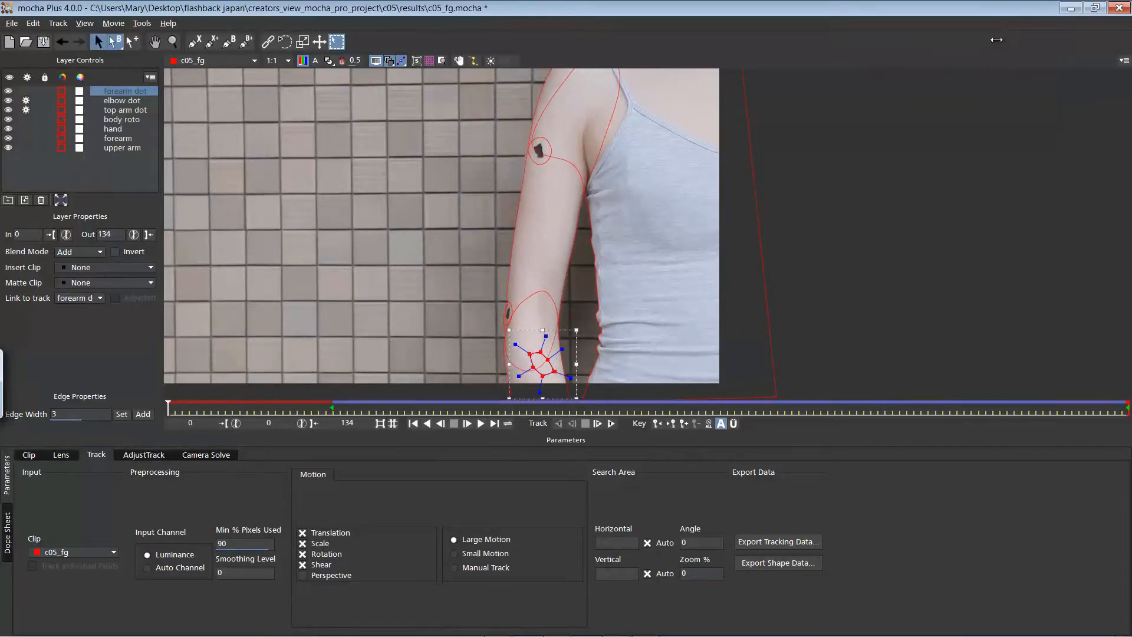
- At frame 23, move the forearm dot spline onto the elbow marker, re-enable its tracking and track it backwards to frame 0
key("Right")
key("Right")
key("Right")
key("Right")
key("Right")
key("Right")
key("Right")
key("Right")
key("Right")
key("Right")
key("Right")
key("Right")
key("Right")
key("Right")
key("Right")
key("Right")
key("Right")
key("Right")
key("Right")
key("Right")
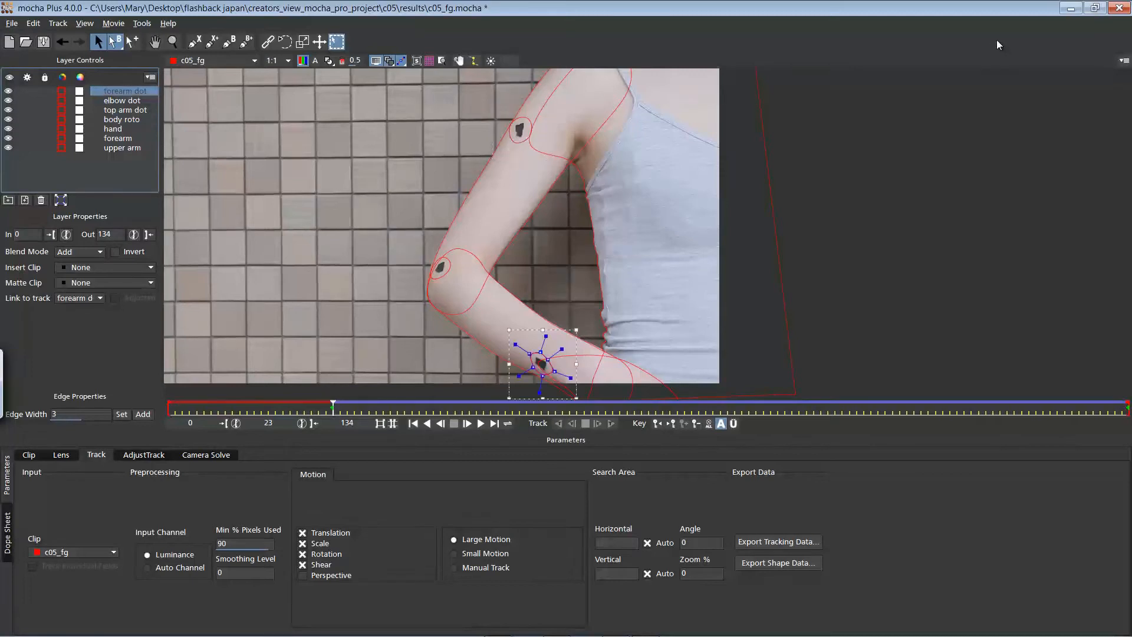
left_click_drag(541, 363, 442, 269)
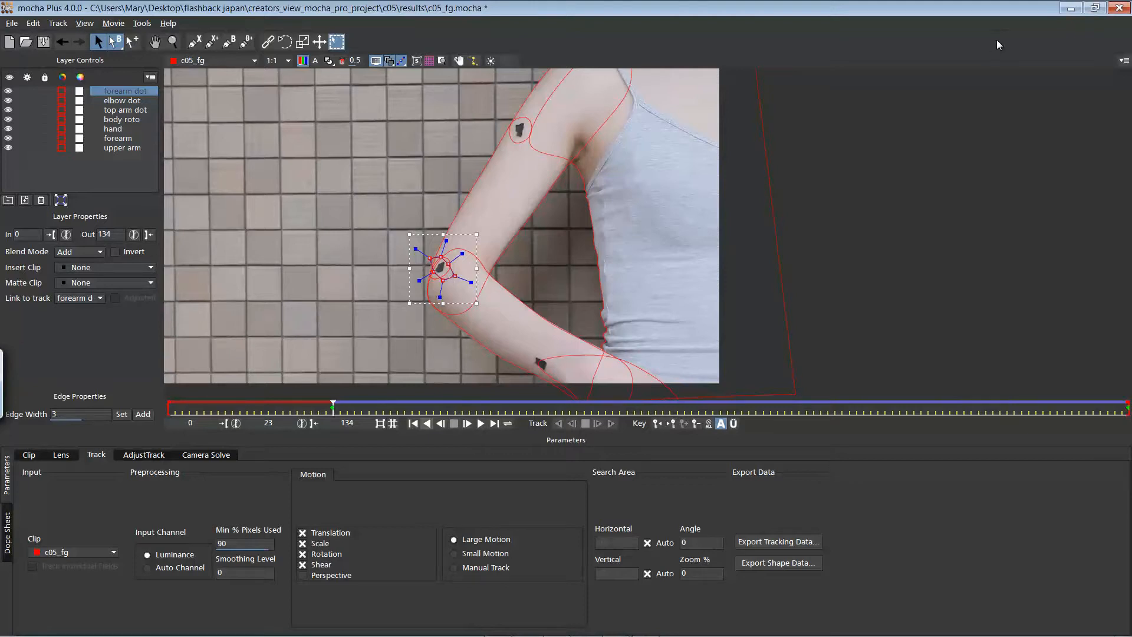
left_click(27, 91)
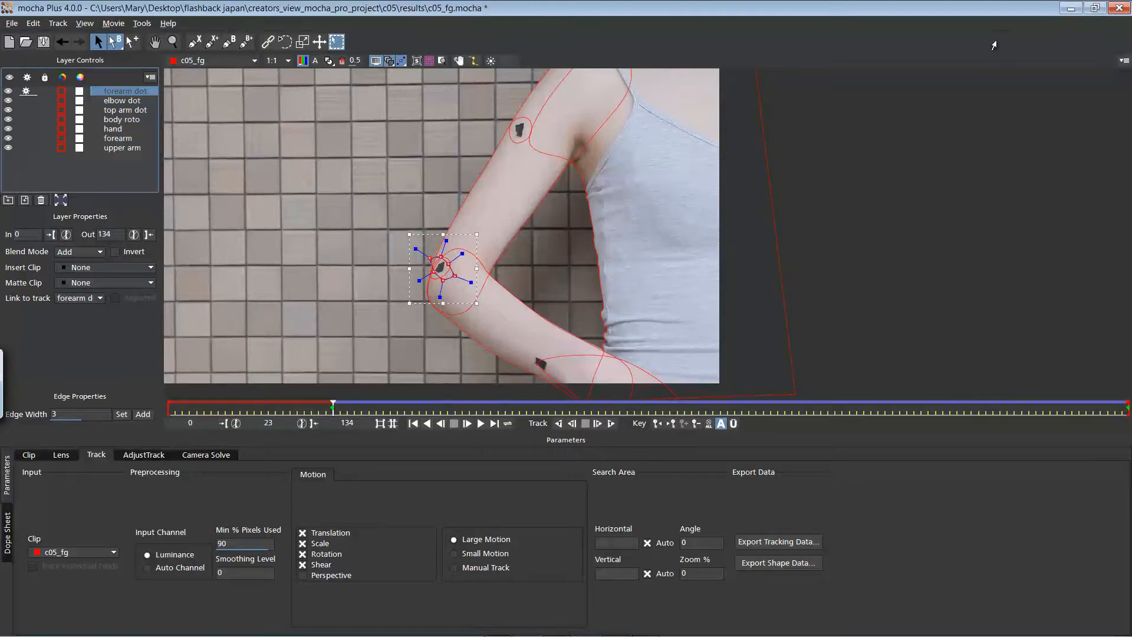
left_click(558, 424)
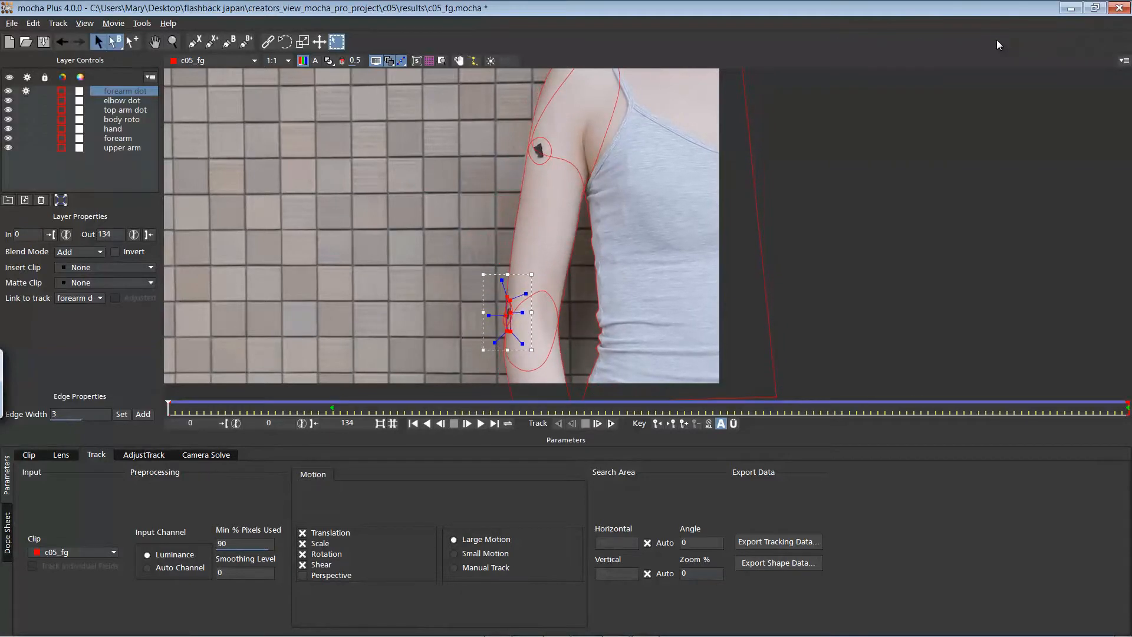
- Place the forearm dot spline over its own marker at frames 20 and 32, and retrack it backwards from frame 32
mouse_move(169, 406)
left_mouse_down()
mouse_move(333, 405)
mouse_move(266, 406)
mouse_move(311, 406)
left_mouse_up()
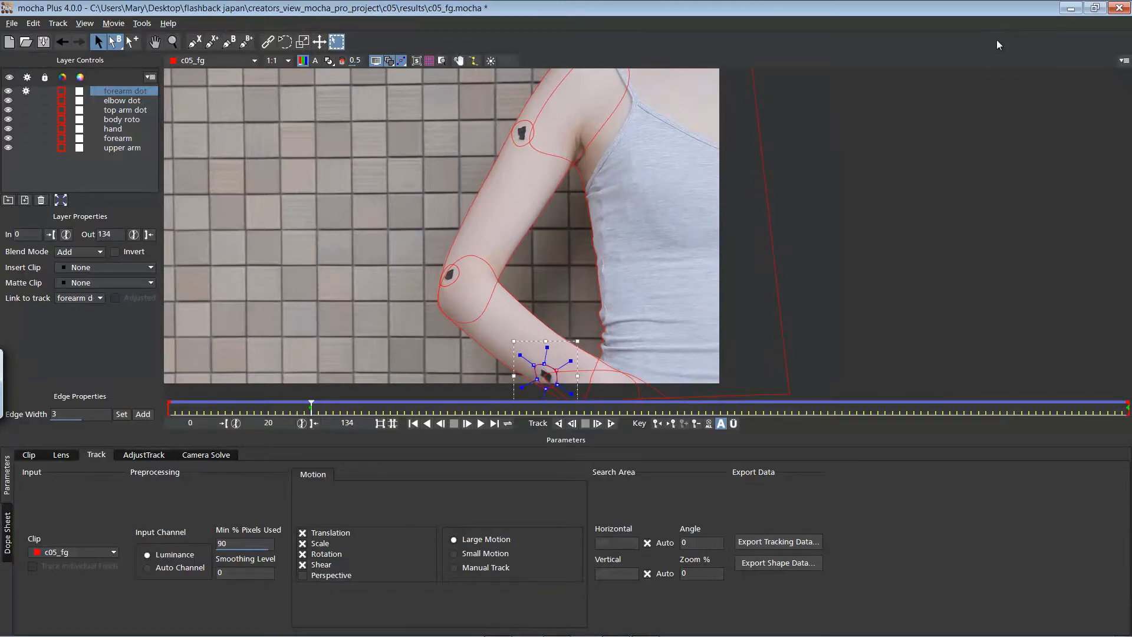
mouse_move(311, 405)
left_mouse_down()
mouse_move(253, 405)
mouse_move(397, 406)
left_mouse_up()
left_click_drag(522, 332, 521, 334)
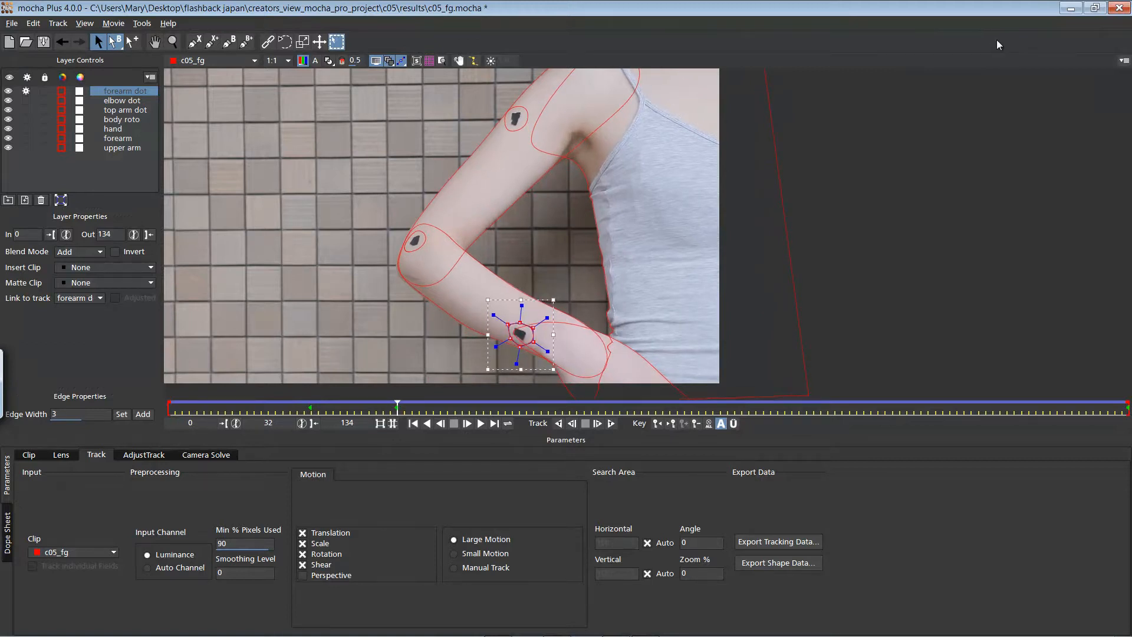
mouse_move(398, 406)
left_mouse_down()
mouse_move(233, 406)
mouse_move(397, 406)
left_mouse_up()
left_click(558, 423)
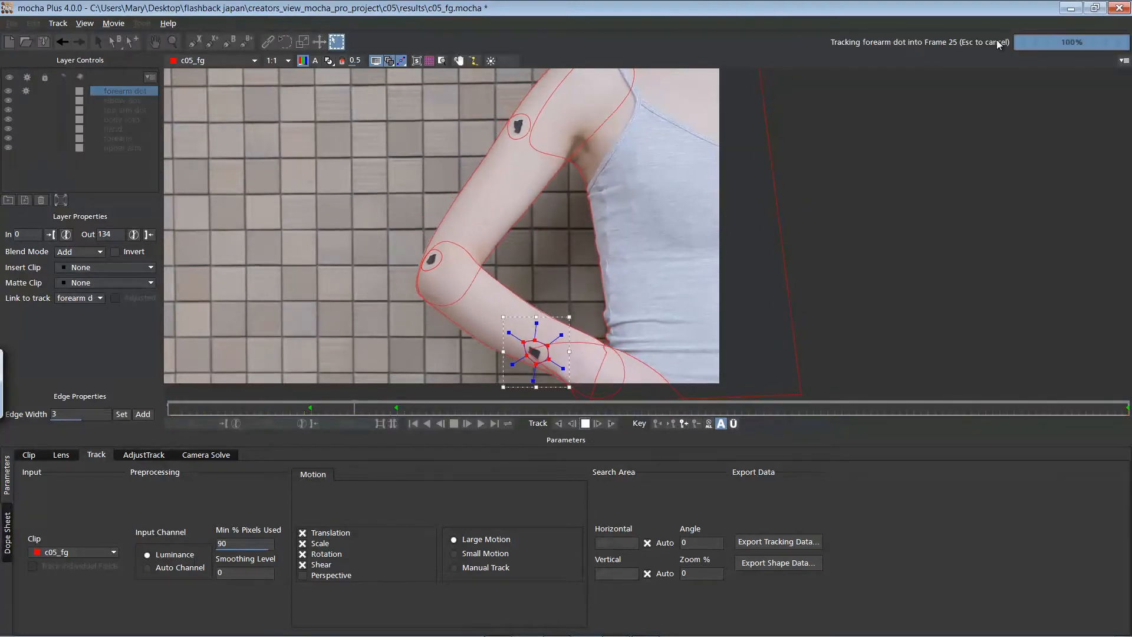
left_click(585, 424)
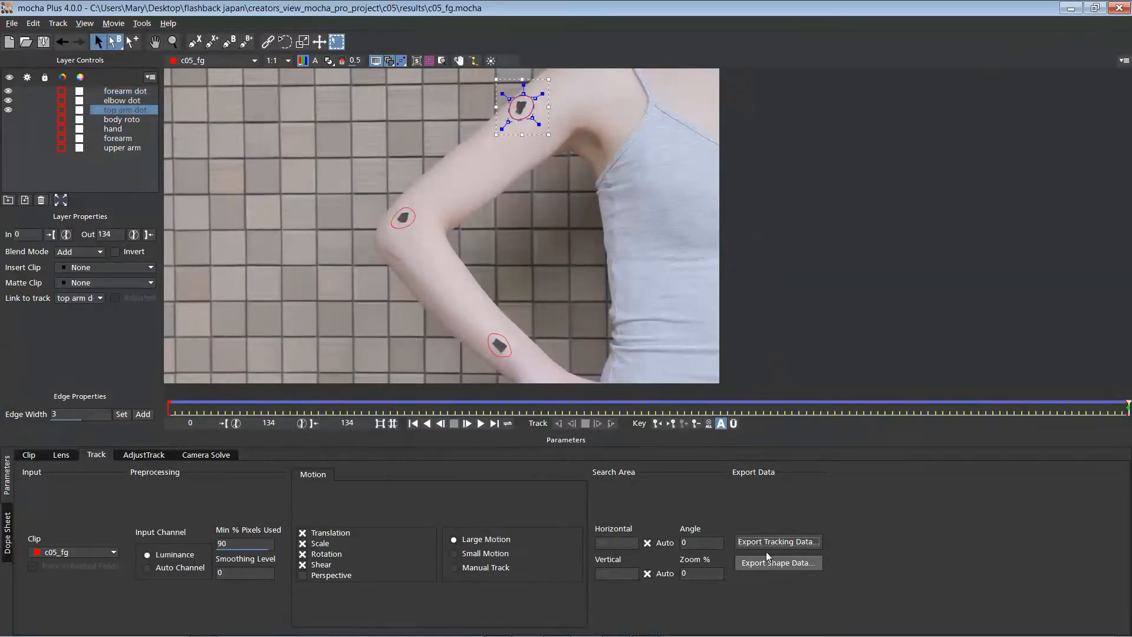
- Copy the top arm dot layer's tracking data to the clipboard as After Effects Transform Data with position, scale and rotation
left_click(110, 91)
left_click(115, 101)
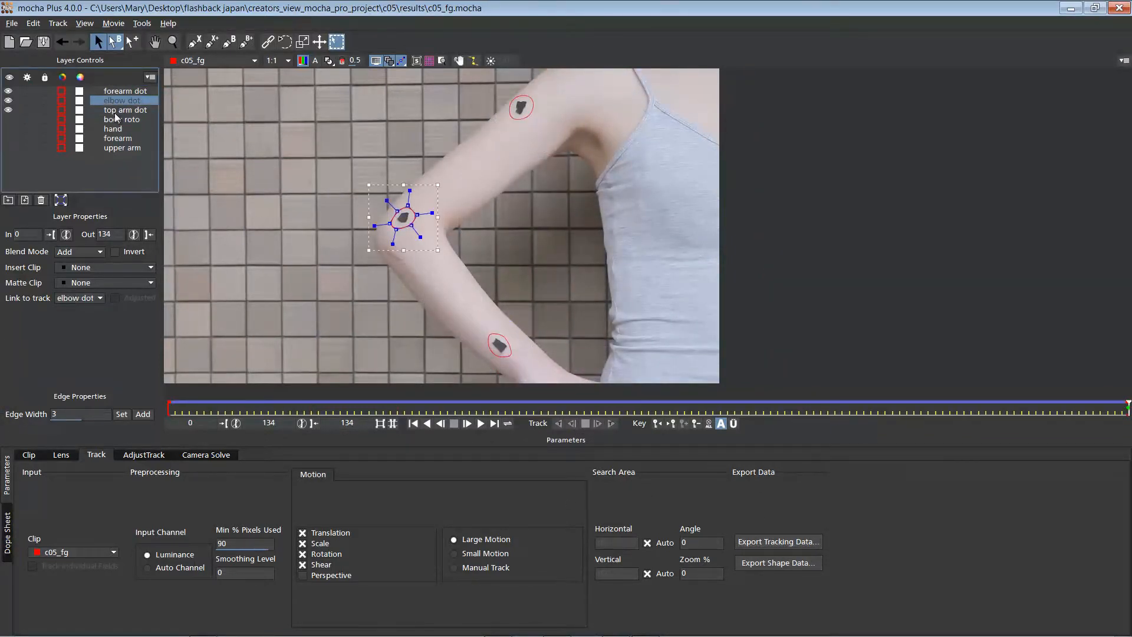
left_click(121, 112)
left_click(776, 543)
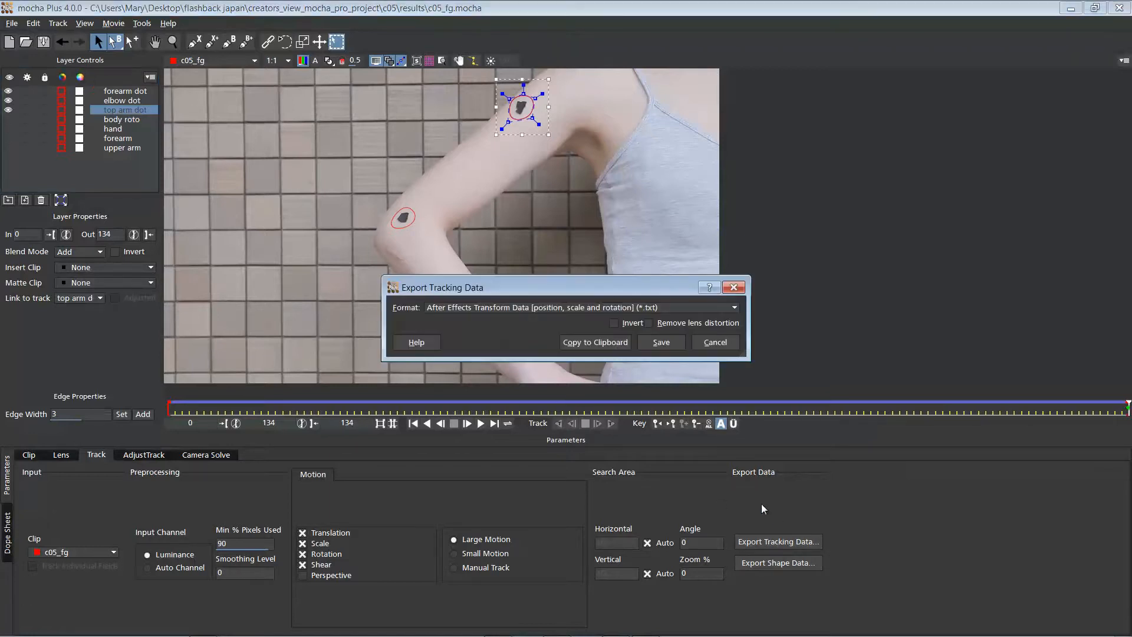
left_click(533, 309)
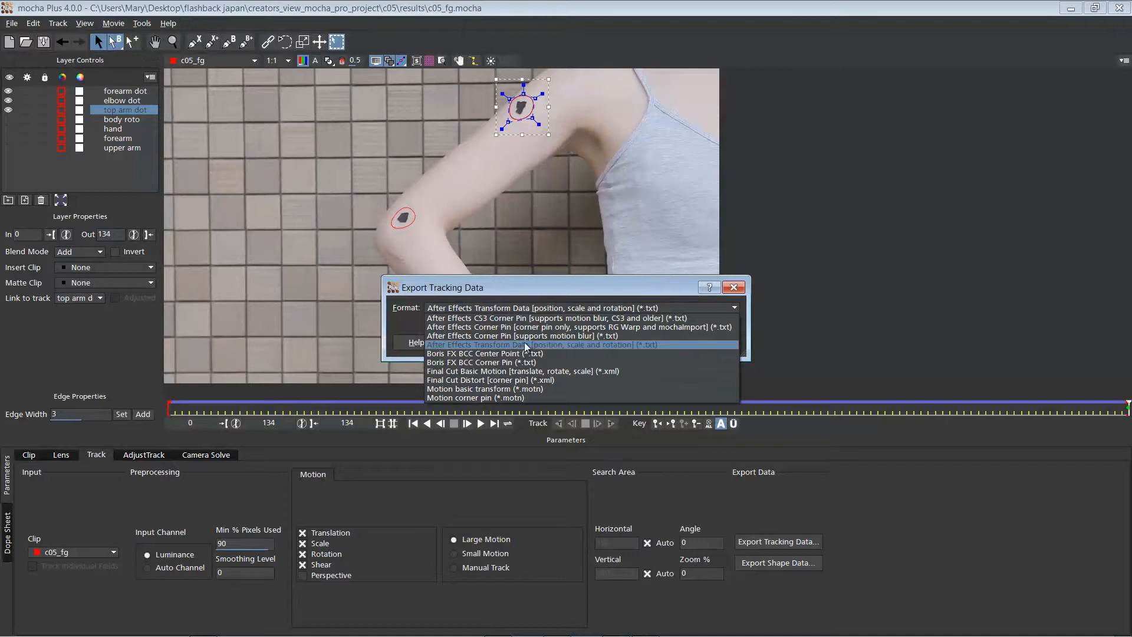
left_click(626, 345)
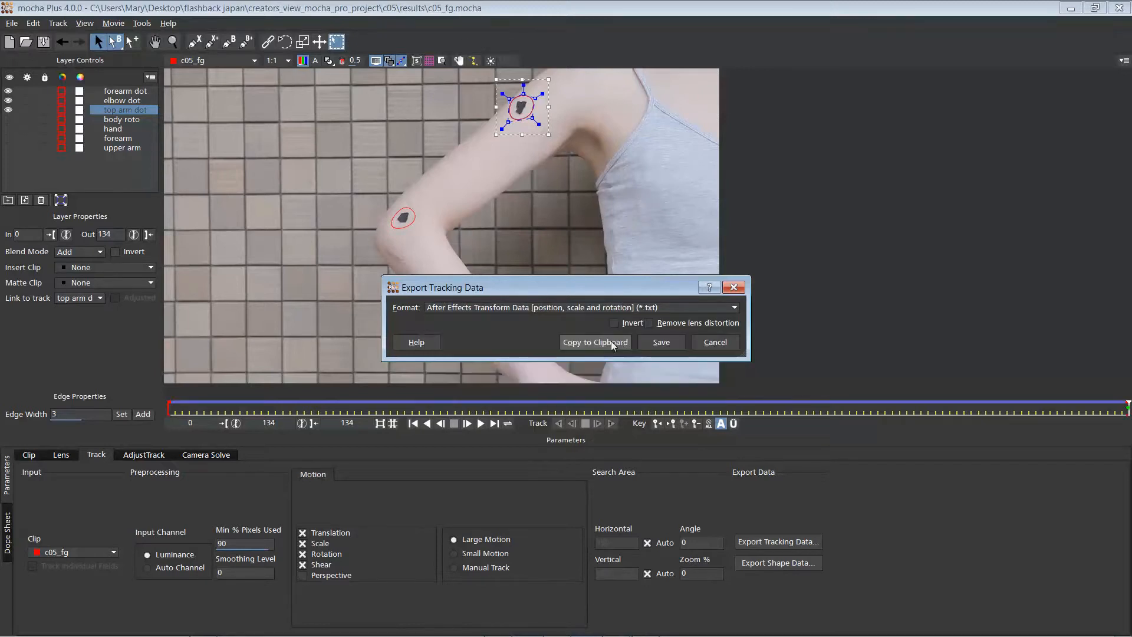
left_click(610, 344)
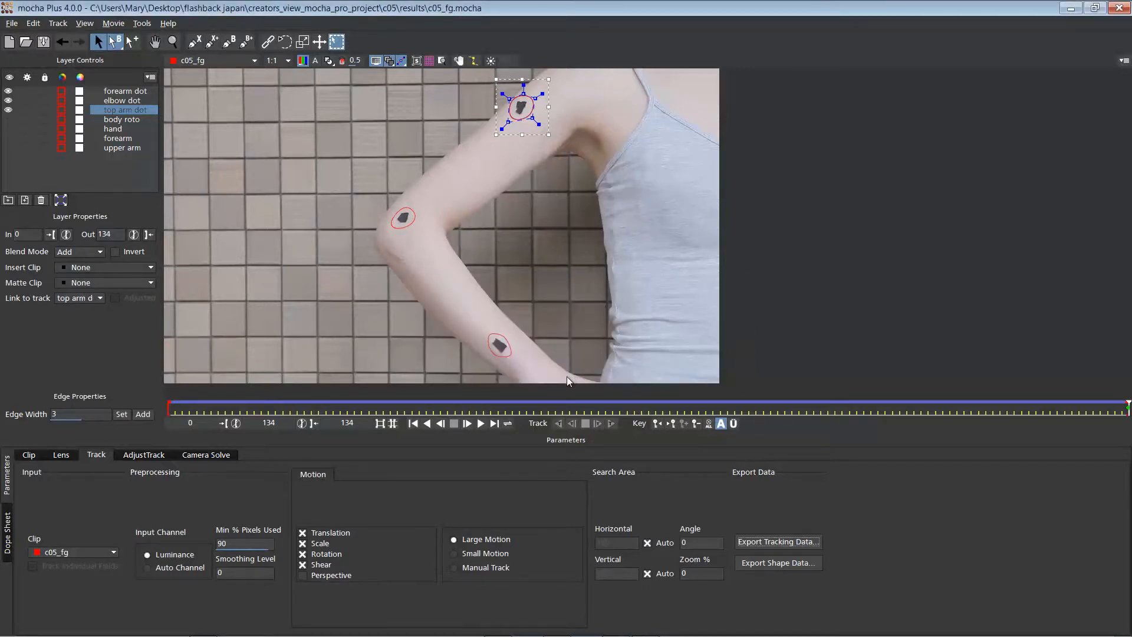
- Switch to After Effects, add a null named "upper arm track" to the c05_fg composition and place c05_fg.mov directly beneath it
key("alt+Tab")
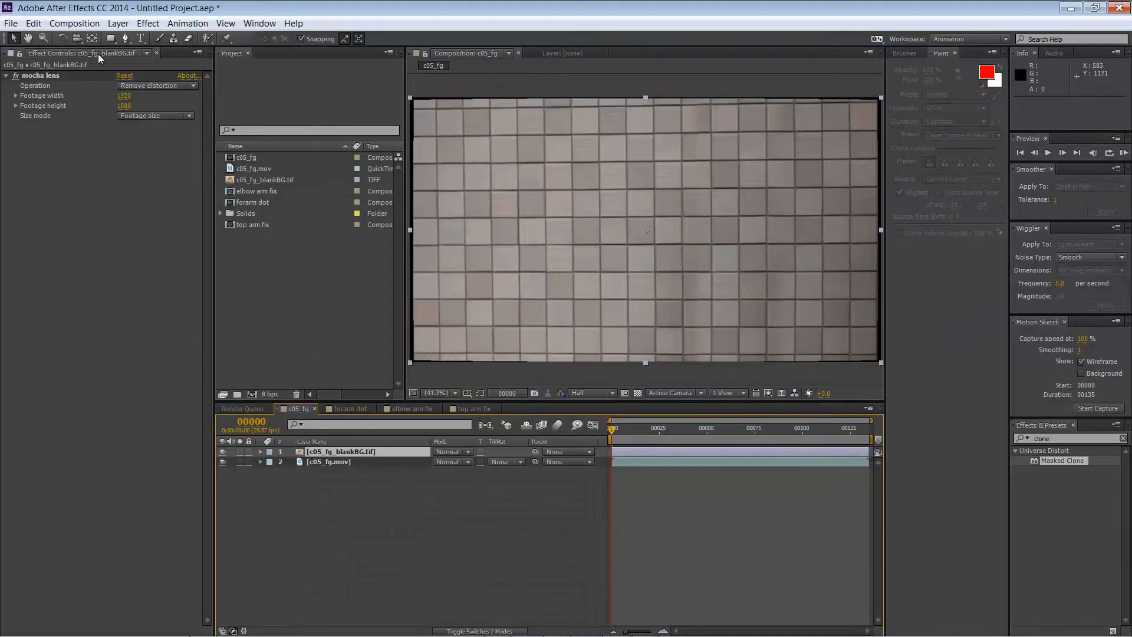
left_click(118, 23)
mouse_move(130, 38)
left_click(366, 122)
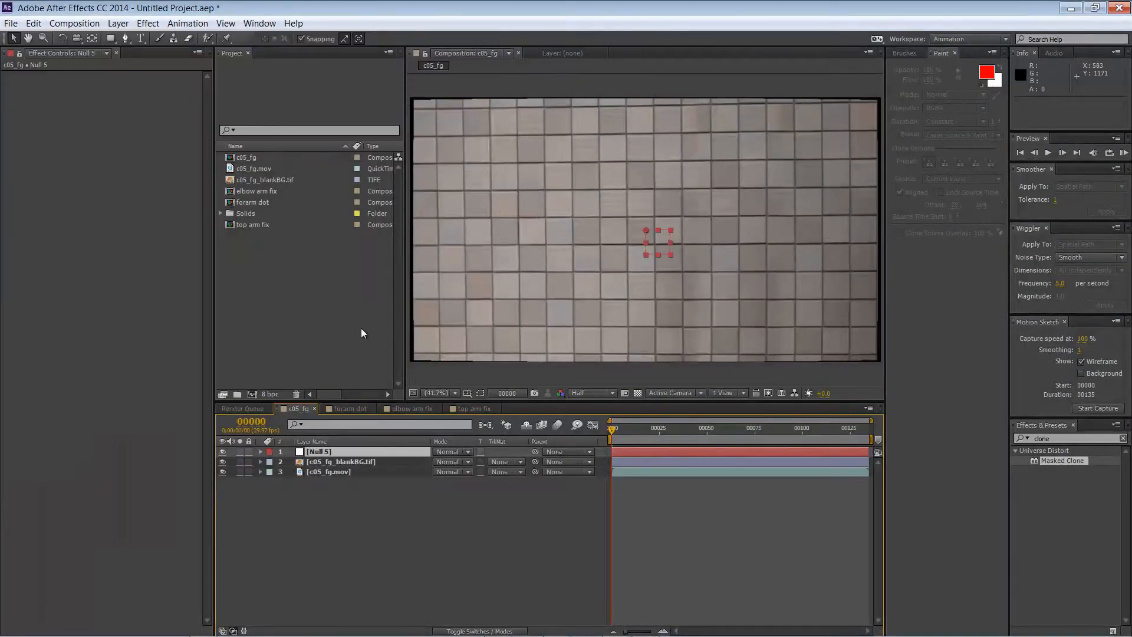
right_click(319, 454)
left_click(430, 622)
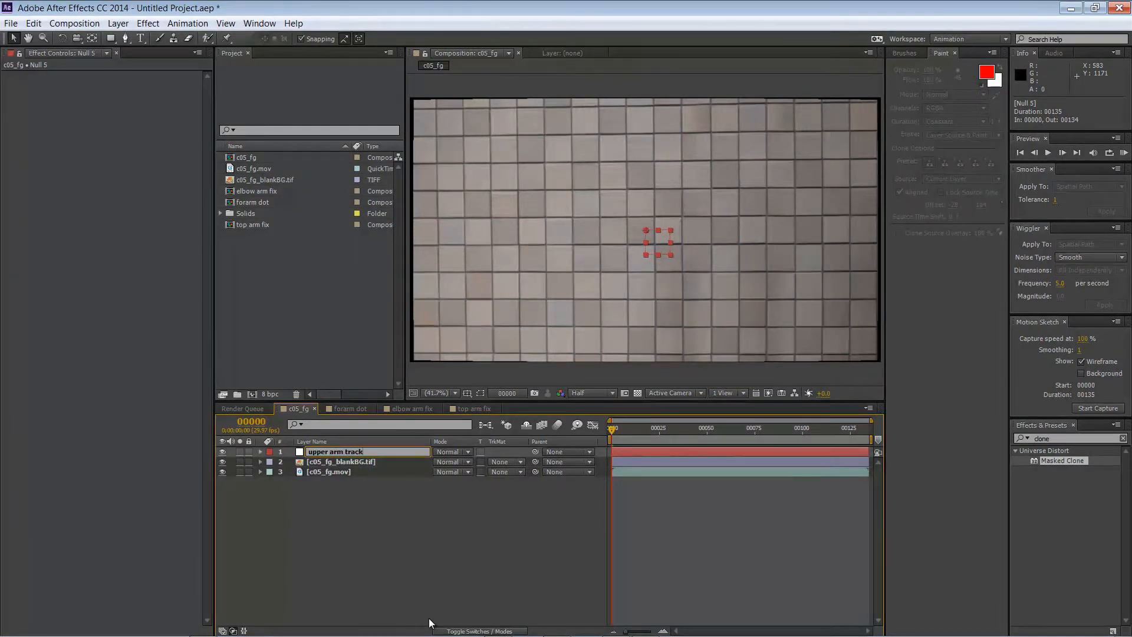
left_click(326, 472)
left_click_drag(254, 169, 352, 460)
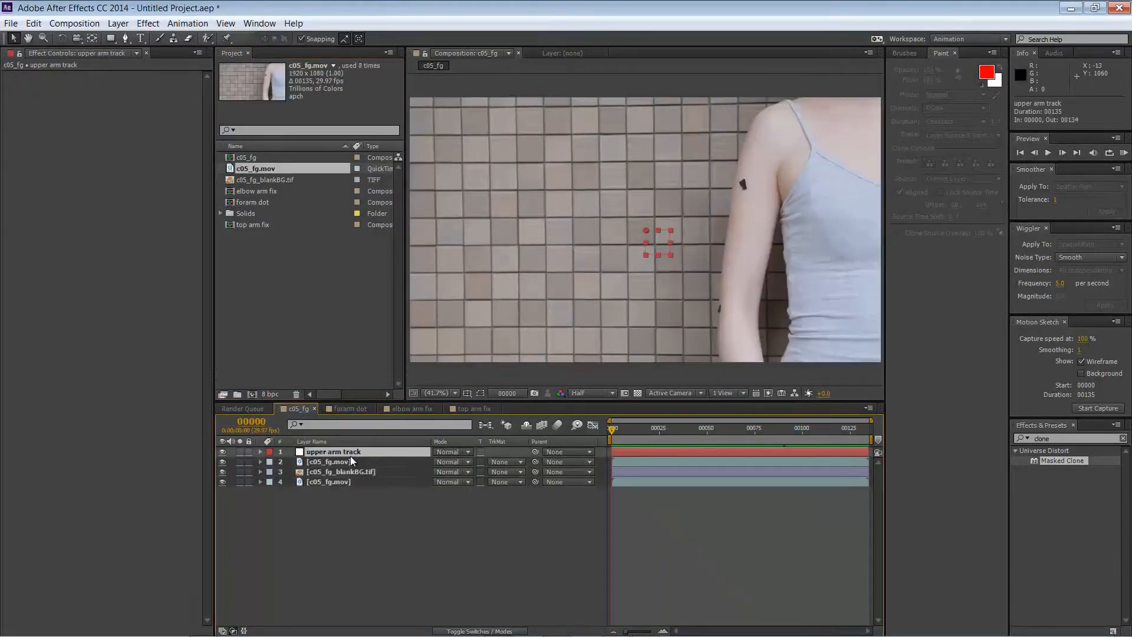
- Paste the copied tracking data onto the upper arm track null at frame 0 and reveal its keyframes
left_click(34, 23)
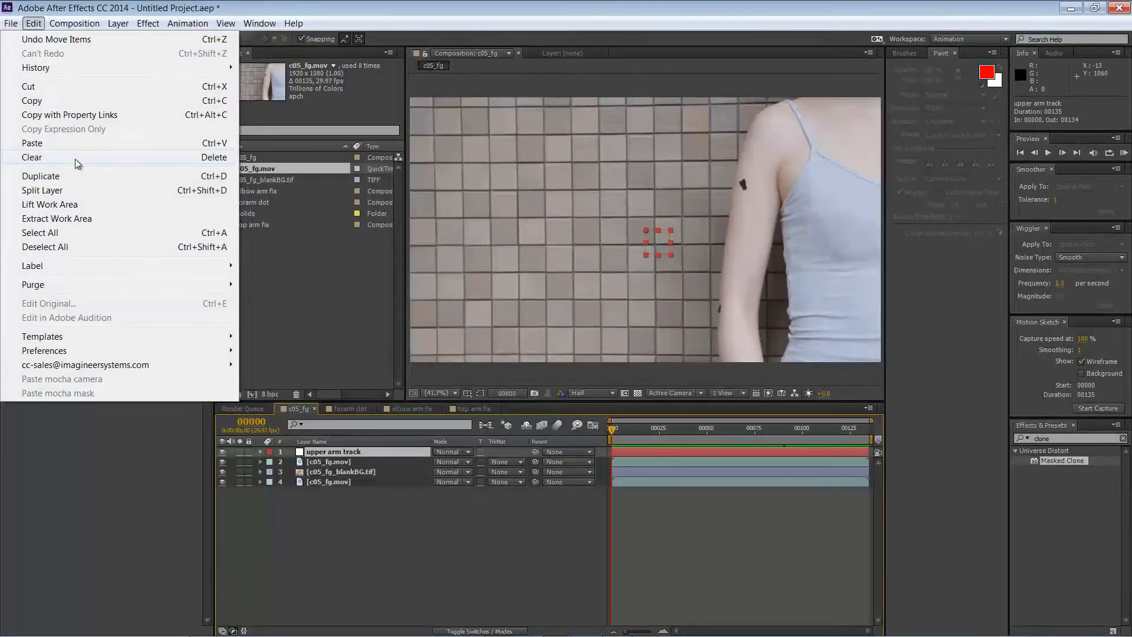
left_click(65, 146)
left_click_drag(617, 430, 556, 416)
key("u")
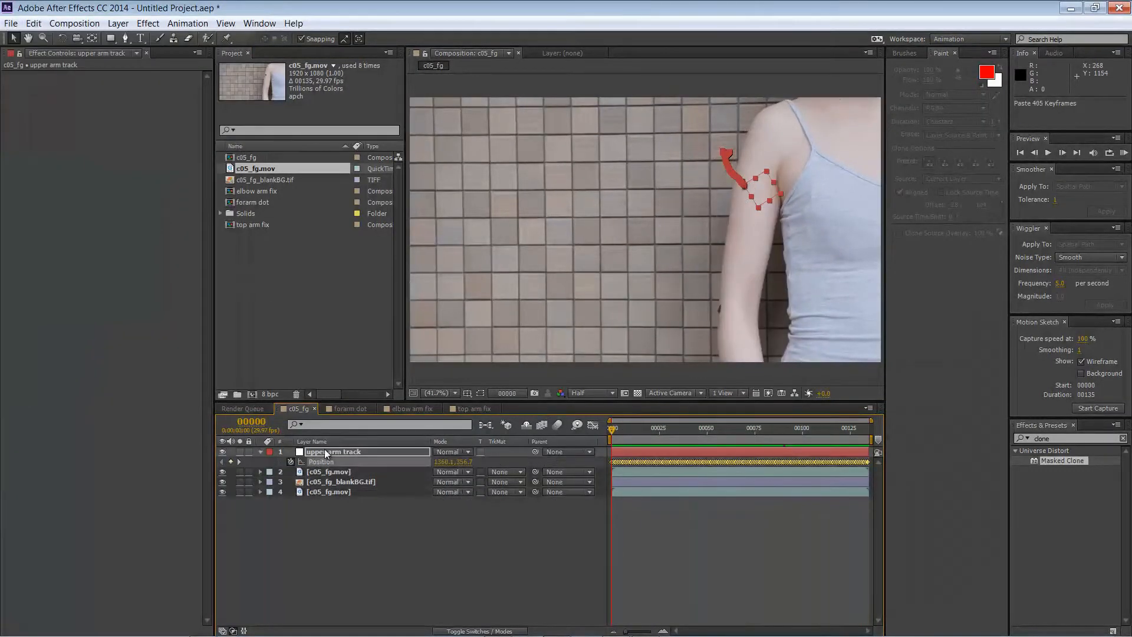
- Add two more null objects above the upper arm track layer
left_click(118, 23)
mouse_move(71, 38)
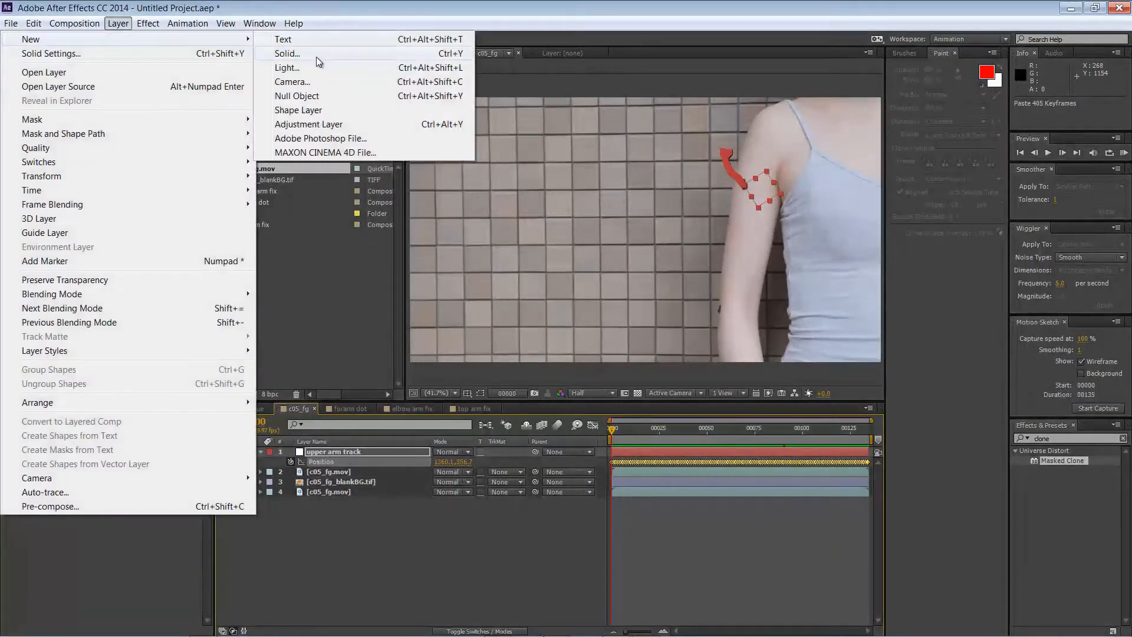
left_click(307, 94)
left_click(118, 23)
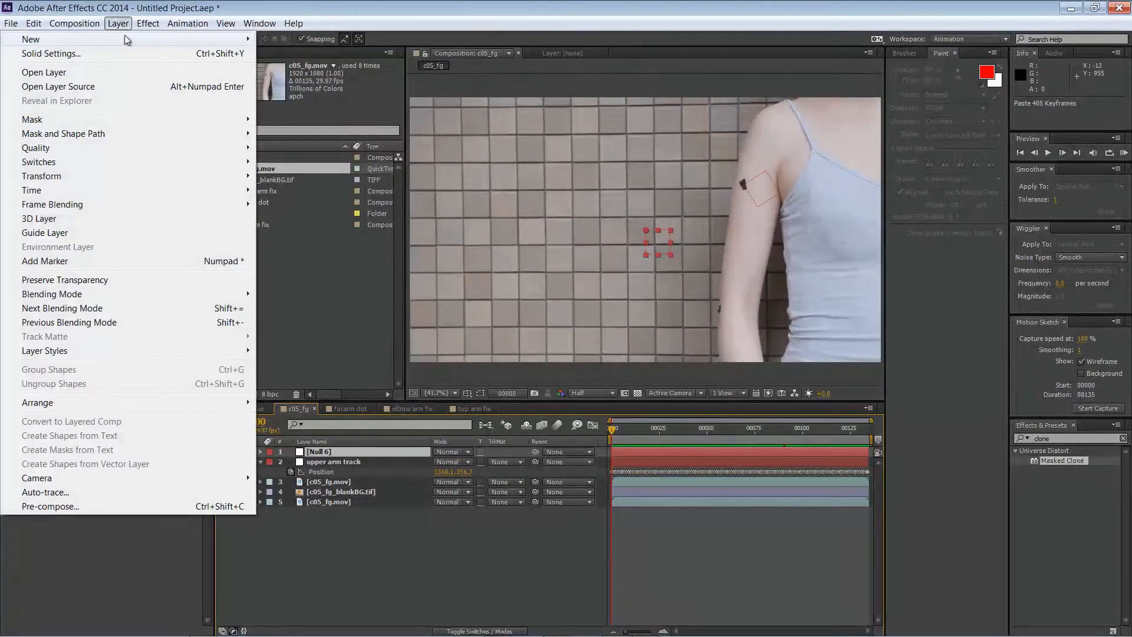
mouse_move(59, 38)
left_click(312, 94)
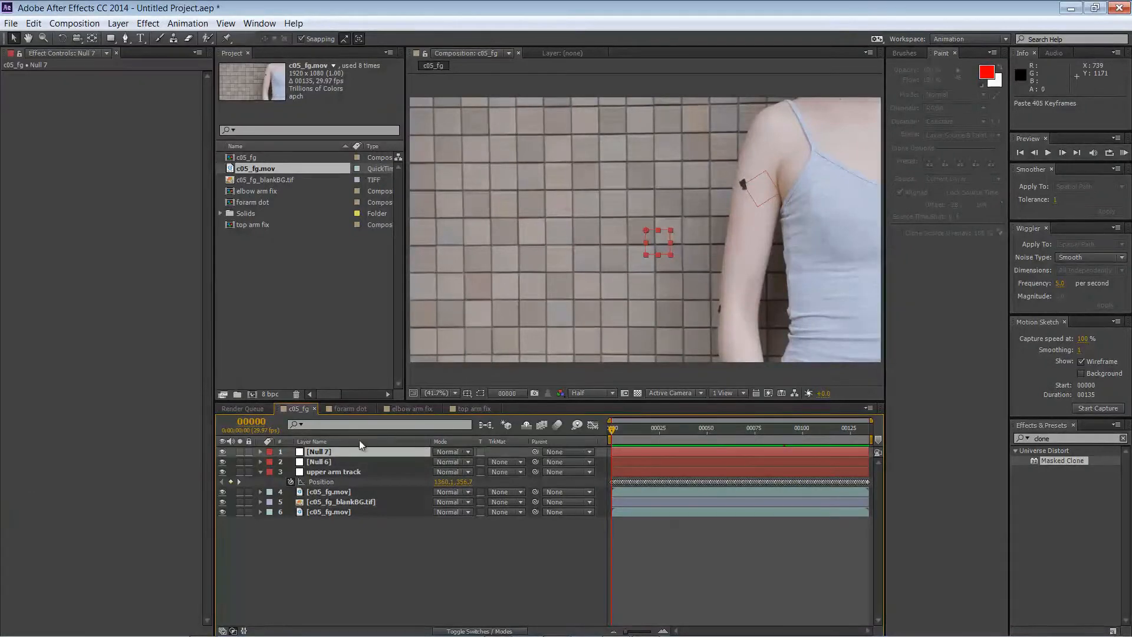
- Rename the lower of the two new nulls "elbow track" and the upper one "forarm track"
right_click(318, 461)
left_click(389, 618)
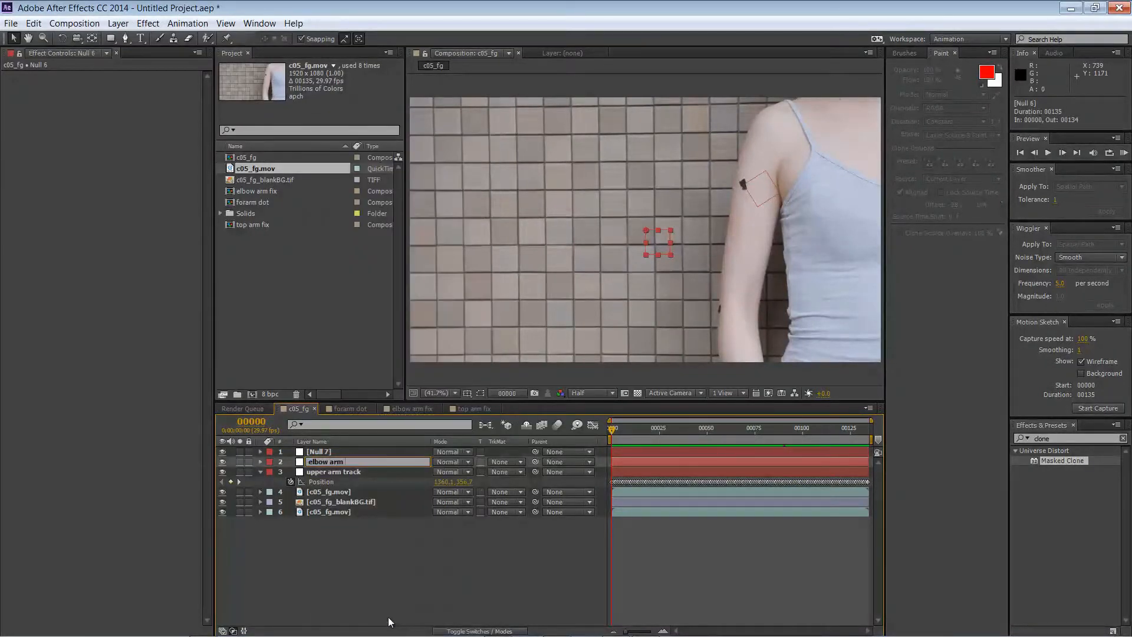
right_click(322, 452)
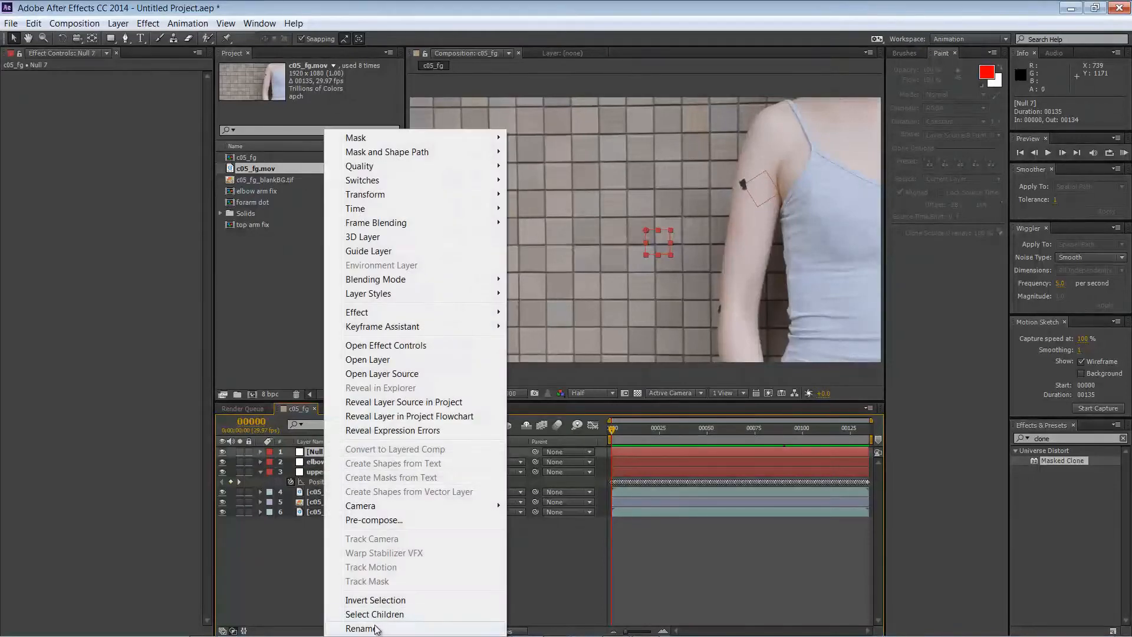
left_click(380, 618)
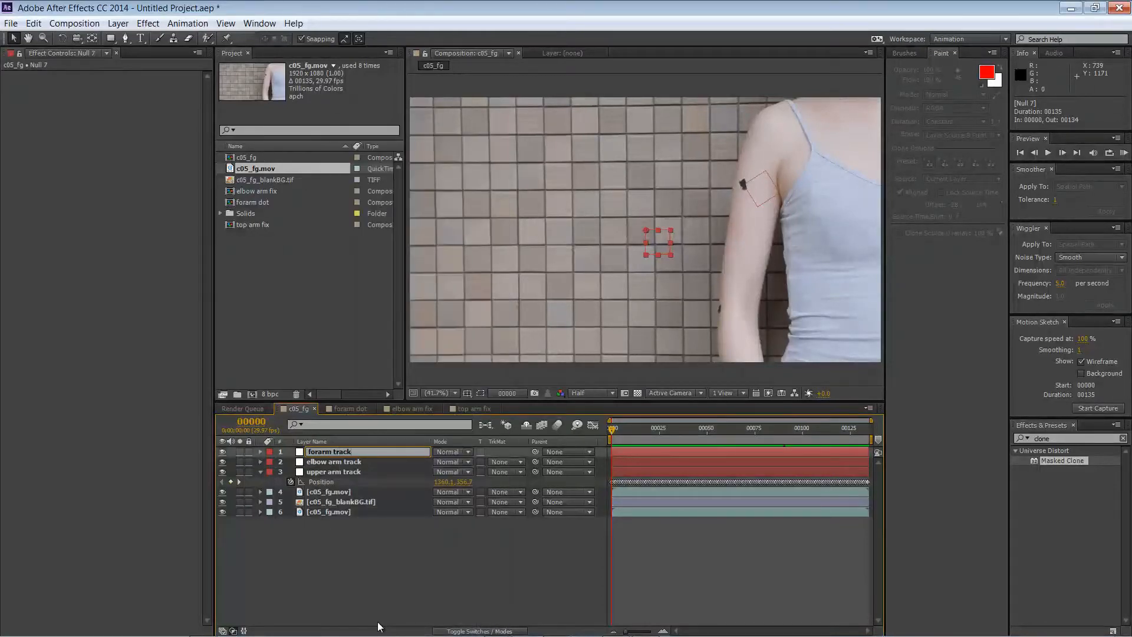
right_click(342, 463)
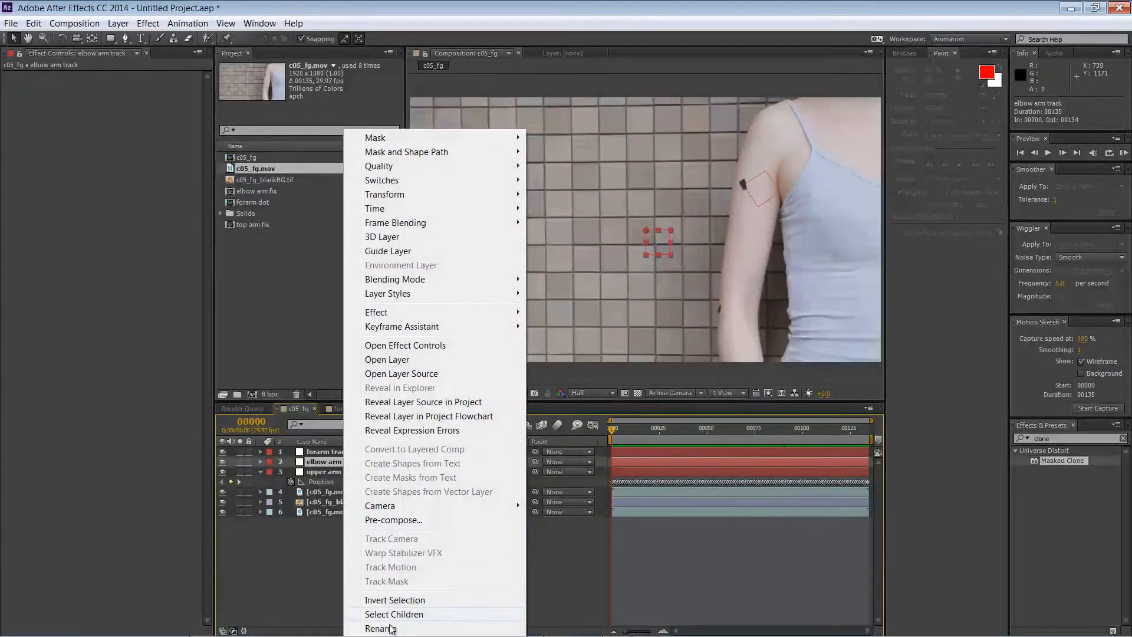
left_click(365, 622)
key("Right")
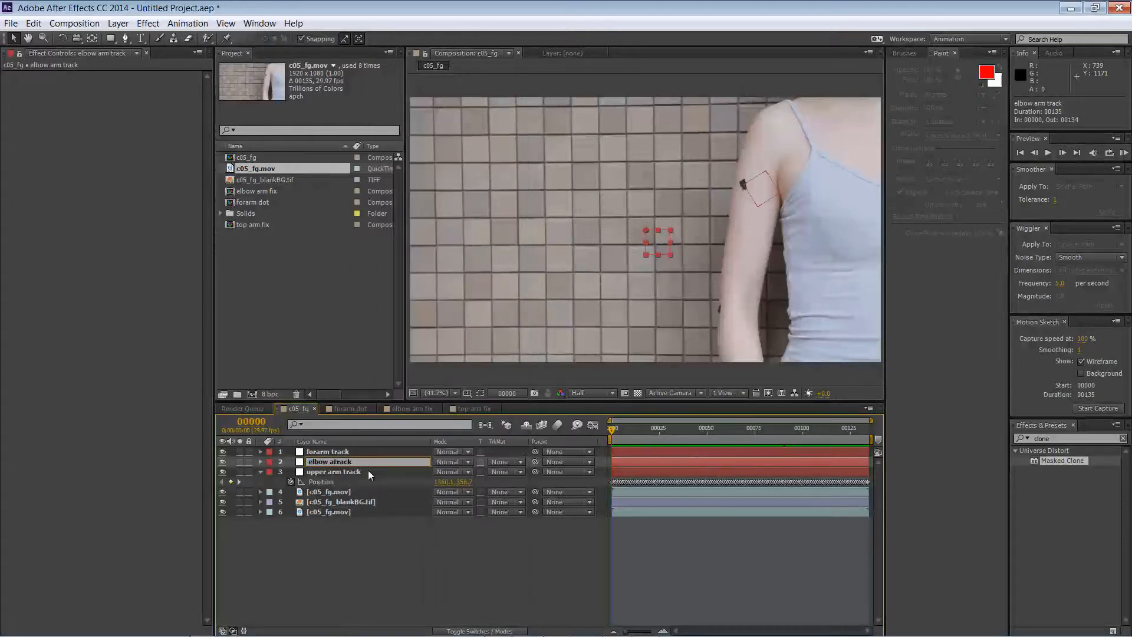
key("BackSpace")
left_click(371, 532)
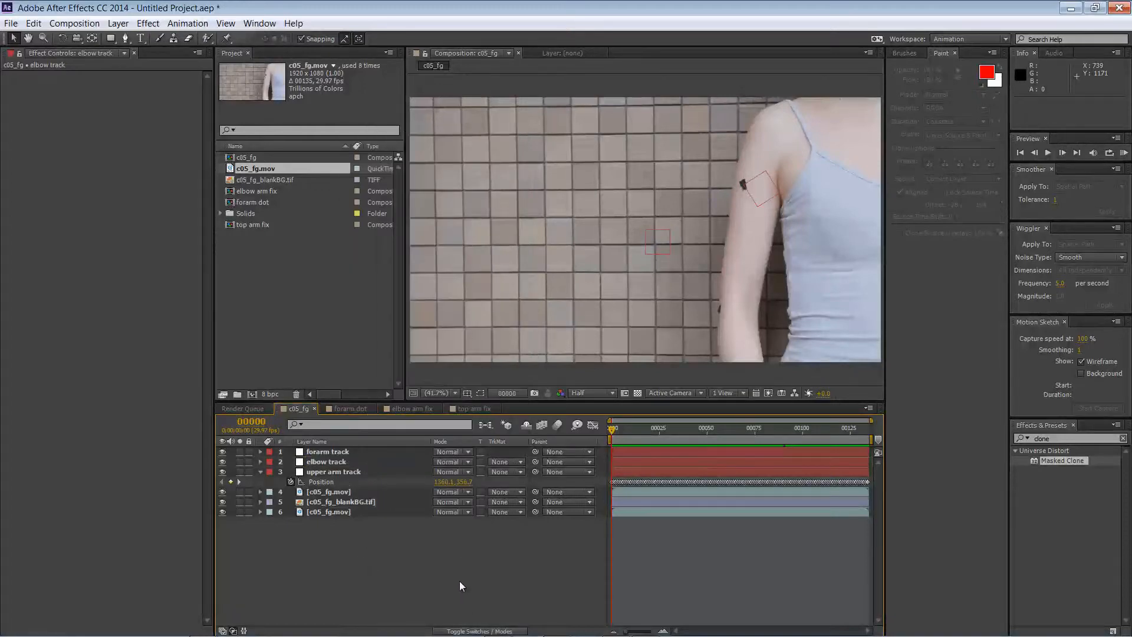
- Copy the elbow dot's transform tracking data from mocha Plus and paste it onto the elbow track null in After Effects
key("alt+Tab")
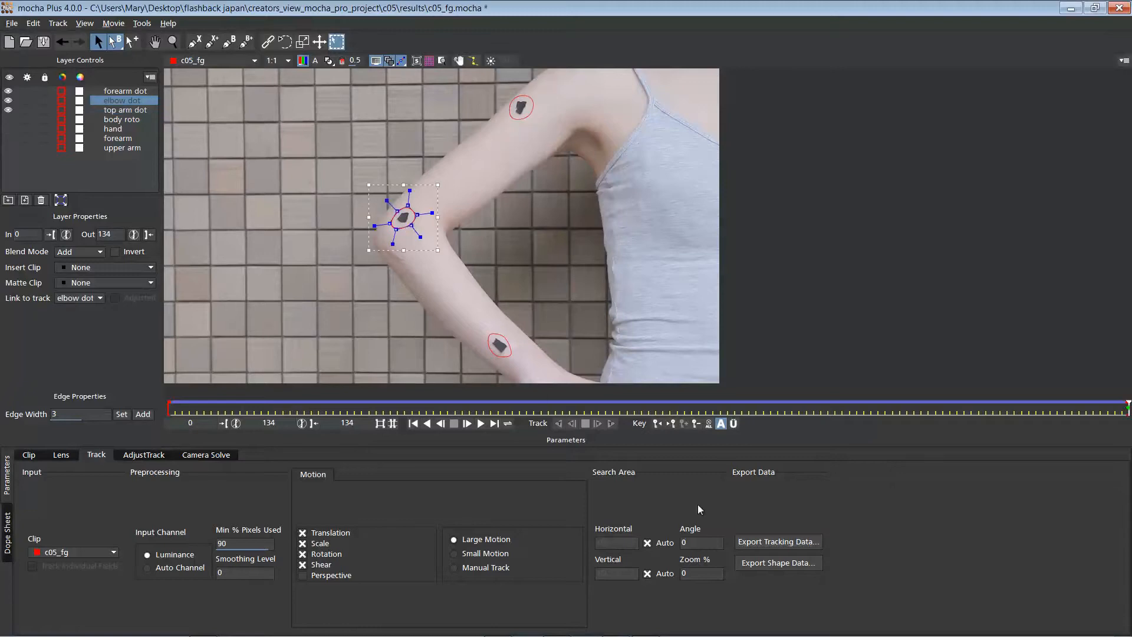
left_click(777, 542)
left_click(589, 337)
key("alt+Tab")
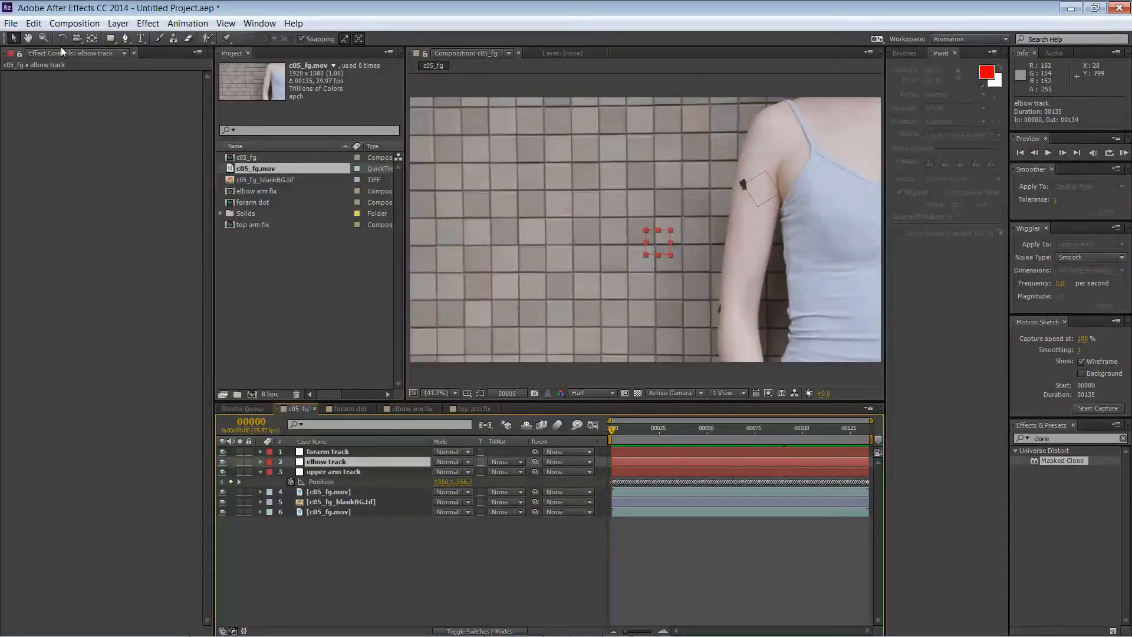
left_click(34, 23)
left_click(44, 139)
- Copy the forearm dot's transform tracking data from mocha Plus and paste it onto the forarm track null in After Effects
key("alt+Tab")
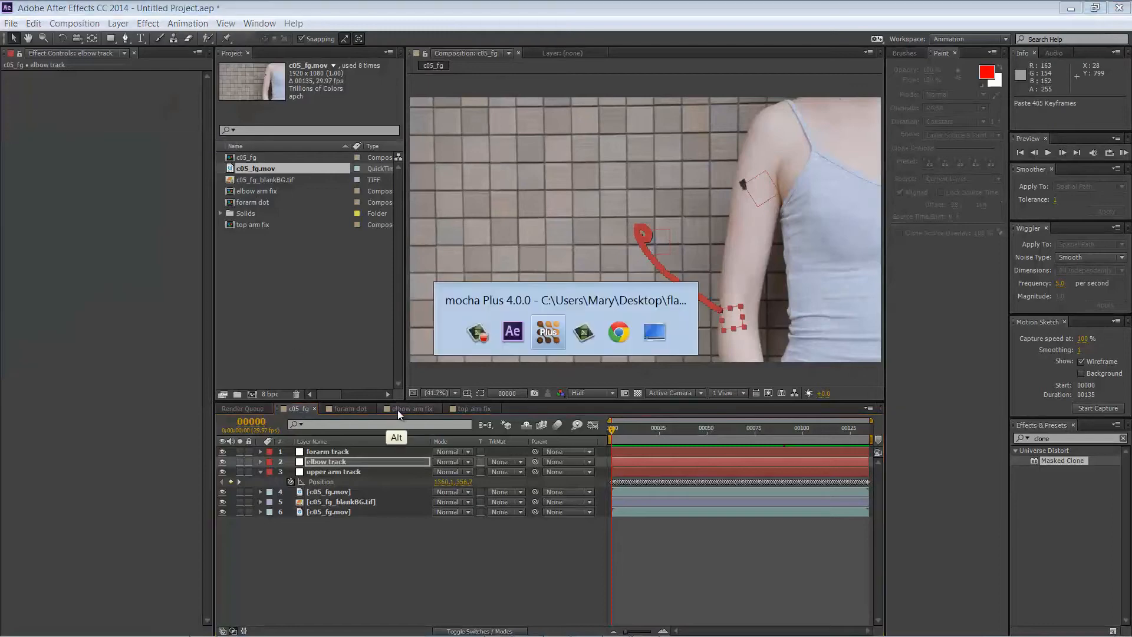
left_click(124, 91)
left_click(761, 543)
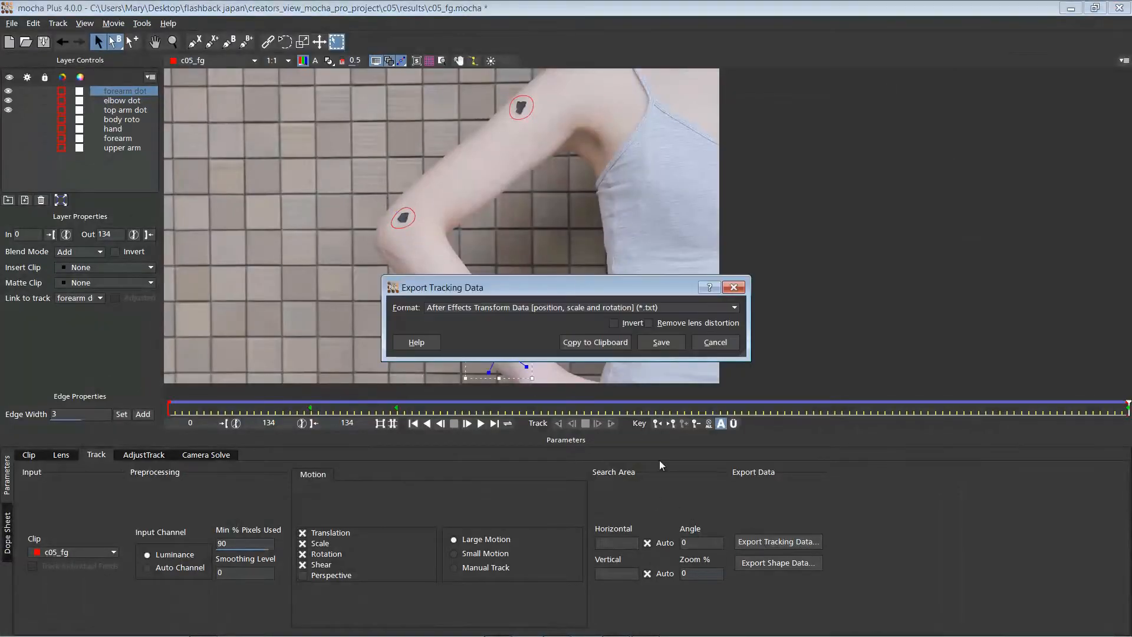
left_click(603, 347)
key("alt+Tab")
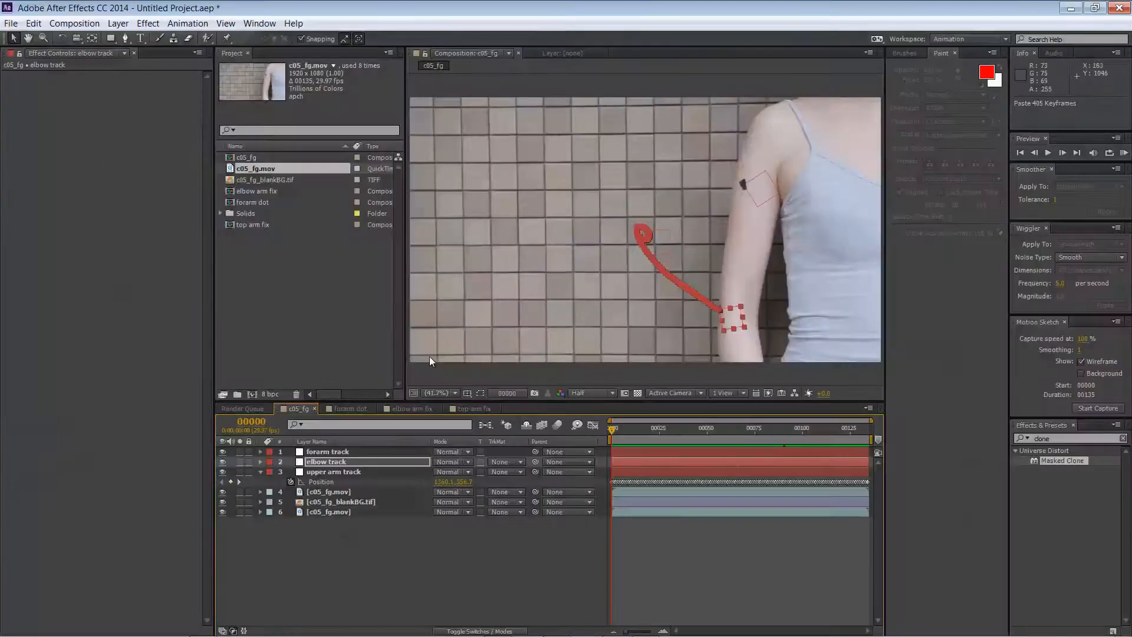
left_click(313, 453)
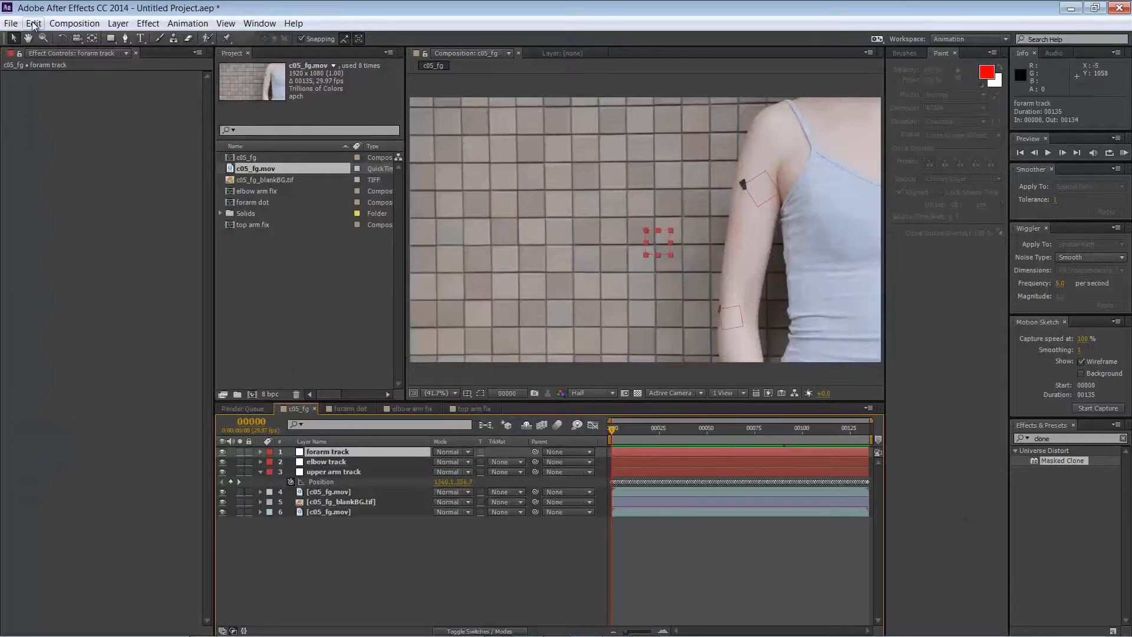
left_click(33, 23)
left_click(51, 146)
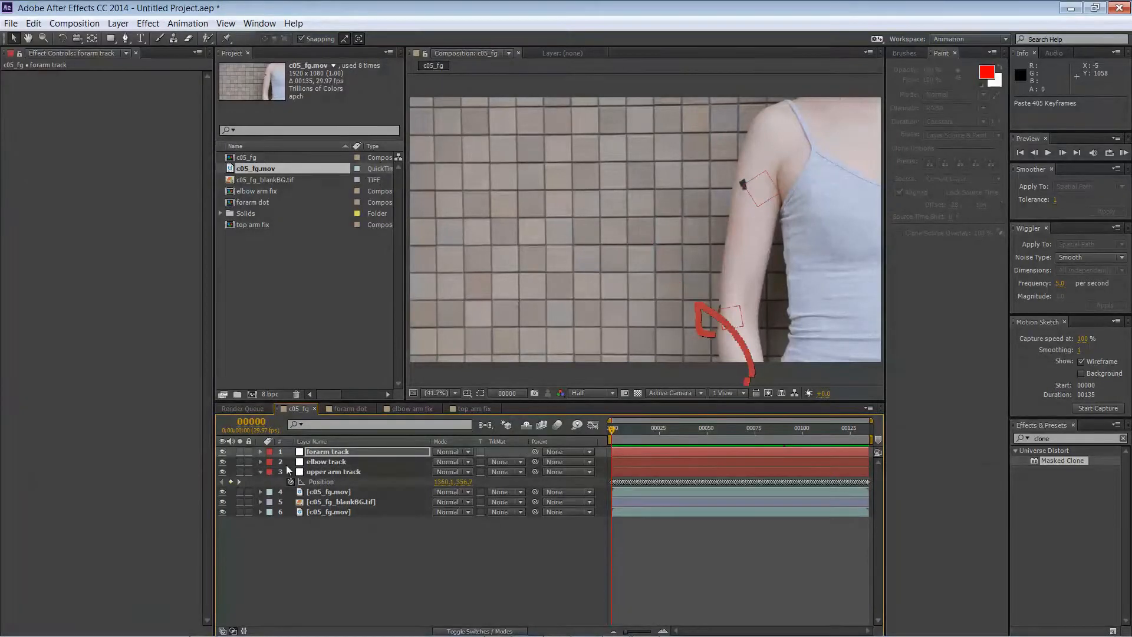
- Reveal the Position keyframes of the forarm and elbow nulls and check the motion paths of all three track nulls
left_click(320, 465, "shift")
key("p")
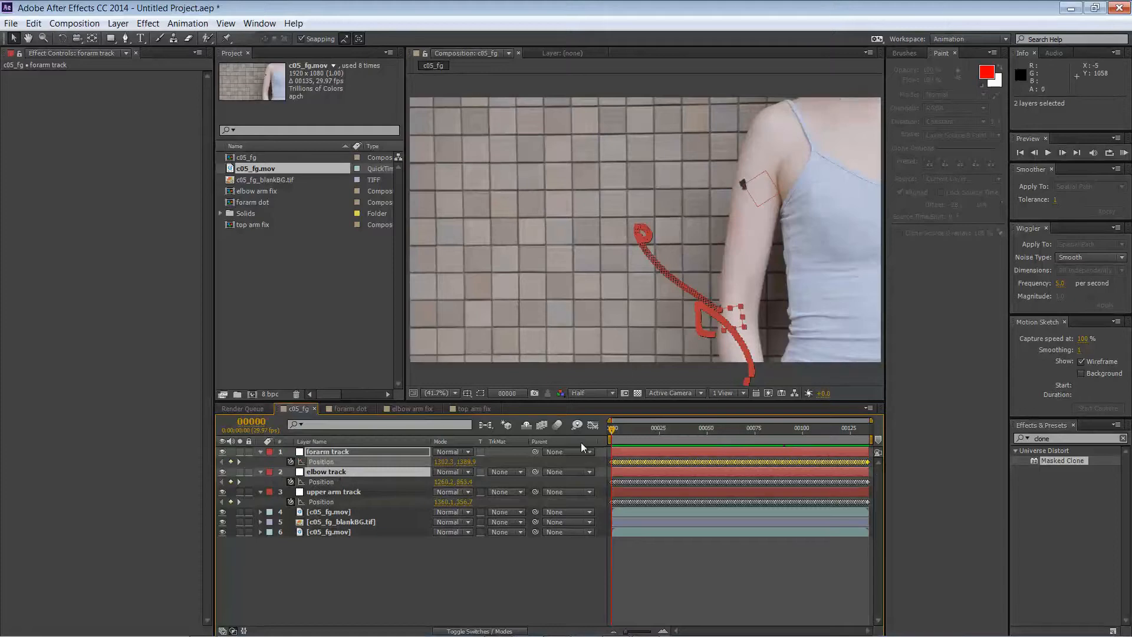
left_click(351, 492)
left_click(353, 452, "shift")
left_click_drag(613, 430, 546, 391)
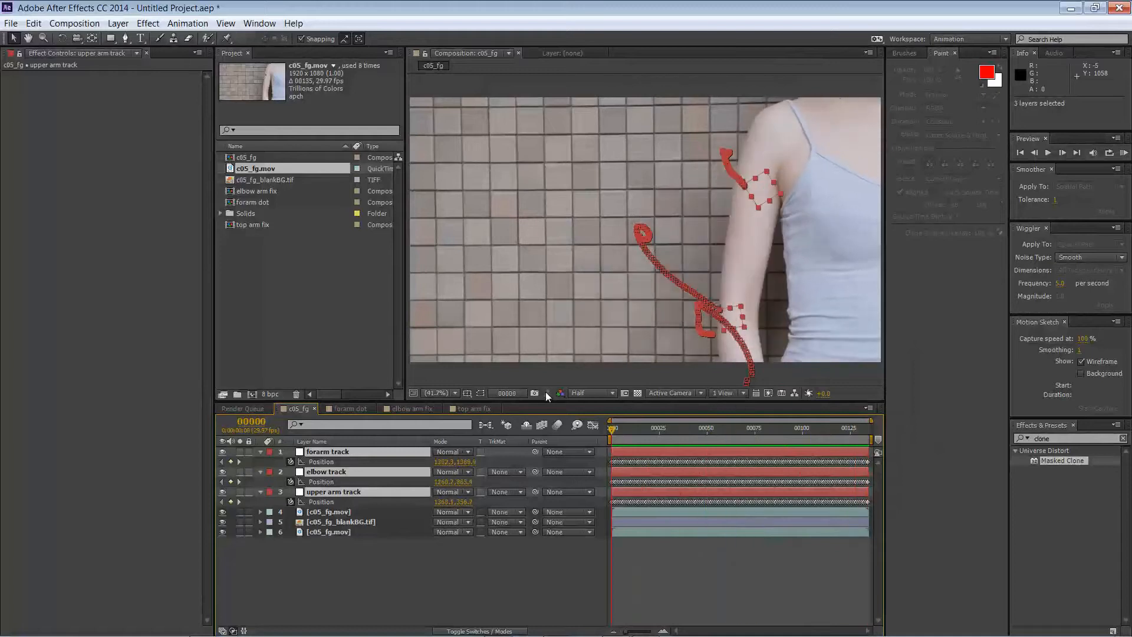
- Open the upper c05_fg.mov layer for Clone Stamp painting and go to frame 134
left_click(349, 546)
left_click(345, 511)
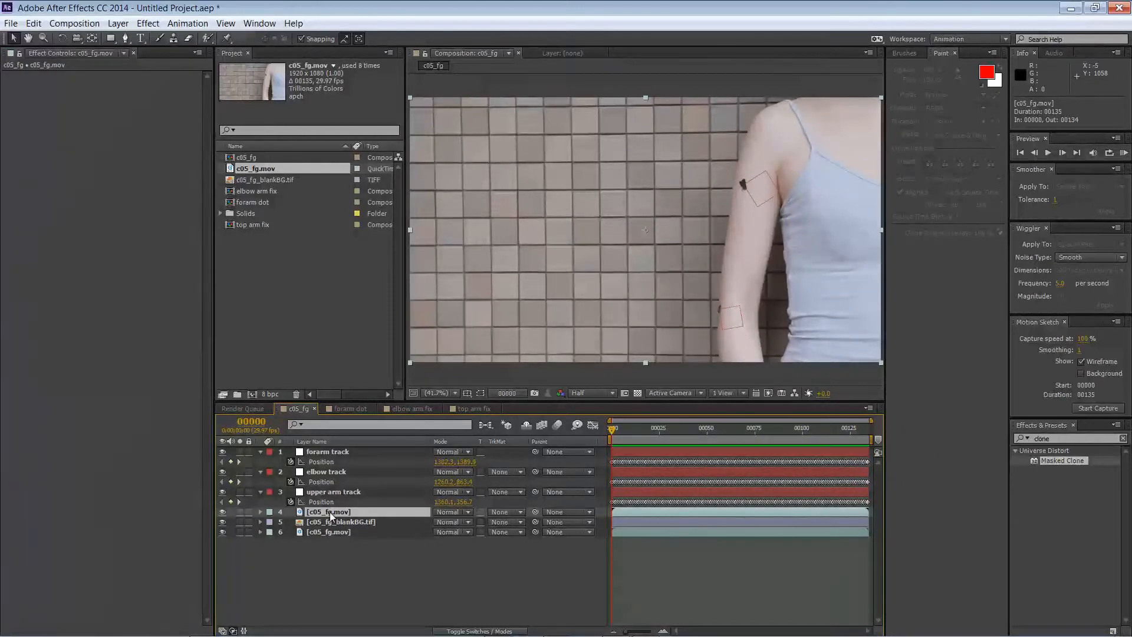
left_click(173, 38)
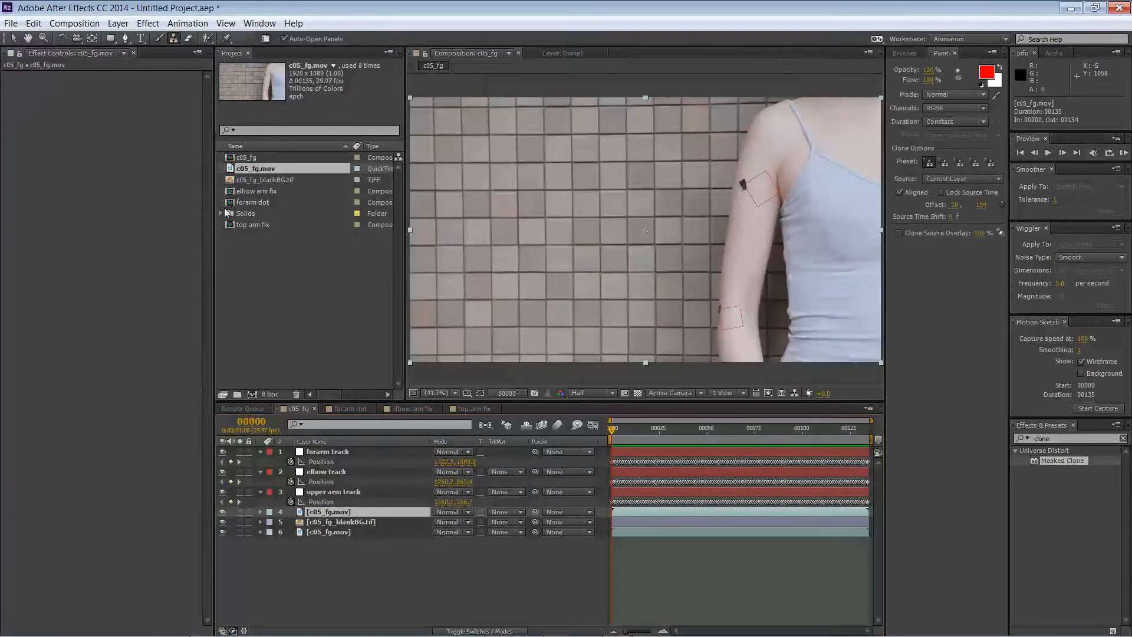
double_click(344, 512)
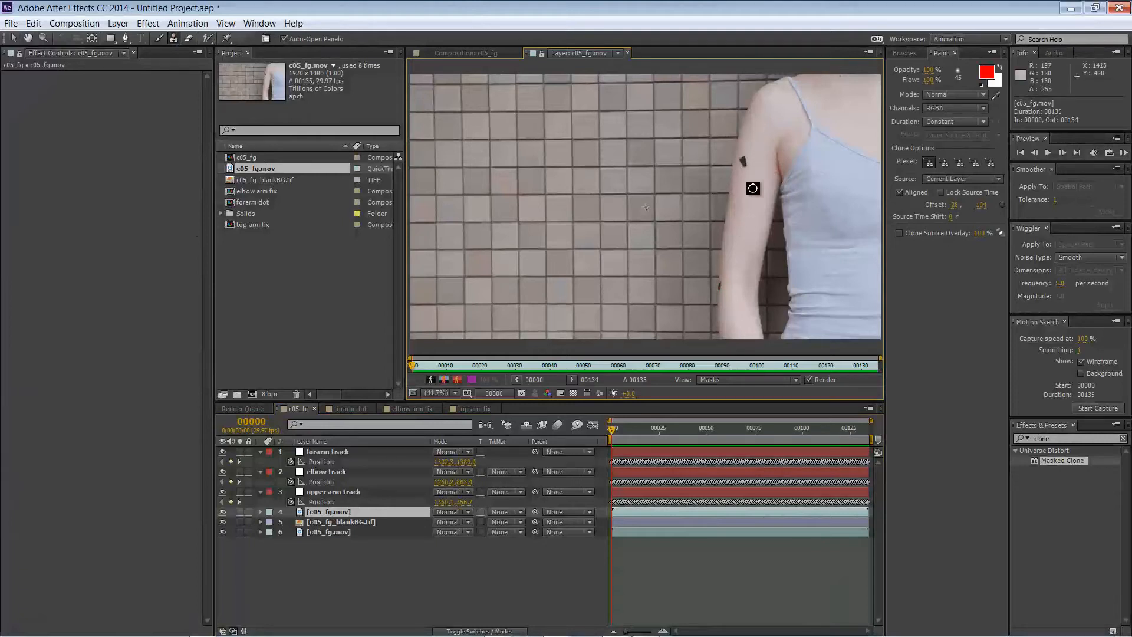
left_click_drag(696, 428, 878, 431)
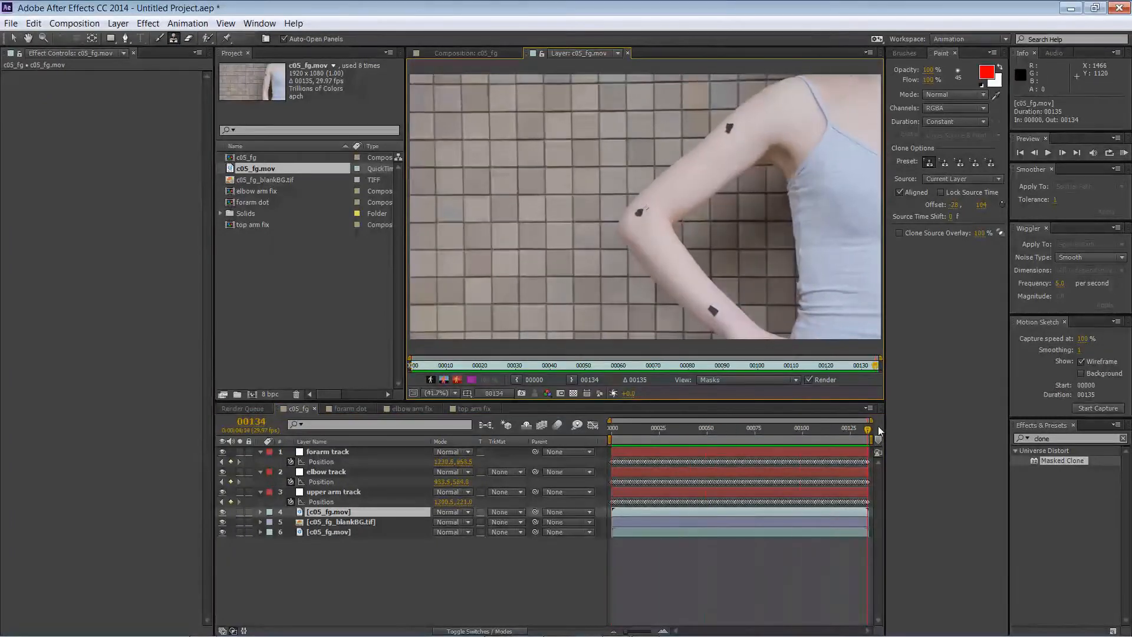
- Clone clean skin from beside the upper arm marker over the marker at frame 134
left_click(751, 119, "alt")
left_click(730, 122)
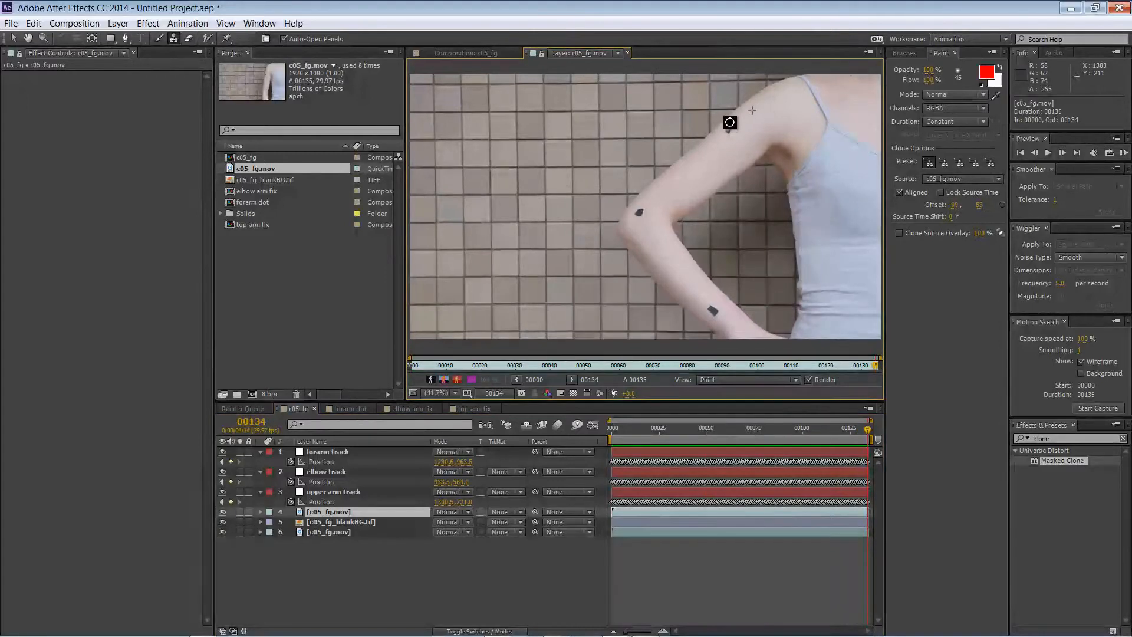
left_click_drag(730, 122, 735, 135)
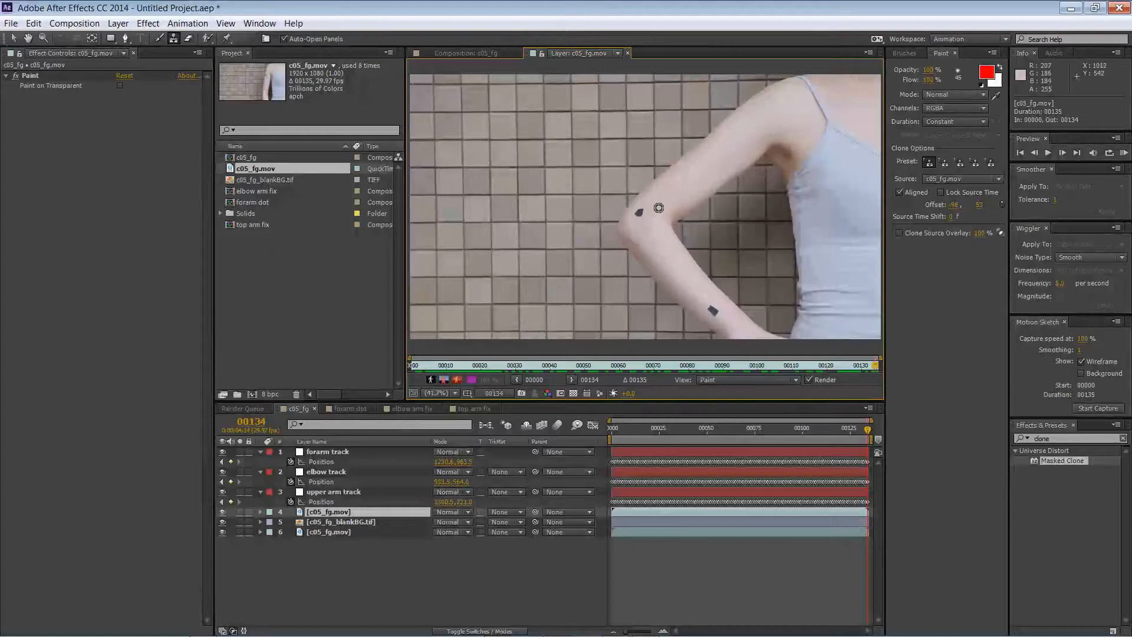
- Clone clean skin over the elbow marker and the forearm marker at frame 134
left_click(655, 214, "alt")
left_click_drag(638, 219, 645, 208)
left_click(693, 294, "alt")
mouse_move(713, 313)
left_mouse_down()
mouse_move(706, 306)
mouse_move(717, 310)
left_mouse_up()
- Reveal the clone strokes of the painted c05_fg.mov layer and move that layer to the top of the composition's layer stack
left_click(260, 512)
left_click(272, 523)
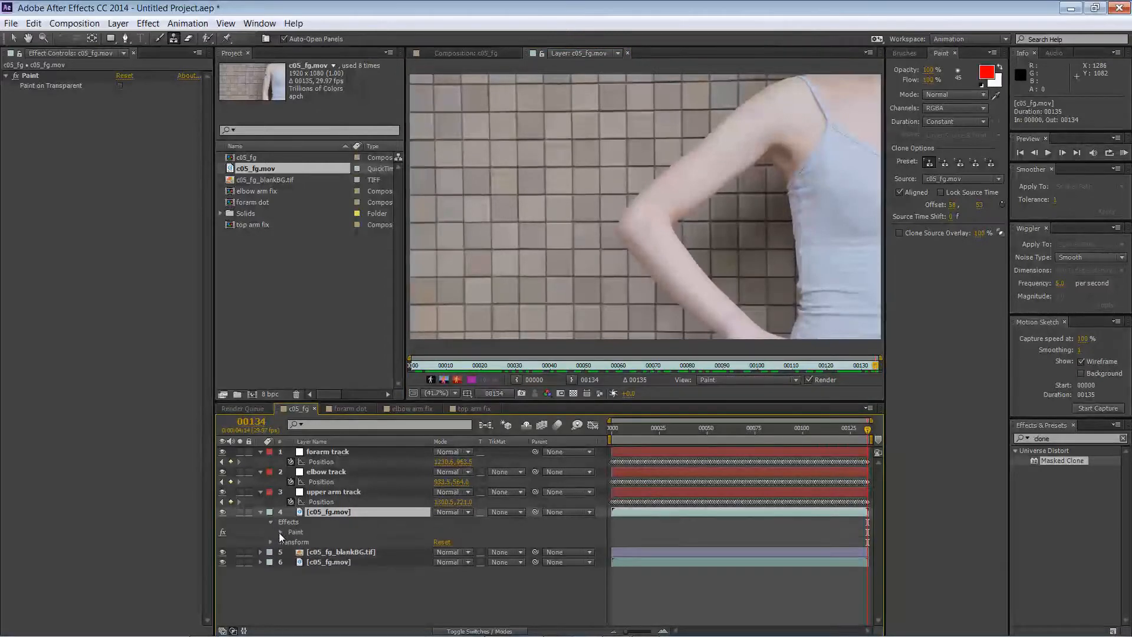
left_click(280, 532)
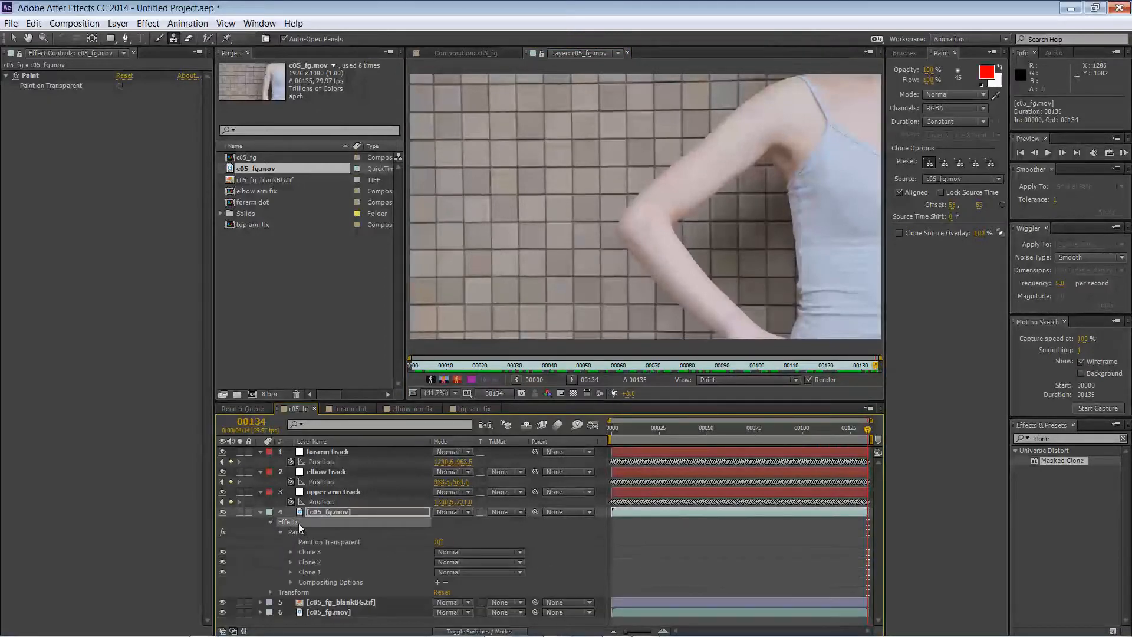
left_click_drag(314, 512, 331, 456)
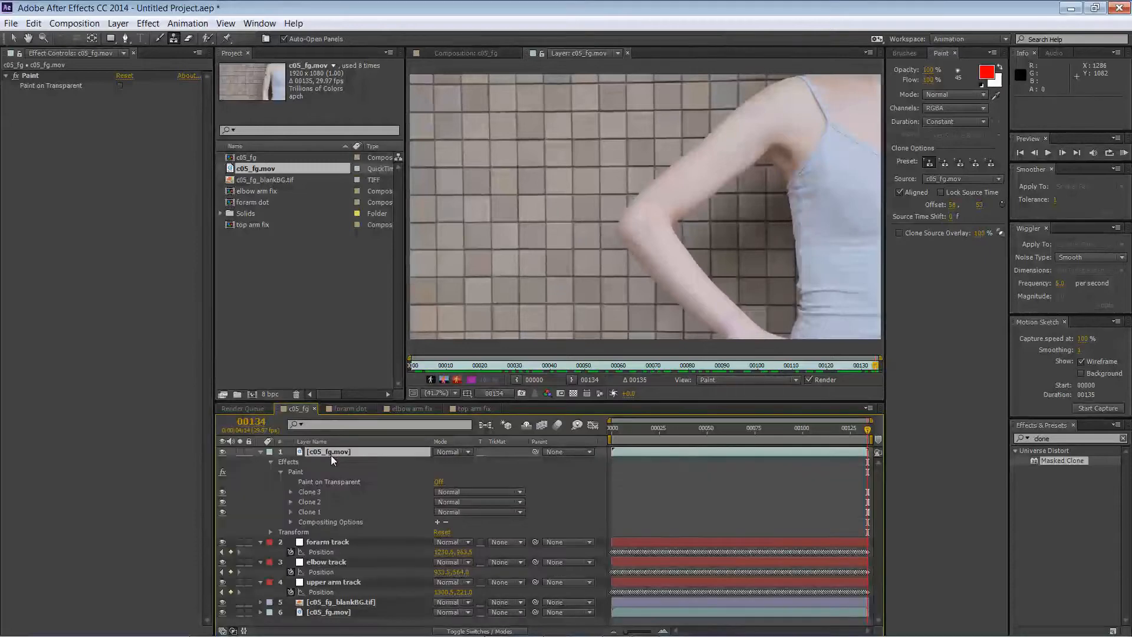
- Rename the Clone 3 stroke as "forearm paint"
left_click(312, 493)
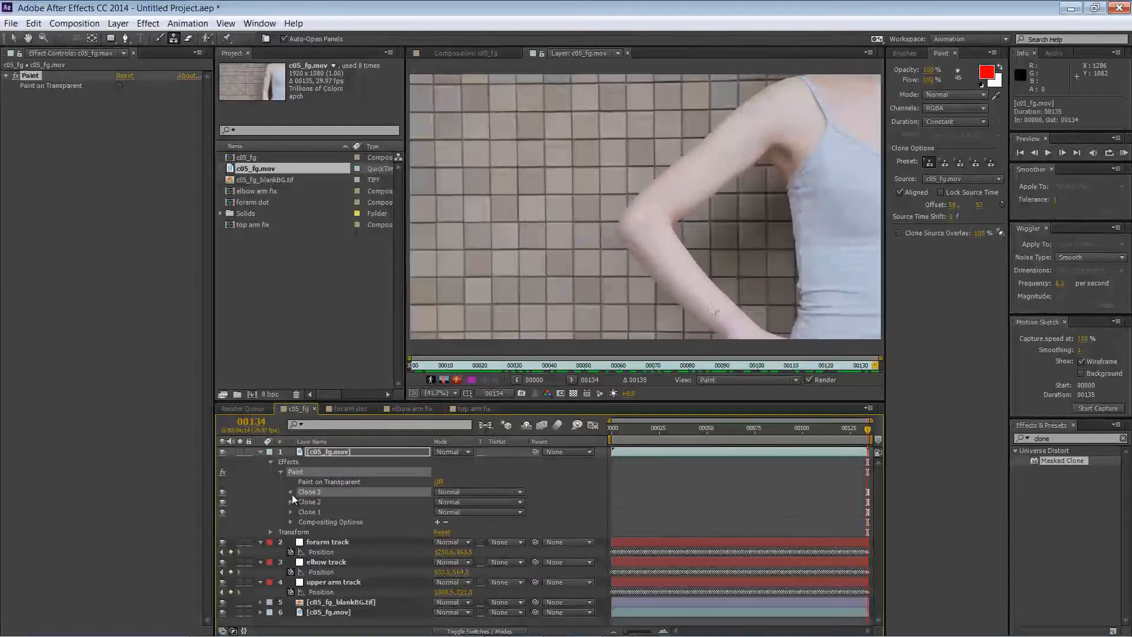
left_click(291, 492)
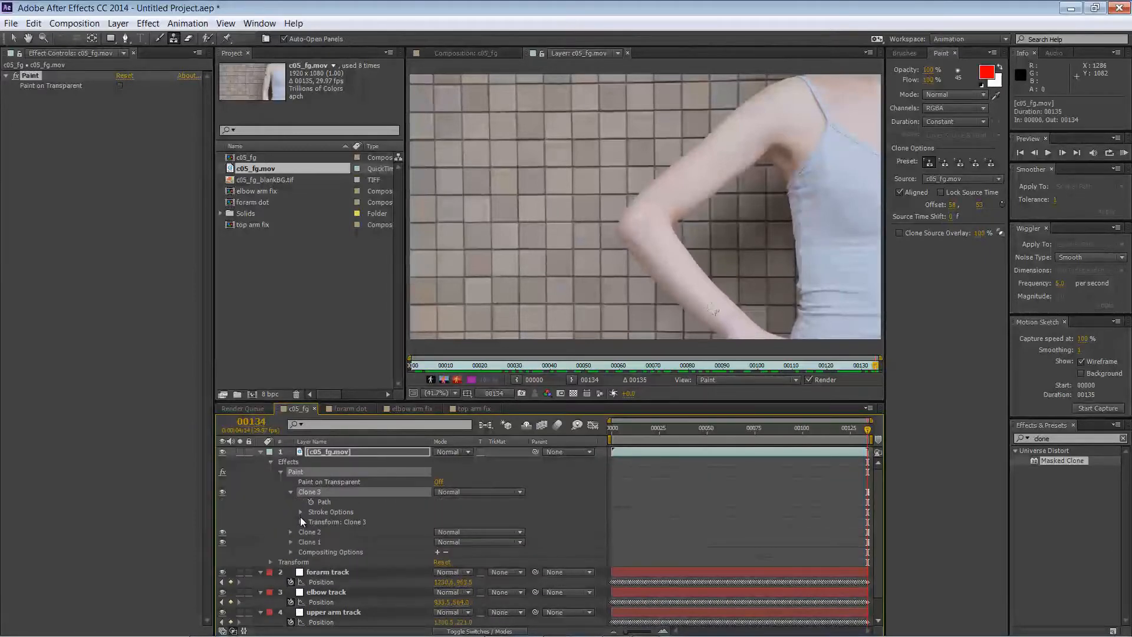
right_click(313, 493)
left_click(350, 437)
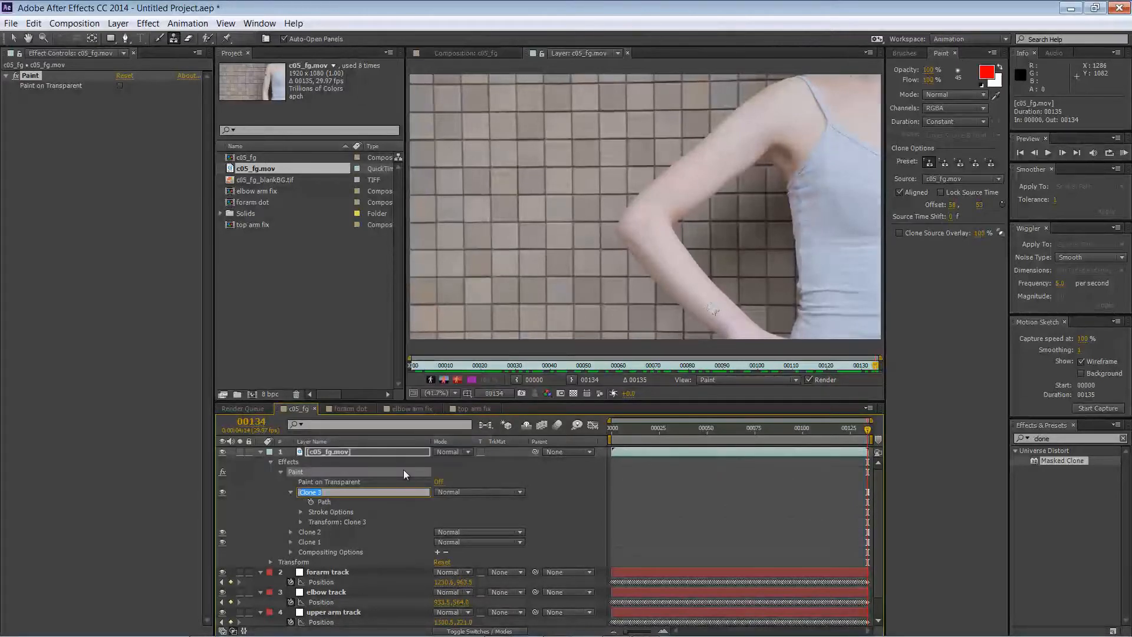
type("forearm paint")
- Rename the Clone 2 stroke as "elbow paint"
right_click(313, 534)
left_click(300, 533)
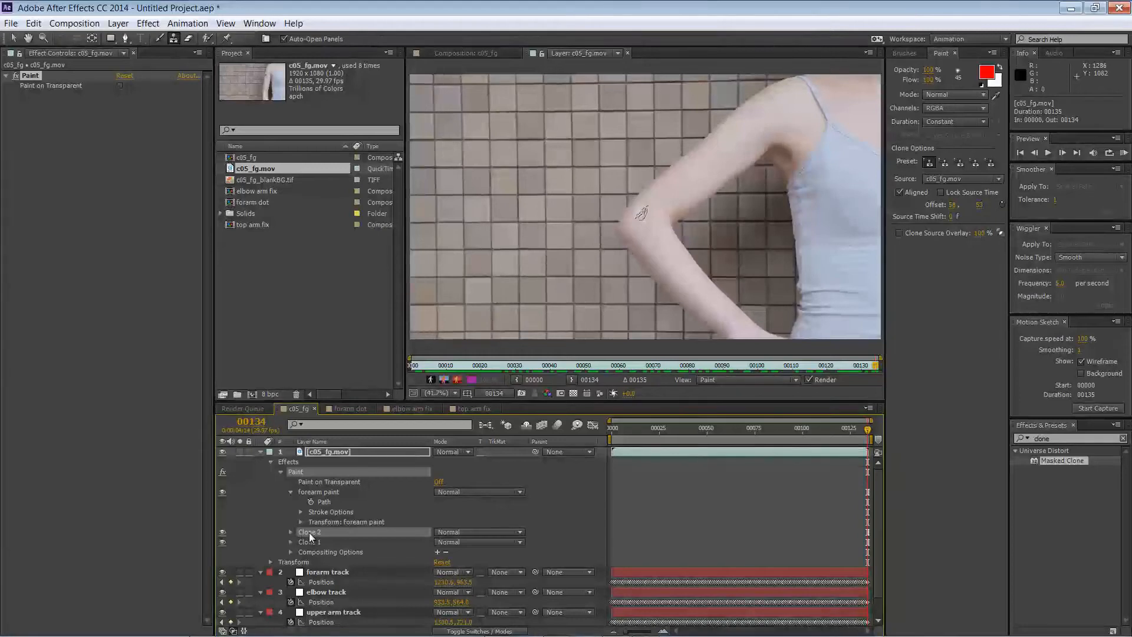
right_click(310, 536)
left_click(354, 479)
type("el")
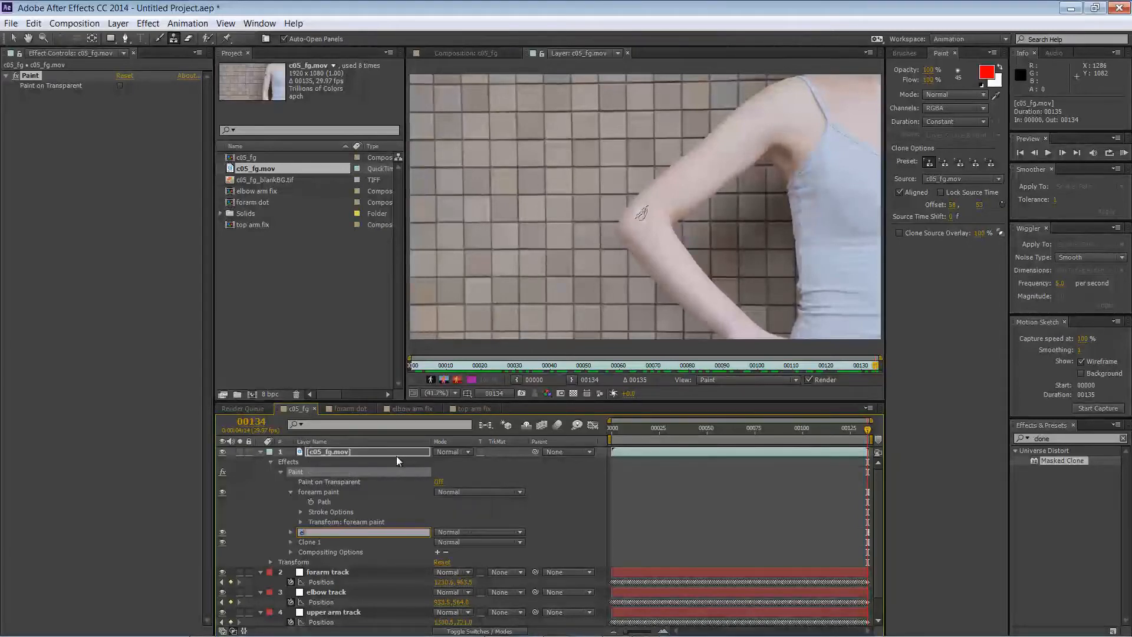
type("bow paint")
- Rename the Clone 1 stroke as "upper arm paint"
left_click(309, 542)
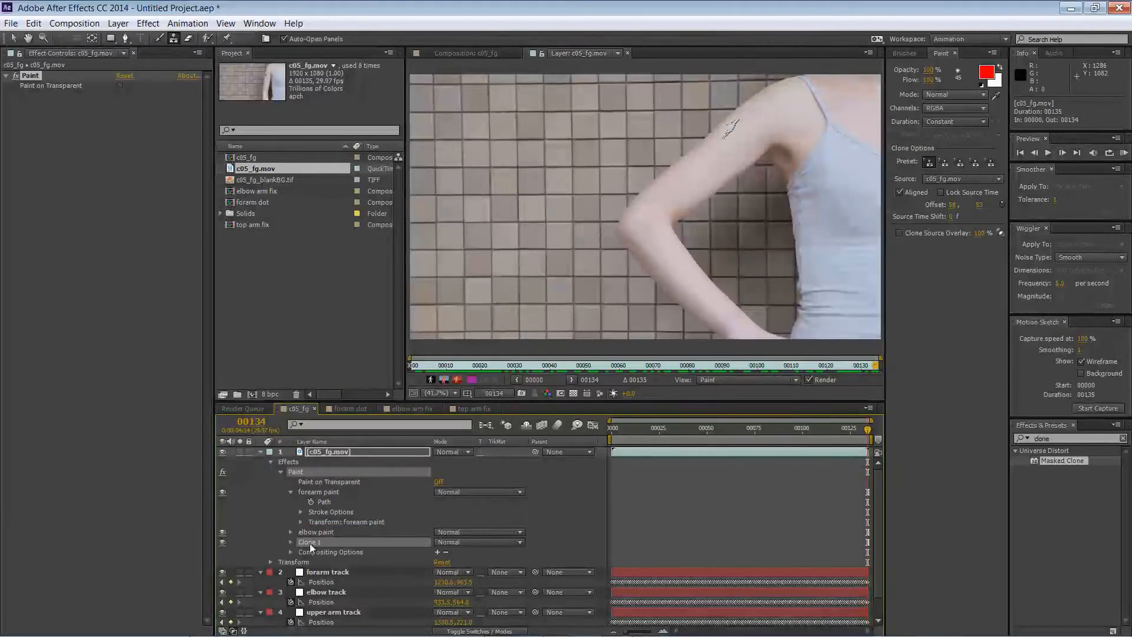
right_click(309, 543)
left_click(360, 495)
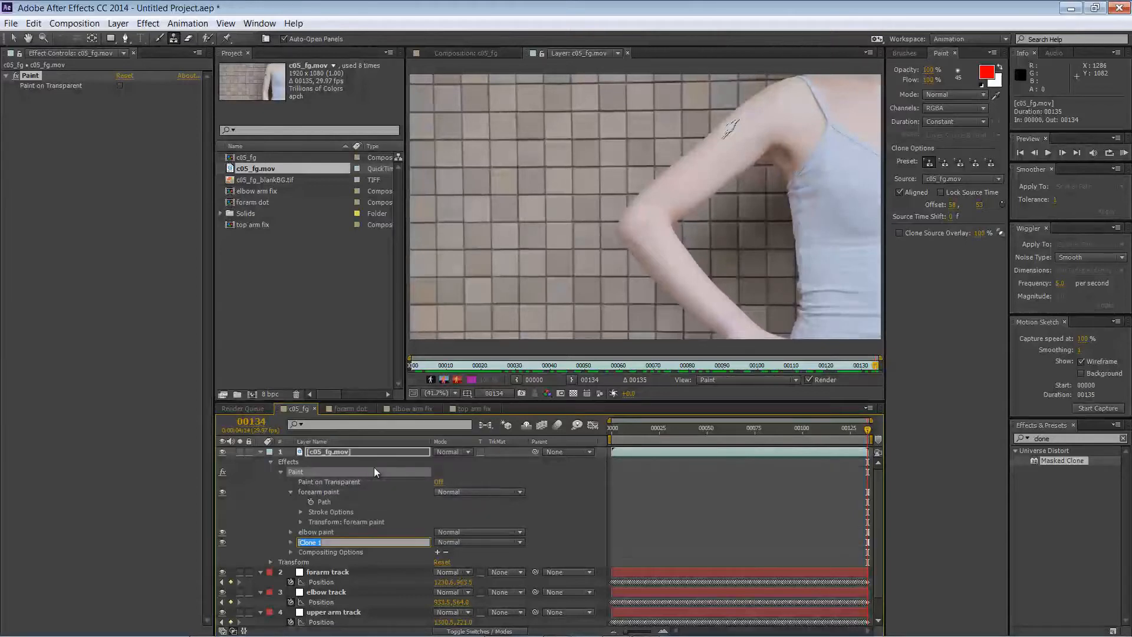
type("upper arm paint")
left_click(316, 527)
- Expand the elbow and upper arm paint strokes and reveal the forearm paint stroke's transform properties, selecting its Position
left_click(292, 542)
left_click(291, 532)
left_click(301, 512)
scroll(302, 517, "down", 1)
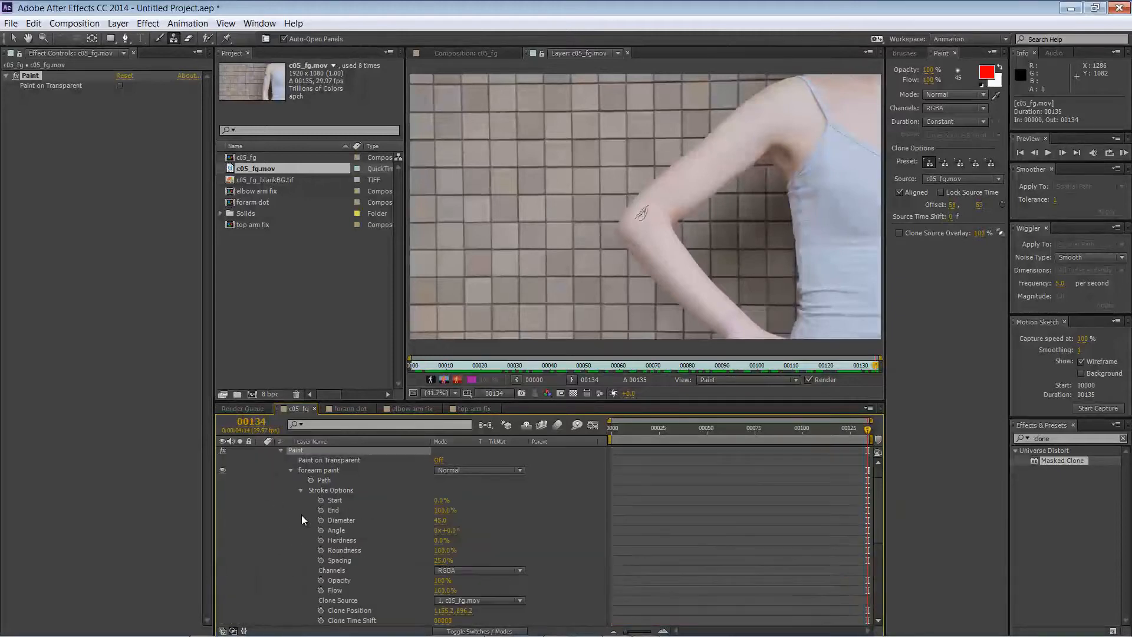
left_click(301, 490)
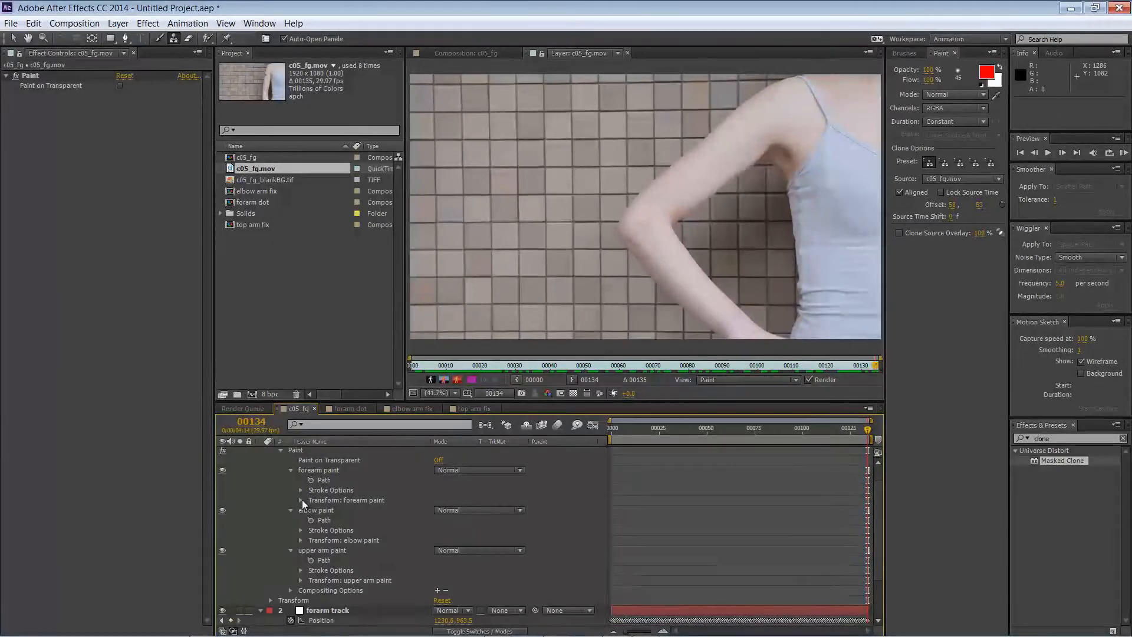
left_click(300, 500)
left_click(340, 540)
left_click(364, 521)
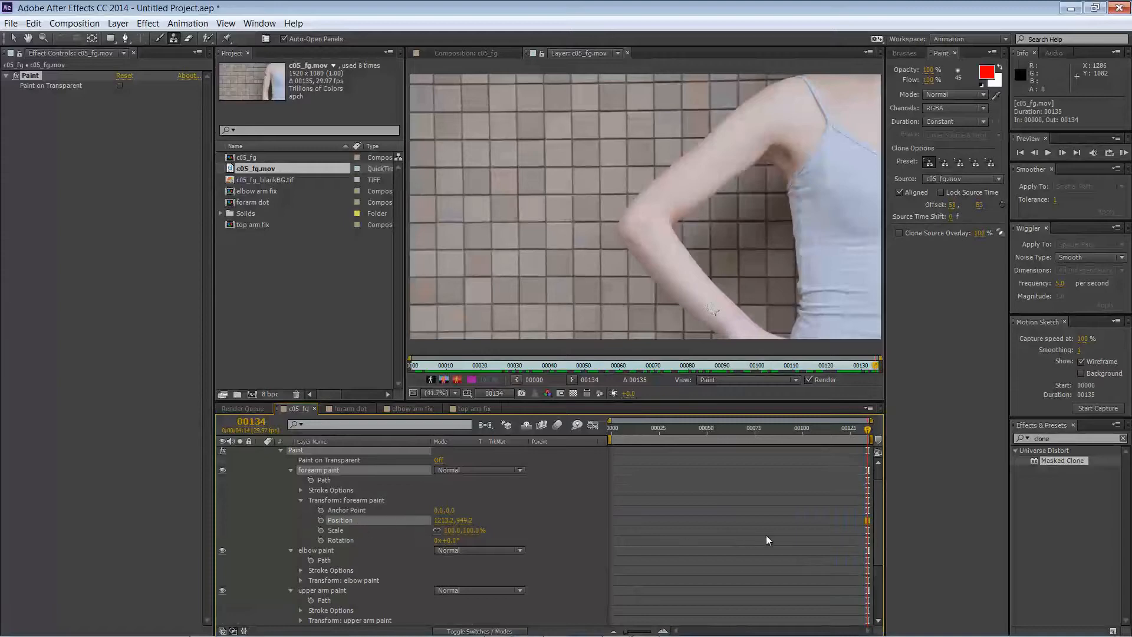
- Copy the forarm track null's Position keyframes and paste them onto the forearm paint stroke's Position at frame 0
scroll(869, 580, "down", 3)
scroll(872, 492, "up", 4)
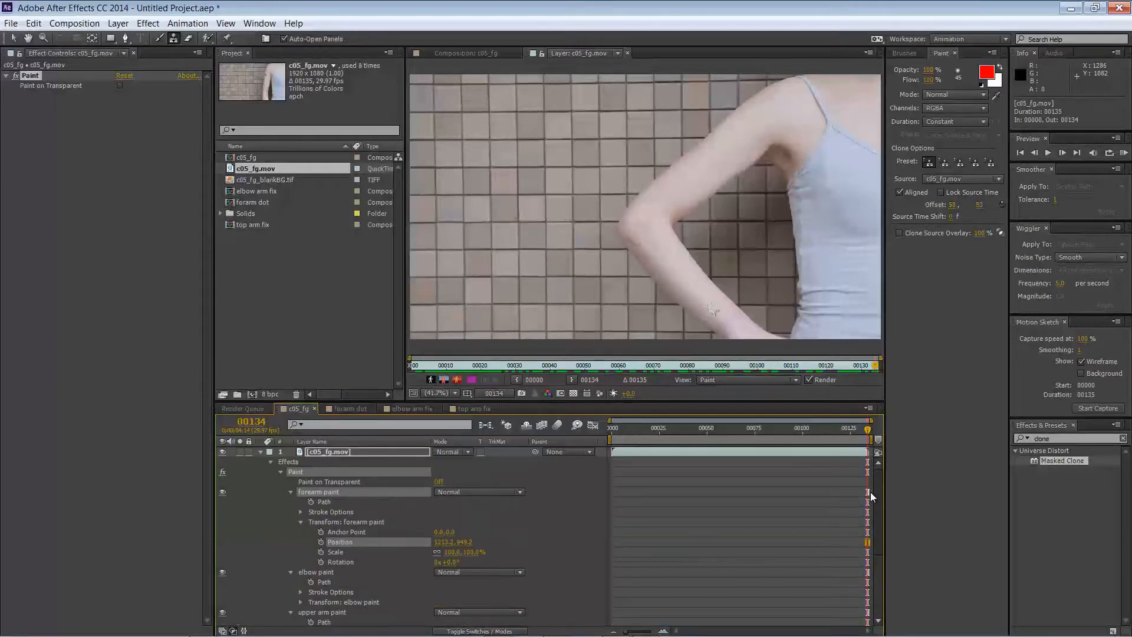
scroll(871, 497, "down", 5)
left_click(322, 560)
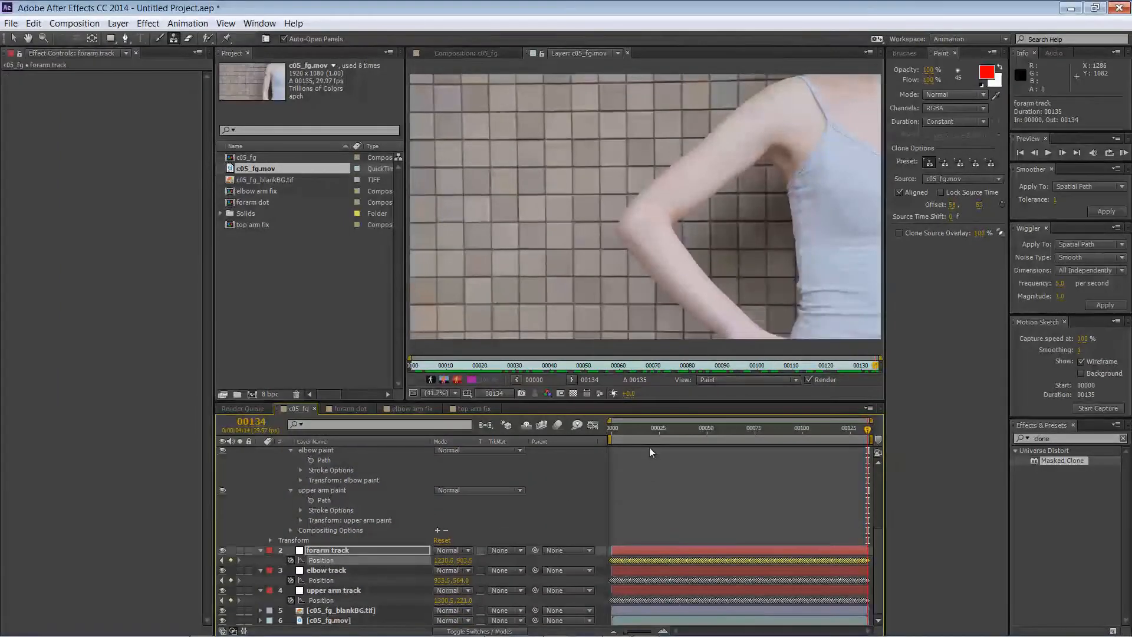
key("Home")
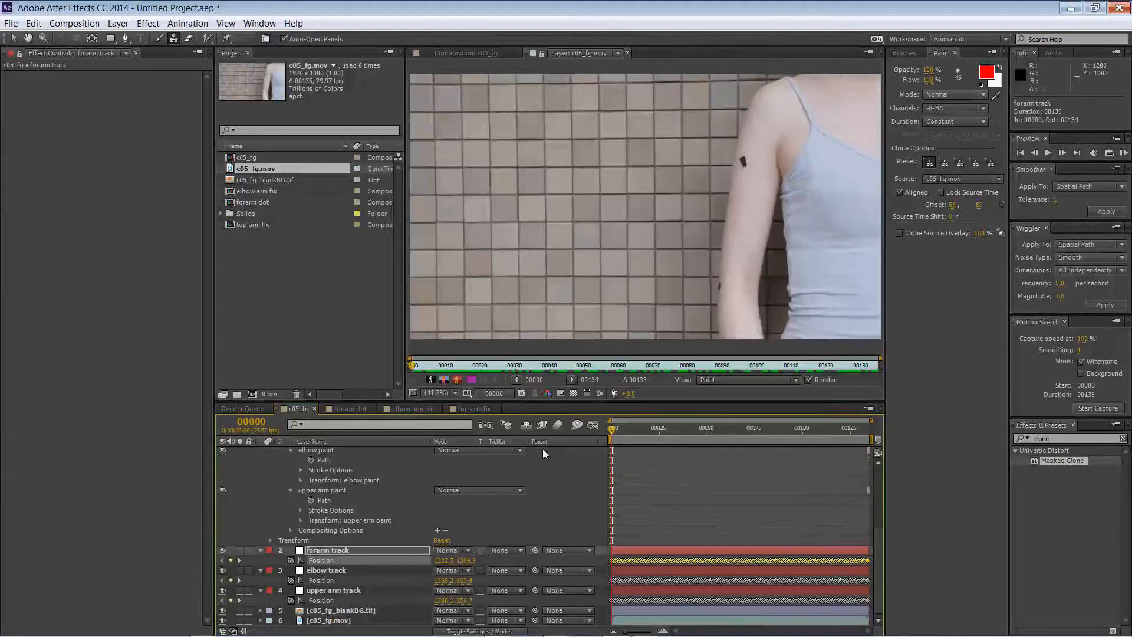
key("ctrl+c")
left_click_drag(880, 565, 879, 477)
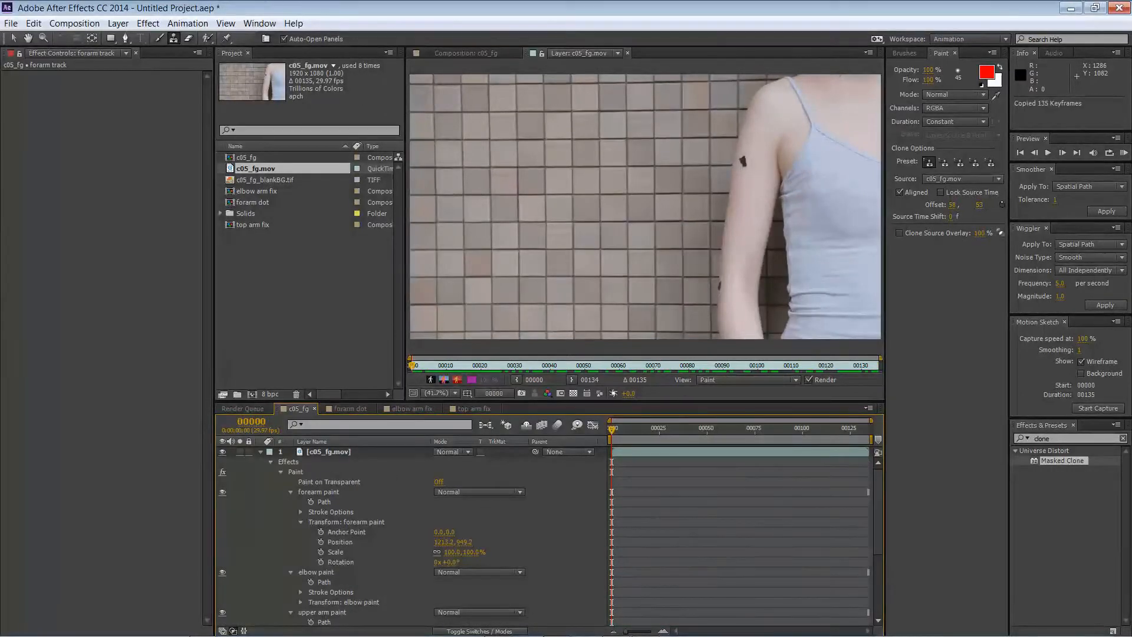
scroll(881, 508, "down", 4)
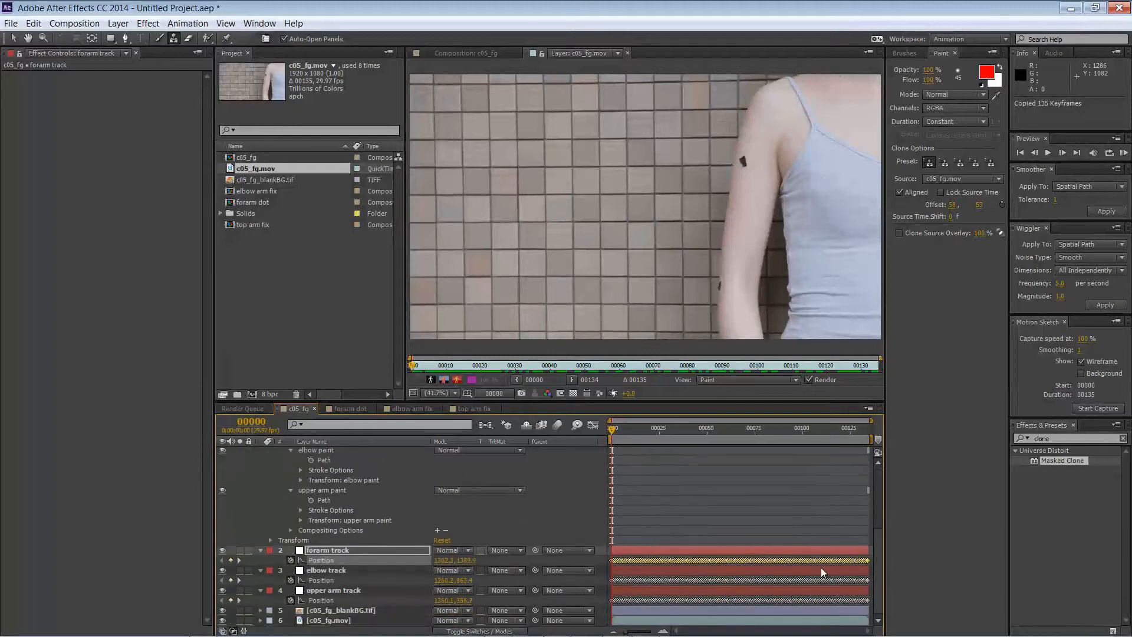
left_click(336, 561)
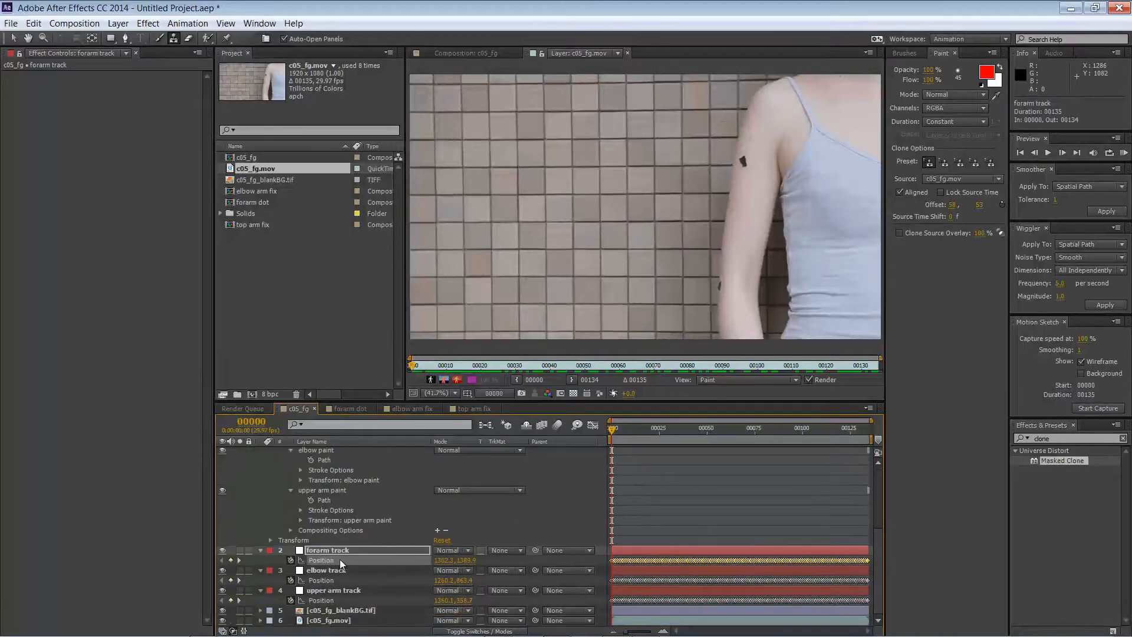
key("ctrl+c")
scroll(880, 504, "up", 4)
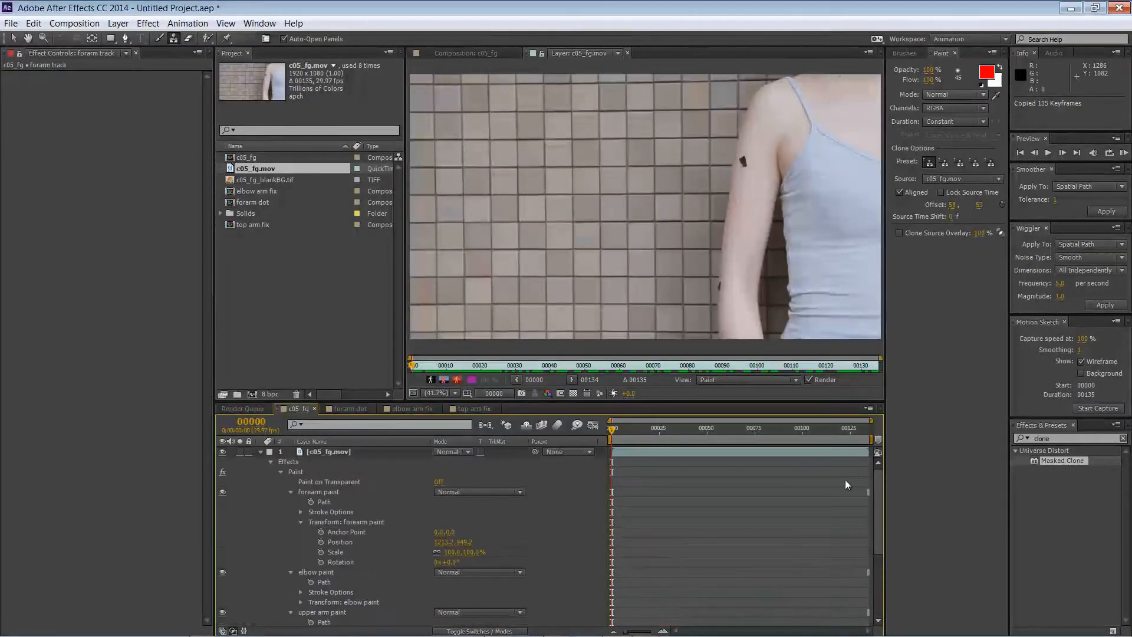
left_click(343, 541)
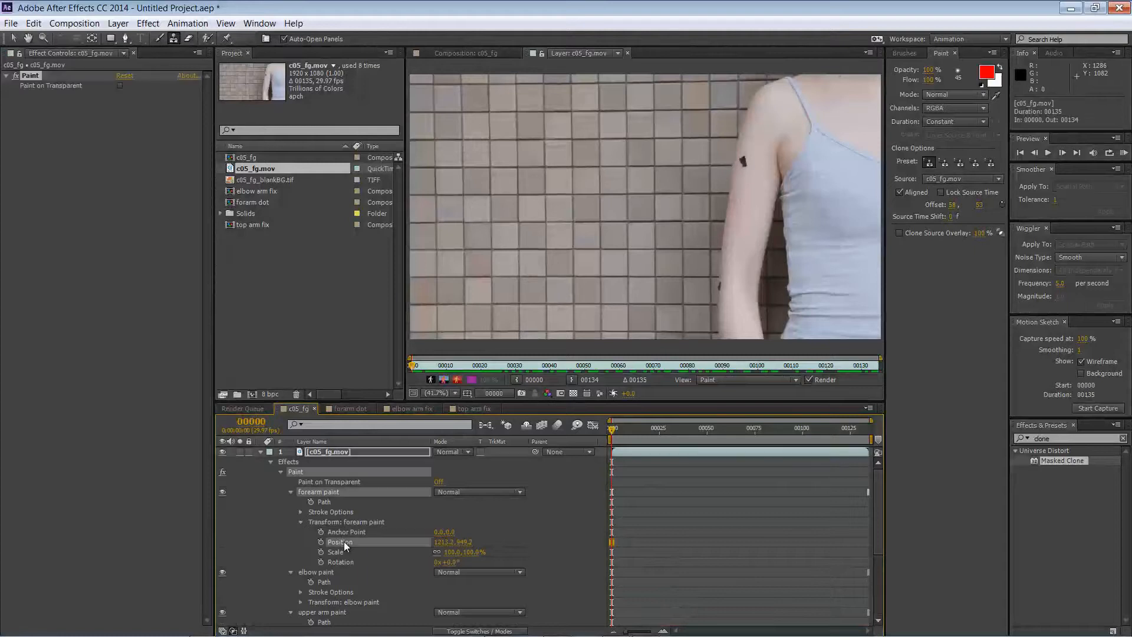
key("ctrl+v")
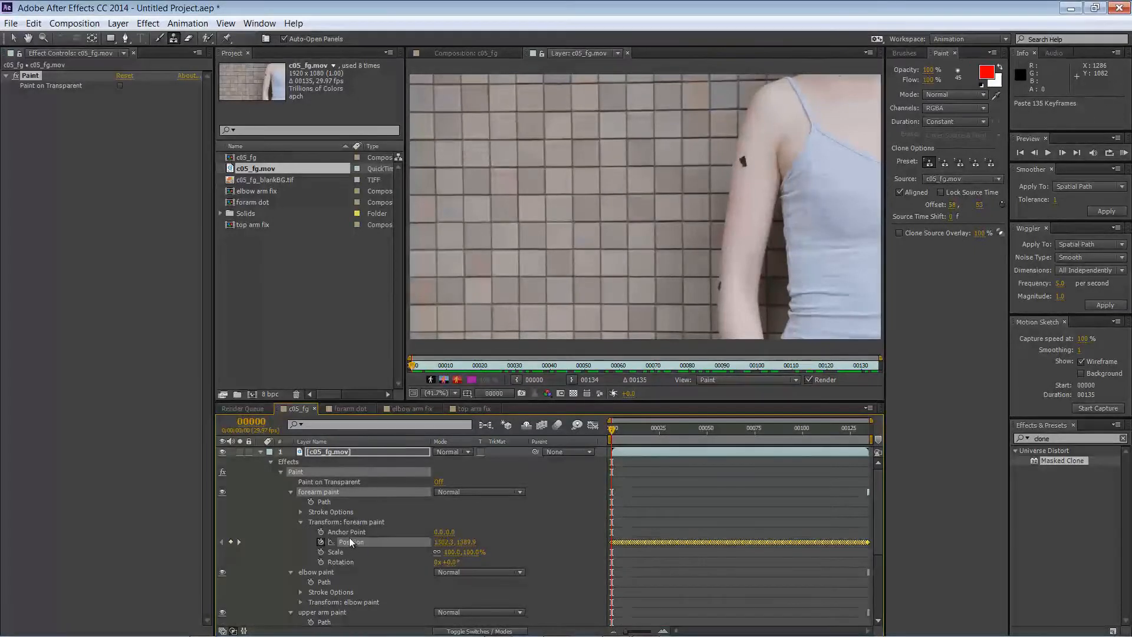
- Extend the forearm, upper arm and elbow paint strokes back to frame 0 and scrub through the shot to check them
left_click_drag(621, 430, 885, 422)
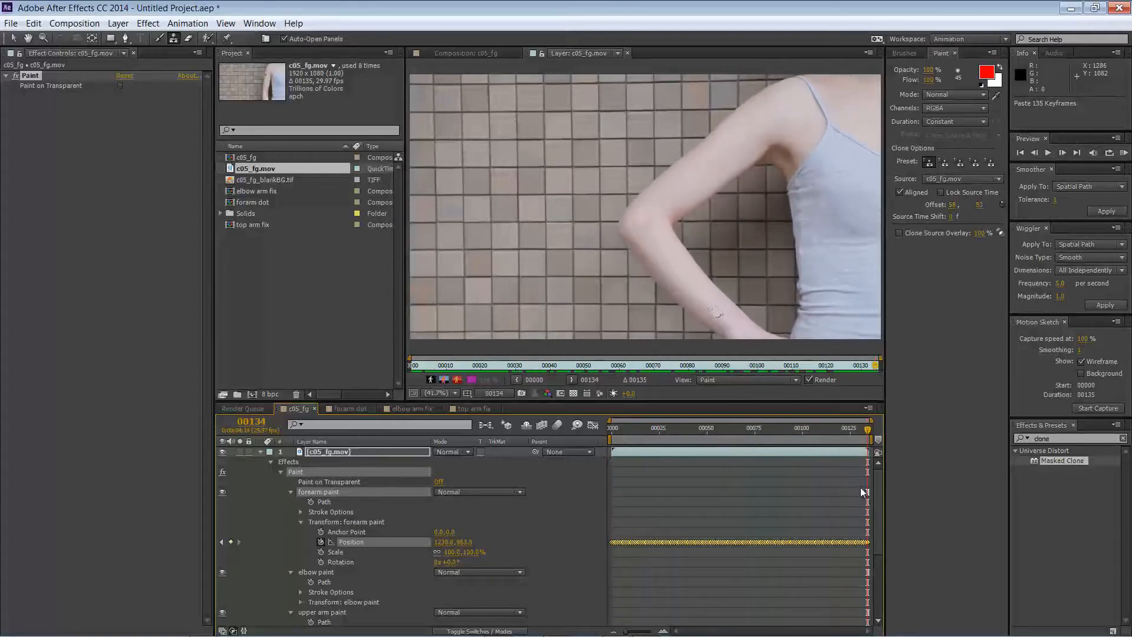
left_click_drag(864, 491, 611, 500)
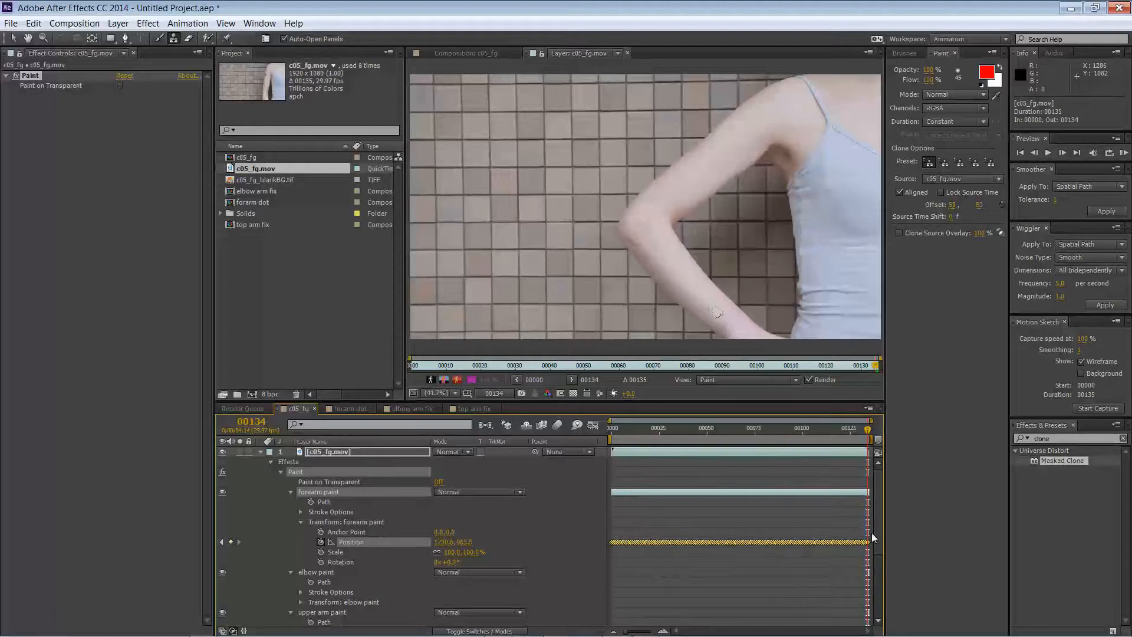
mouse_move(874, 538)
left_mouse_down()
mouse_move(875, 568)
mouse_move(877, 541)
mouse_move(860, 555)
mouse_move(613, 557)
left_mouse_up()
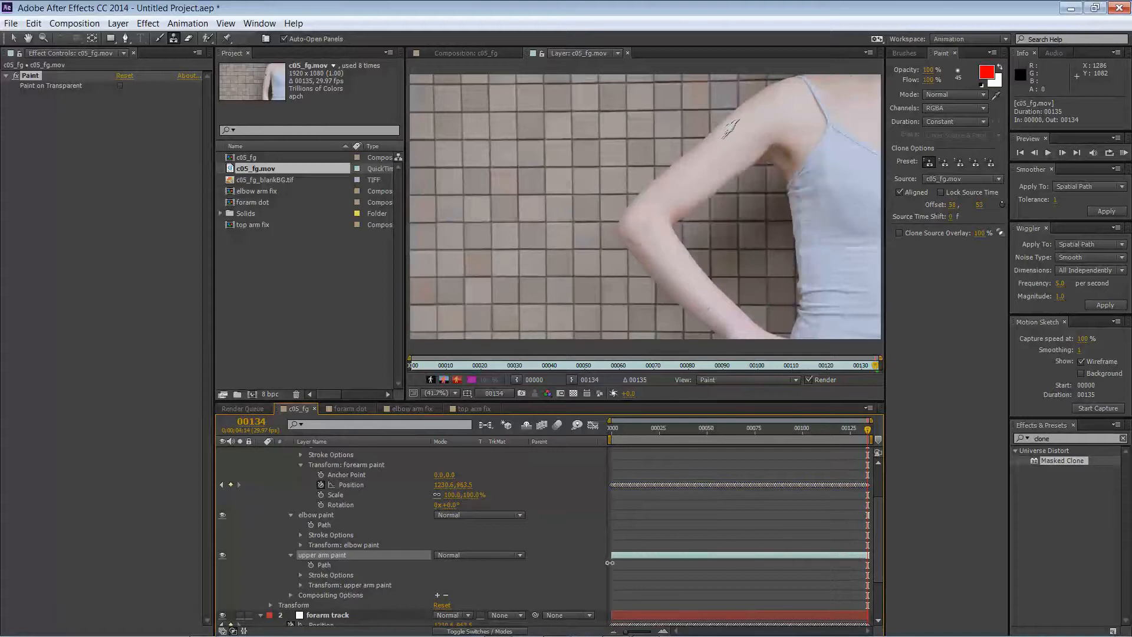
scroll(874, 557, "down", 1)
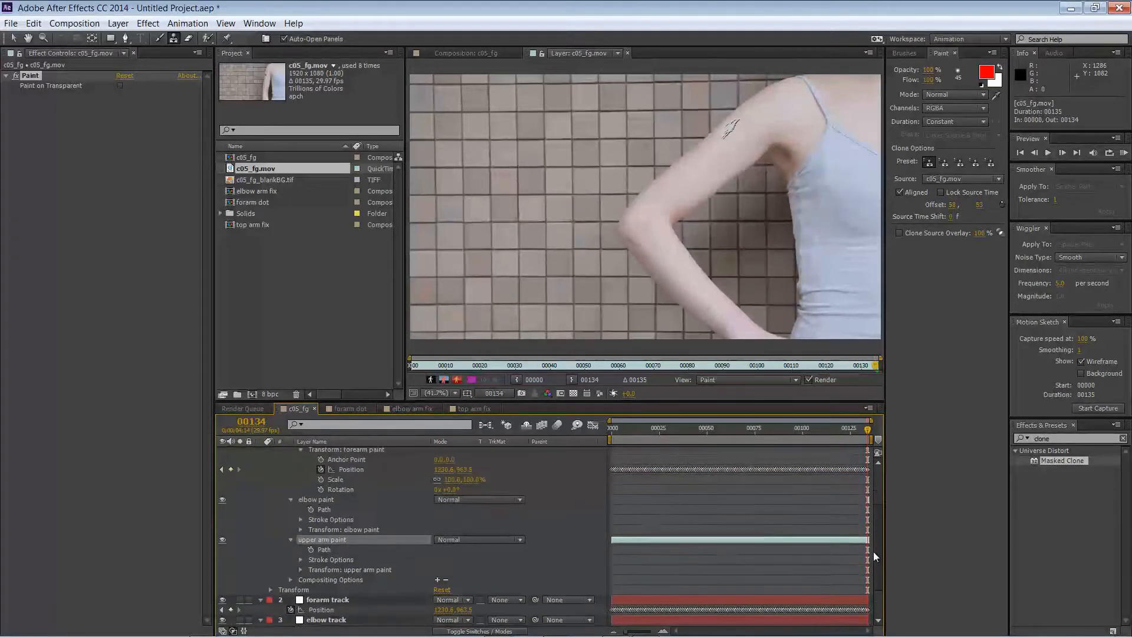
scroll(873, 554, "down", 3)
scroll(870, 530, "up", 7)
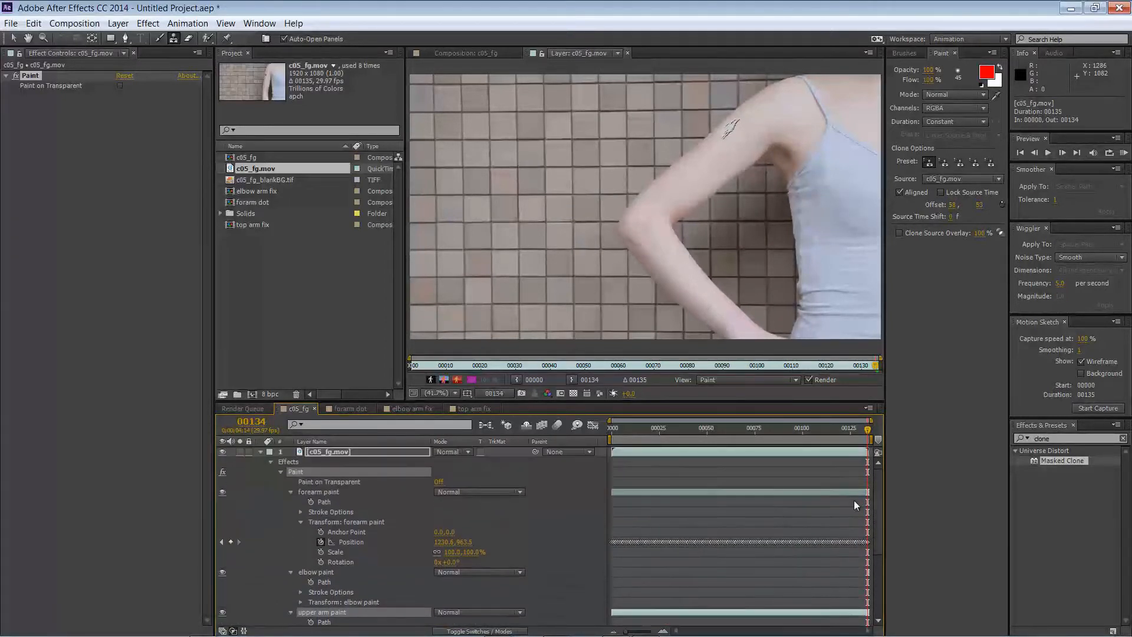
left_click_drag(873, 429, 848, 429)
left_click_drag(866, 572, 614, 575)
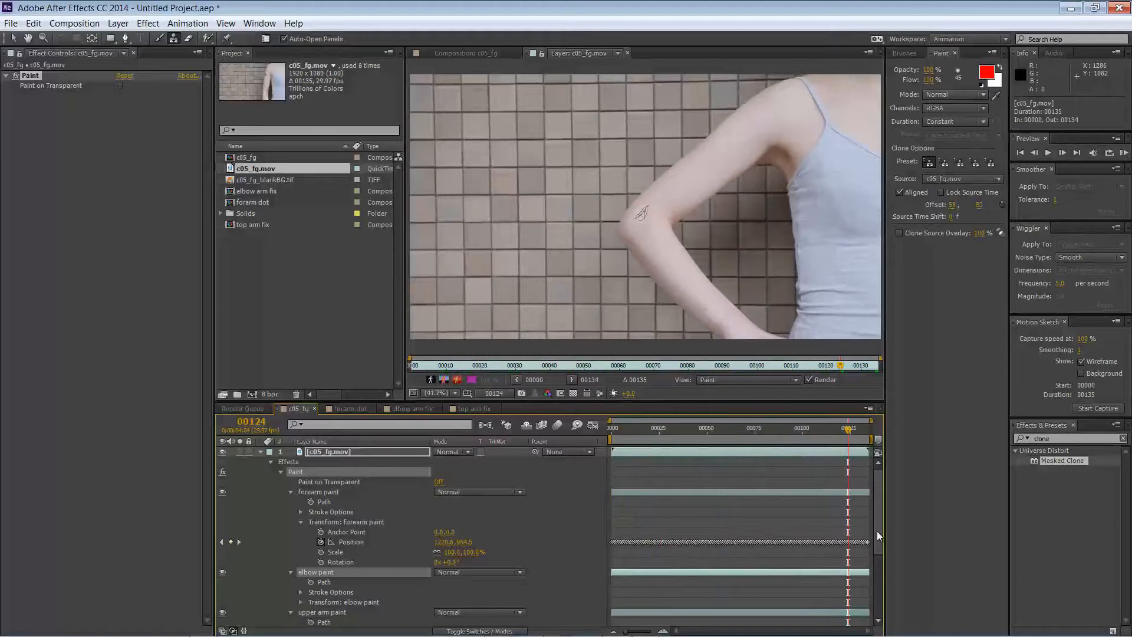
left_click_drag(848, 428, 674, 435)
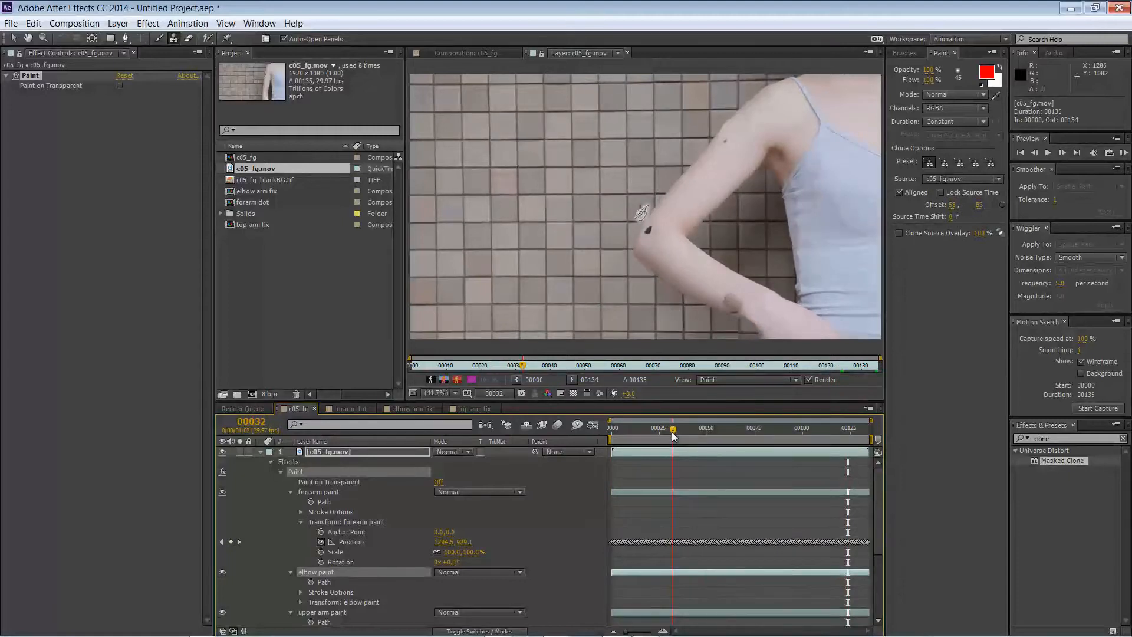
left_click_drag(673, 435, 865, 482)
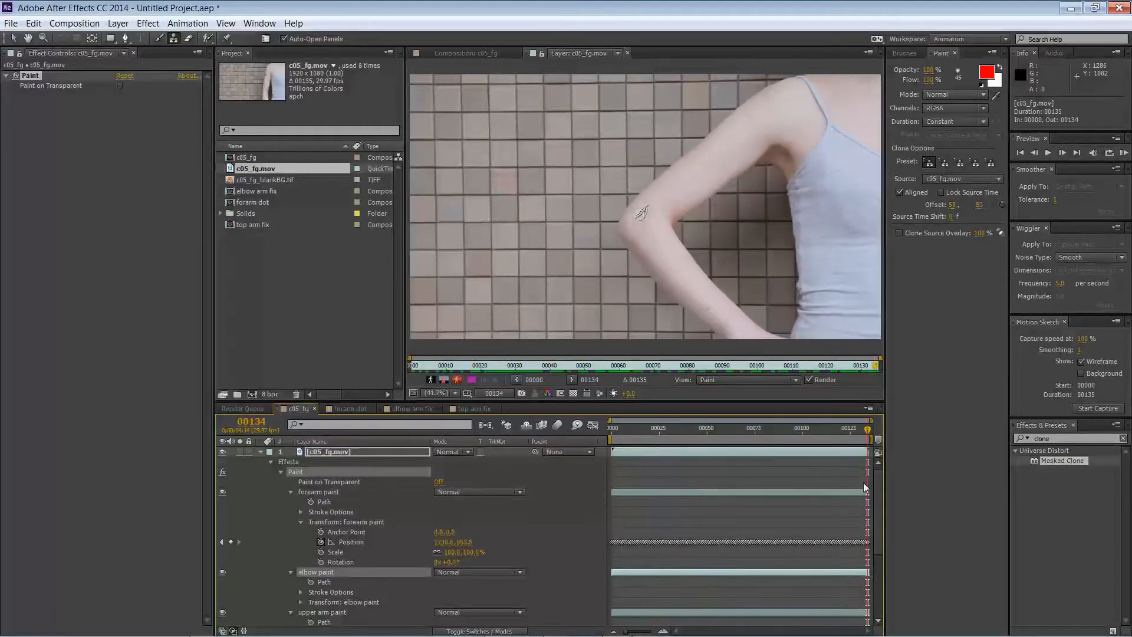
- Copy the elbow track null's Position keyframes and paste them onto the elbow paint stroke's Position at frame 0
left_click_drag(879, 521, 875, 594)
left_click(331, 579)
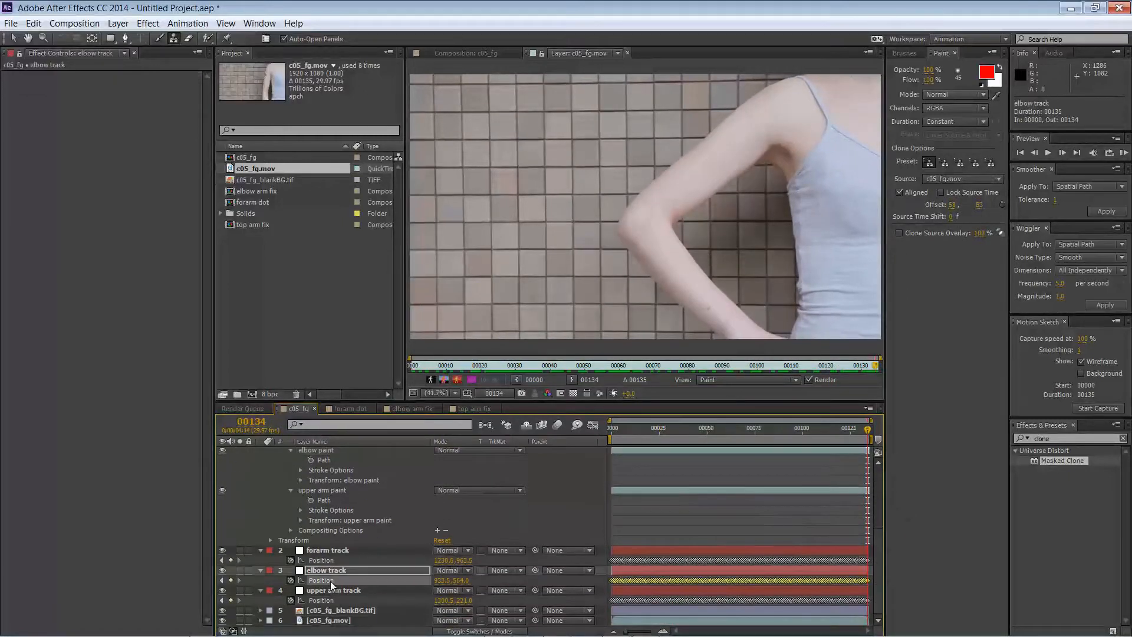
key("ctrl+c")
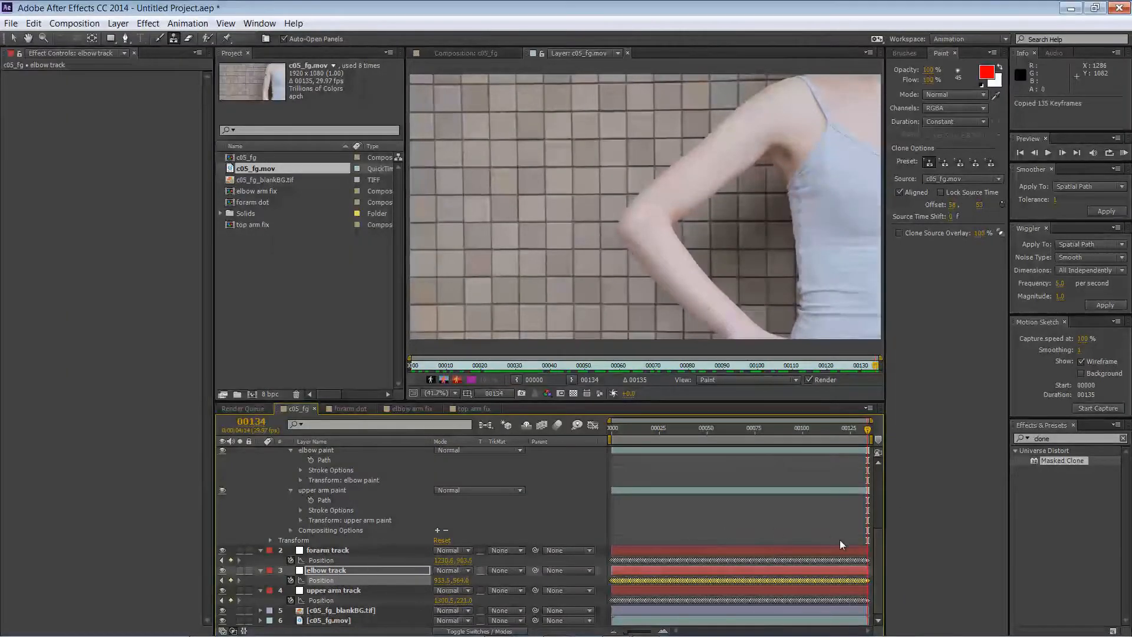
scroll(839, 539, "up", 3)
left_click_drag(885, 509, 886, 514)
left_click(319, 505)
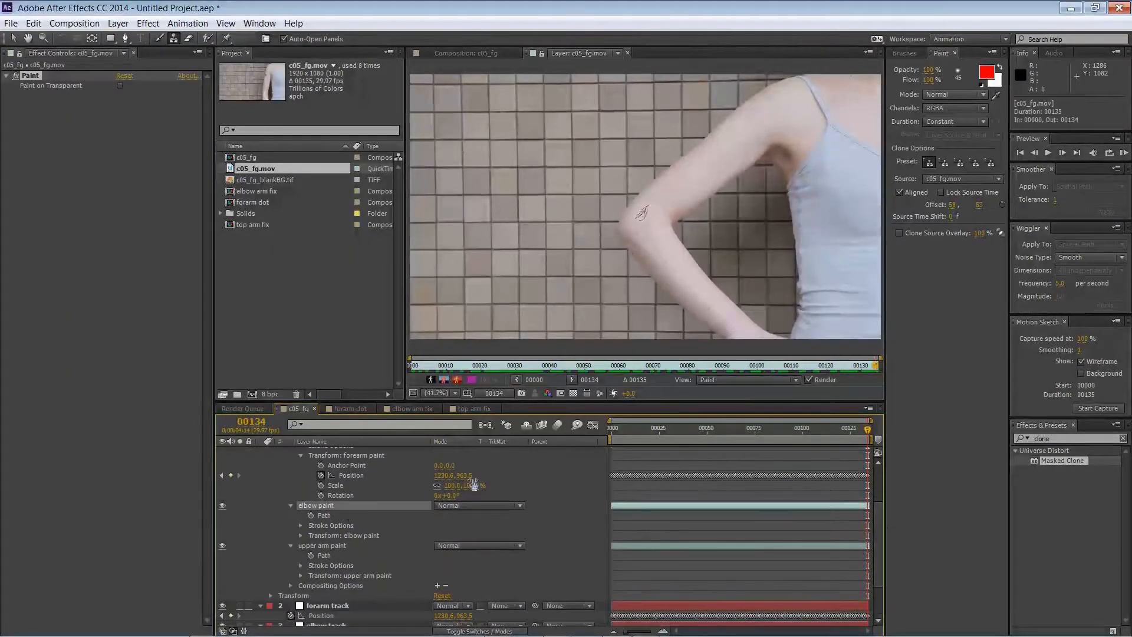
left_click_drag(619, 429, 589, 432)
left_click(300, 525)
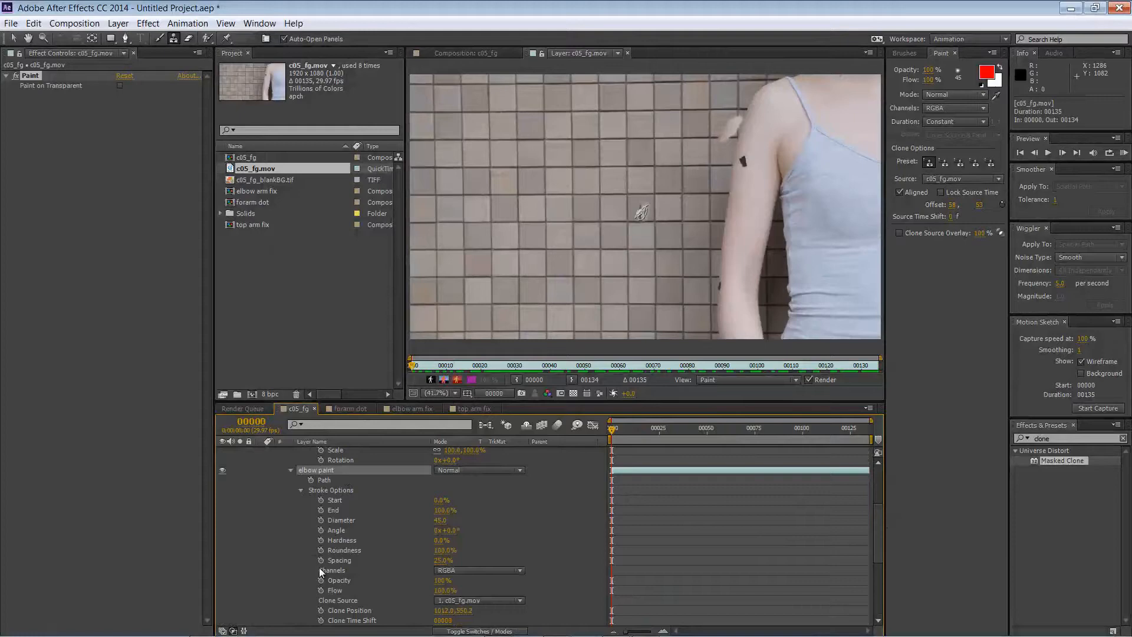
left_click(301, 491)
left_click(301, 500)
left_click(349, 520)
key("ctrl+v")
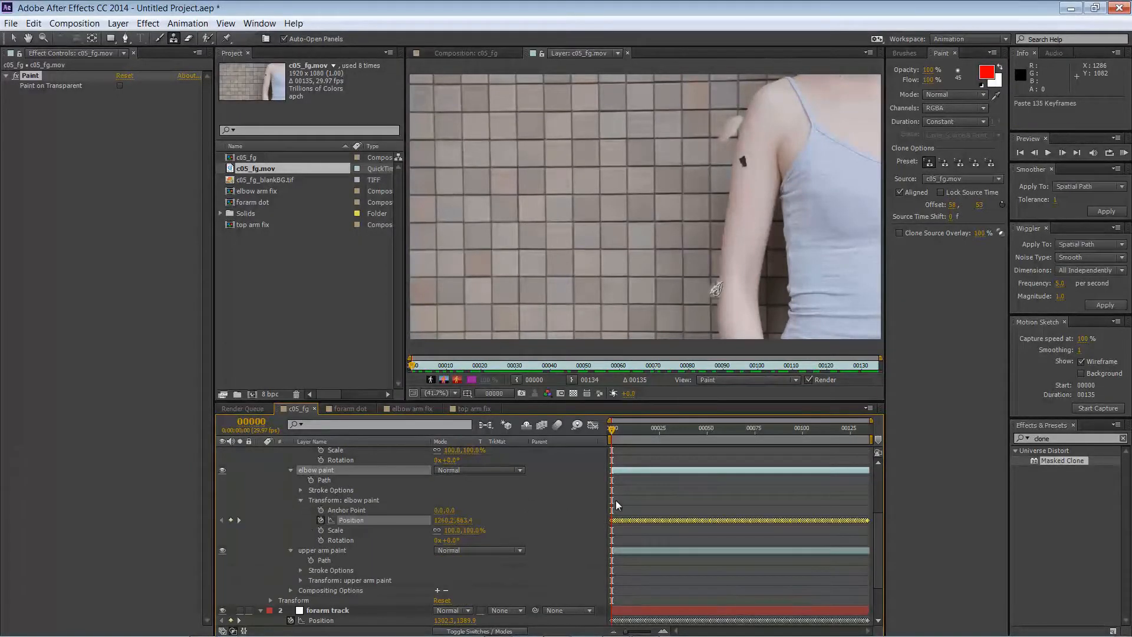
- Copy the upper arm track null's Position keyframes and paste them onto the upper arm paint stroke's Position at frame 0
left_click_drag(877, 554, 877, 580)
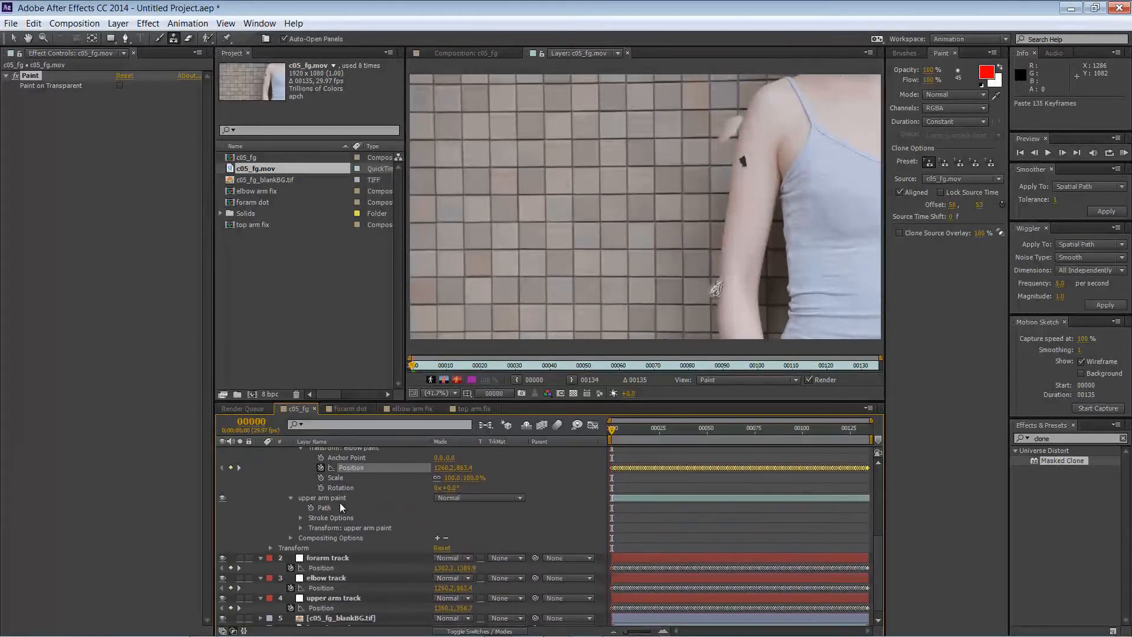
left_click(322, 608)
key("ctrl+c")
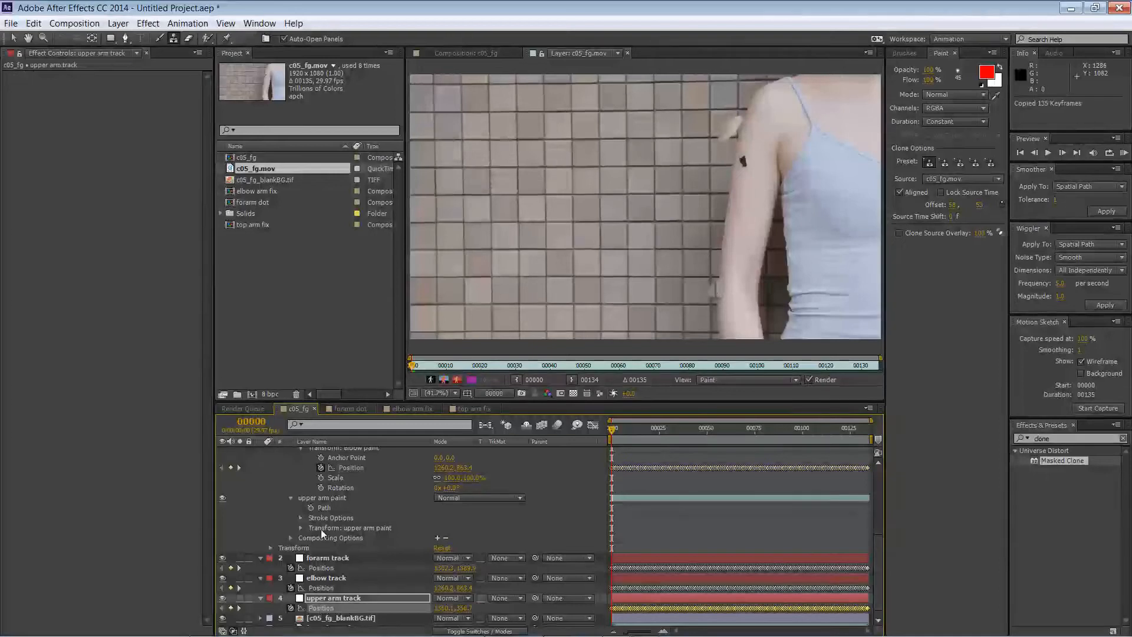
left_click(302, 521)
left_click(301, 520)
left_click(300, 520)
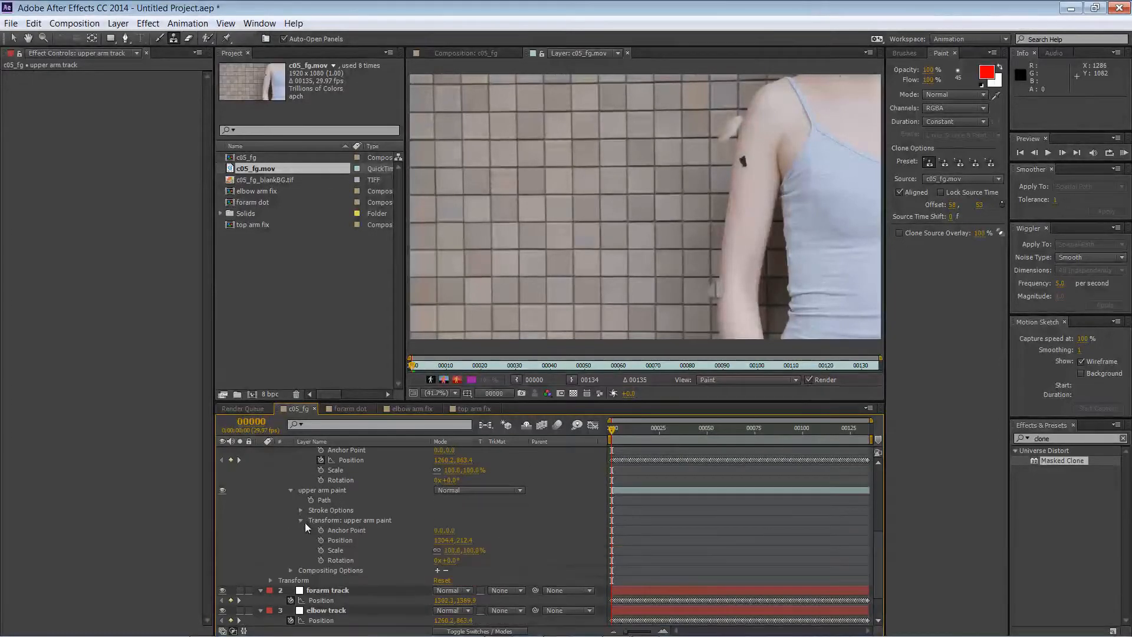
key("ctrl+v")
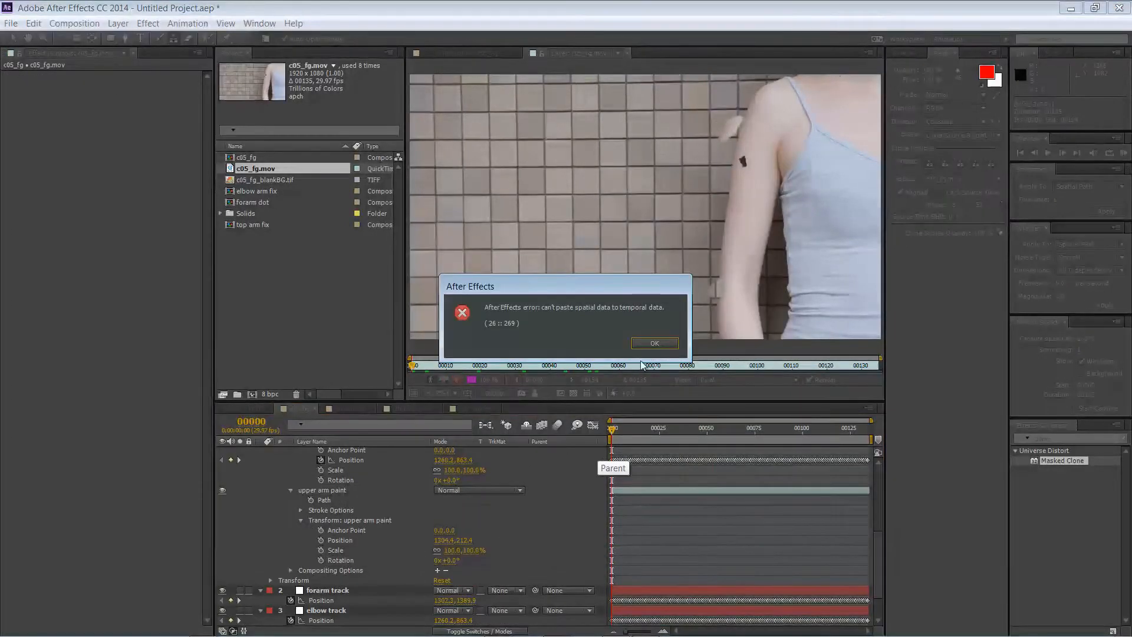
left_click(652, 337)
left_click(366, 541)
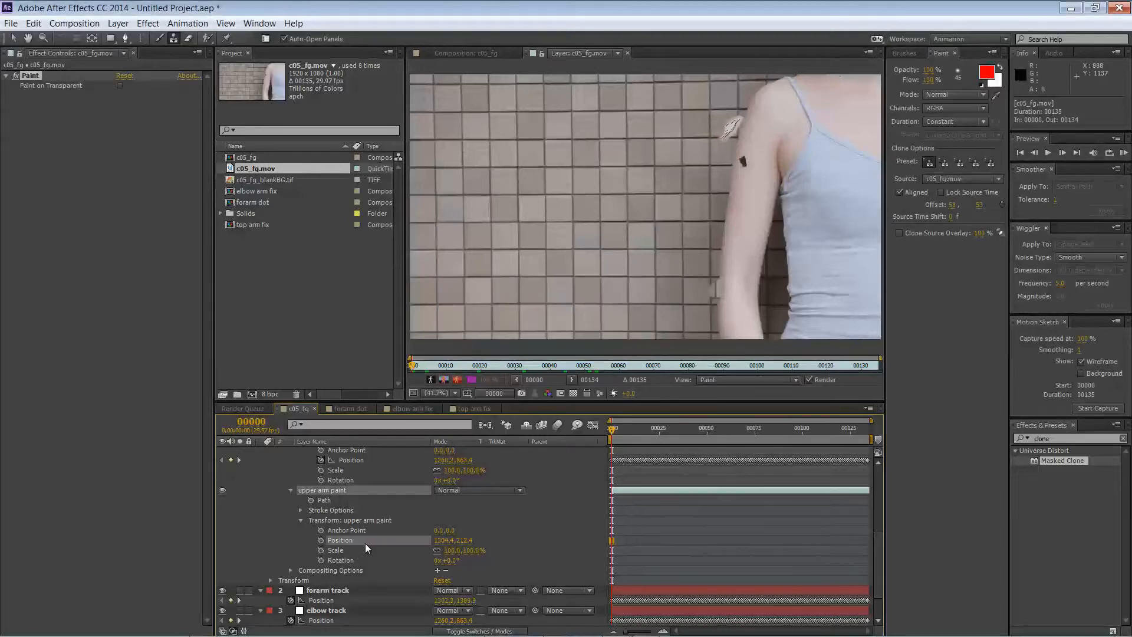
key("ctrl+v")
- At frame 134, scale the forearm paint stroke to 132% and set its Anchor Point to 11.0, 12.0
left_click_drag(878, 591, 875, 458)
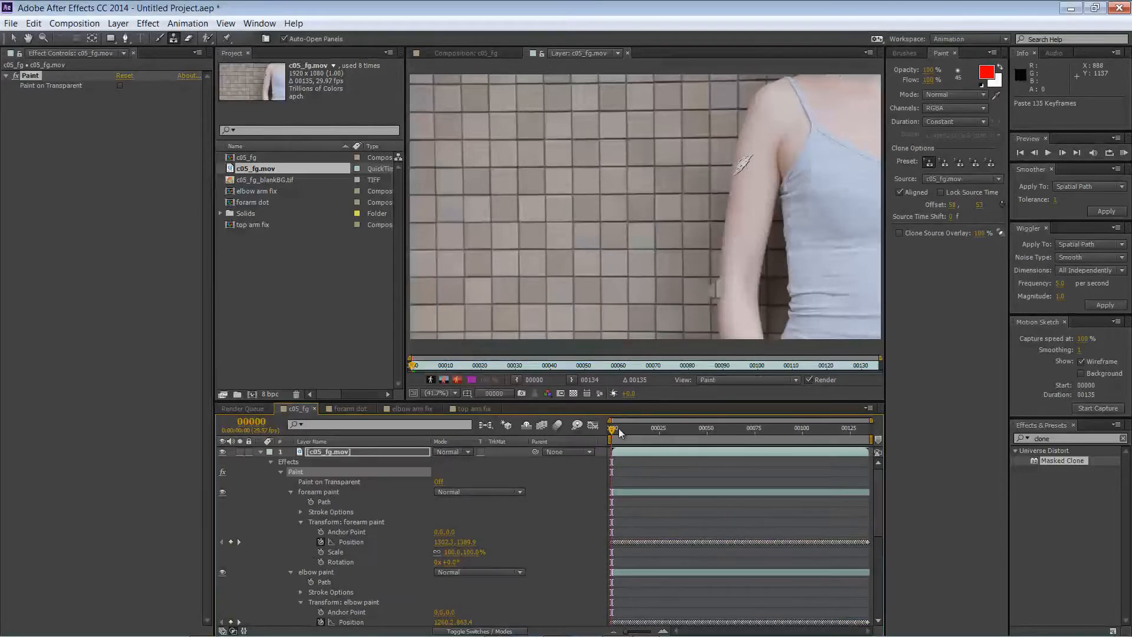
left_click_drag(618, 428, 909, 426)
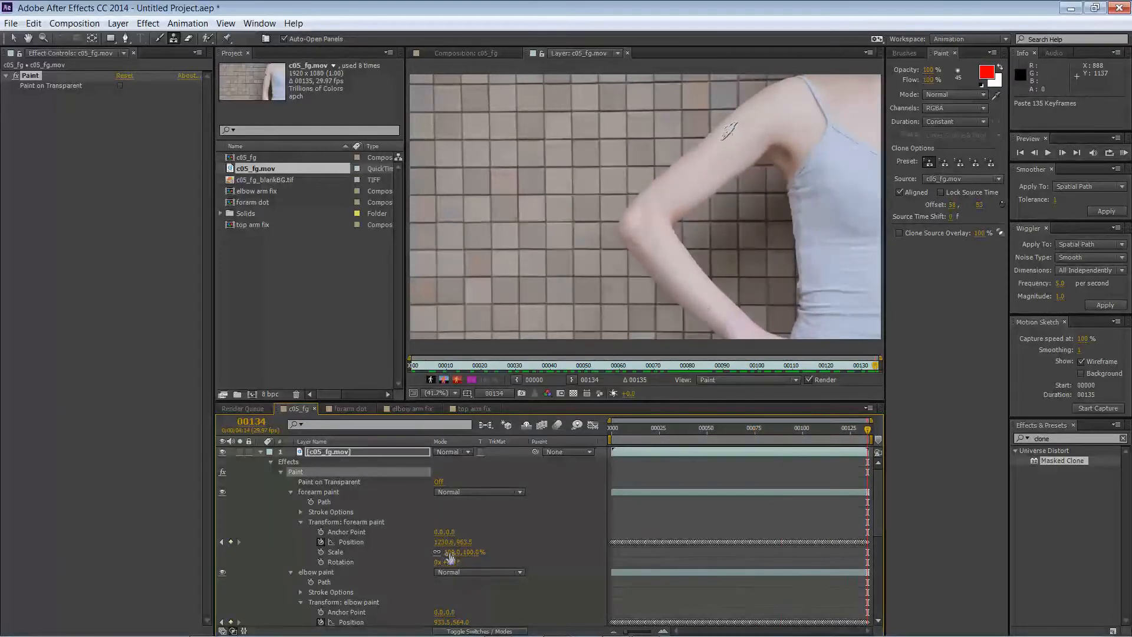
left_click_drag(452, 552, 472, 549)
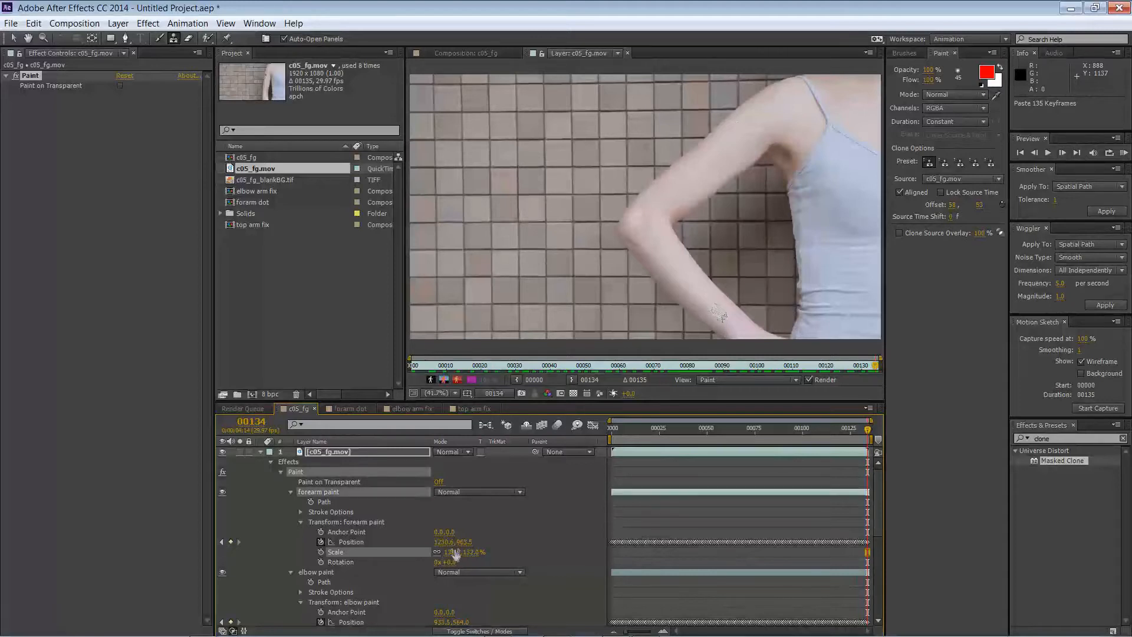
left_click_drag(443, 532, 463, 533)
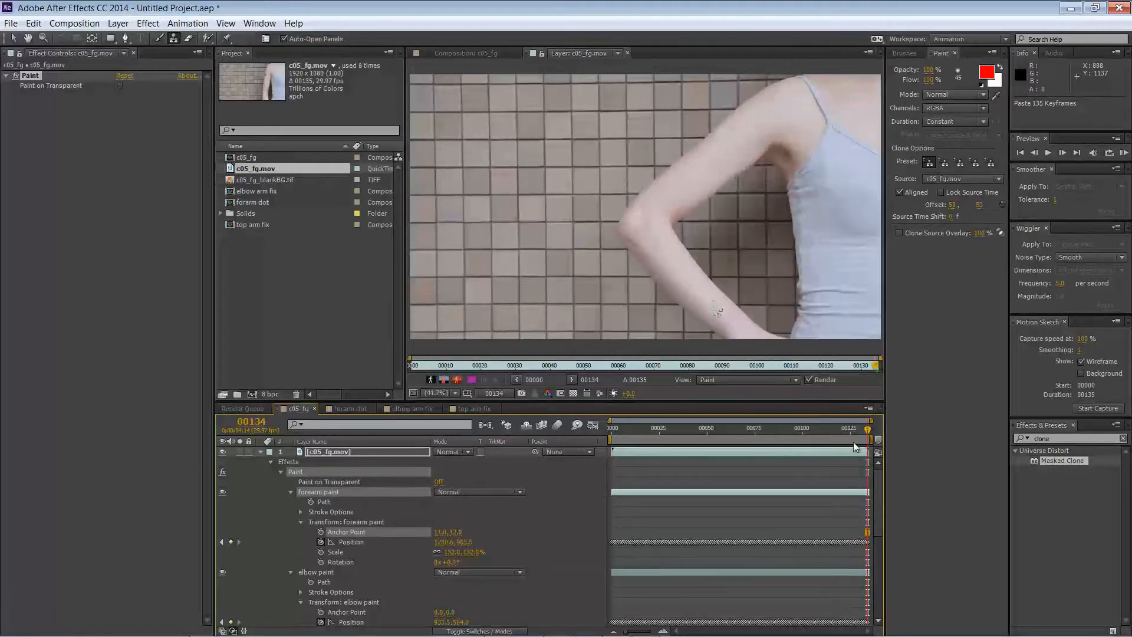
- Reveal the forearm paint's stroke options and start keyframing its Clone Position at frame 134
left_click_drag(852, 428, 729, 424)
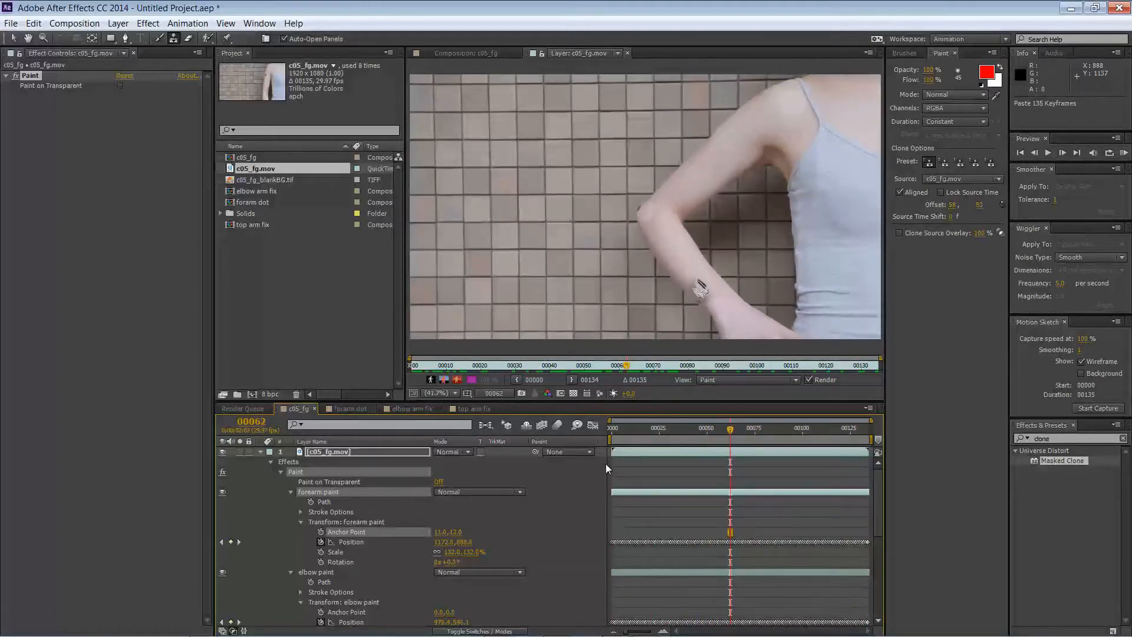
key("End")
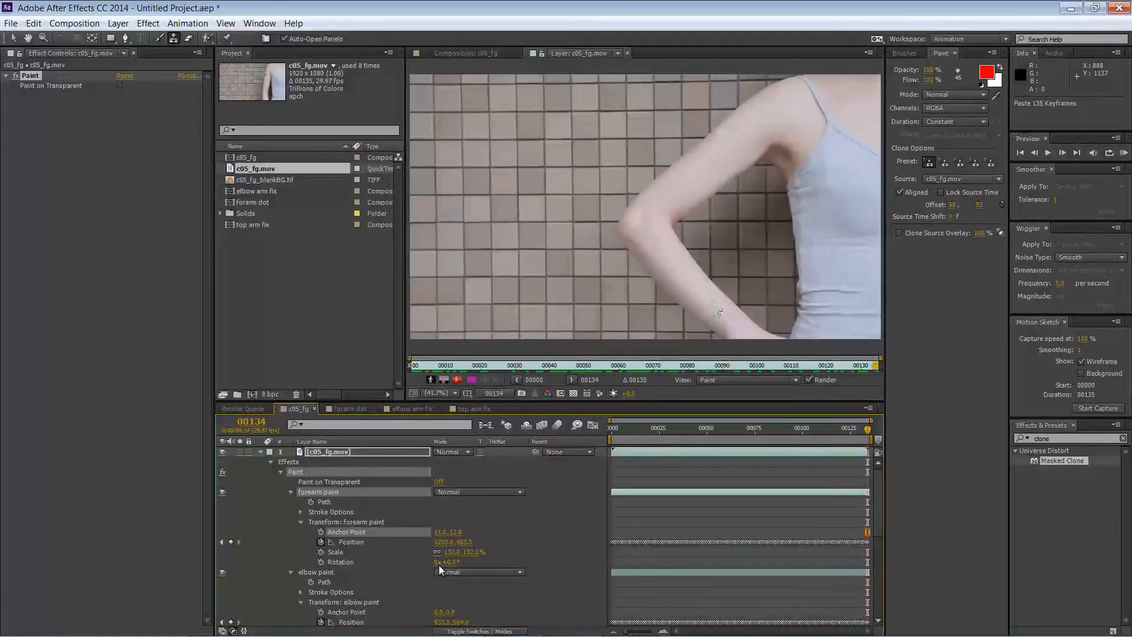
left_click(300, 512)
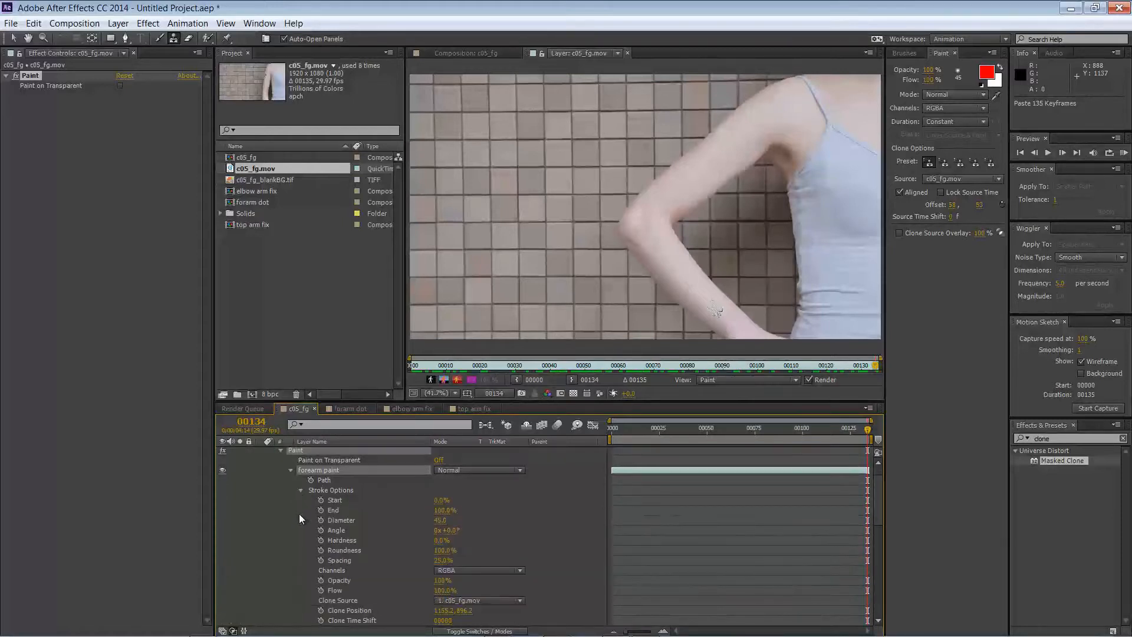
left_click_drag(875, 525, 876, 512)
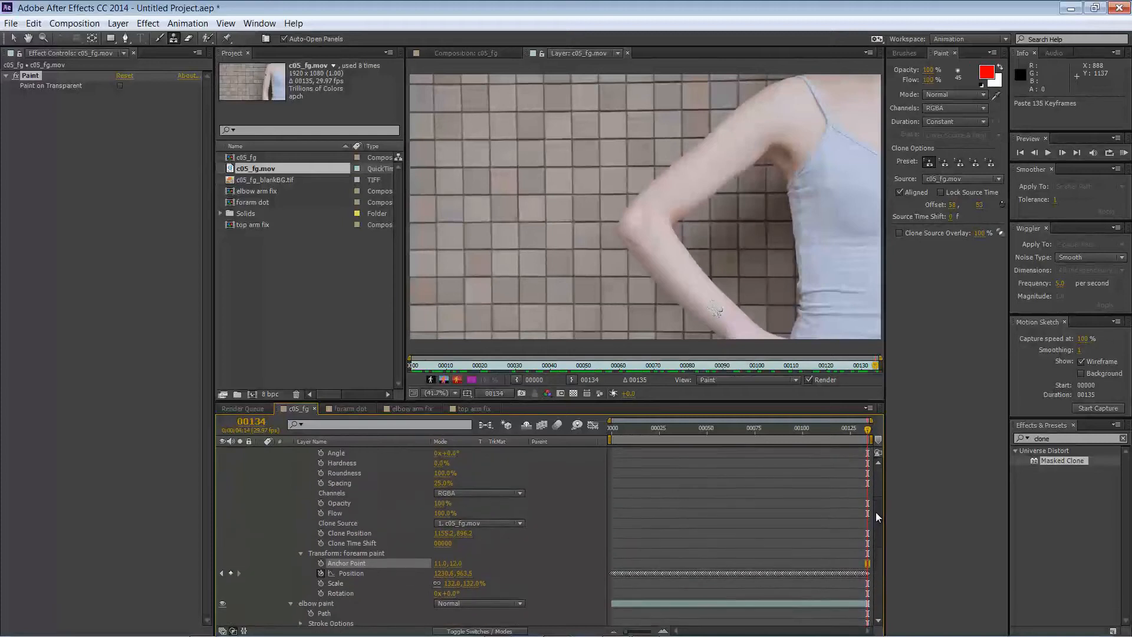
left_click(320, 533)
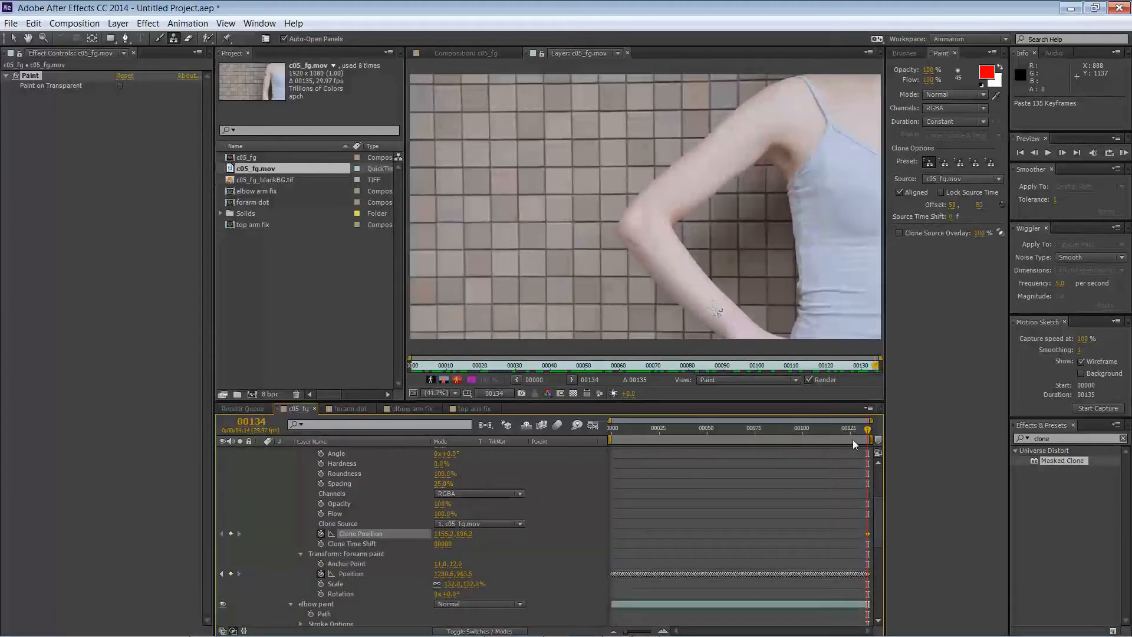
- At frame 78, keyframe the forearm paint's Clone Position at 1117.2, 893.2, then deselect the stroke using the Selection tool
mouse_move(865, 435)
left_mouse_down()
mouse_move(603, 450)
mouse_move(847, 464)
mouse_move(758, 461)
left_mouse_up()
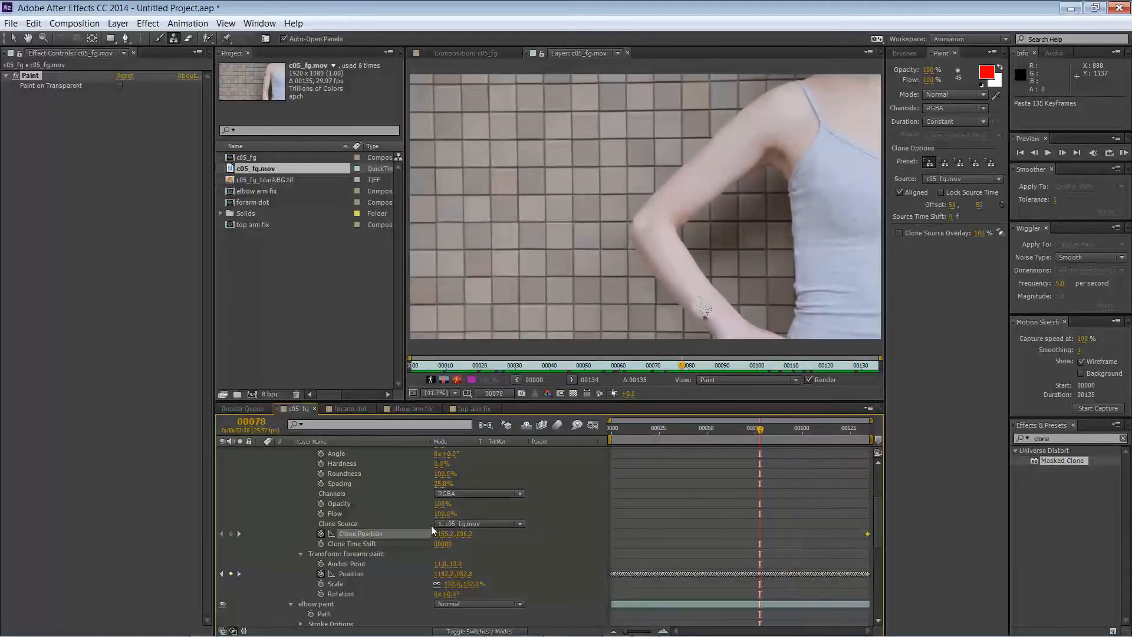
mouse_move(439, 533)
left_mouse_down()
mouse_move(471, 532)
mouse_move(417, 540)
left_mouse_up()
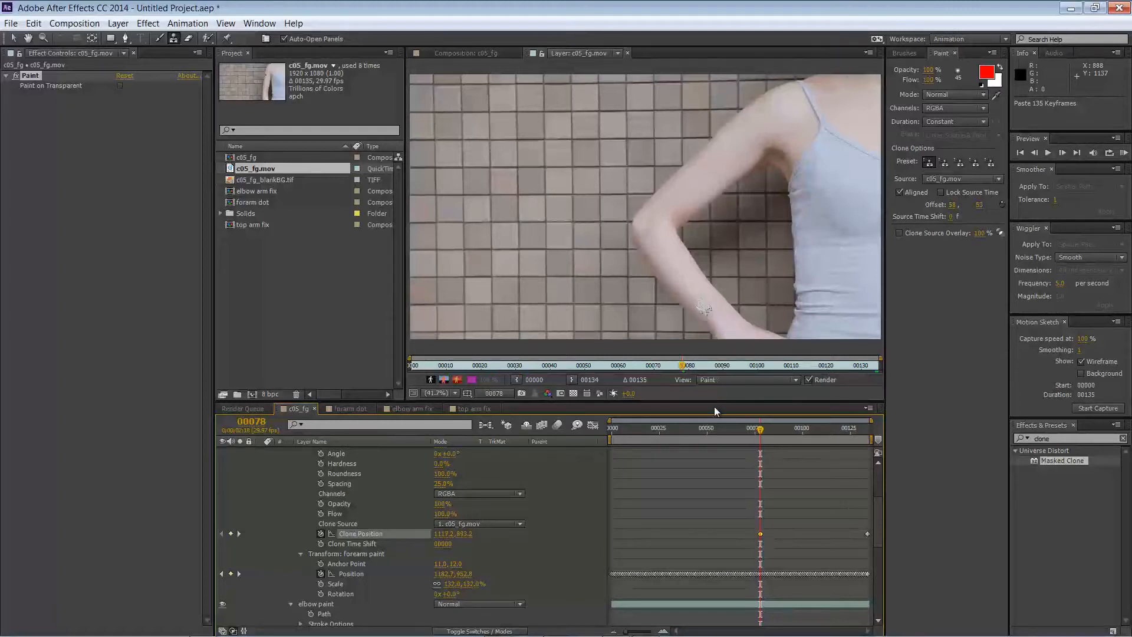
left_click(345, 342)
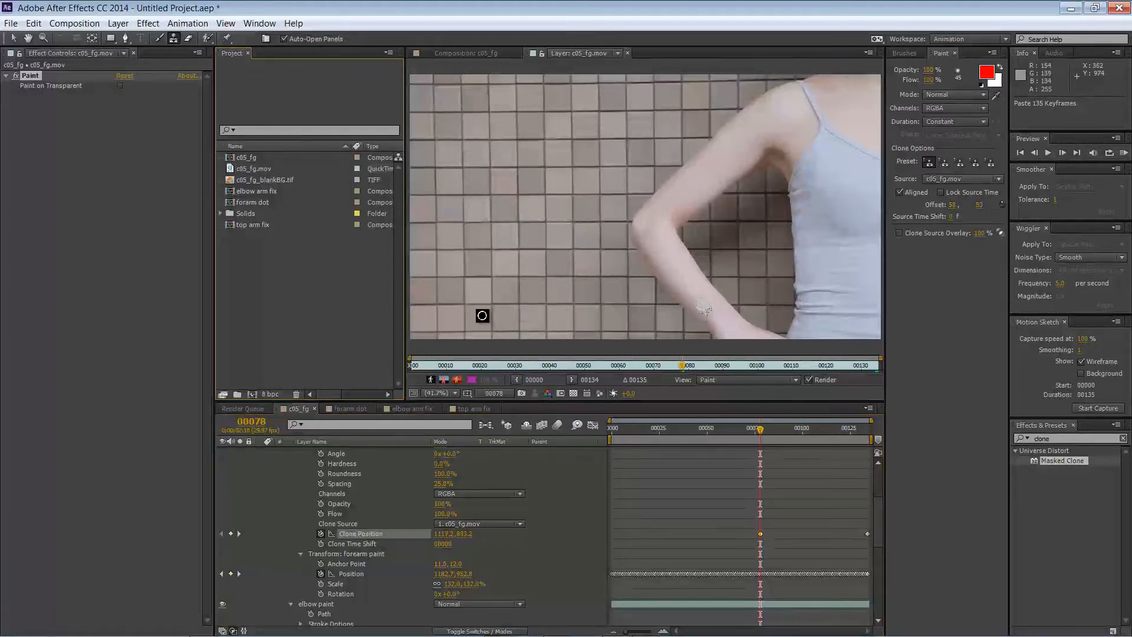
key("v")
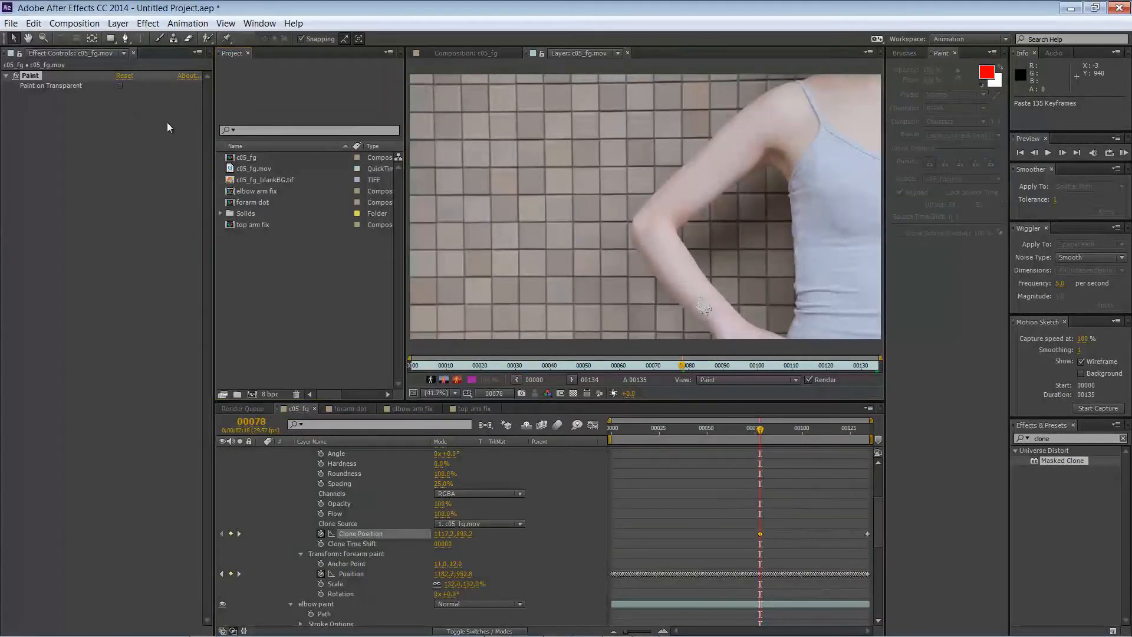
left_click(572, 323)
- Try a Clone Position keyframe for the forearm paint at frame 54, then delete it
mouse_move(760, 428)
left_mouse_down()
mouse_move(883, 426)
mouse_move(820, 422)
mouse_move(710, 441)
mouse_move(759, 444)
mouse_move(716, 444)
left_mouse_up()
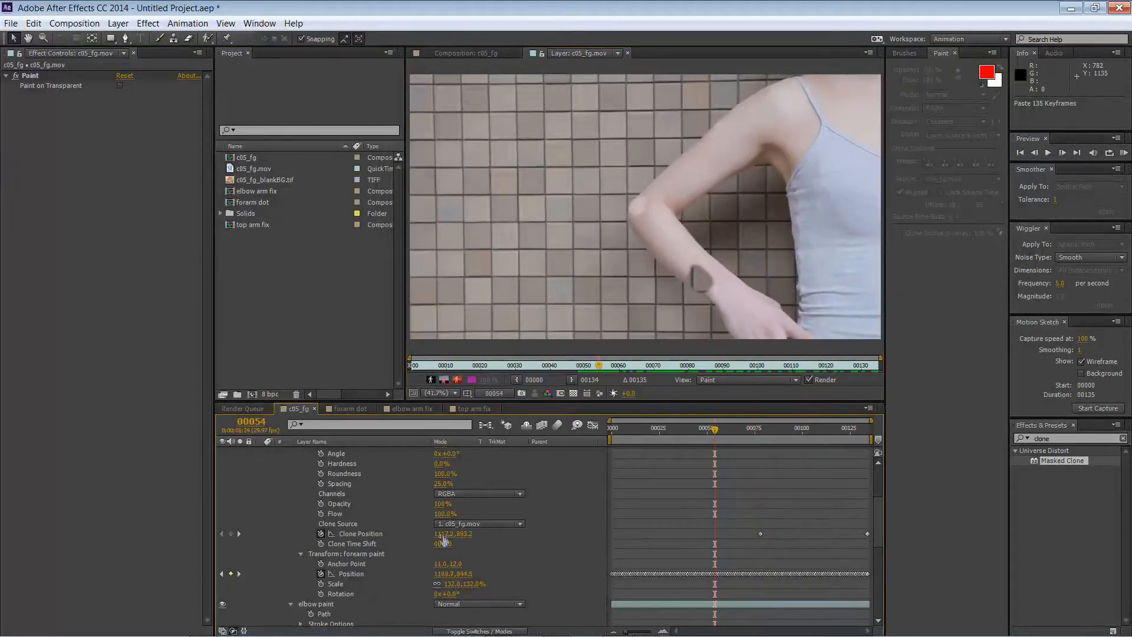
mouse_move(443, 538)
left_mouse_down()
mouse_move(508, 518)
mouse_move(451, 537)
mouse_move(492, 530)
mouse_move(409, 525)
mouse_move(519, 507)
mouse_move(481, 526)
mouse_move(515, 523)
mouse_move(409, 537)
mouse_move(442, 533)
left_mouse_up()
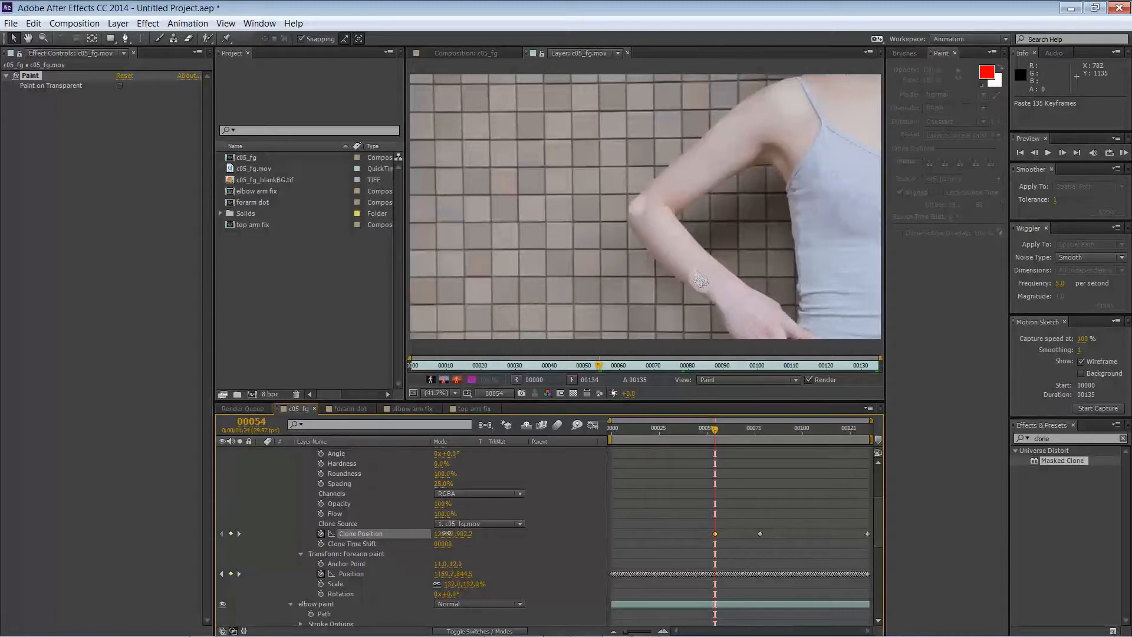
left_click_drag(463, 535, 539, 514)
key("Delete")
- Adjust the forearm paint's Clone Position and scrub through the shot to check the cleanup of the arm markers
mouse_move(715, 430)
left_mouse_down()
mouse_move(620, 451)
mouse_move(746, 452)
mouse_move(834, 430)
left_mouse_up()
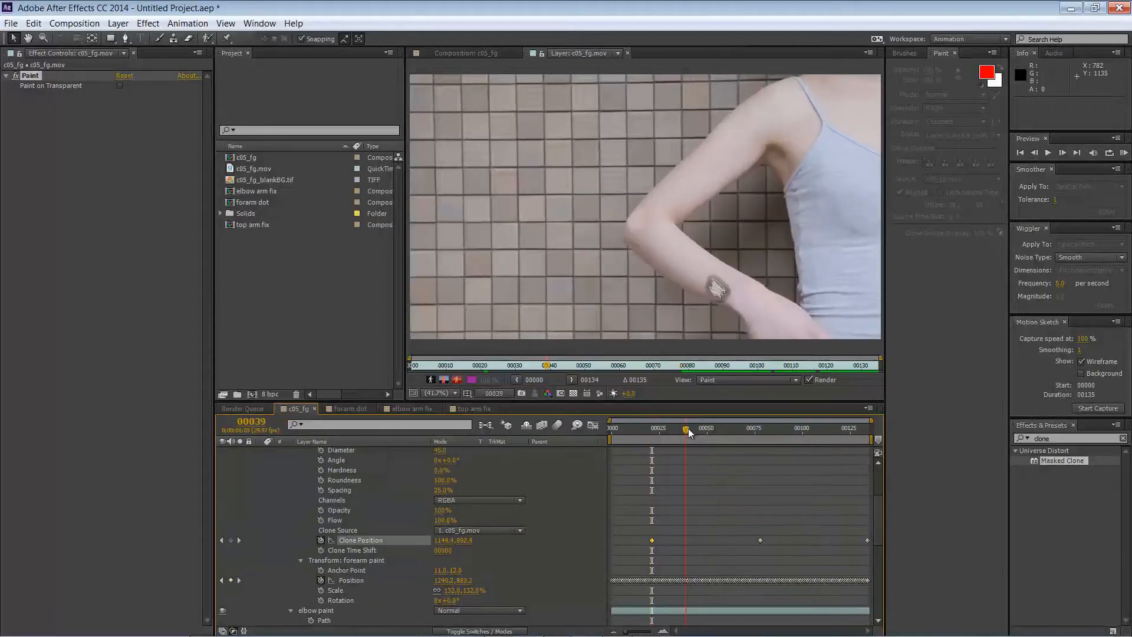
left_click_drag(688, 428, 597, 431)
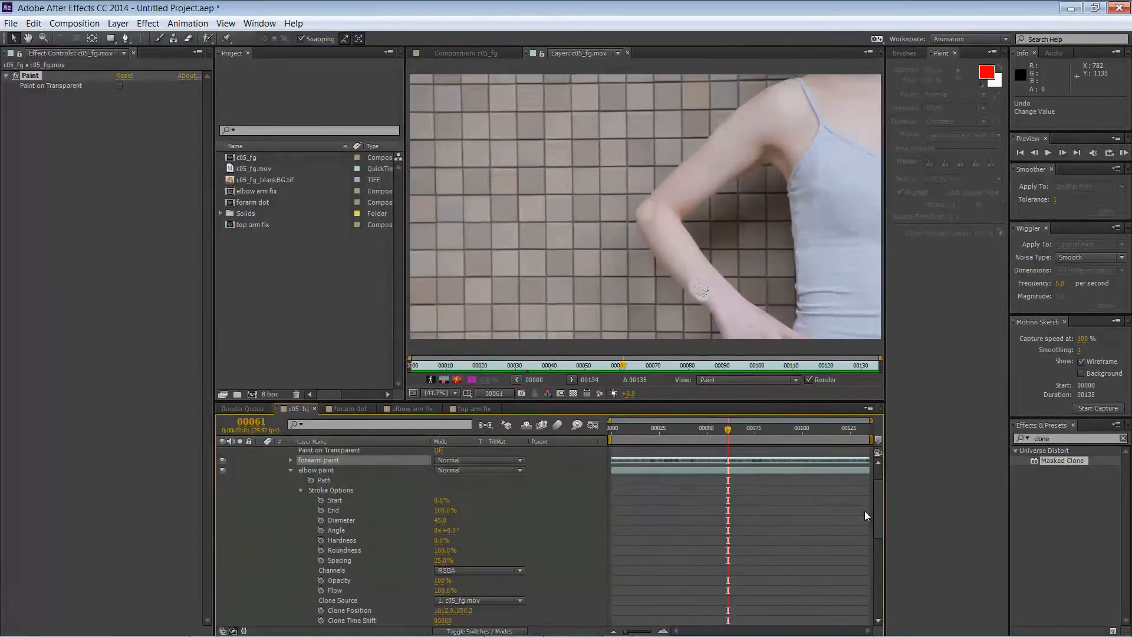
left_click_drag(445, 540, 454, 539)
left_click_drag(662, 429, 762, 440)
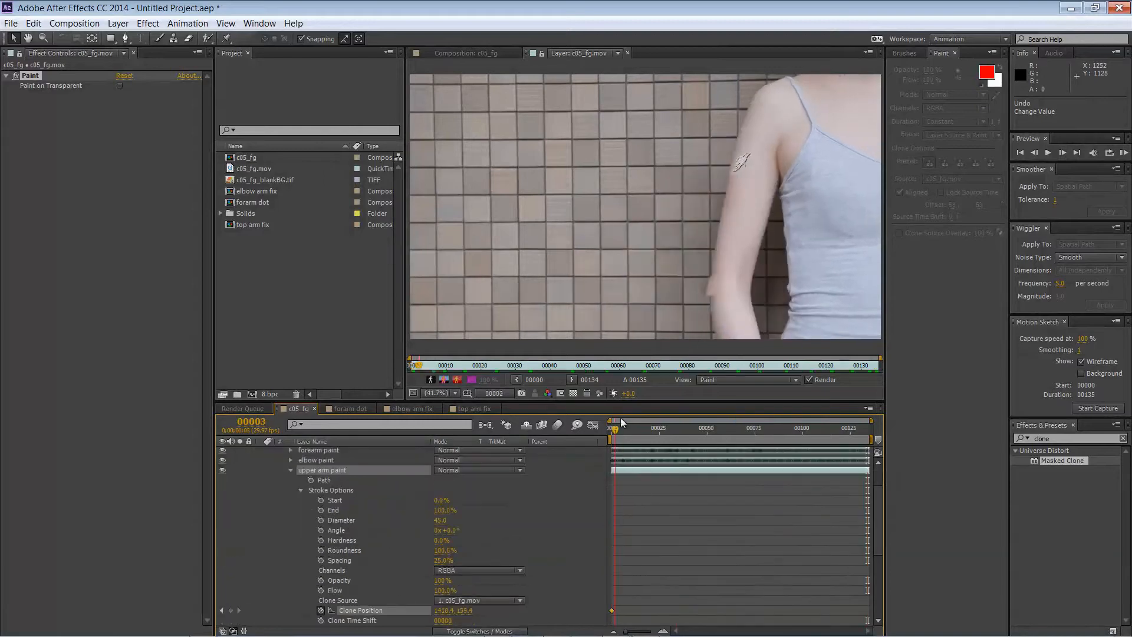
left_click_drag(620, 418, 665, 450)
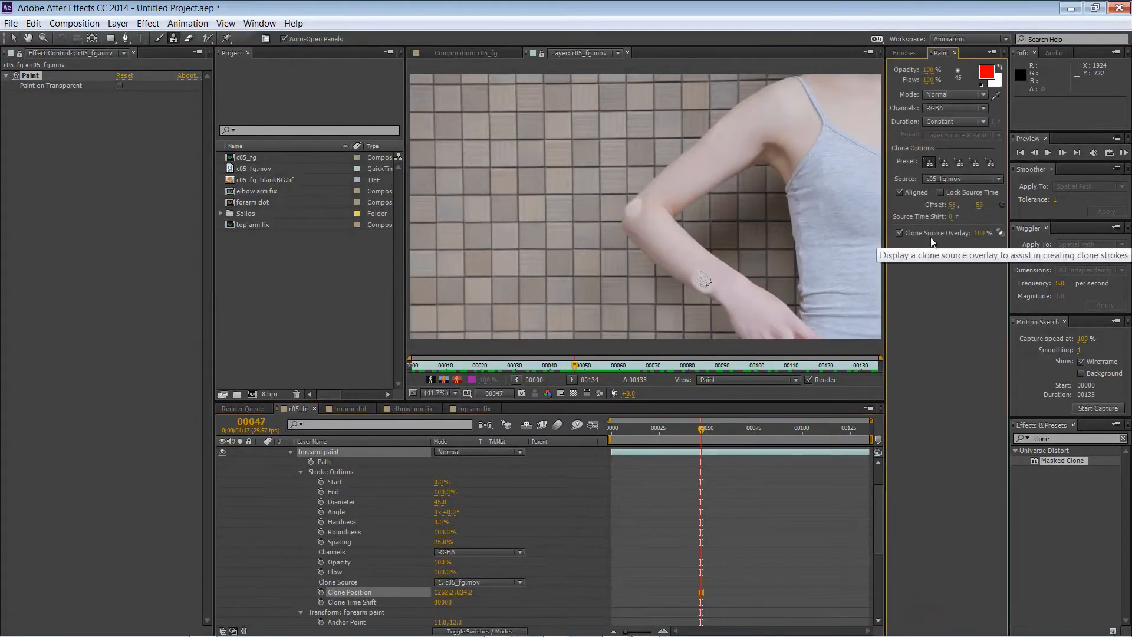
mouse_move(695, 429)
left_mouse_down()
mouse_move(796, 428)
mouse_move(622, 430)
left_mouse_up()
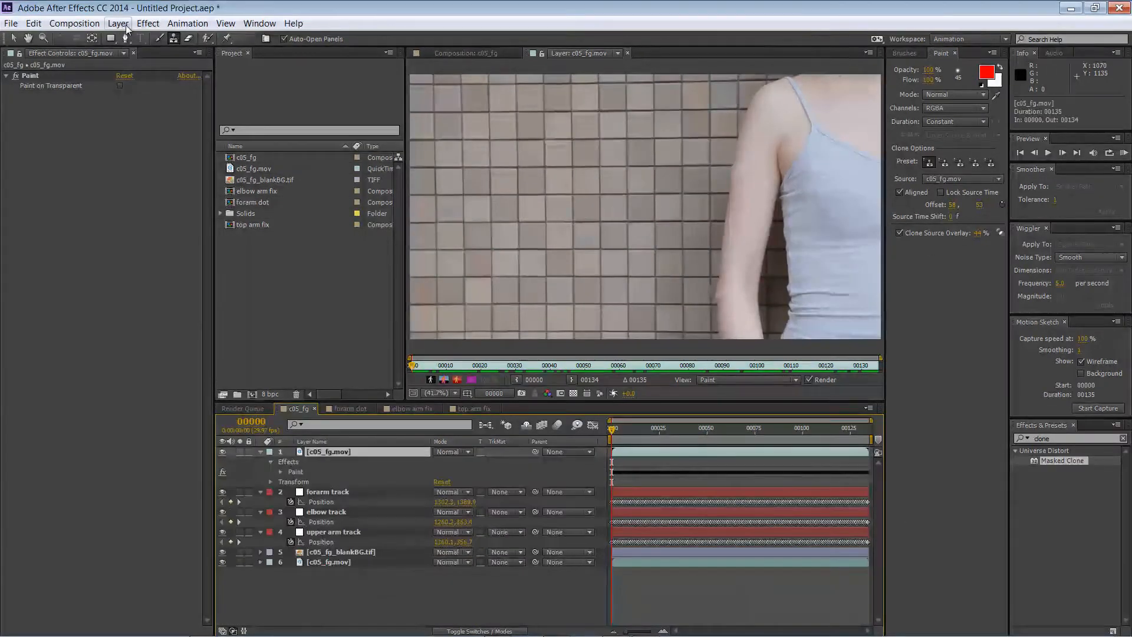
- Apply Box Blur to the painted c05_fg.mov layer with a Blur Radius of 15
left_click(147, 23)
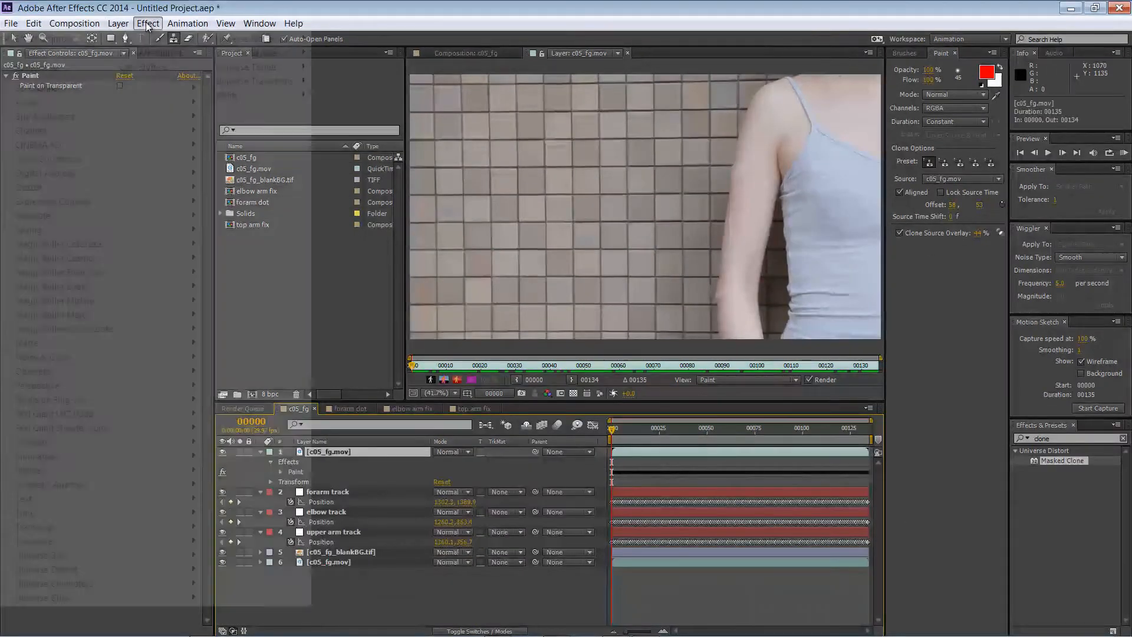
mouse_move(112, 113)
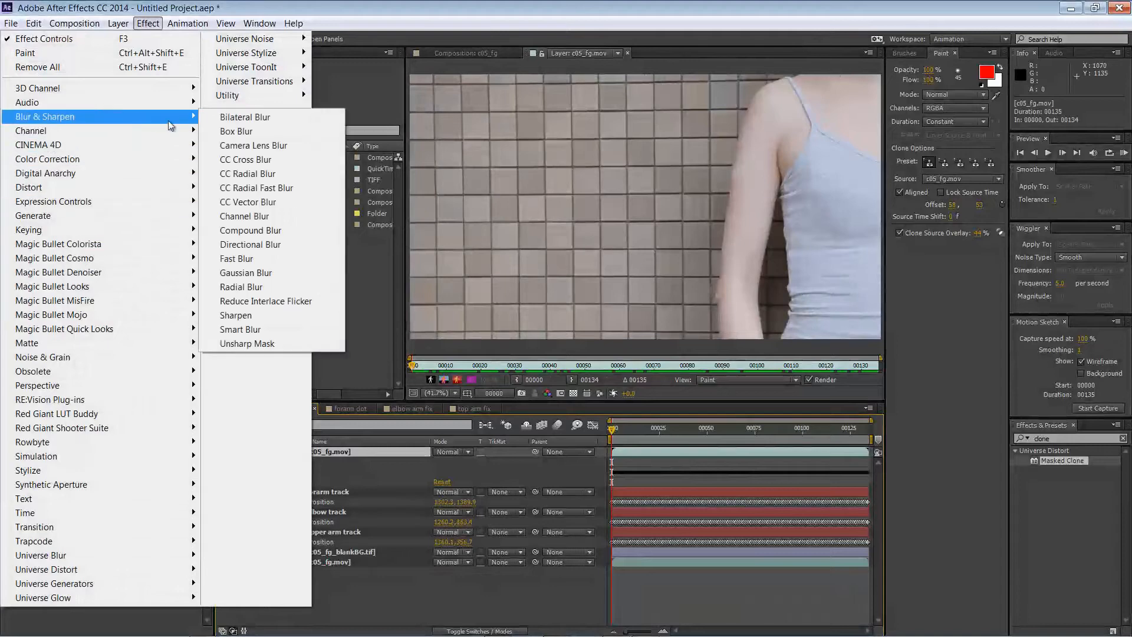
left_click(254, 131)
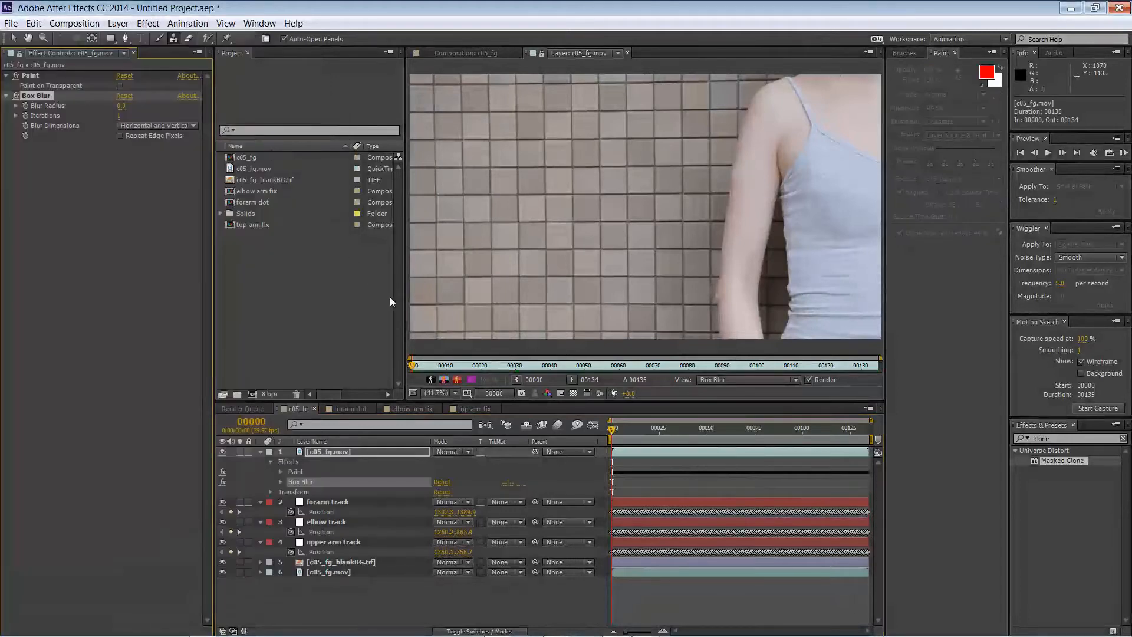
left_click(281, 482)
mouse_move(435, 491)
left_mouse_down()
mouse_move(464, 490)
mouse_move(424, 492)
left_mouse_up()
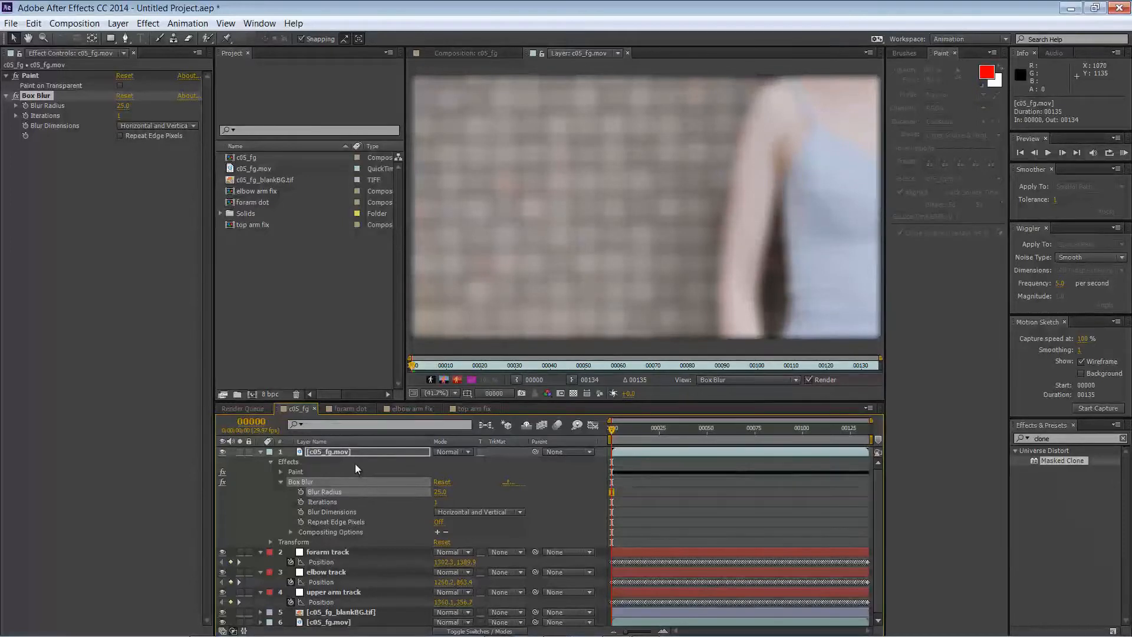
left_click_drag(440, 492, 439, 493)
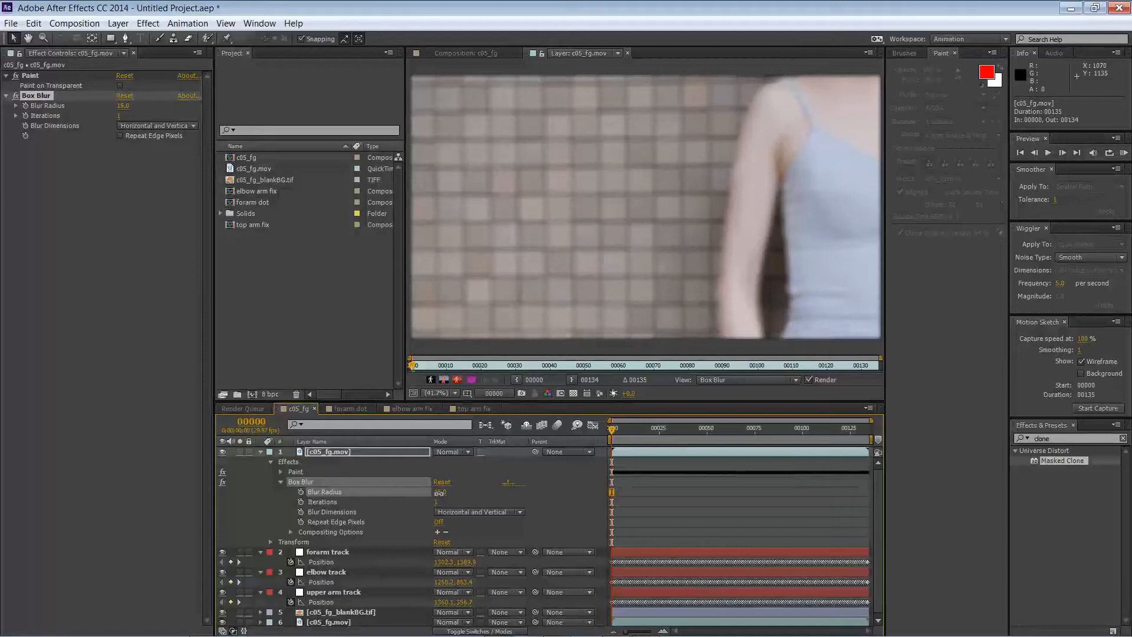
left_click_drag(310, 483, 309, 468)
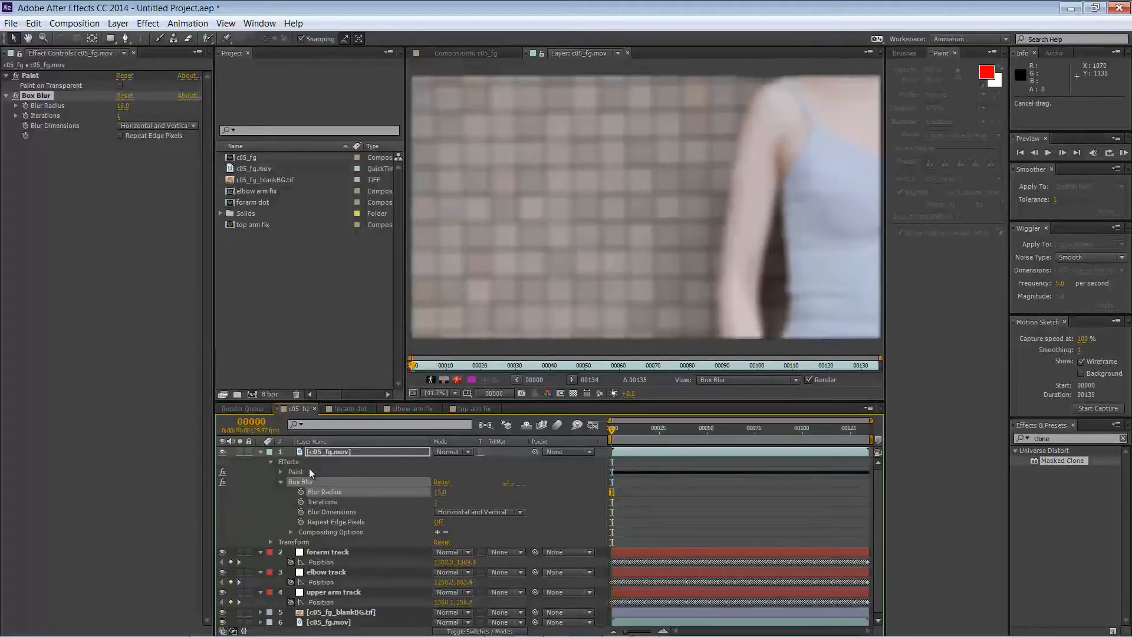
- Duplicate the painted and blurred c05_fg.mov layer twice in the c05_fg composition
key("End")
right_click(342, 451)
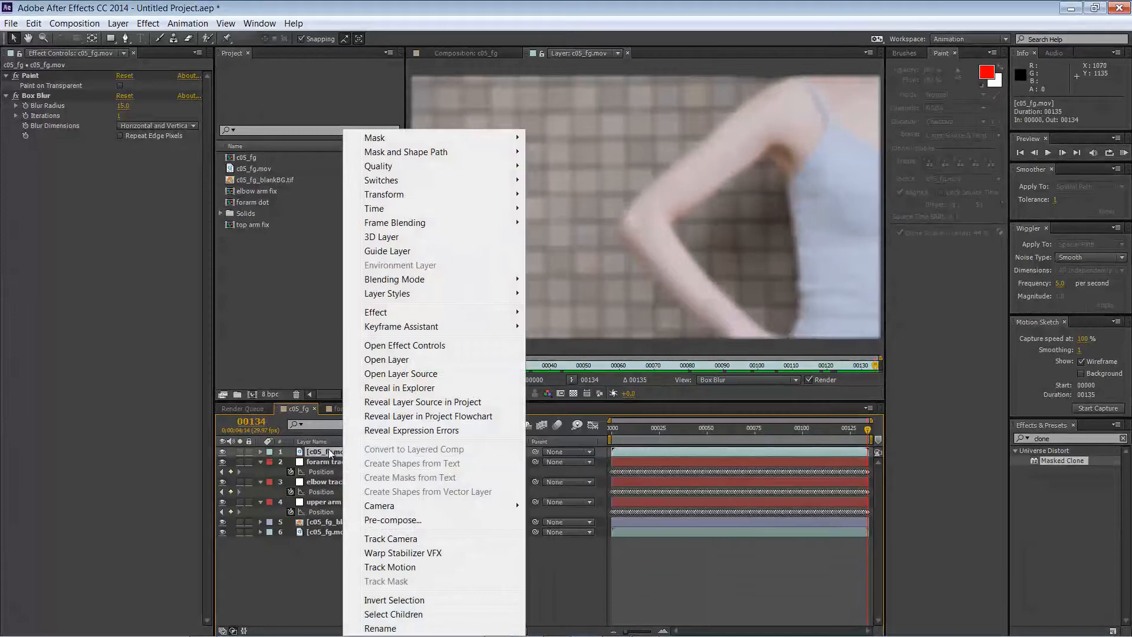
left_click(330, 453)
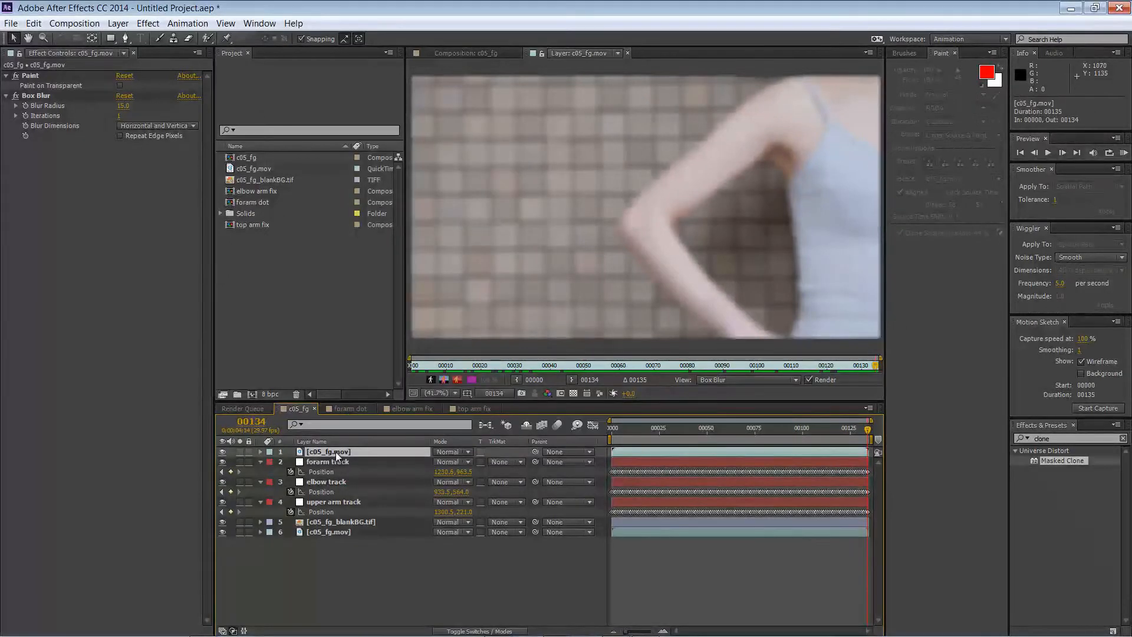
key("ctrl+d")
key("ctrl+d")
- Rename the three uppermost c05_fg.mov layers, from first to third, as upper arm, elbow and forearm
right_click(335, 454)
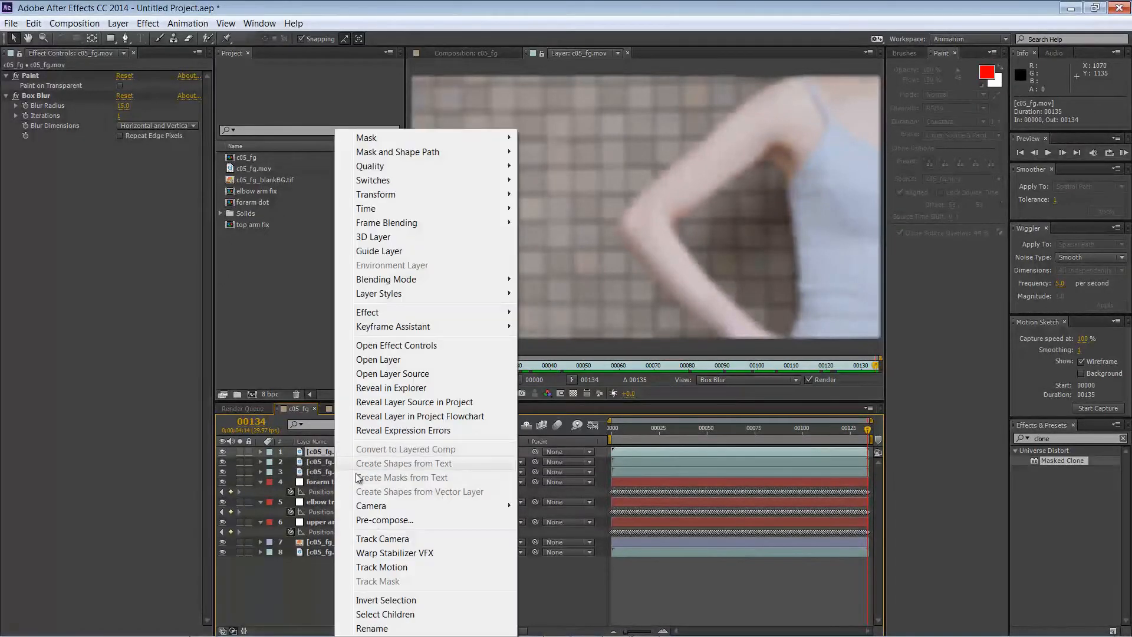
left_click(400, 629)
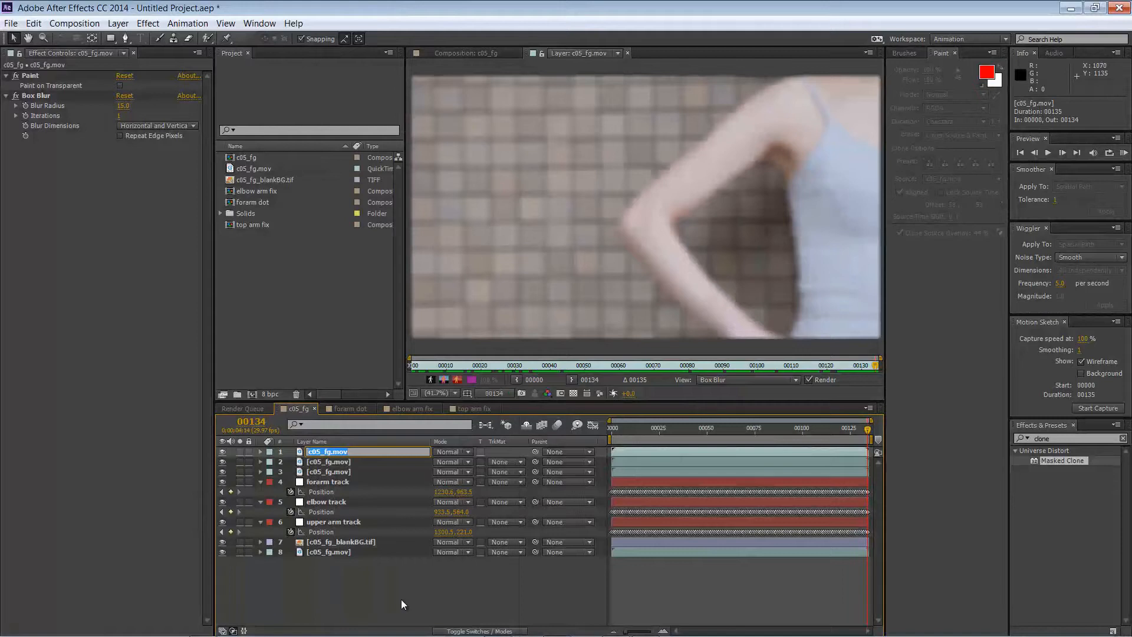
type("upper arm")
left_click(325, 462)
right_click(327, 464)
left_click(376, 628)
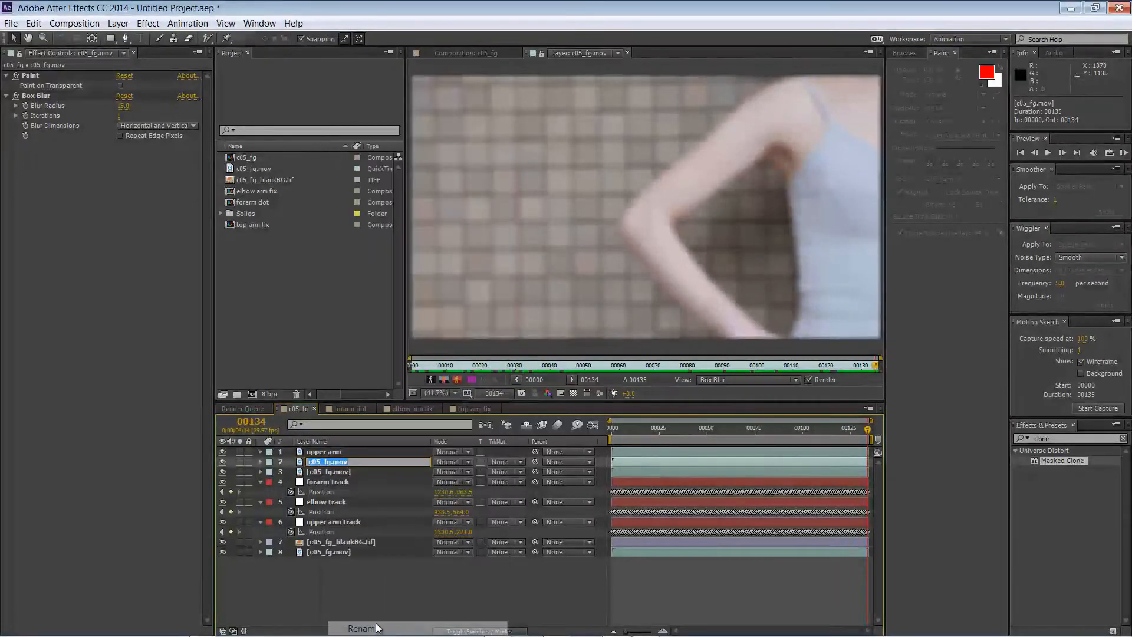
type("m")
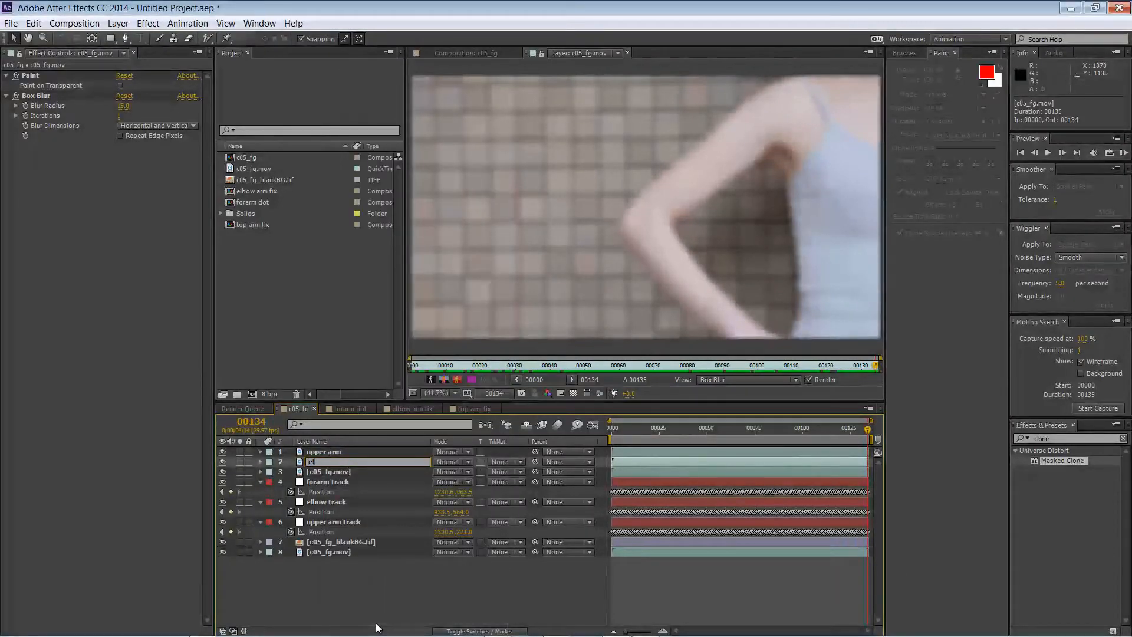
left_click(325, 472)
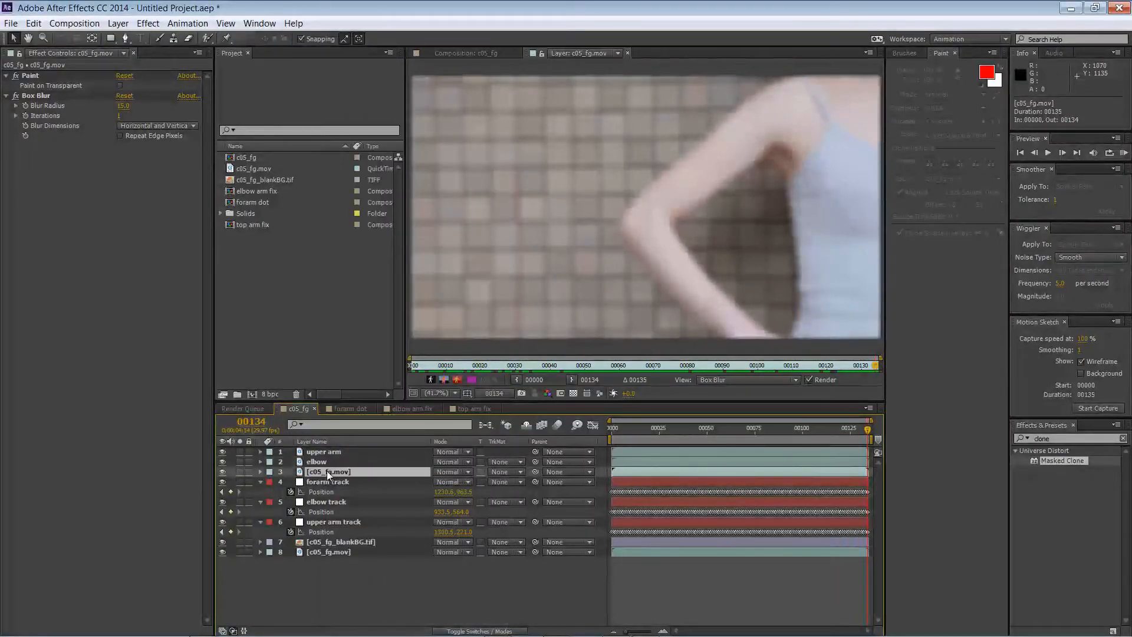
right_click(327, 471)
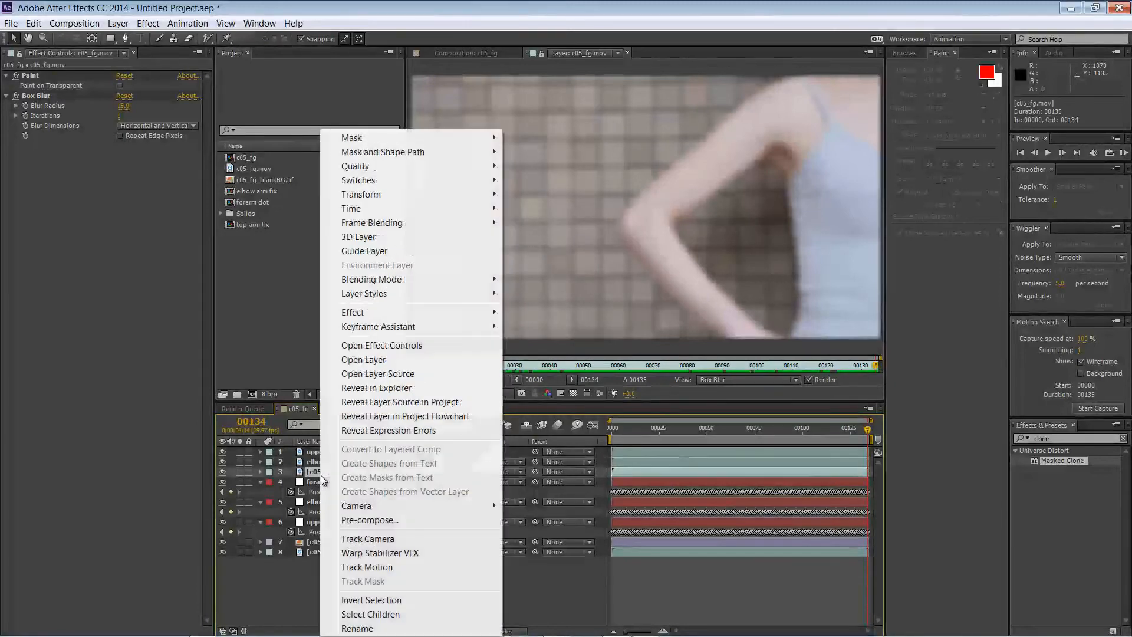
left_click(358, 628)
type("forearm")
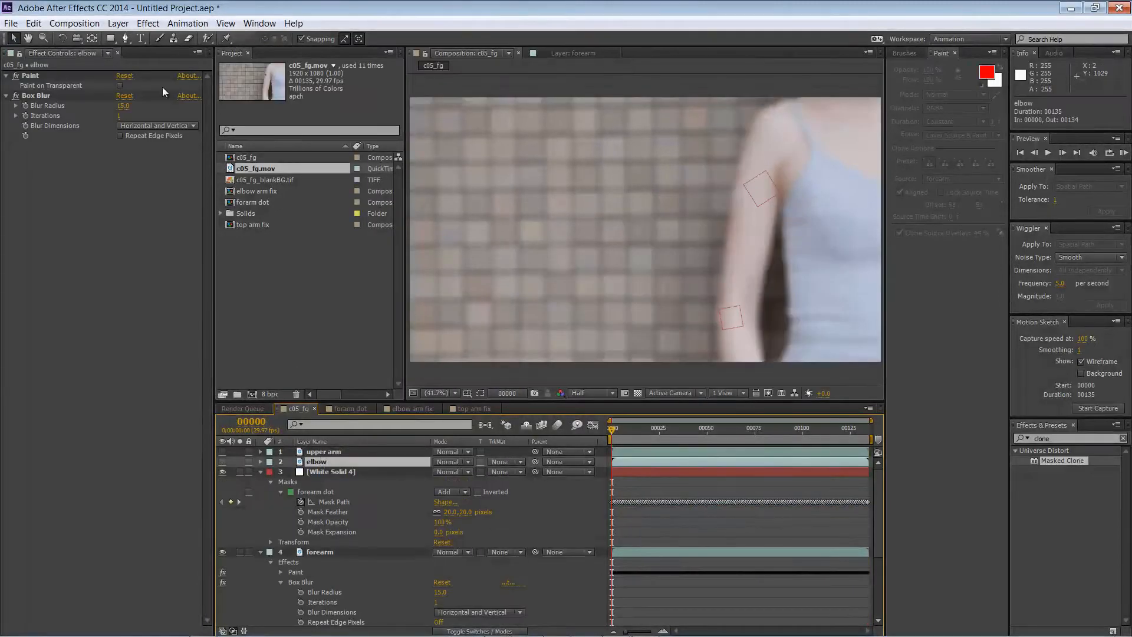
- Create a white composition-size solid directly above the elbow layer
left_click(128, 25)
mouse_move(126, 38)
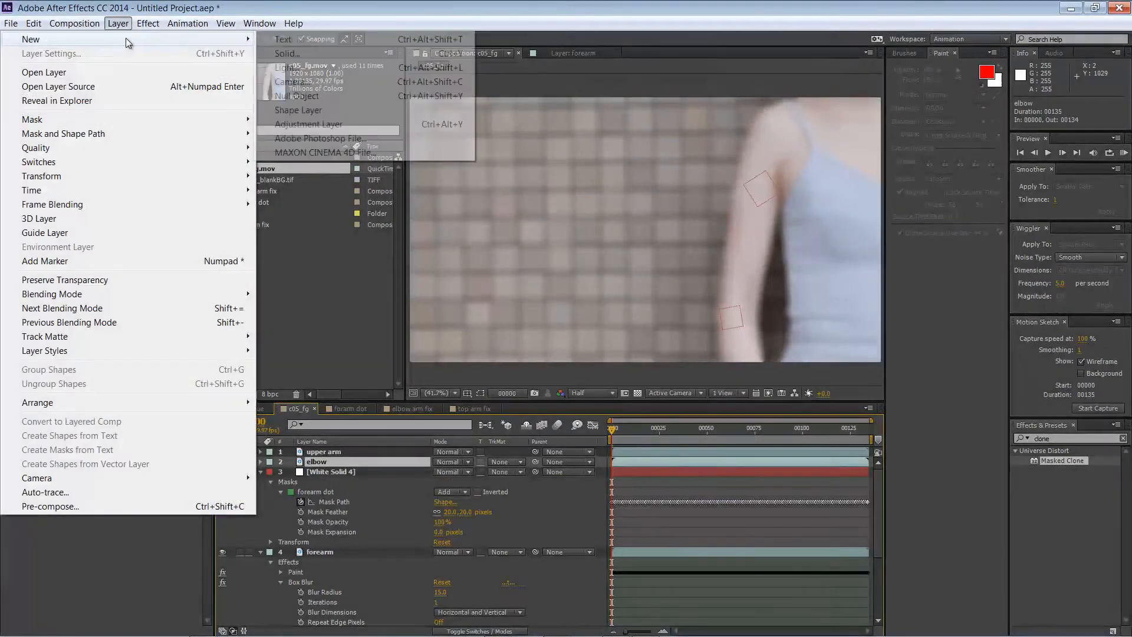
left_click(303, 56)
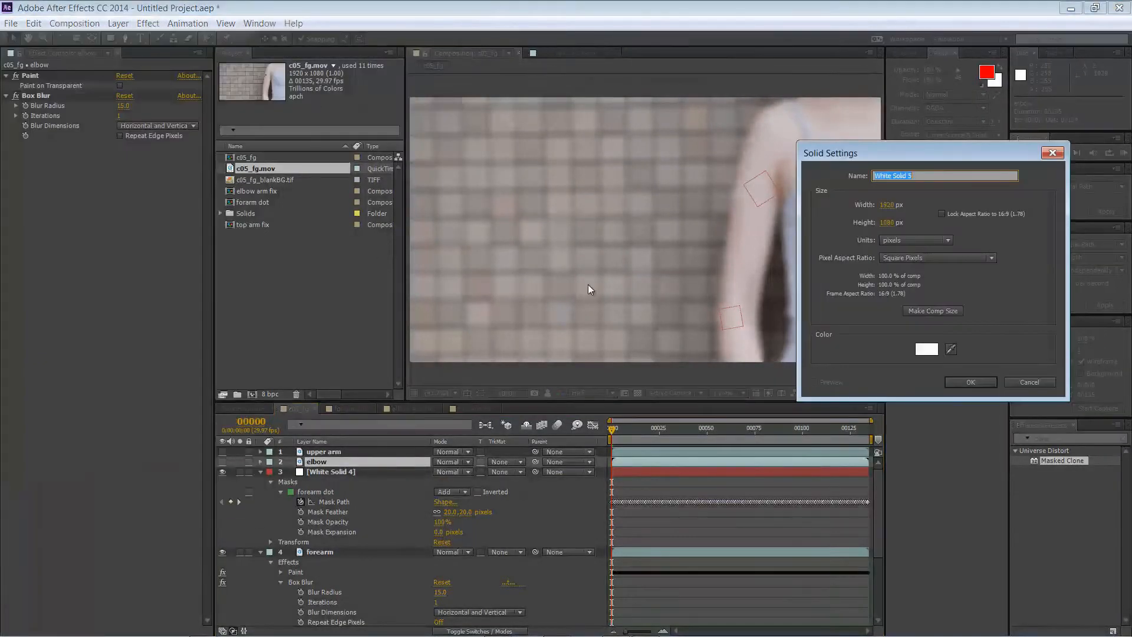
left_click(973, 382)
- Switch to mocha Plus and copy the elbow dot layer's shape data to the clipboard as mocha shape data for AE
key("alt+Tab")
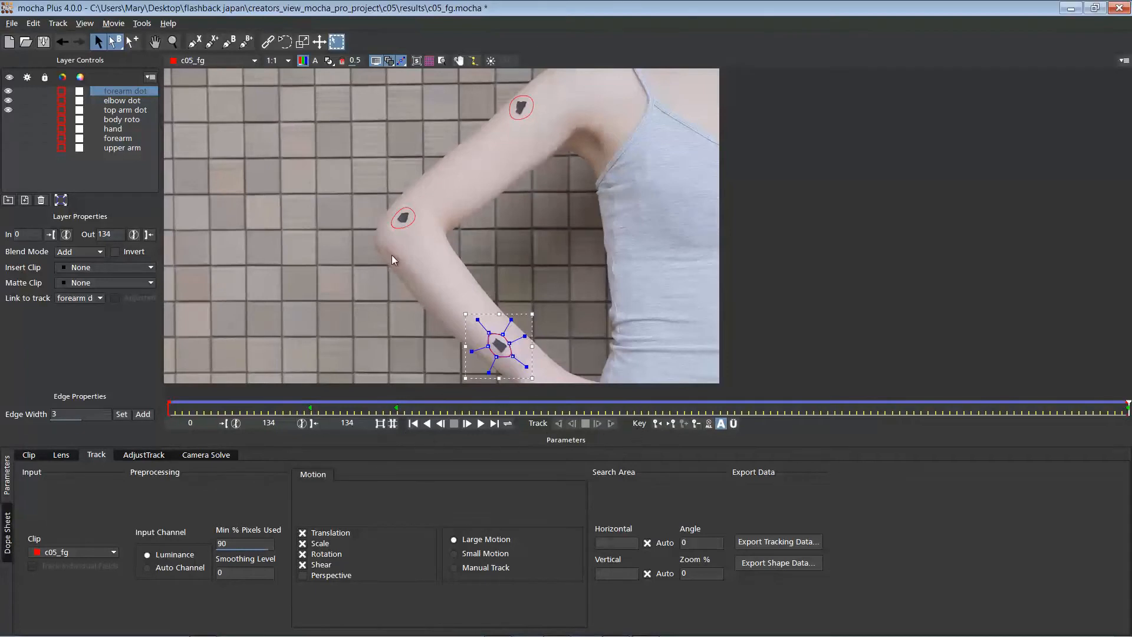
left_click(407, 227)
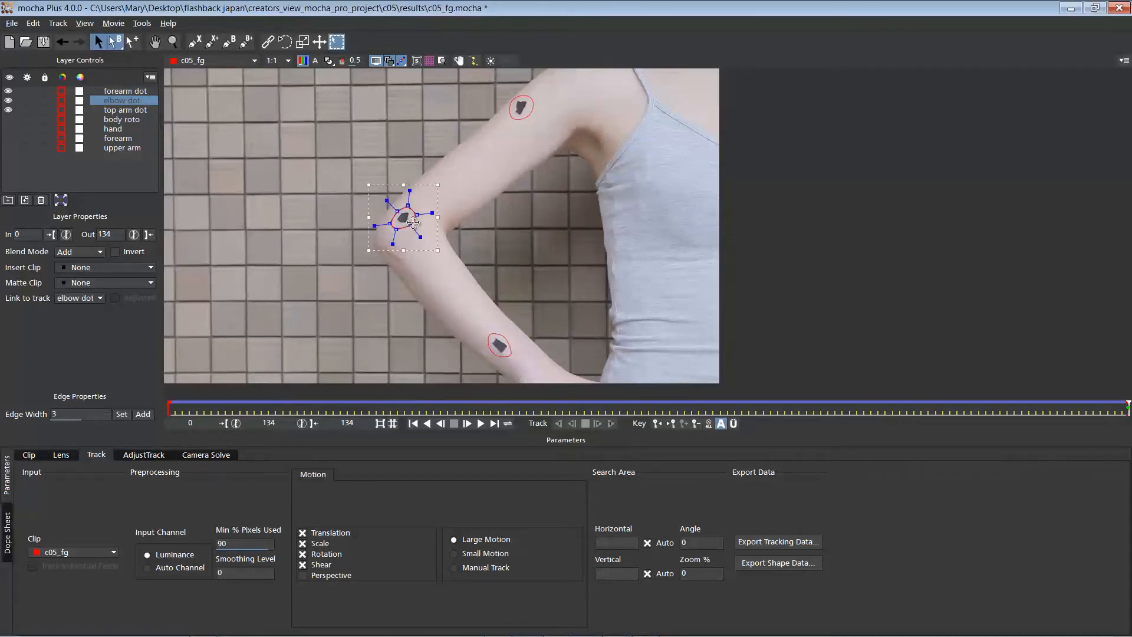
left_click(775, 563)
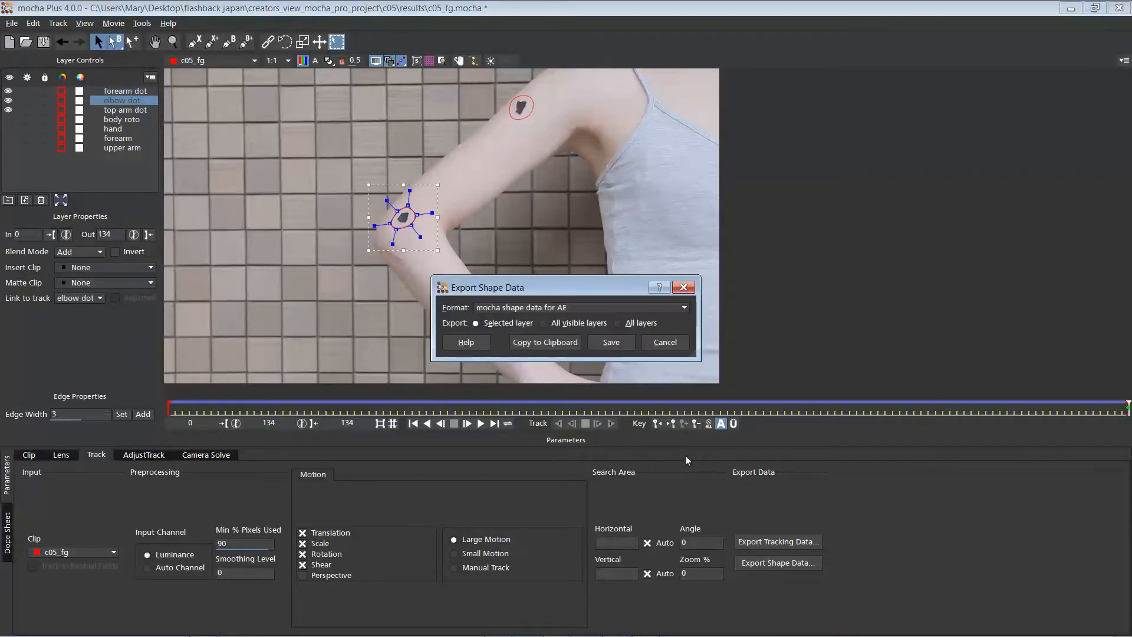
left_click(549, 344)
- Return to After Effects and paste the elbow dot shape as a mocha mask onto White Solid 5
key("alt+Tab")
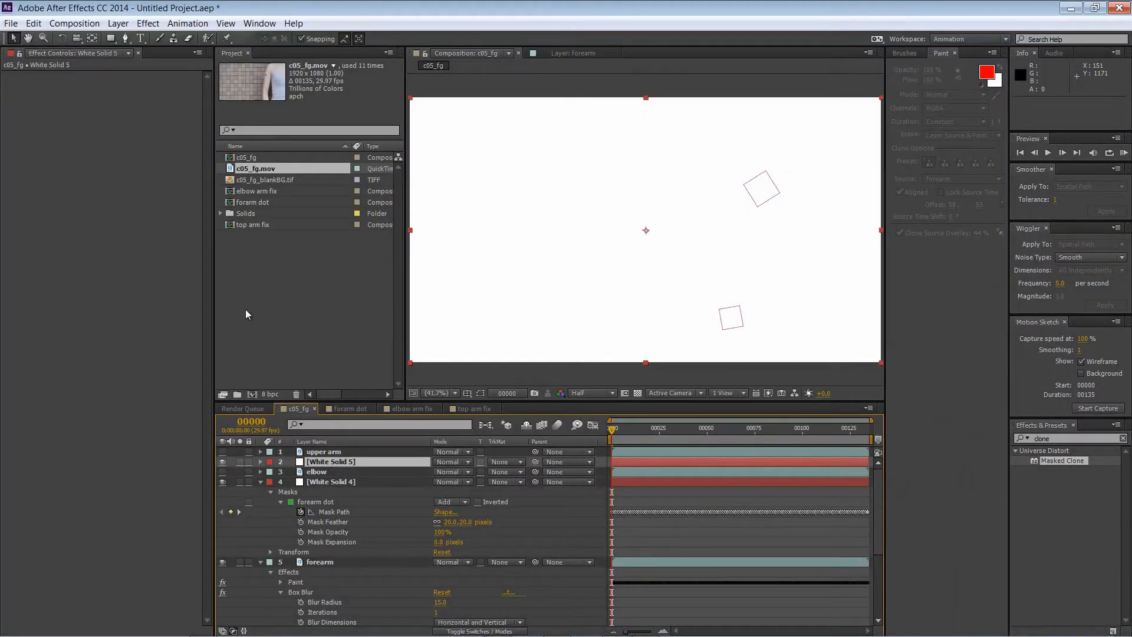
left_click(34, 23)
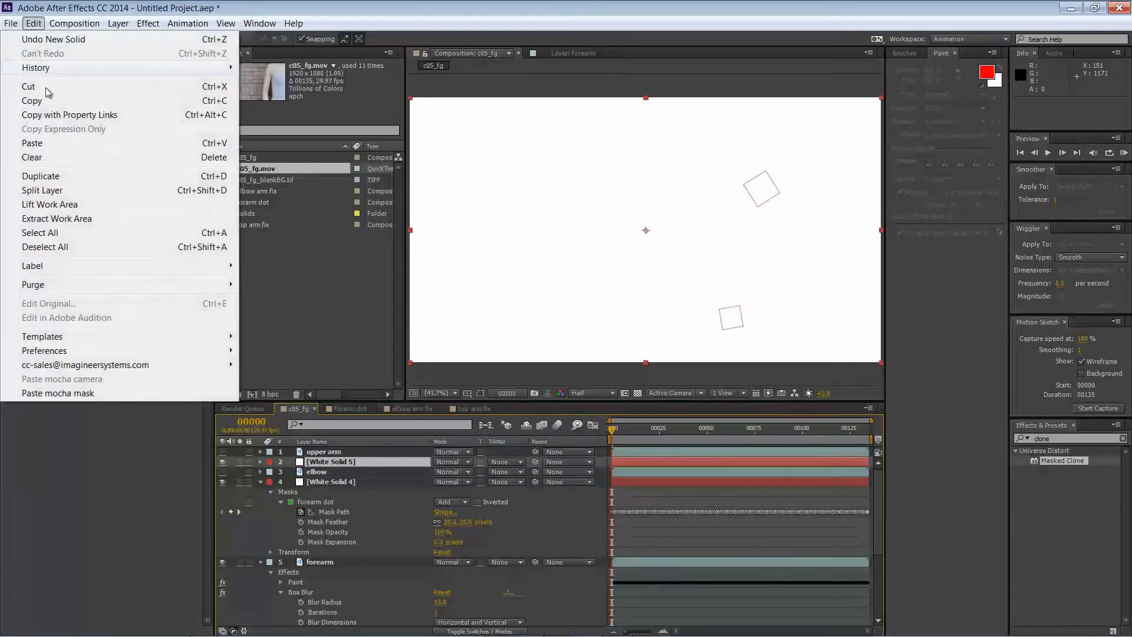
left_click(83, 393)
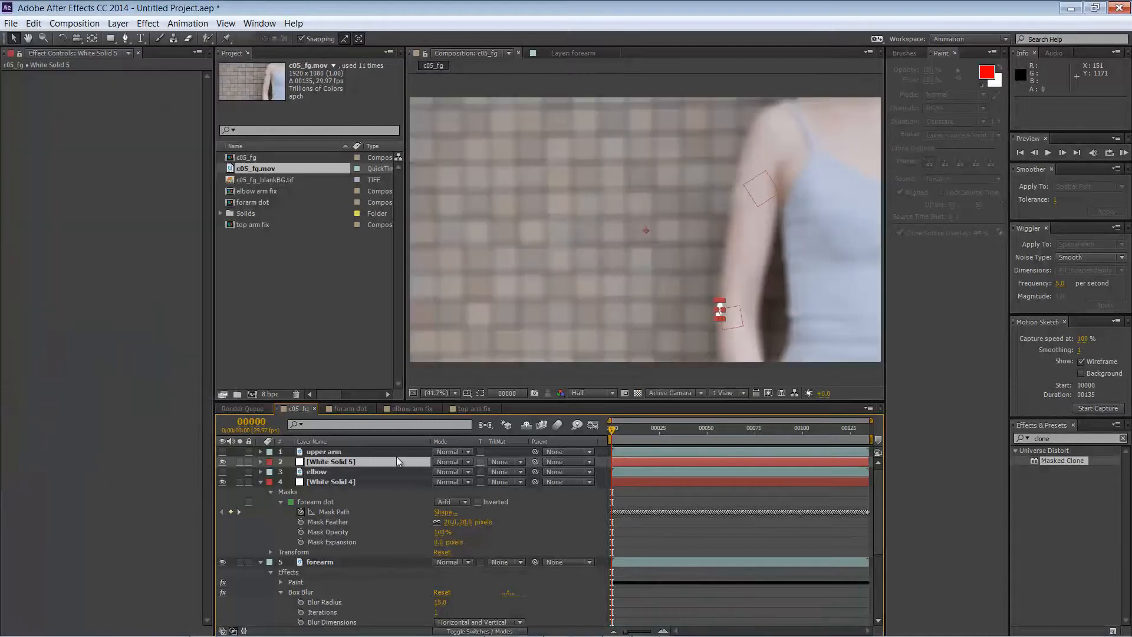
- Set luma track mattes for the forearm layer from White Solid 4 and the elbow layer from White Solid 5
left_click(260, 482)
left_click(498, 493)
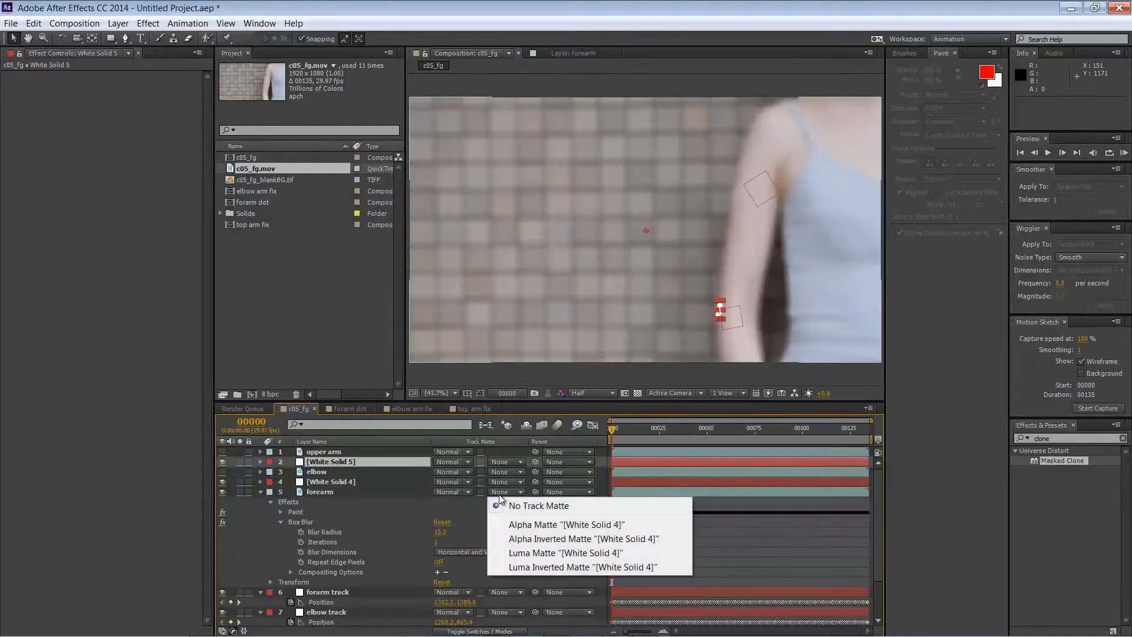
left_click(507, 550)
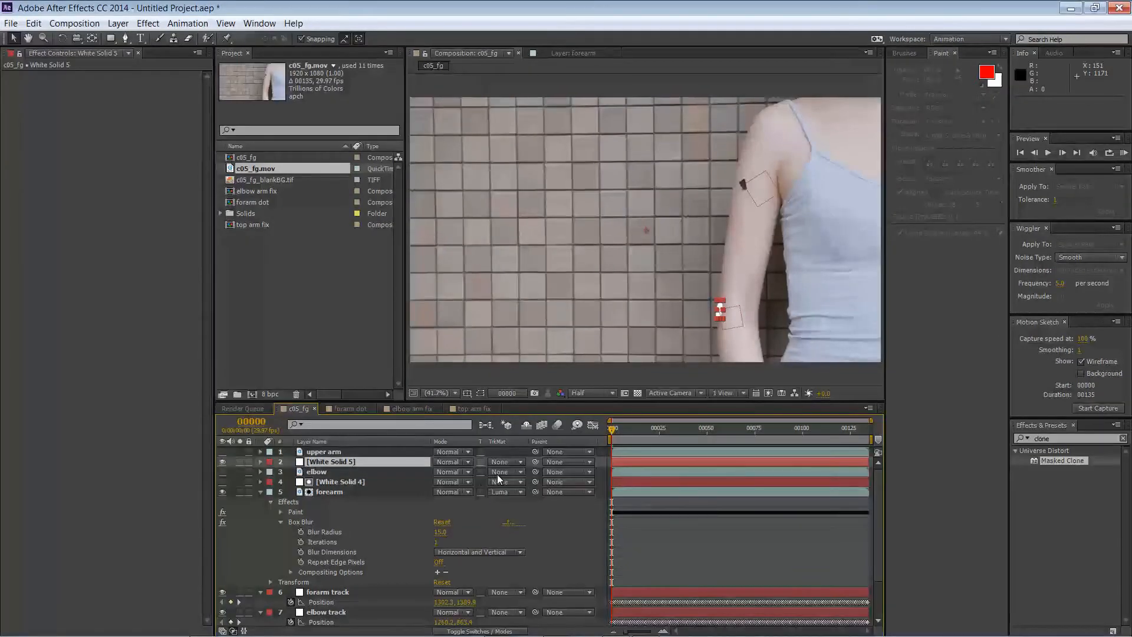
left_click(497, 474)
left_click(515, 528)
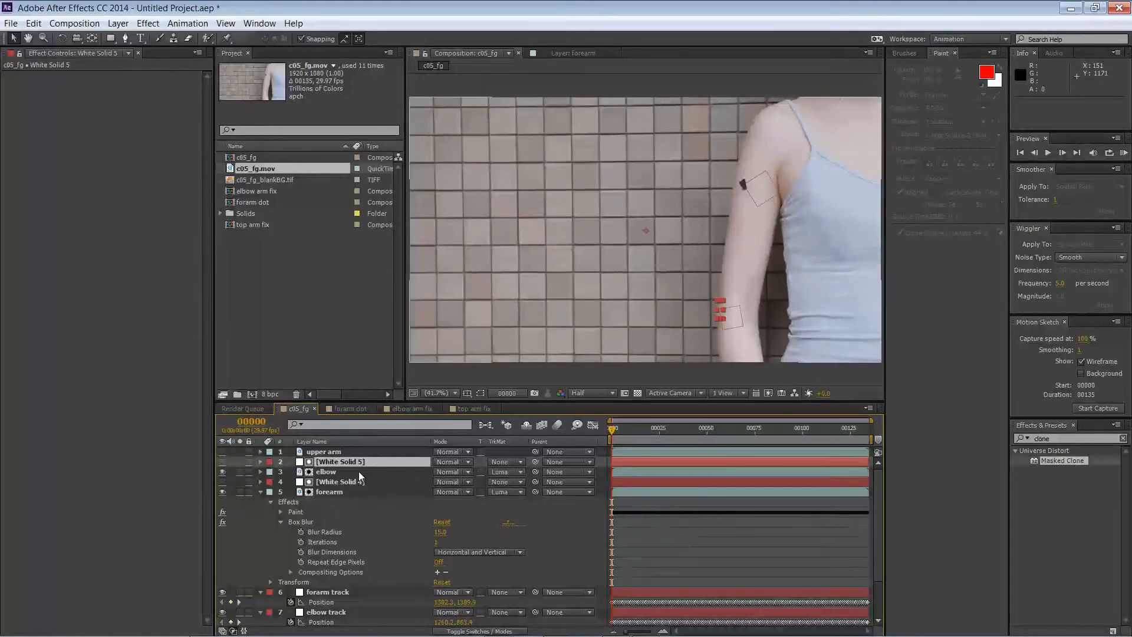
- Create a white composition-size solid directly above the upper arm layer
left_click(354, 451)
left_click(118, 23)
mouse_move(236, 38)
left_click(303, 55)
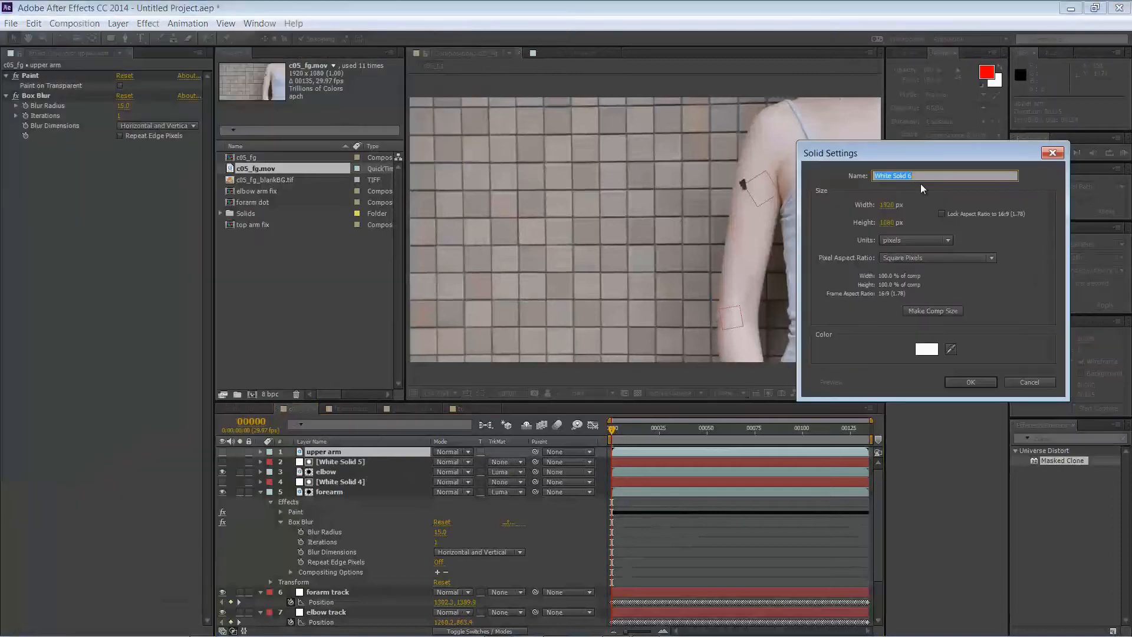
left_click(971, 381)
- Switch to mocha Plus and copy the top arm dot layer's shape data to the clipboard
left_click(559, 627)
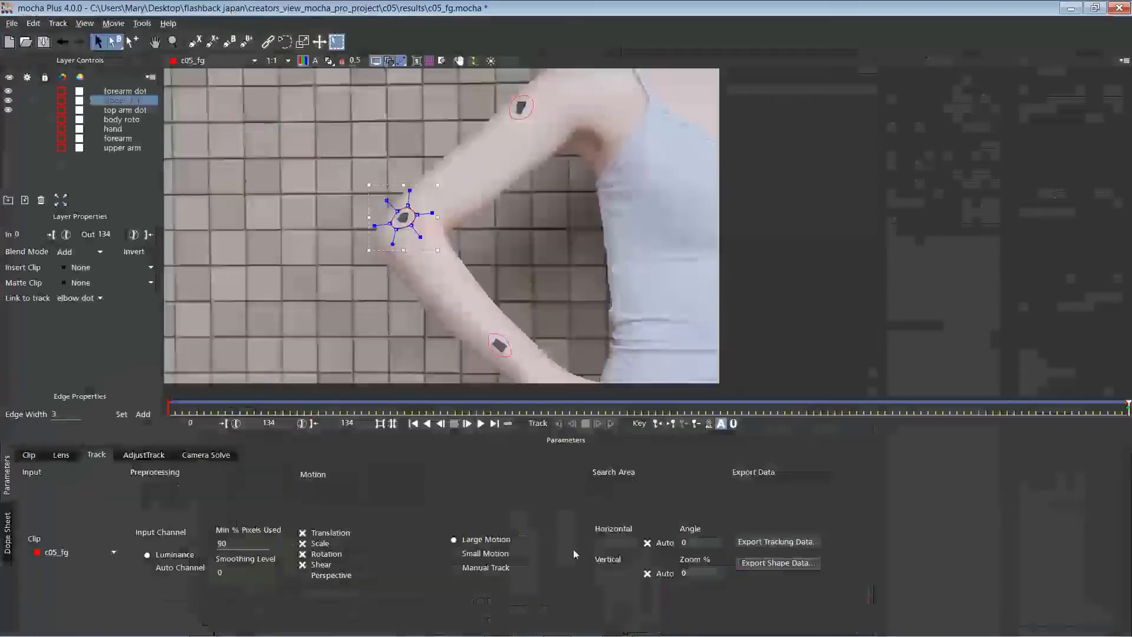
left_click(515, 123)
left_click(779, 563)
left_click(552, 346)
- Return to After Effects, paste the mocha mask onto White Solid 6 and use that solid as the upper arm layer's luma matte
key("alt+Tab")
key("alt+Tab")
key("alt+Tab")
key("alt+Tab")
key("alt+Tab")
key("alt+Tab")
key("alt+Tab")
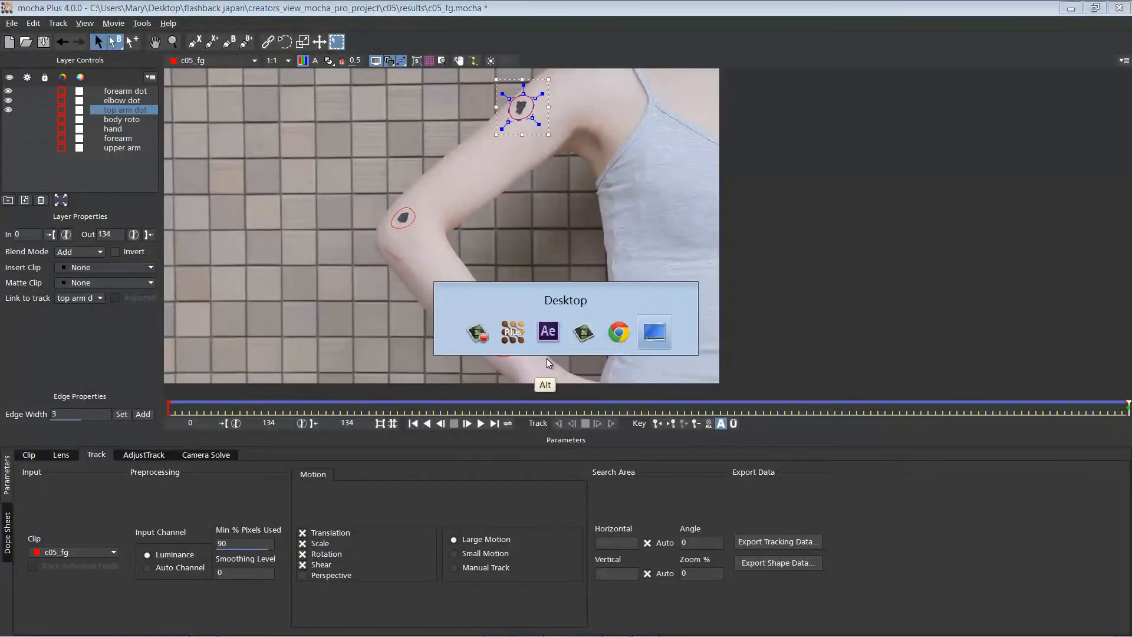
left_click(34, 24)
left_click(145, 395)
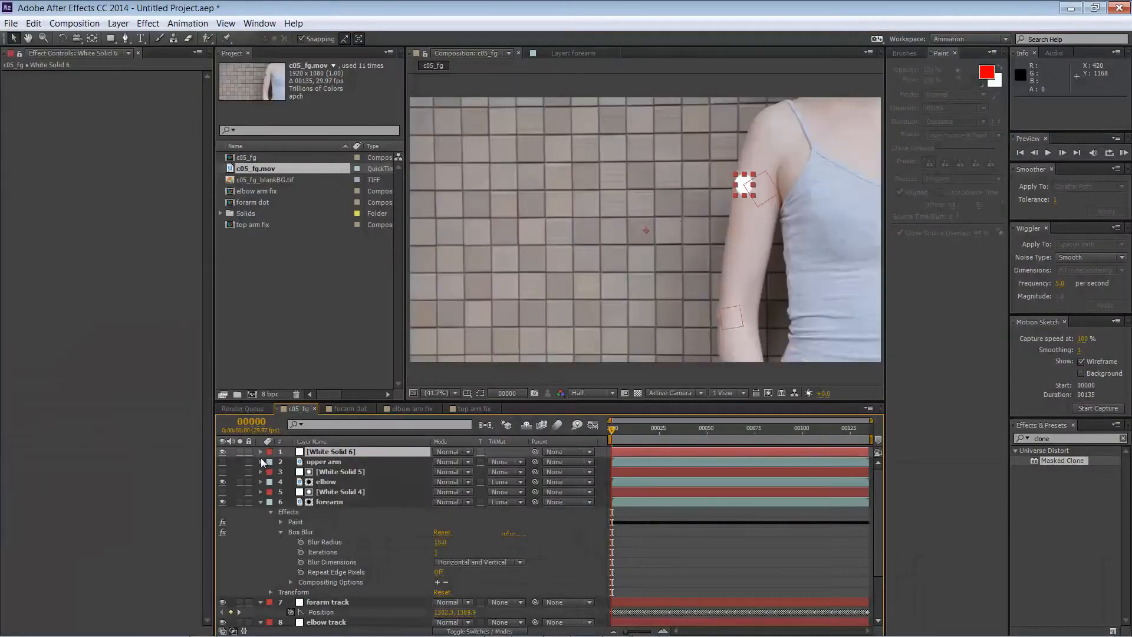
left_click(499, 462)
left_click(530, 523)
- Set the Mask Feather of the top arm dot mask on White Solid 6 to 20 pixels
left_click(260, 451)
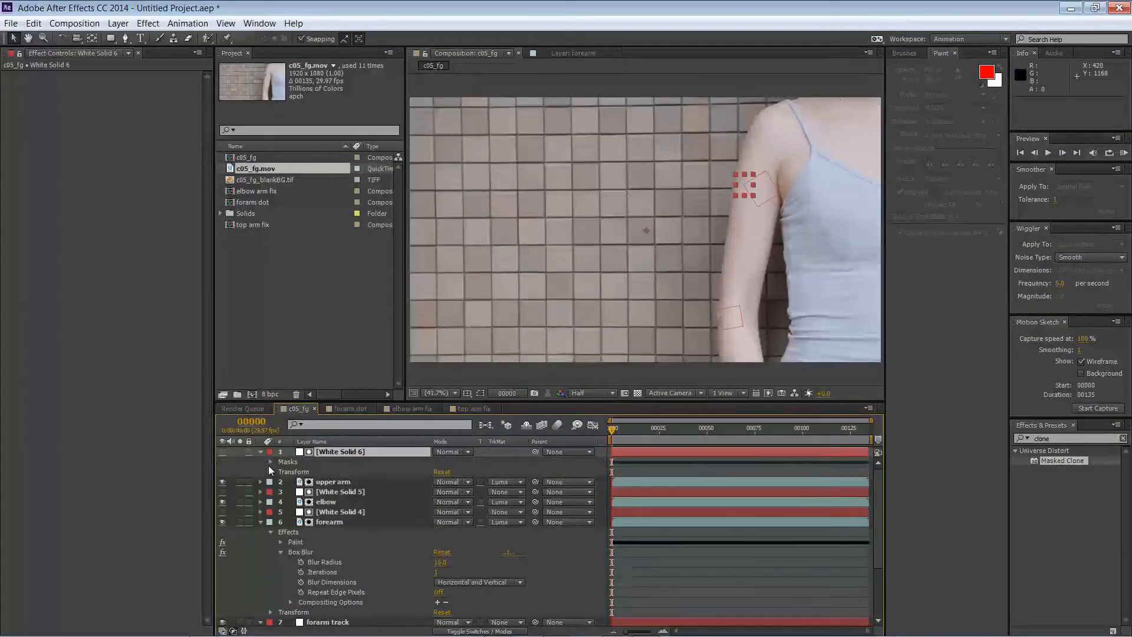
left_click(281, 471)
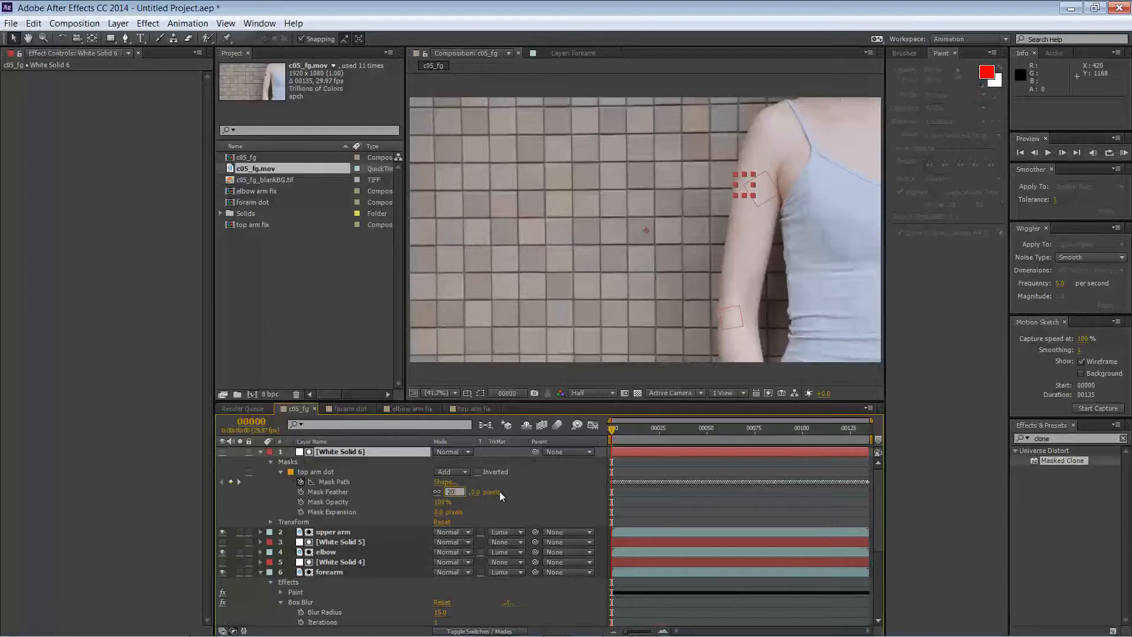
left_click(502, 495)
left_click_drag(613, 429, 397, 441)
left_click(260, 451)
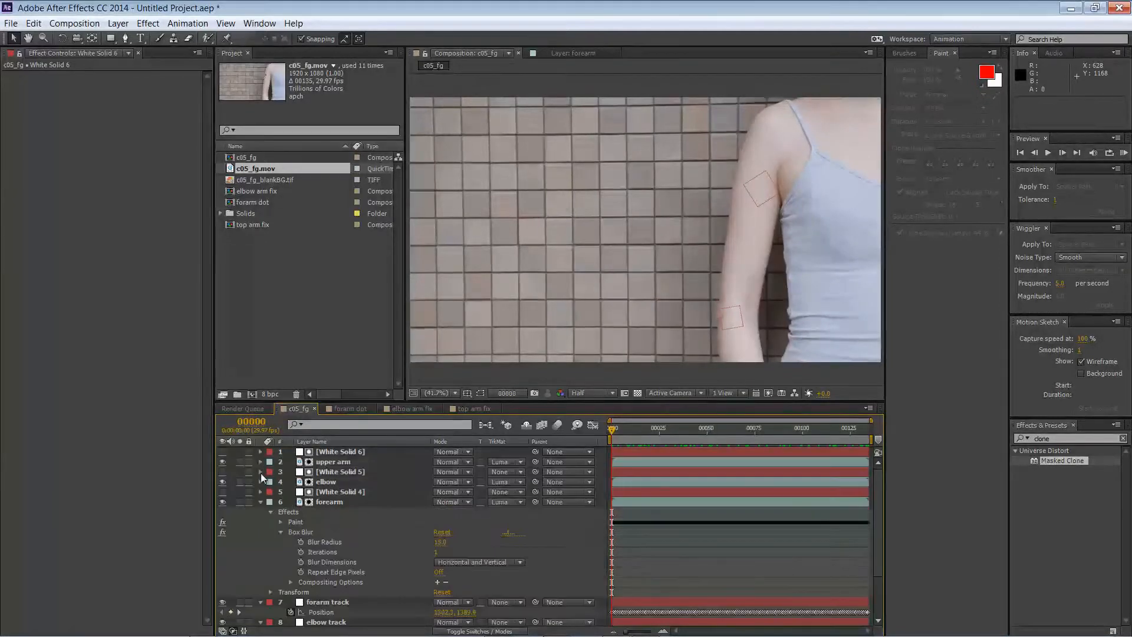
- Set the elbow dot mask's feather to 20 pixels and its expansion to 10 pixels, then preview the shot around the elbow
left_click(260, 472)
left_click(281, 492)
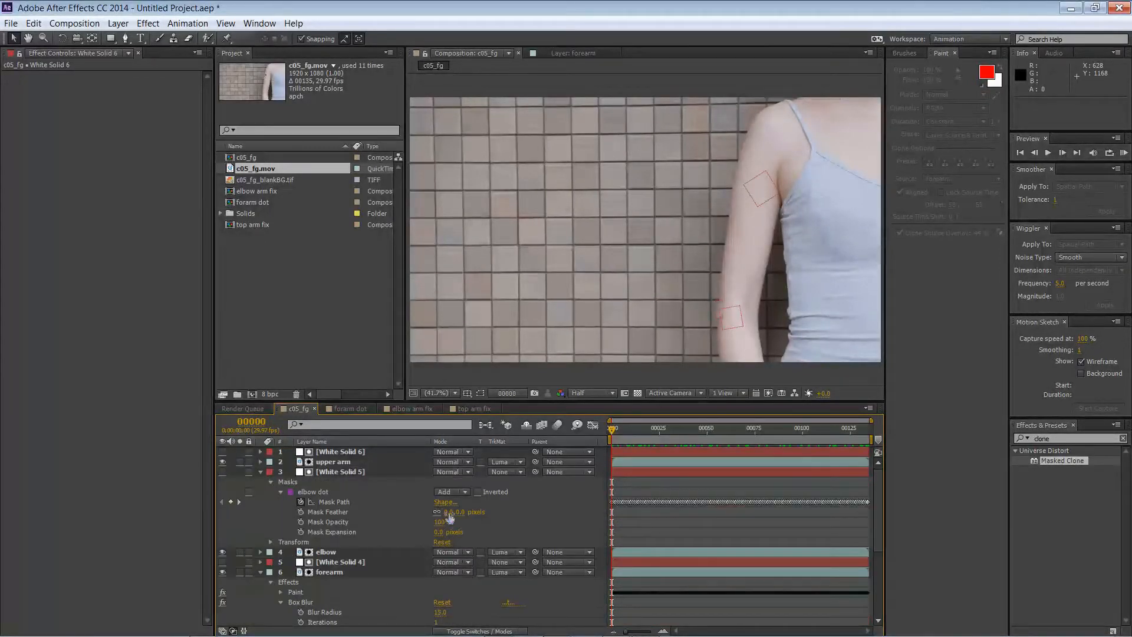
left_click(260, 471)
left_click_drag(613, 428, 733, 406)
left_click(260, 471)
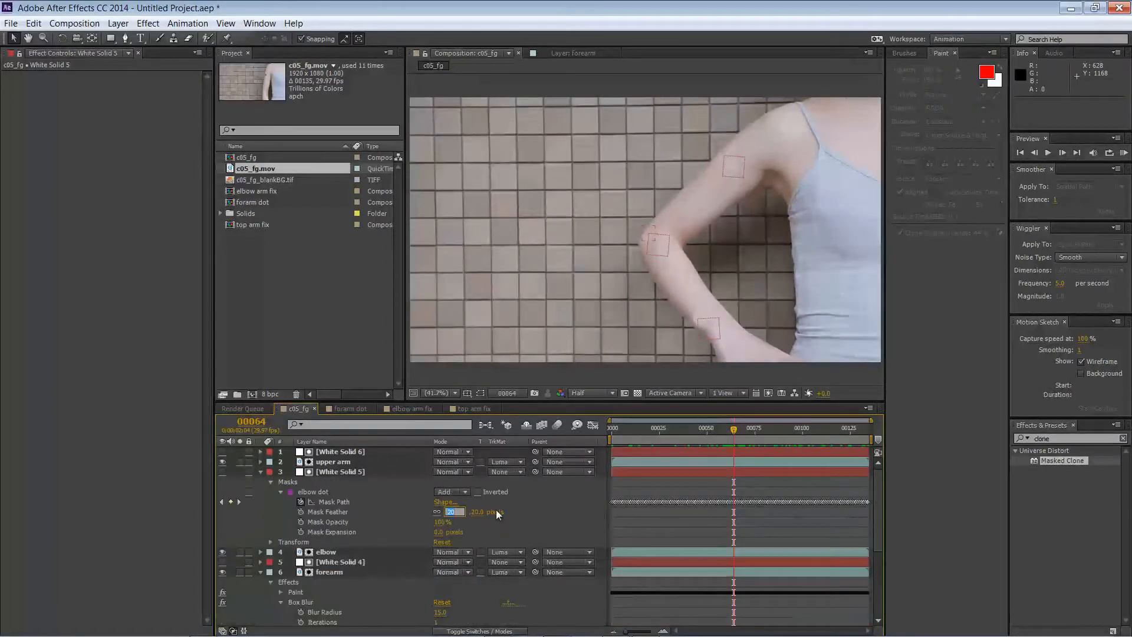
left_click(451, 512)
type("20")
key("Return")
type("10")
key("Return")
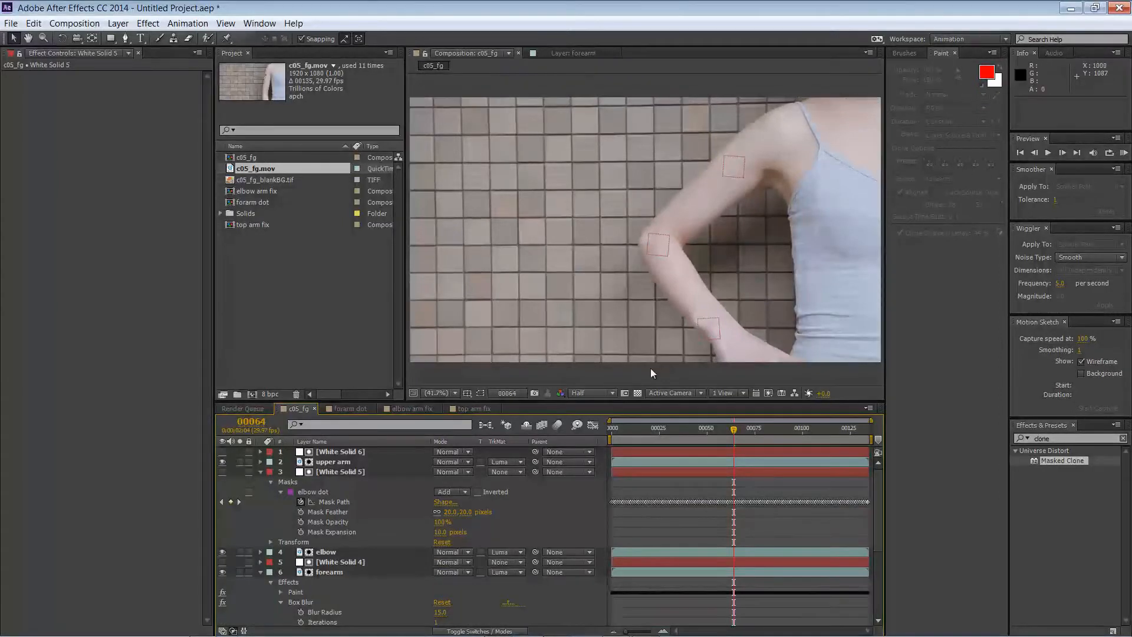
left_click(713, 369)
left_click_drag(707, 429, 730, 410)
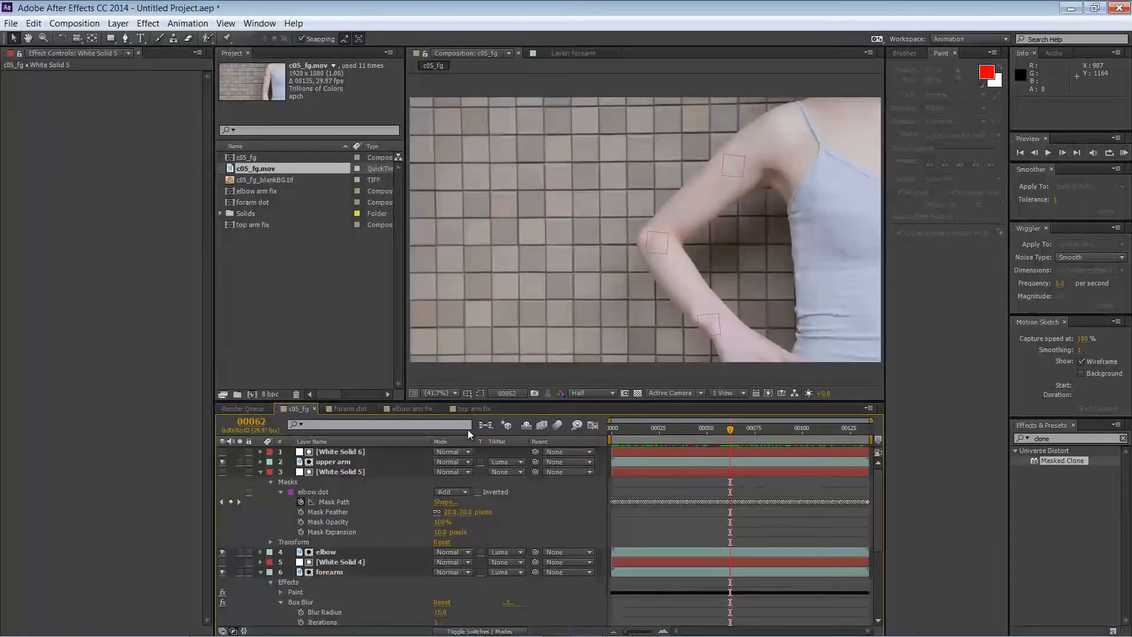
- Set the forearm dot mask's expansion on White Solid 4 to 10 pixels, playing and scrubbing the shot to check the arm
left_click(357, 562)
left_click(260, 562)
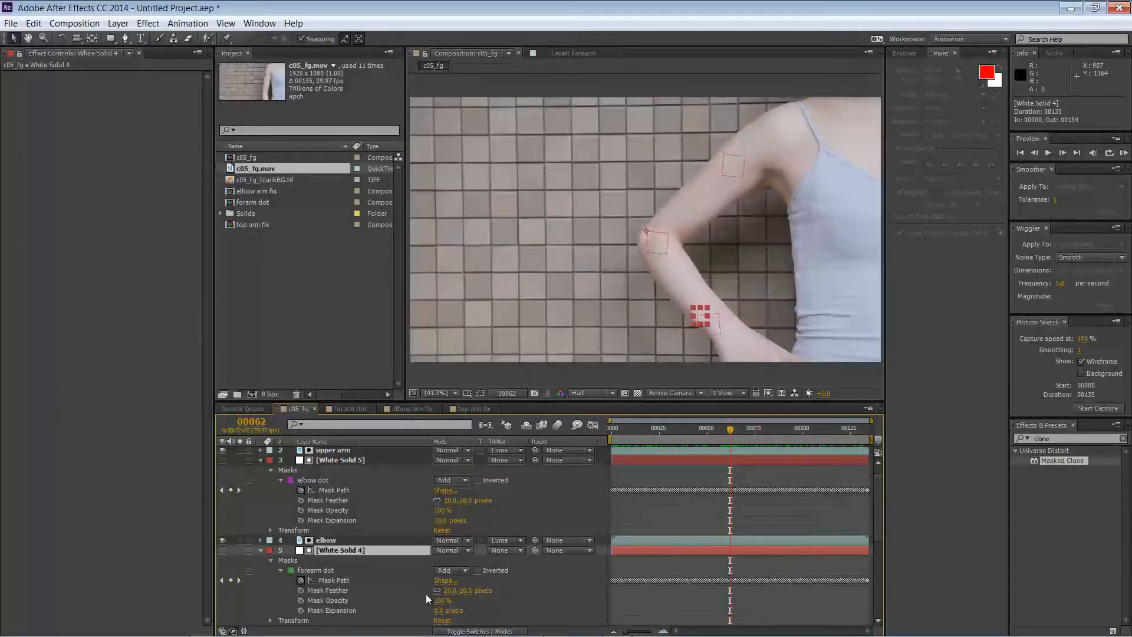
left_click(709, 376)
key("space")
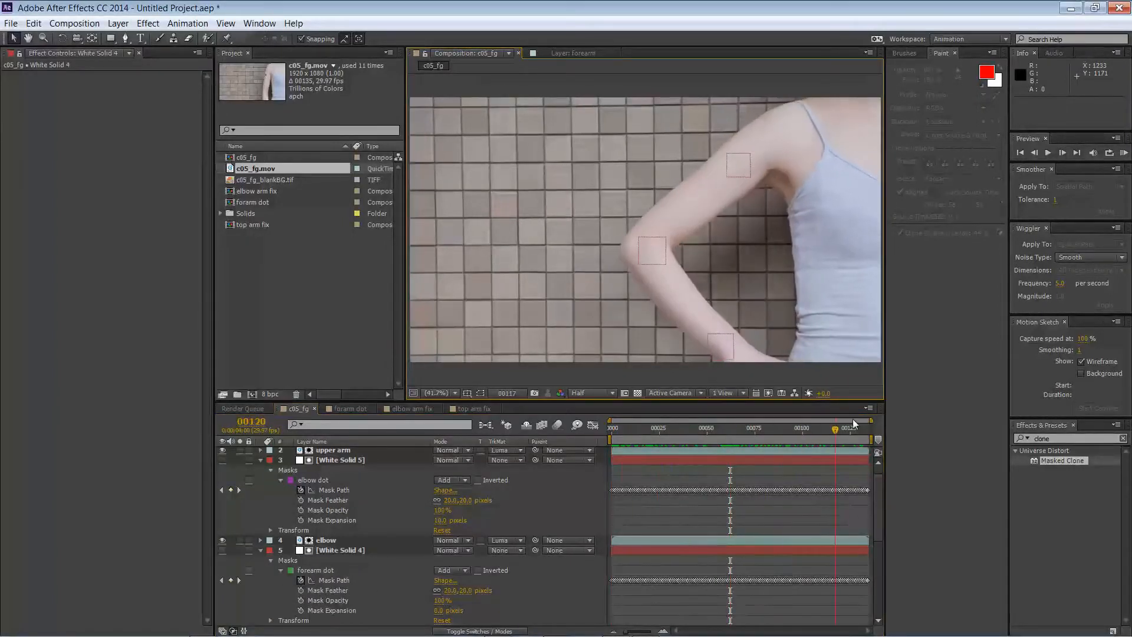
left_click(438, 610)
type("10")
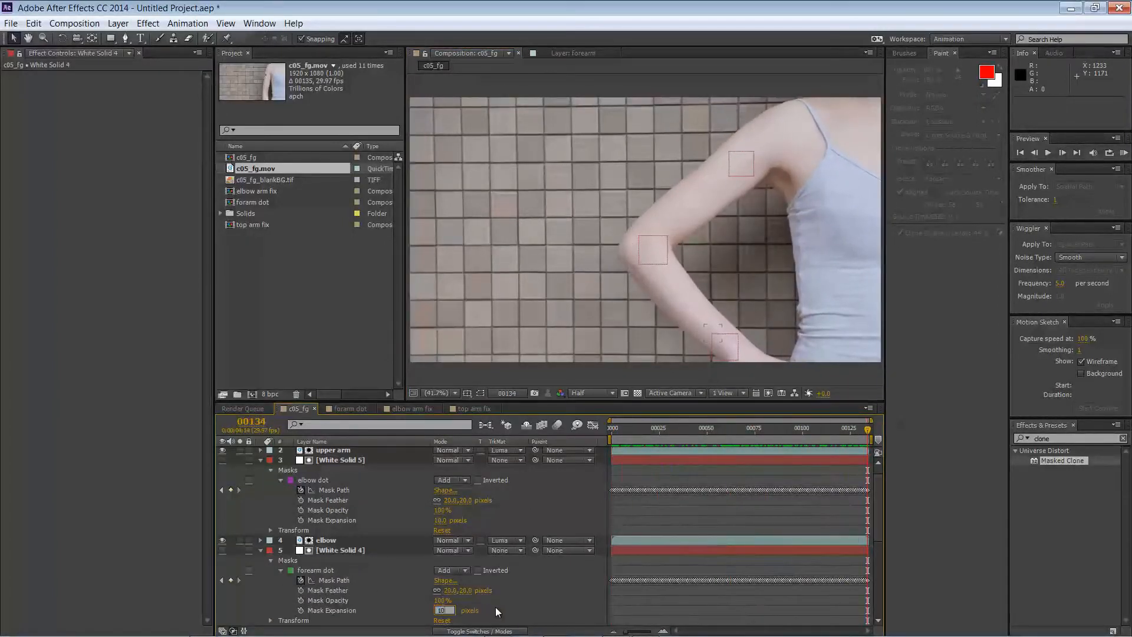
key("Return")
left_click_drag(833, 427, 780, 415)
mouse_move(878, 533)
left_mouse_down()
mouse_move(872, 607)
mouse_move(876, 525)
left_mouse_up()
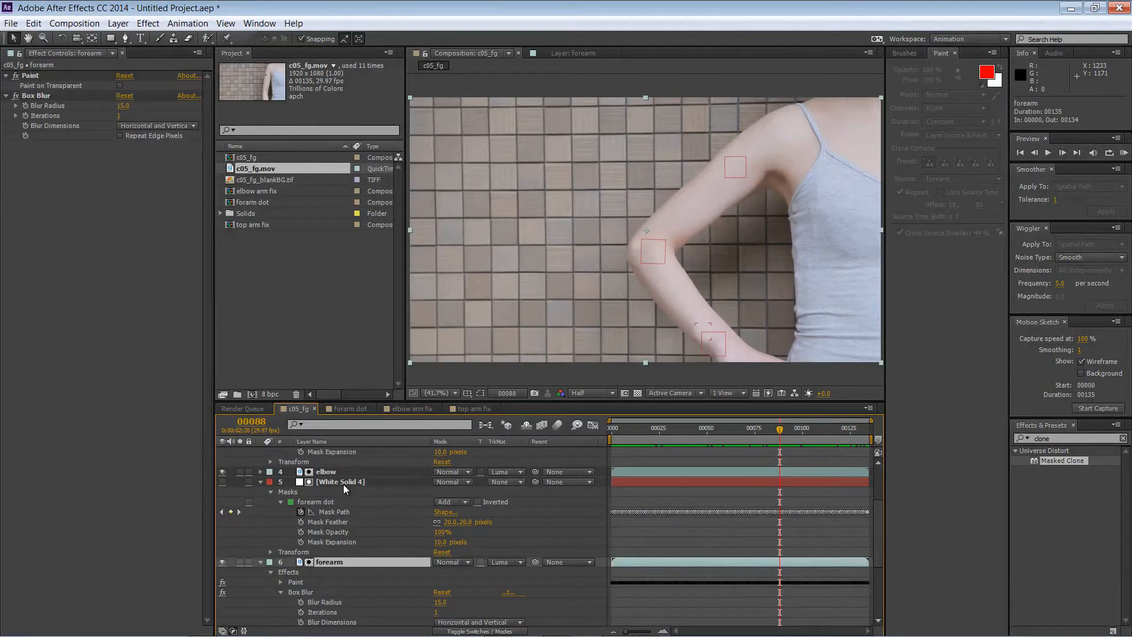
- Pre-compose the forearm layer together with its White Solid 4 matte into a composition named forearm fix
left_click(343, 482, "ctrl")
left_click(117, 24)
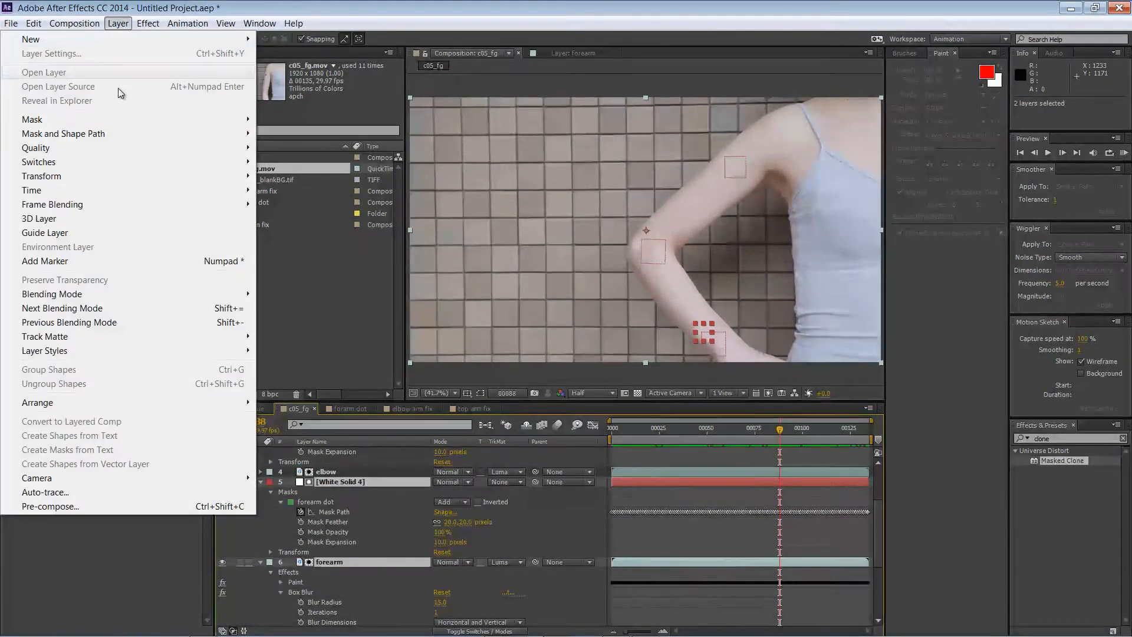
left_click(89, 506)
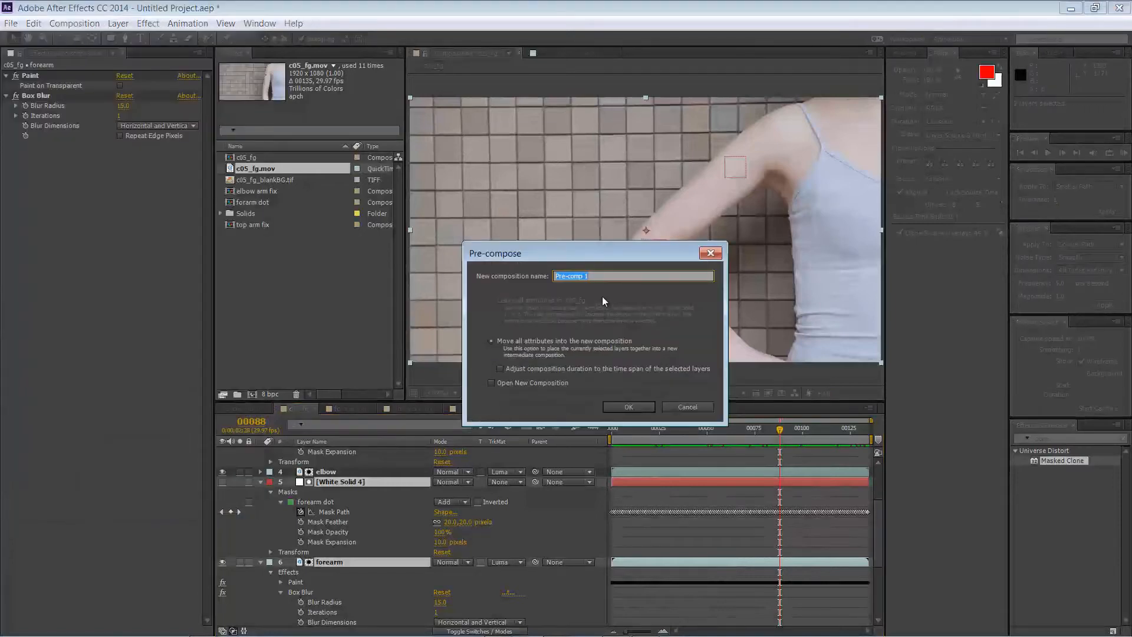
type("arm fix")
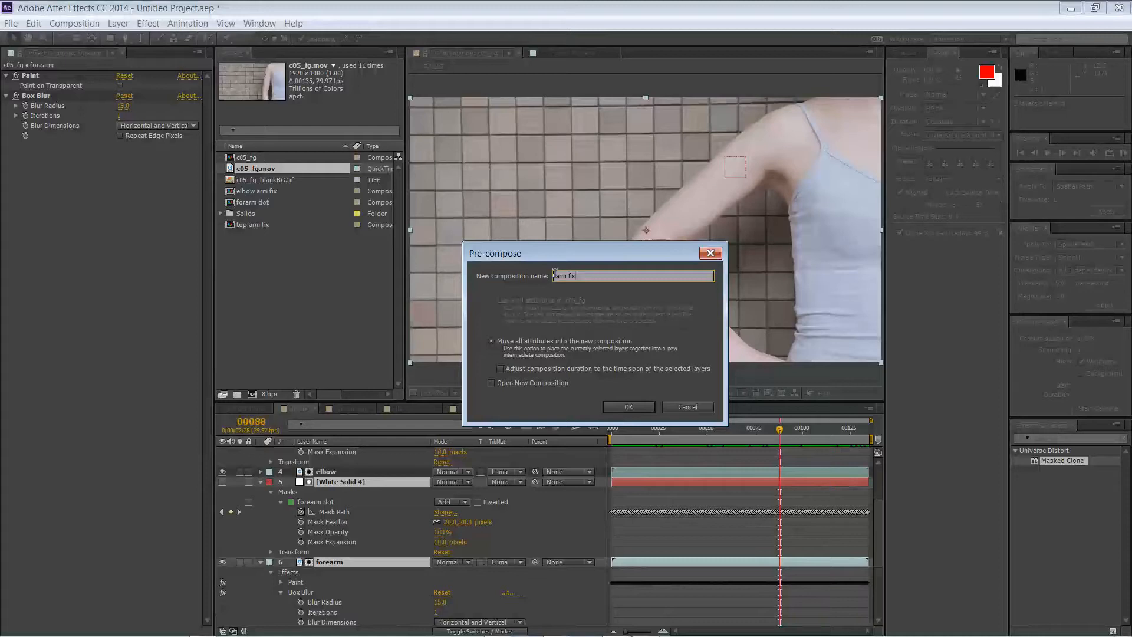
type("fore")
left_click(618, 404)
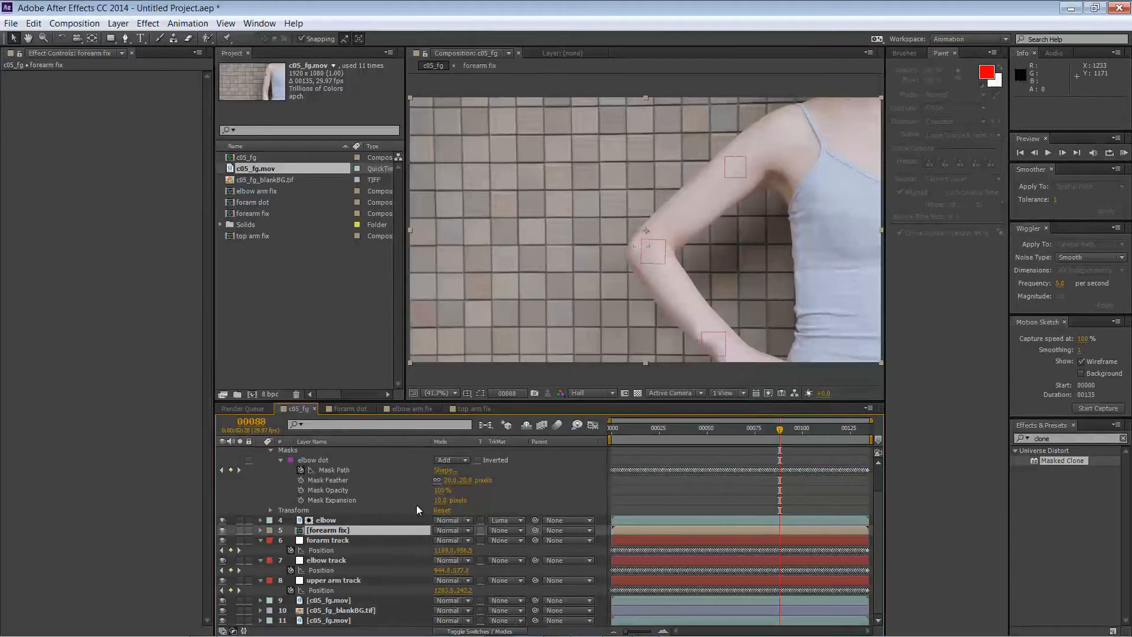
- Pre-compose the elbow layer together with its White Solid 5 matte into a composition named elbow fix
scroll(883, 473, "up", 1)
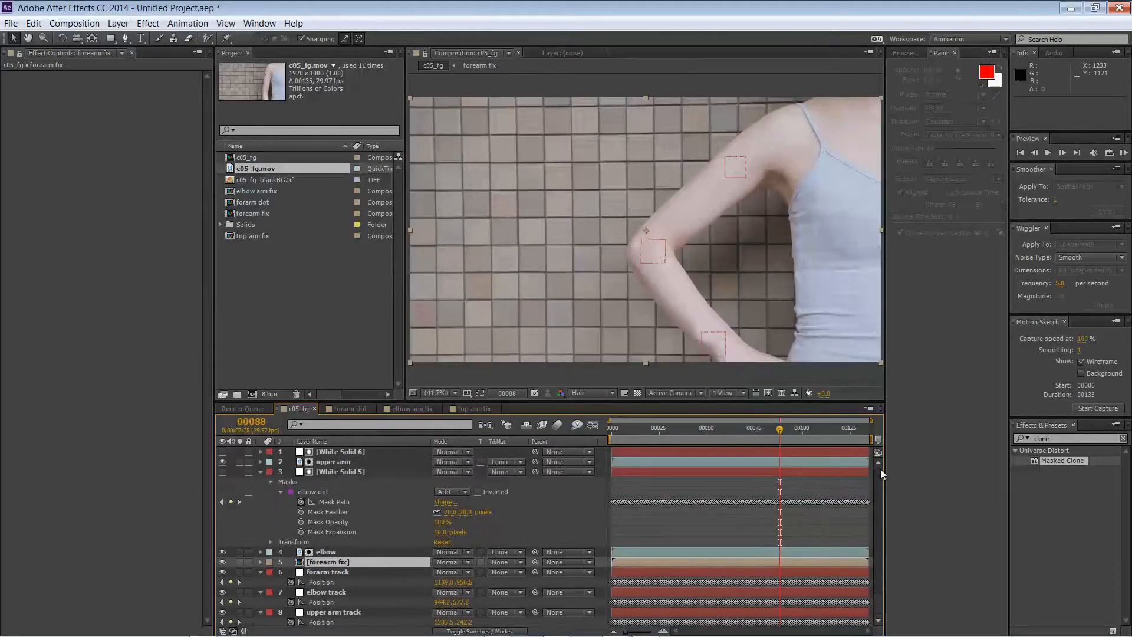
left_click(326, 552)
left_click(340, 472, "shift")
left_click(118, 23)
left_click(134, 506)
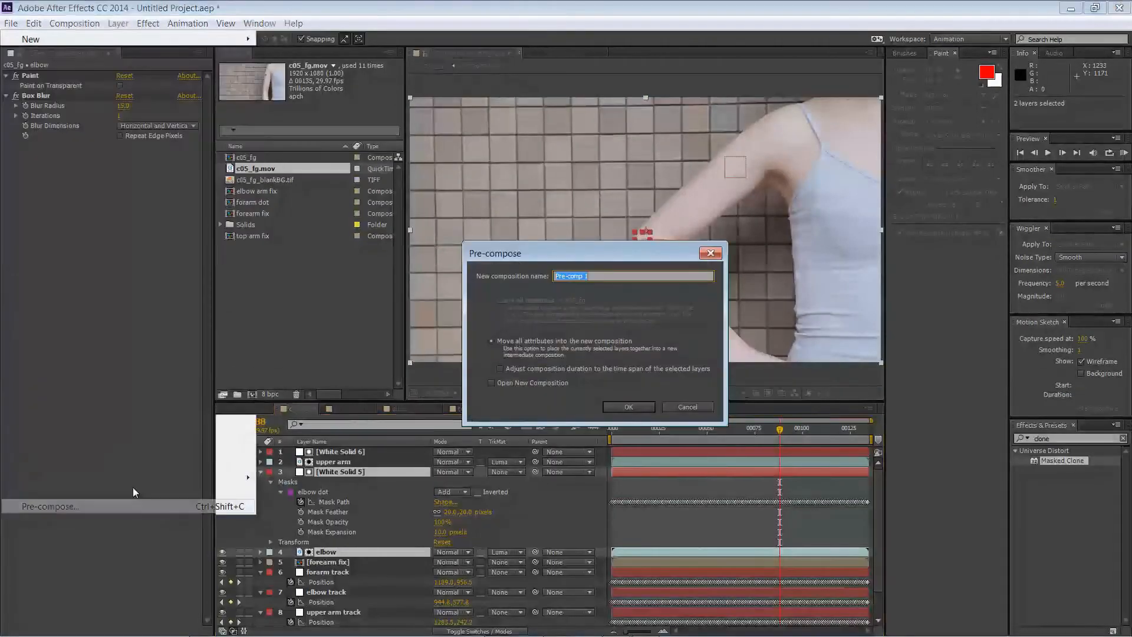
type("elbow fix")
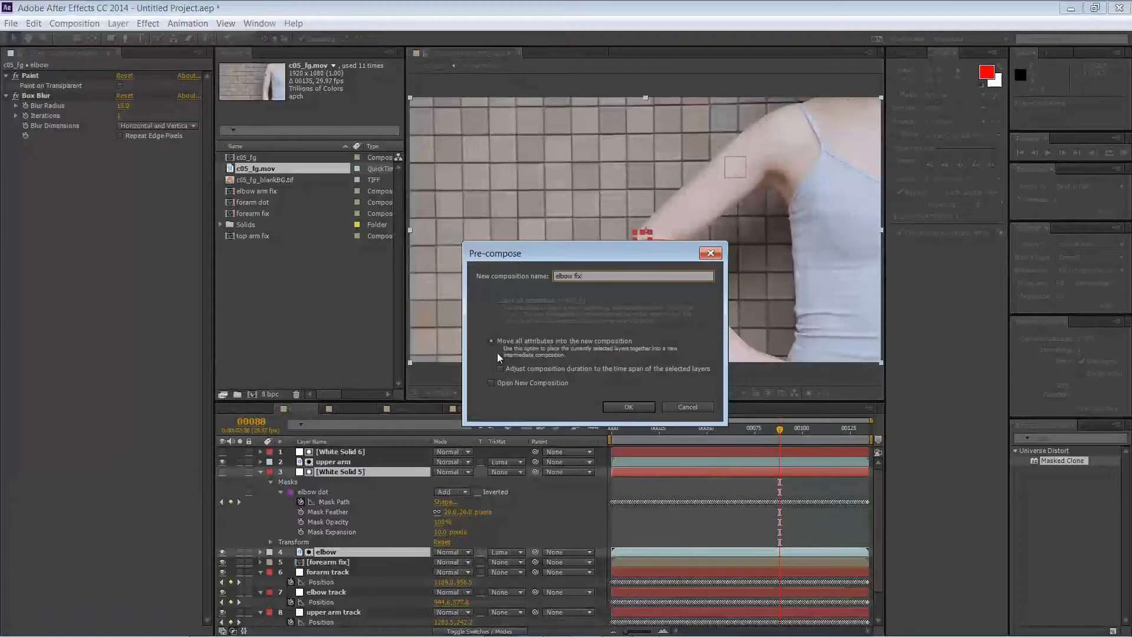
left_click(638, 406)
- Pre-compose the upper arm layer together with its White Solid 6 matte into a composition named upper arm fix
left_click(354, 452)
left_click(333, 461, "shift")
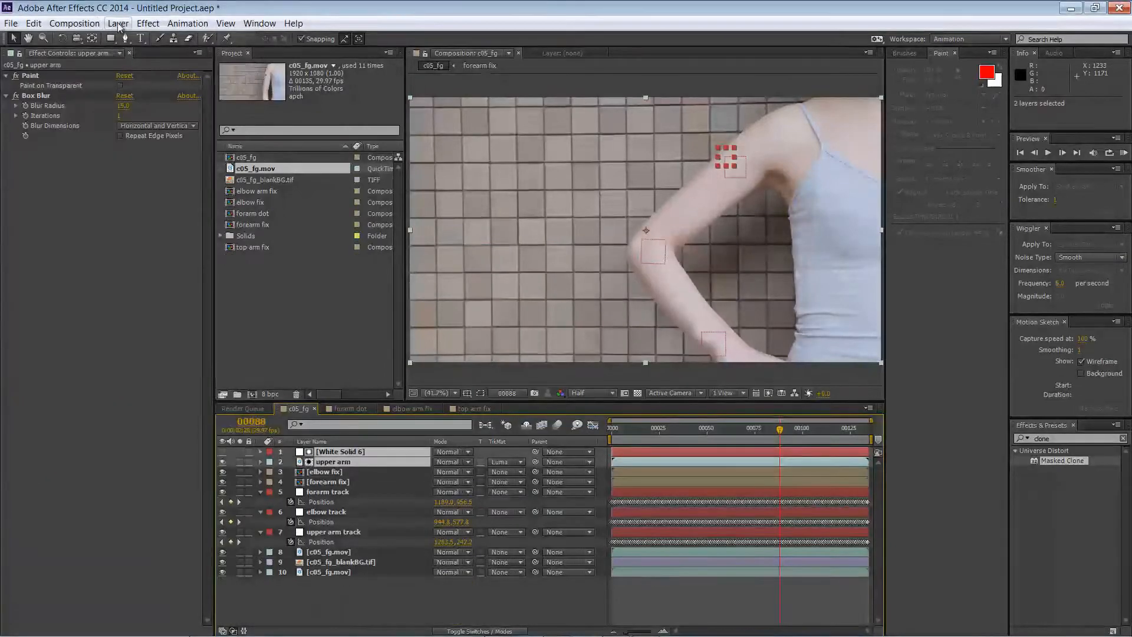
left_click(118, 22)
left_click(91, 506)
type("upper arm fi")
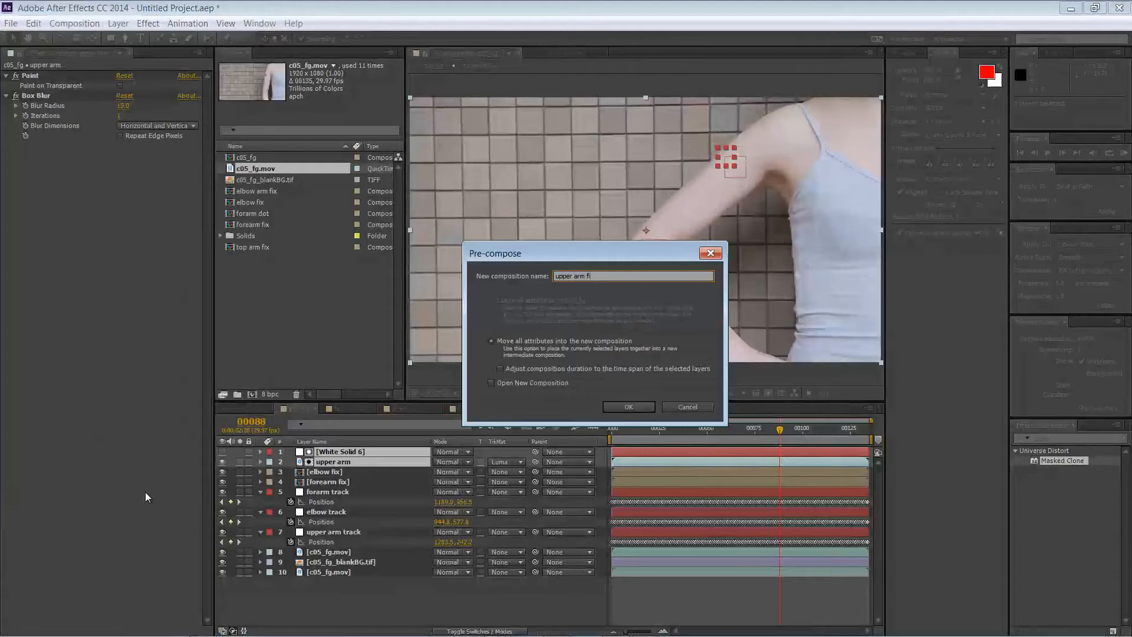
type("x")
key("Return")
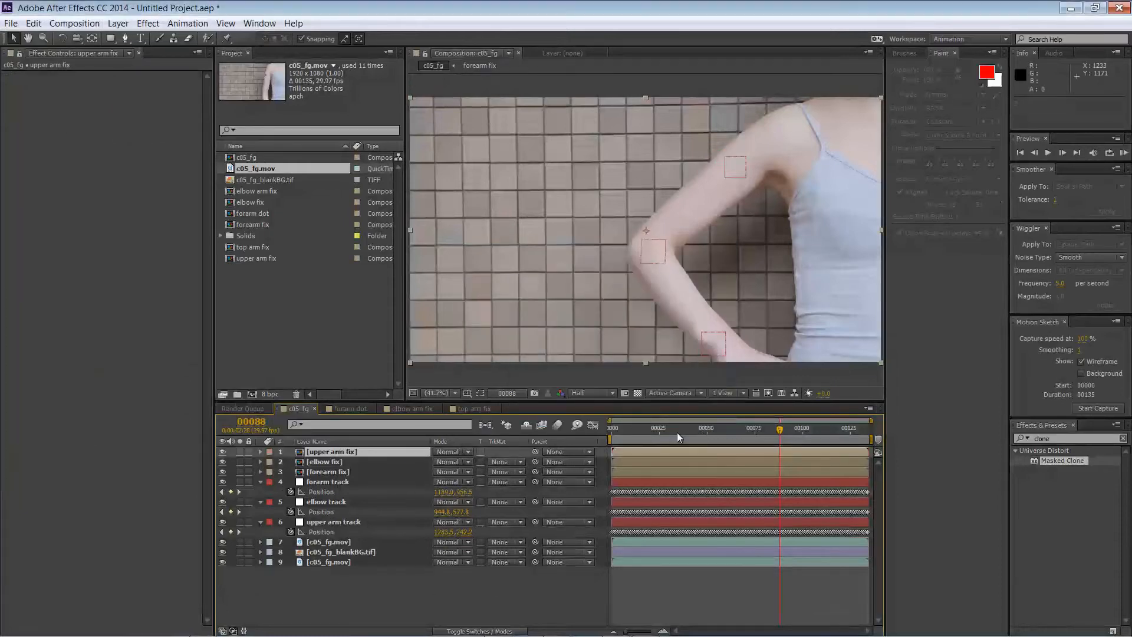
- Apply Hue/Saturation to the elbow fix layer and start keyframing its Channel Range at the last frame, 134
left_click_drag(735, 440, 910, 406)
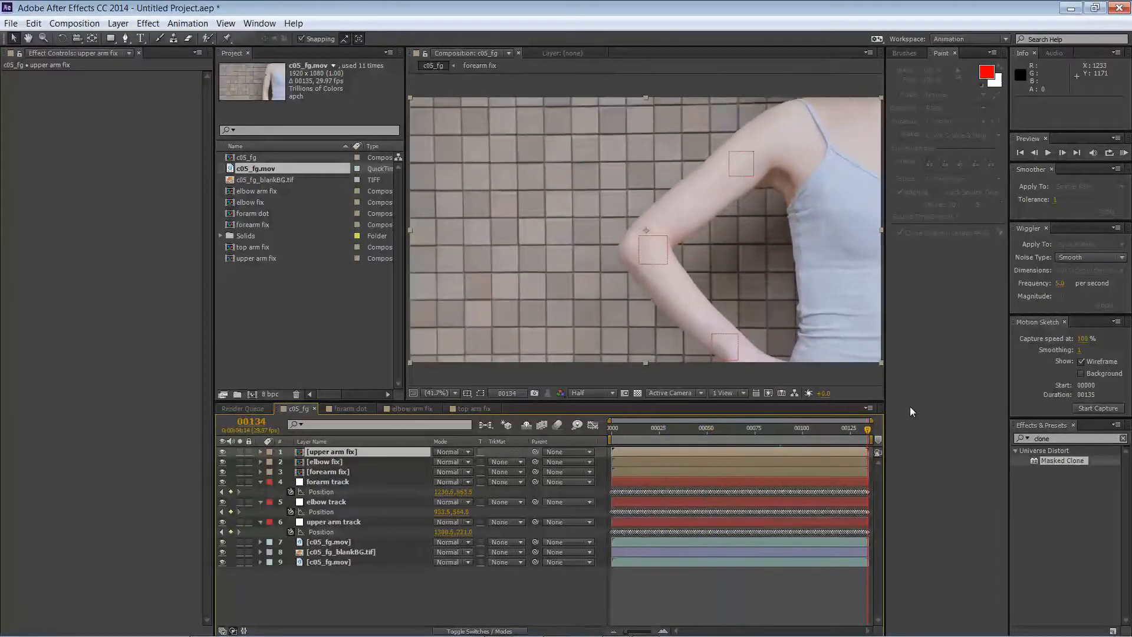
left_click(373, 462)
left_click(150, 29)
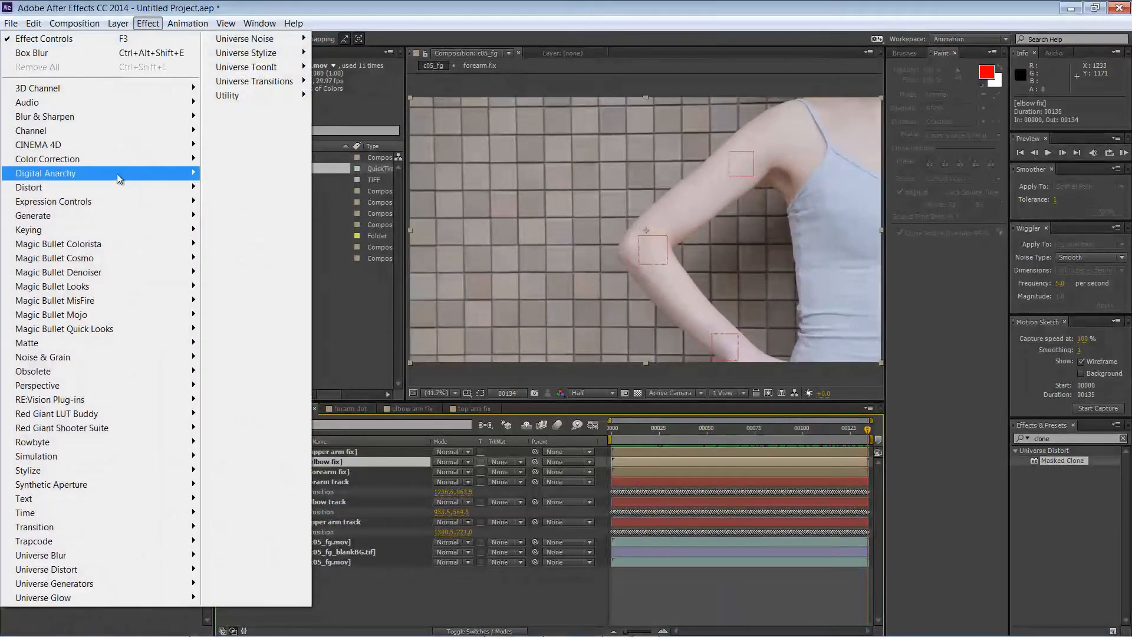
mouse_move(86, 160)
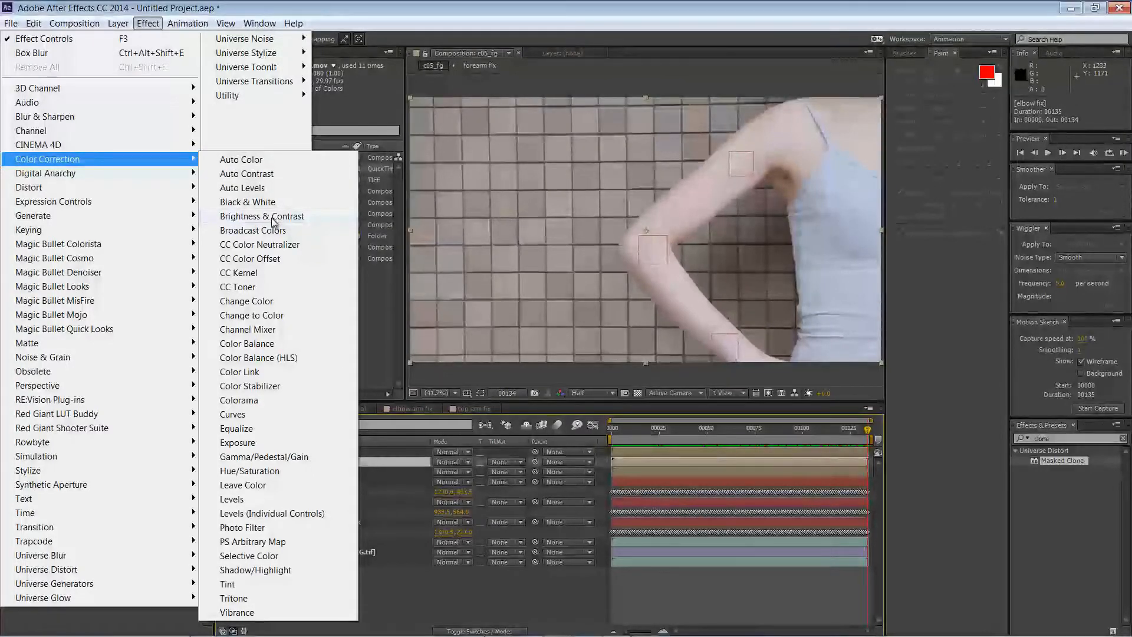
left_click(280, 466)
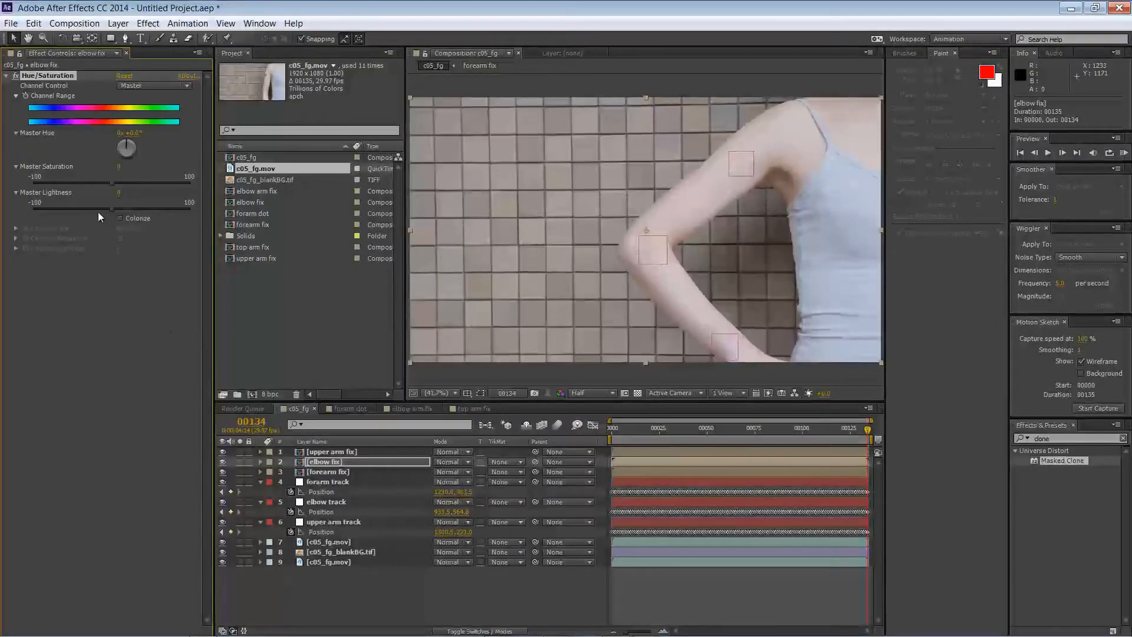
left_click(260, 462)
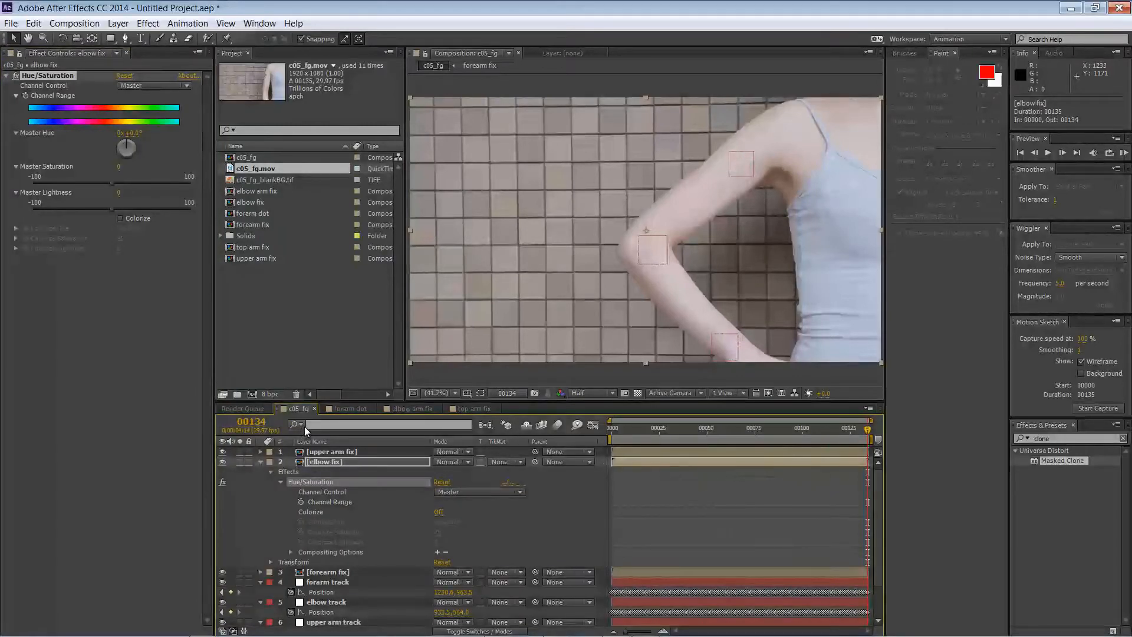
left_click(26, 96)
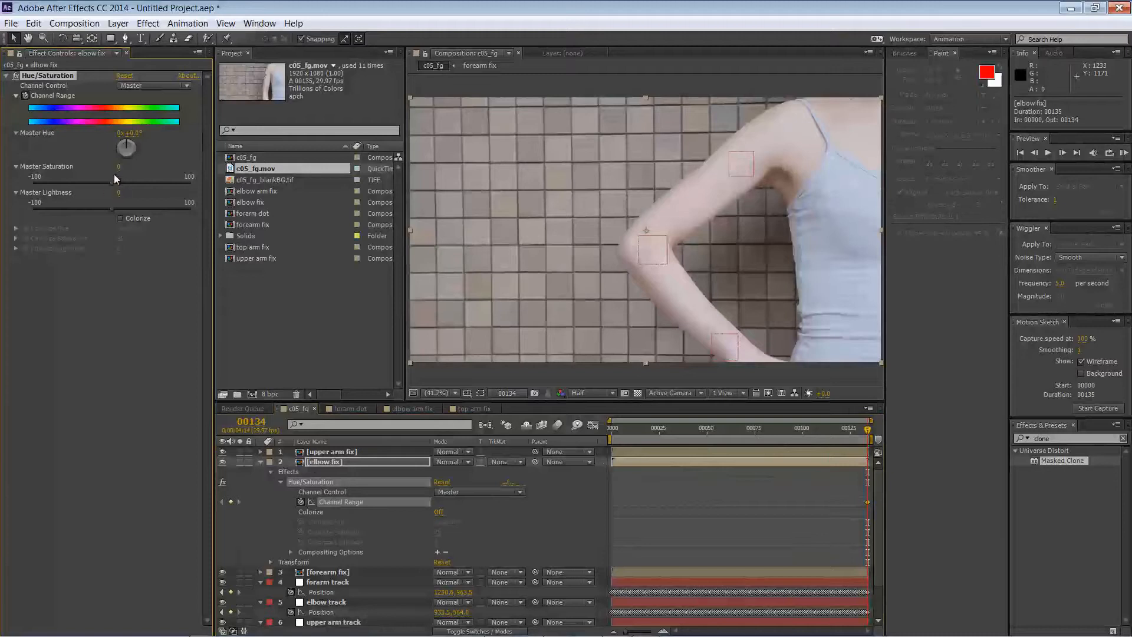
- Keyframe the elbow fix's Hue/Saturation at frames 105 and 57, with master saturation 11 and lightness -12 at frame 57
left_click_drag(851, 432, 811, 434)
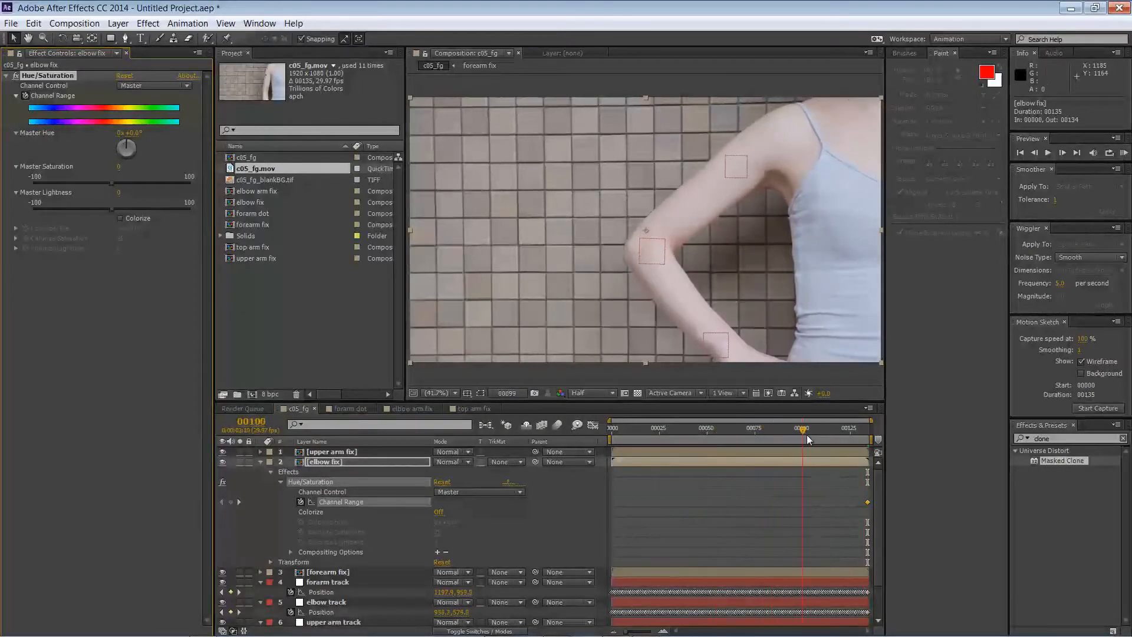
left_click(90, 184)
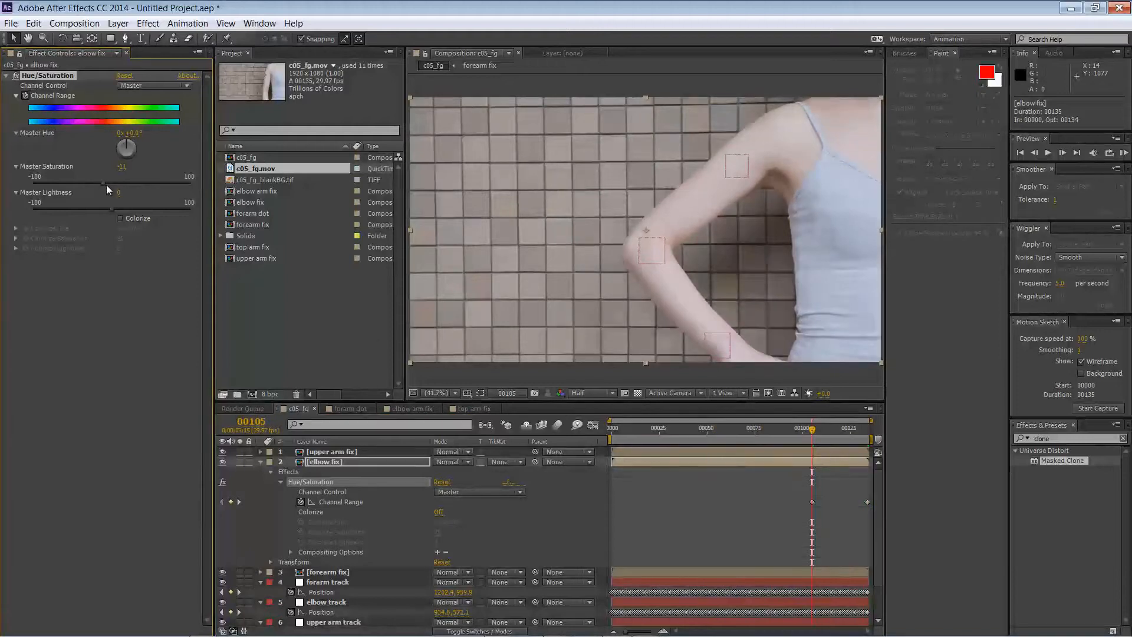
left_click_drag(812, 431, 721, 433)
left_click_drag(110, 206, 128, 188)
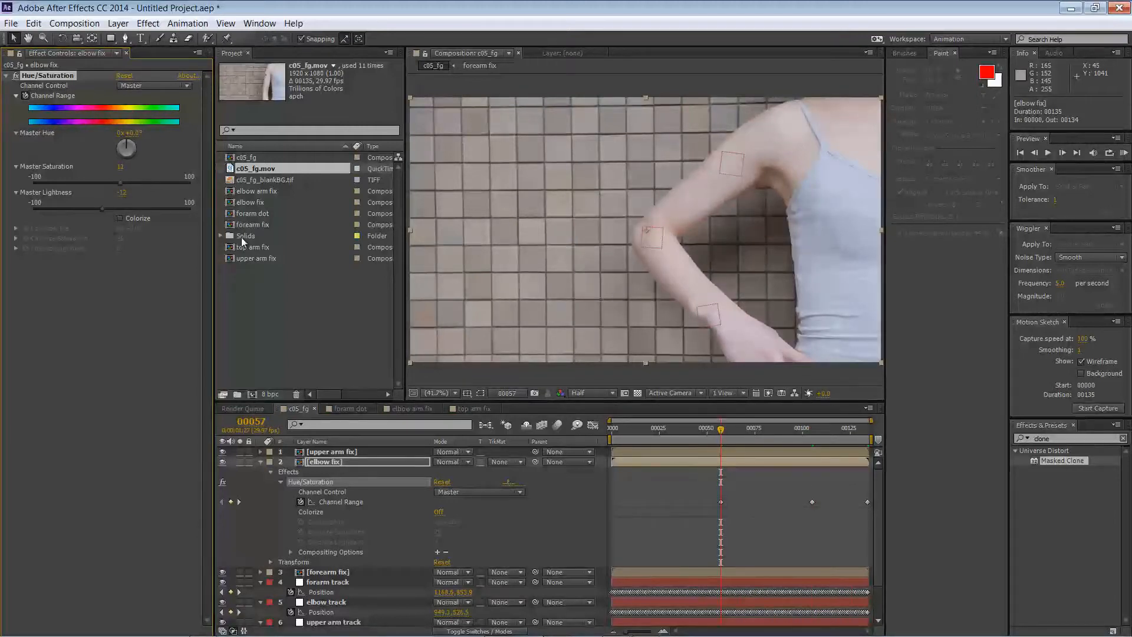
- Inside the elbow fix composition, set the elbow dot mask's feather to 52 pixels and its expansion to 25 pixels
double_click(342, 462)
left_click(306, 455)
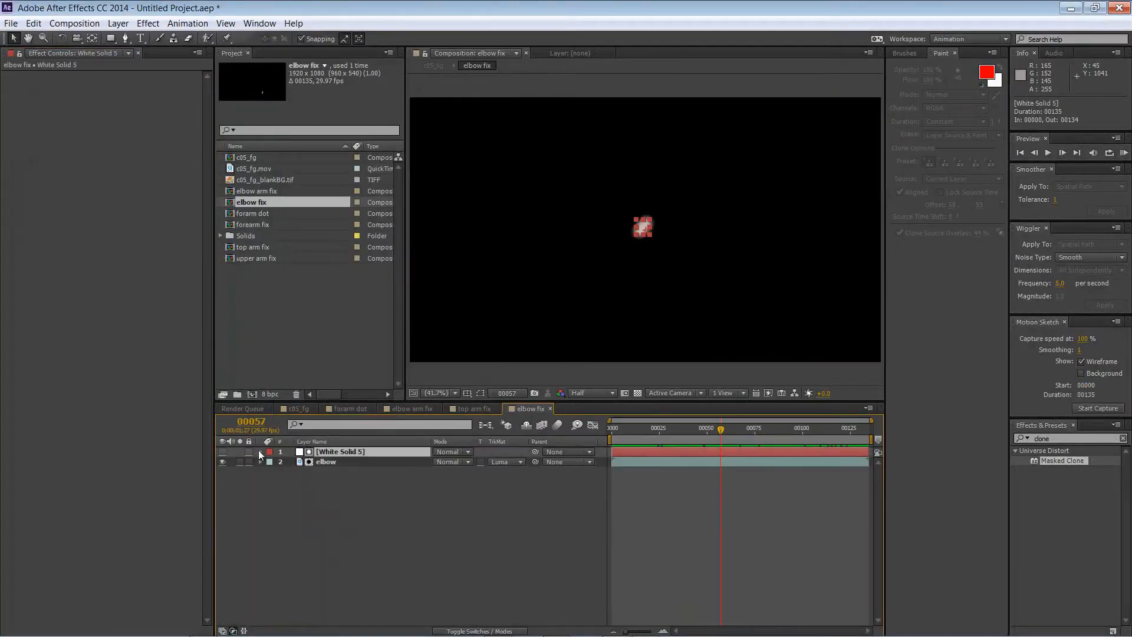
left_click(260, 452)
left_click(272, 471)
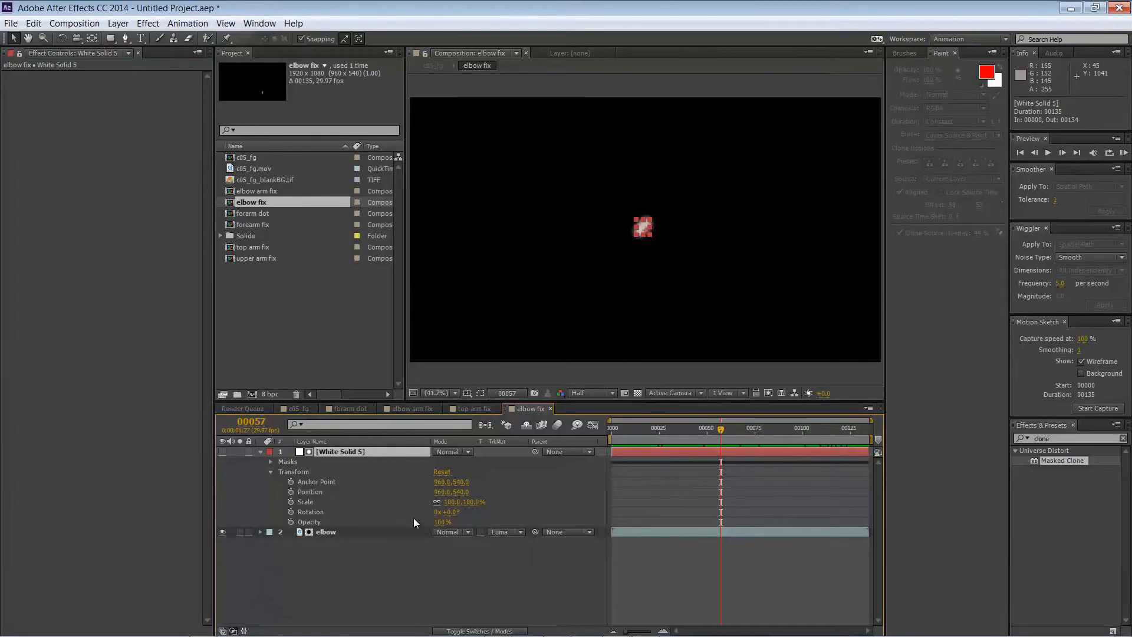
left_click(271, 462)
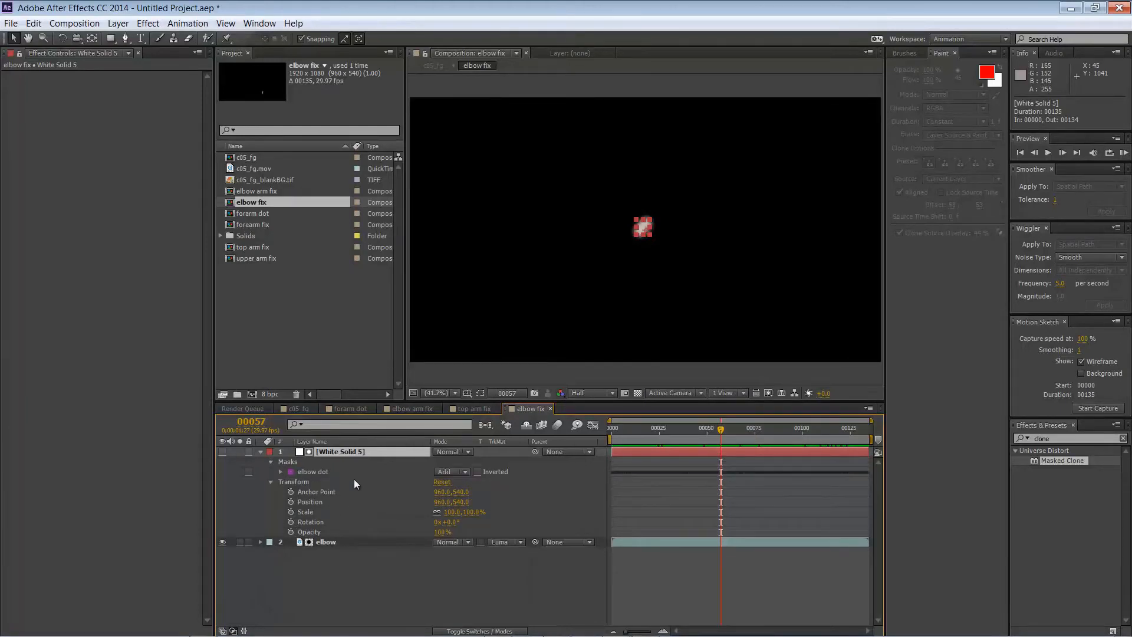
left_click(280, 473)
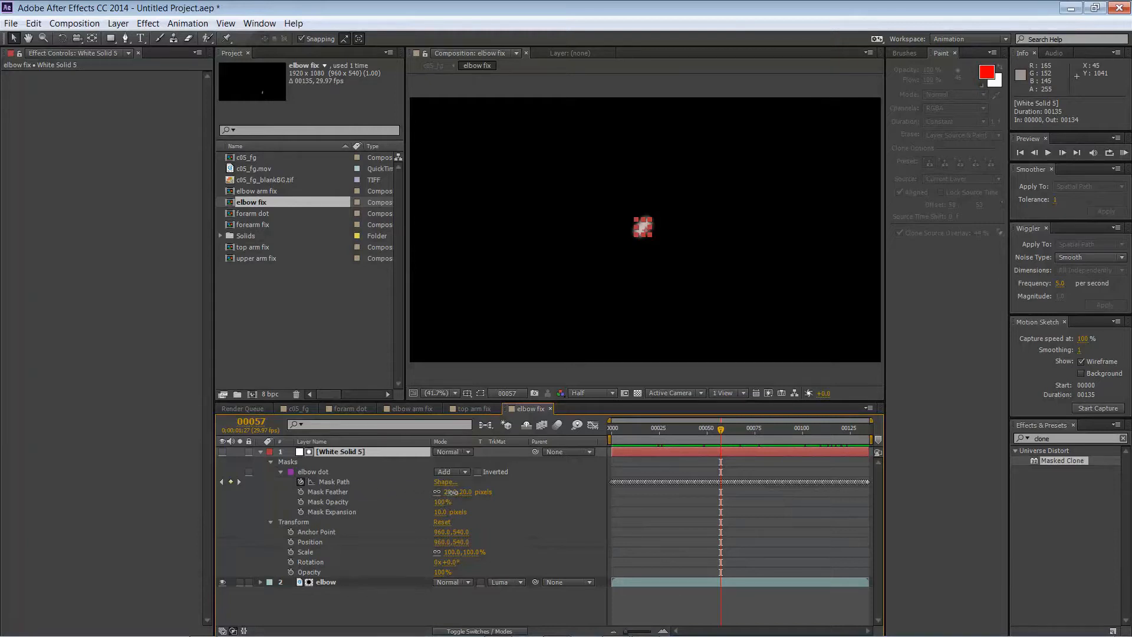
left_click_drag(452, 492, 473, 492)
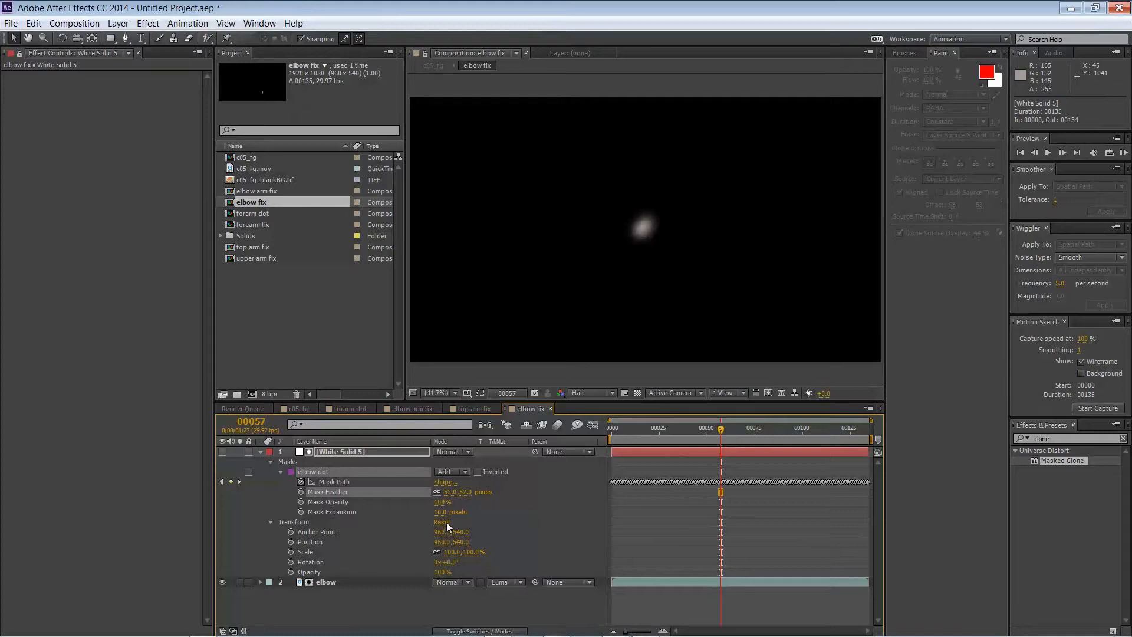
left_click_drag(440, 511, 450, 510)
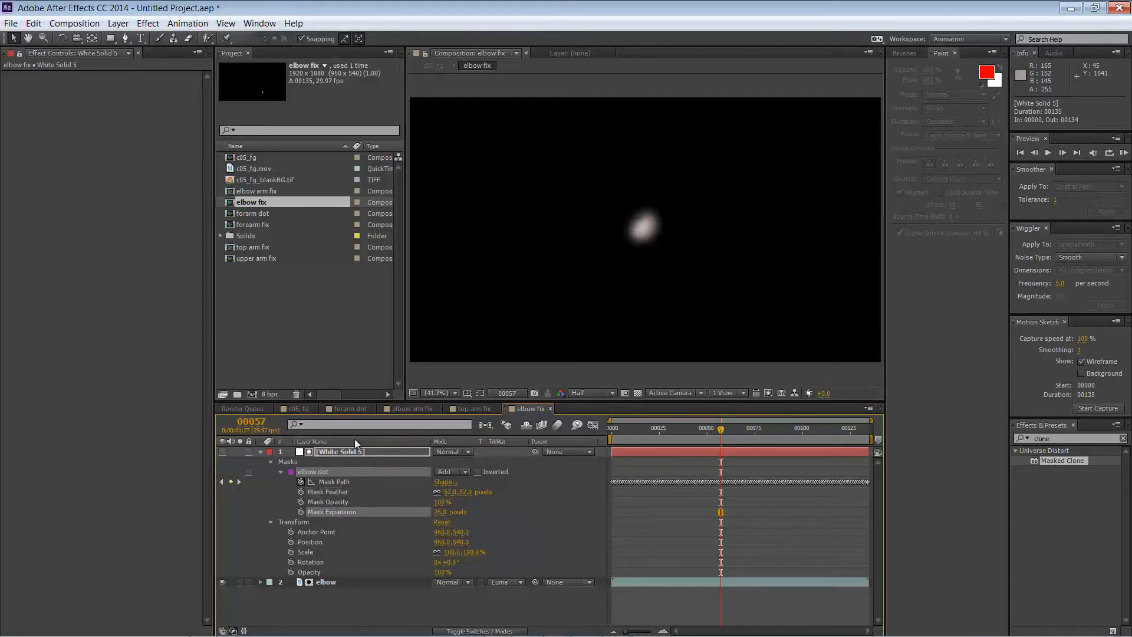
- Back in c05_fg, set the elbow fix's lightness to -8 at frame 57, then keyframe saturation 10 and lightness 1 at frame 27
left_click(345, 410)
left_click(312, 409)
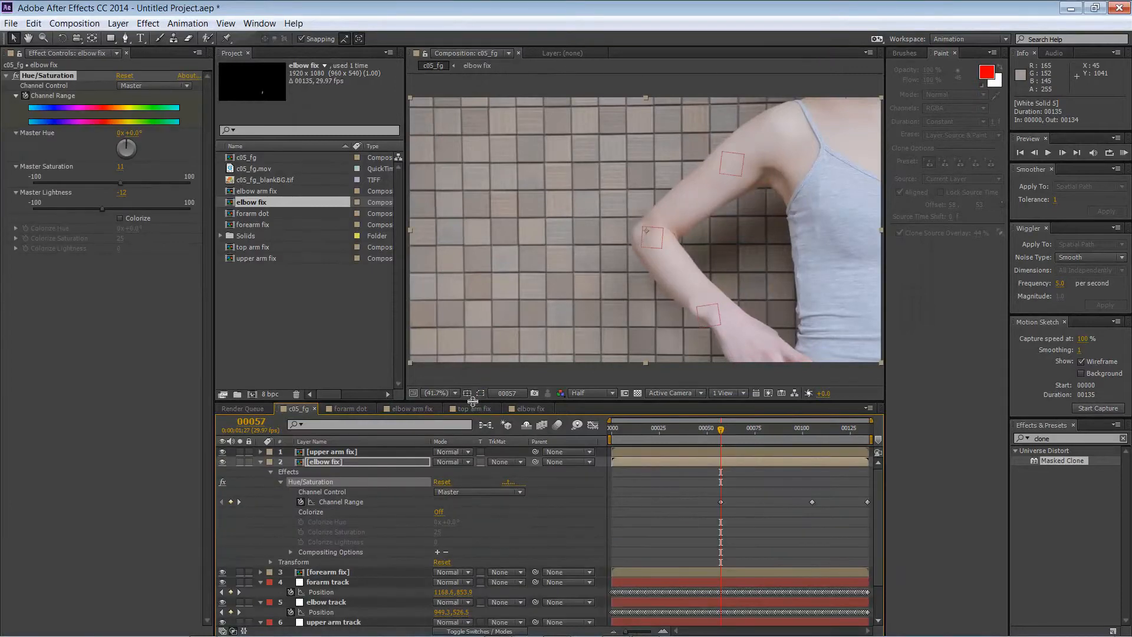
left_click_drag(109, 209, 106, 209)
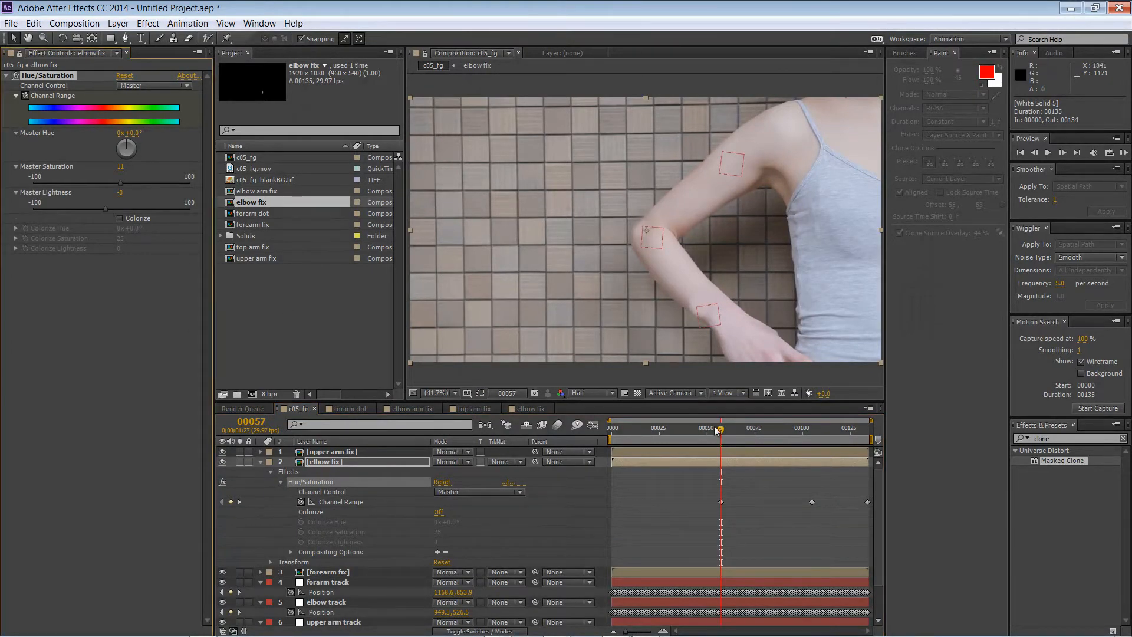
left_click_drag(719, 431, 663, 442)
left_click_drag(122, 184, 110, 209)
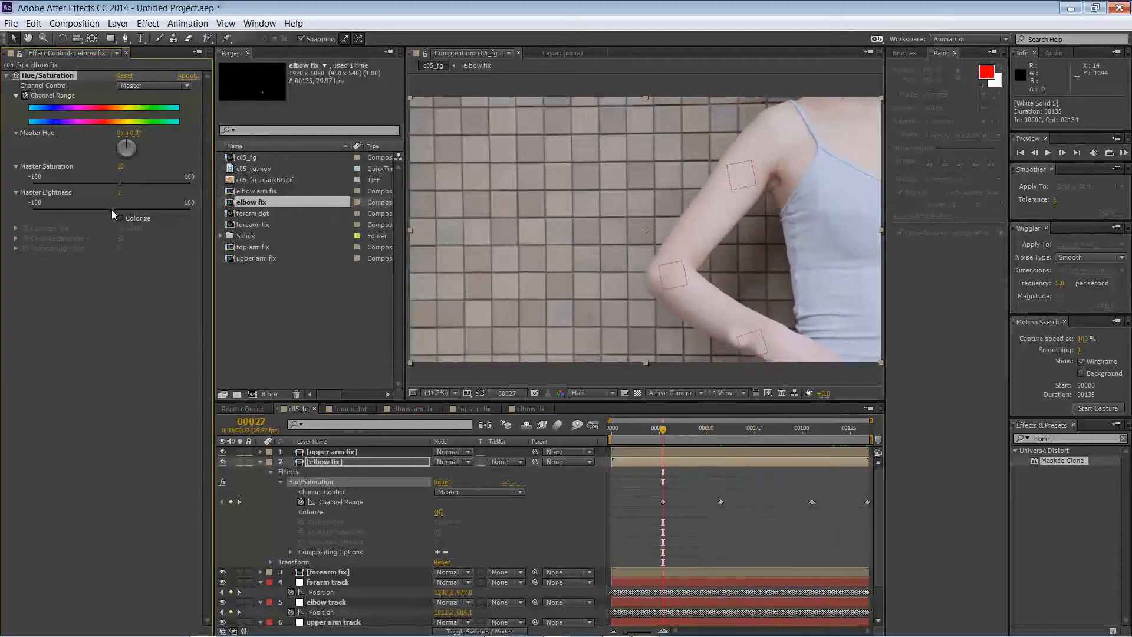
- Apply Hue/Saturation to the forearm fix layer and start keyframing its Channel Range at the last frame, 134
left_click_drag(661, 432, 878, 435)
left_click(260, 462)
left_click(310, 472)
left_click(148, 24)
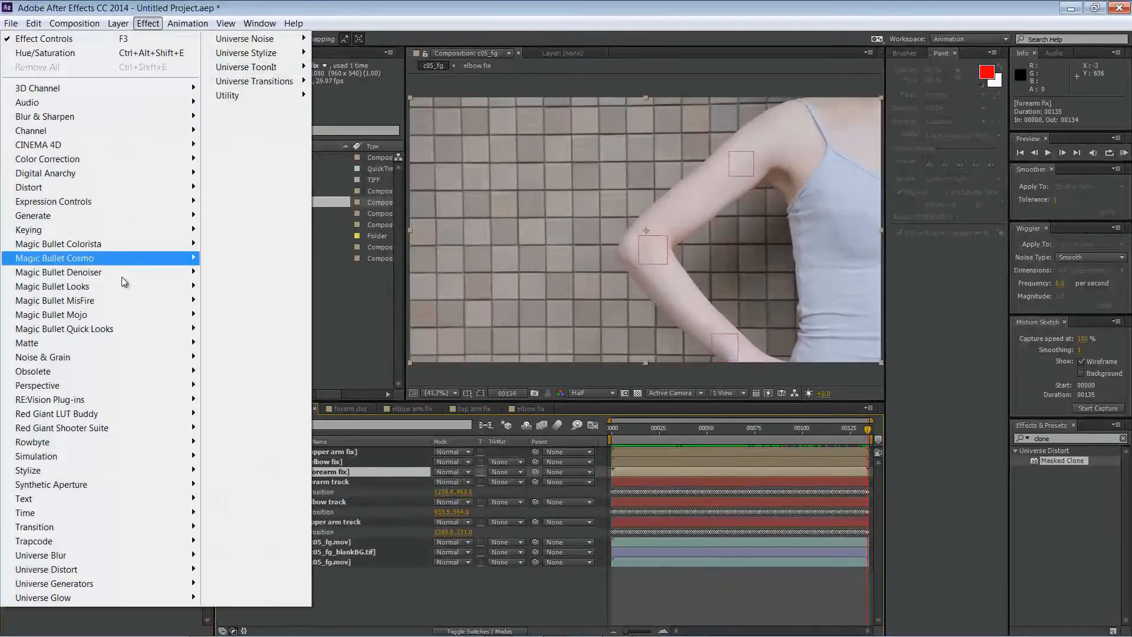
mouse_move(79, 159)
left_click(247, 471)
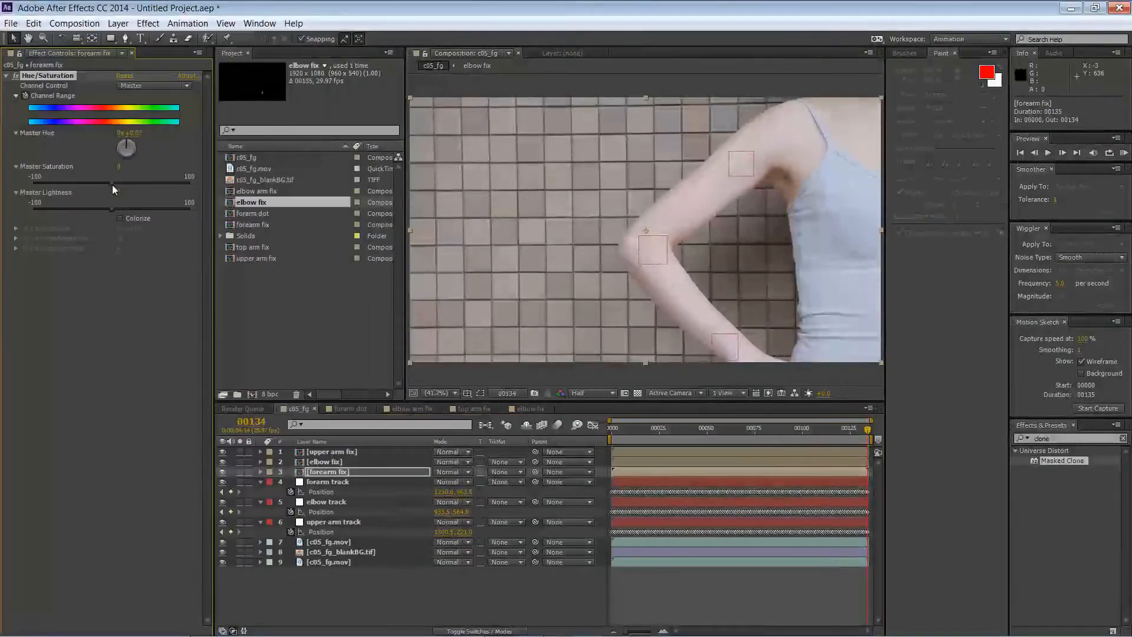
- Keyframe the forearm fix's saturation and lightness at frame 91 and at three earlier frames to match the surrounding skin
left_click_drag(868, 430, 784, 432)
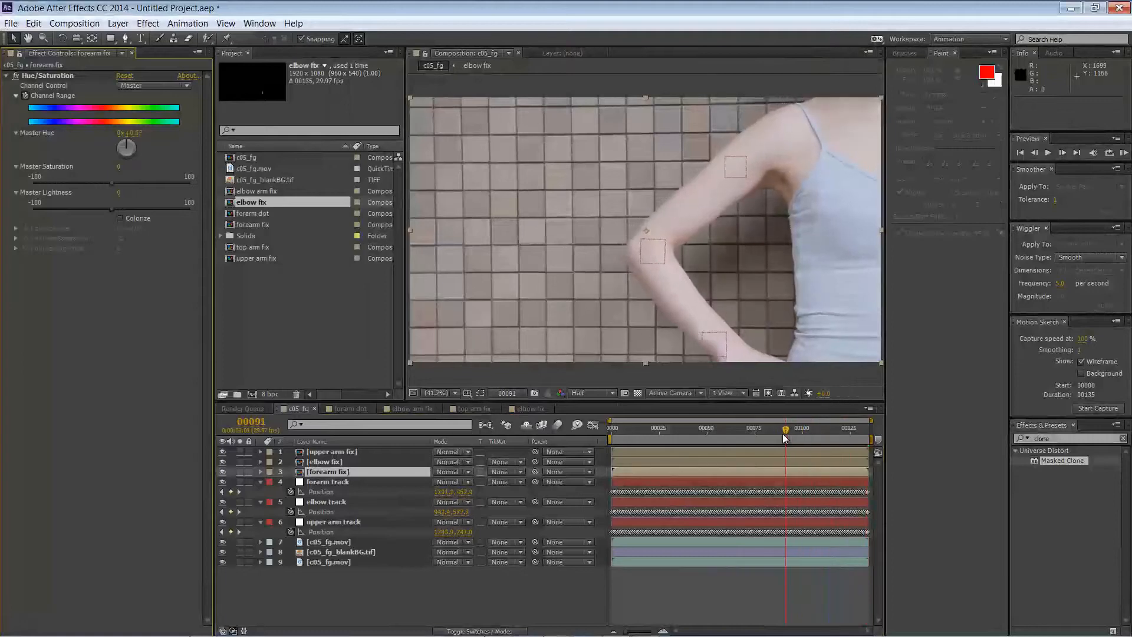
left_click_drag(112, 184, 107, 209)
left_click_drag(786, 430, 741, 430)
left_click_drag(107, 215, 104, 208)
left_click_drag(741, 430, 688, 422)
left_click_drag(104, 210, 110, 210)
left_click_drag(695, 430, 669, 429)
left_click_drag(126, 183, 104, 210)
left_click_drag(669, 429, 695, 431)
- Set the forearm fix's saturation to 12 and lightness to -4 at frame 44, and keyframe both for an earlier frame near the start
left_click(260, 471)
left_click(271, 482)
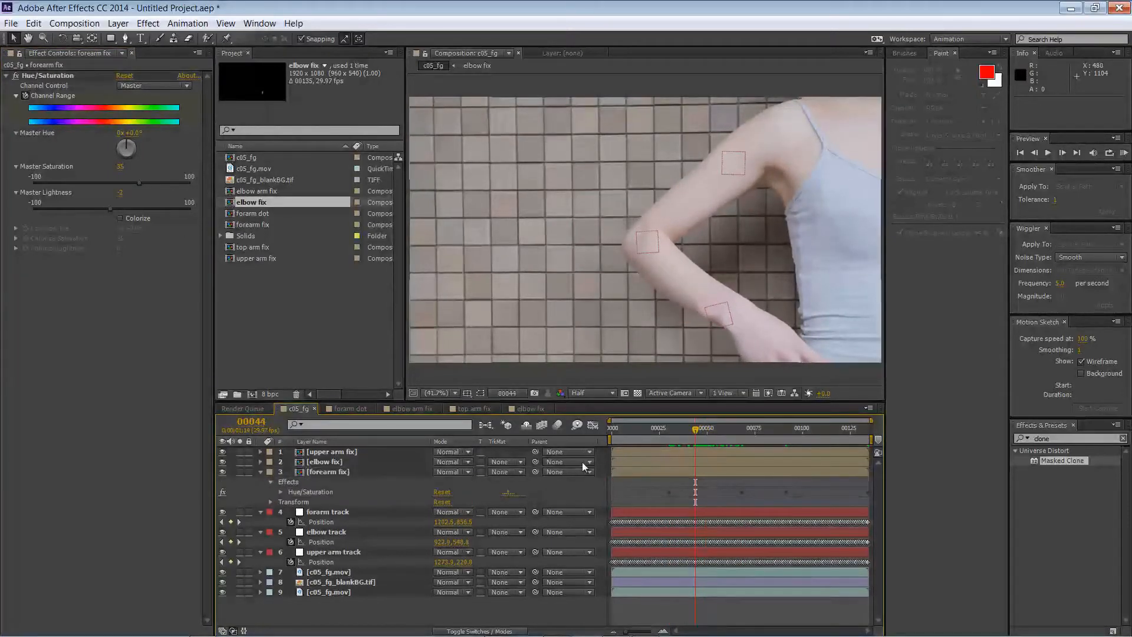
left_click(281, 492)
left_click_drag(139, 184, 107, 209)
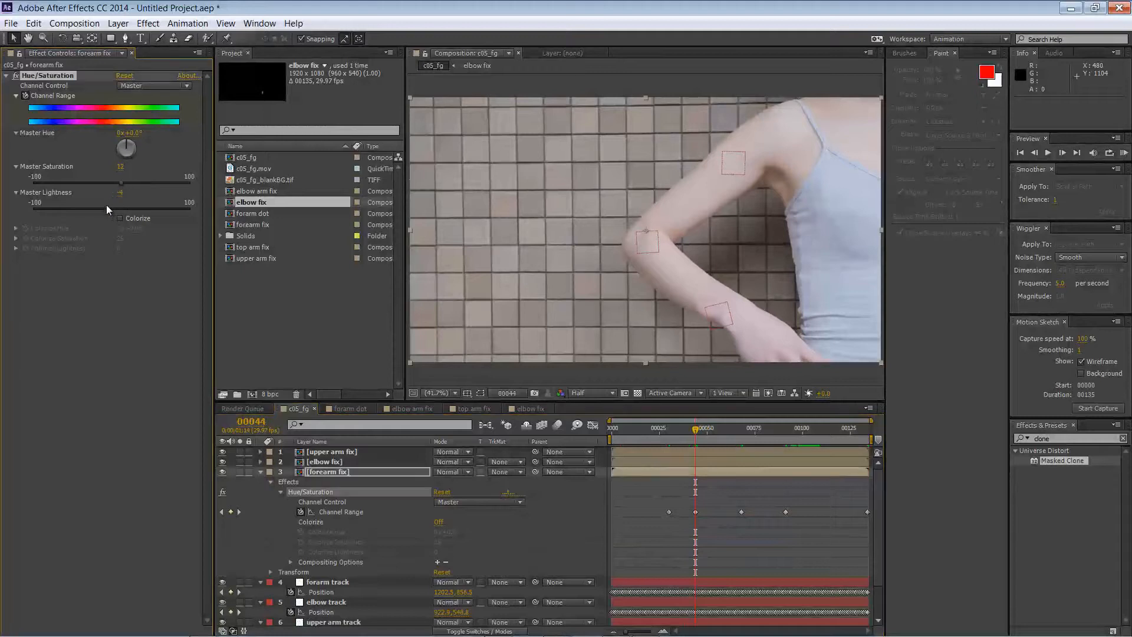
left_click_drag(695, 430, 651, 448)
left_click_drag(121, 184, 100, 207)
- At frame 134, apply Directional Blur to the forearm fix, keyframe its direction at about -41°, and set the blur length to 20
left_click_drag(651, 430, 883, 450)
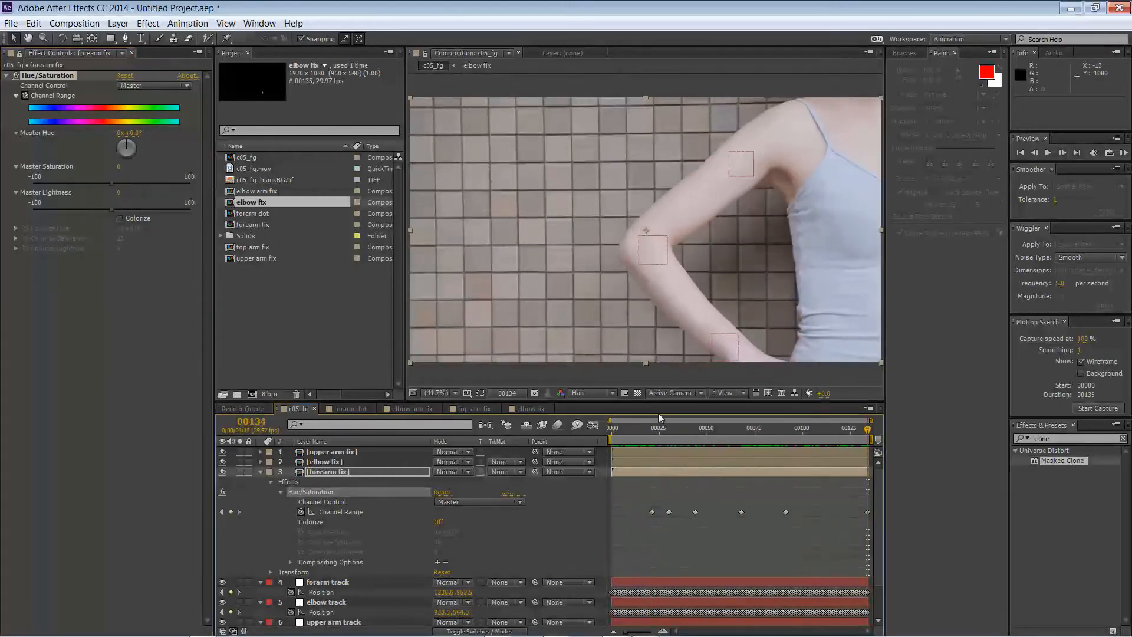
left_click(148, 23)
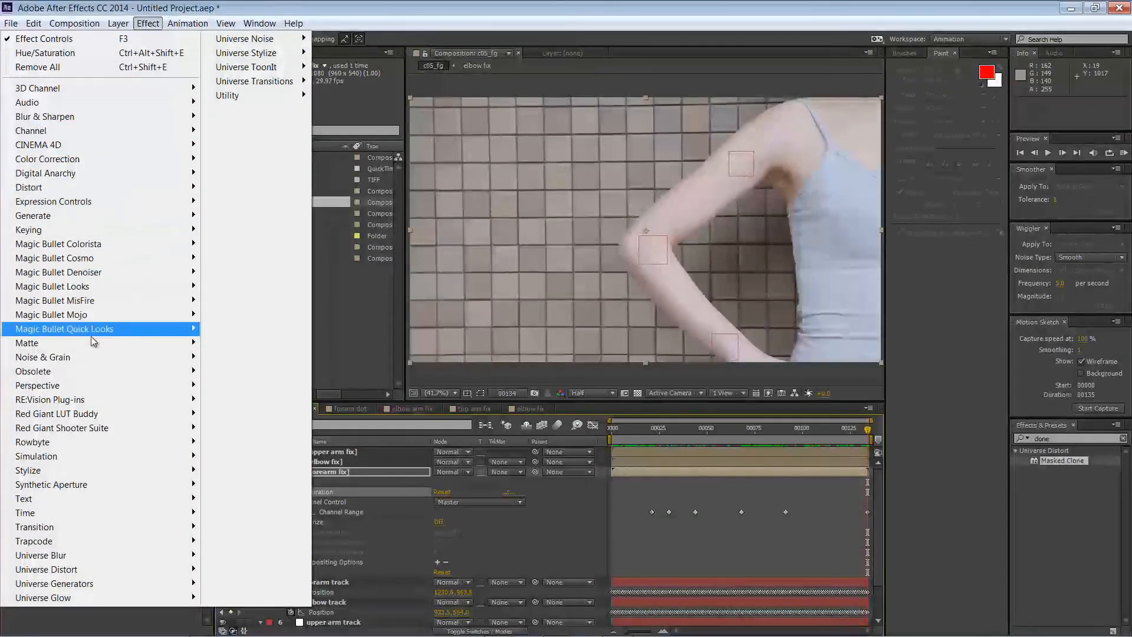
mouse_move(79, 119)
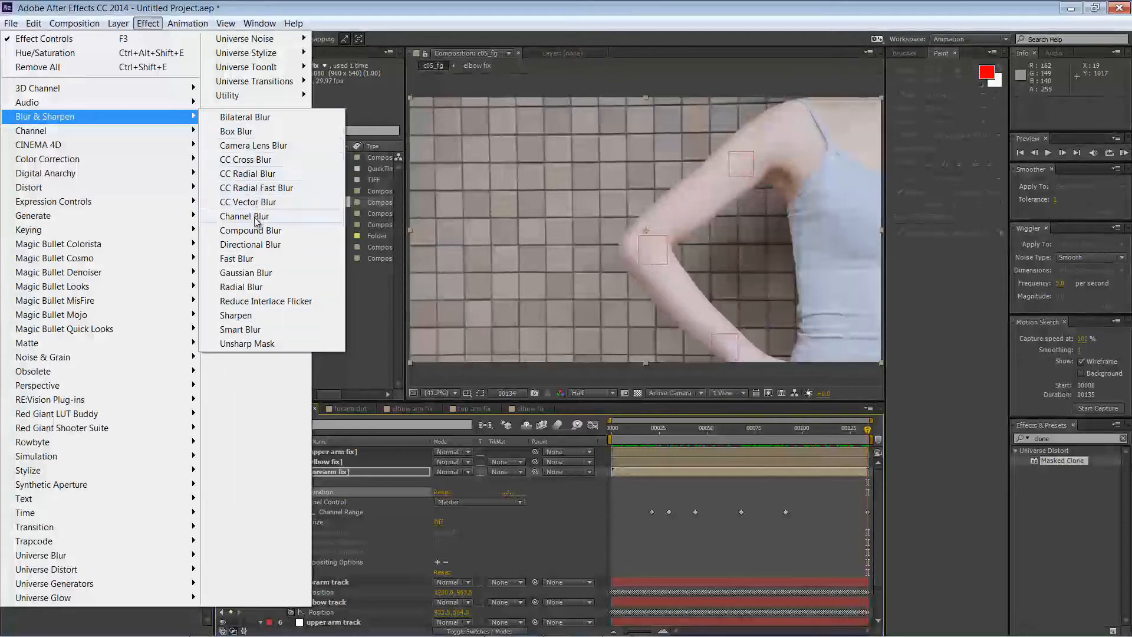
left_click(253, 244)
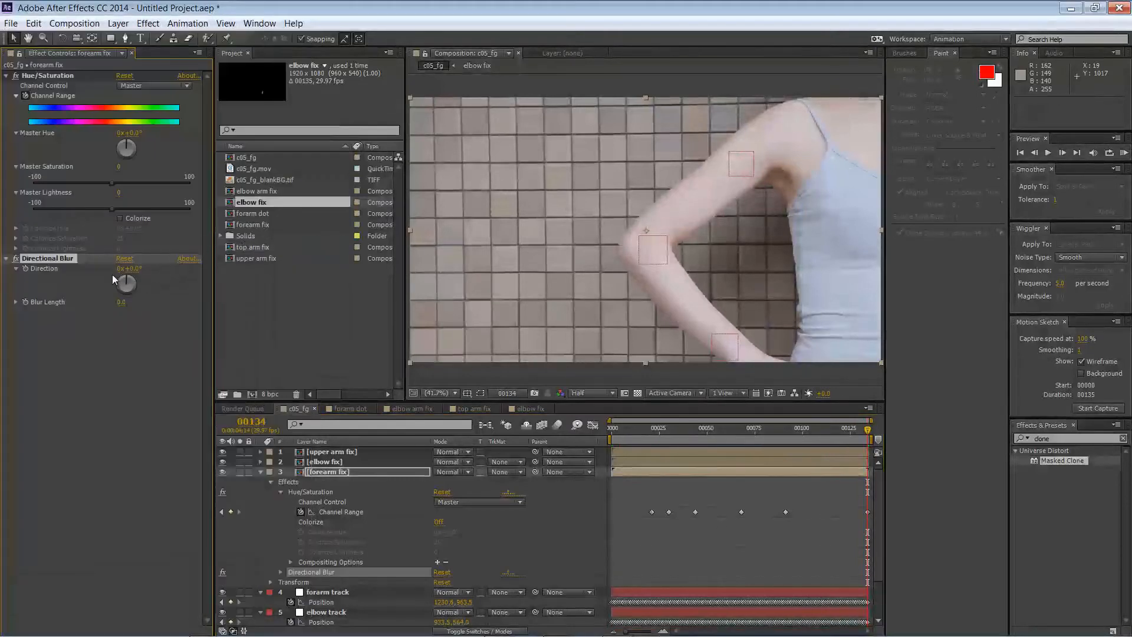
left_click_drag(113, 277, 123, 281)
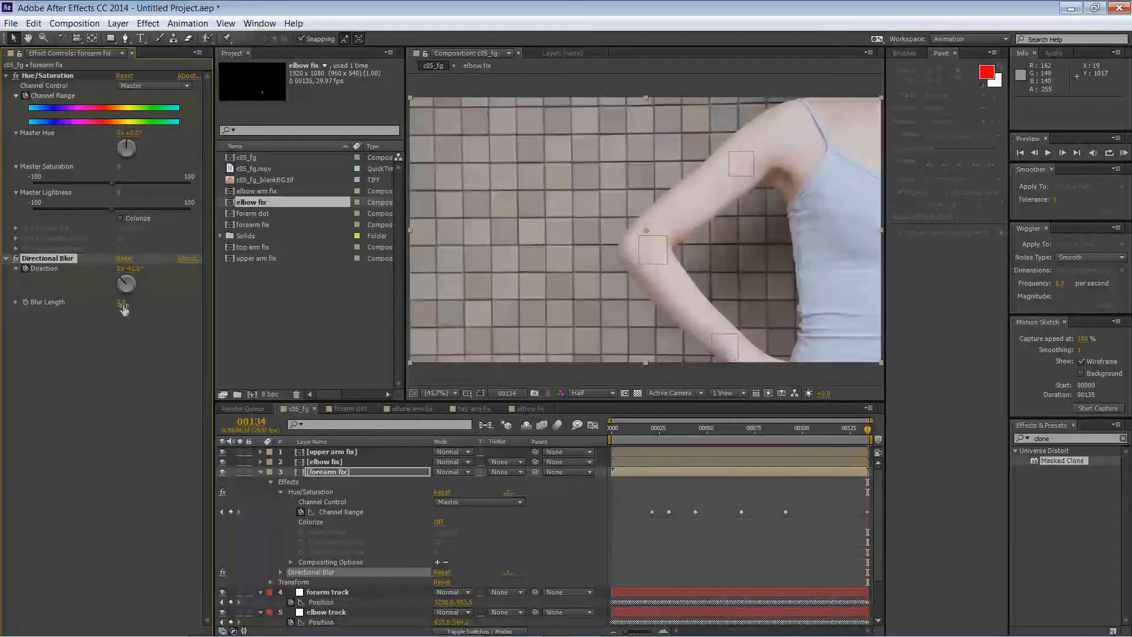
mouse_move(122, 302)
left_mouse_down()
mouse_move(147, 306)
mouse_move(134, 306)
left_mouse_up()
type("20")
key("Return")
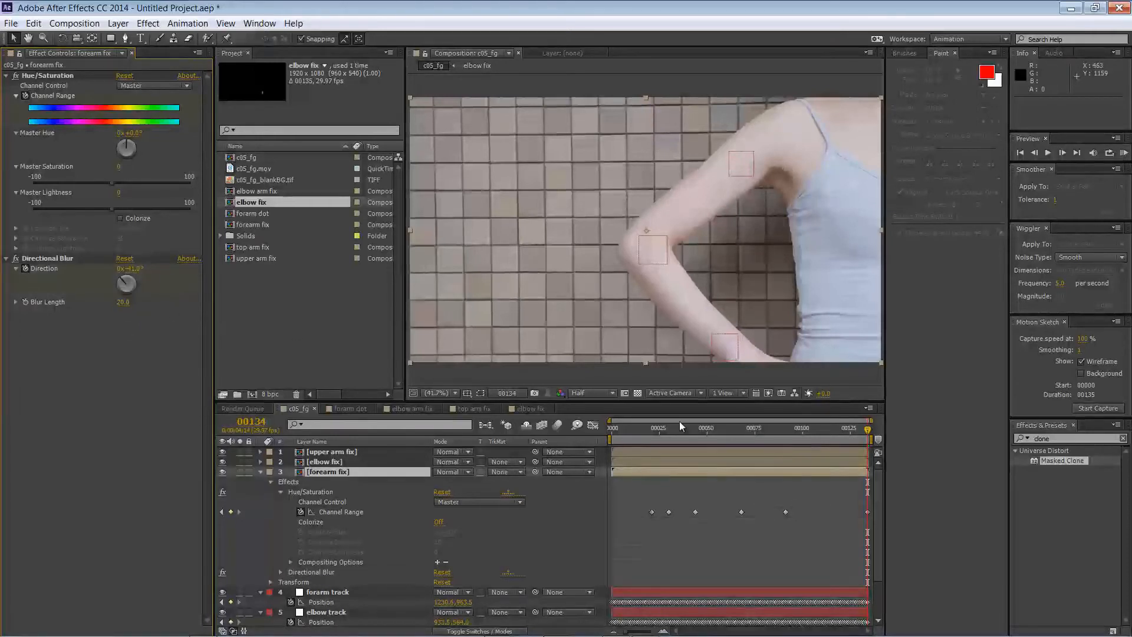
- Around frame 83, test a blur length of 60 on the forearm fix, settle on 30, and adjust the keyframed direction to about -38°
mouse_move(785, 435)
left_mouse_down()
mouse_move(808, 436)
mouse_move(770, 437)
left_mouse_up()
left_click(126, 302)
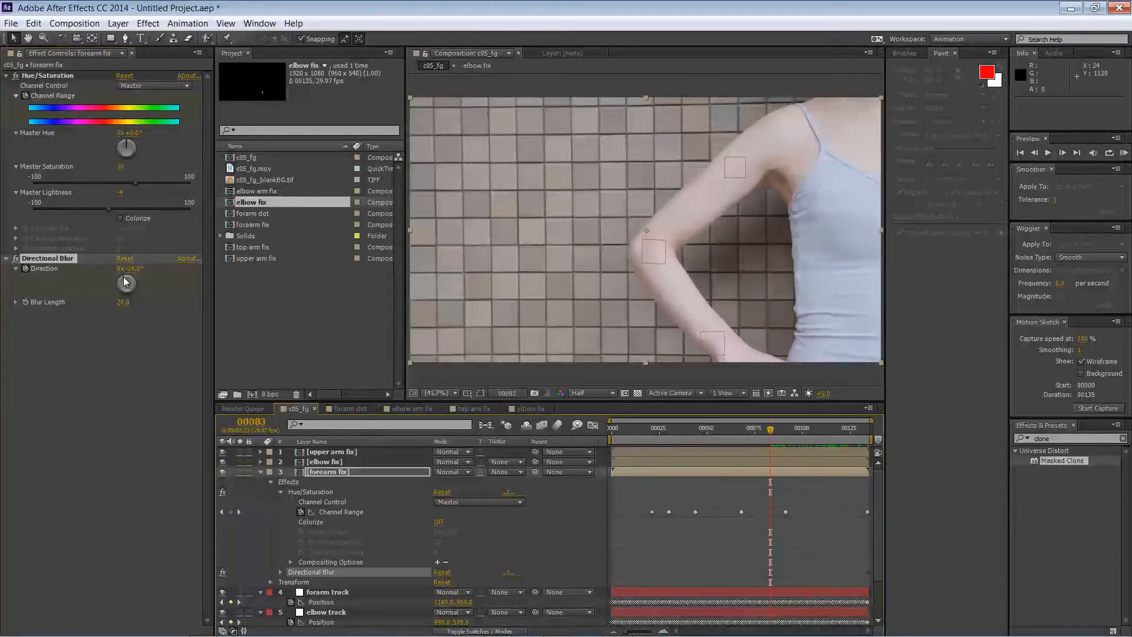
left_click_drag(147, 302, 124, 308)
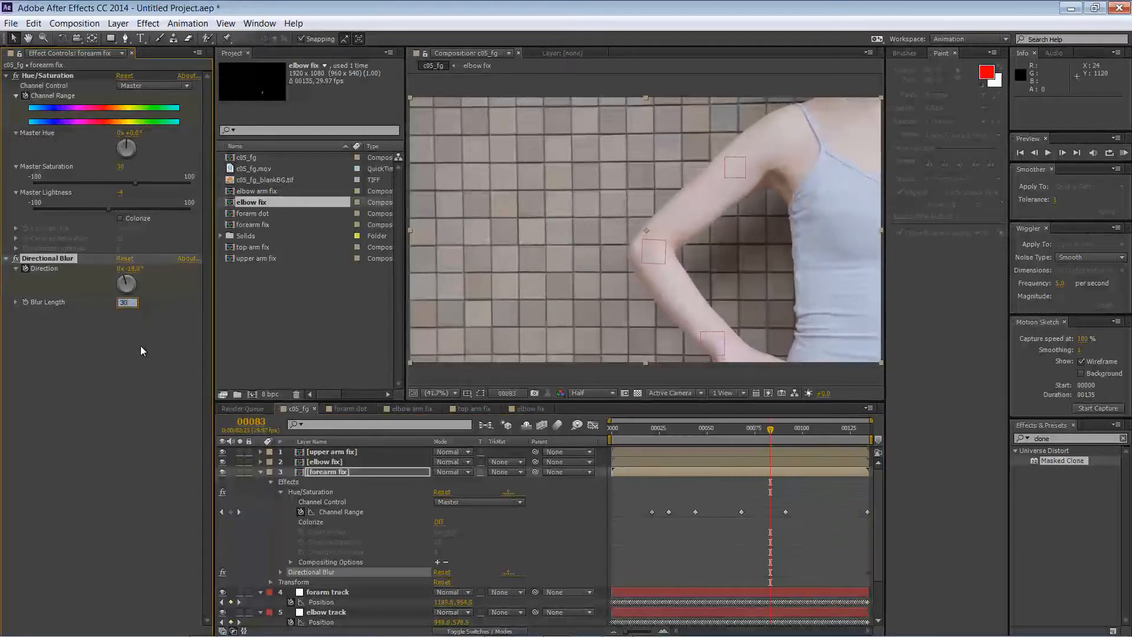
left_click(141, 349)
left_click(123, 302)
type("60")
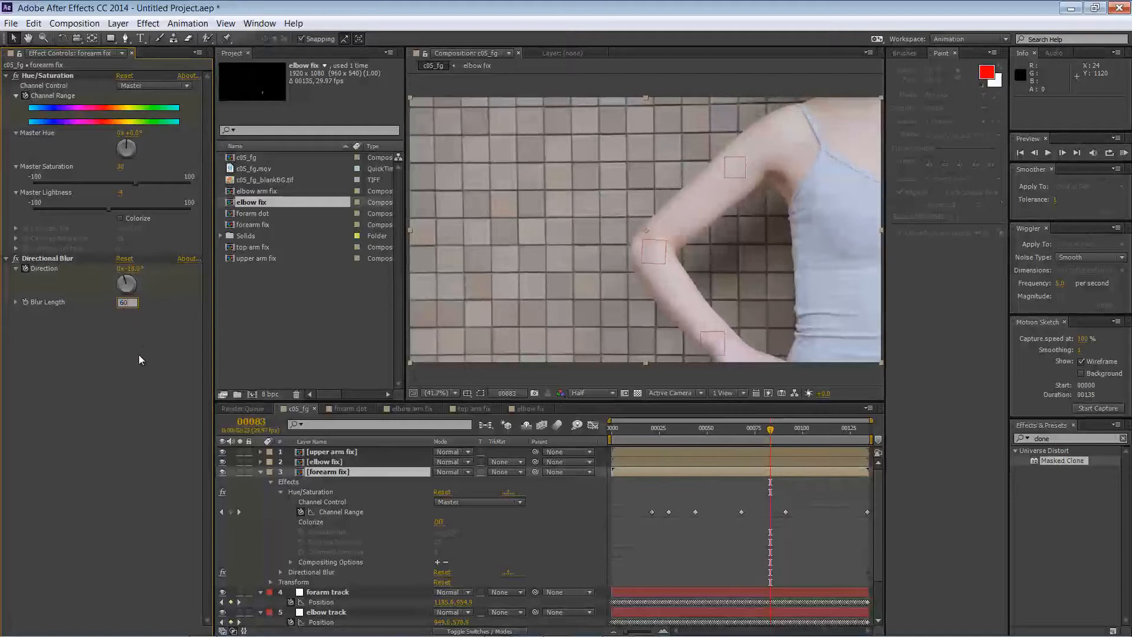
left_click(139, 357)
type("30")
left_click(131, 333)
left_click_drag(123, 278, 119, 279)
left_click_drag(770, 429, 730, 434)
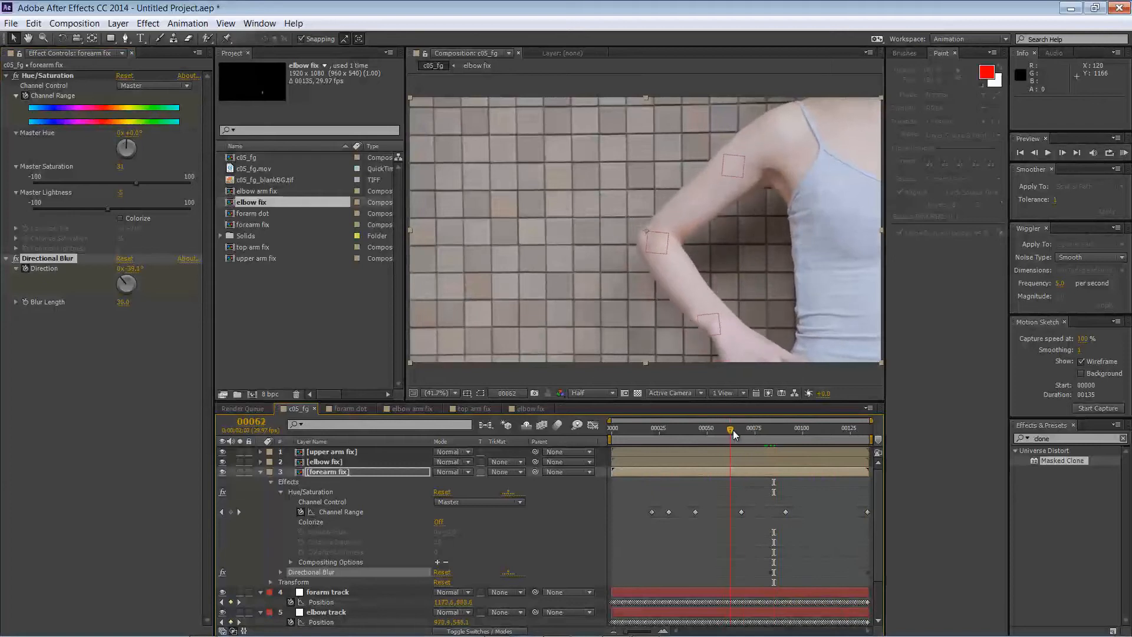
- Set the forearm fix layer's Directional Blur direction to about -48° at frame 62
left_click_drag(115, 274, 125, 284)
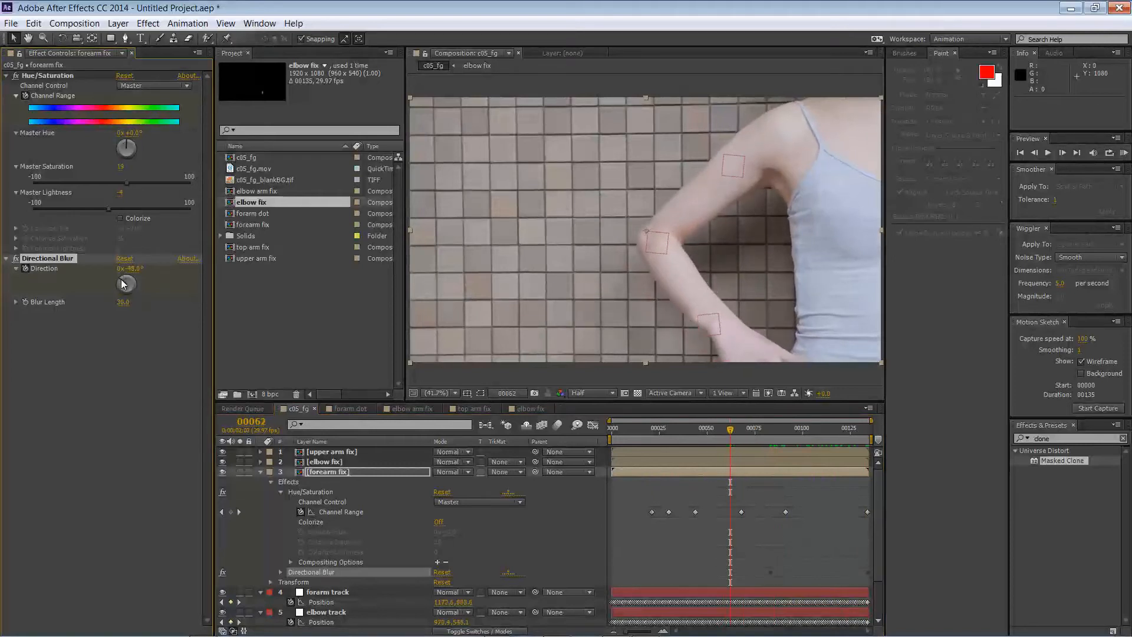
left_click_drag(717, 430, 783, 458)
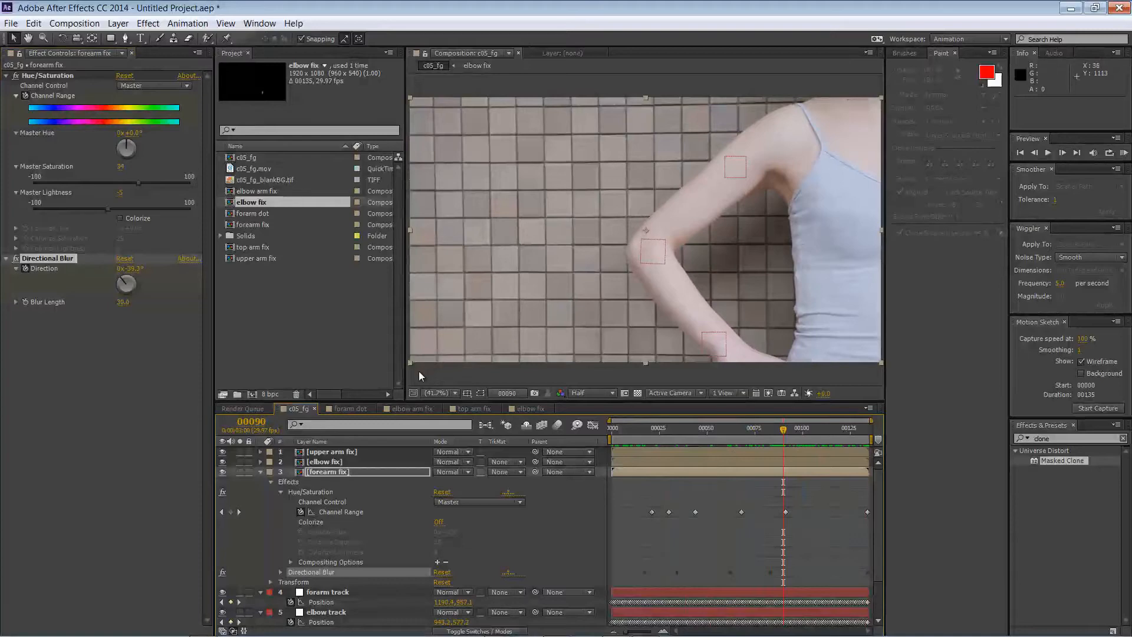
- Try the Lighten blending mode on the forearm fix layer and return it to Normal
left_click(454, 472)
left_click(504, 264)
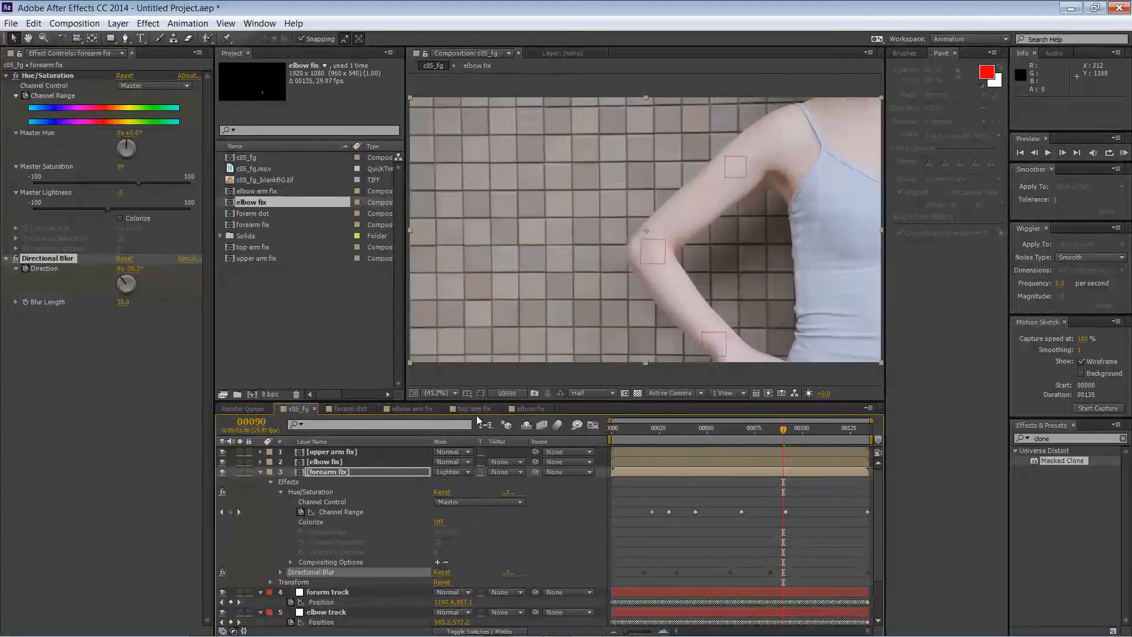
left_click(448, 472)
left_click(488, 99)
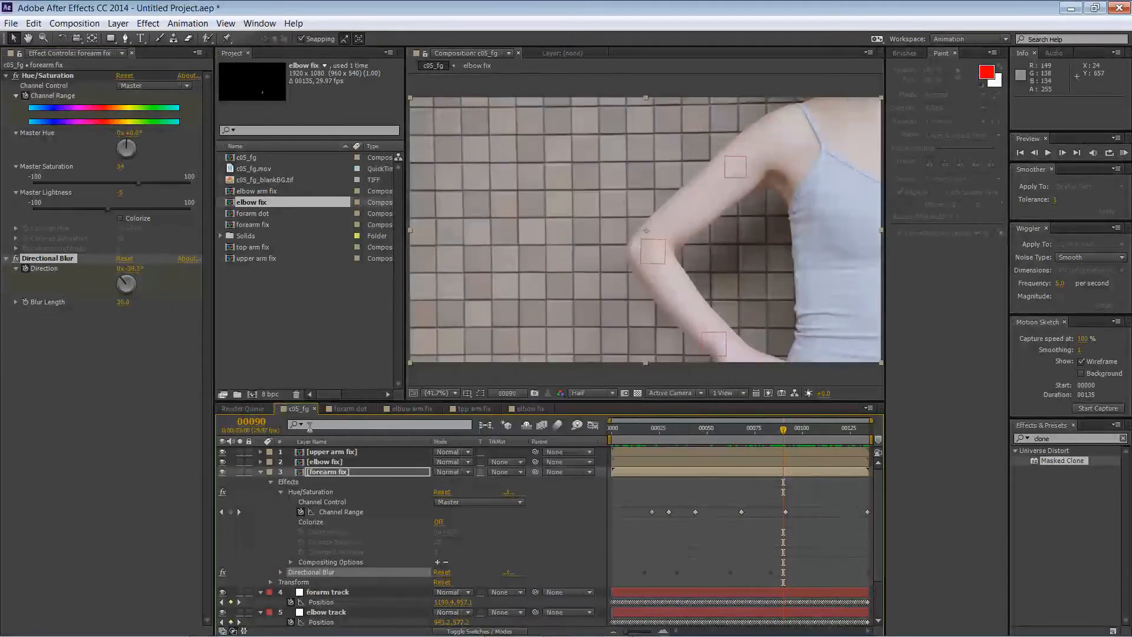
- Duplicate the upper c05_fg.mov layer and move the copy above all other layers in the c05_fg composition
left_click(260, 471)
left_click(381, 490)
left_click_drag(781, 429, 869, 410)
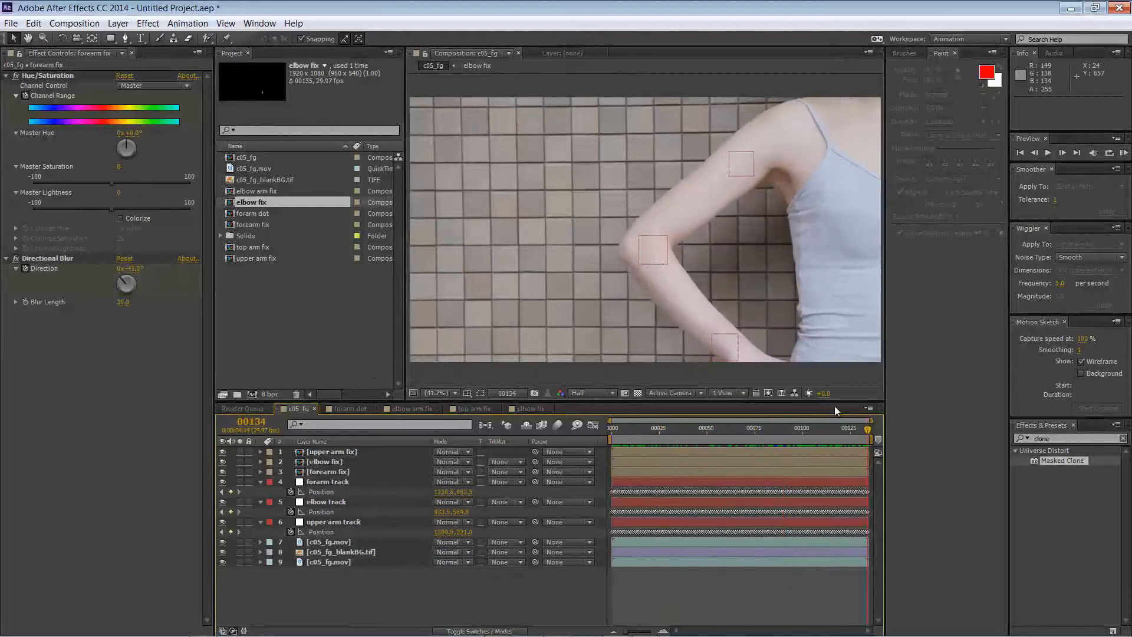
left_click(339, 452)
left_click(331, 542)
key("ctrl+d")
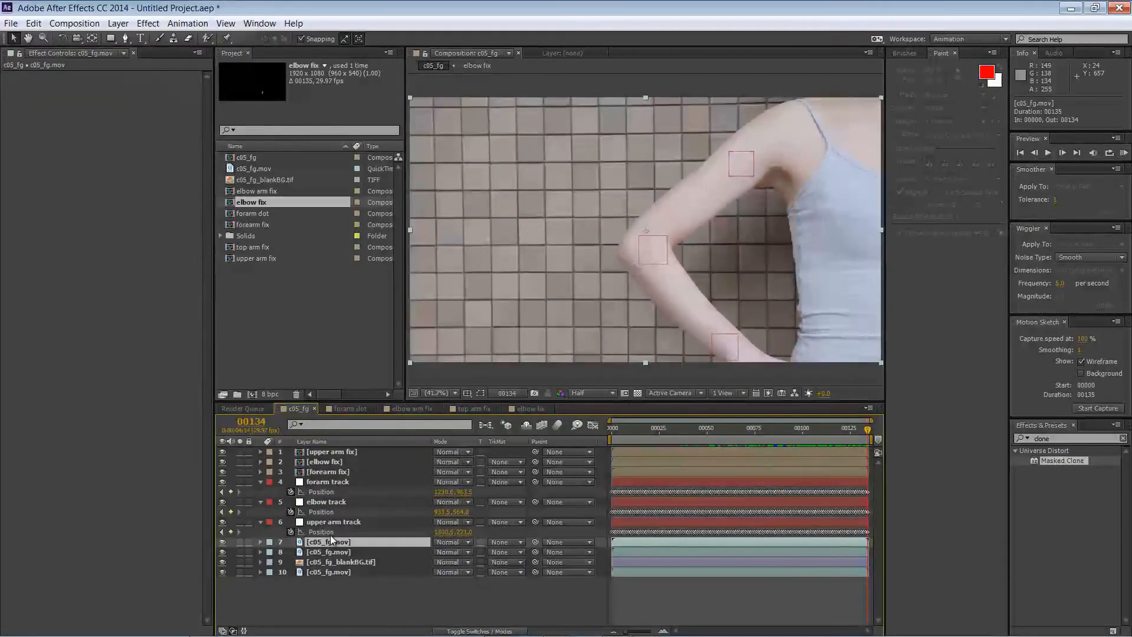
left_click_drag(330, 540, 343, 450)
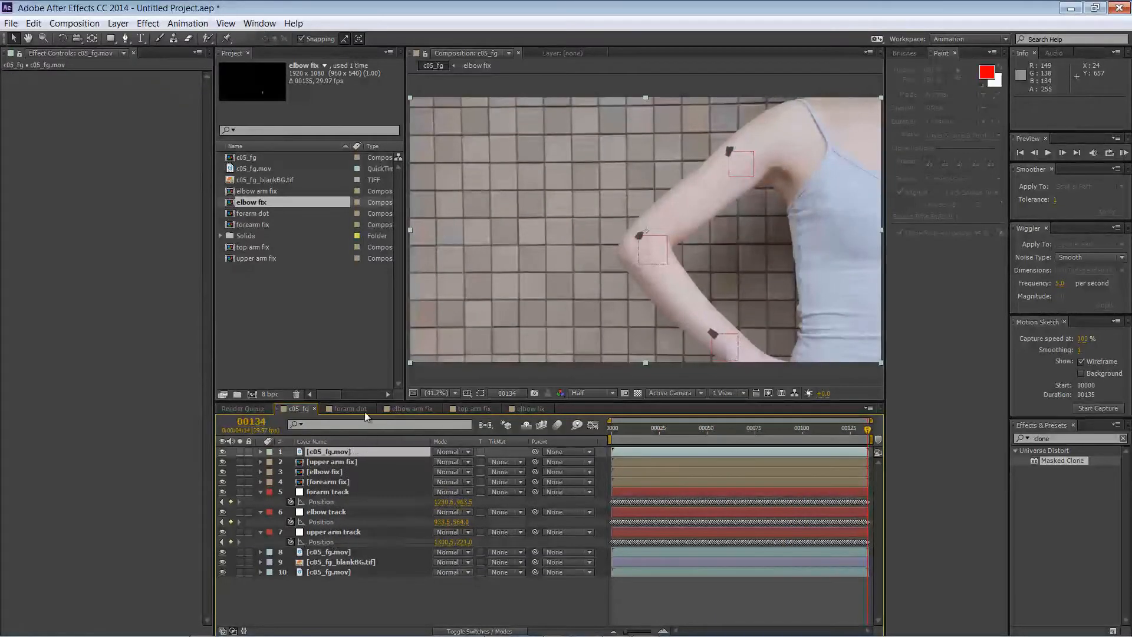
- Apply the Linear Color Key effect to the top c05_fg.mov layer and sample the dark elbow marker as the key color
left_click(147, 25)
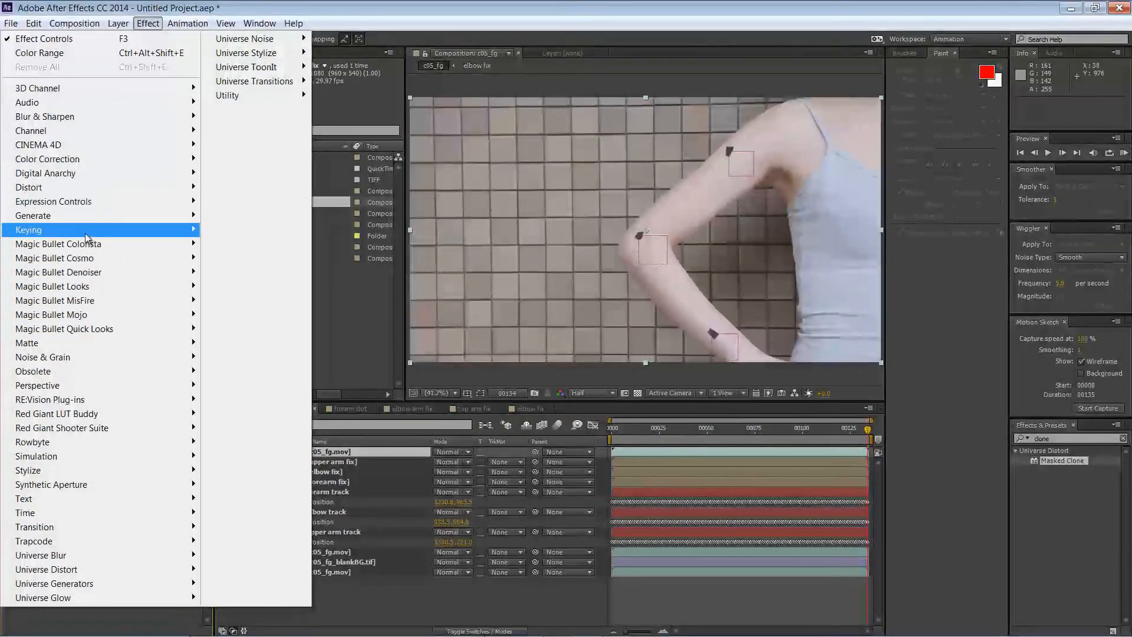
mouse_move(151, 234)
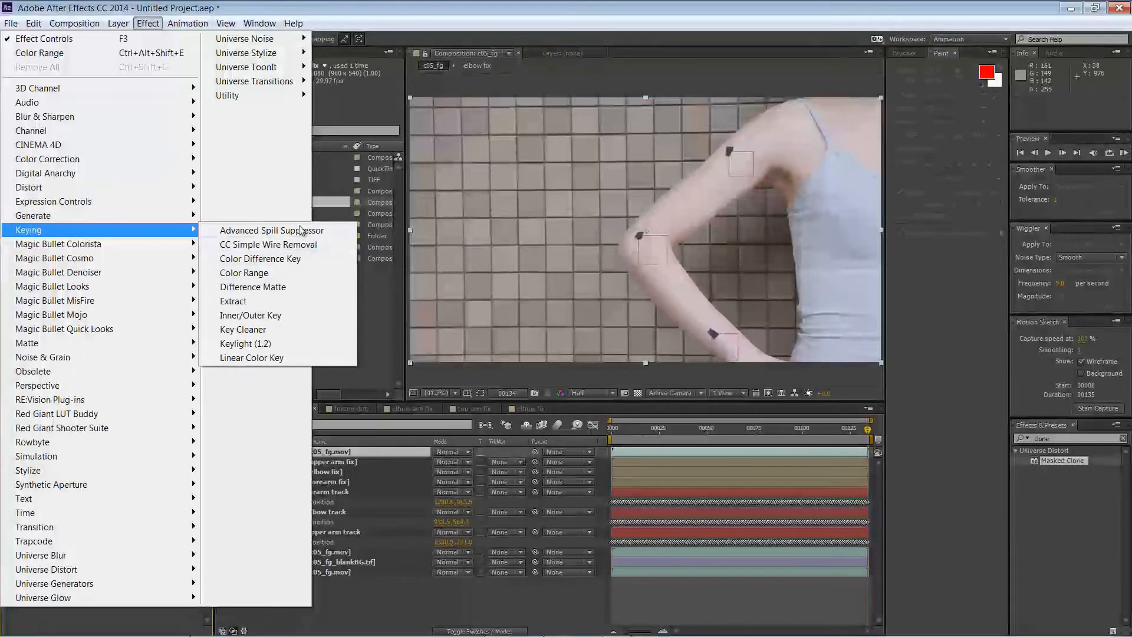
left_click(272, 358)
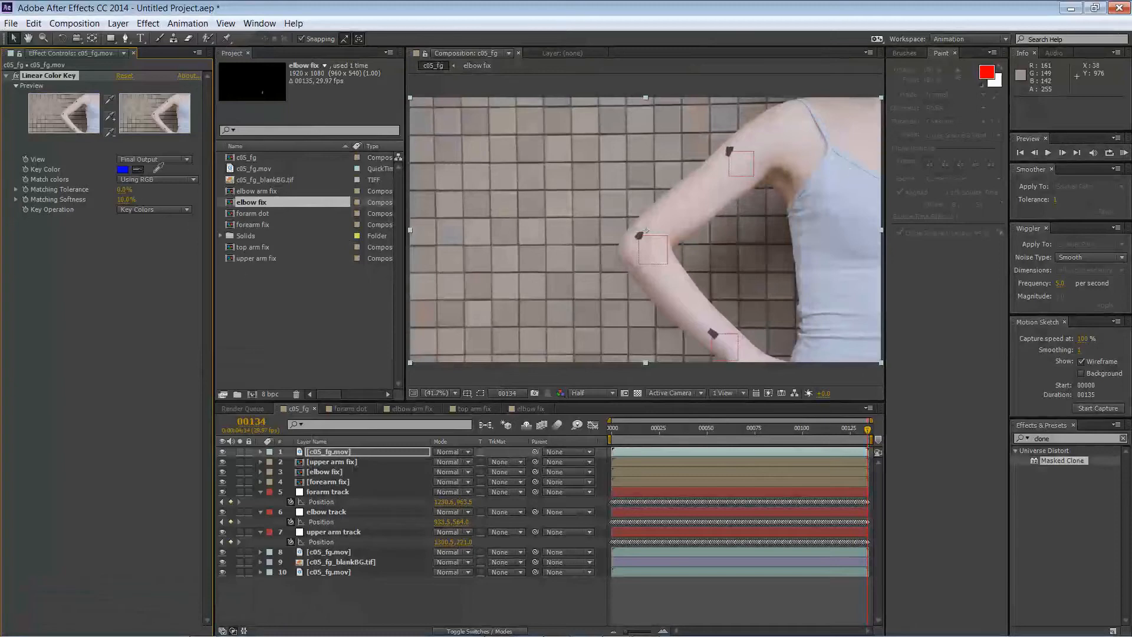
left_click(643, 233)
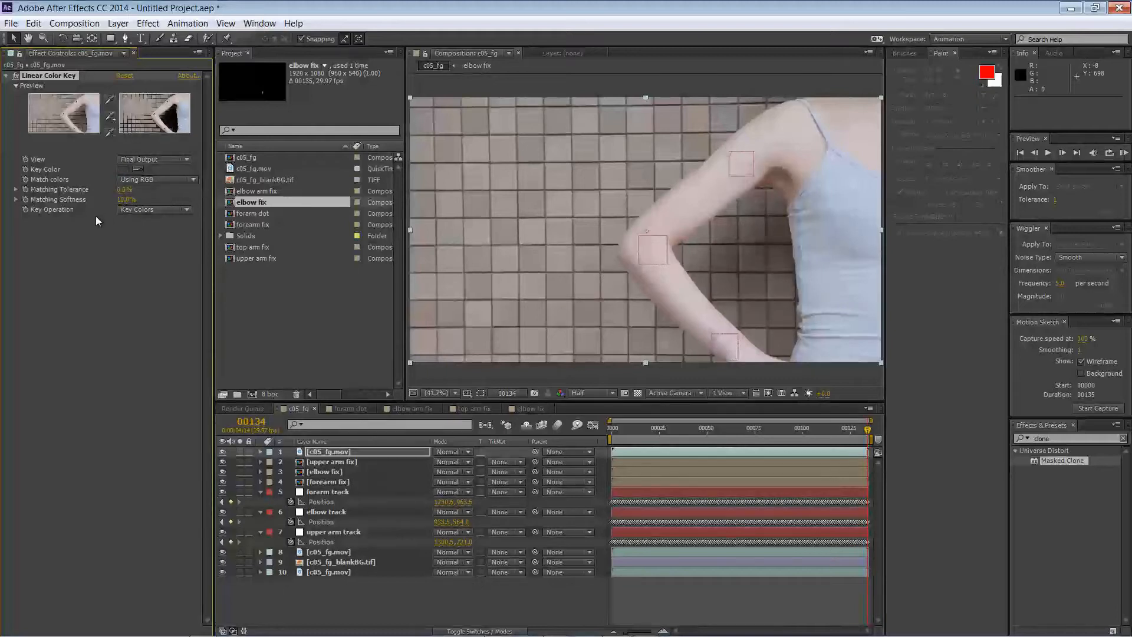
- Adjust the Linear Color Key's Matching Tolerance to key out the markers and tiles while keeping the arm, and check it across frames
left_click_drag(120, 189, 176, 190)
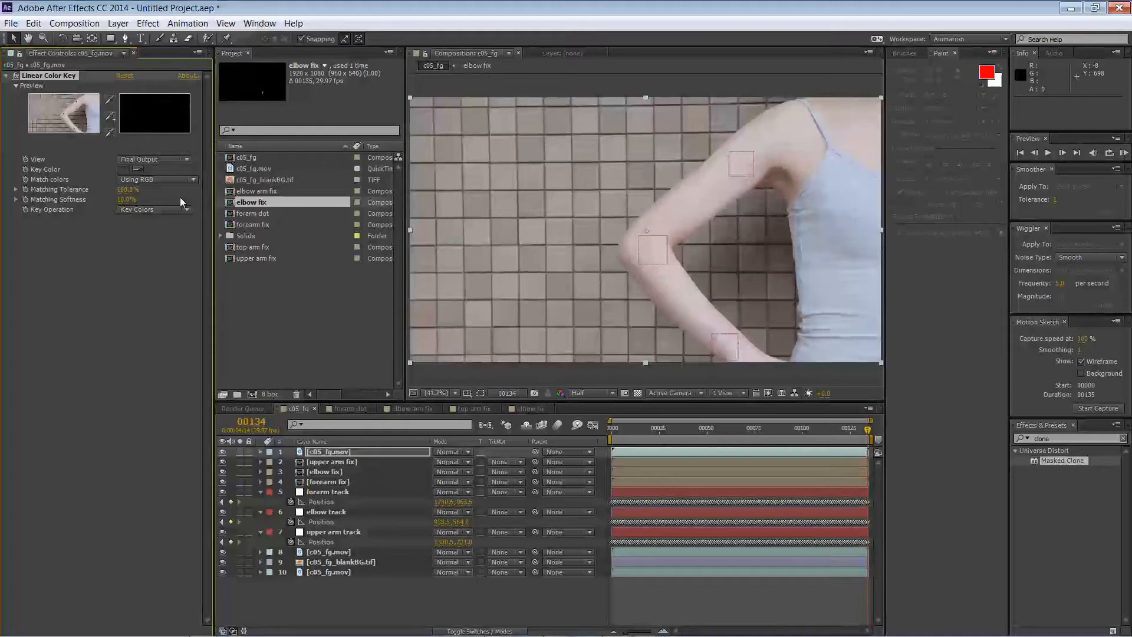
left_click_drag(126, 189, 113, 194)
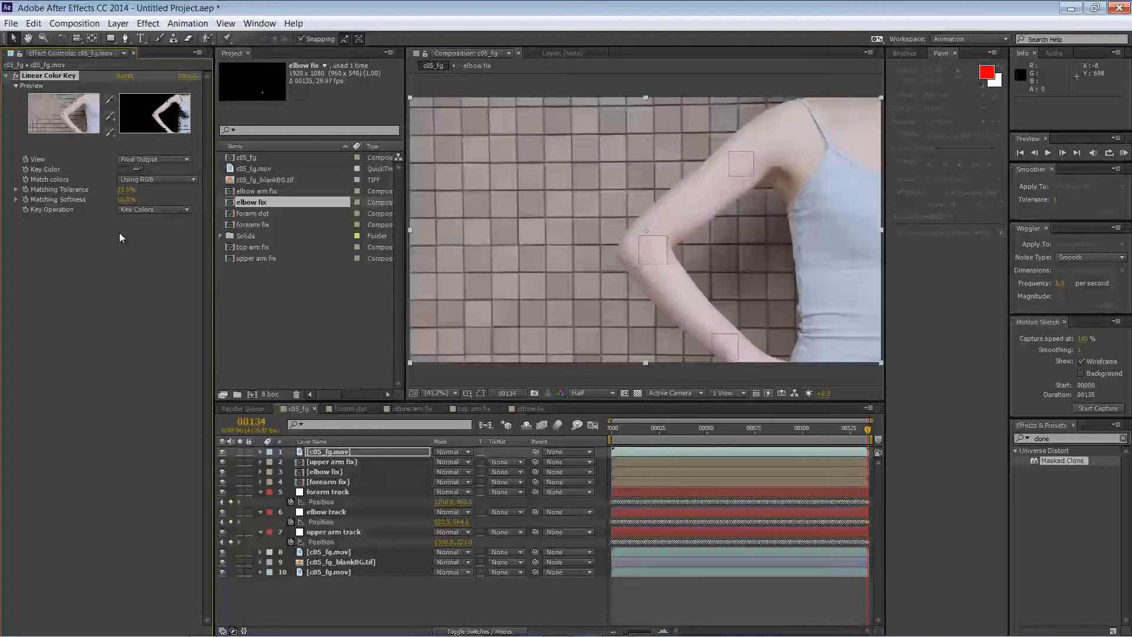
left_click(125, 189)
key("Return")
key("space")
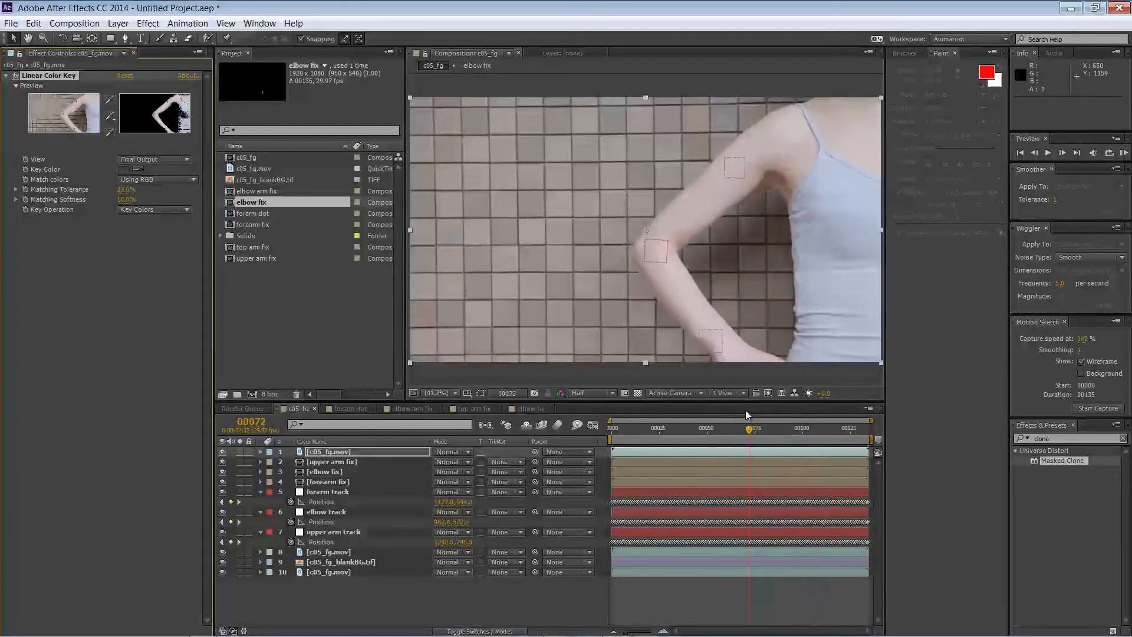
left_click_drag(765, 412, 795, 414)
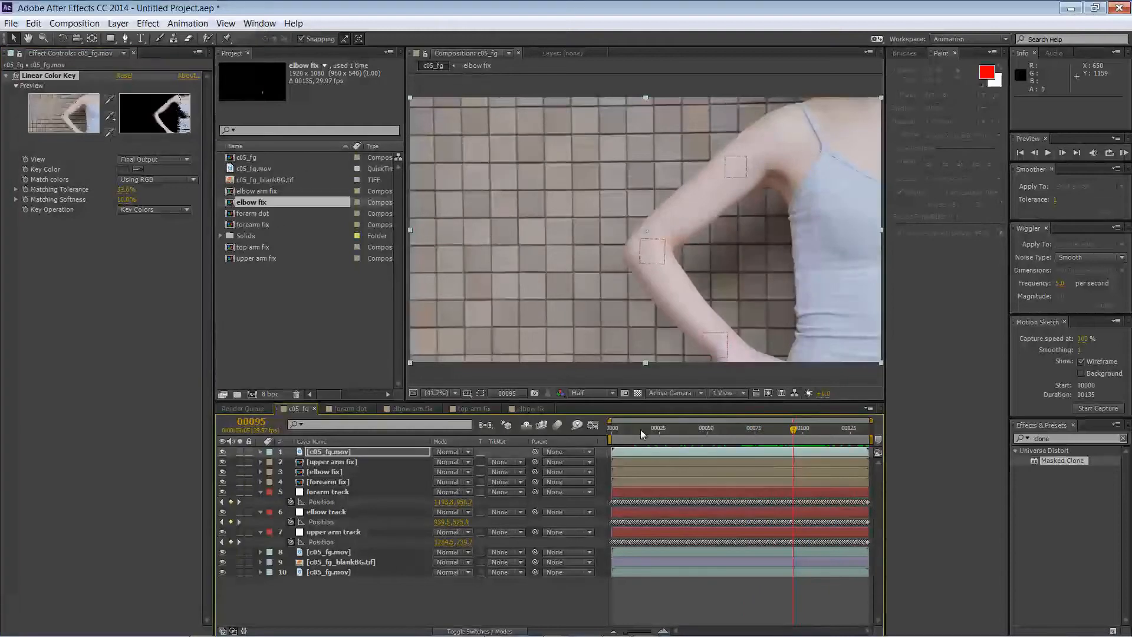
- Duplicate the forearm fix layer twice and the elbow fix layer once to strengthen the marker cover-up
left_click(394, 461)
left_click(362, 482)
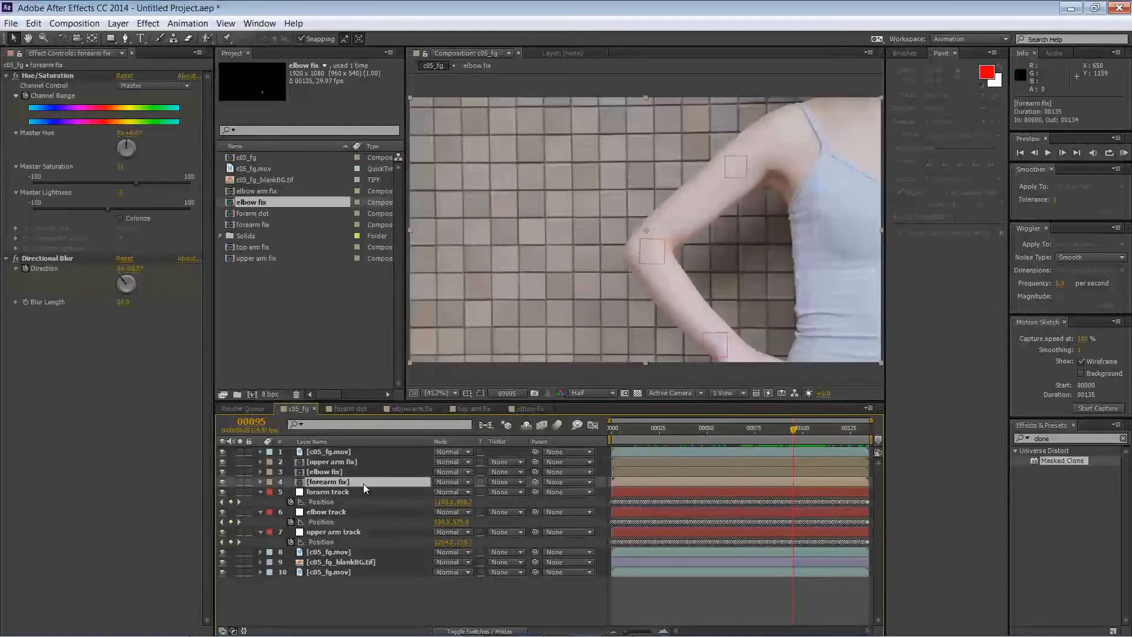
key("ctrl+d")
mouse_move(779, 428)
left_mouse_down()
mouse_move(883, 408)
mouse_move(793, 420)
left_mouse_up()
left_click(423, 471)
key("ctrl+d")
left_click_drag(620, 424, 893, 420)
left_click(349, 494)
key("ctrl+d")
left_click_drag(802, 427, 879, 434)
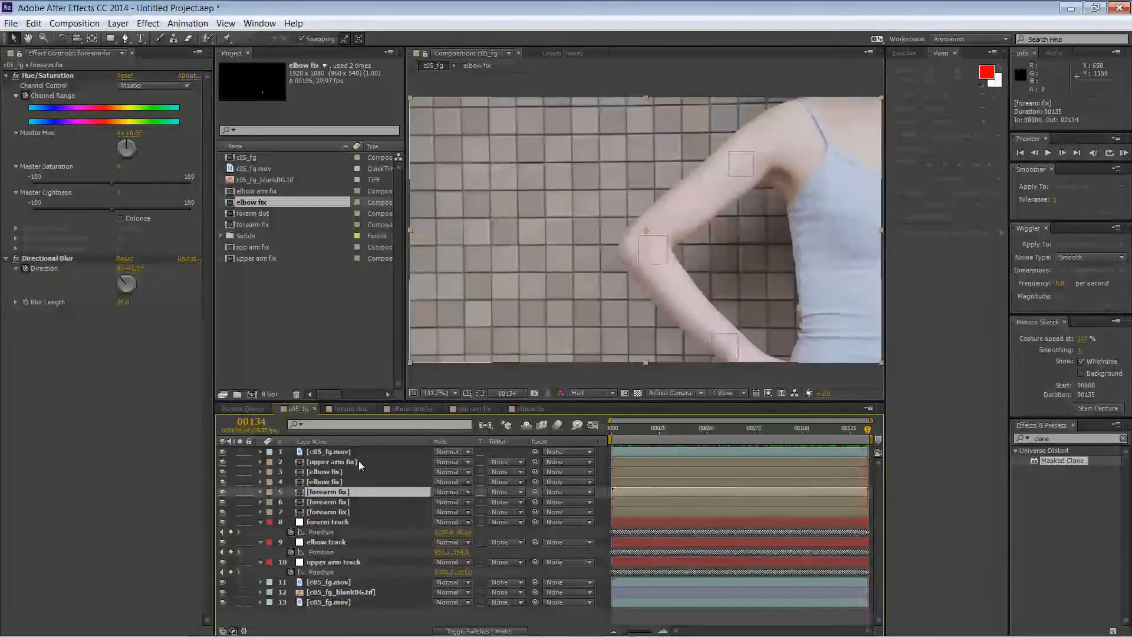
- Pre-compose the top c05_fg.mov layer and all arm, elbow and forearm fix layers into a composition named paint fix
left_click(352, 452)
left_click(323, 562, "shift")
left_click(316, 581)
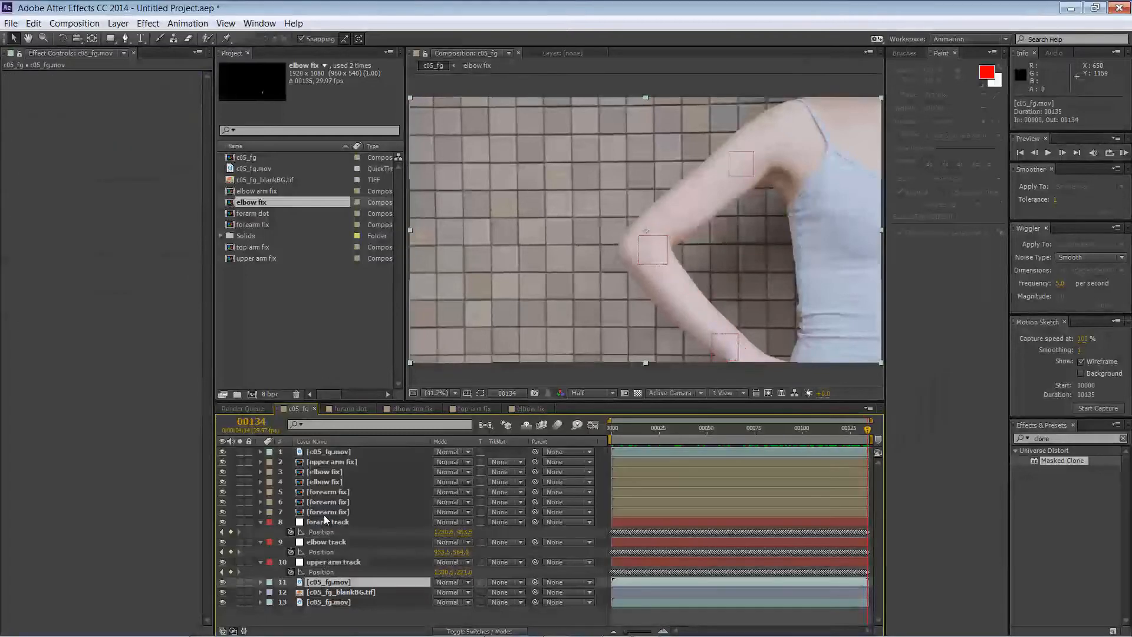
left_click(324, 514)
left_click(325, 452, "shift")
left_click(121, 26)
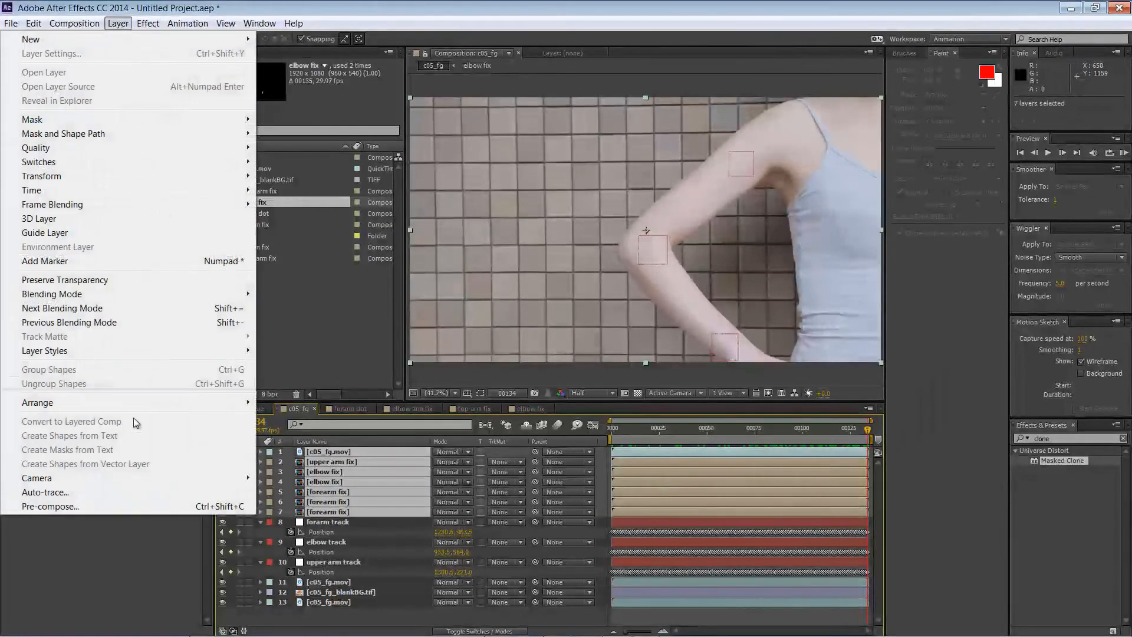
left_click(101, 505)
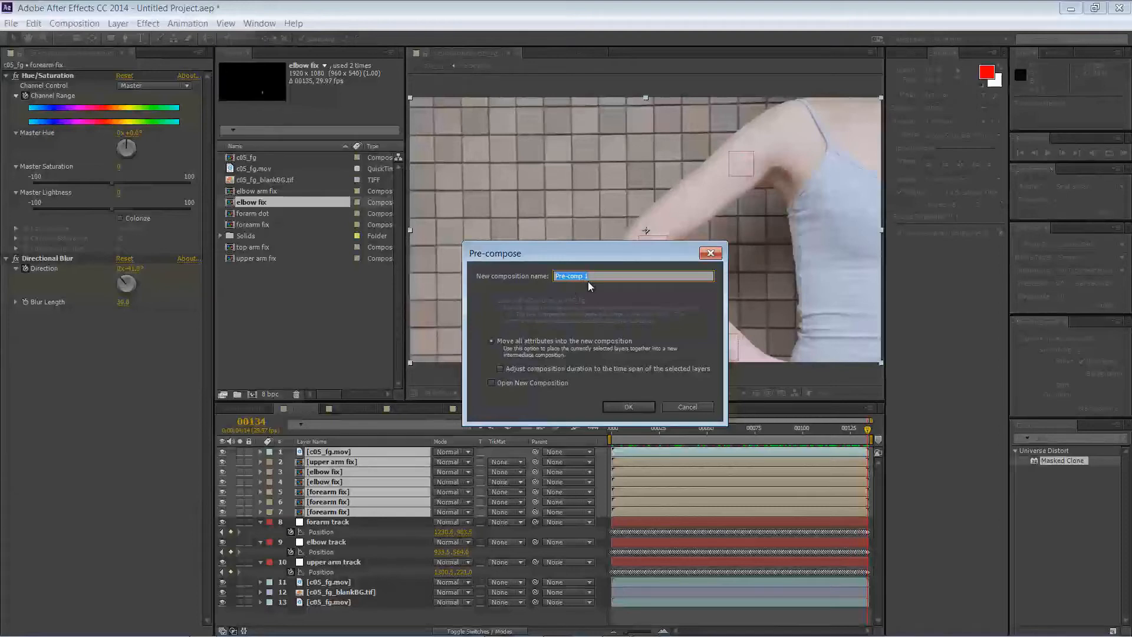
type("paint fix")
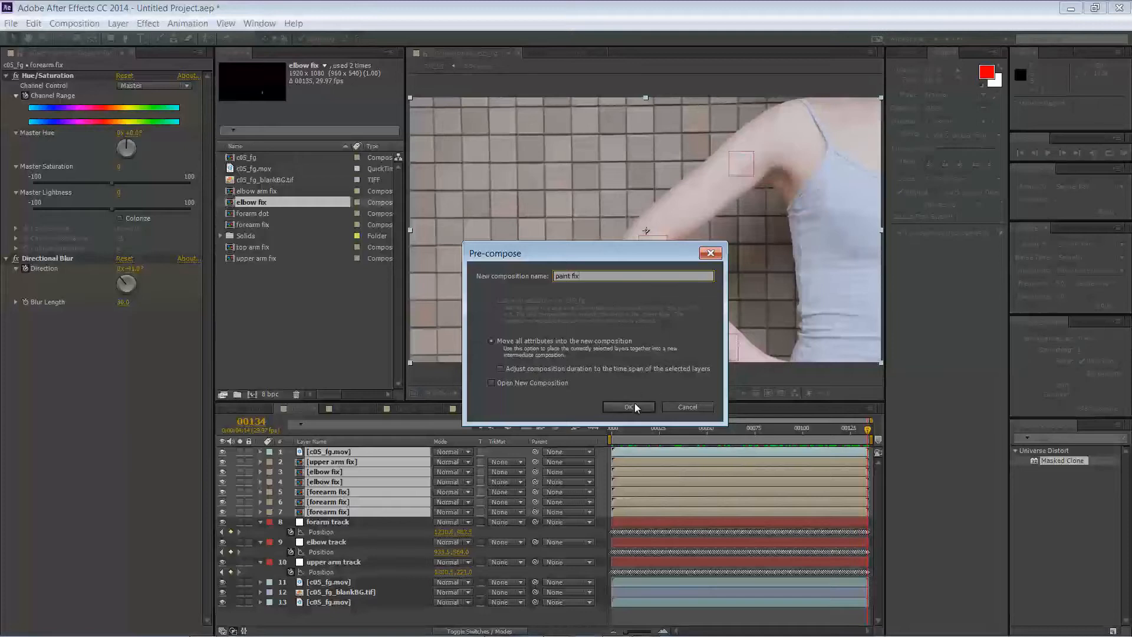
left_click(630, 407)
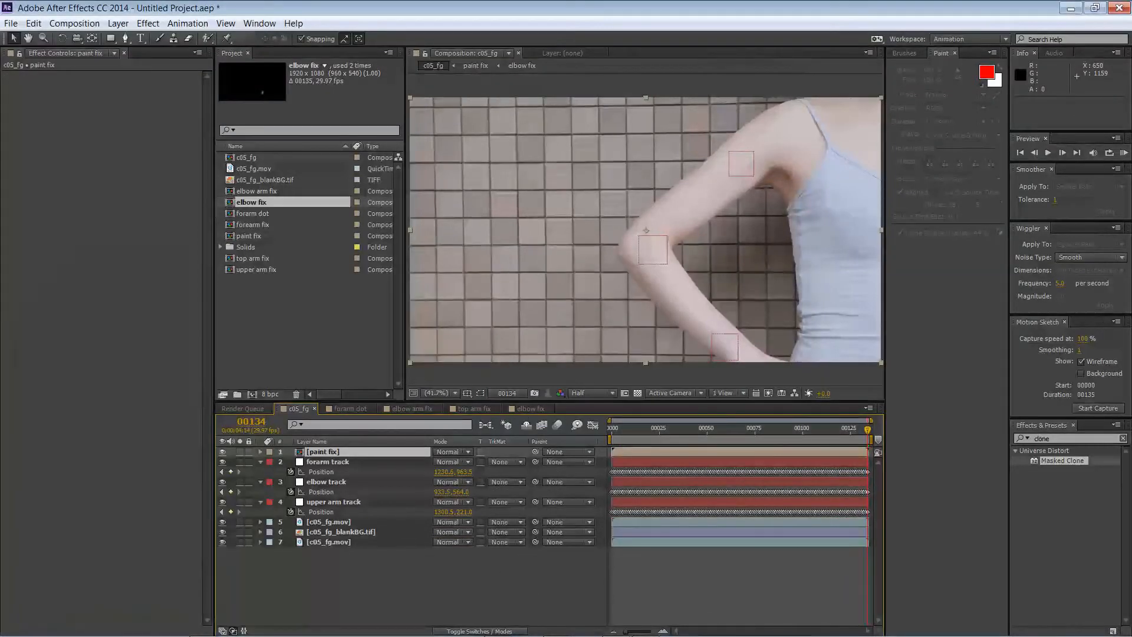
- Create a white 1920 x 1080 px solid above the paint fix layer
key("alt+Tab")
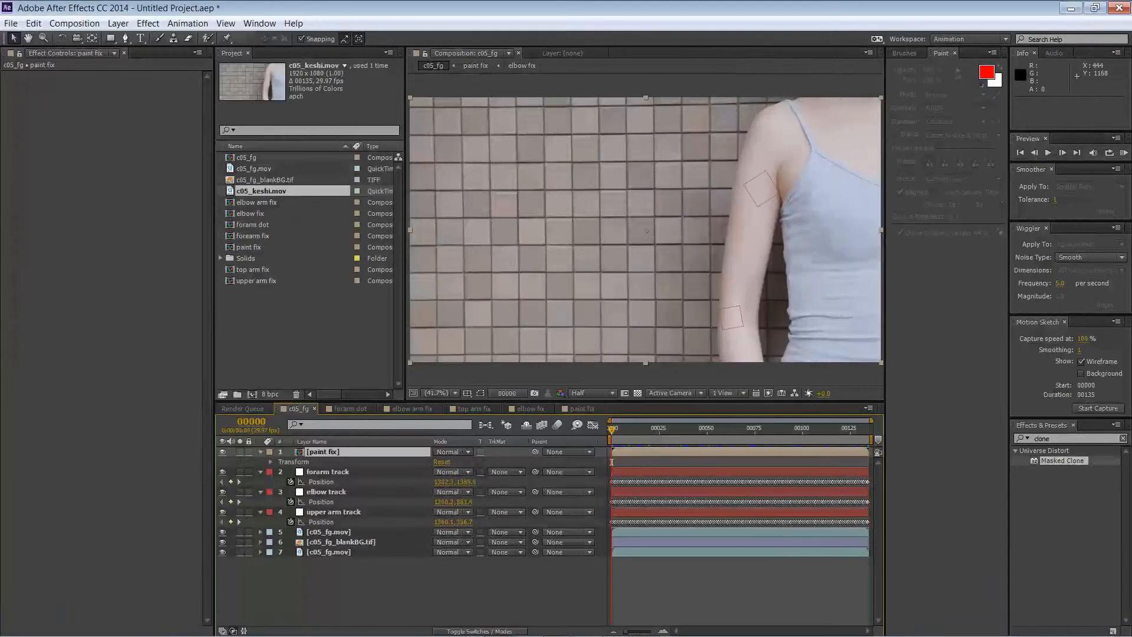
left_click(117, 23)
mouse_move(118, 41)
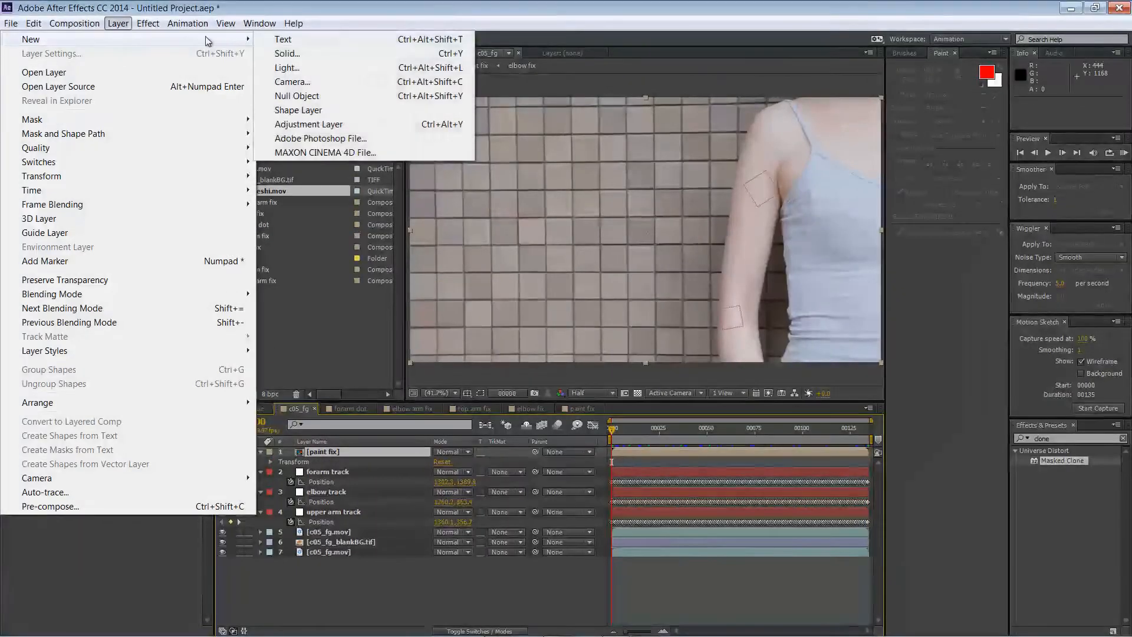
left_click(292, 55)
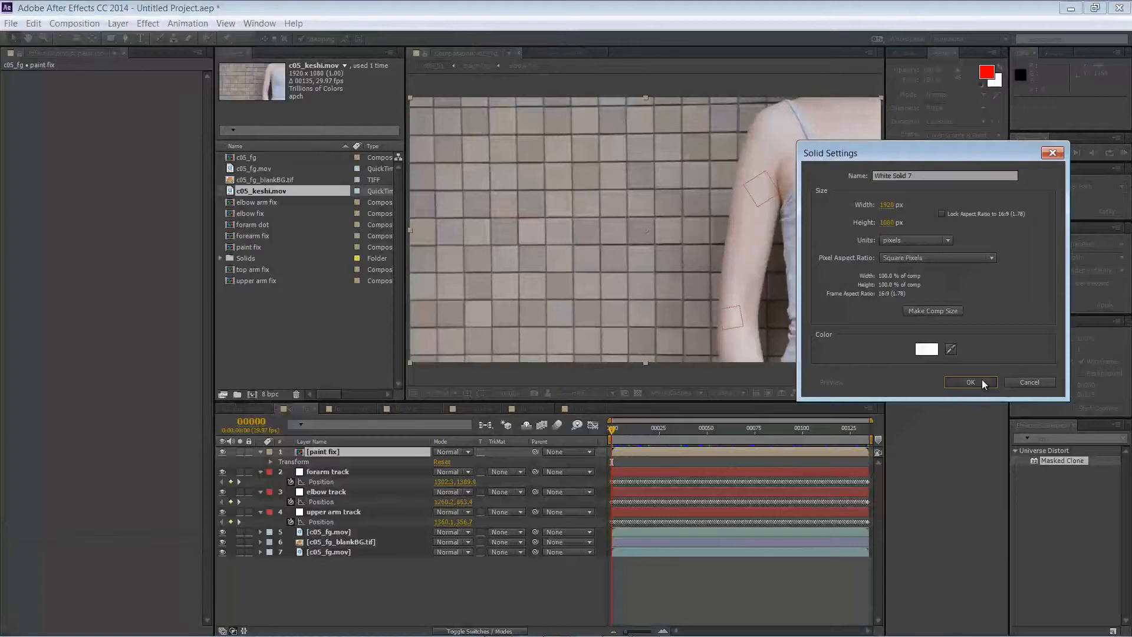
left_click(980, 381)
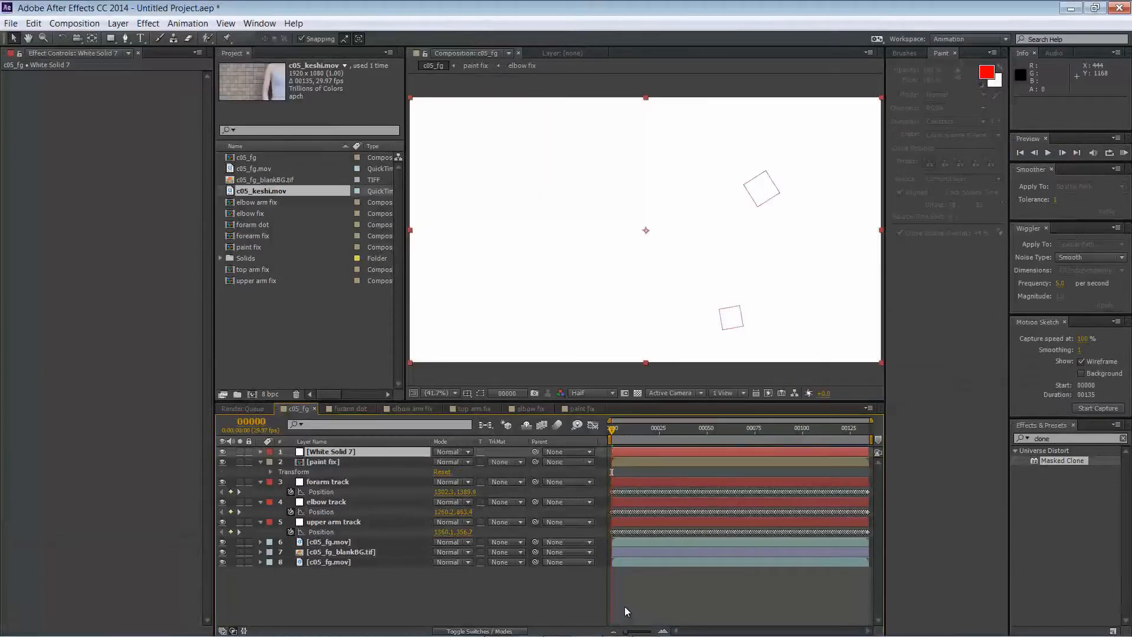
- Copy the body and arm rotoshapes from mocha Plus as mocha shape data for AE and paste them as mocha masks onto White Solid 7
key("alt+Tab")
left_click(778, 561)
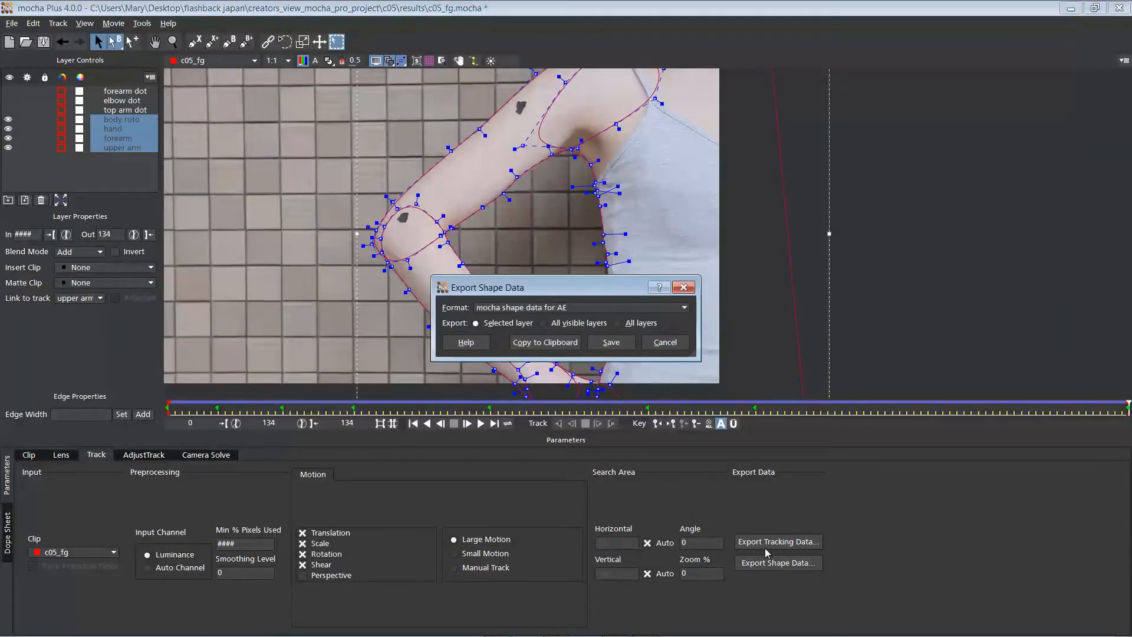
left_click(544, 342)
key("alt+Tab")
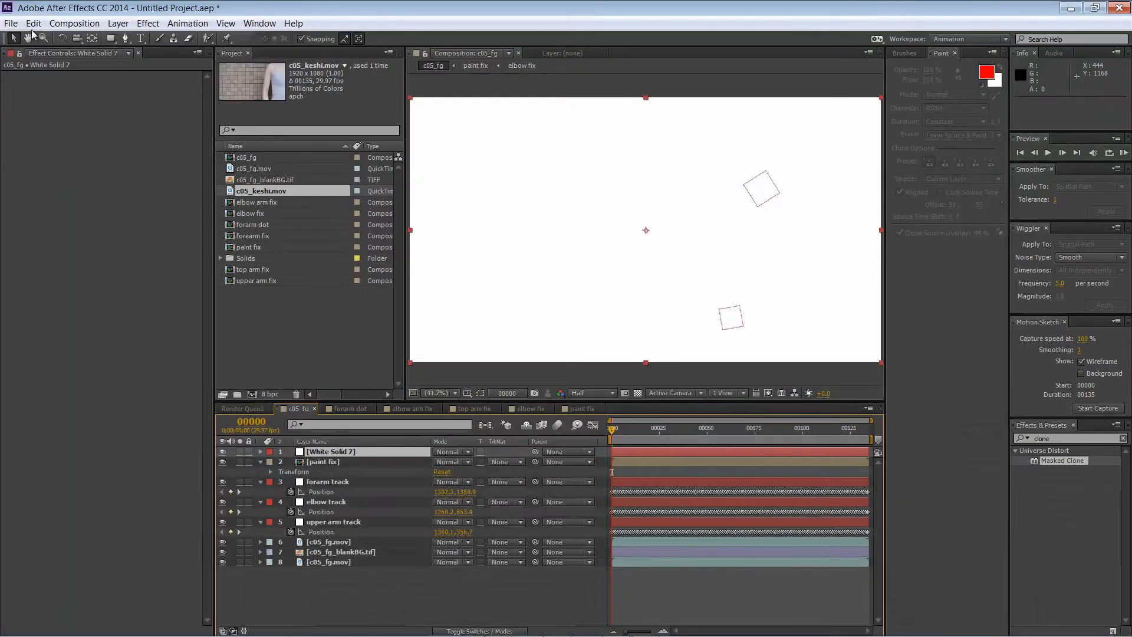
left_click(33, 25)
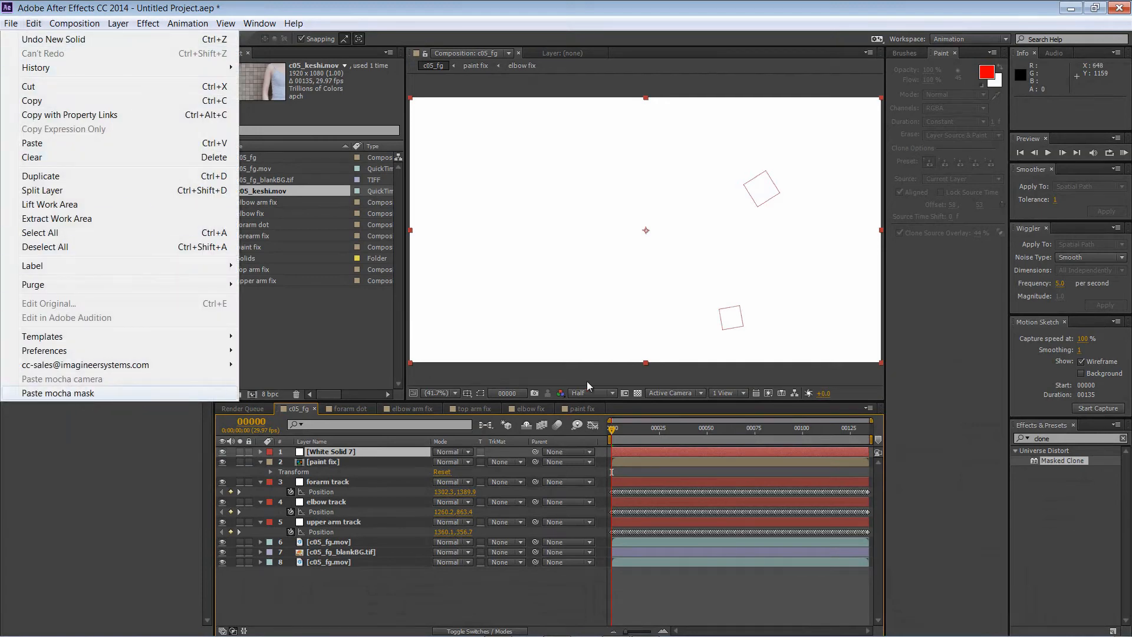
left_click_drag(641, 426, 723, 409)
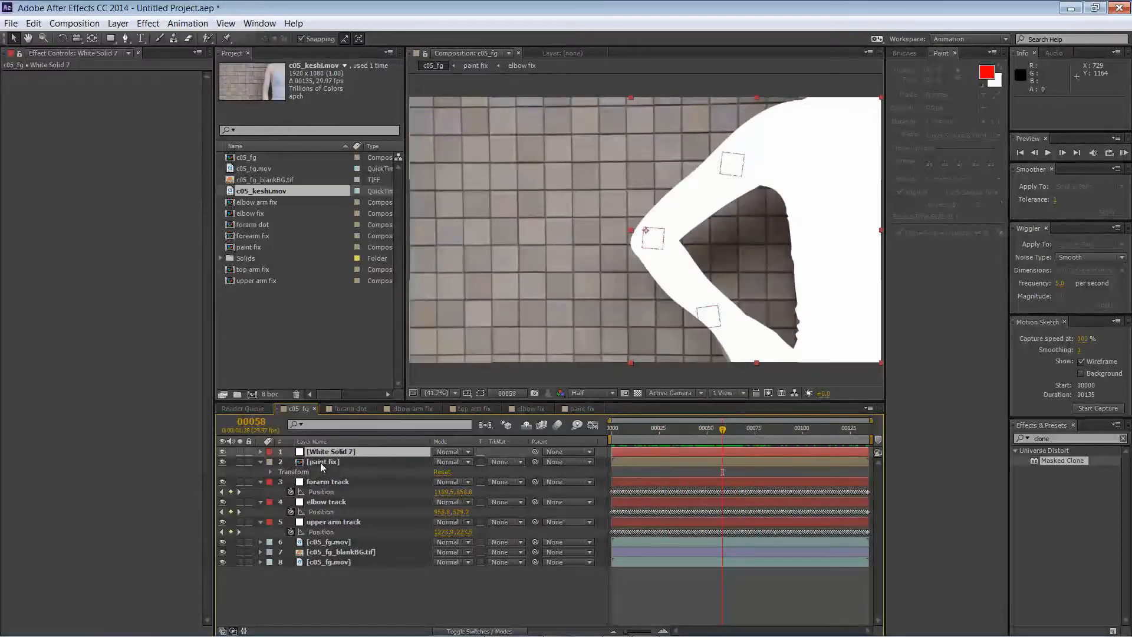
- Set the paint fix layer's track matte to Alpha Matte from White Solid 7 and hide the c05_fg.mov layer above c05_fg_blankBG.tif
left_click(500, 462)
left_click(522, 498)
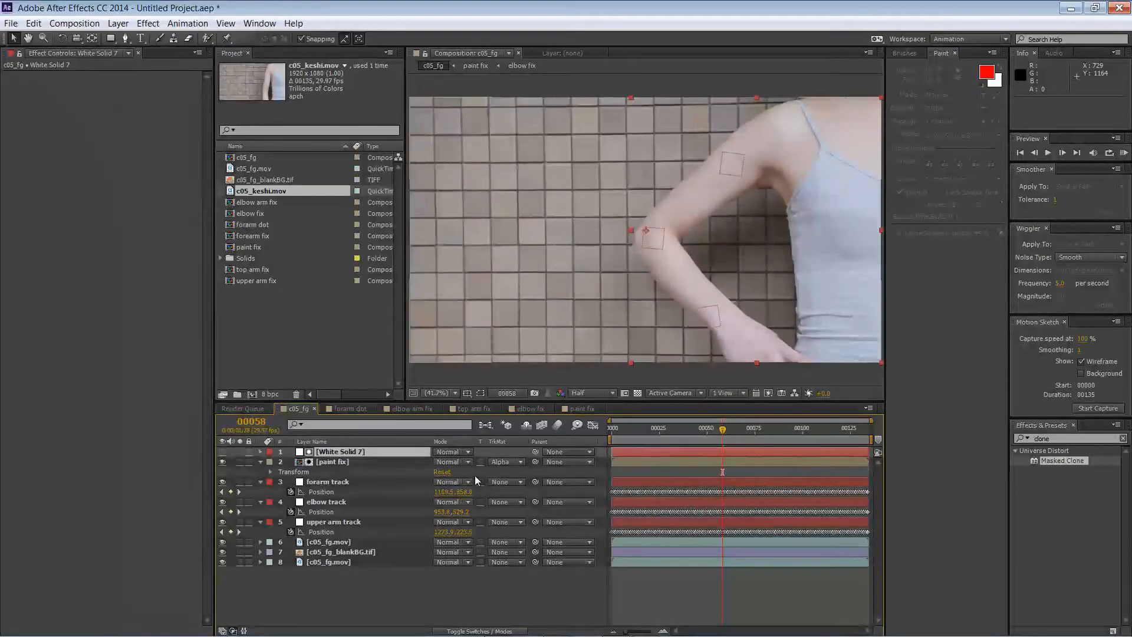
left_click(329, 553)
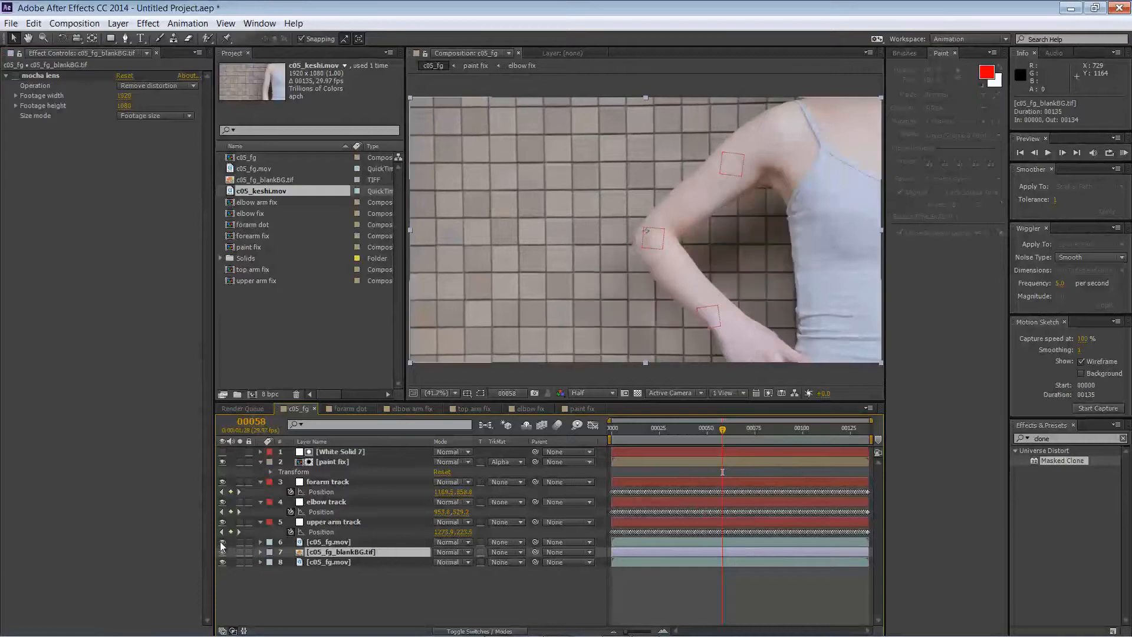
left_click(222, 543)
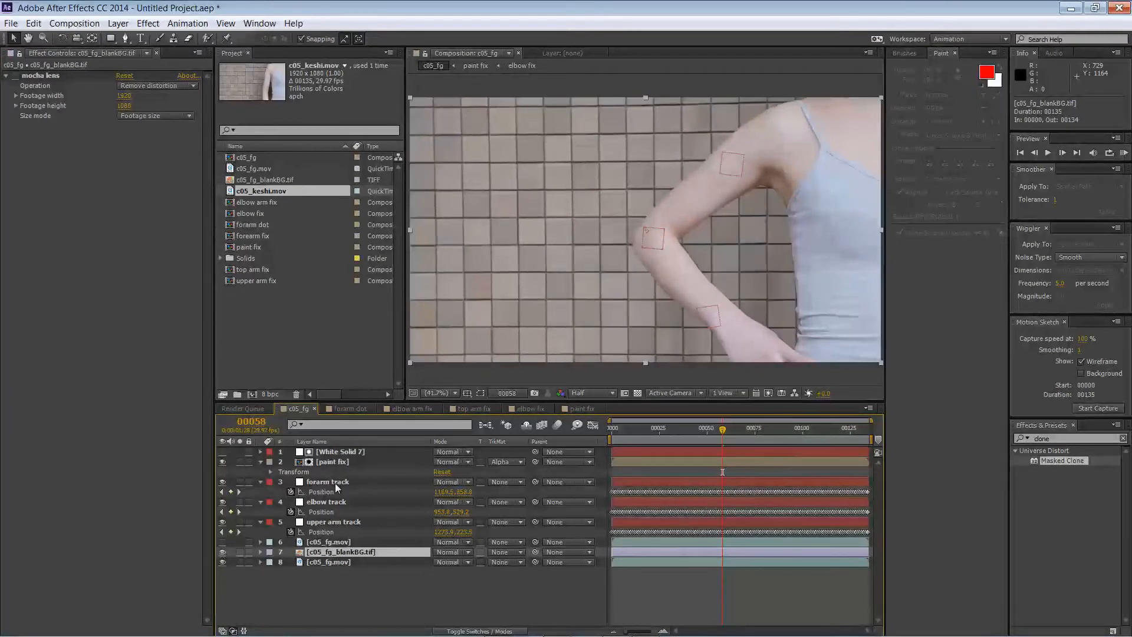
- Pre-compose the White Solid 7 and paint fix layers into a composition named clean FG girl
left_click(352, 455)
left_click(352, 465)
left_click(351, 454, "shift")
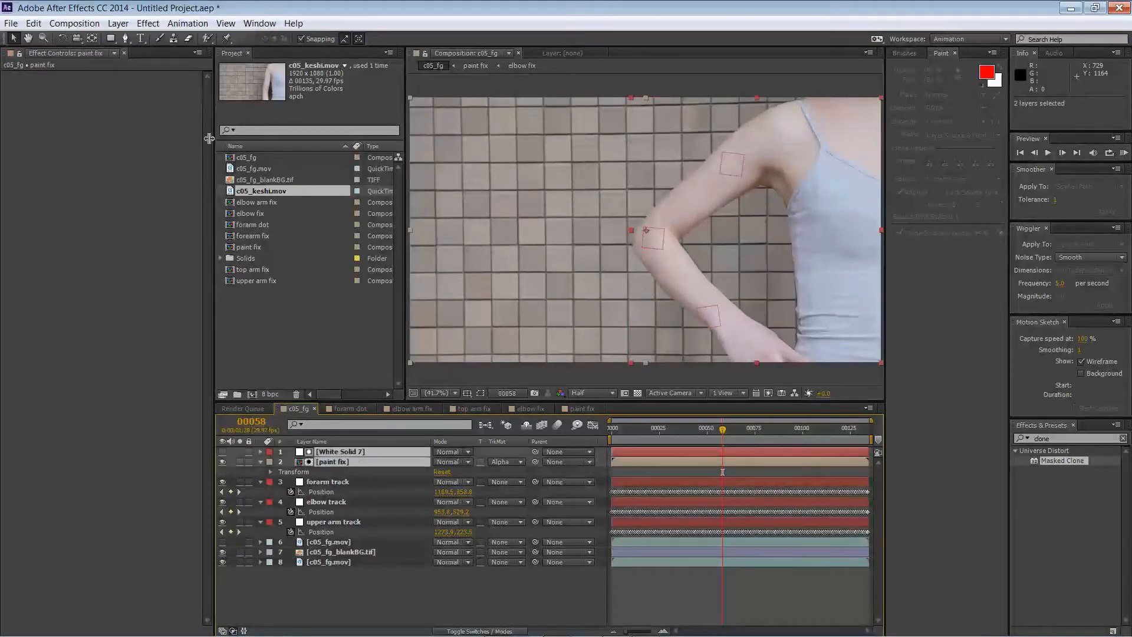
left_click(119, 24)
left_click(102, 511)
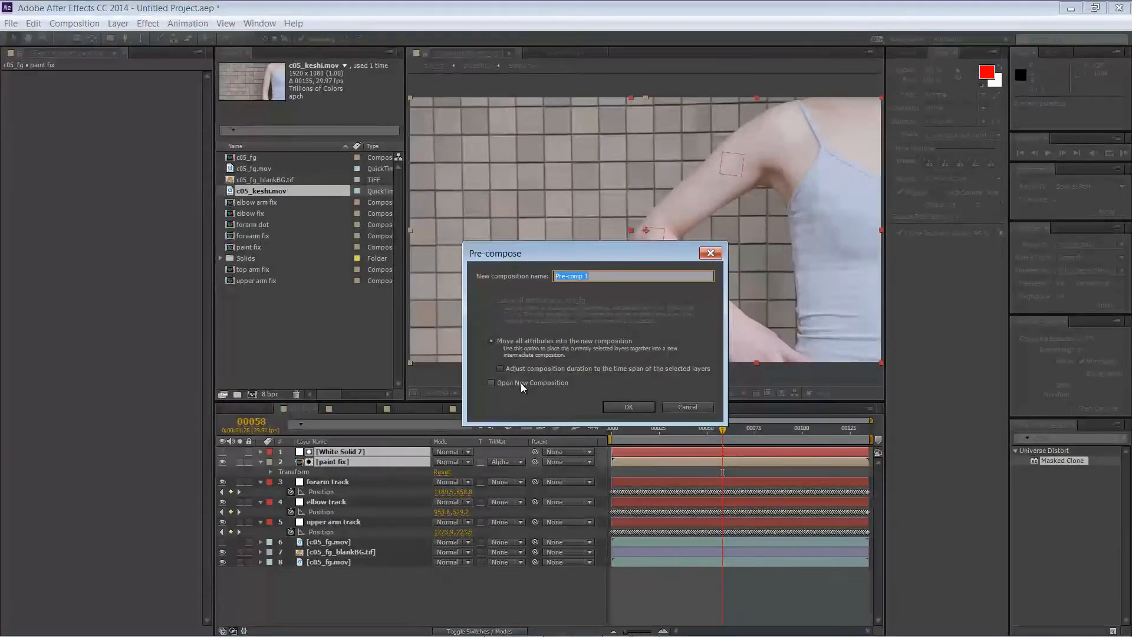
type("clean FG girl")
key("Return")
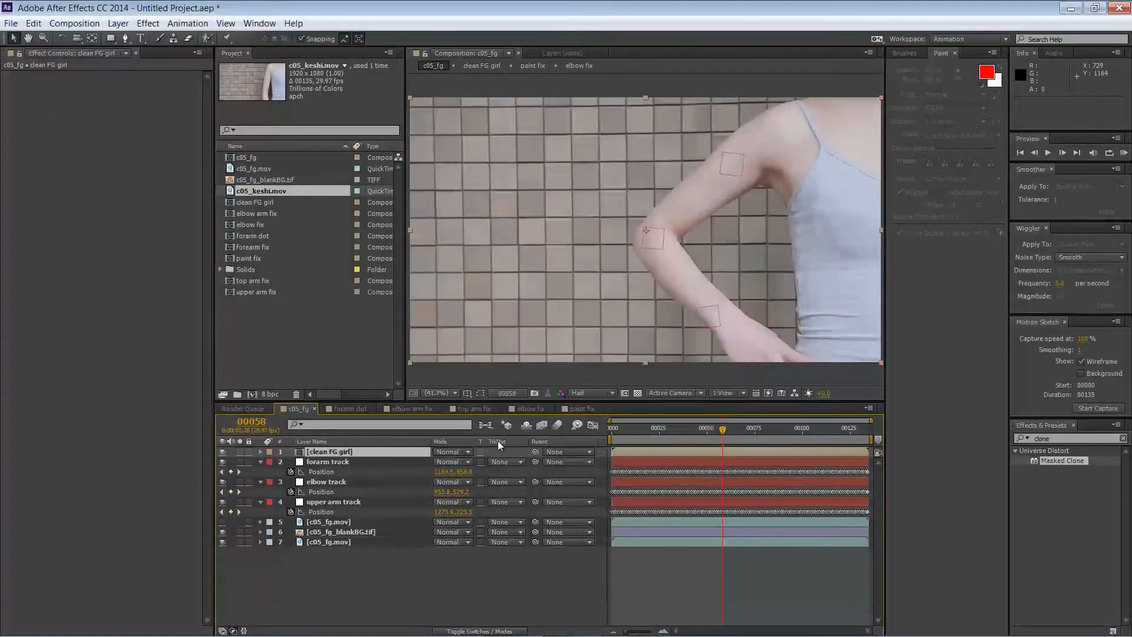
- Duplicate the clean FG girl layer and darken the lower copy using Brightness & Contrast with brightness -150 and contrast -100
key("ctrl+d")
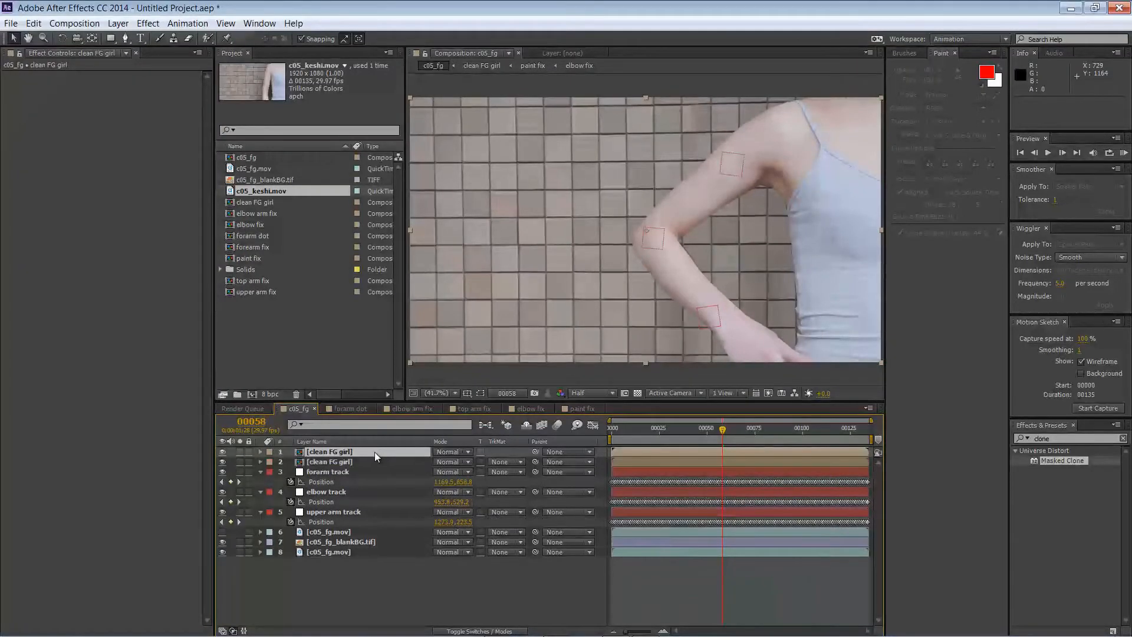
left_click(148, 23)
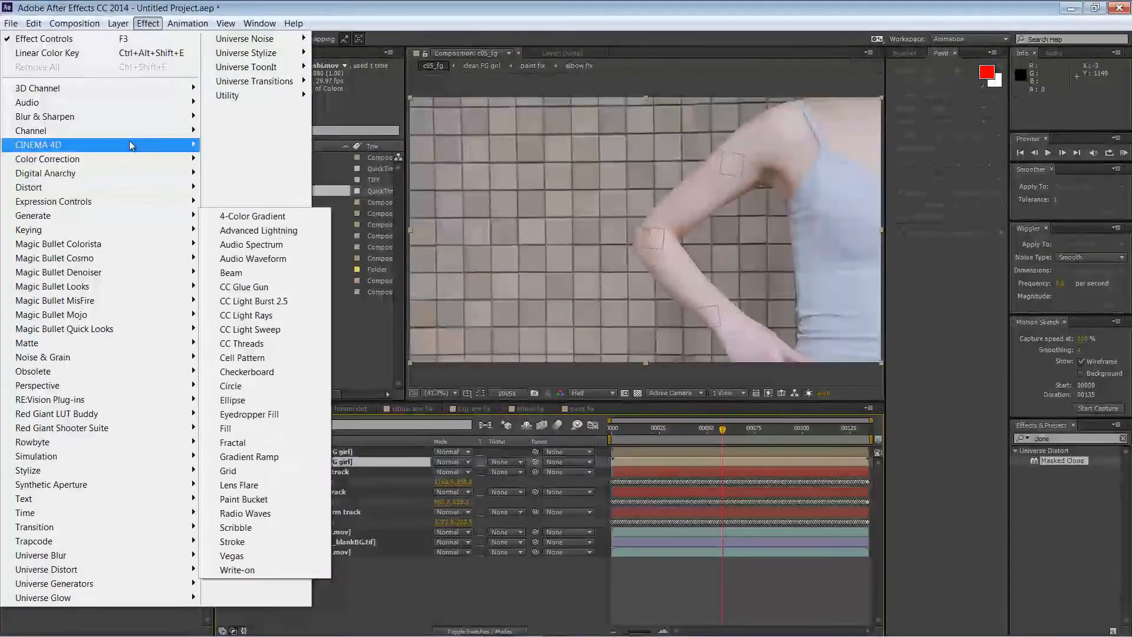
mouse_move(126, 158)
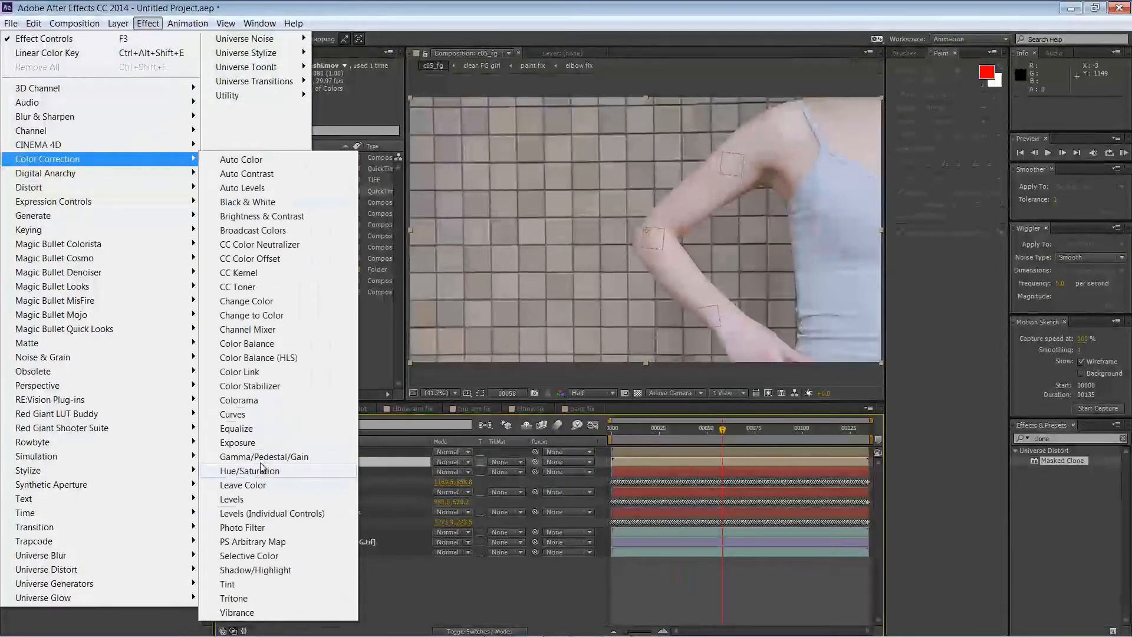
left_click(260, 216)
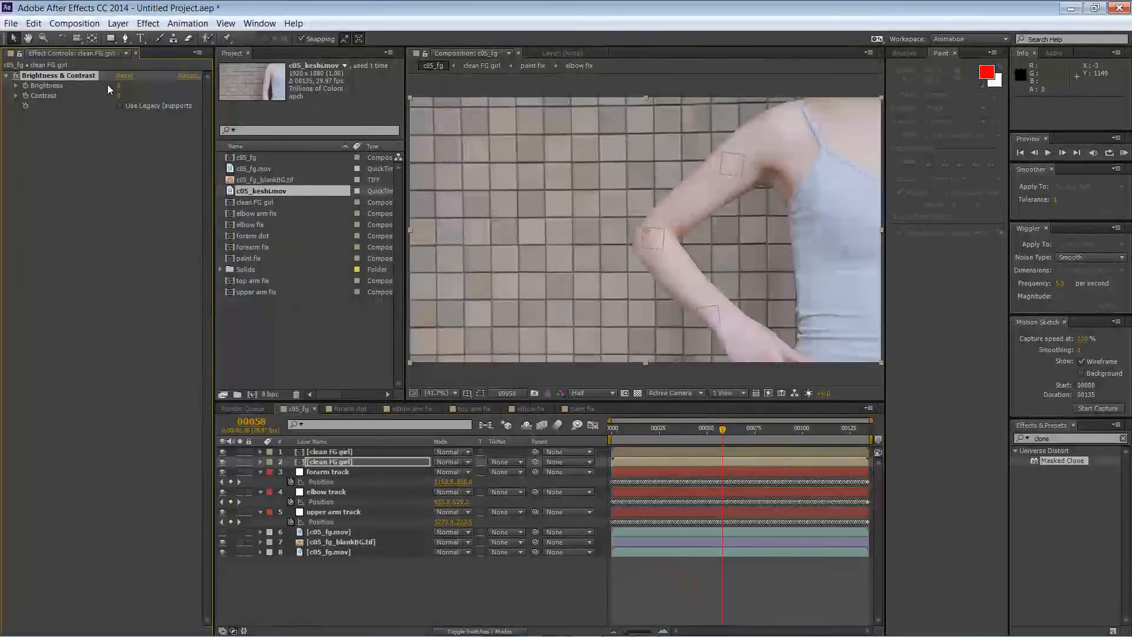
left_click_drag(118, 86, 40, 89)
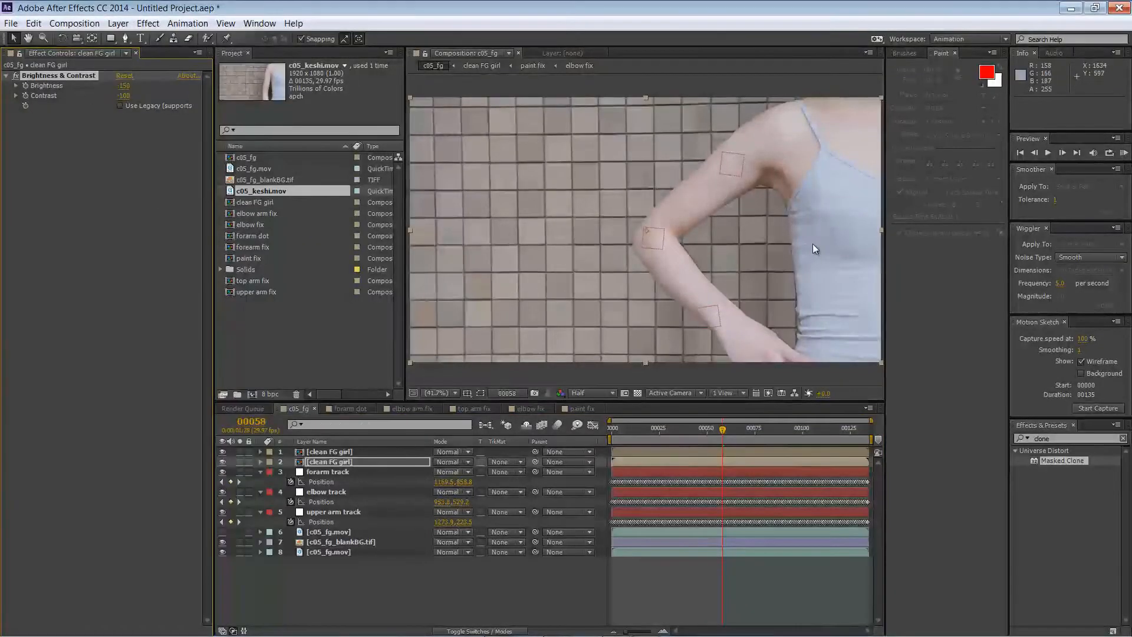
- Offset the lower clean FG girl layer down and right to about 1009, 697 and rotate it about 9°
left_click_drag(813, 246, 825, 293)
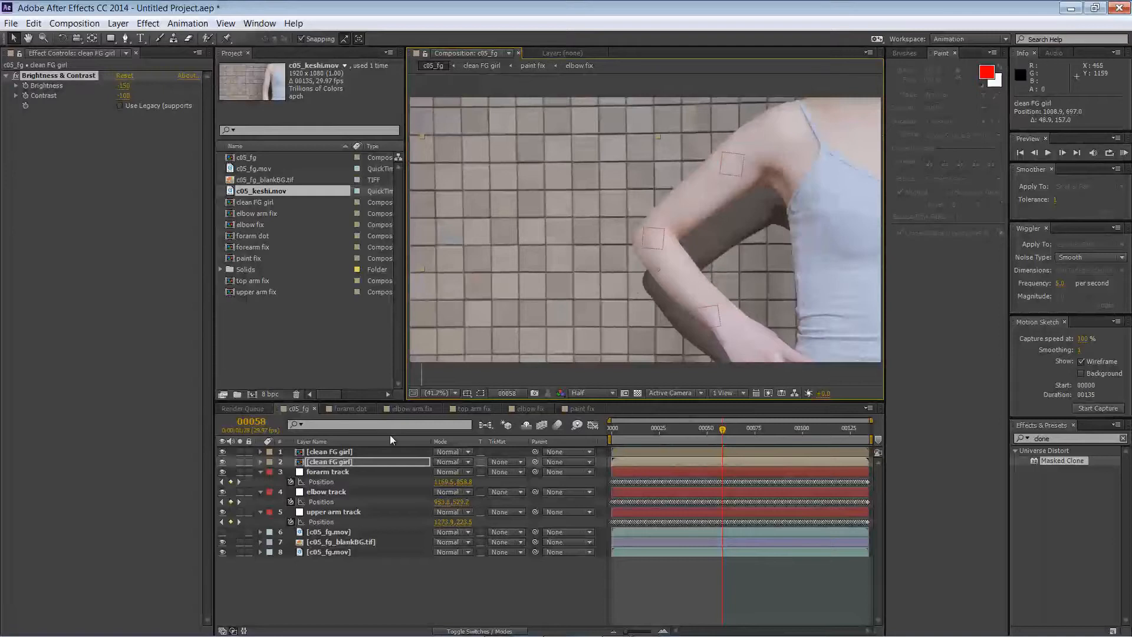
left_click(260, 462)
left_click(271, 481)
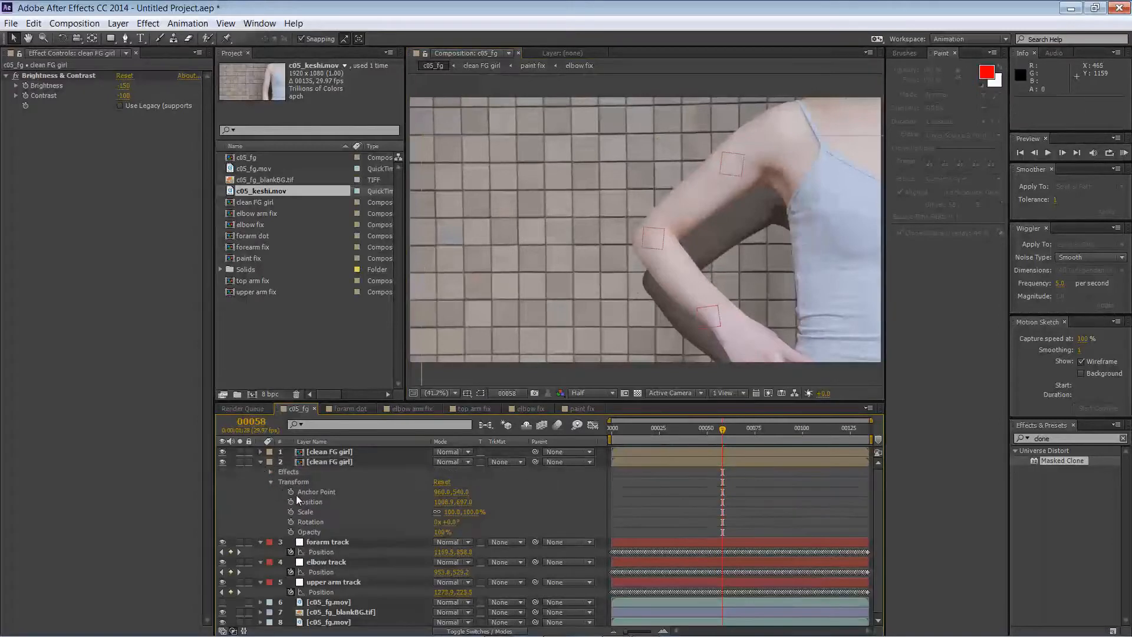
left_click_drag(447, 522, 450, 521)
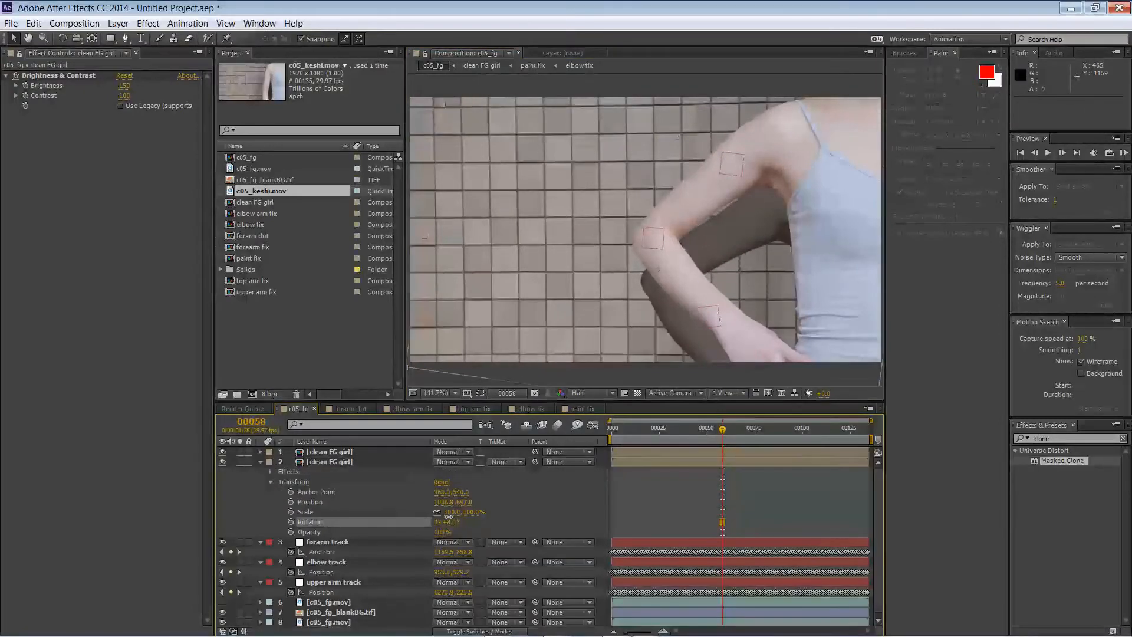
- Apply a Box Blur to the lower clean FG girl layer and raise its blur radius above 10 to soften the shadow
left_click(148, 23)
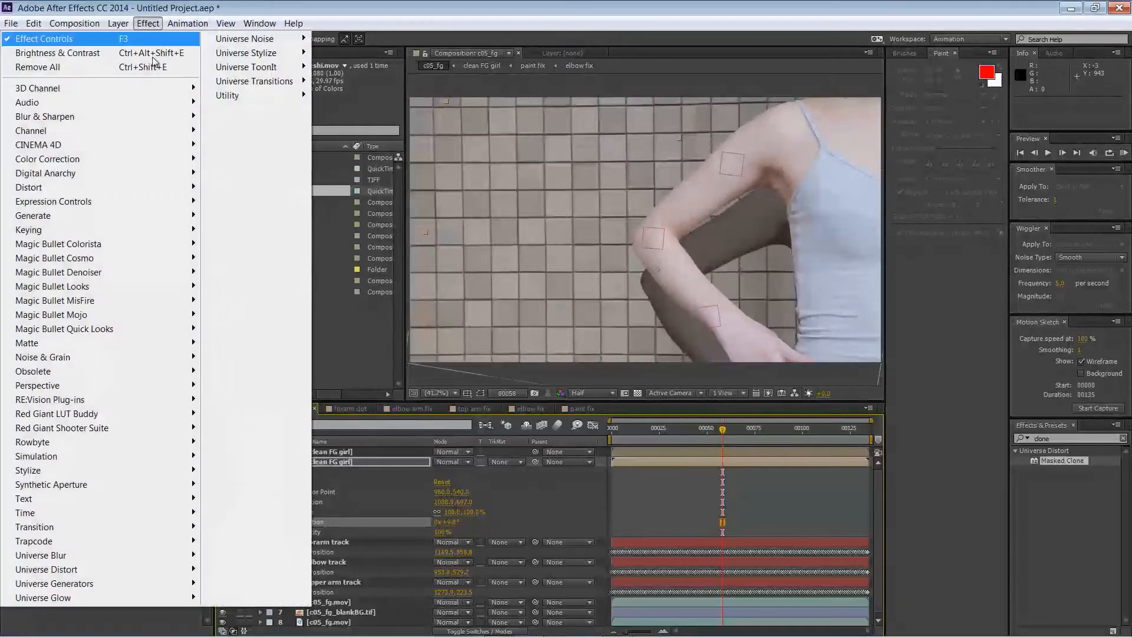
mouse_move(160, 116)
left_click(262, 131)
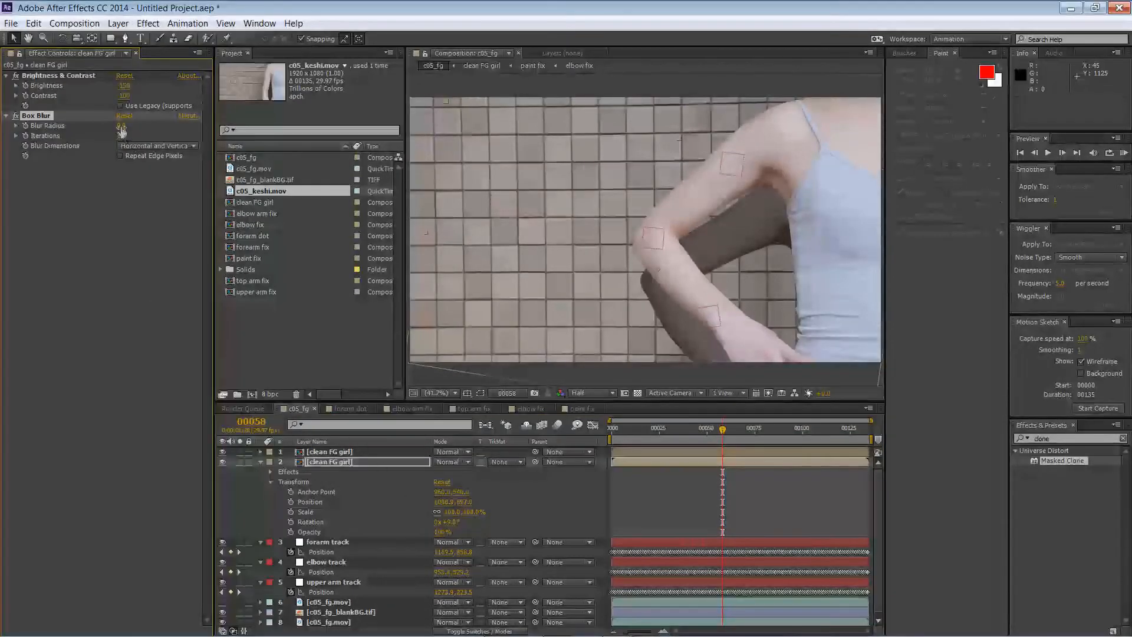
type("10")
key("Return")
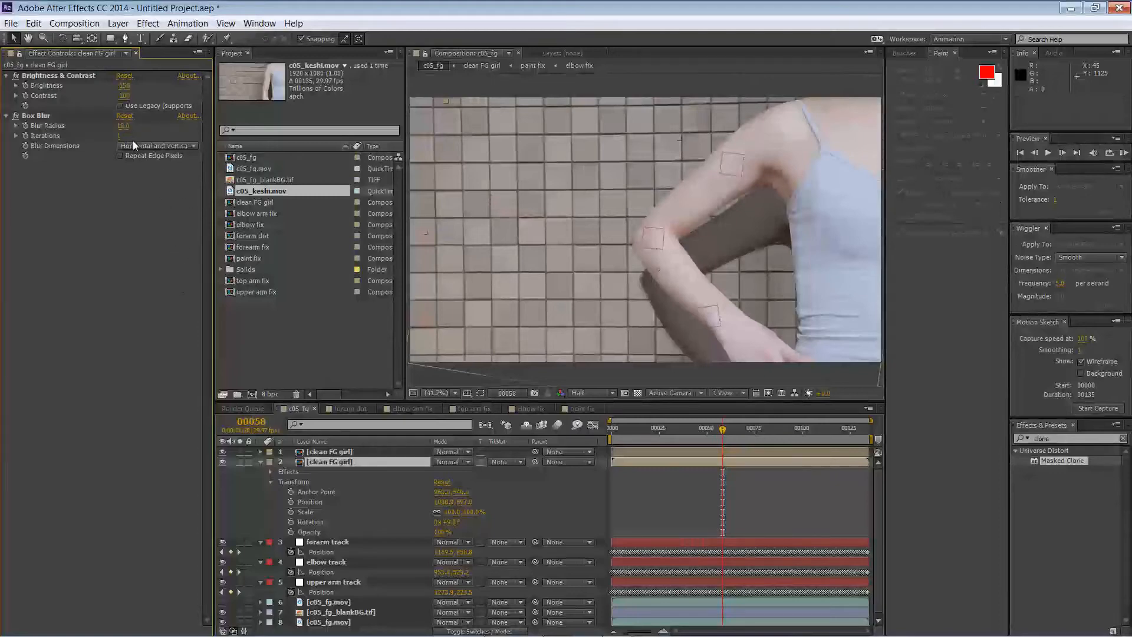
left_click(123, 125)
key("Return")
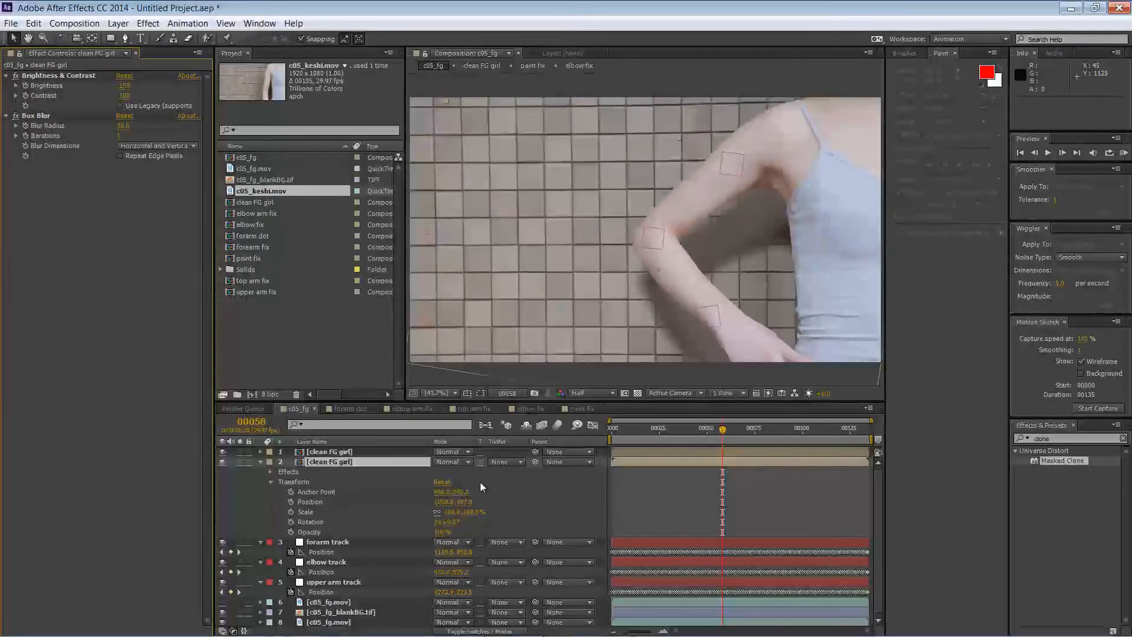
- Set the lower clean FG girl layer's blending mode to Multiply and its opacity to 50%
left_click(464, 462)
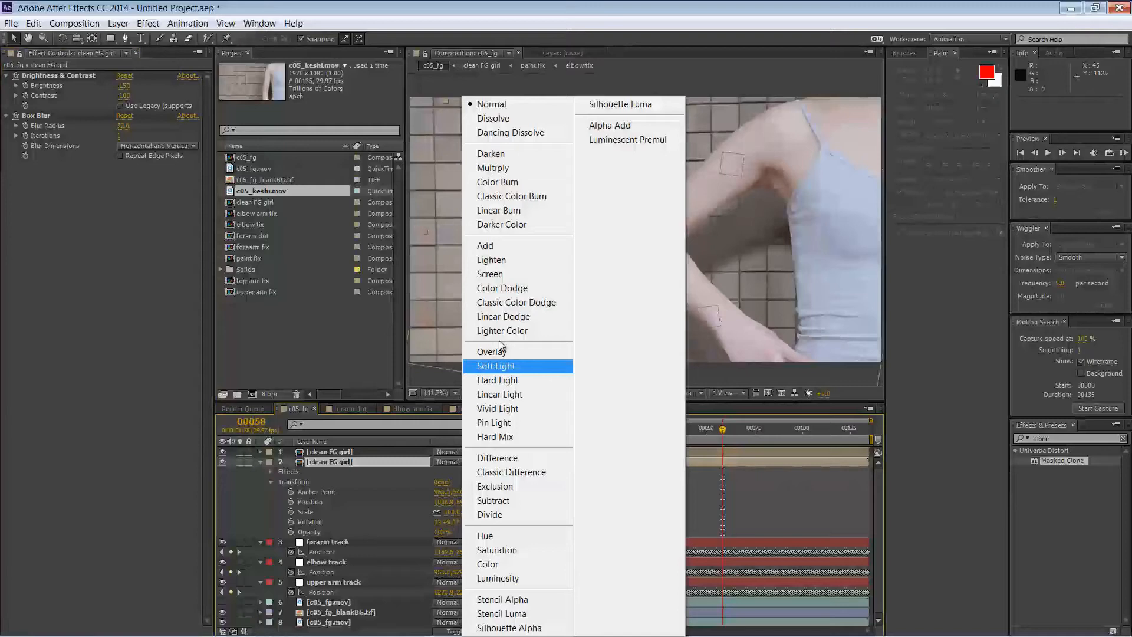
left_click(508, 166)
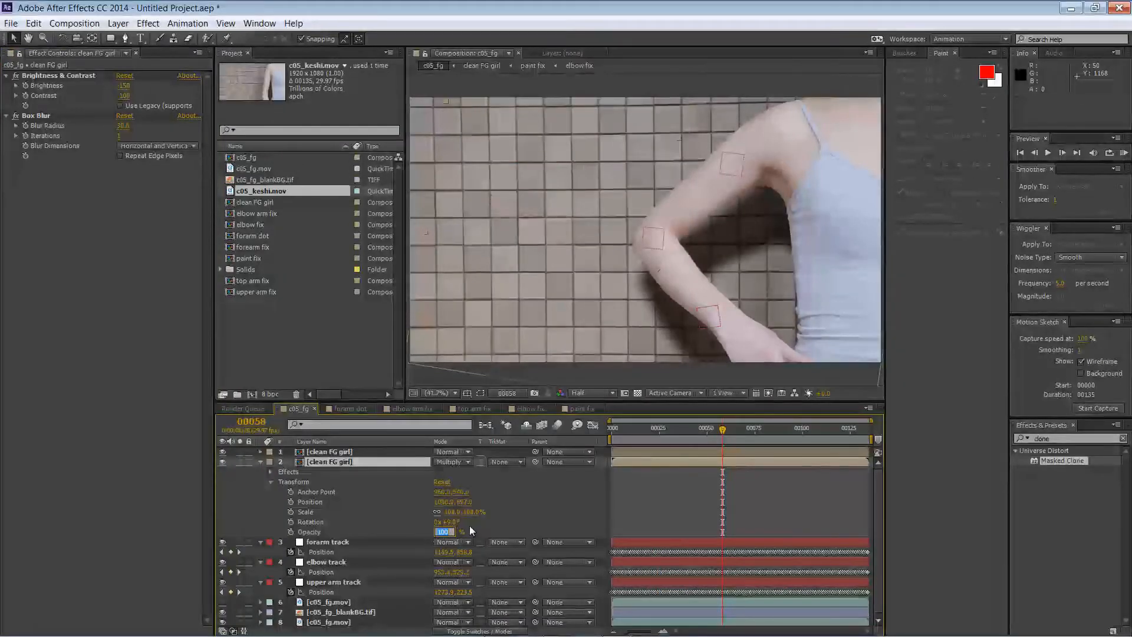
type("20")
key("Return")
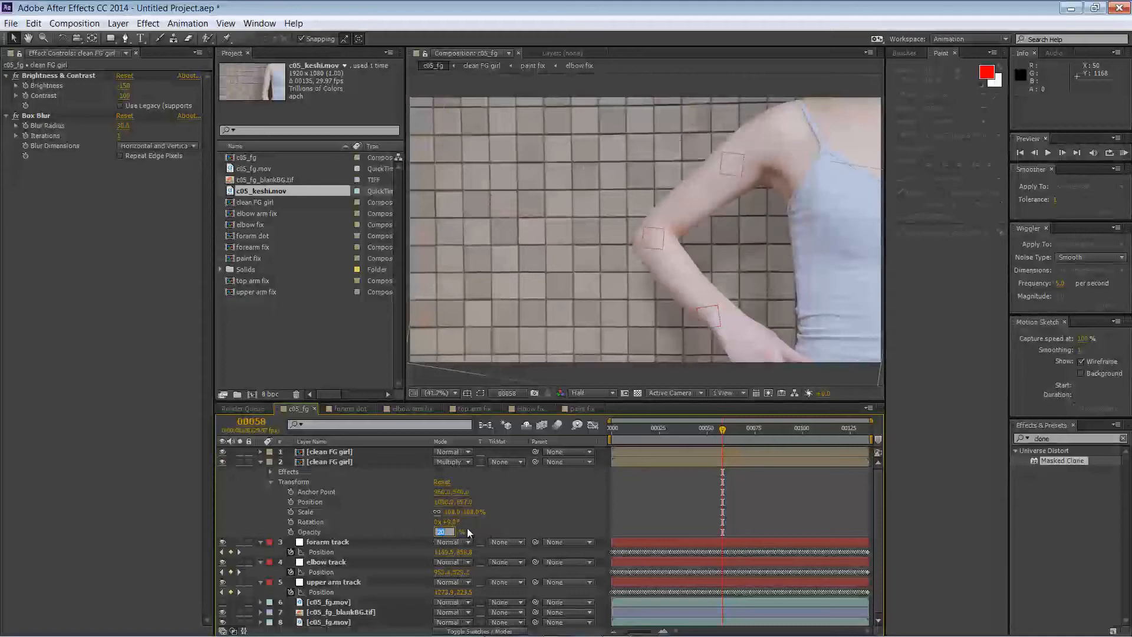
key("Return")
left_click(441, 532)
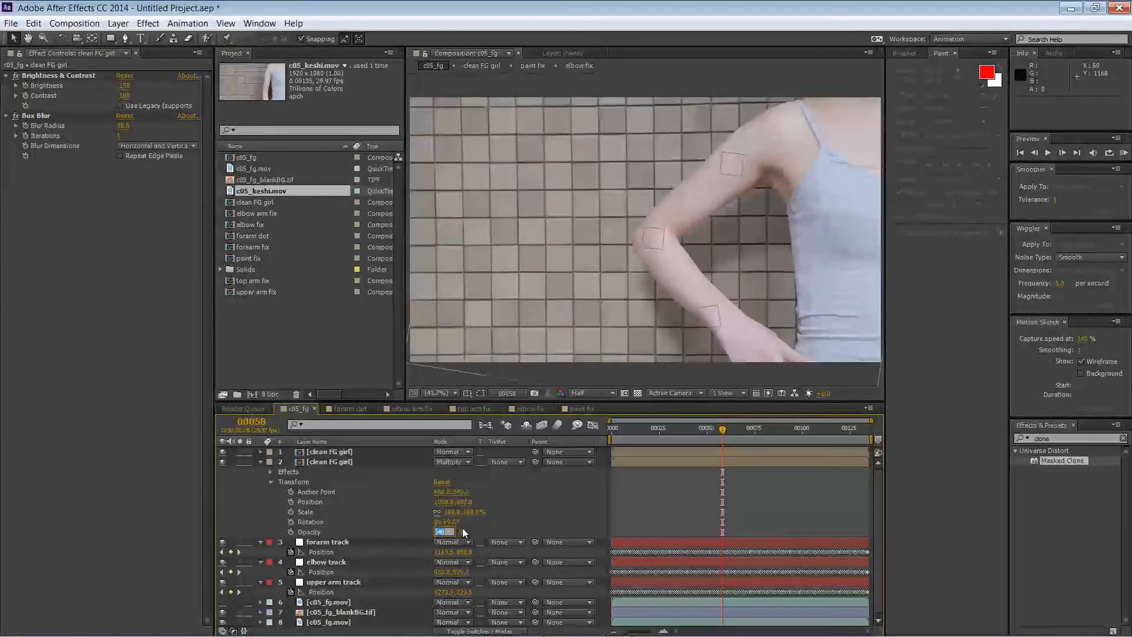
key("Return")
- Move the shadow layer closer to the arm, to about 989, 617, and check it at other frames
left_click(377, 461)
left_click_drag(768, 273, 764, 256)
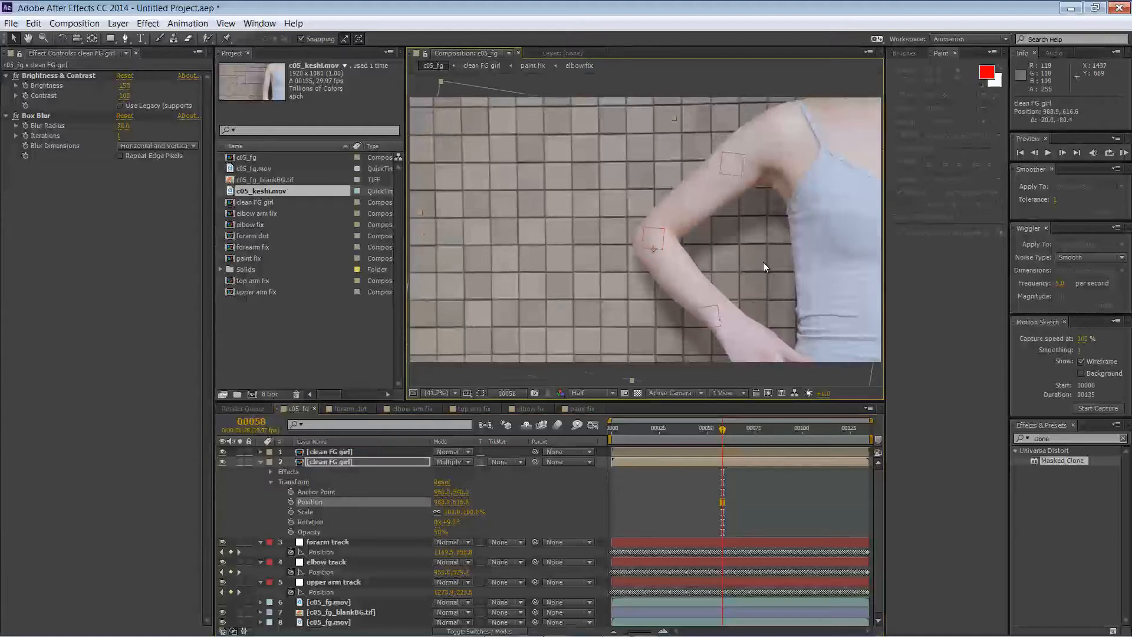
left_click_drag(649, 431, 723, 429)
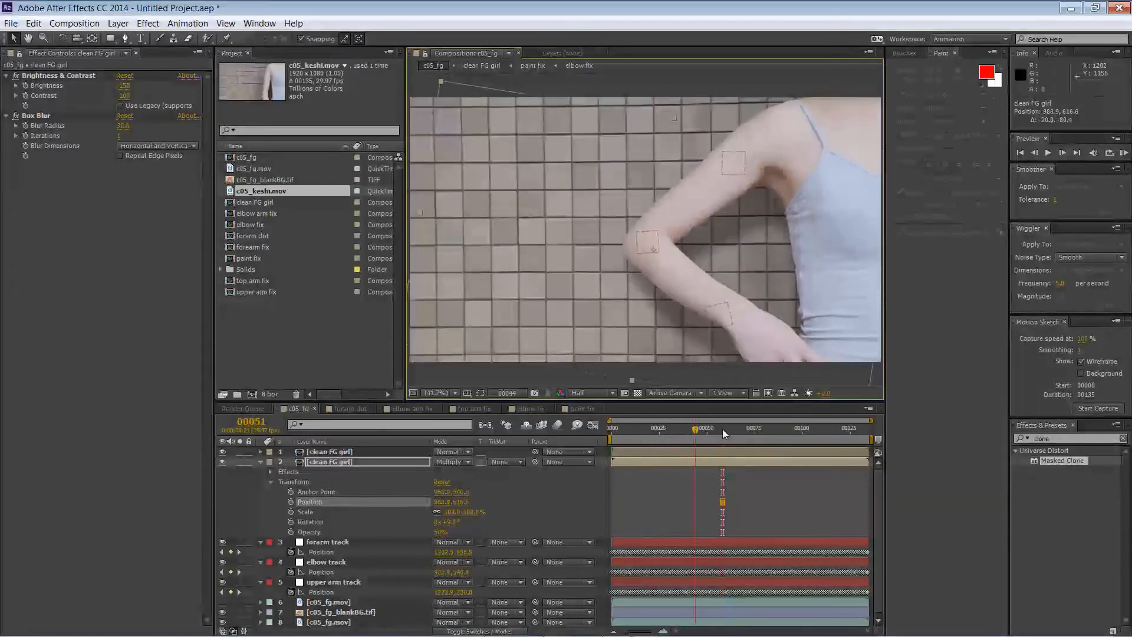
- Create a white 1920 x 1080 px solid named bg shadow directly above the forarm track layer
left_click(353, 543)
left_click(119, 22)
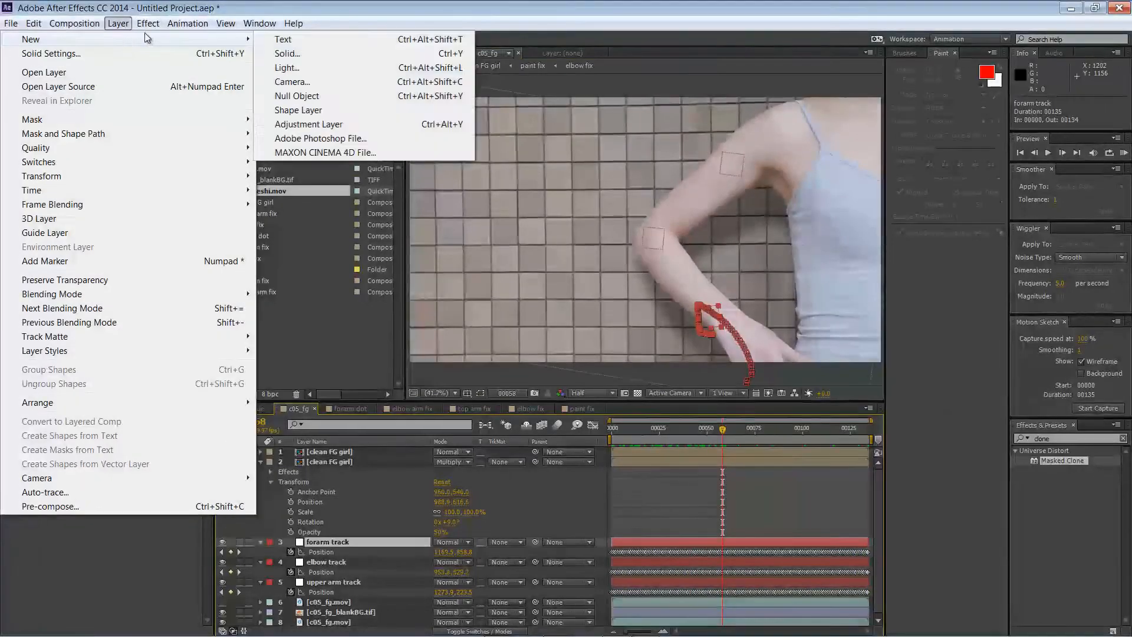
mouse_move(122, 39)
left_click(287, 53)
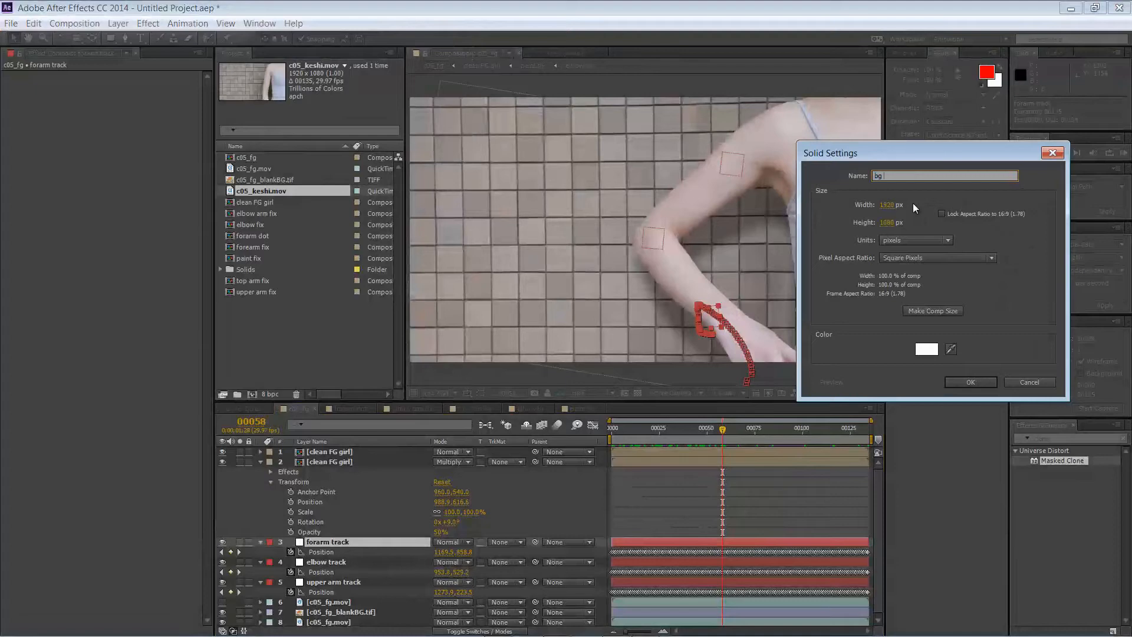
type("bg shadow")
left_click(967, 381)
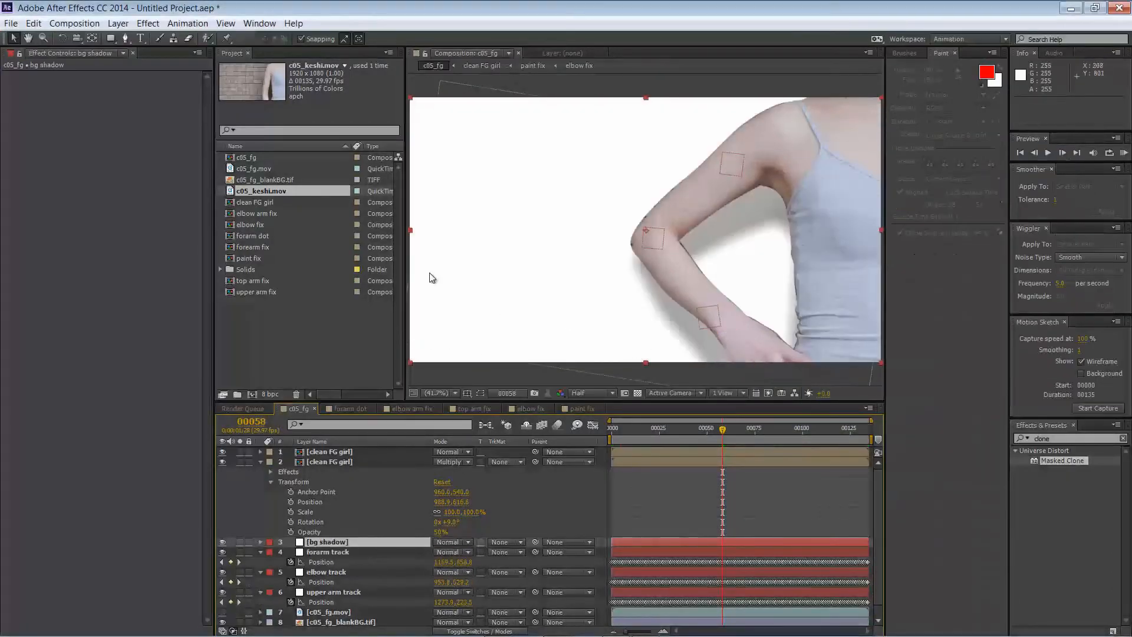
- Apply a Gradient Ramp to bg shadow, starting near the torso at about 1886, 571 and ending near the upper left at about 554, 43
left_click(148, 24)
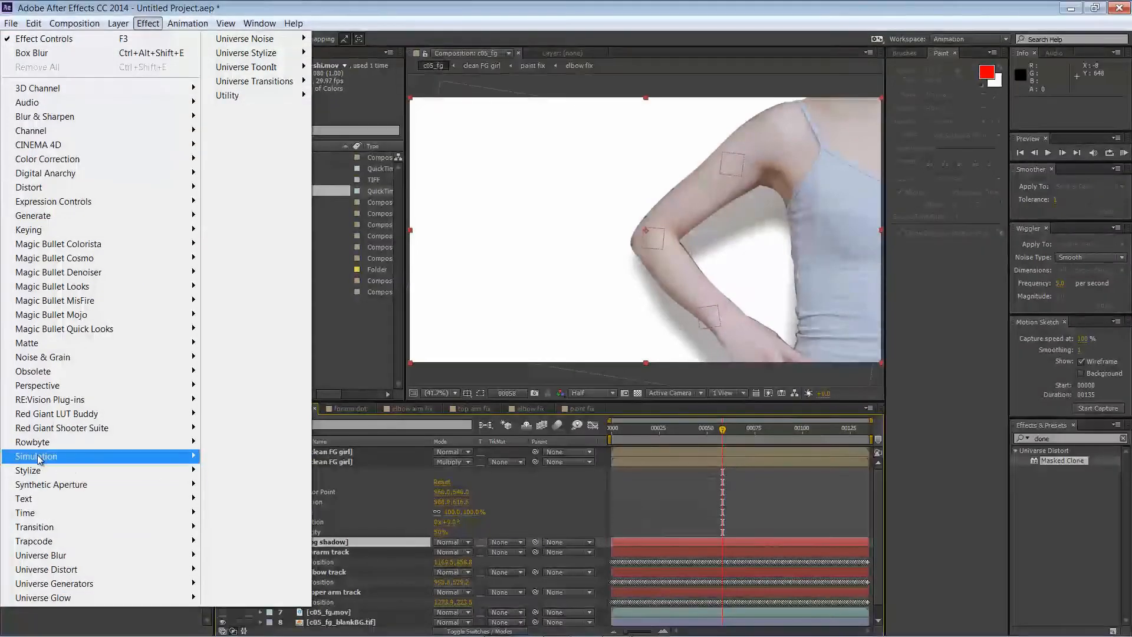
mouse_move(66, 221)
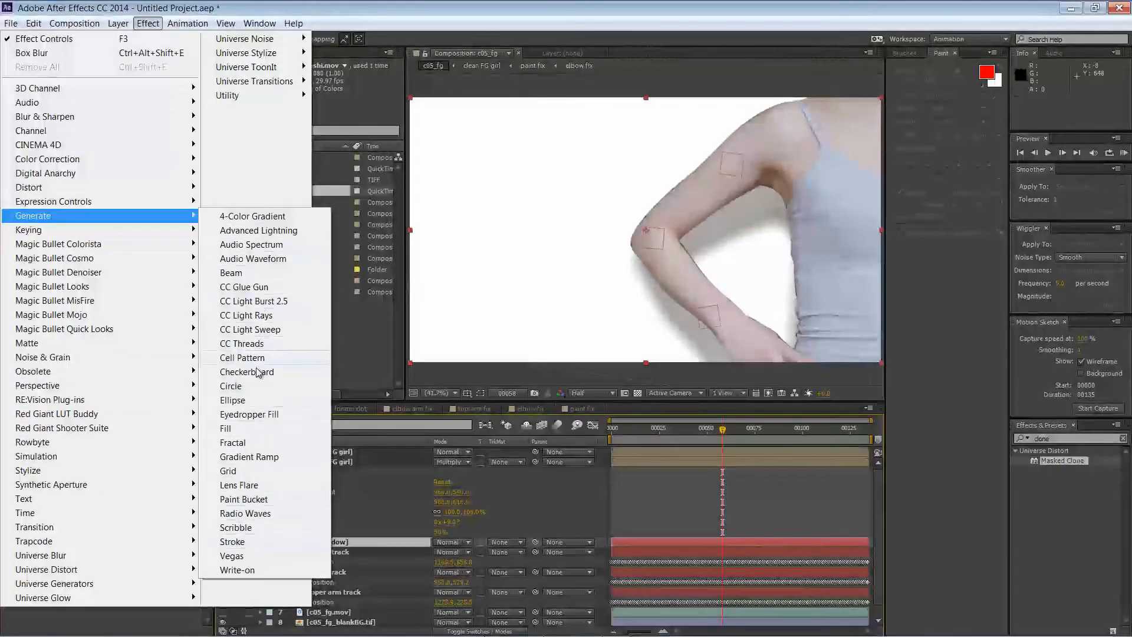
left_click(249, 457)
left_click(123, 85)
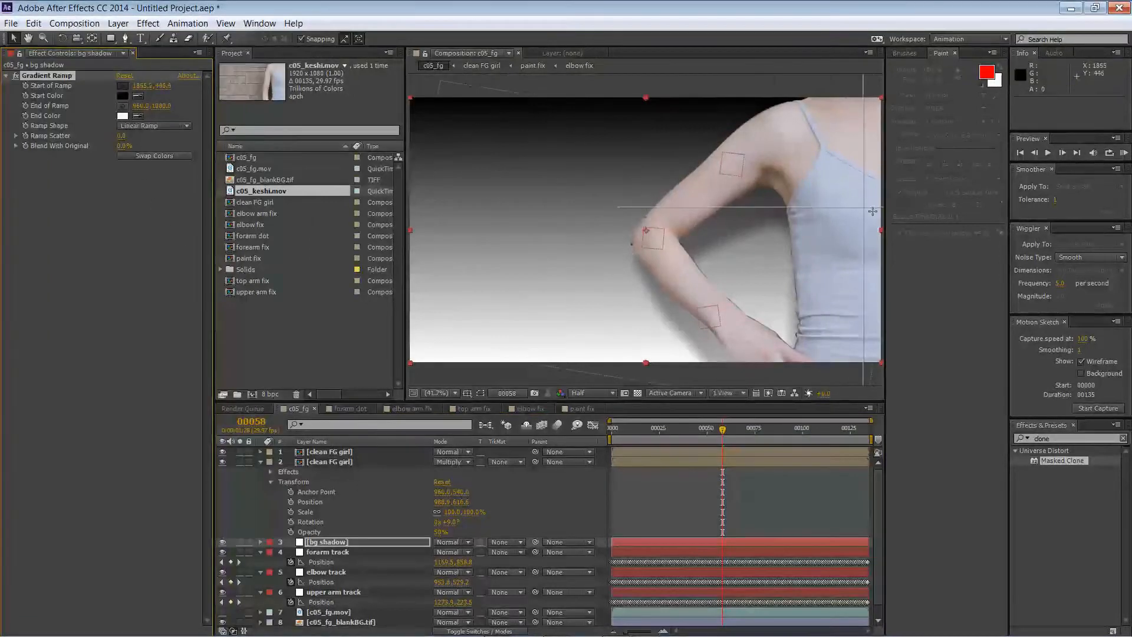
left_click(874, 237)
left_click(122, 106)
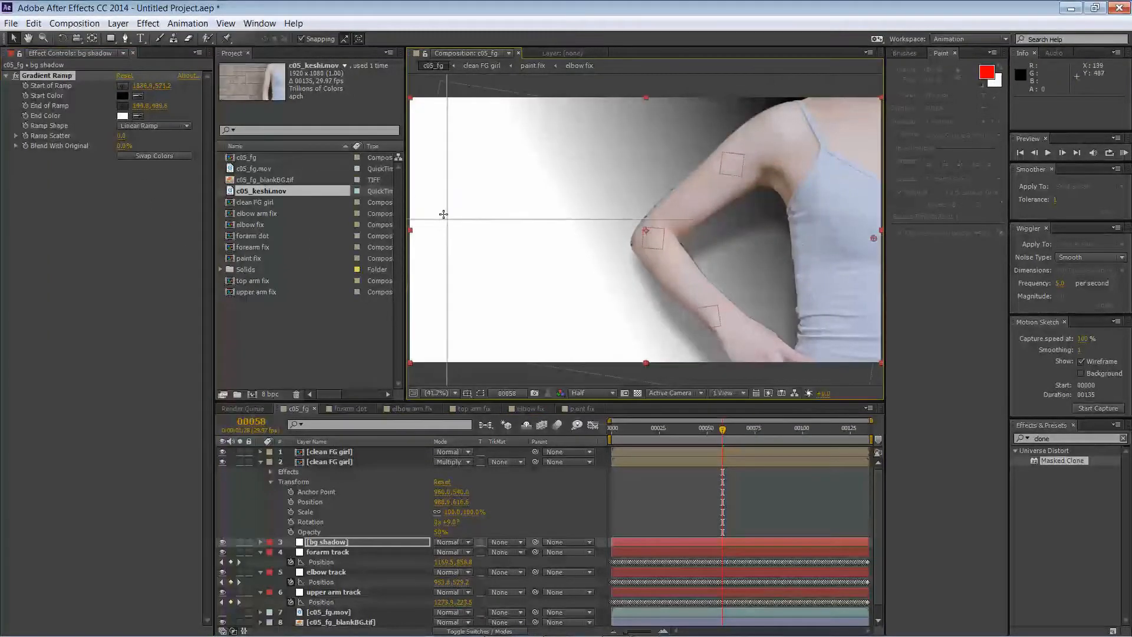
left_click_drag(449, 206, 550, 113)
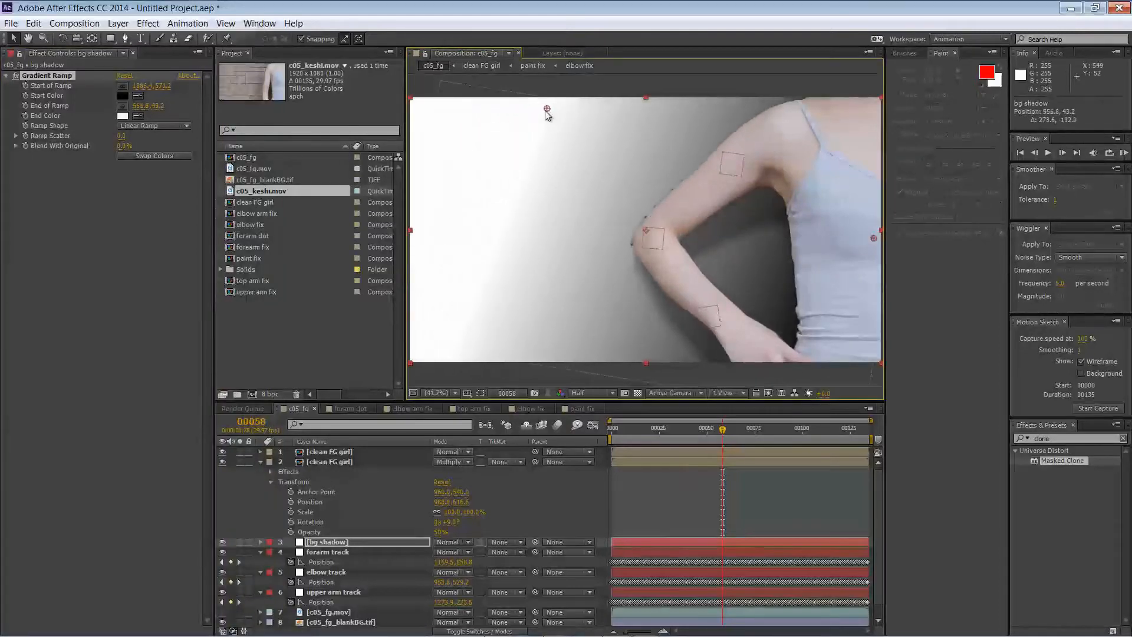
- Set the gradient's Ramp Scatter to 20 and slightly increase its Blend With Original amount
mouse_move(123, 139)
left_mouse_down()
mouse_move(163, 141)
mouse_move(134, 146)
left_mouse_up()
left_click(124, 137)
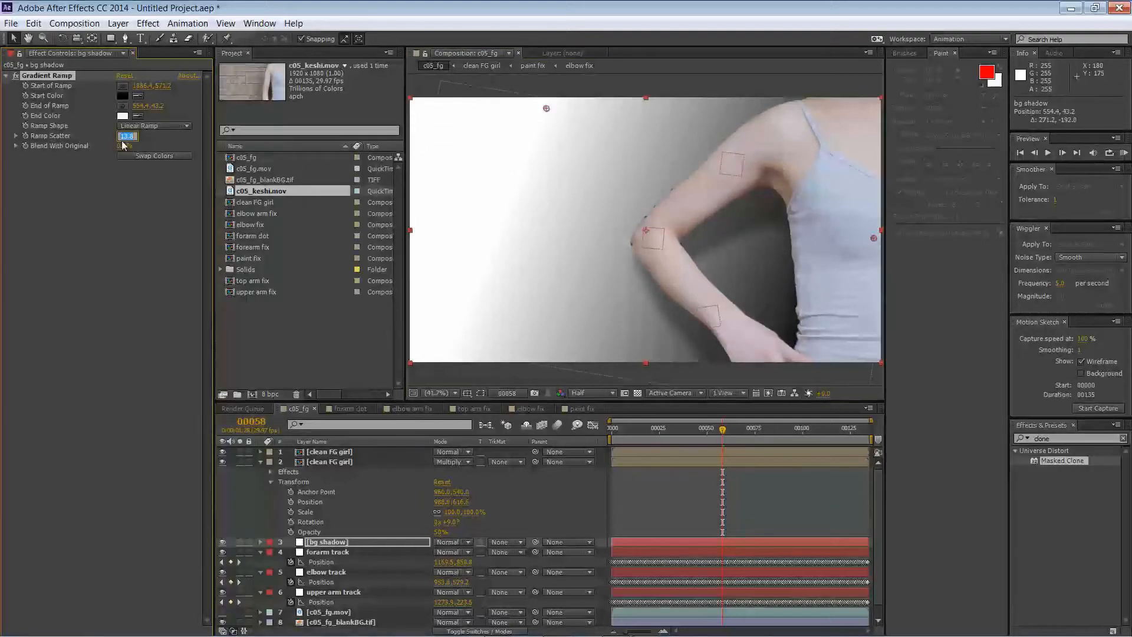
type("20")
key("Return")
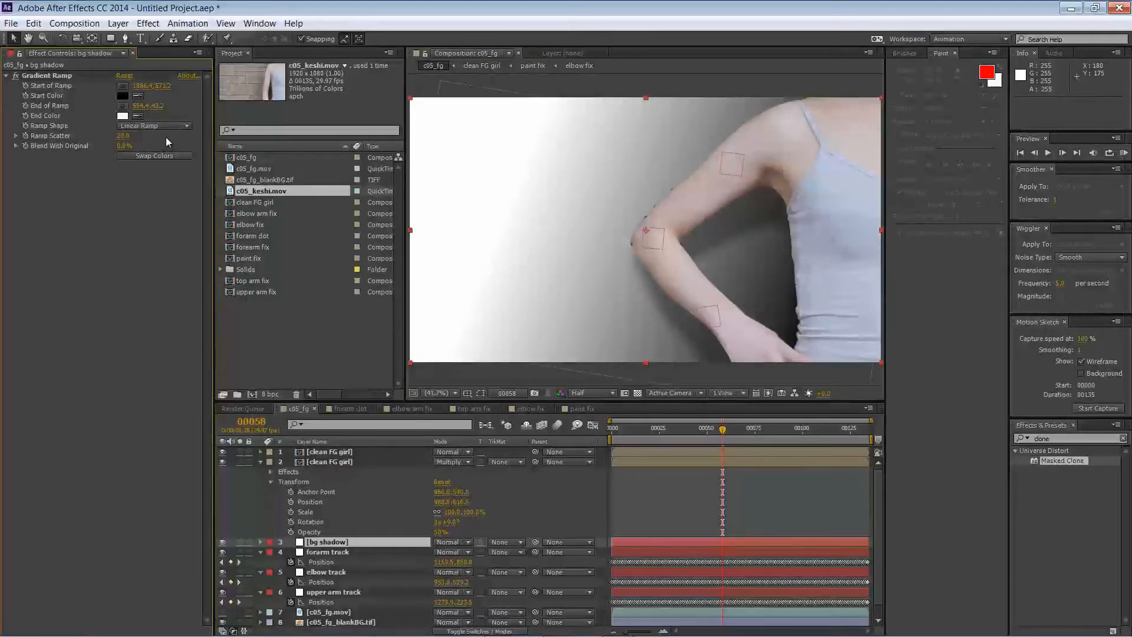
left_click_drag(125, 145, 125, 145)
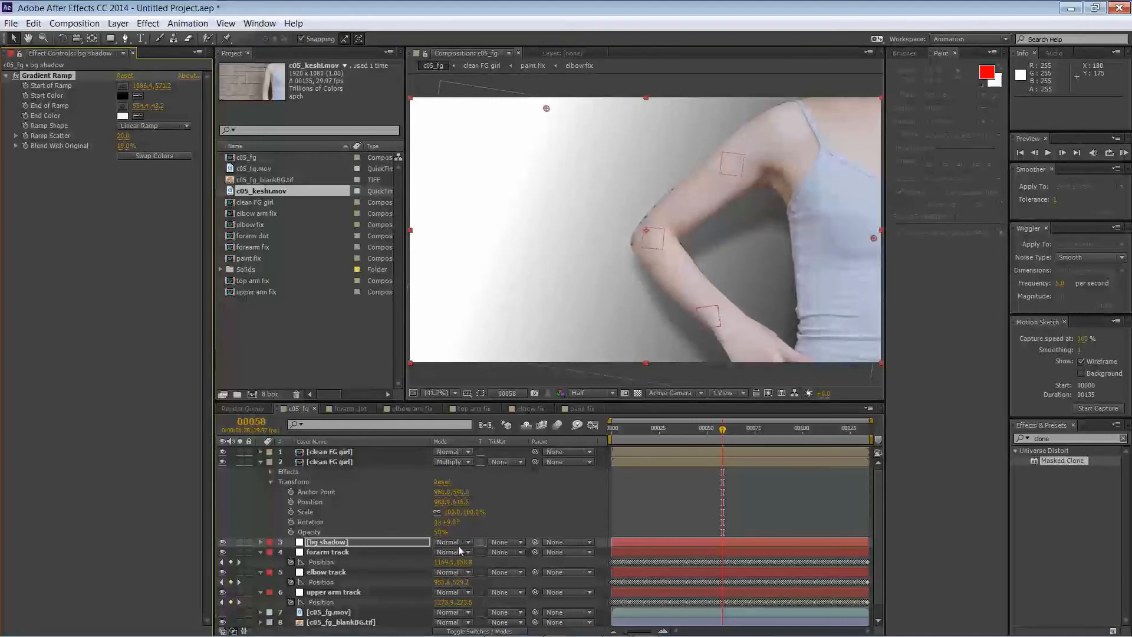
- Set the bg shadow layer to Multiply blending with 30% opacity, and collapse its properties and those of the multiplied clean FG girl layer
left_click(452, 542)
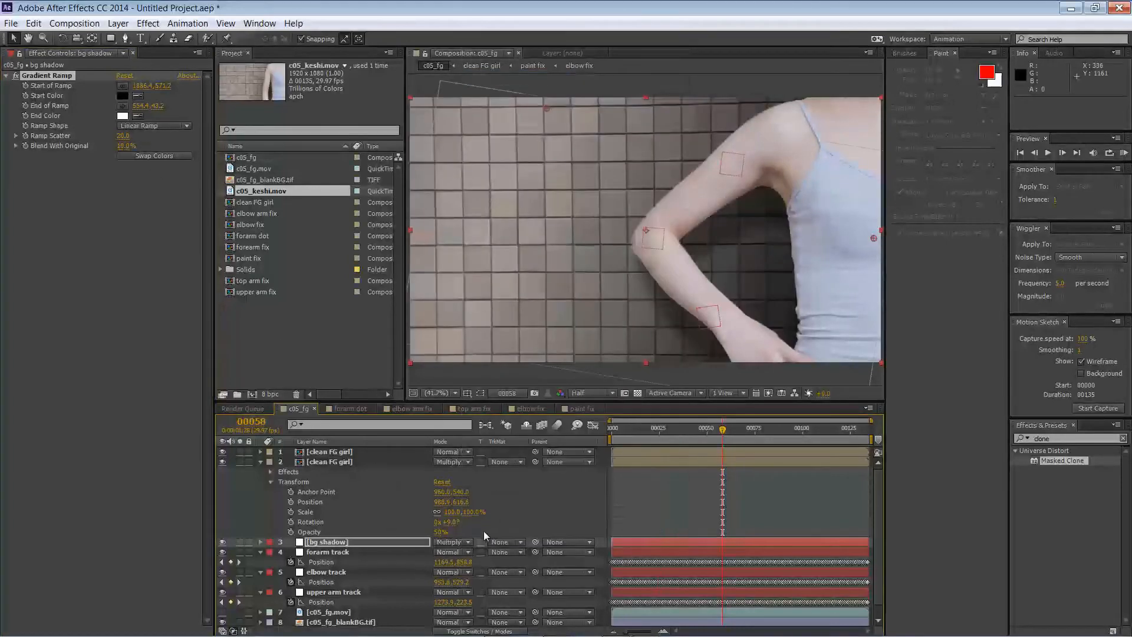
left_click(259, 545)
left_click(261, 542)
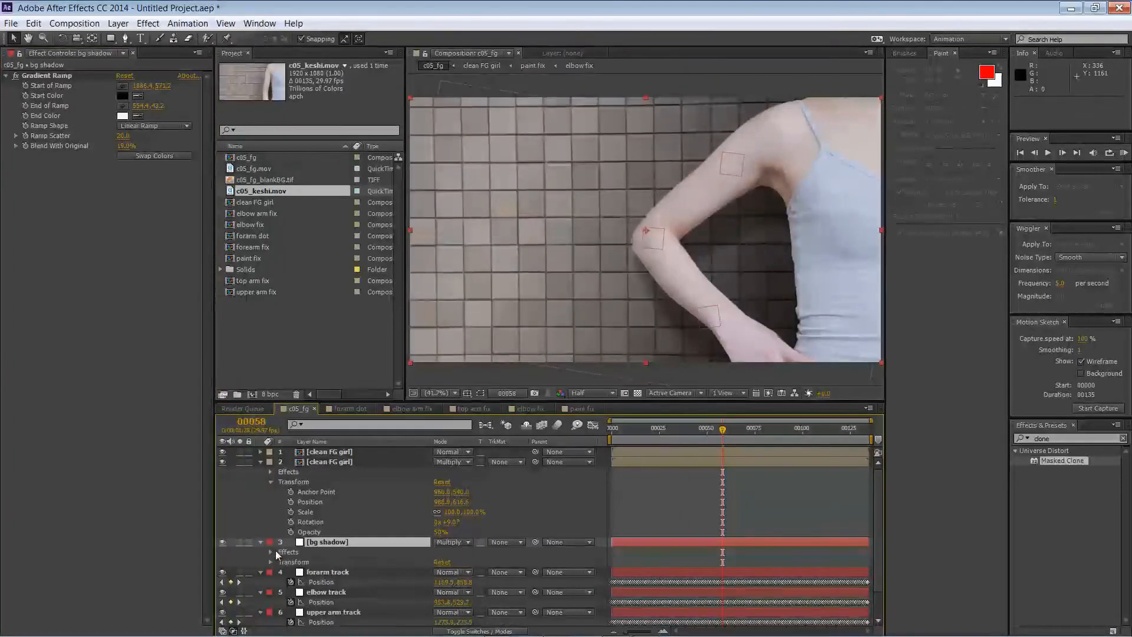
left_click(271, 562)
left_click(436, 612)
type("3")
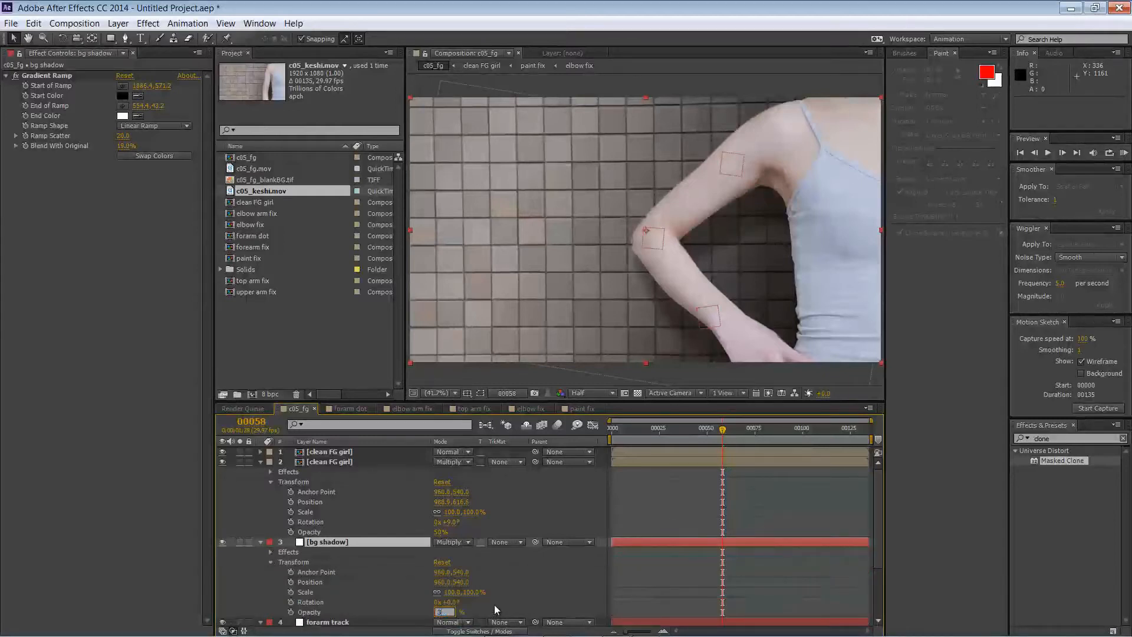
type("0")
left_click(511, 611)
left_click(260, 541)
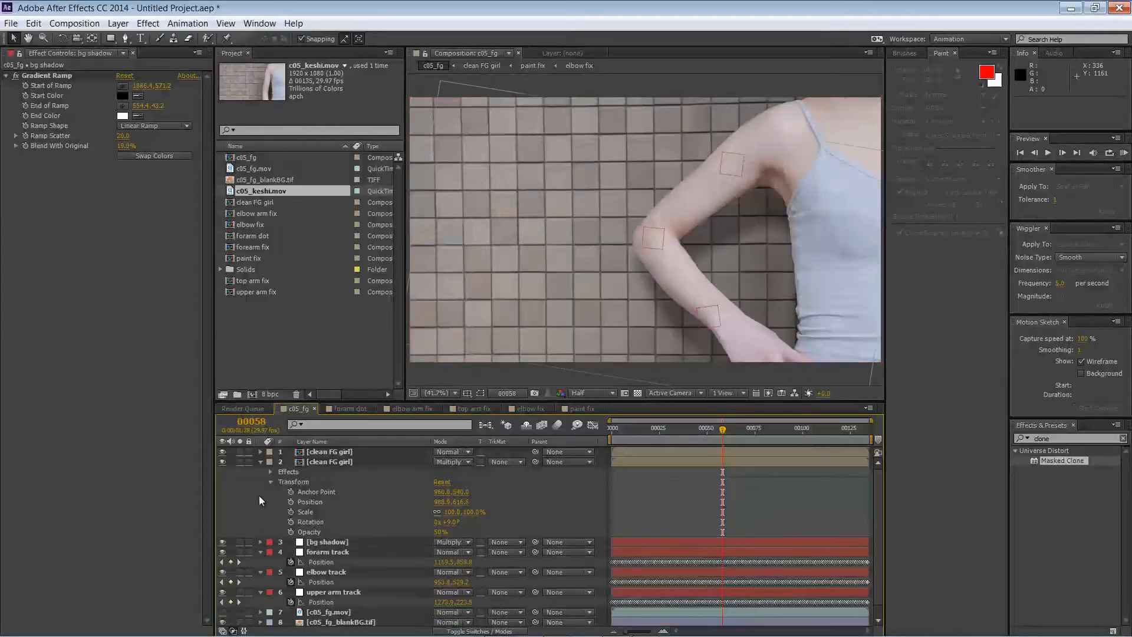
left_click(260, 461)
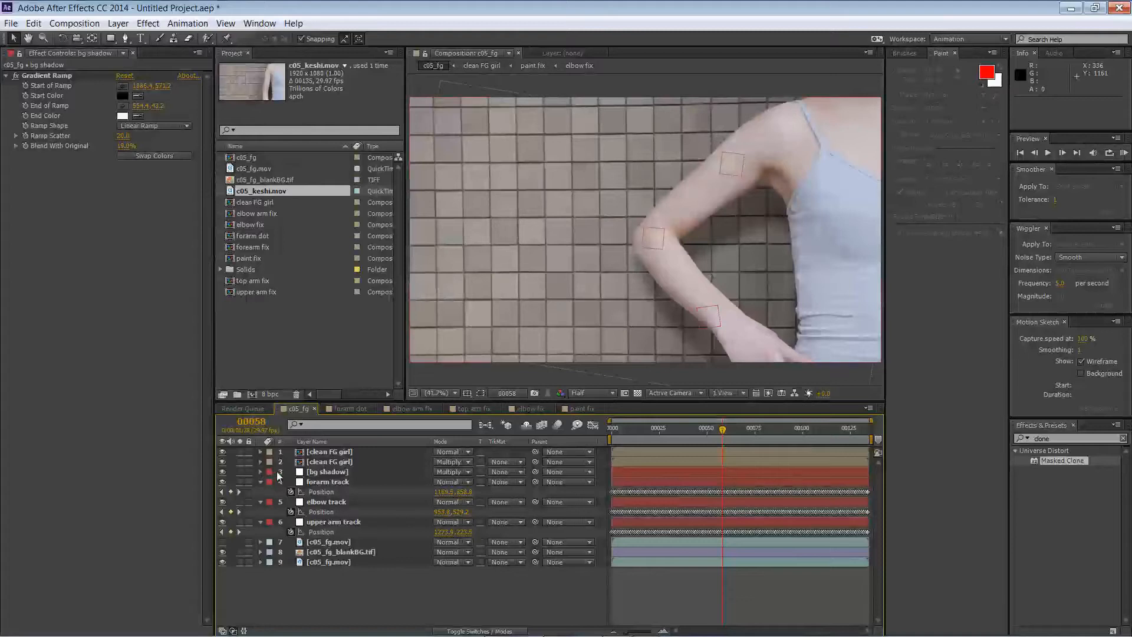
- Return to frame 0, show the composition at 33.3%, and create a black (000000) solid layer
left_click_drag(723, 428, 609, 422)
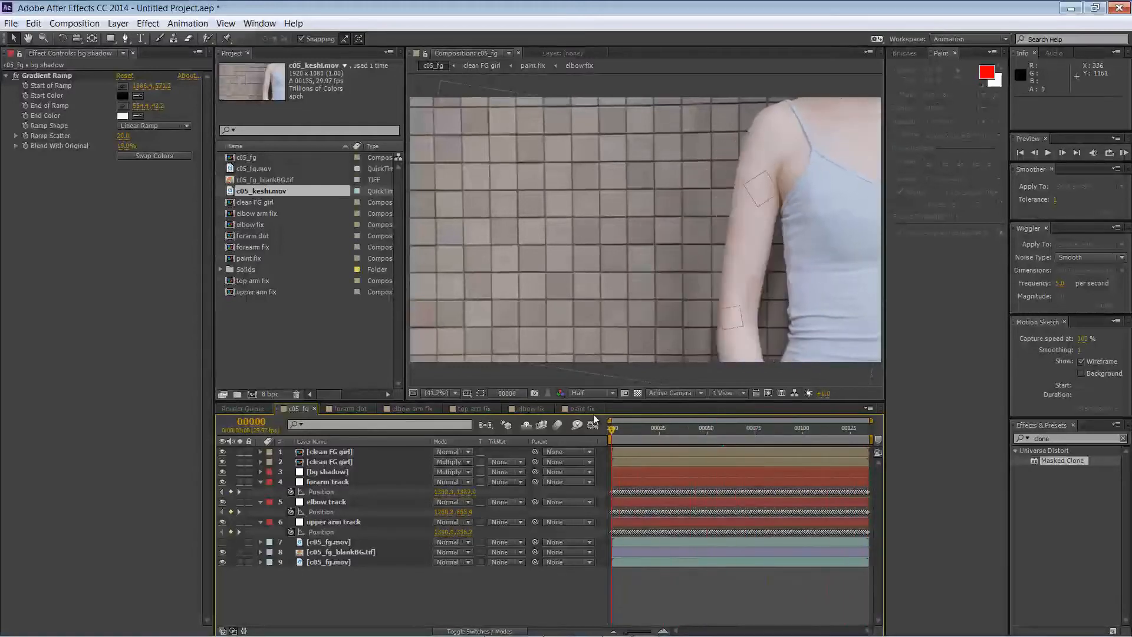
left_click(439, 393)
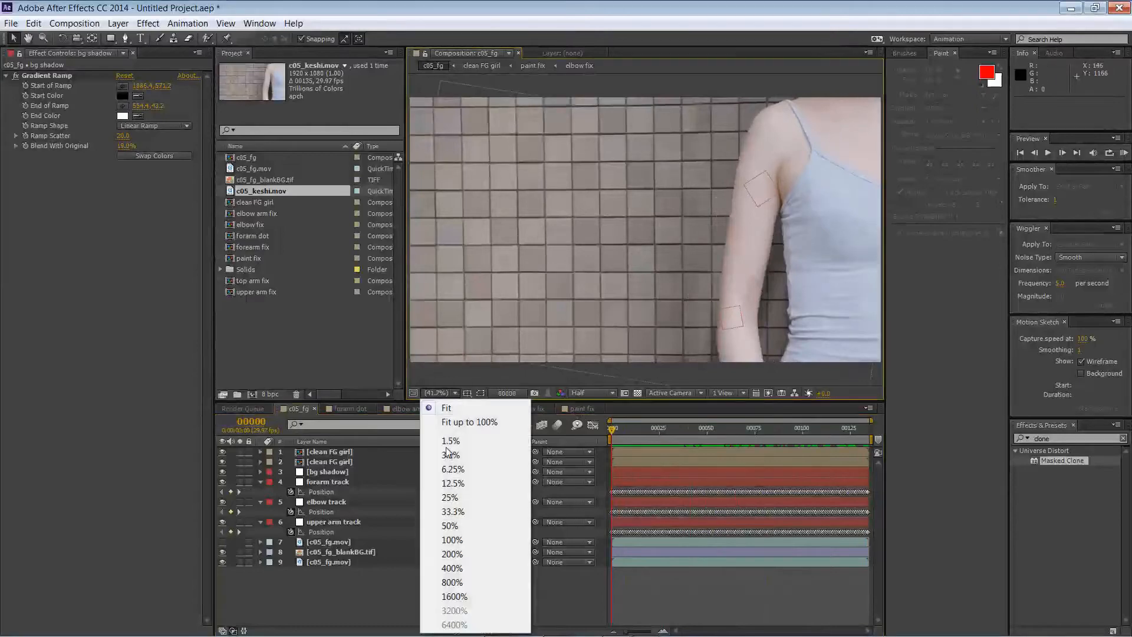
left_click(462, 513)
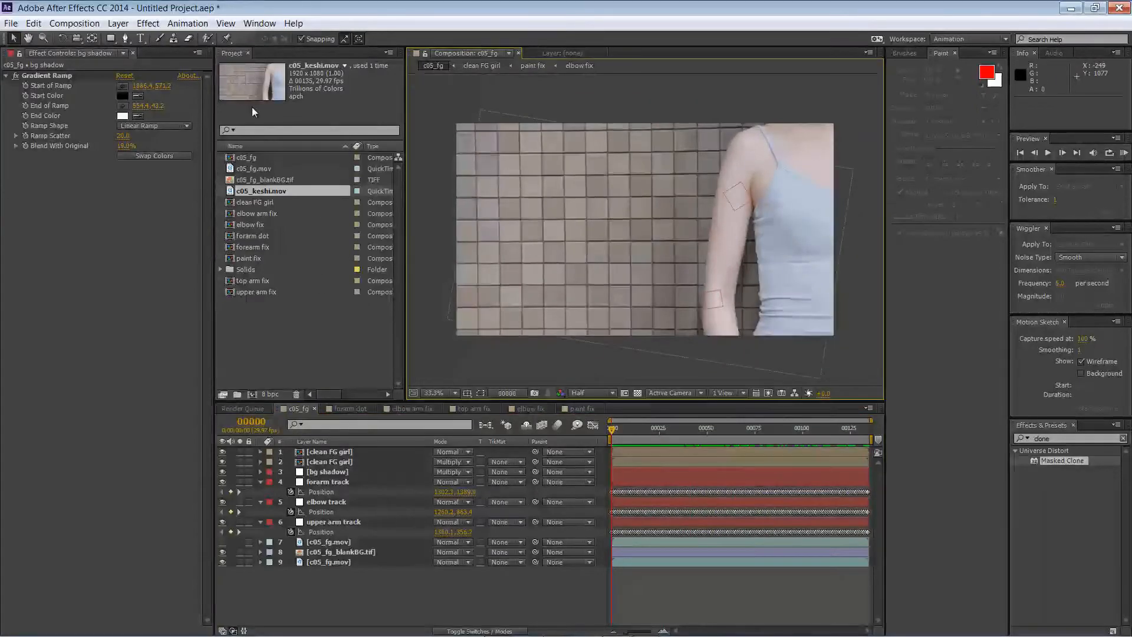
left_click(129, 25)
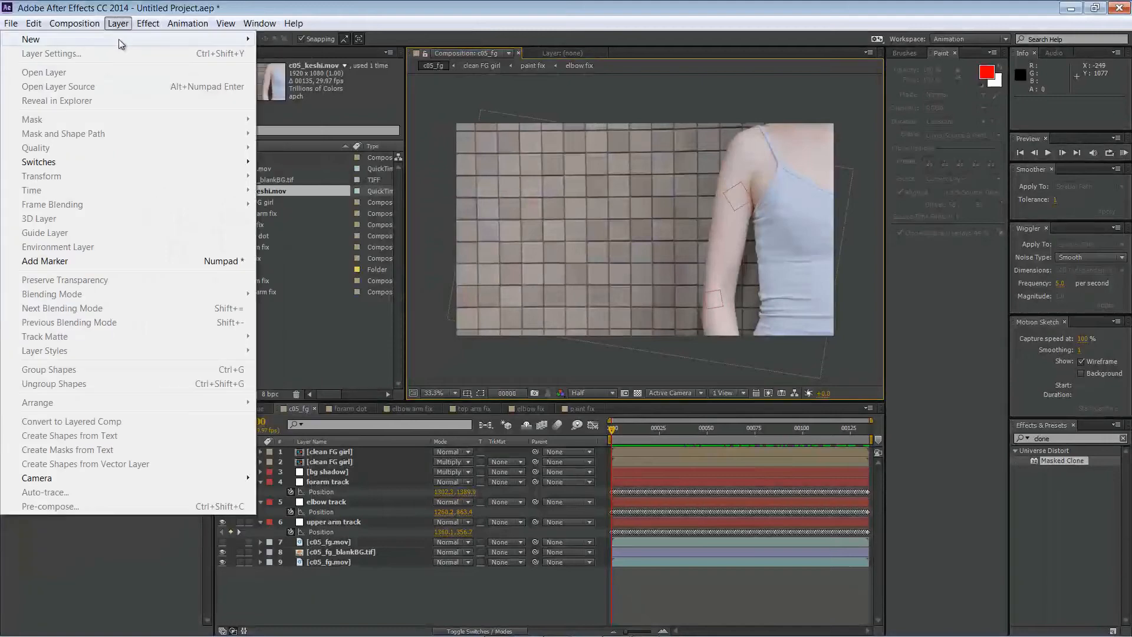
mouse_move(121, 39)
left_click(288, 54)
left_click(936, 347)
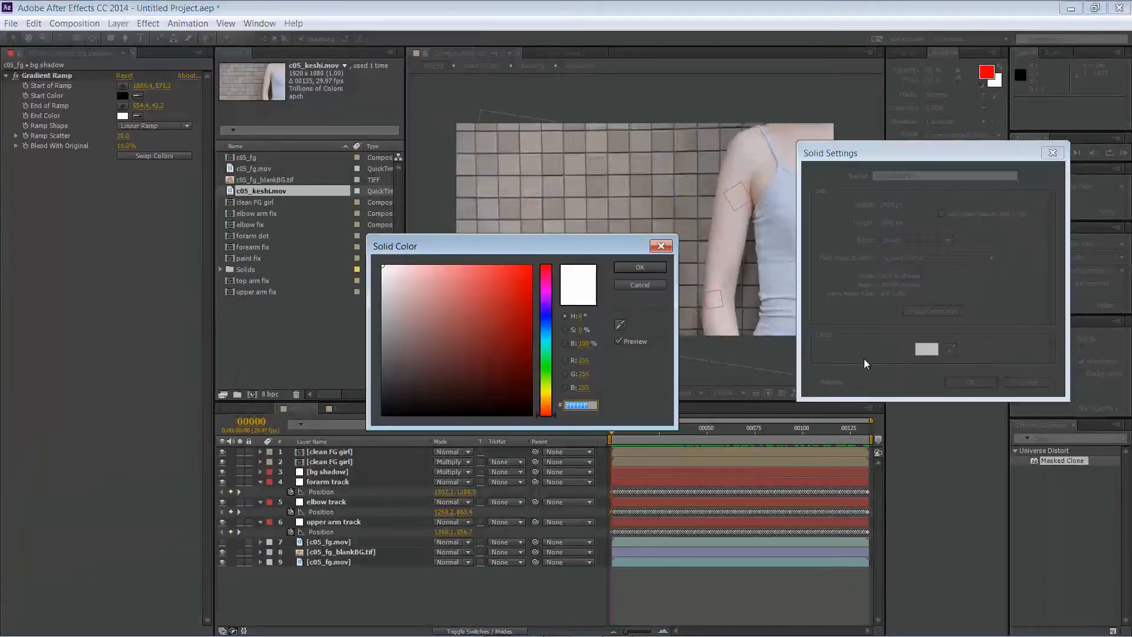
left_click_drag(472, 371, 342, 436)
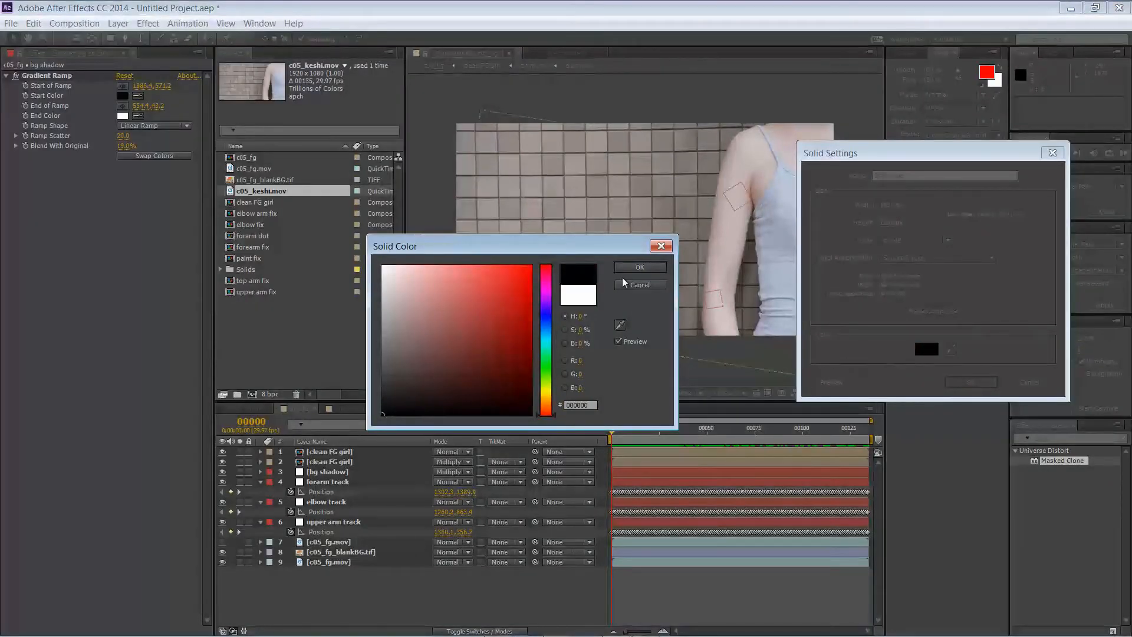
left_click(640, 267)
left_click(967, 382)
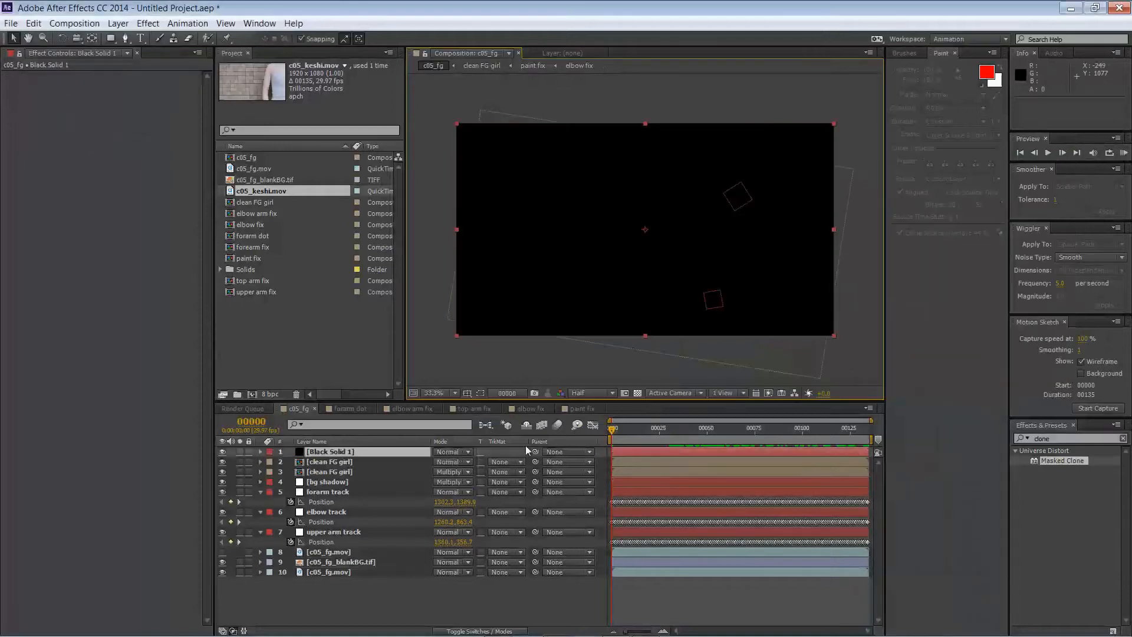
- Place the black solid directly below the upper arm track layer and rename it moving graphics
left_click_drag(341, 457, 339, 541)
double_click(340, 541)
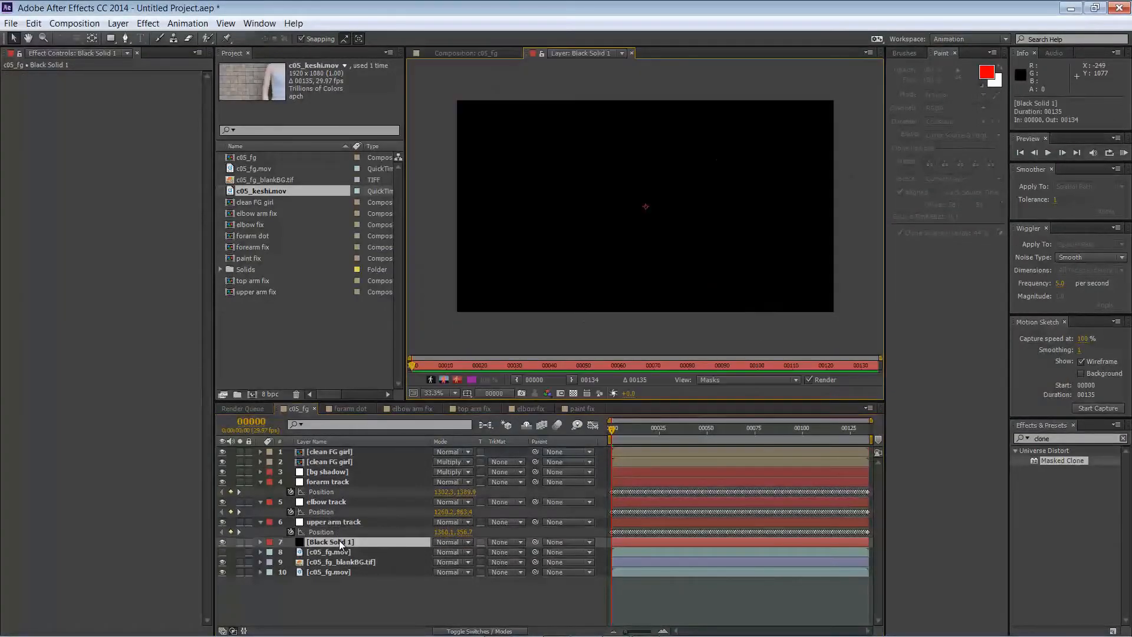
right_click(338, 541)
left_click(370, 534)
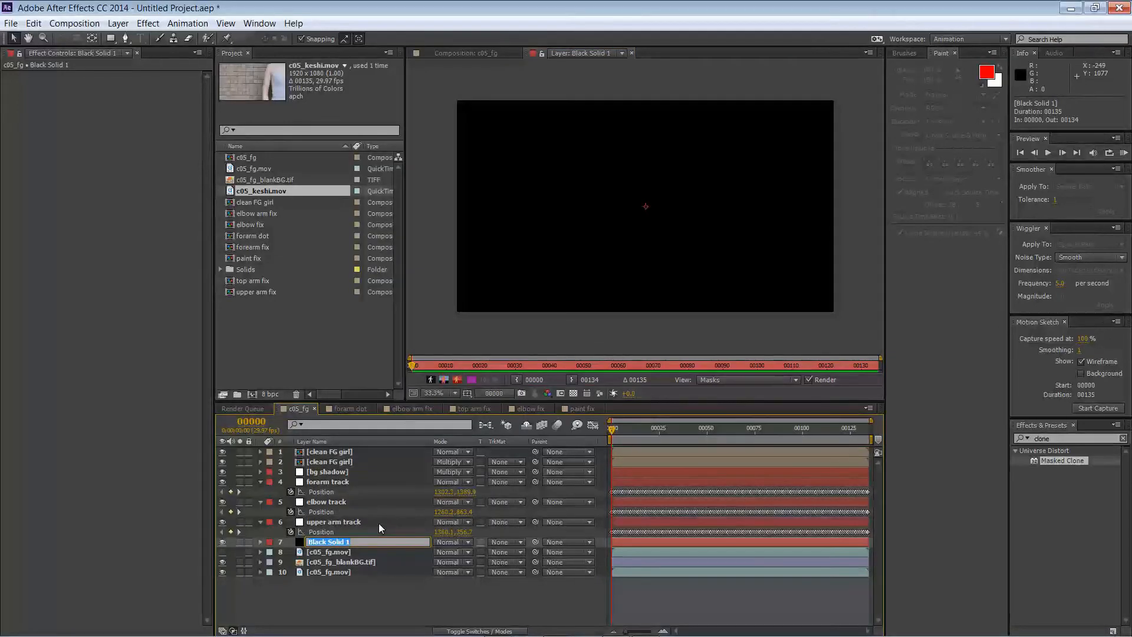
type("moving graphics")
key("Return")
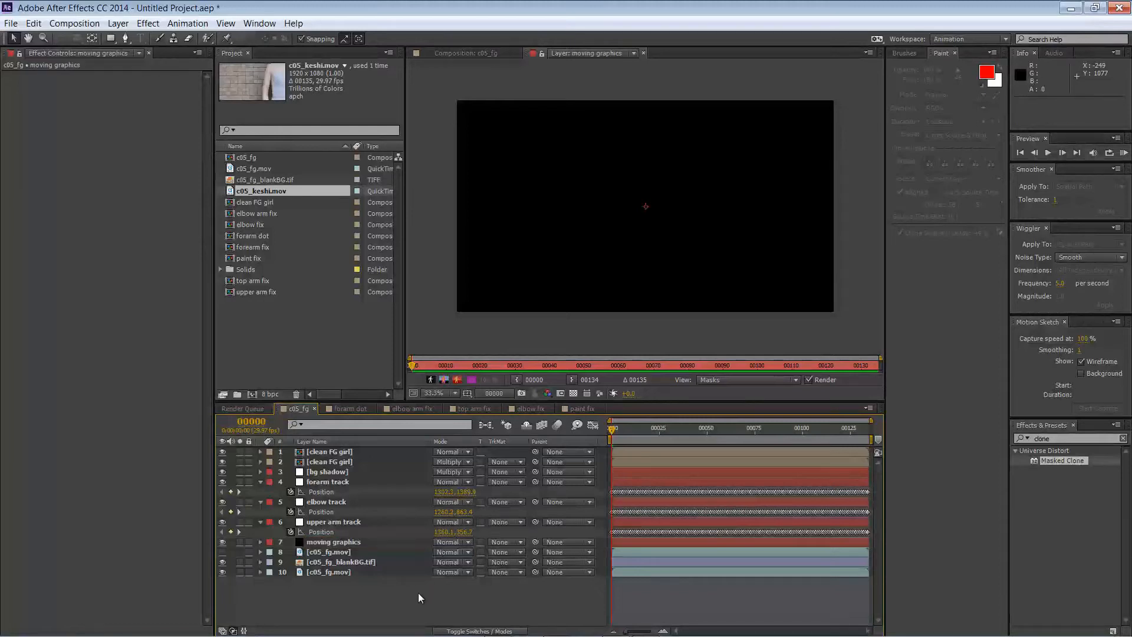
- In the c05_fg composition, set the moving graphics layer to Multiply blending with 40% opacity
left_click(354, 542)
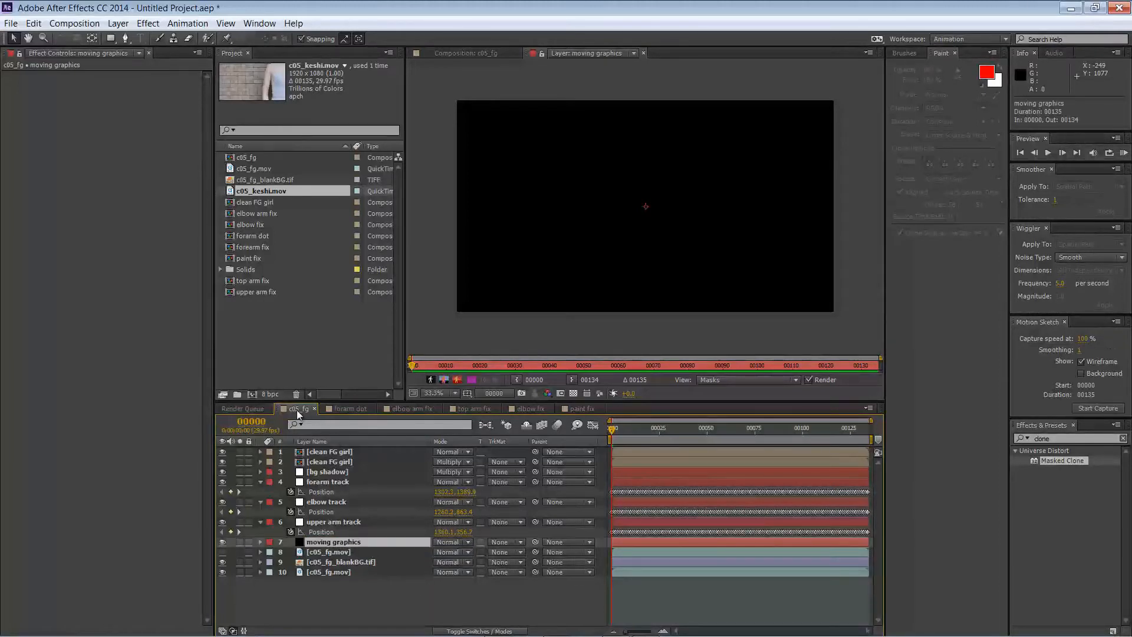
left_click(464, 54)
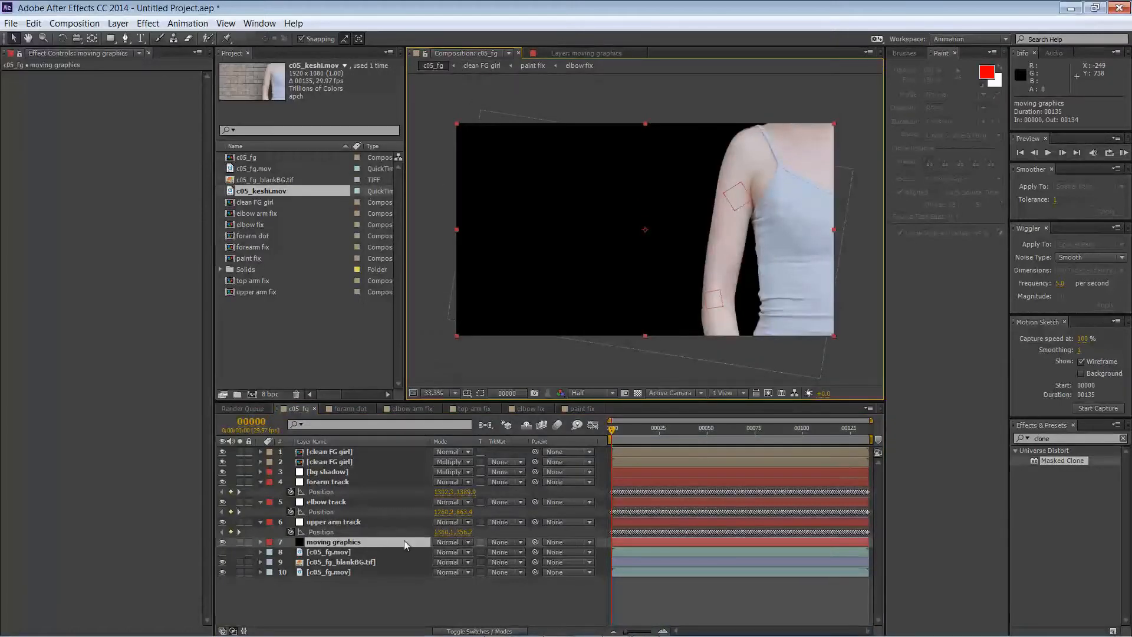
left_click(451, 542)
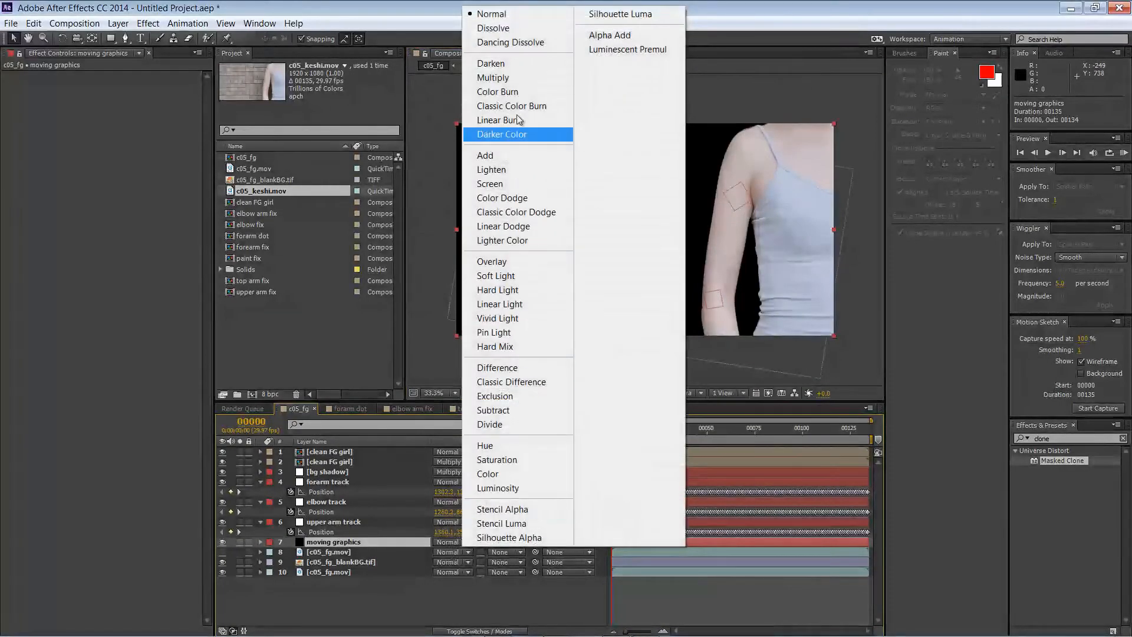
left_click(501, 77)
left_click(260, 542)
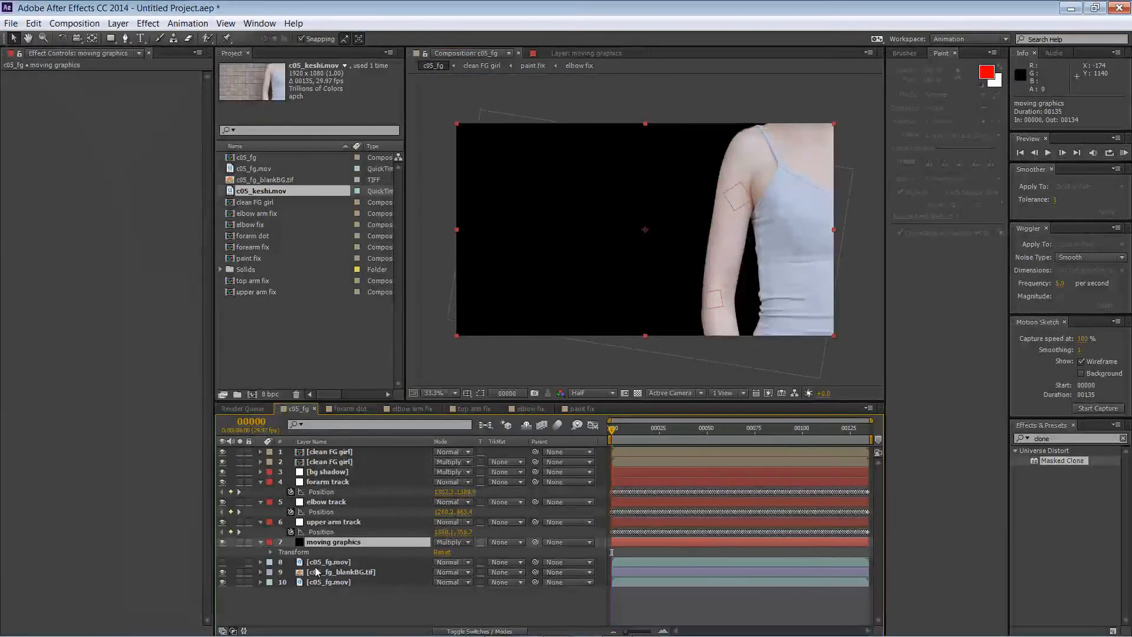
left_click(270, 552)
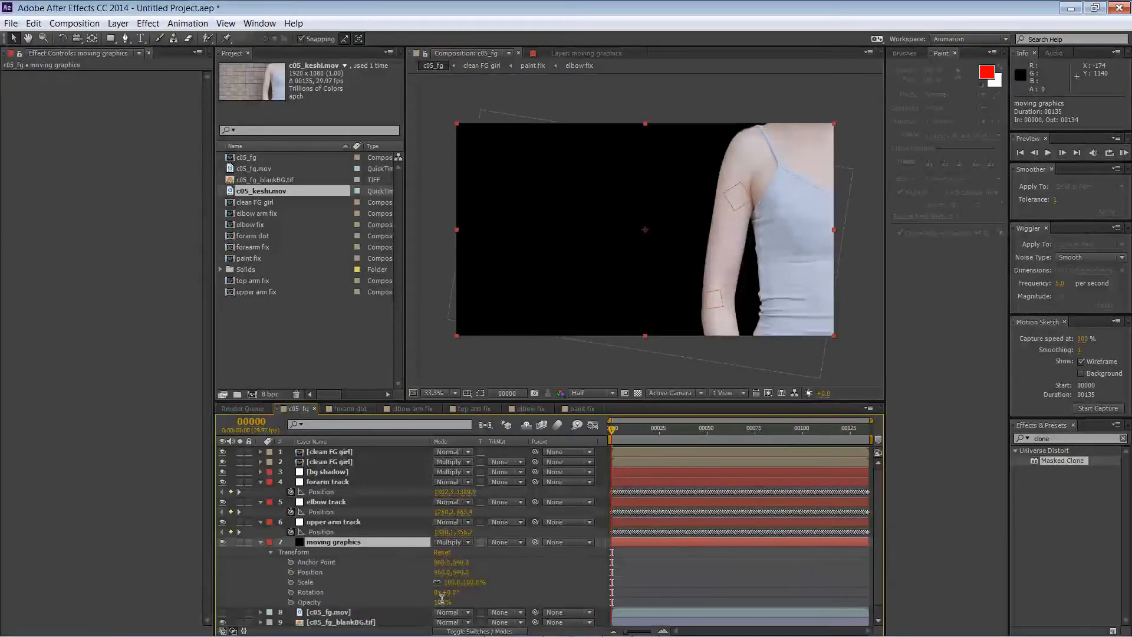
left_click(443, 601)
type("40")
left_click(505, 602)
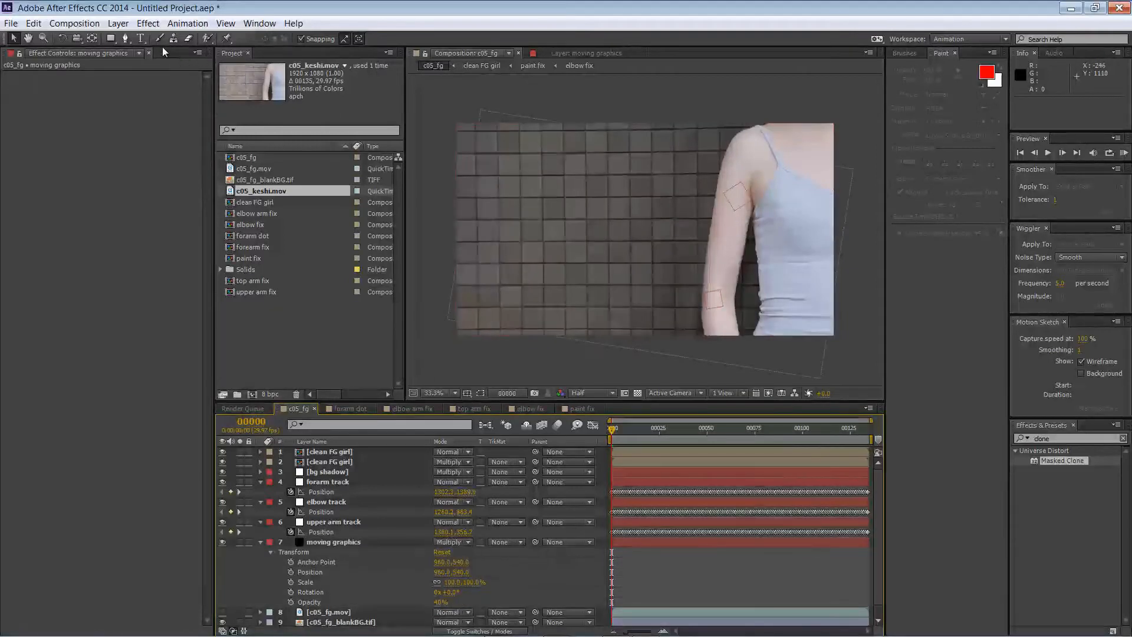
- Draw a closed four-point mask on moving graphics, forming a band two tile rows high across the upper wall and past both frame edges
key("g")
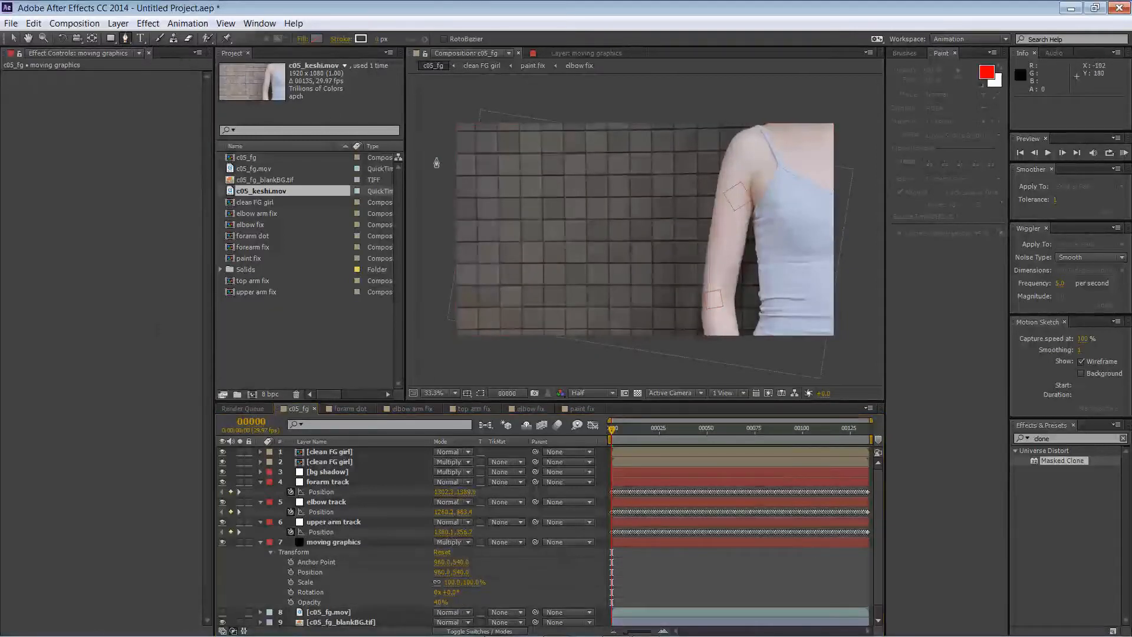
key("7")
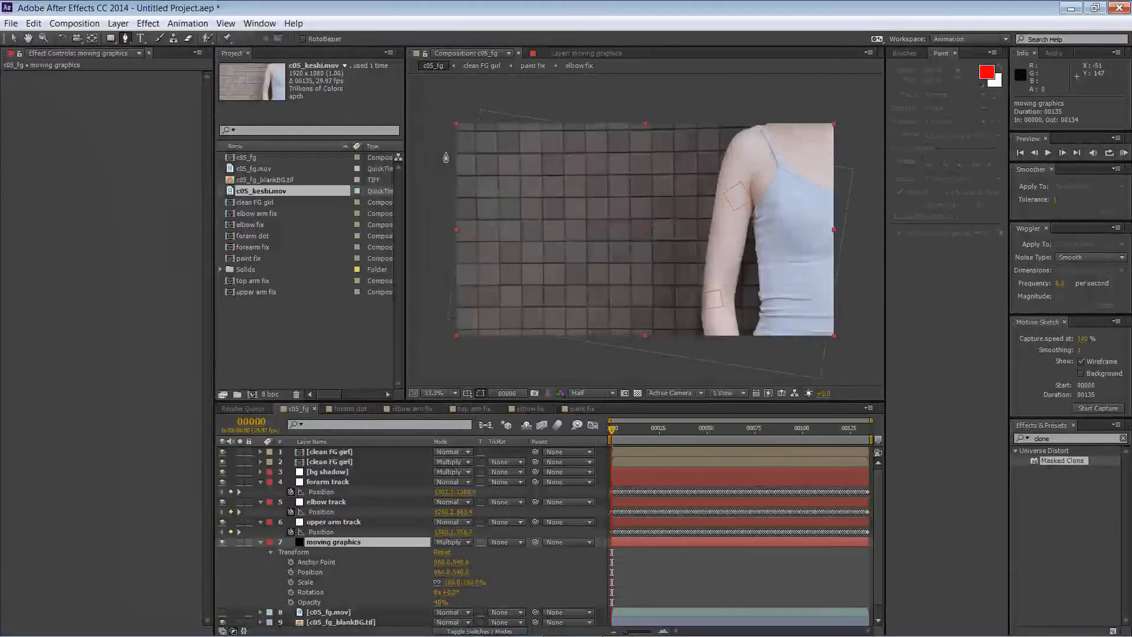
left_click(436, 152)
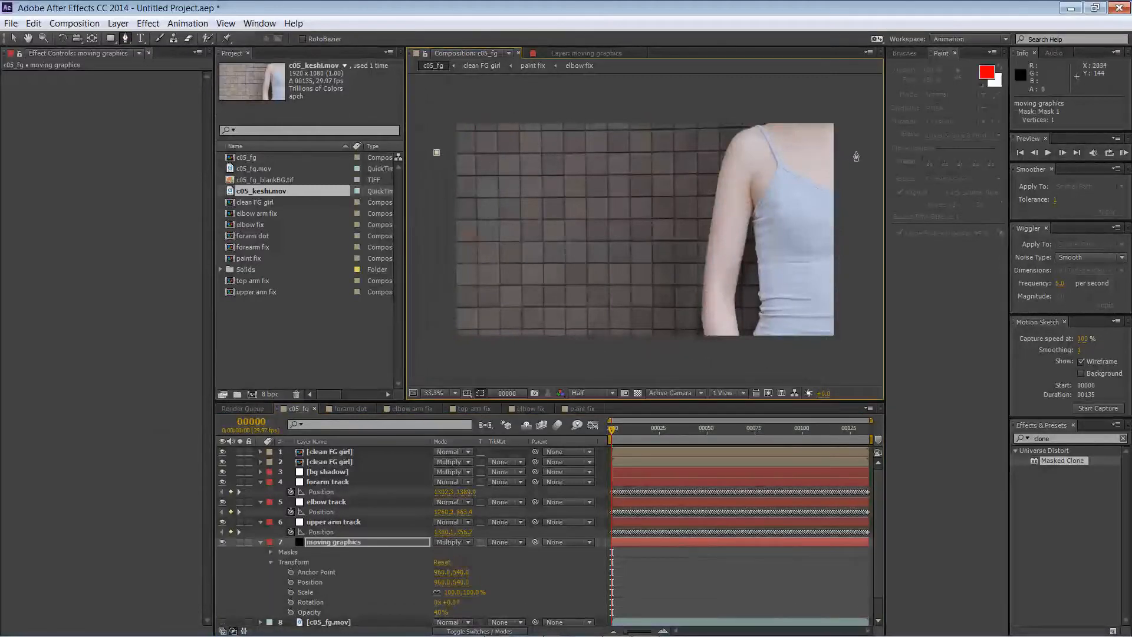
left_click(855, 151)
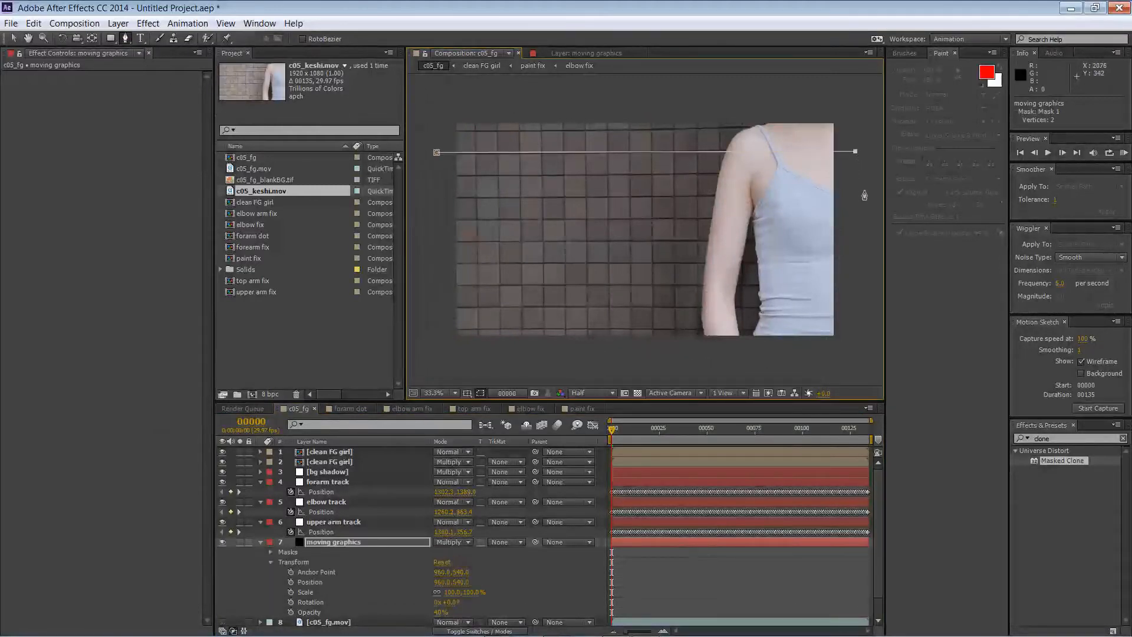
left_click(863, 192)
left_click(437, 196)
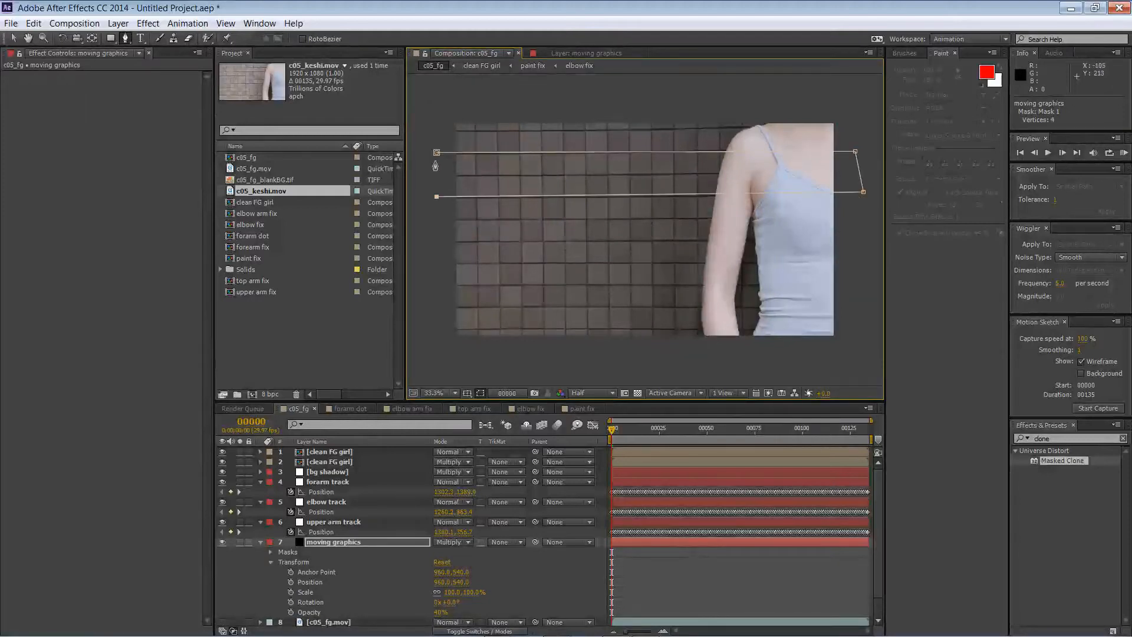
left_click(436, 153)
- Fine-tune the band mask's corner points so its upper and lower edges follow the grout lines of the tiles
left_click(14, 40)
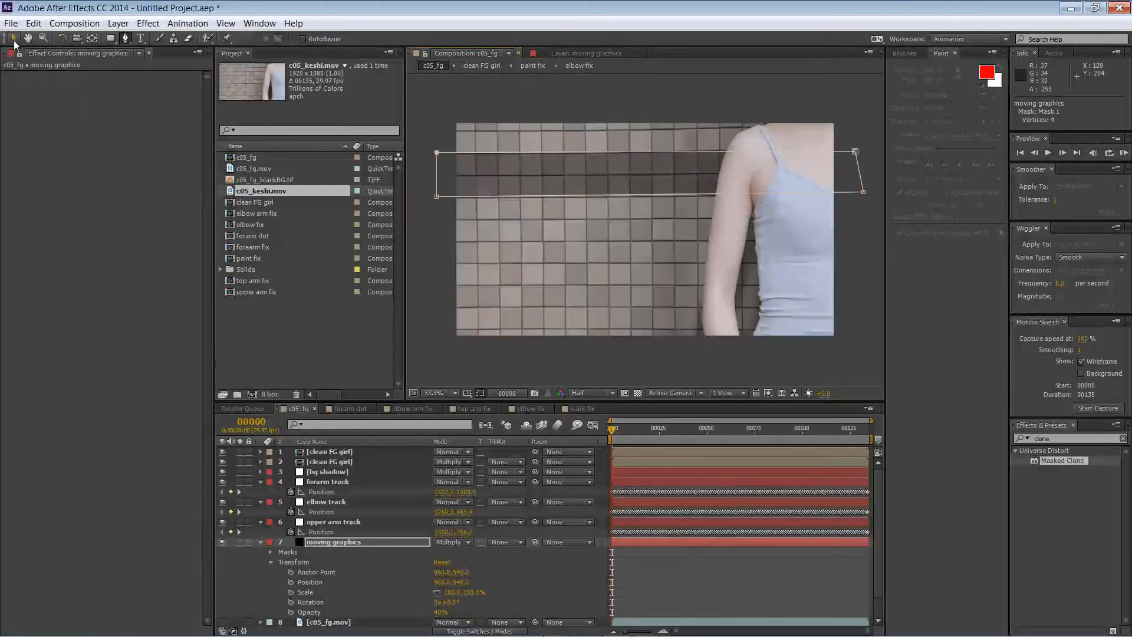
left_click(855, 152)
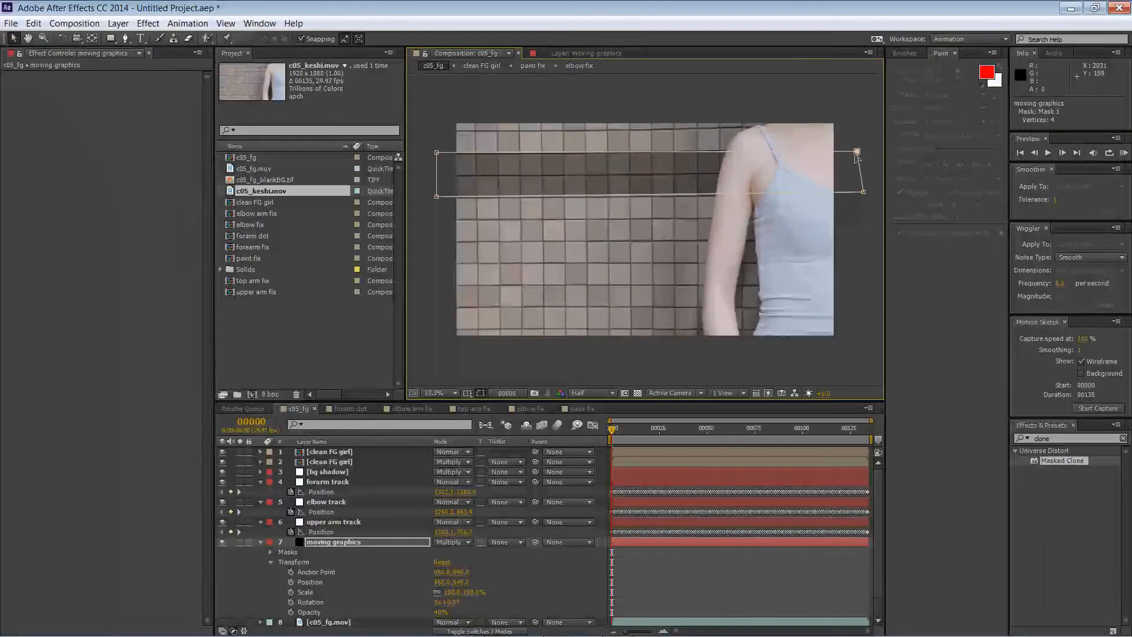
left_click_drag(856, 152, 862, 150)
left_click_drag(864, 193, 864, 197)
left_click_drag(434, 199, 435, 199)
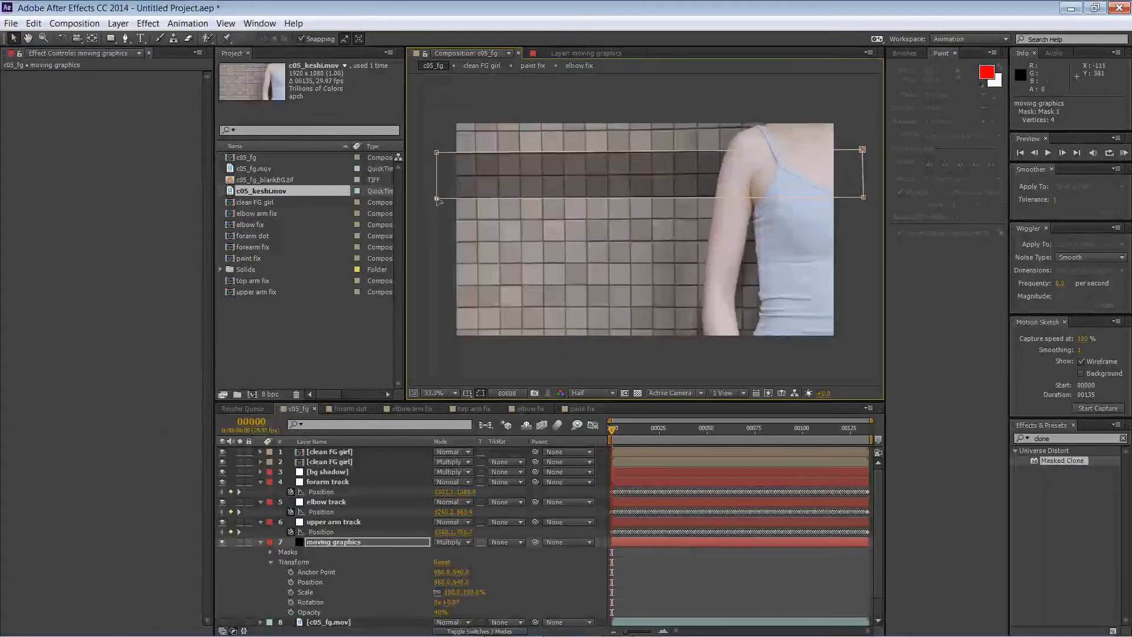
left_click_drag(437, 154, 438, 162)
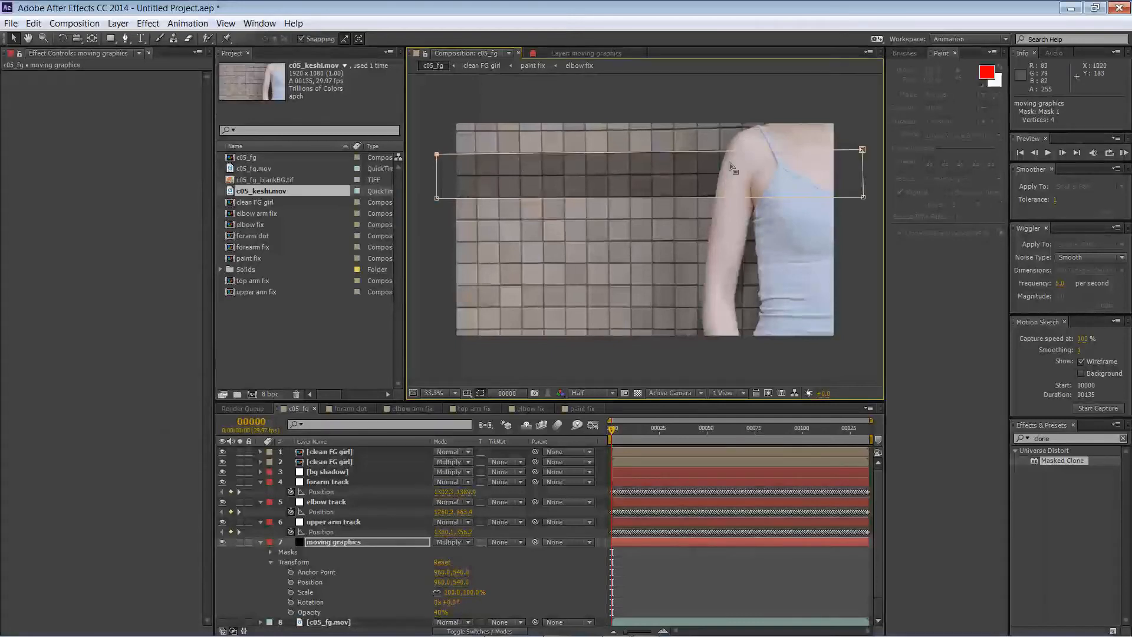
left_click(865, 150)
key("Up")
key("Up")
key("Up")
key("Down")
key("Down")
key("Down")
left_click_drag(865, 199, 865, 196)
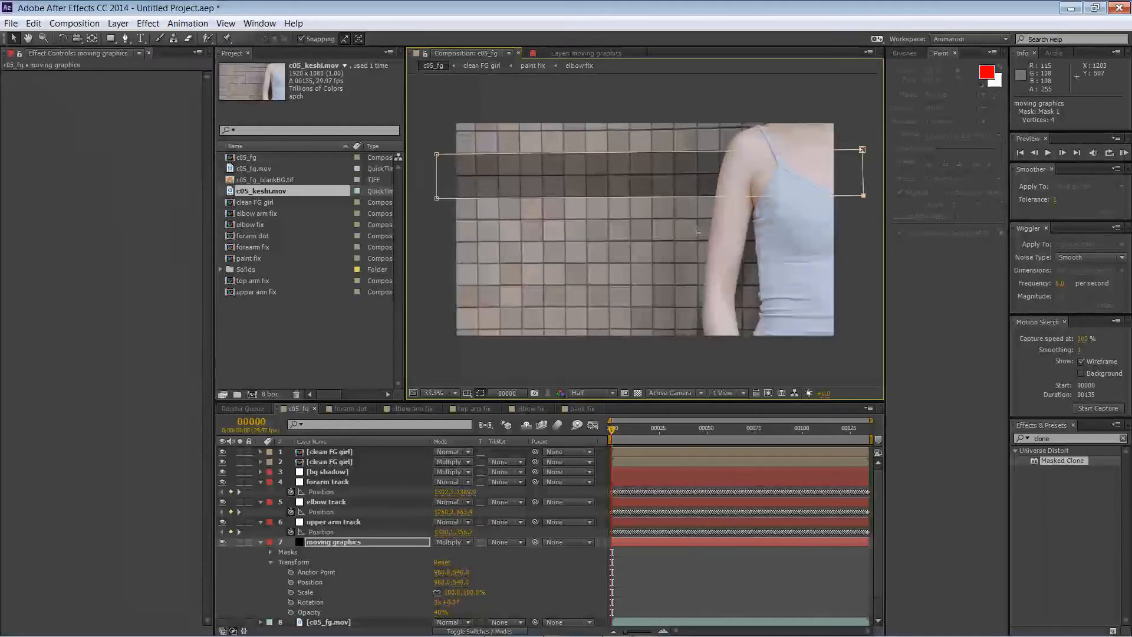
- Draw a second closed four-point mask on moving graphics, forming a band three tile rows high across the lower wall and past both frame edges
left_click(125, 38)
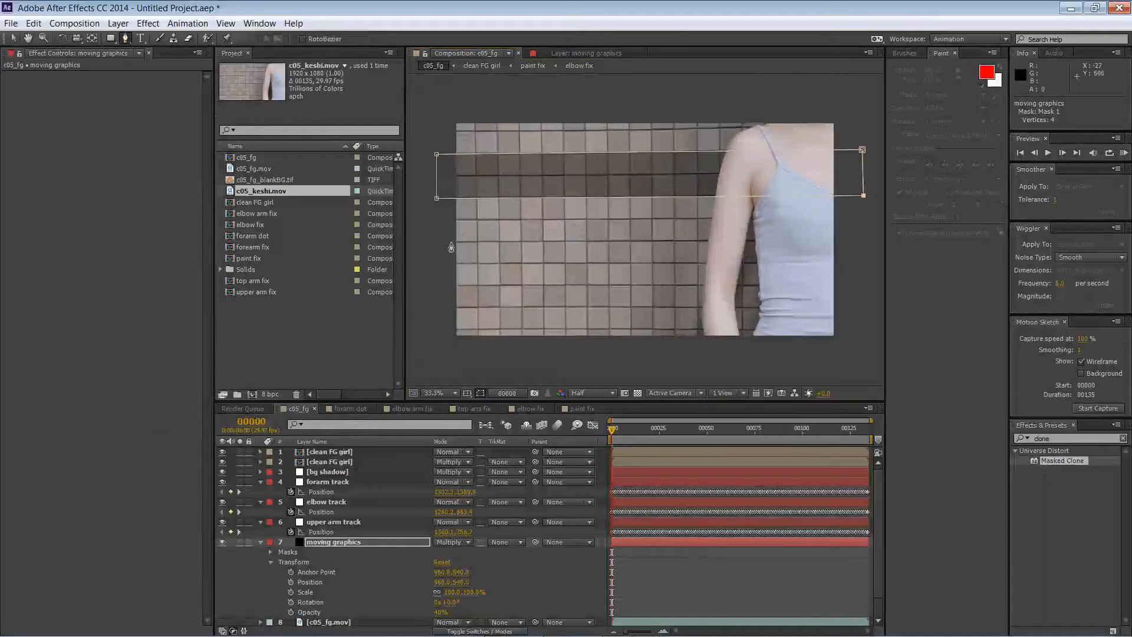
left_click(434, 241)
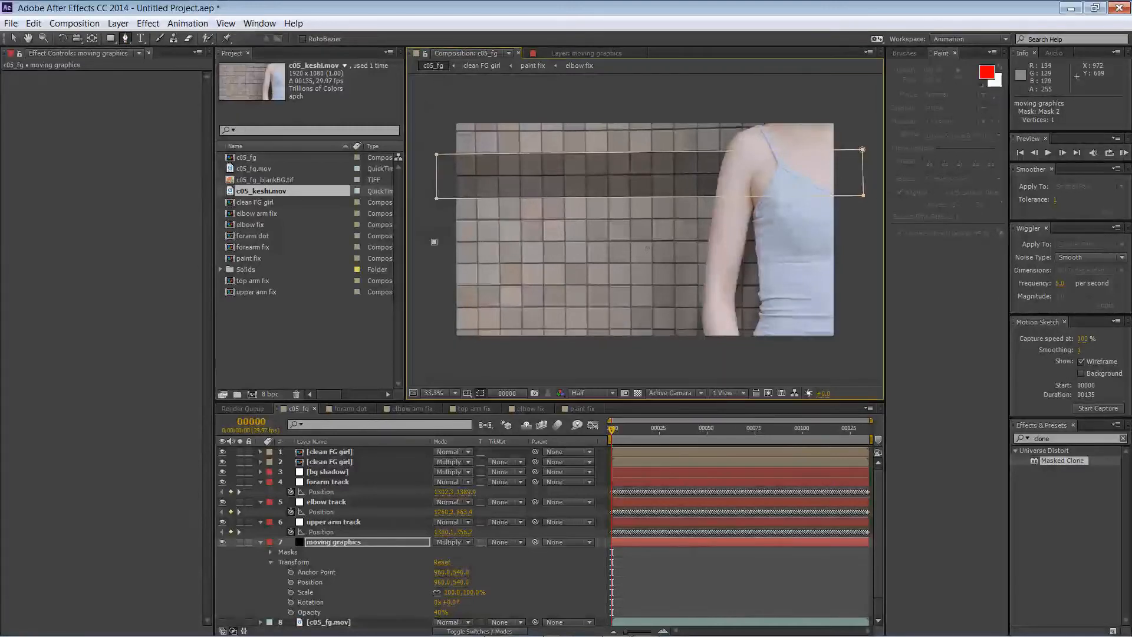
left_click(650, 242)
left_click(855, 237)
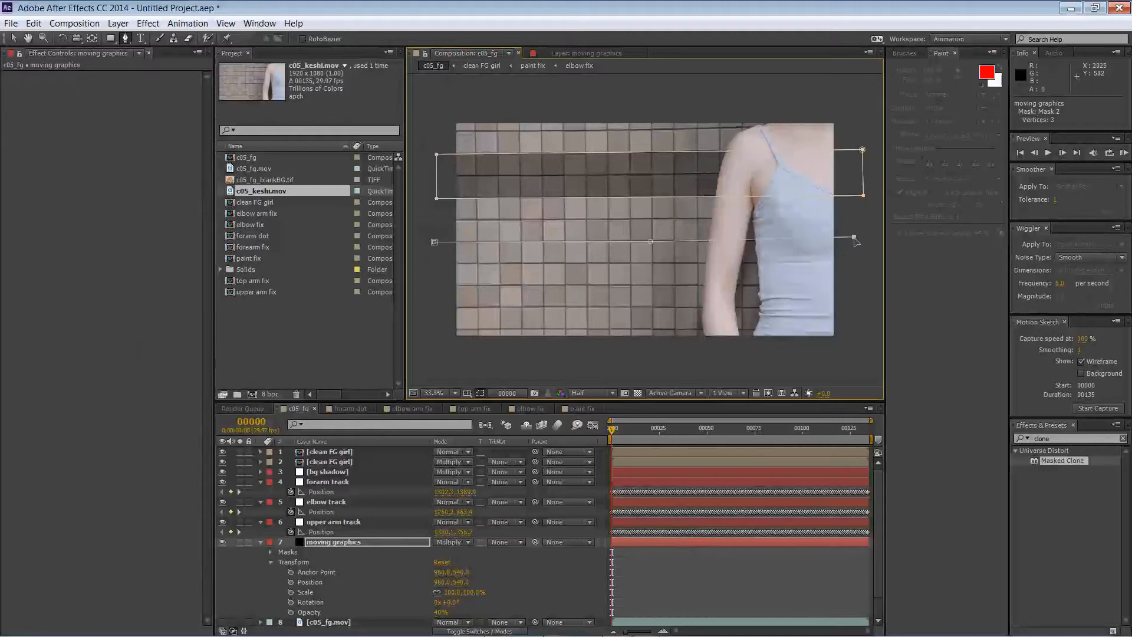
key("ctrl+z")
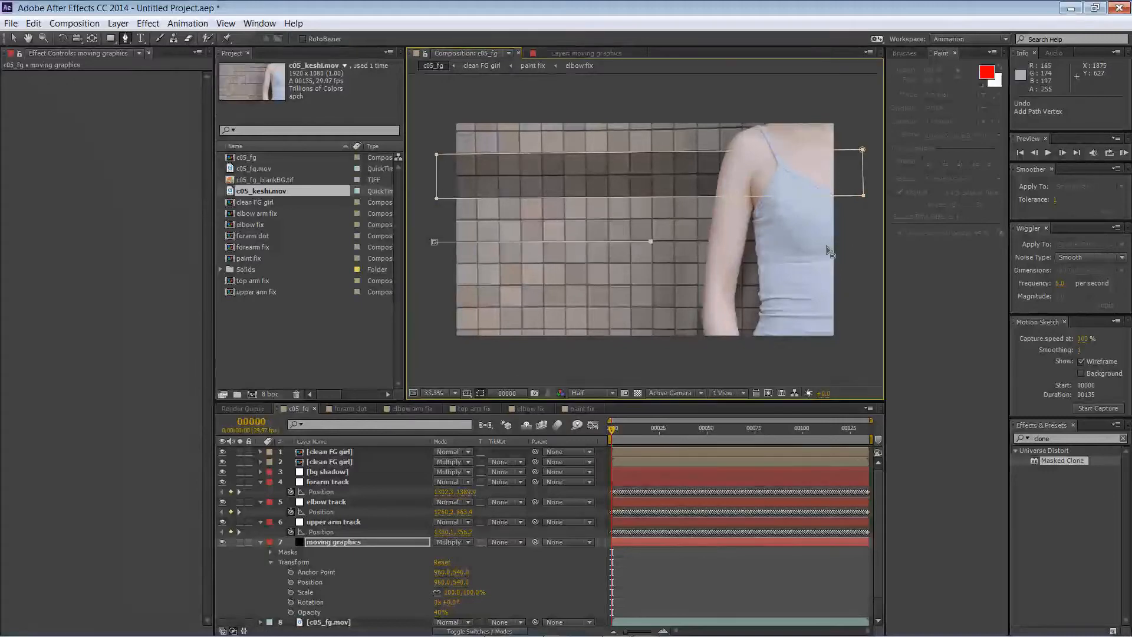
key("ctrl+z")
left_click(862, 240)
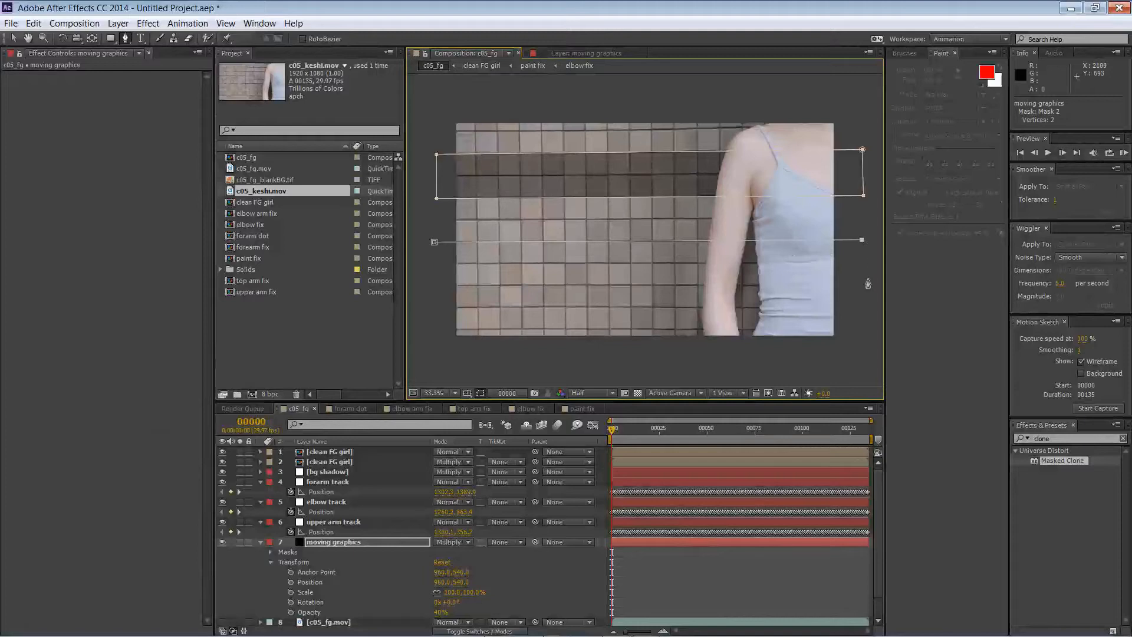
left_click(871, 303)
left_click(432, 308)
left_click(434, 242)
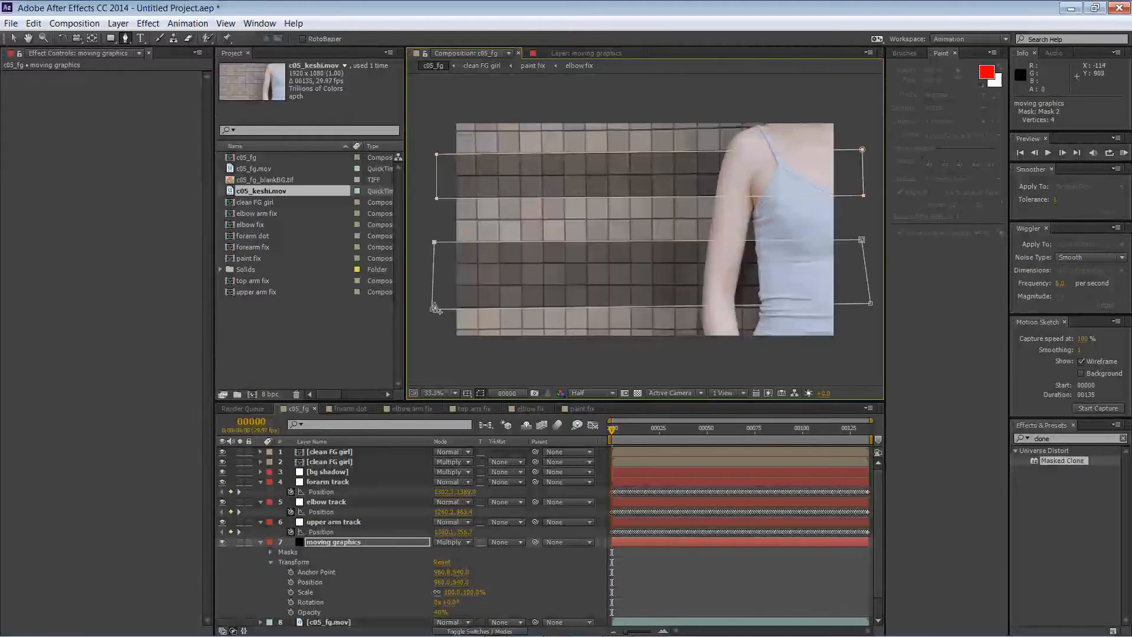
- Fine-tune the lower band mask's corner points so its edges follow the grout lines, undoing the last corner adjustment
left_click(13, 39)
left_click(432, 309)
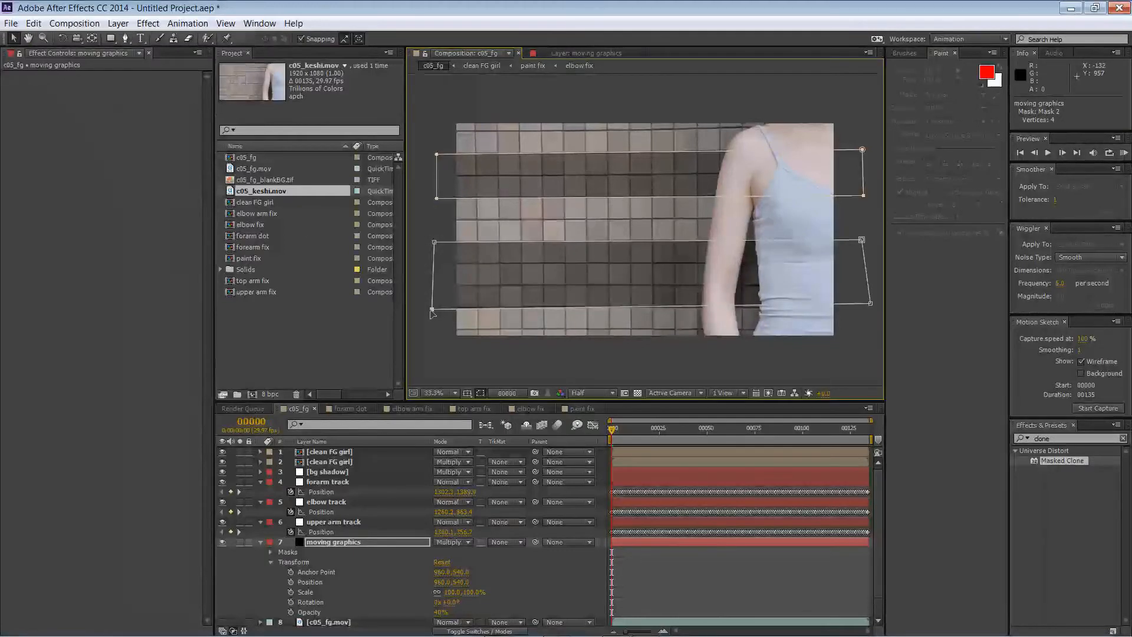
left_click_drag(431, 313, 431, 311)
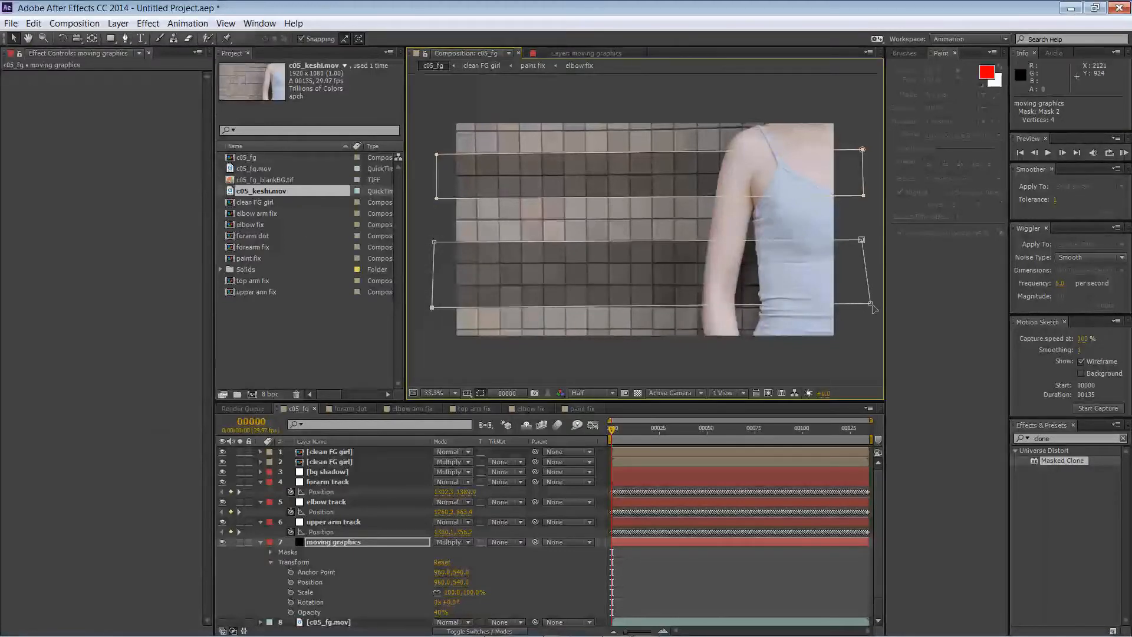
left_click_drag(870, 305, 871, 310)
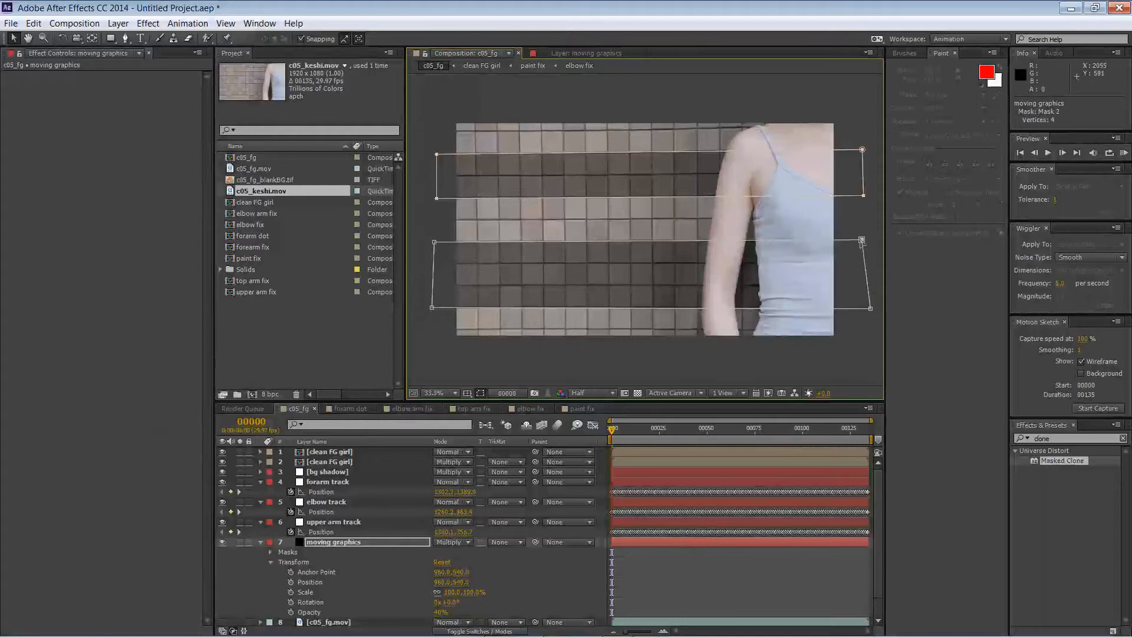
left_click_drag(861, 241, 863, 240)
left_click_drag(434, 242, 434, 240)
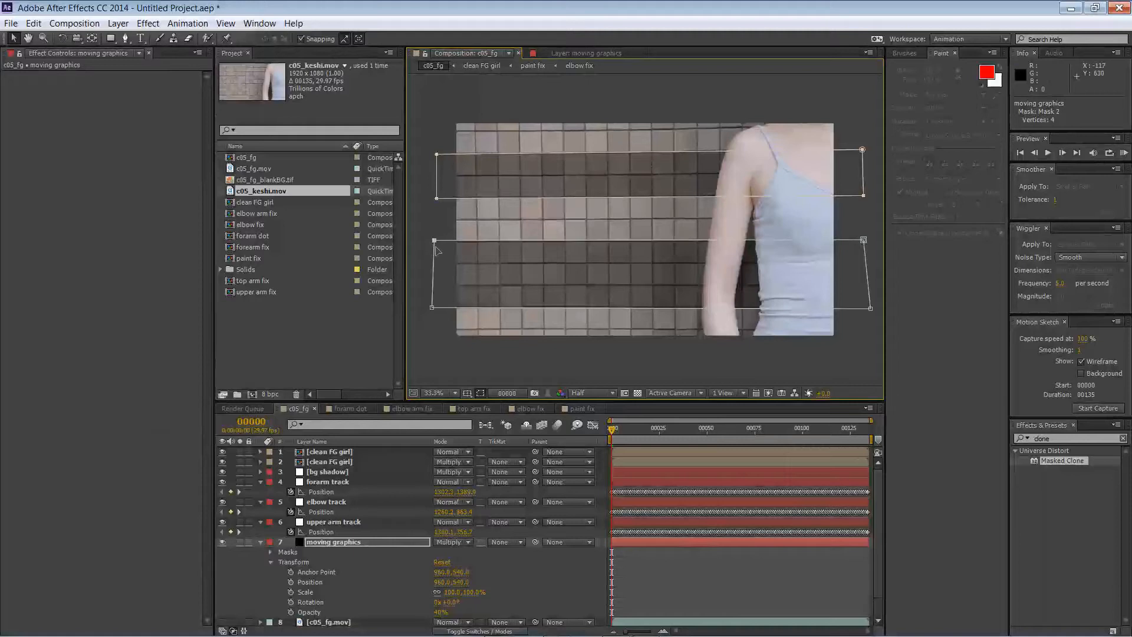
key("ctrl+z")
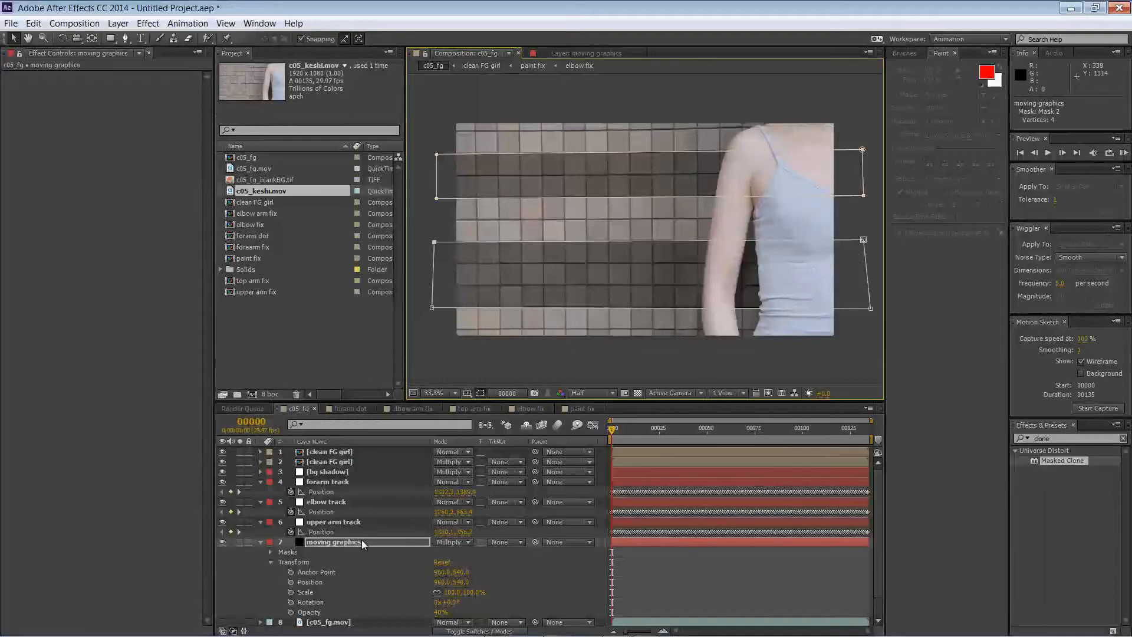
scroll(883, 513, "down", 1)
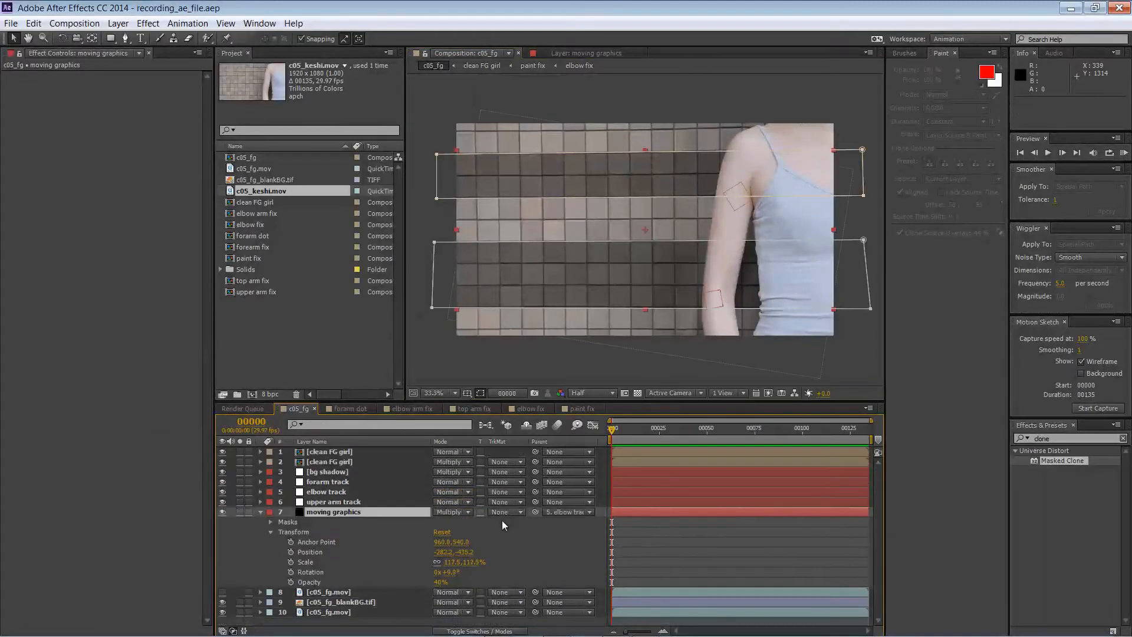
- Switch to mocha and draw a closed four-point X-spline around a block of bare tiles near the wall's upper-left corner
key("alt+Tab")
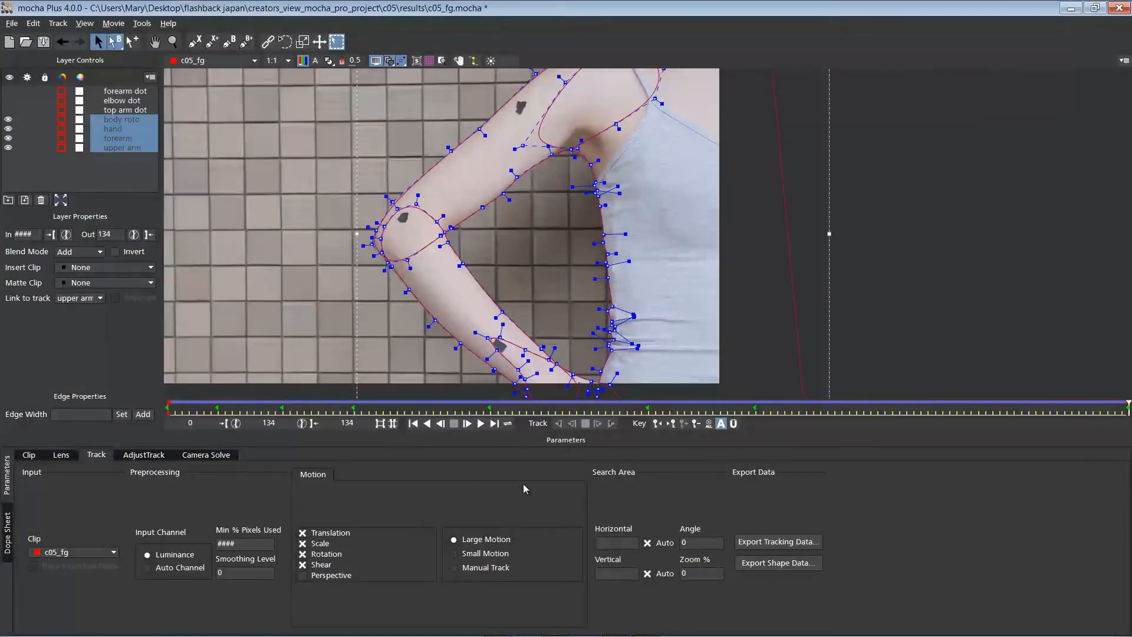
left_click(173, 45)
left_click_drag(468, 126, 565, 213)
key("x")
left_click(194, 41)
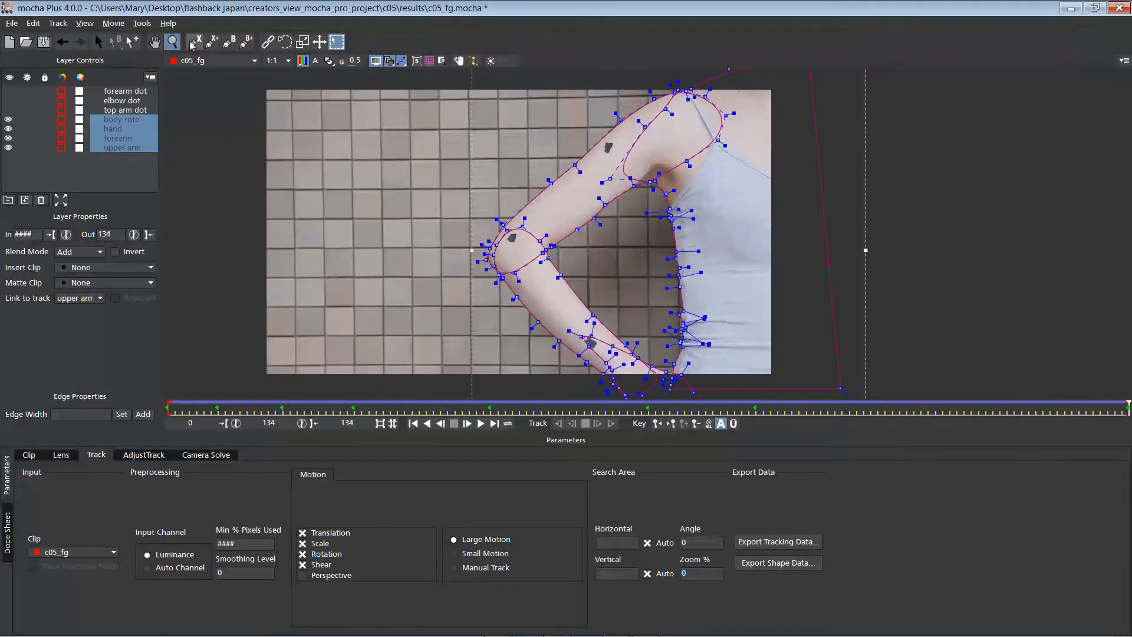
left_click(262, 93)
left_click(284, 96)
left_click(372, 103)
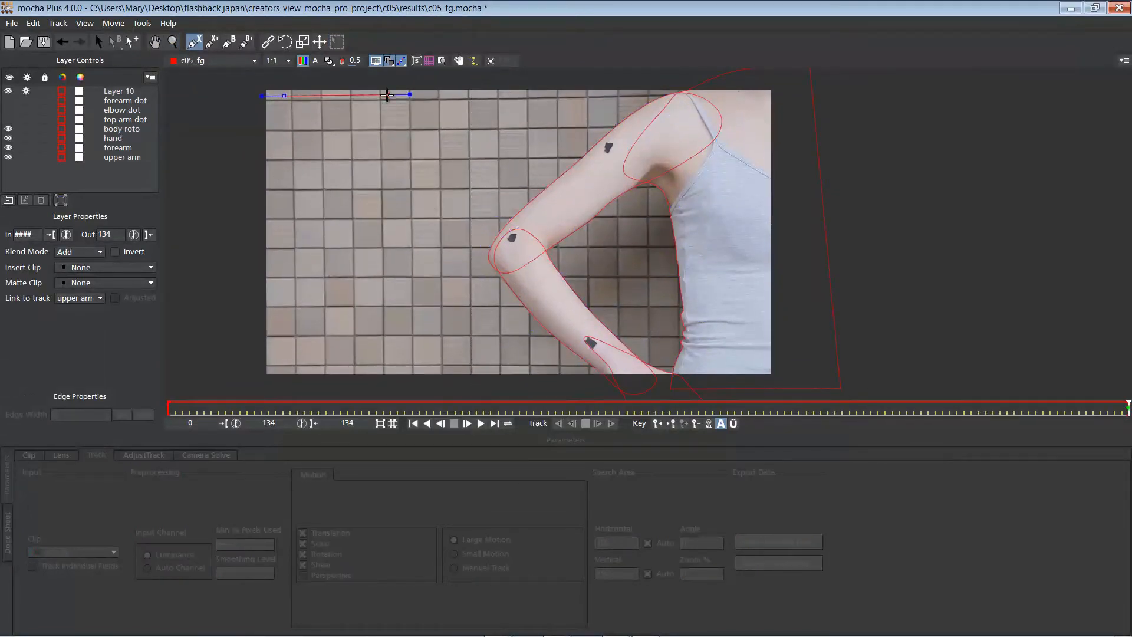
left_click(387, 96)
left_click(391, 200)
left_click(291, 203)
right_click(292, 160)
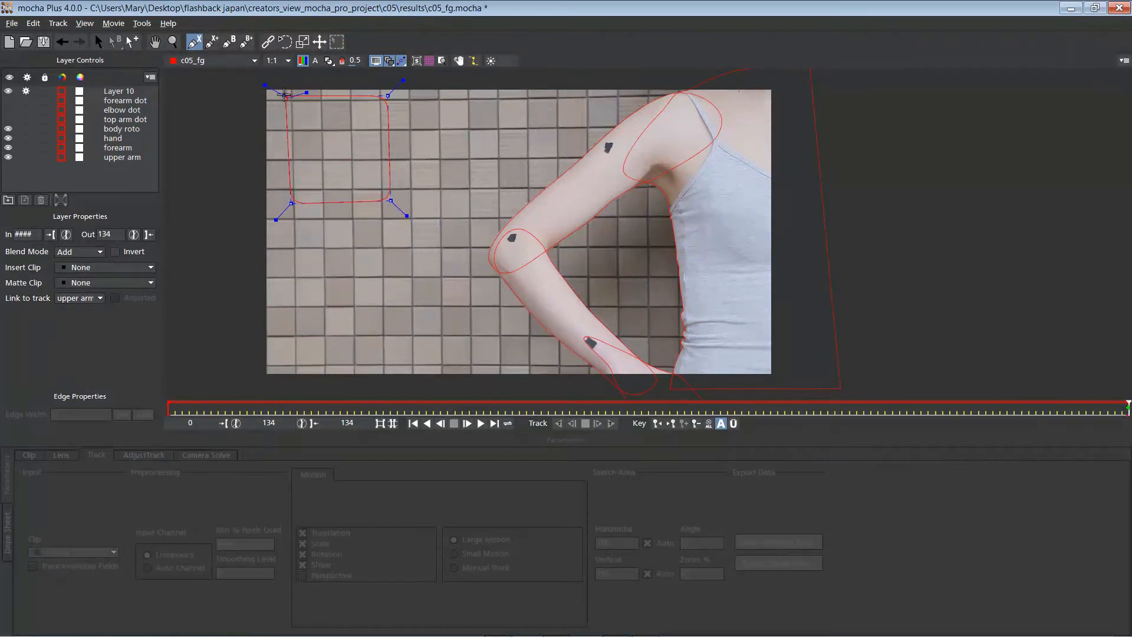
- Rename the new tile layer bg track and move it below upper arm at the end of the layer order
double_click(111, 91)
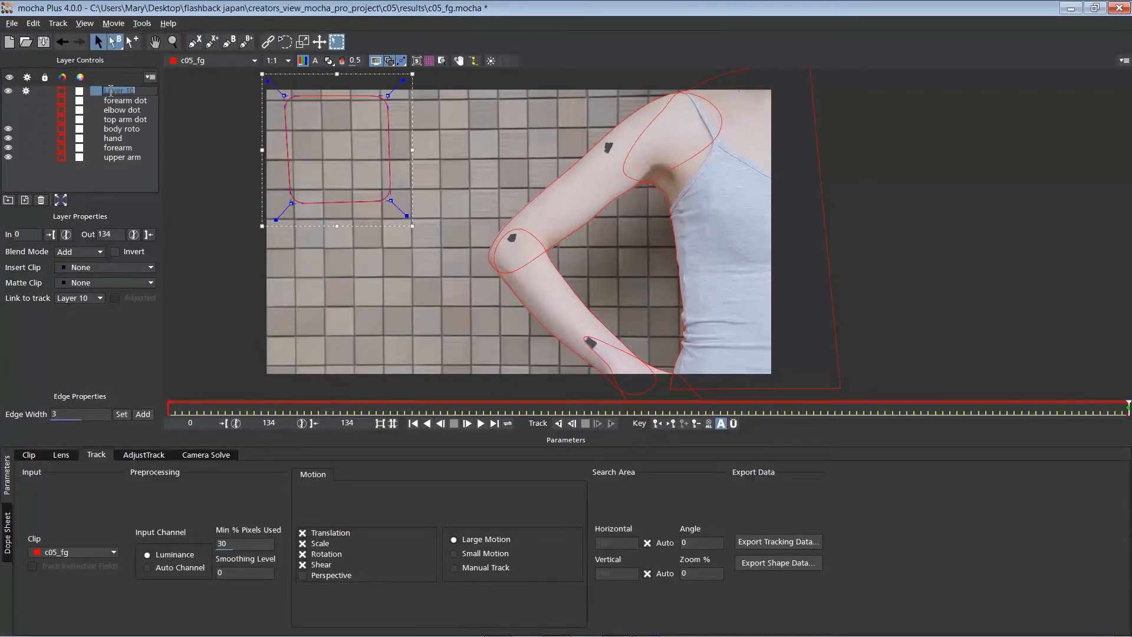
type("bo")
left_click(104, 177)
left_click_drag(124, 95, 117, 171)
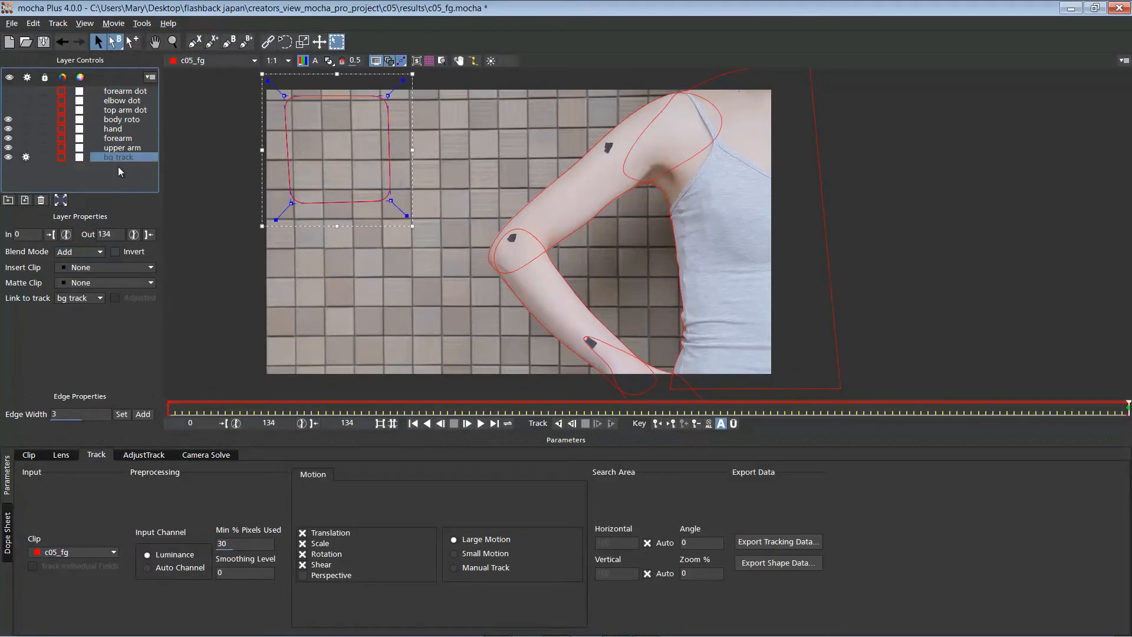
- Track bg track backward from frame 134 to 0 with Shear off, and solve the camera from it using the Auto camera type
left_click(302, 566)
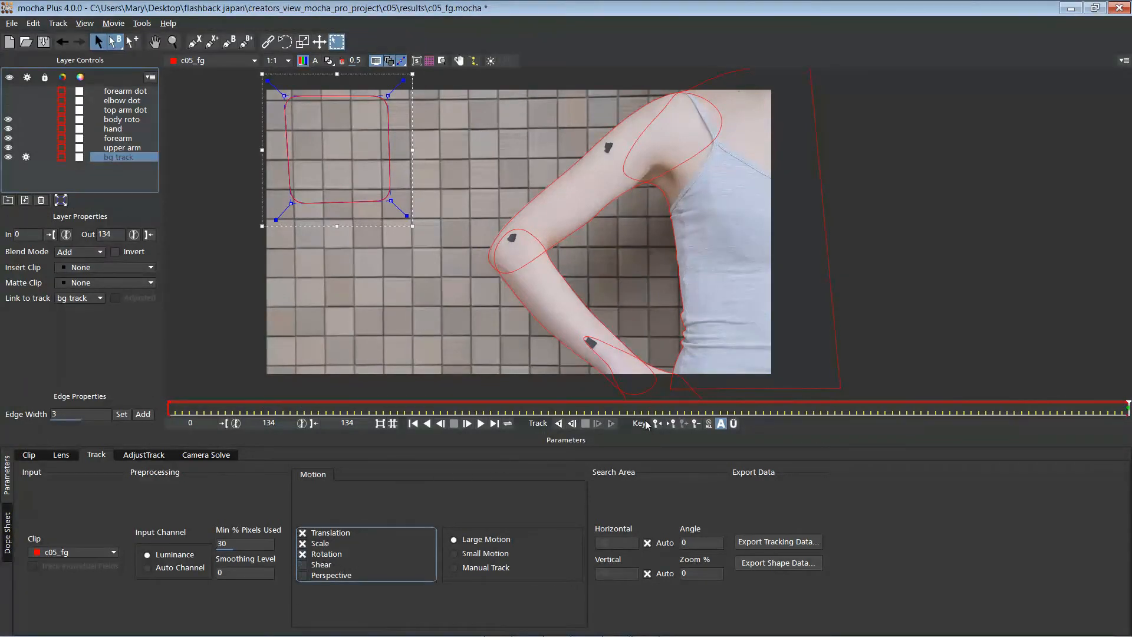
left_click(559, 423)
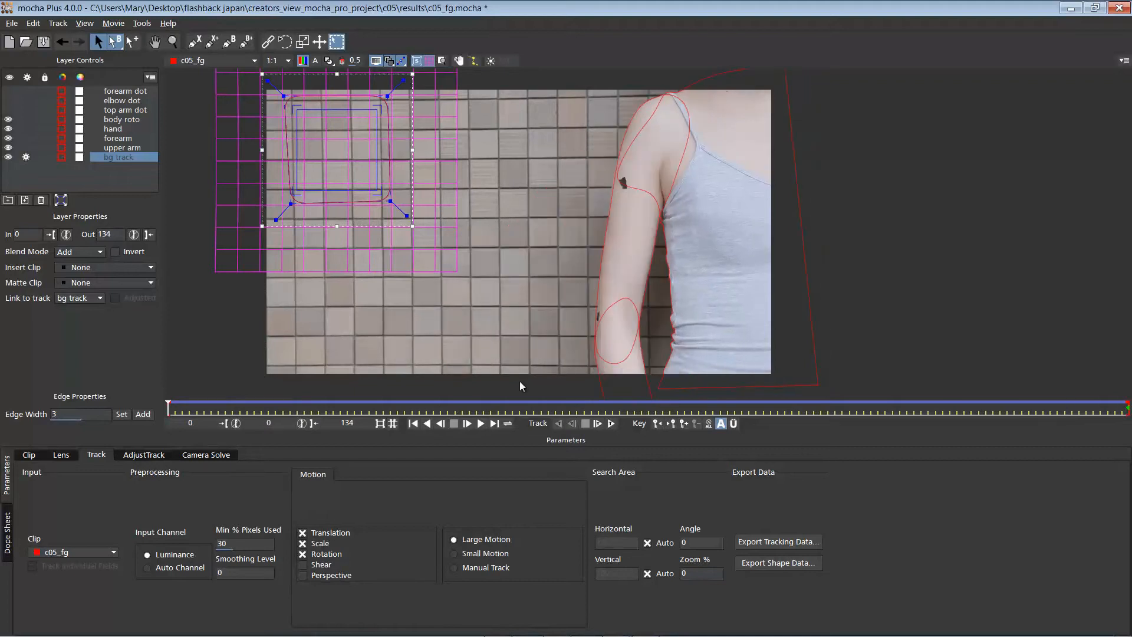
left_click(193, 455)
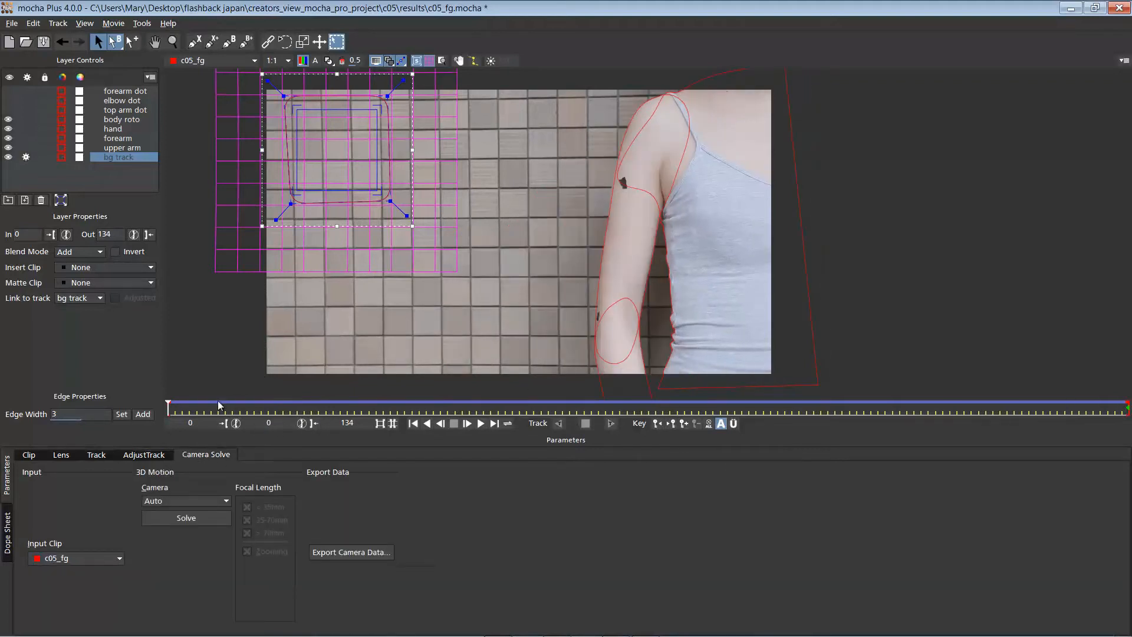
left_click(183, 518)
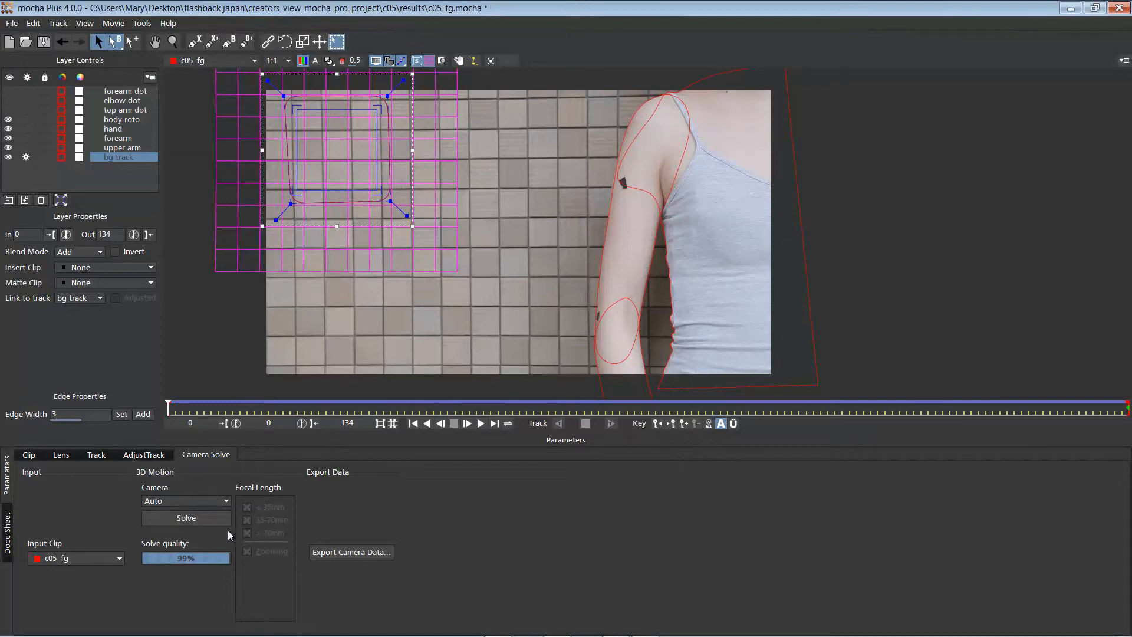
- Copy the camera solve as After Effects 3D Motion Data and paste it as a mocha camera above the top clean FG girl layer in After Effects
left_click(353, 553)
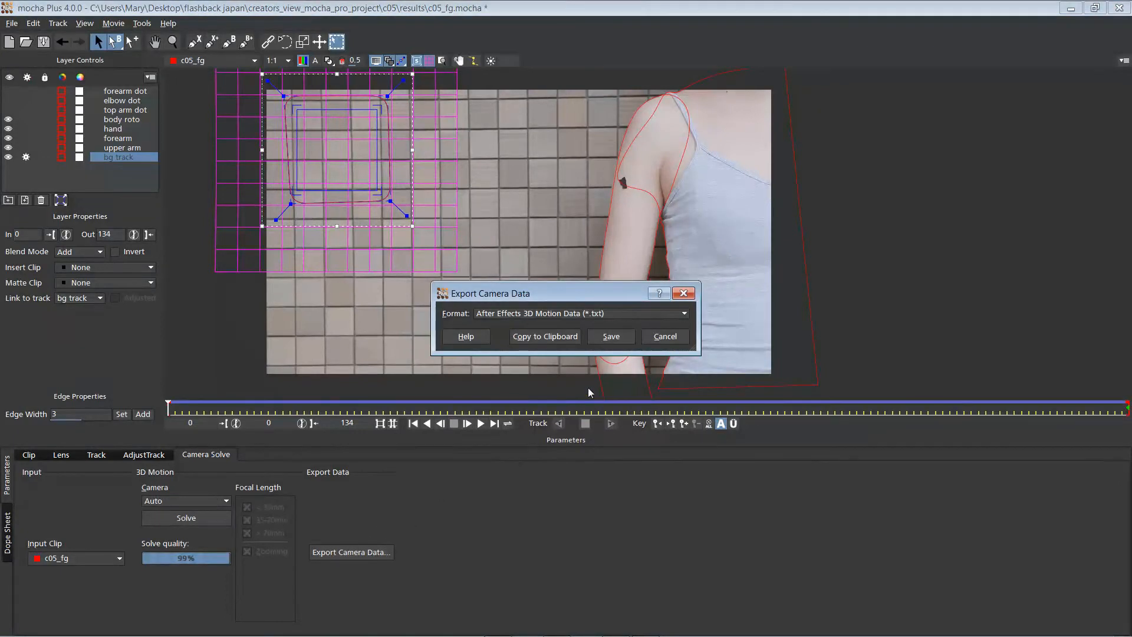
left_click(542, 336)
key("alt+Tab")
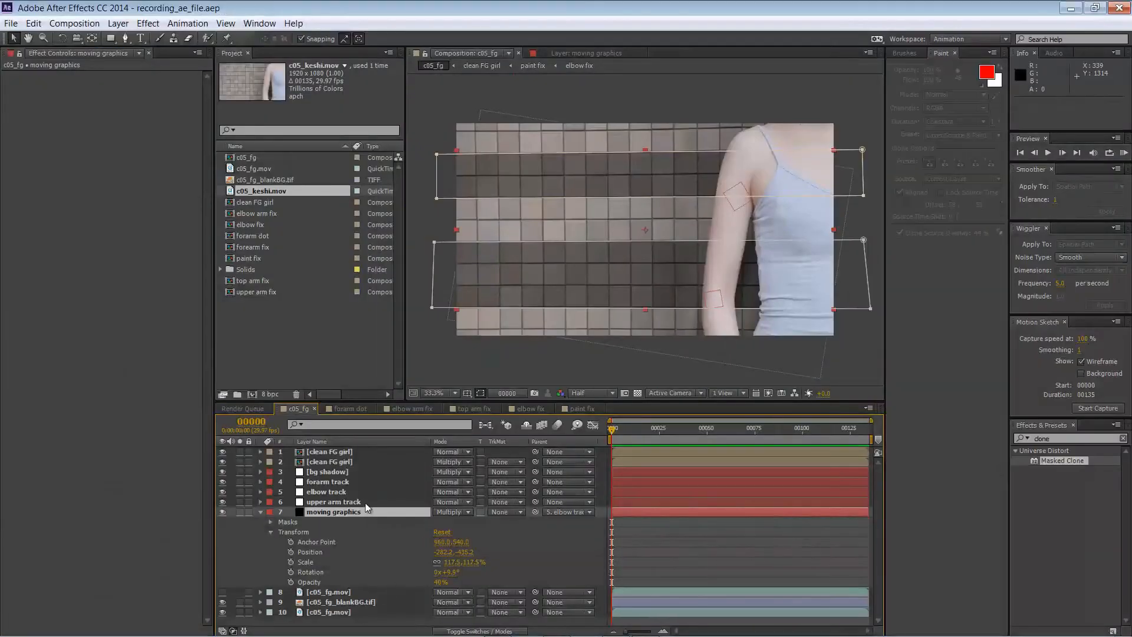
left_click(362, 453)
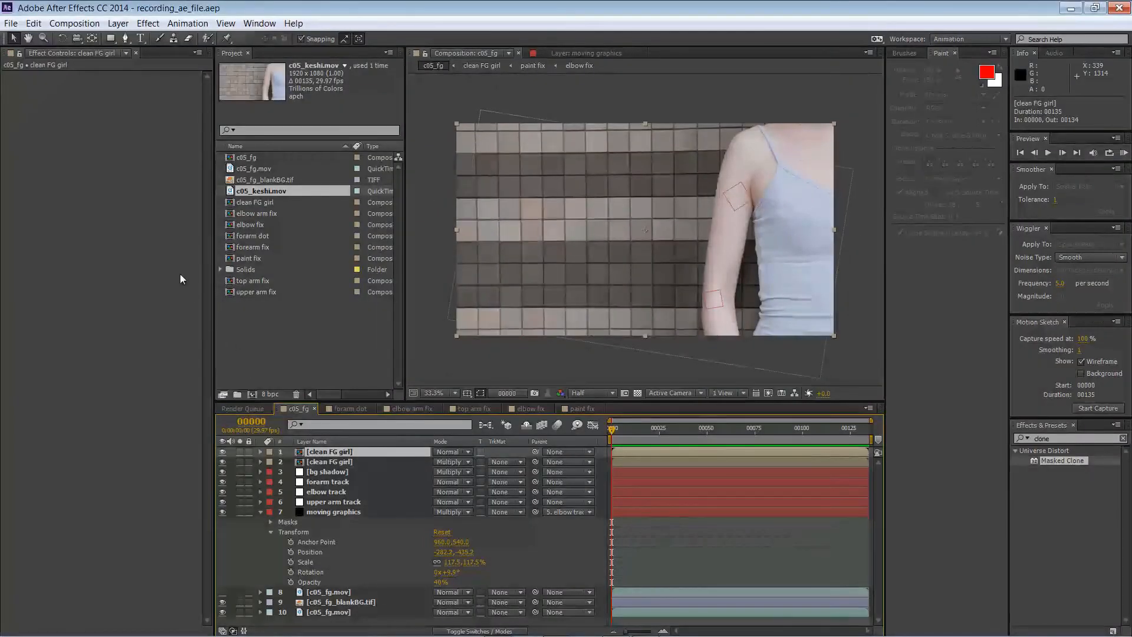
left_click(34, 25)
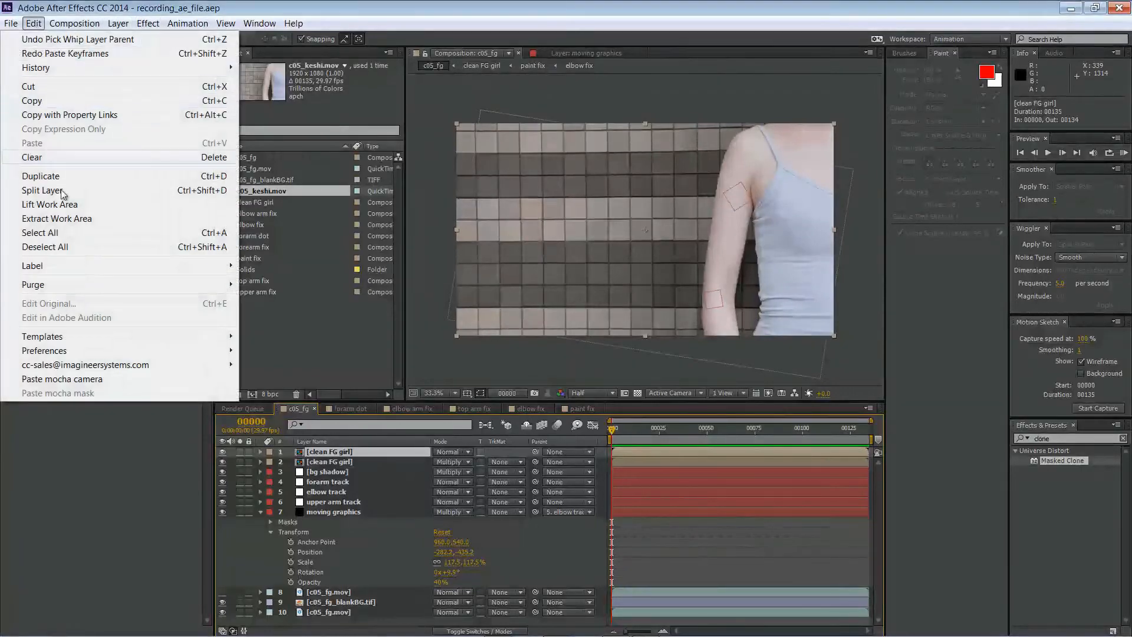
left_click(82, 379)
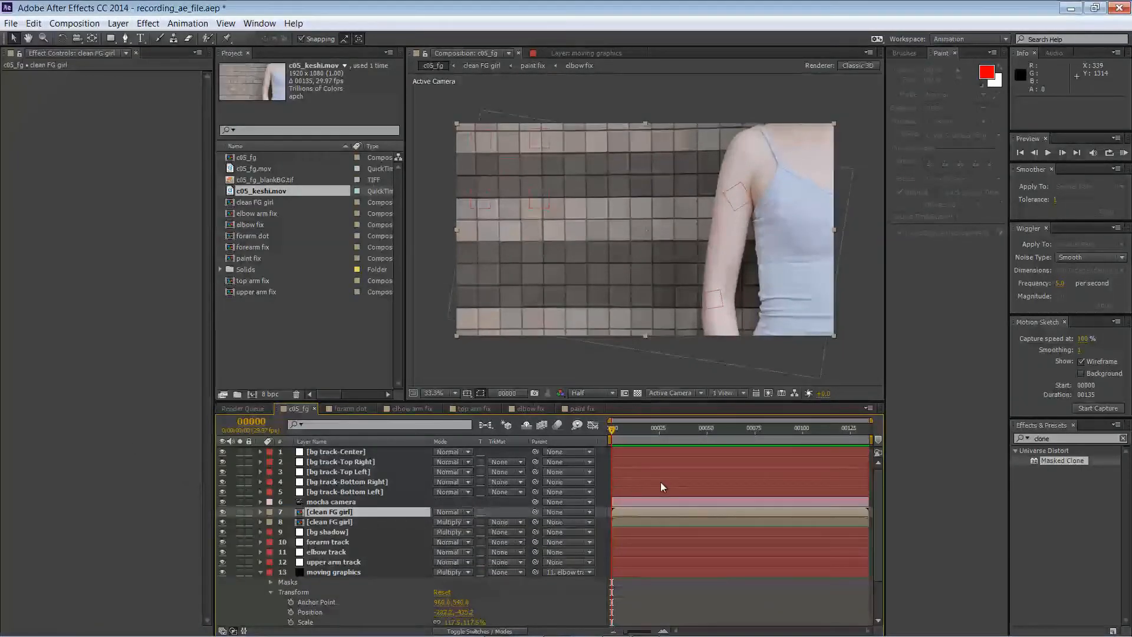
- Delete the pasted bg track nulls and the mocha camera from the c05_fg composition
left_click(360, 482)
left_click(361, 461)
left_click(352, 454)
left_click(341, 494, "shift")
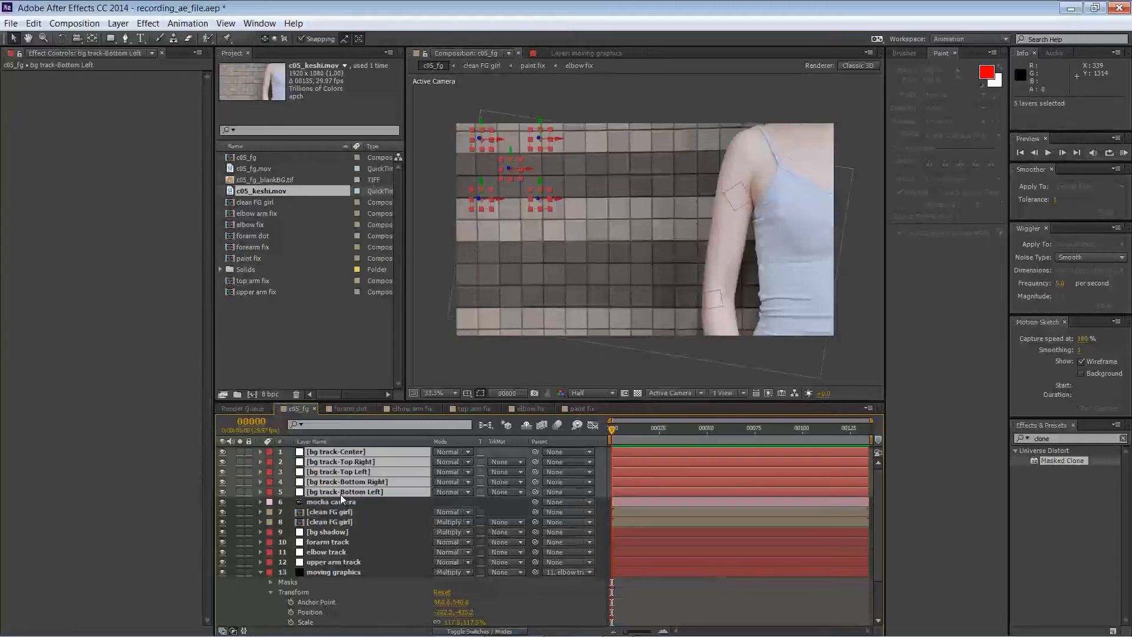
key("Delete")
- In mocha, add the forearm dot, elbow dot and top arm dot layers to the bg track selection and copy their After Effects 3D Motion Data
key("alt+Tab")
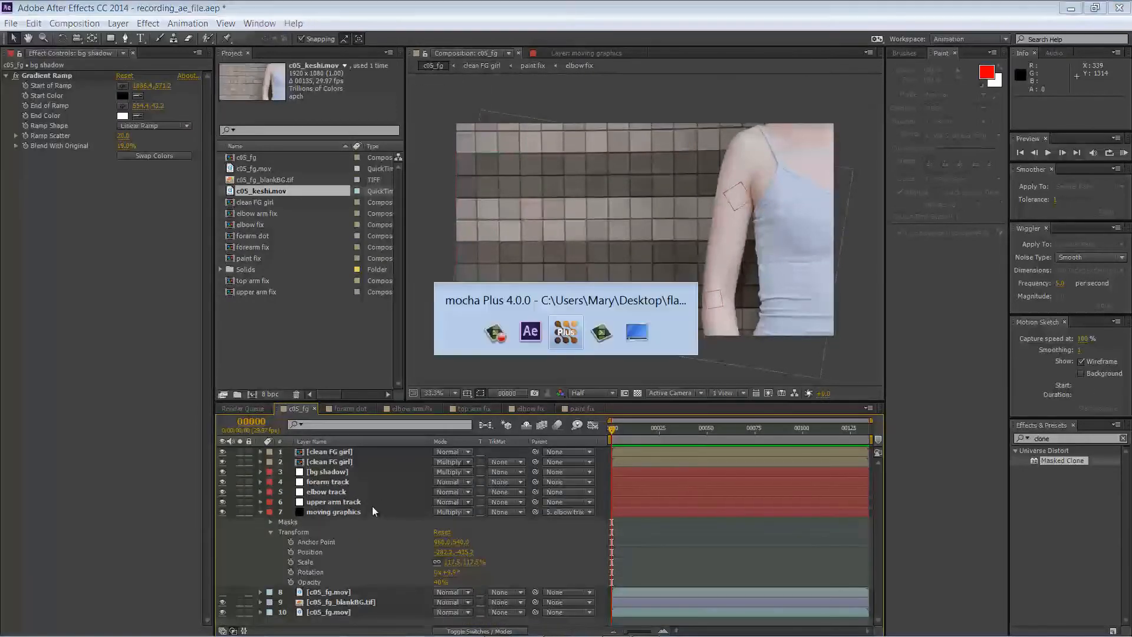
left_click(117, 103)
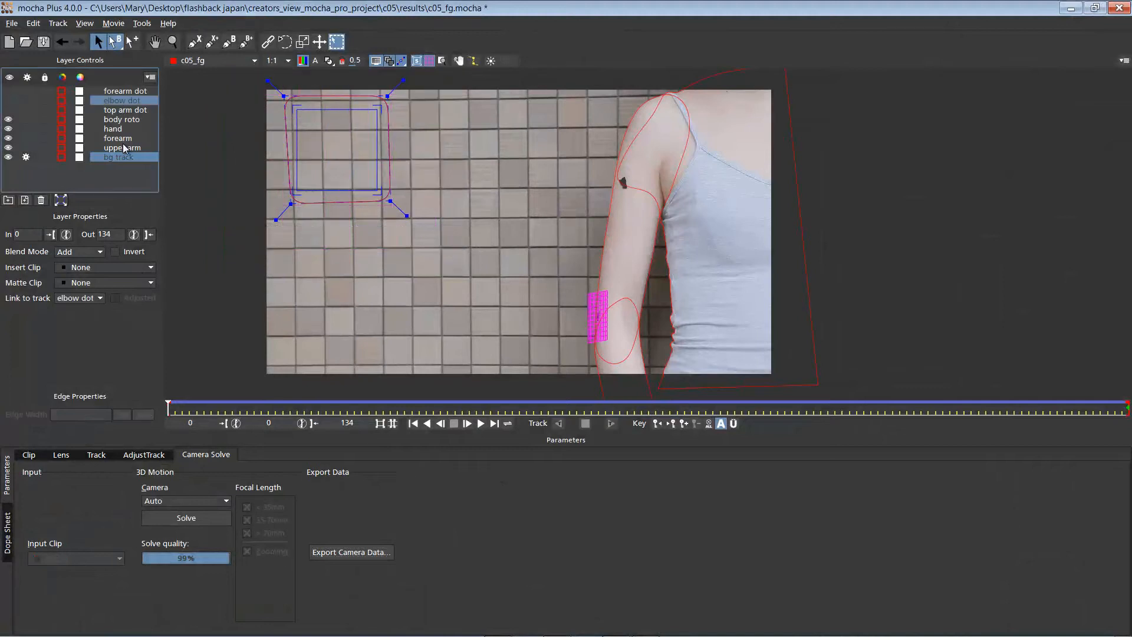
left_click_drag(123, 111, 126, 94)
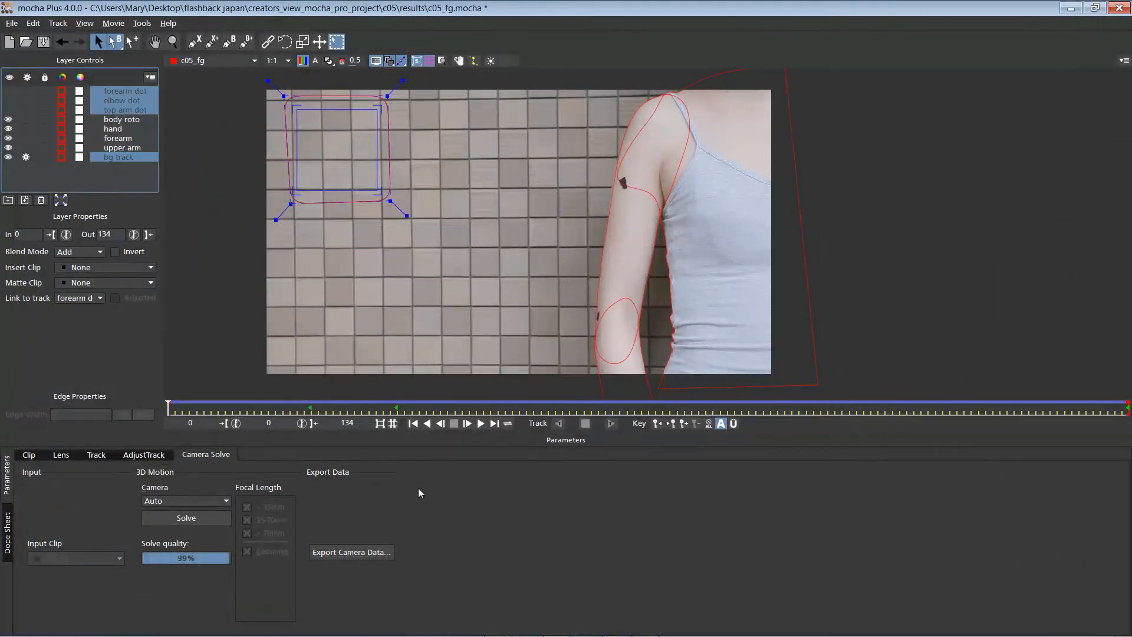
left_click(352, 552)
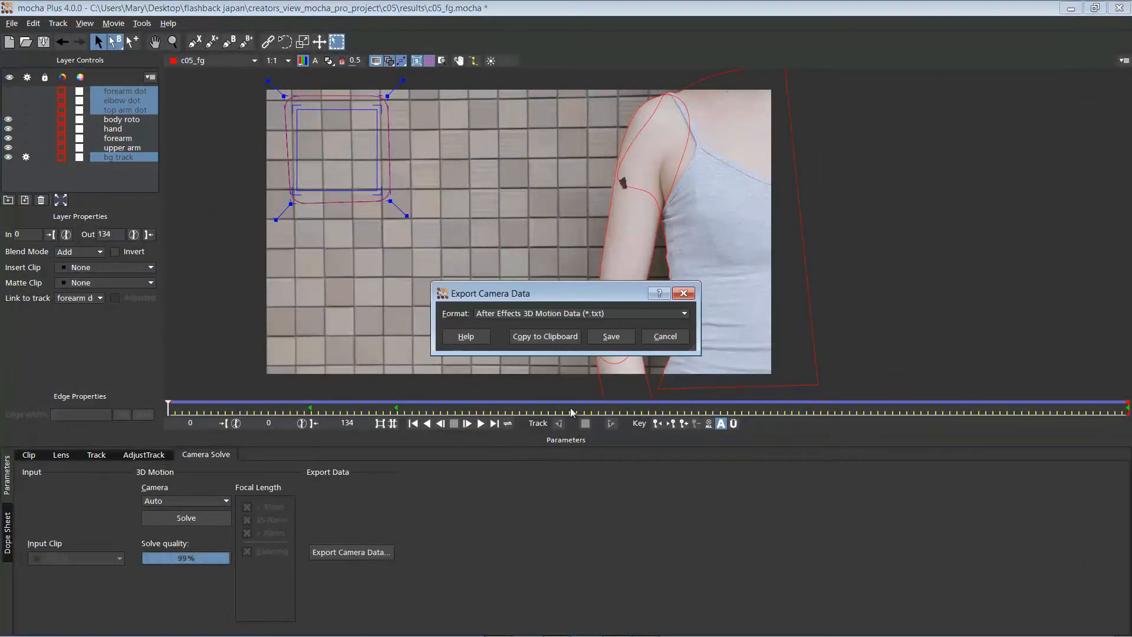
left_click(539, 336)
- Switch to After Effects and paste the combined mocha camera data above the top clean FG girl layer in c05_fg
key("alt+Tab")
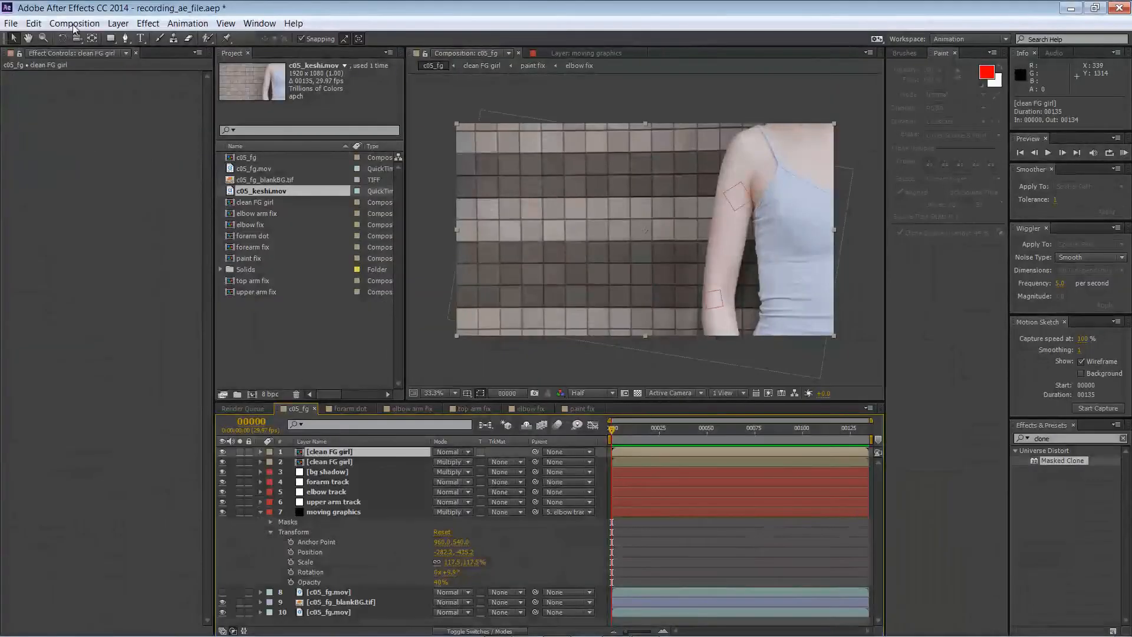
left_click(34, 23)
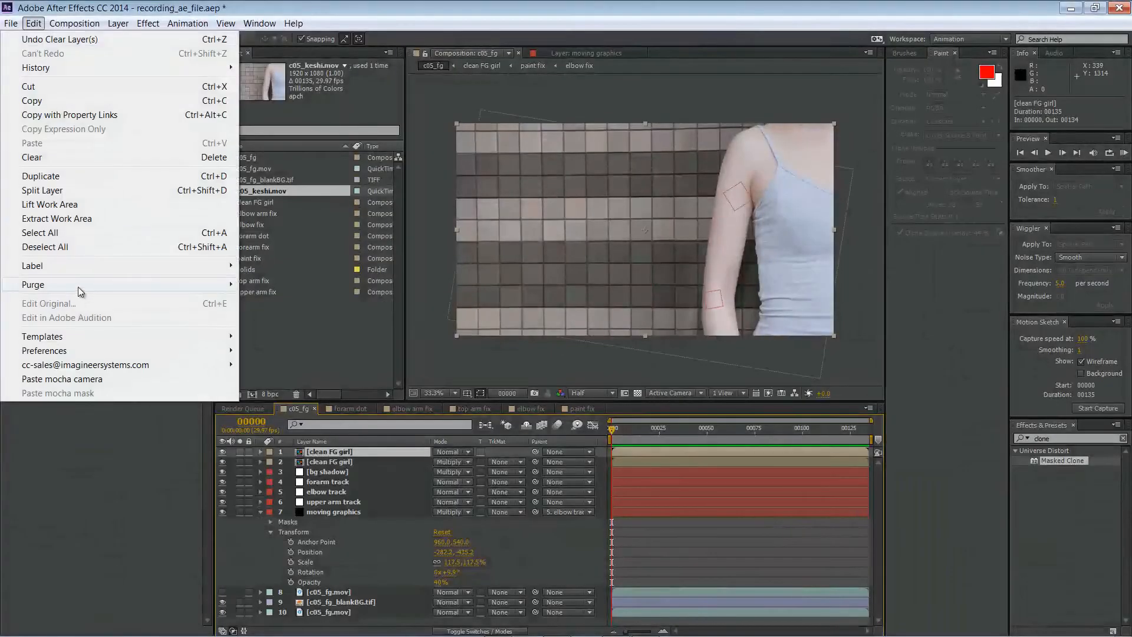
left_click(110, 378)
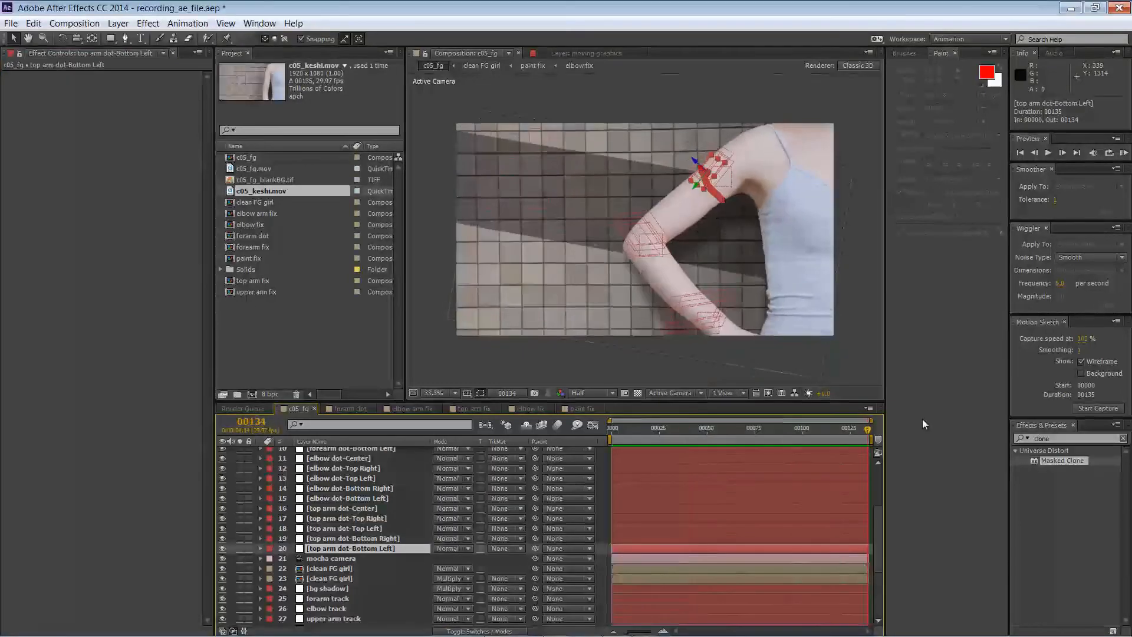
- Delete the corner nulls of the bg, forearm, elbow and top arm tracks, keeping only the four center nulls in c05_fg
key("Home")
left_click_drag(878, 537, 879, 552)
left_click(261, 582)
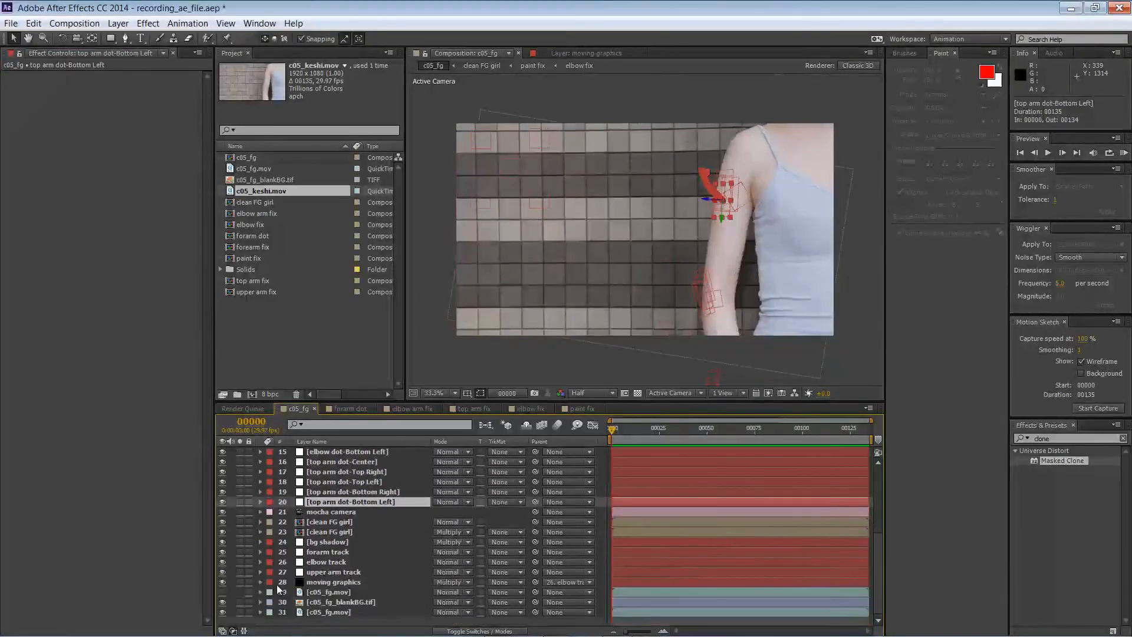
scroll(277, 588, "up", 1)
left_click(430, 586)
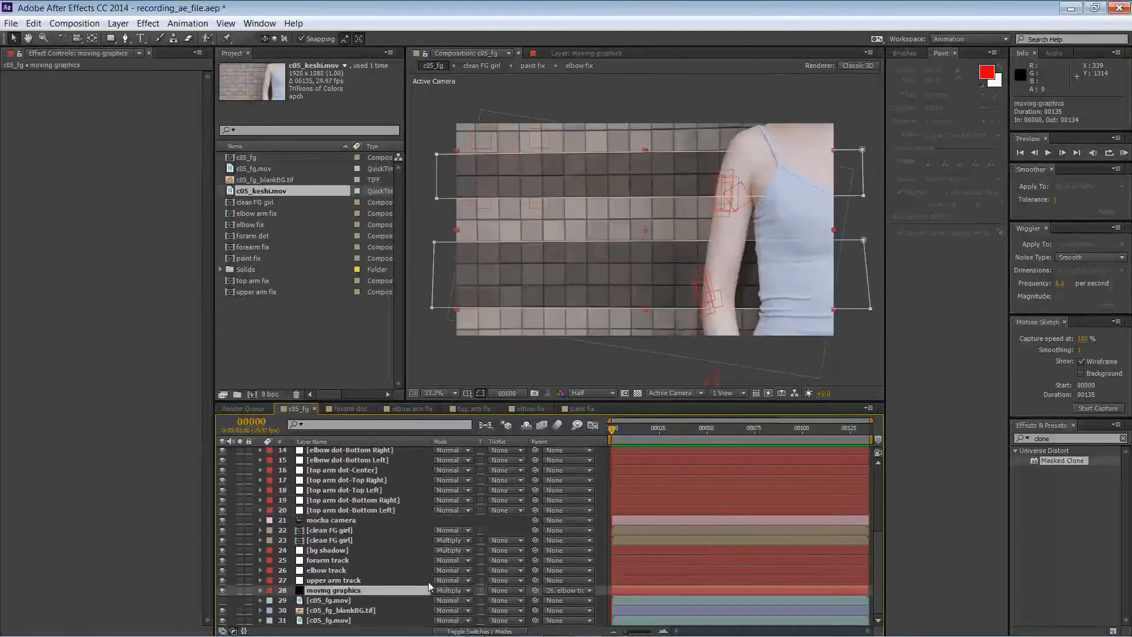
left_click(386, 511)
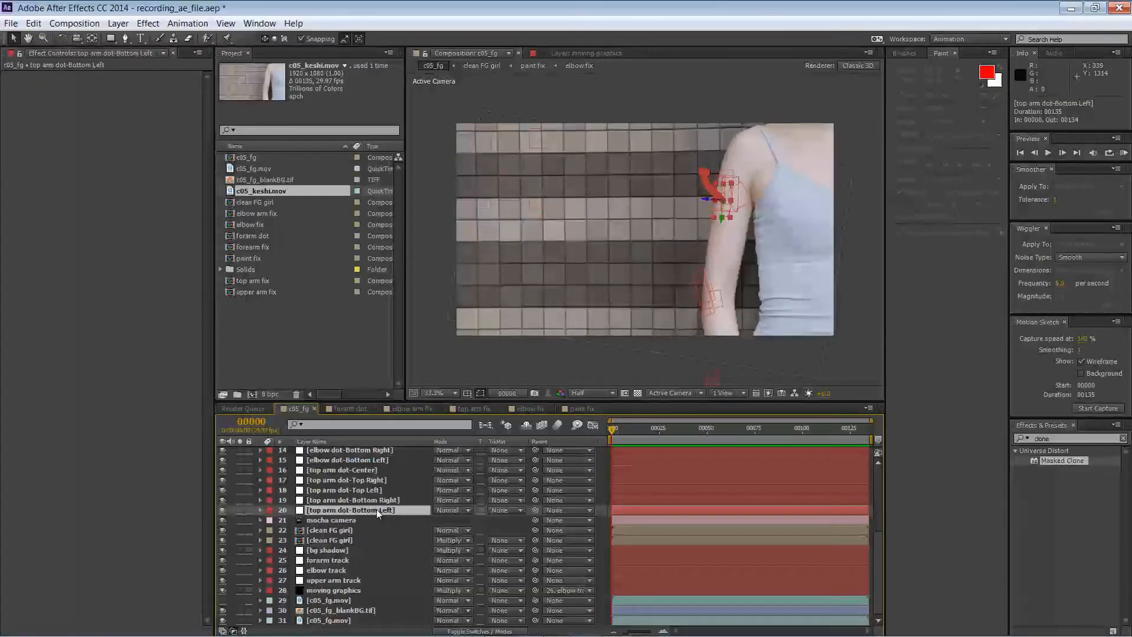
scroll(376, 509, "up", 5)
left_click(377, 506)
scroll(376, 510, "down", 1)
left_click(375, 513, "shift")
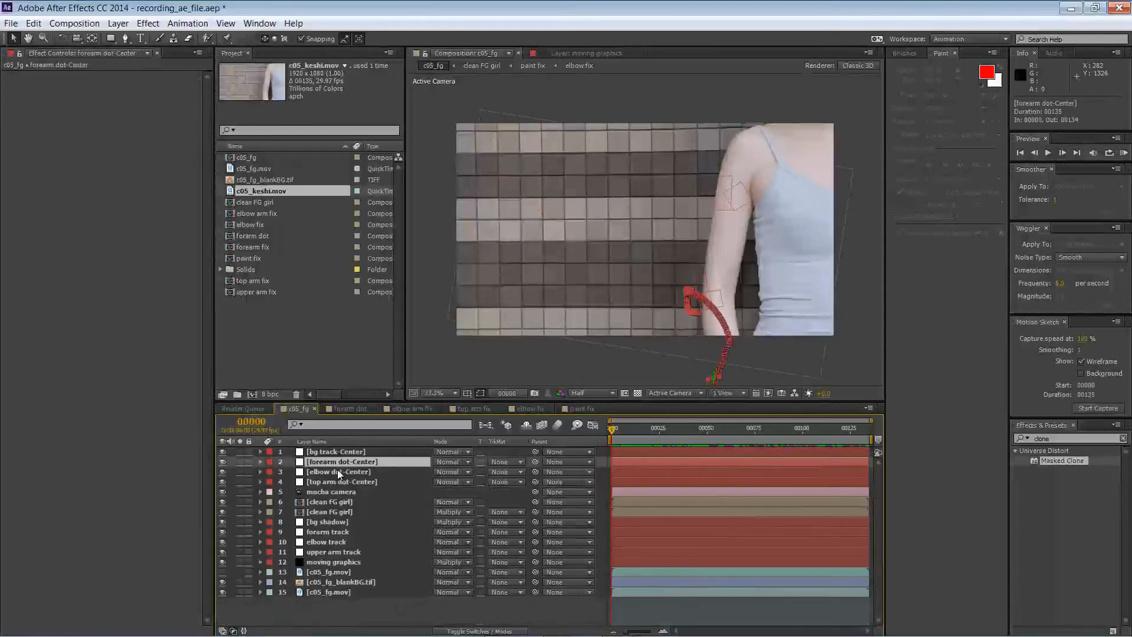
- Try parenting the moving graphics layer to the forearm dot-Center null with the copied keyframes pasted onto it, and scrub through the motion
left_click_drag(535, 562, 372, 457)
left_click(260, 472)
left_click(271, 482)
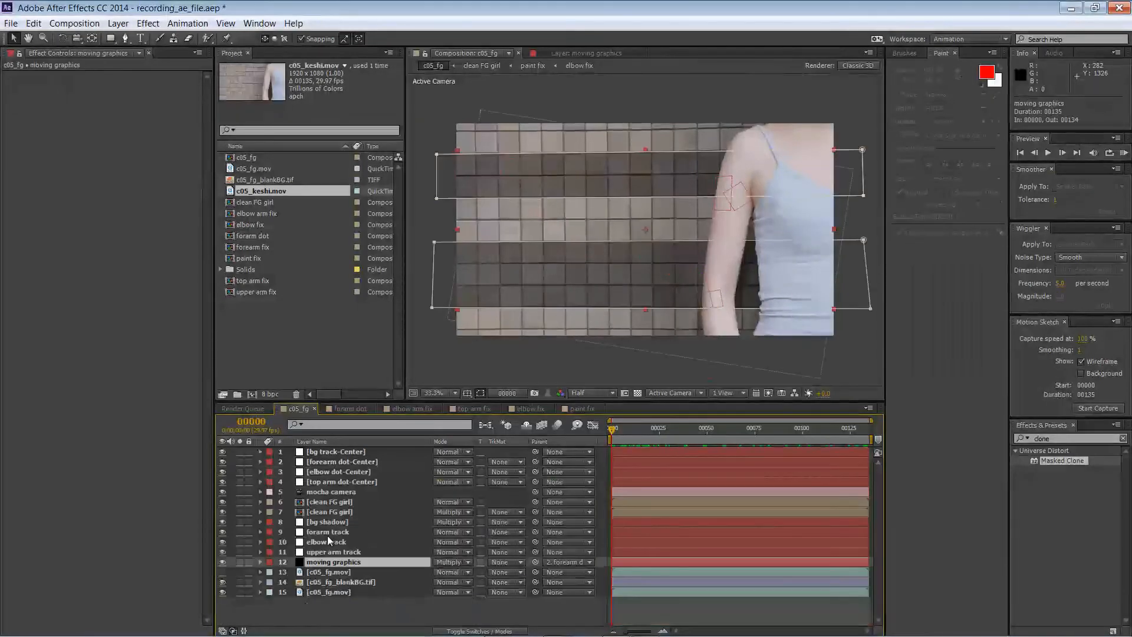
key("ctrl+v")
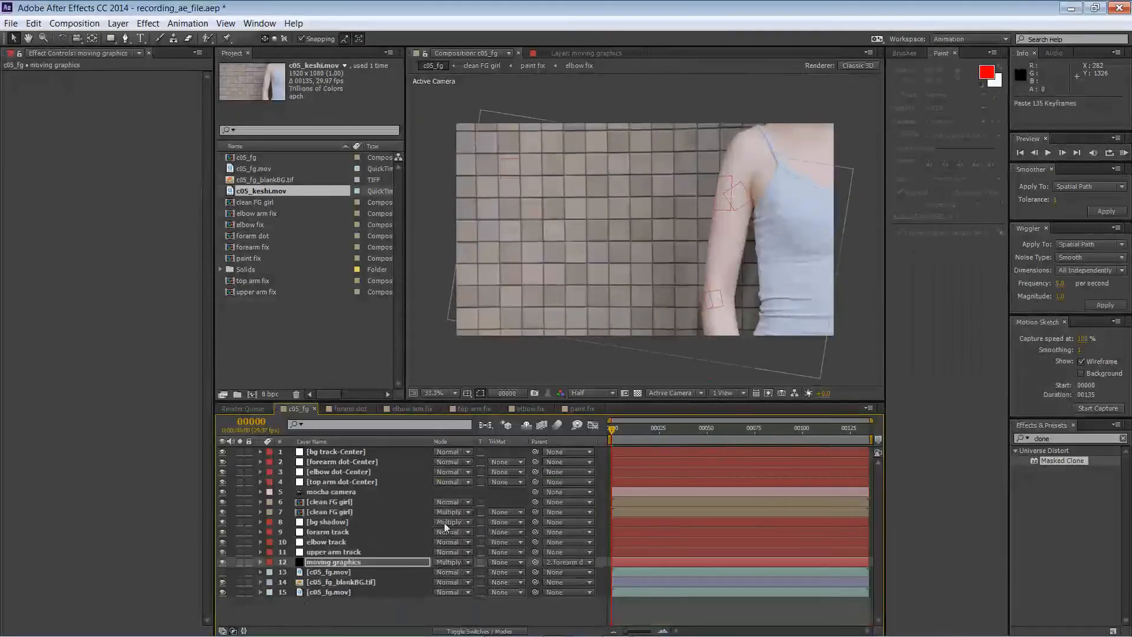
left_click_drag(613, 438, 845, 438)
key("space")
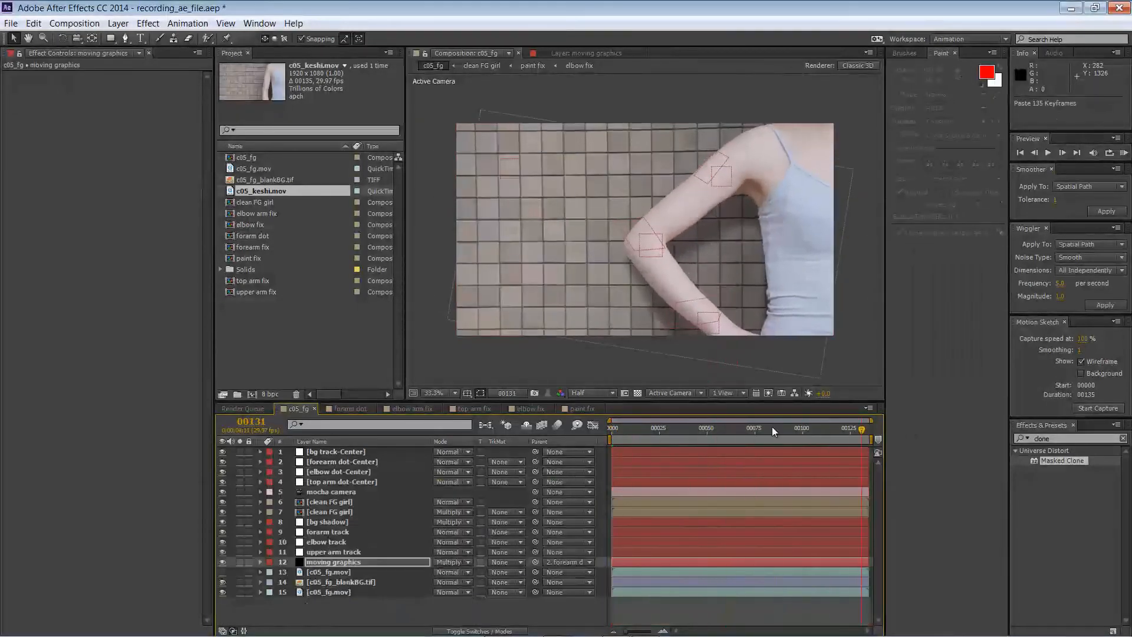
- Add a null with the copied position keyframes above moving graphics, parent moving graphics to it, and scrub to the end of the composition
left_click(260, 561)
left_click(260, 23)
mouse_move(118, 23)
mouse_move(35, 39)
left_click(285, 96)
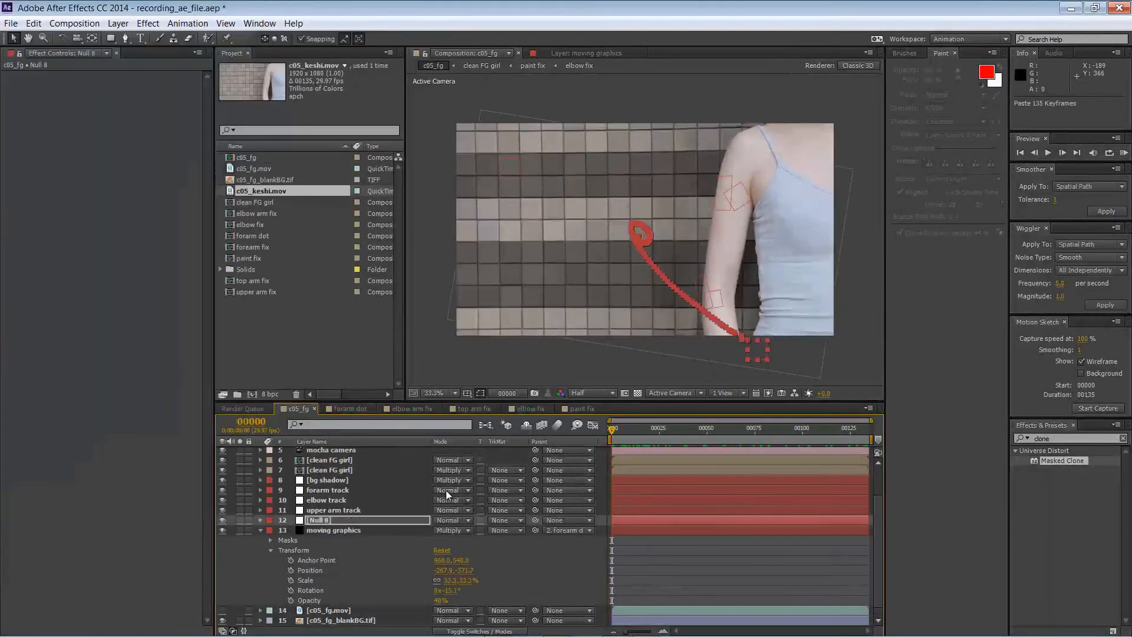
left_click_drag(531, 530, 348, 520)
left_click_drag(625, 433, 896, 426)
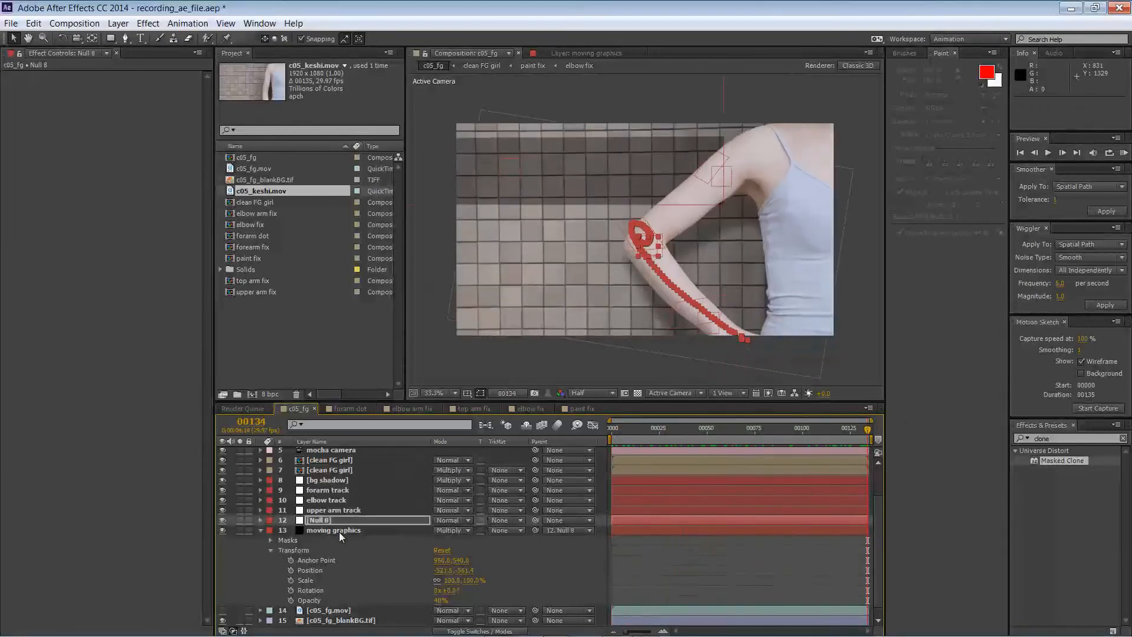
- Extend the moving graphics mask bands past the right edge of the frame at frame 134
left_click(340, 531)
left_click_drag(776, 244, 713, 361)
left_click_drag(821, 207, 746, 245)
left_click(354, 531)
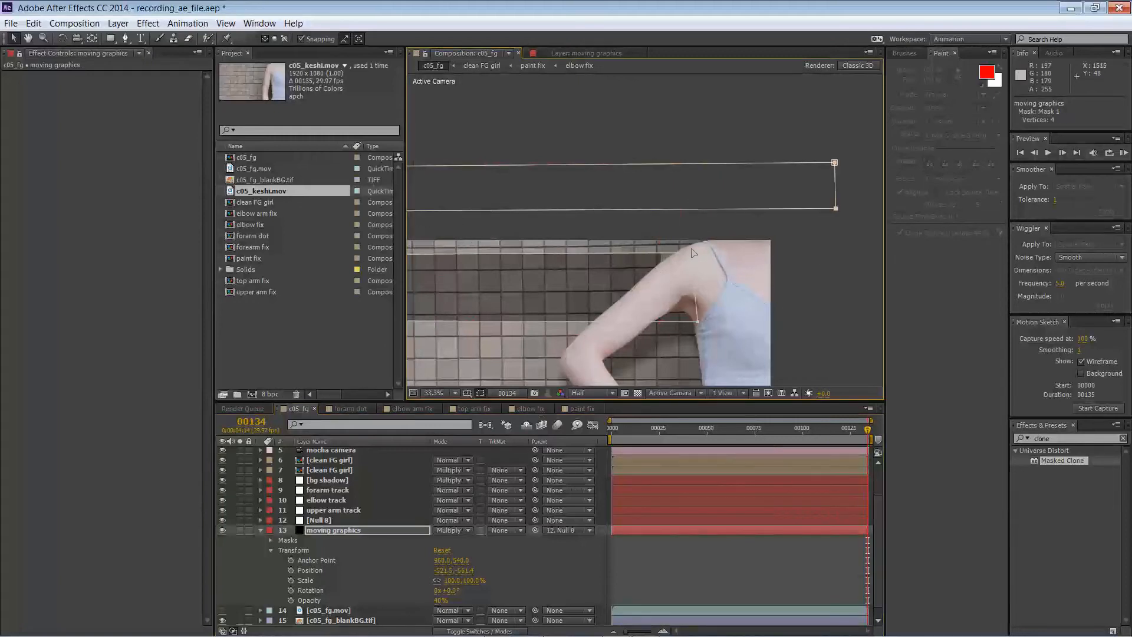
left_click_drag(694, 253, 819, 253)
left_click_drag(867, 430, 702, 430)
- Change the moving graphics solid's height to 3000 px with its aspect ratio unlocked
right_click(378, 530)
left_click(118, 23)
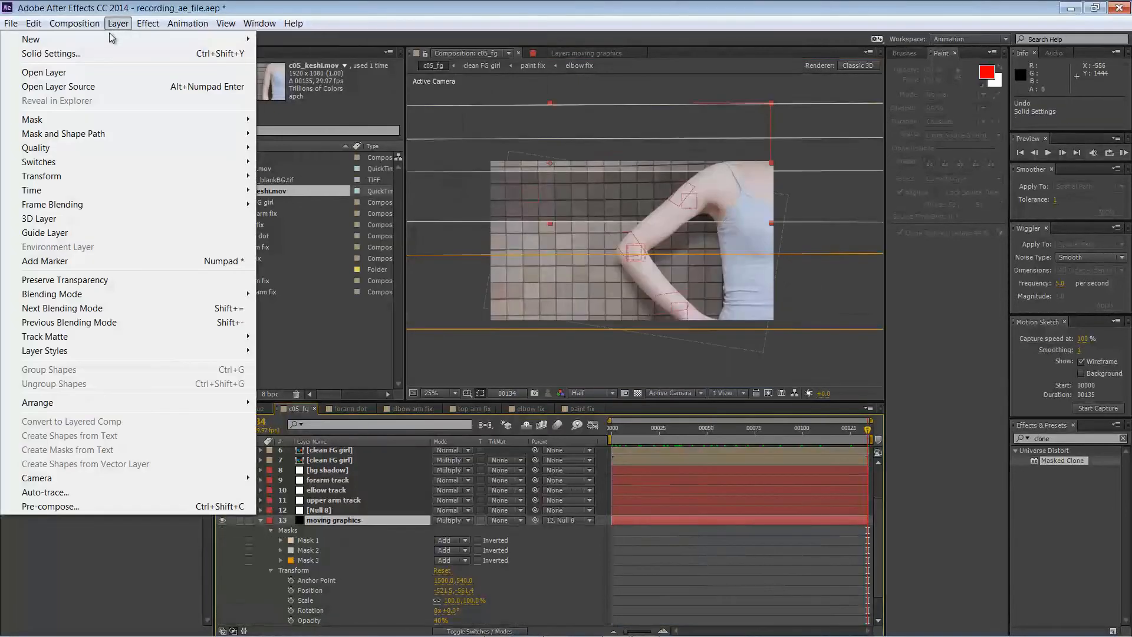
left_click(88, 53)
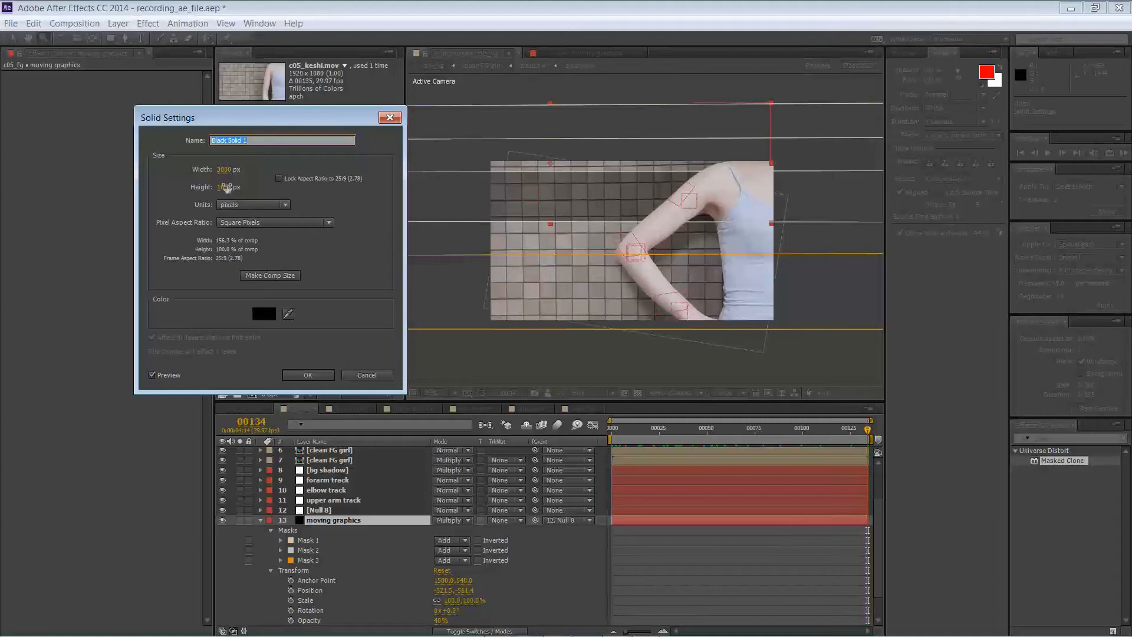
double_click(227, 186)
left_click(279, 178)
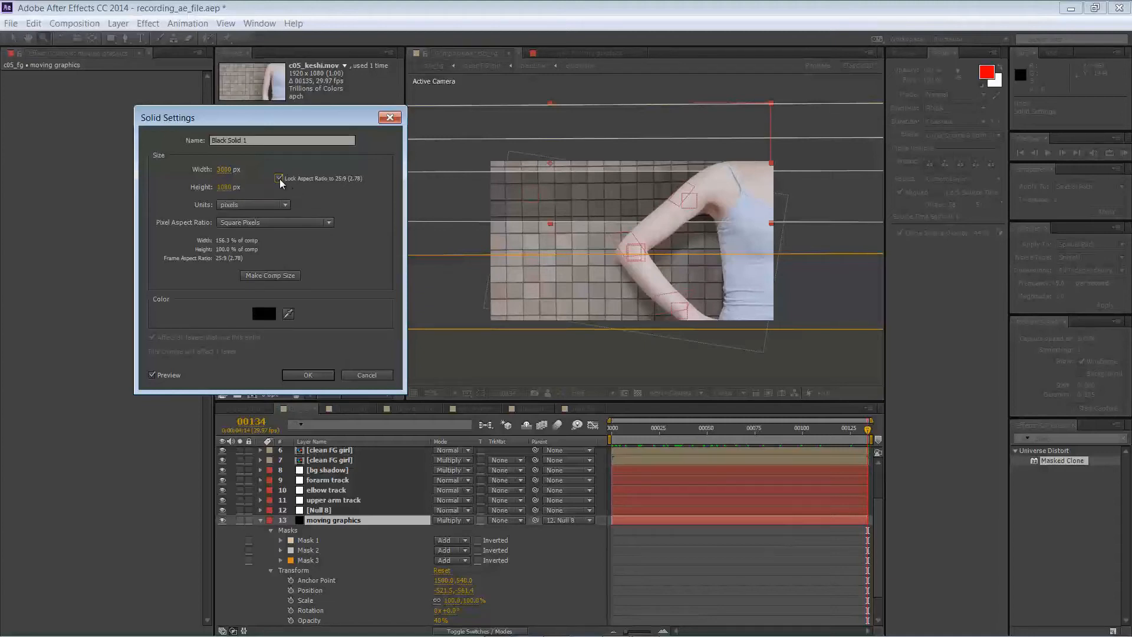
left_click(227, 188)
type("3000")
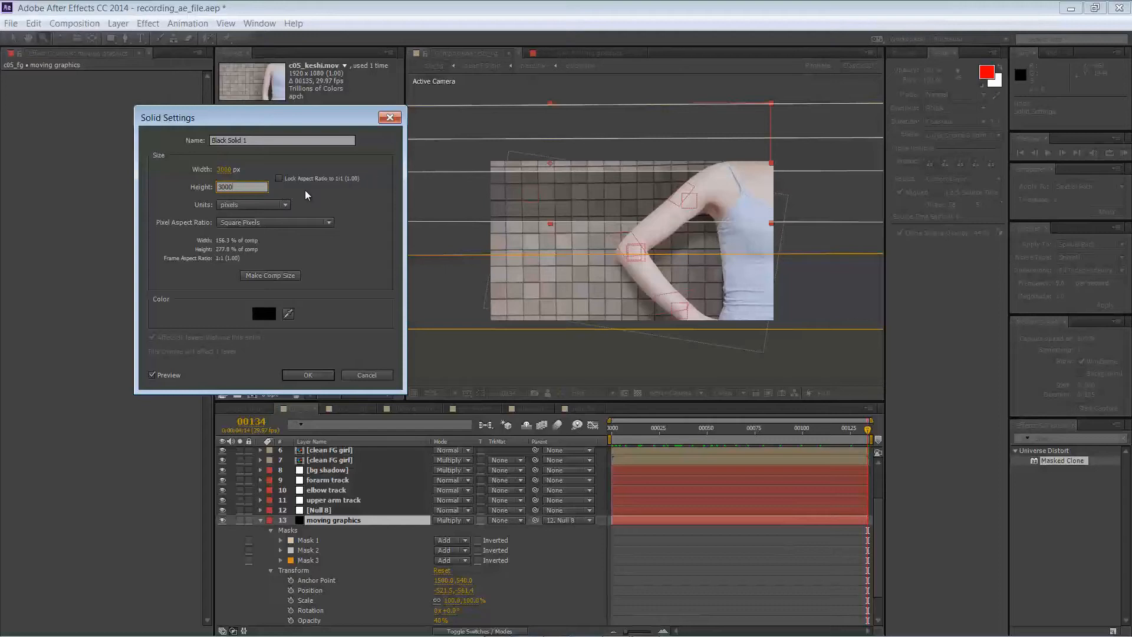
left_click(323, 379)
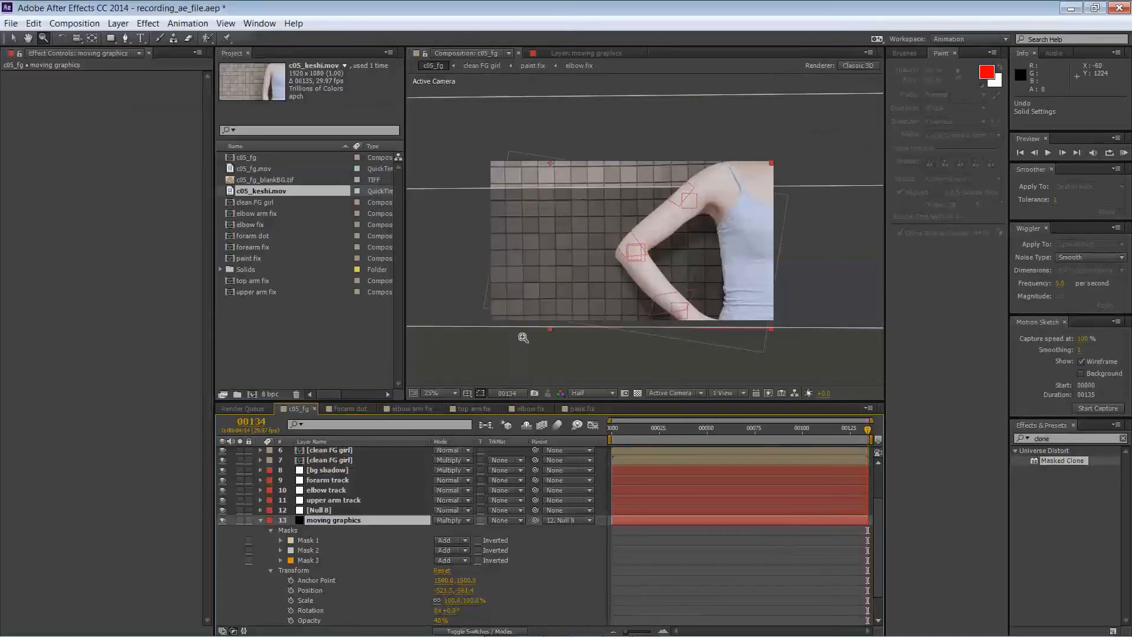
left_click(592, 318, "alt")
left_click(599, 304, "alt")
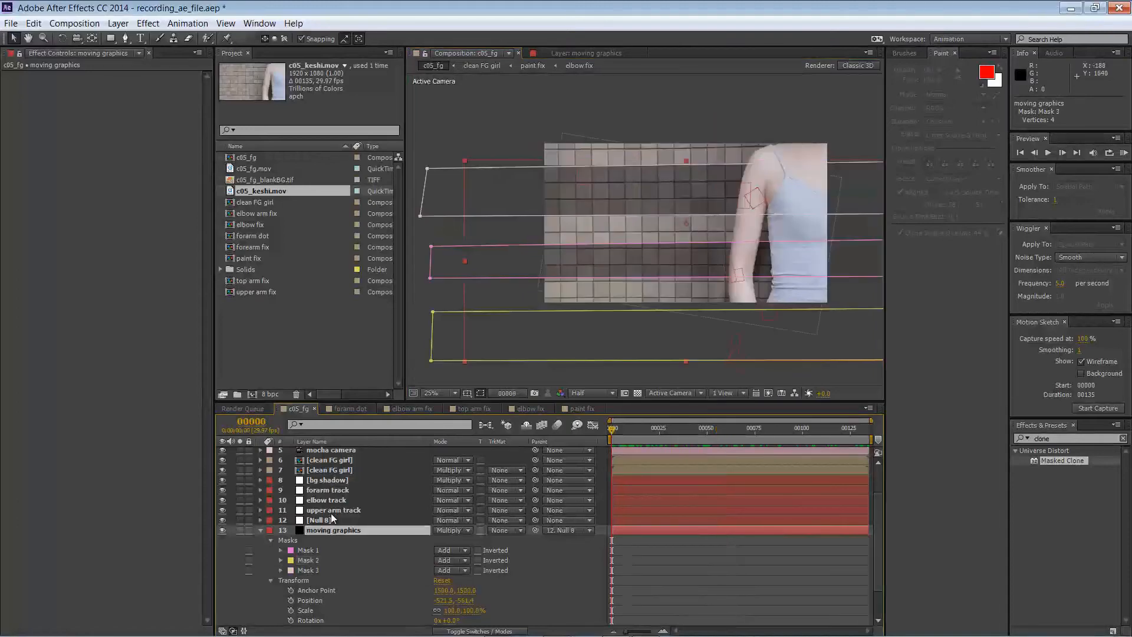
- Rename the null directly above moving graphics to "position of elbow only"
right_click(331, 520)
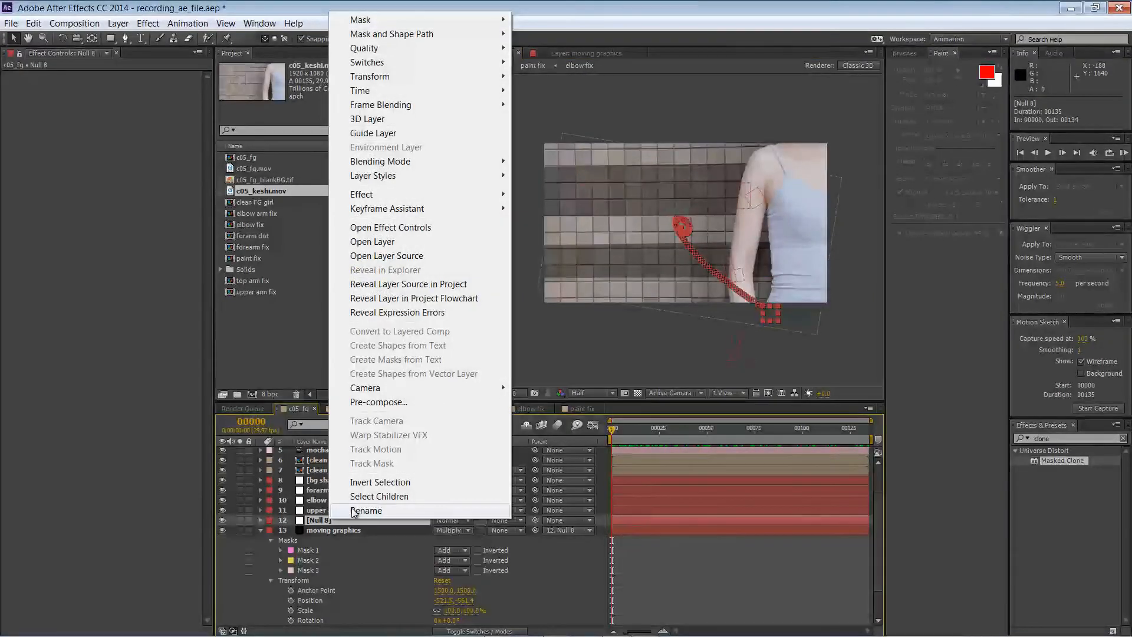
left_click(359, 523)
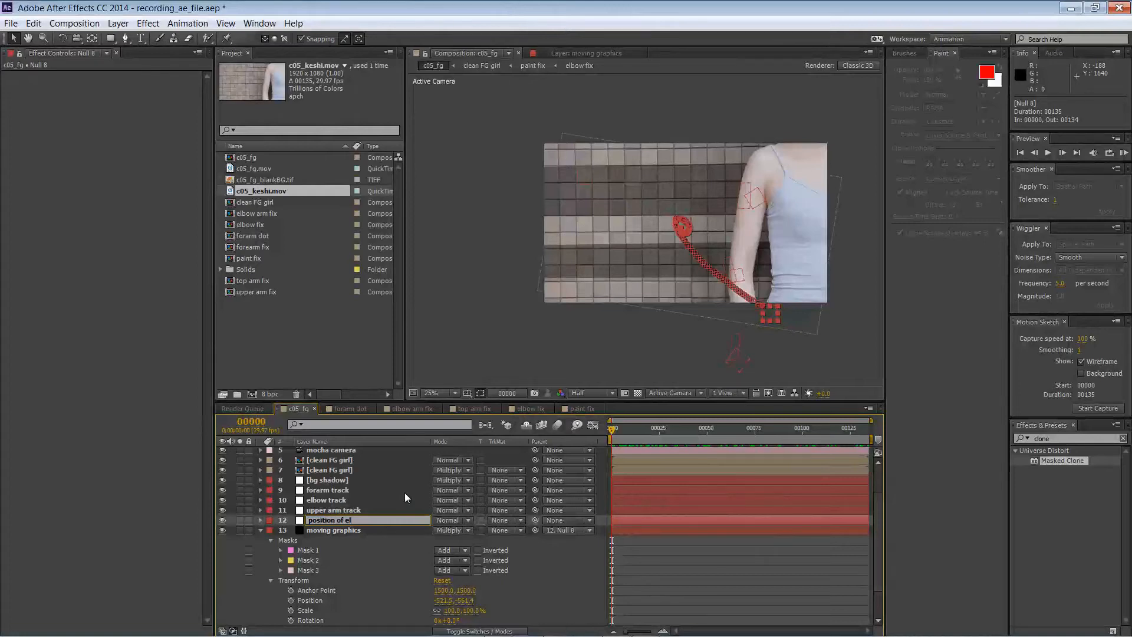
type("position of elbop")
key("BackSpace")
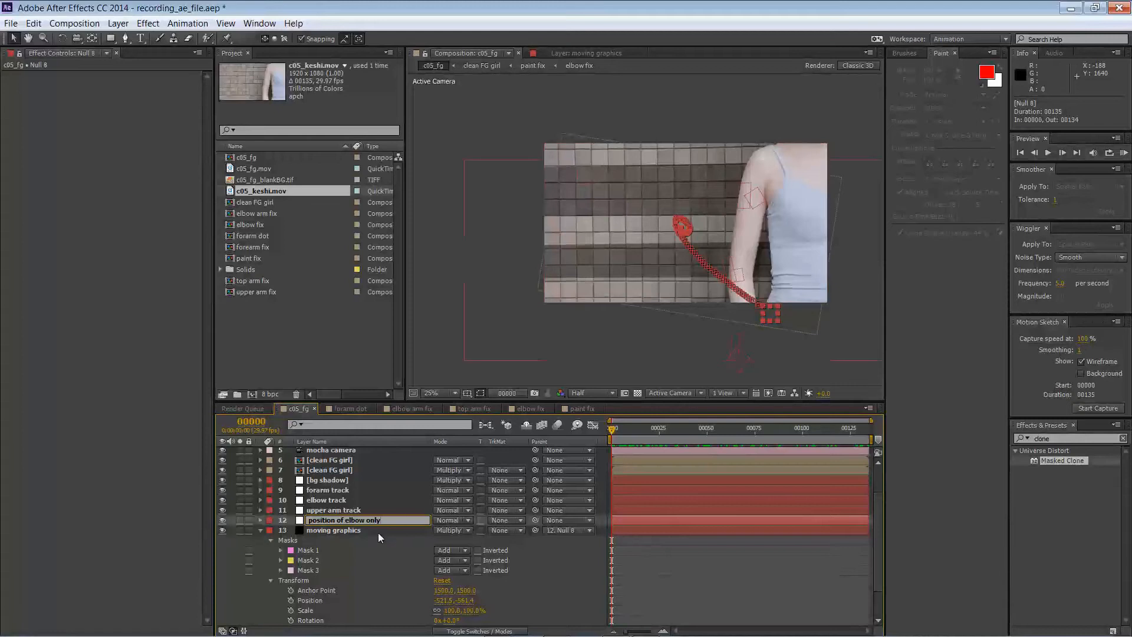
key("Return")
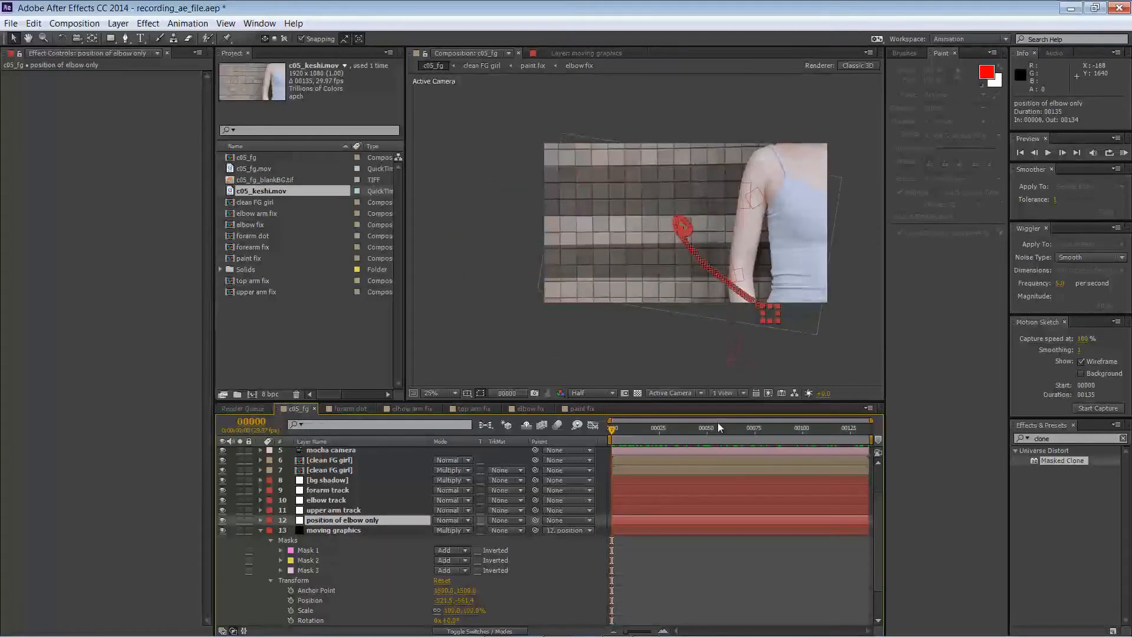
left_click_drag(625, 436, 577, 413)
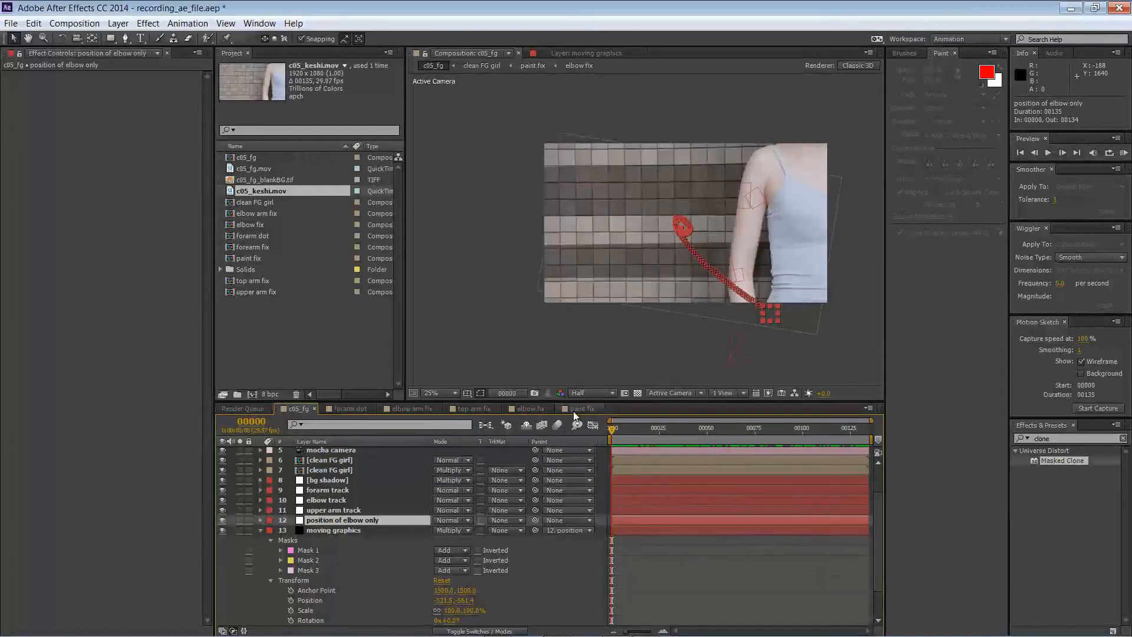
- Duplicate the c05_fg_blankBG.tif layer, move the copy to the top of the layer stack and set its blending mode to Darken
left_click(260, 530)
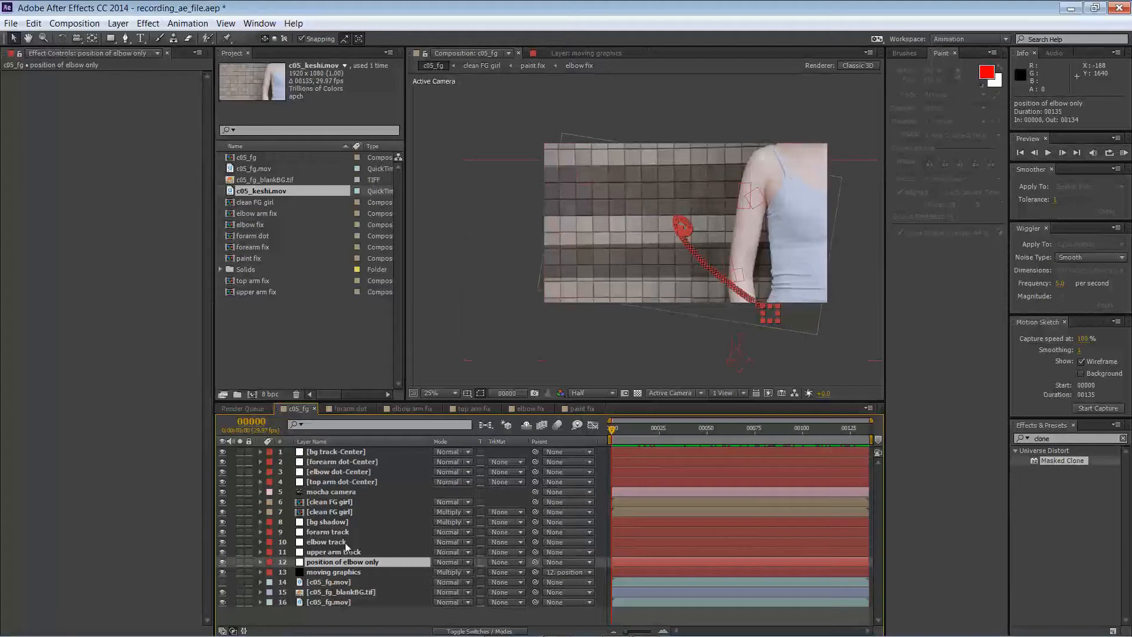
left_click(335, 593)
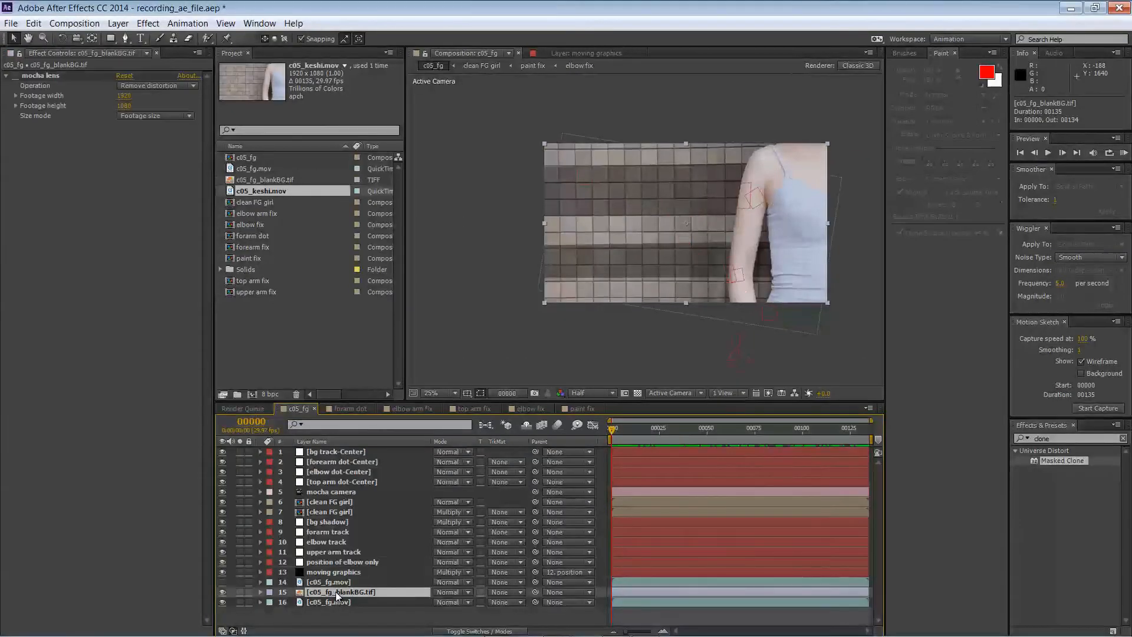
key("ctrl+d")
left_click_drag(338, 593, 337, 452)
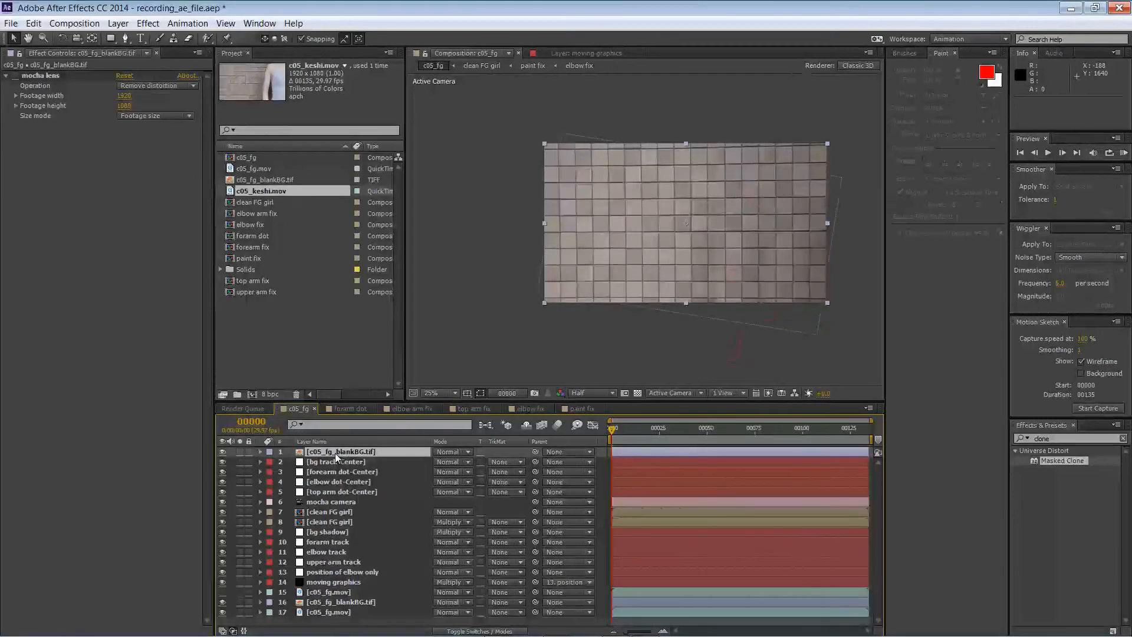
left_click(446, 452)
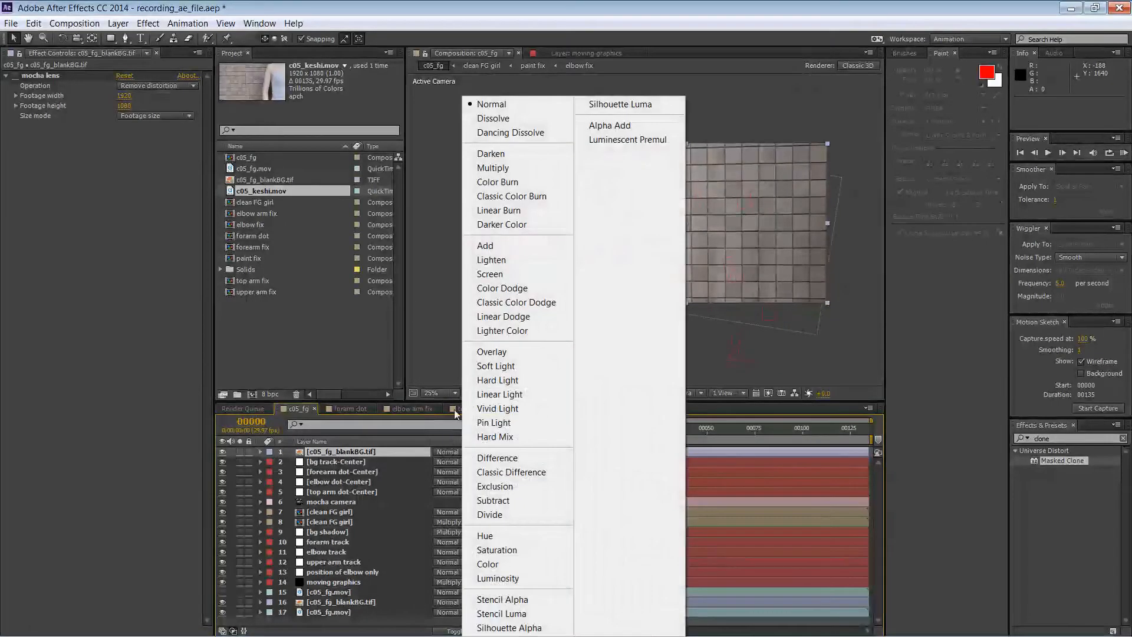
left_click(496, 154)
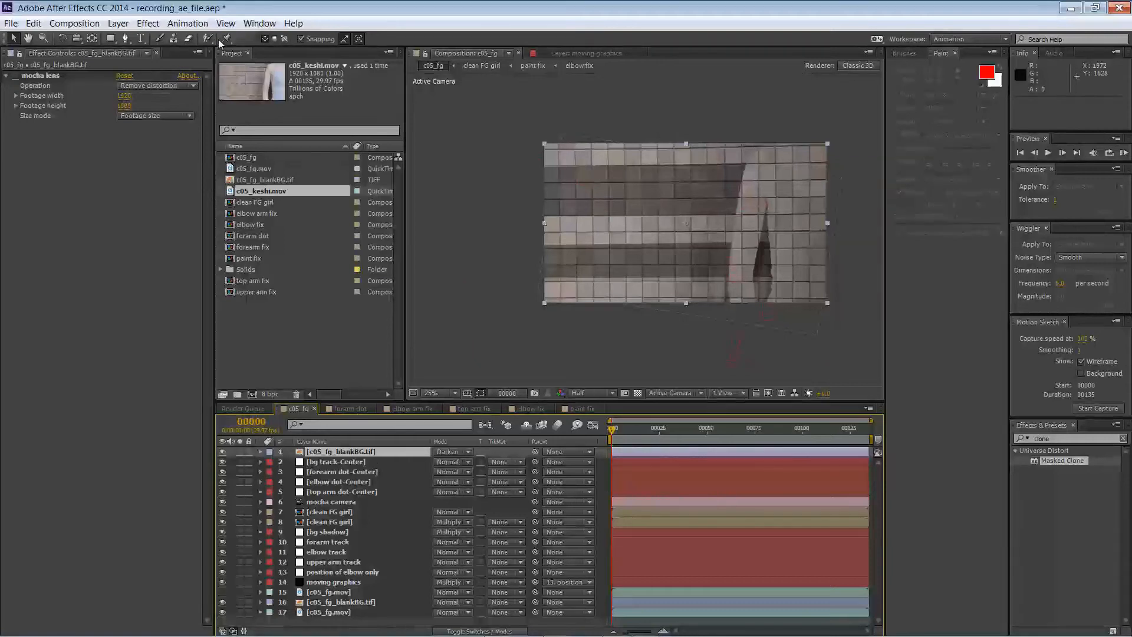
- Add puppet pins over the girl's upper arm and elbow on the top c05_fg_blankBG.tif layer
key("ctrl+p")
left_click(756, 212)
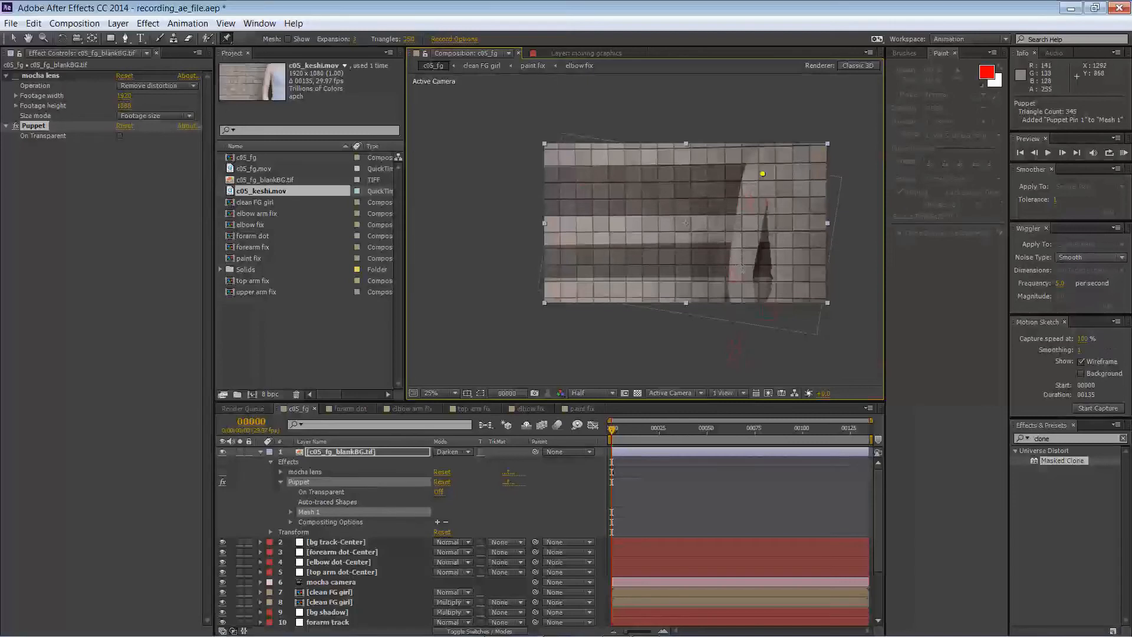
left_click(734, 270)
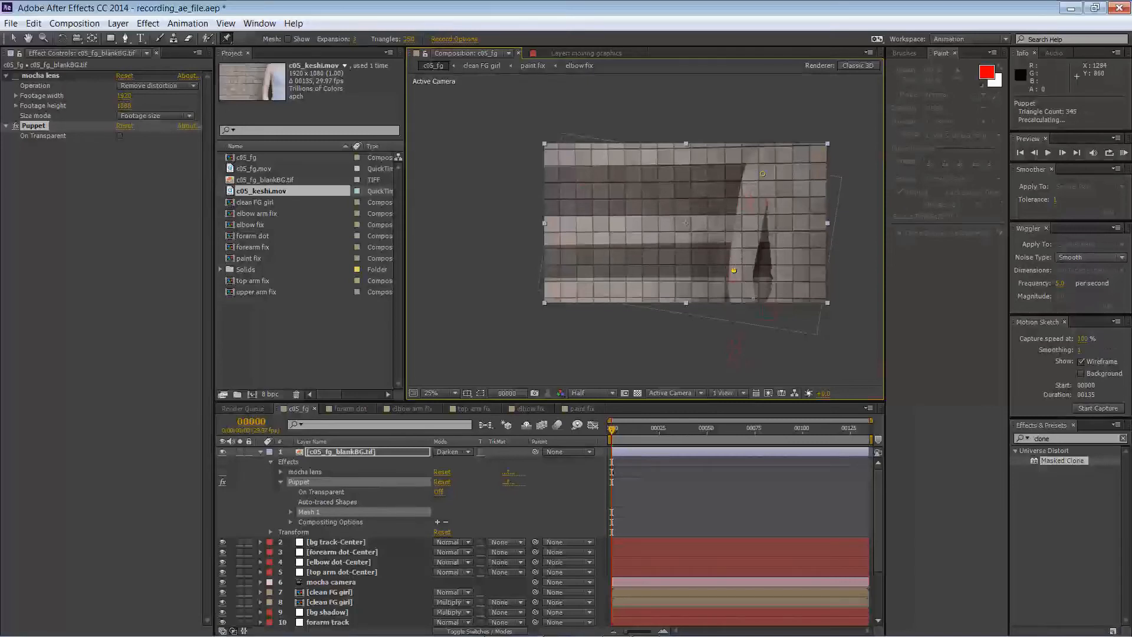
left_click(776, 345)
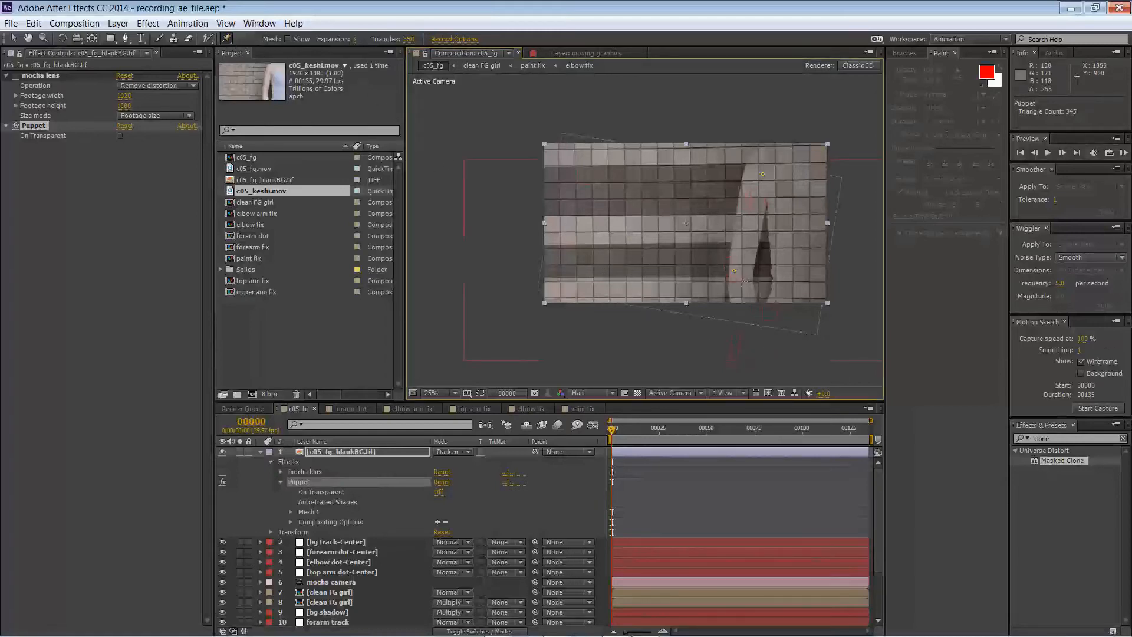
left_click(749, 305)
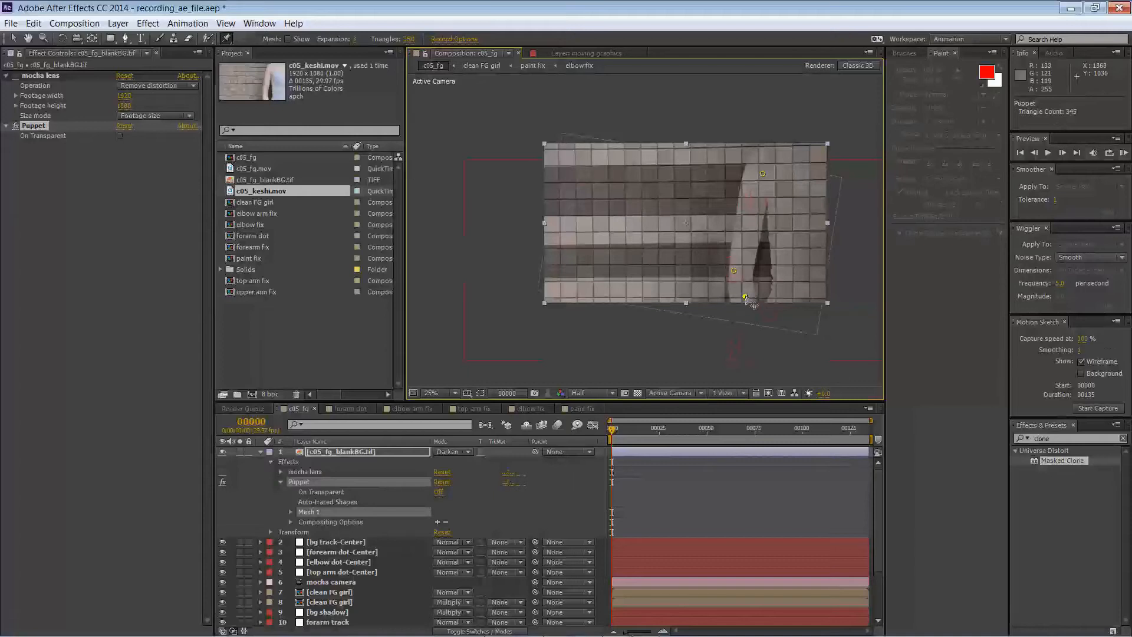
mouse_move(761, 323)
left_mouse_down()
mouse_move(766, 346)
mouse_move(757, 328)
left_mouse_up()
key("ctrl+z")
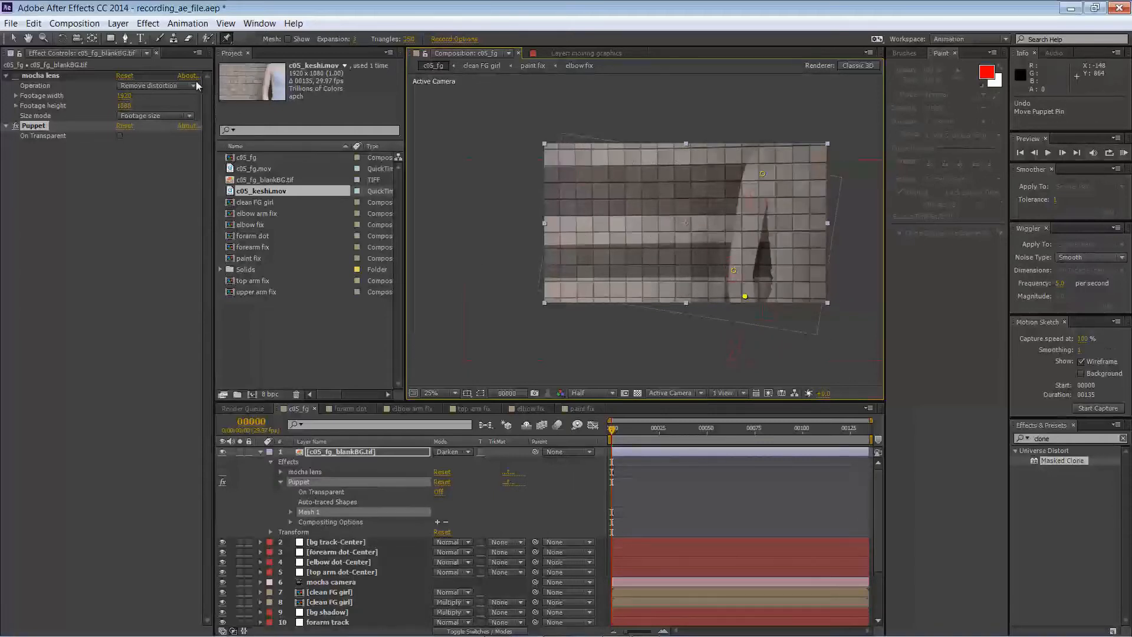
key("ctrl+z")
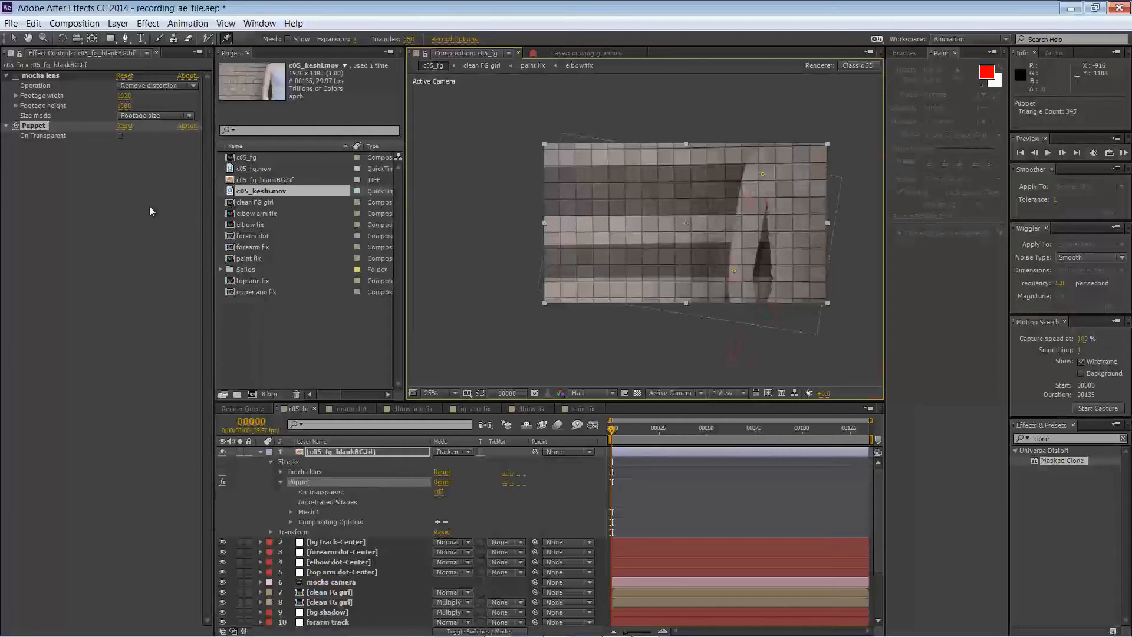
- Add two more puppet pins near the upper right and lower right corners of the top c05_fg_blankBG.tif layer
left_click(814, 171)
left_click(813, 294)
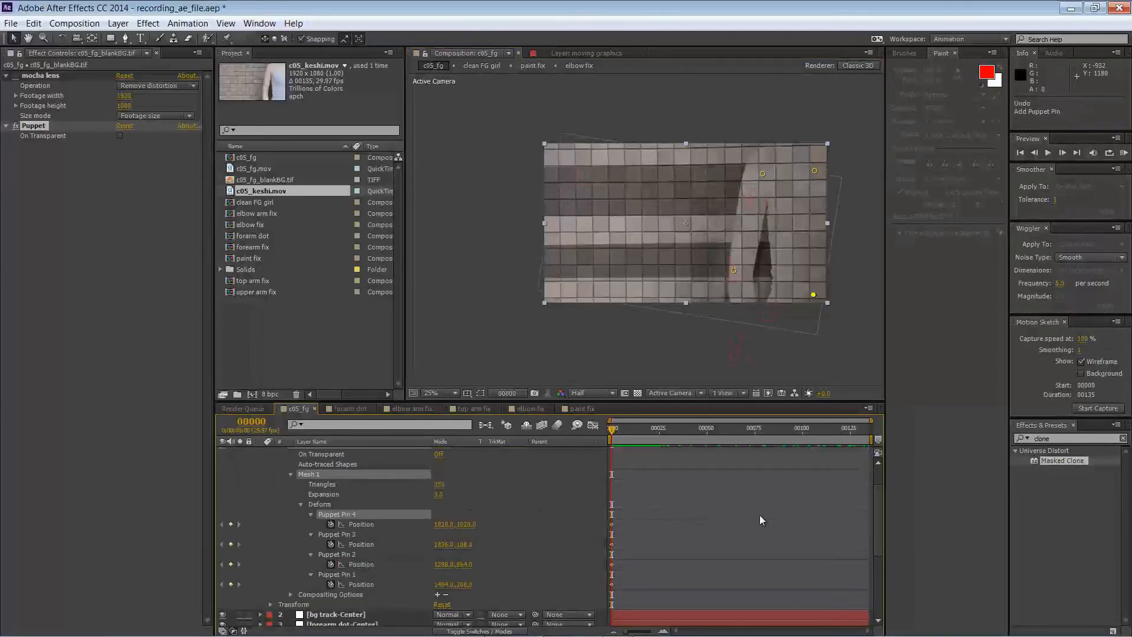
scroll(872, 531, "down", 5)
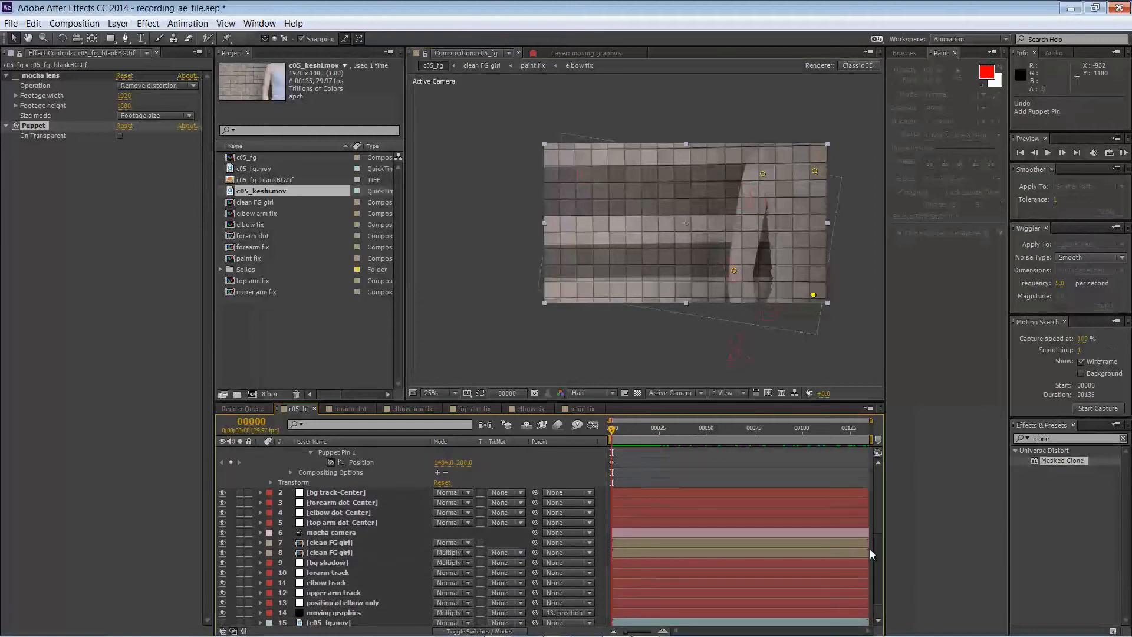
scroll(872, 554, "up", 3)
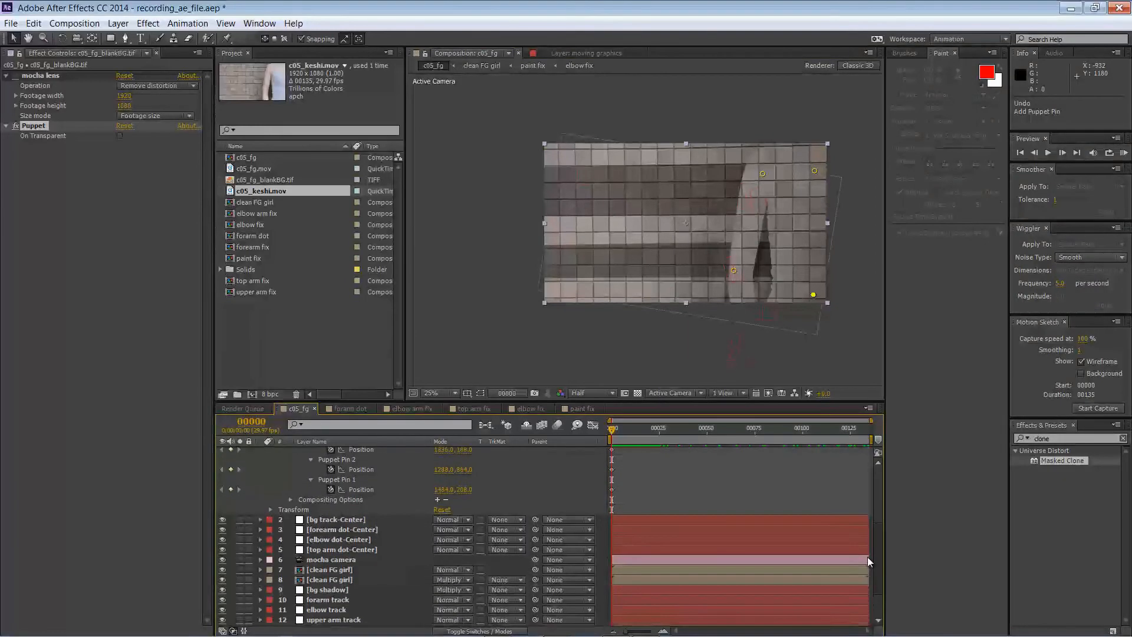
- Switch to mocha and draw a closed four-point X-spline around the lower part of the girl's shirt
scroll(868, 557, "up", 4)
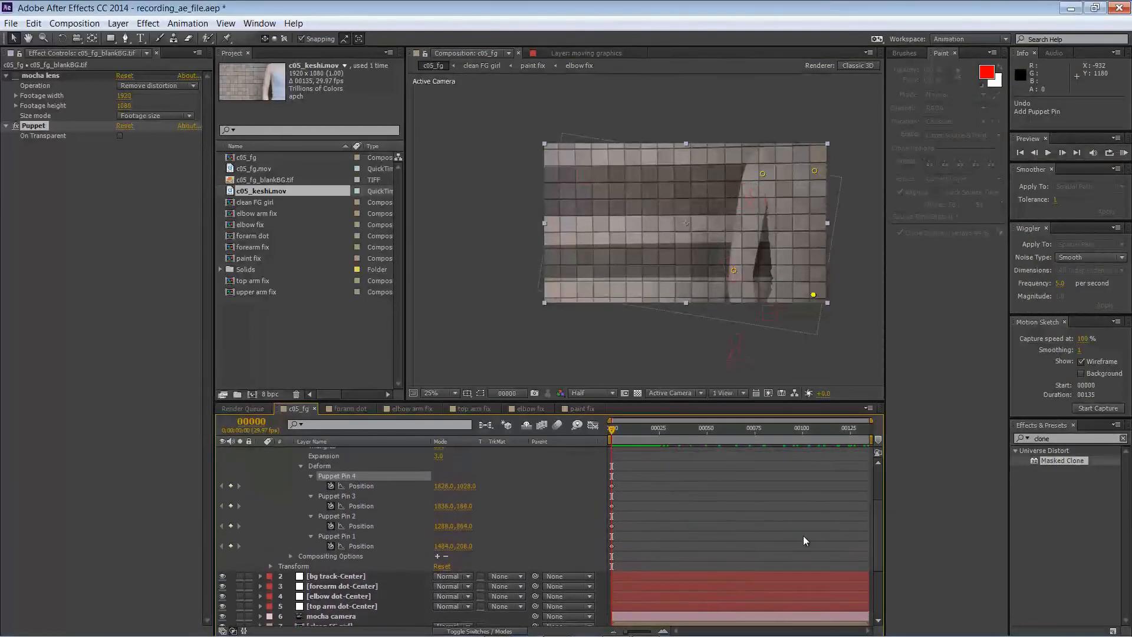
key("alt+Tab")
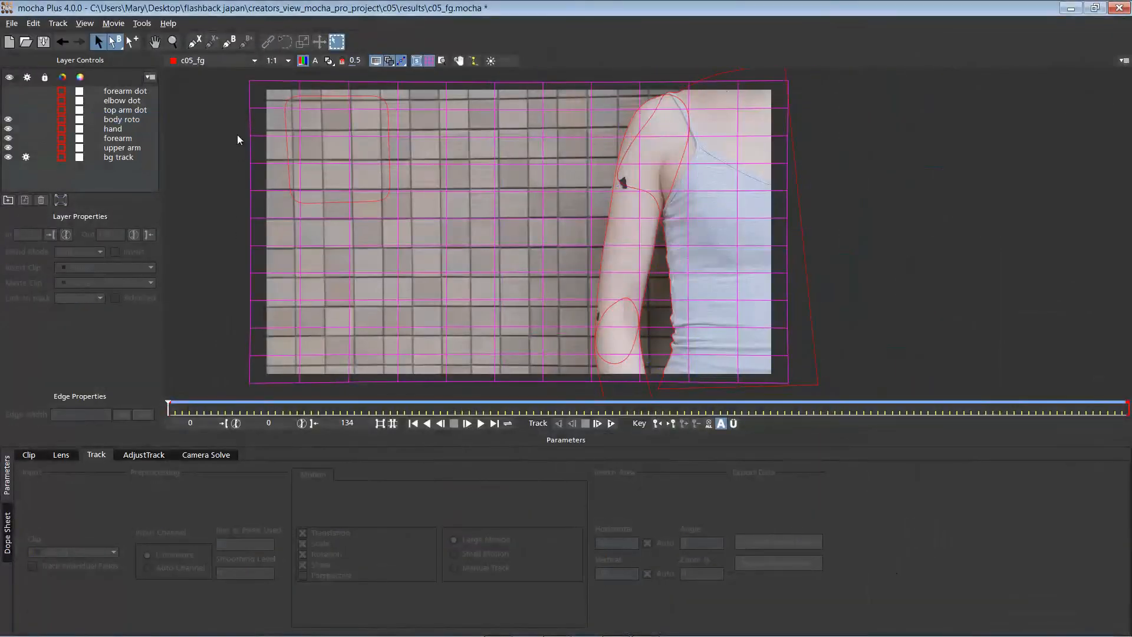
left_click(197, 41)
left_click(711, 338)
left_click(771, 336)
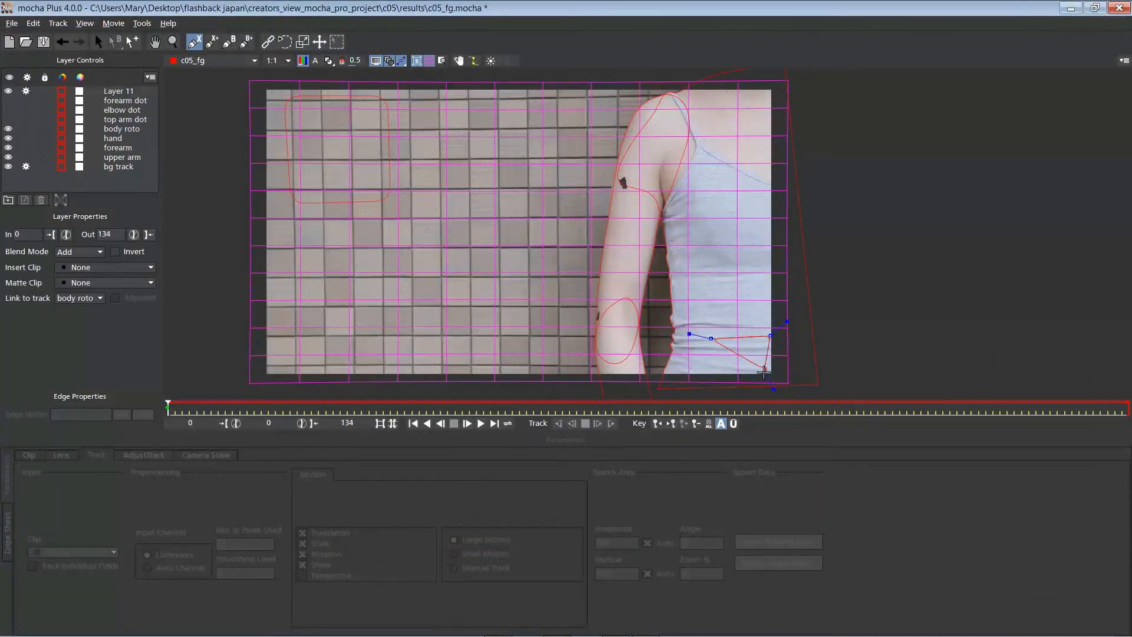
left_click(763, 373)
left_click(697, 377)
right_click(706, 347)
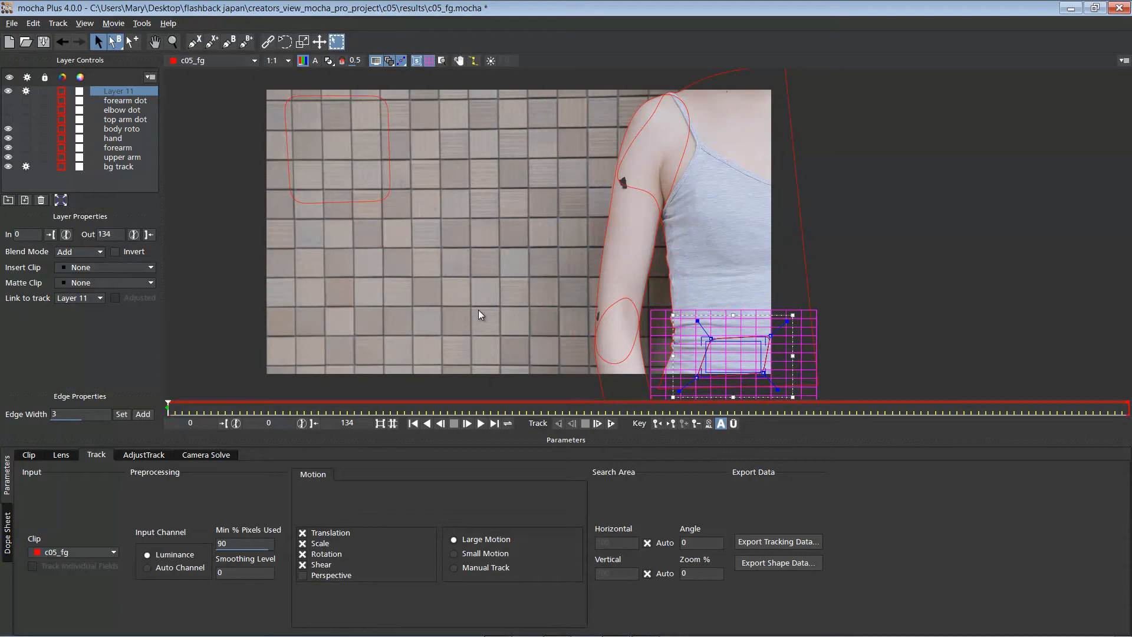
- Rename the new lower shirt spline layer to "body position 1"
double_click(132, 93)
type("n")
type("ody position 1")
key("Return")
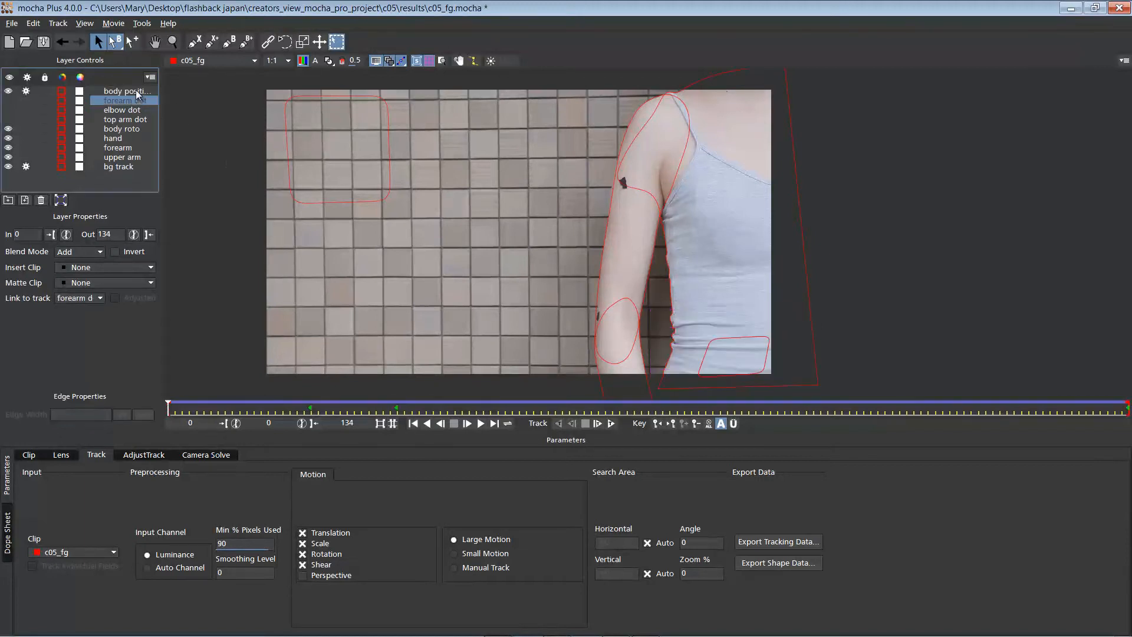
- Draw a closed four-point X-spline over the girl's upper chest and rename its layer to "body position 2"
left_click(195, 42)
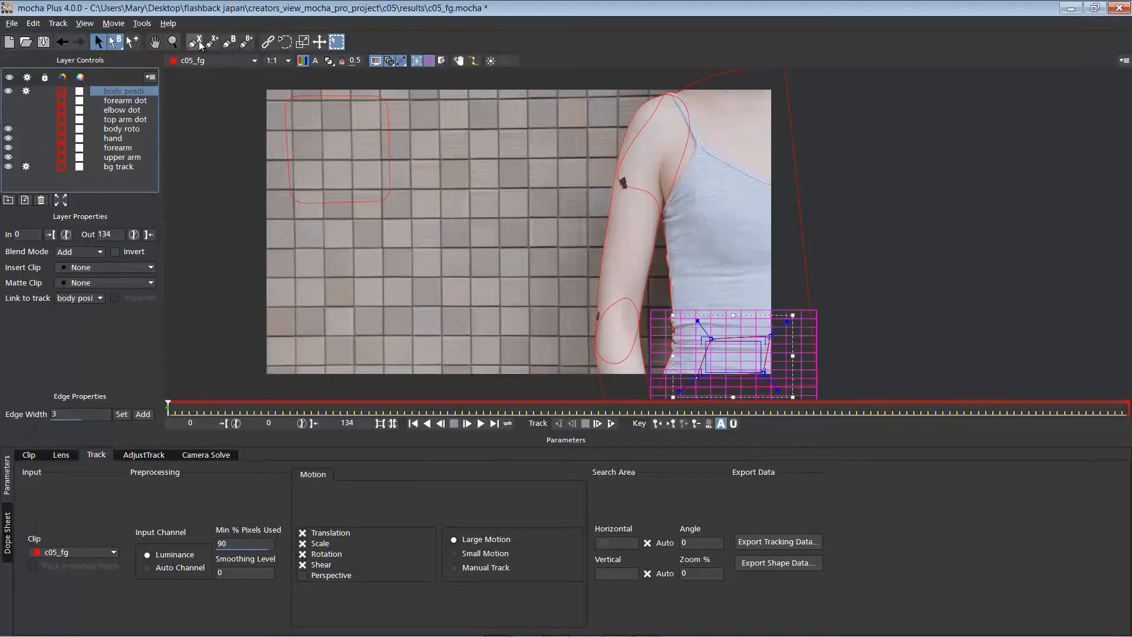
left_click(716, 135)
left_click(748, 131)
left_click(747, 160)
left_click(707, 174)
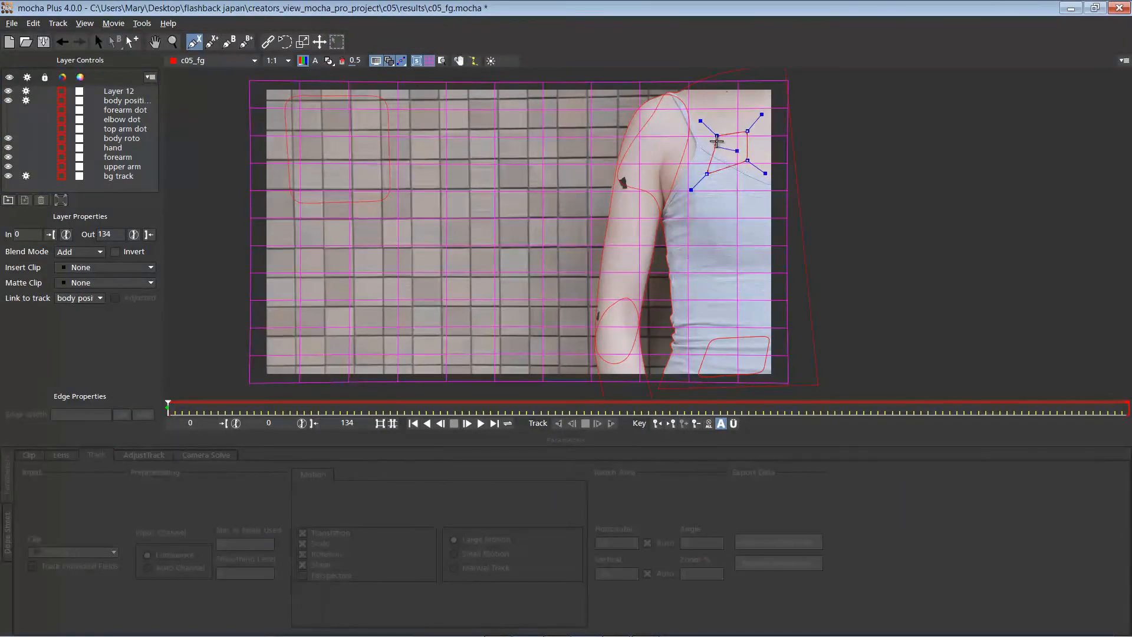
right_click(716, 140)
double_click(114, 92)
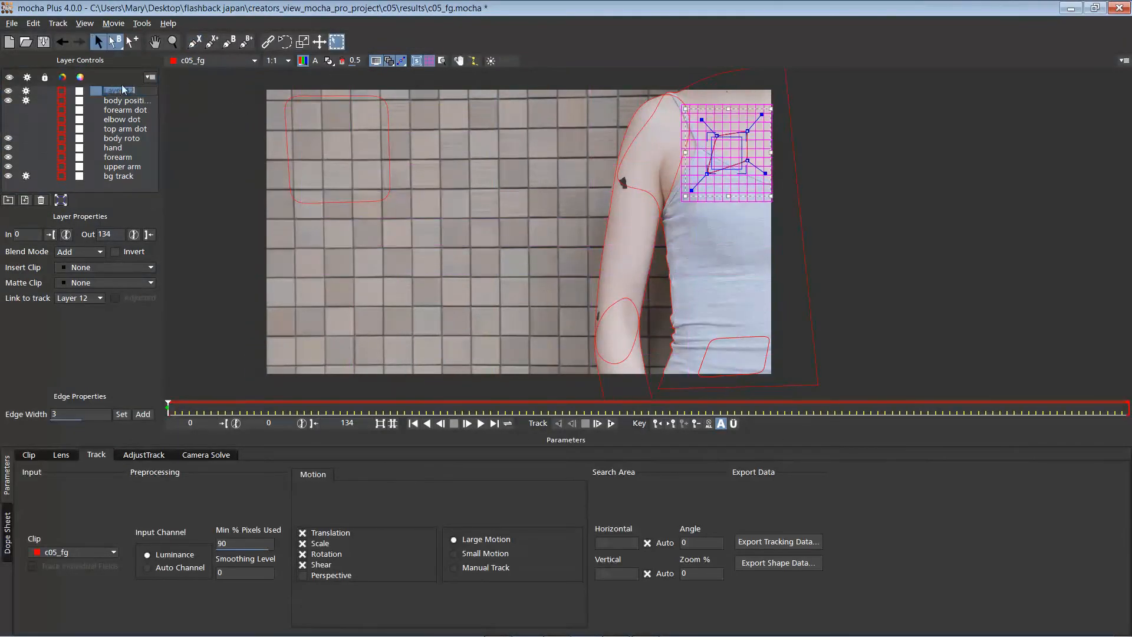
type("body position 2")
- Link both the body position 2 and body position 1 layers to the body roto track
left_click(101, 299)
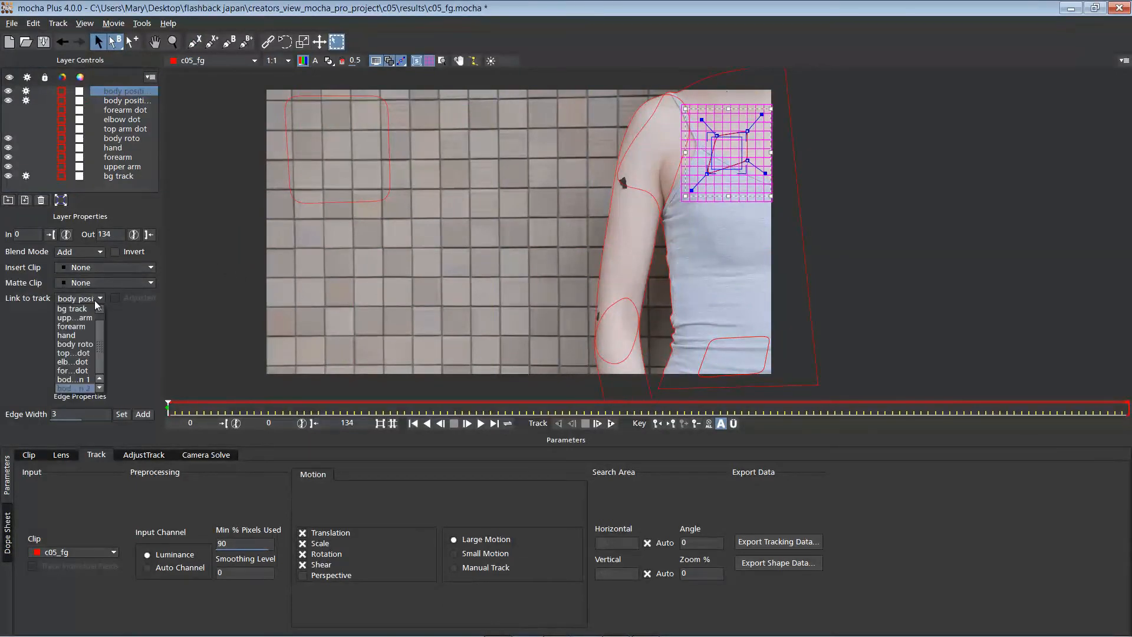
left_click(101, 350)
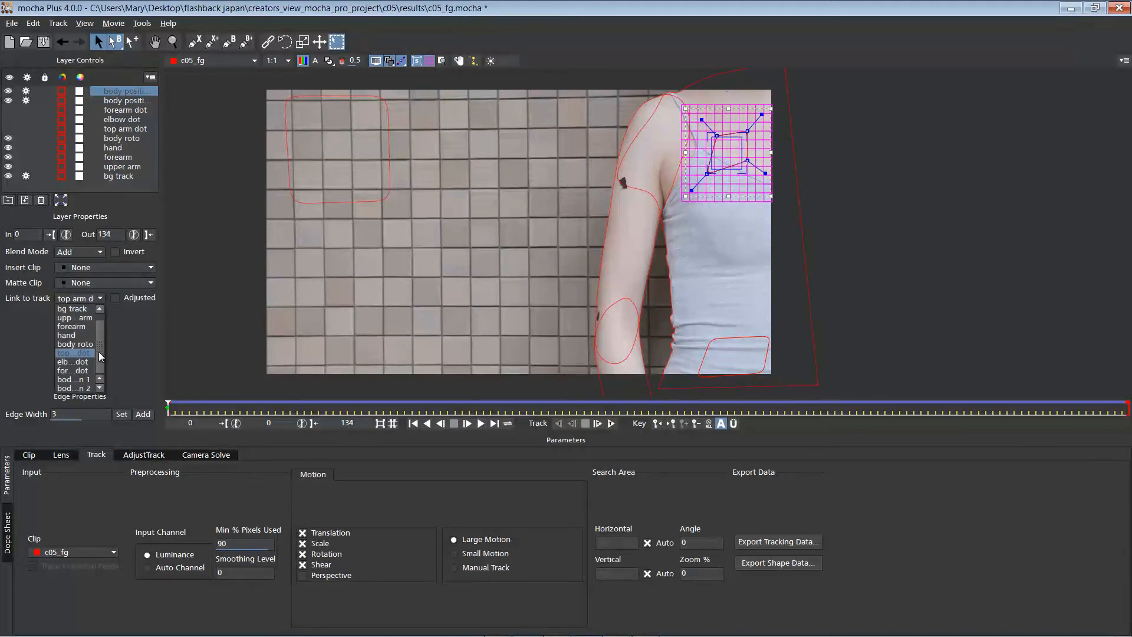
scroll(100, 360, "up", 1)
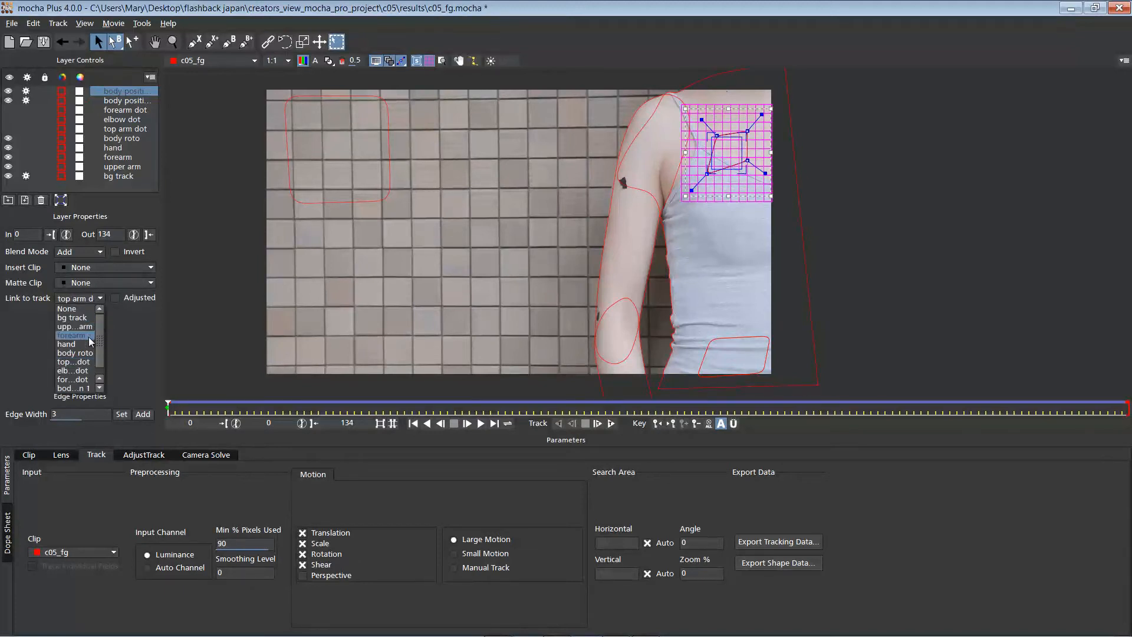
left_click(90, 353)
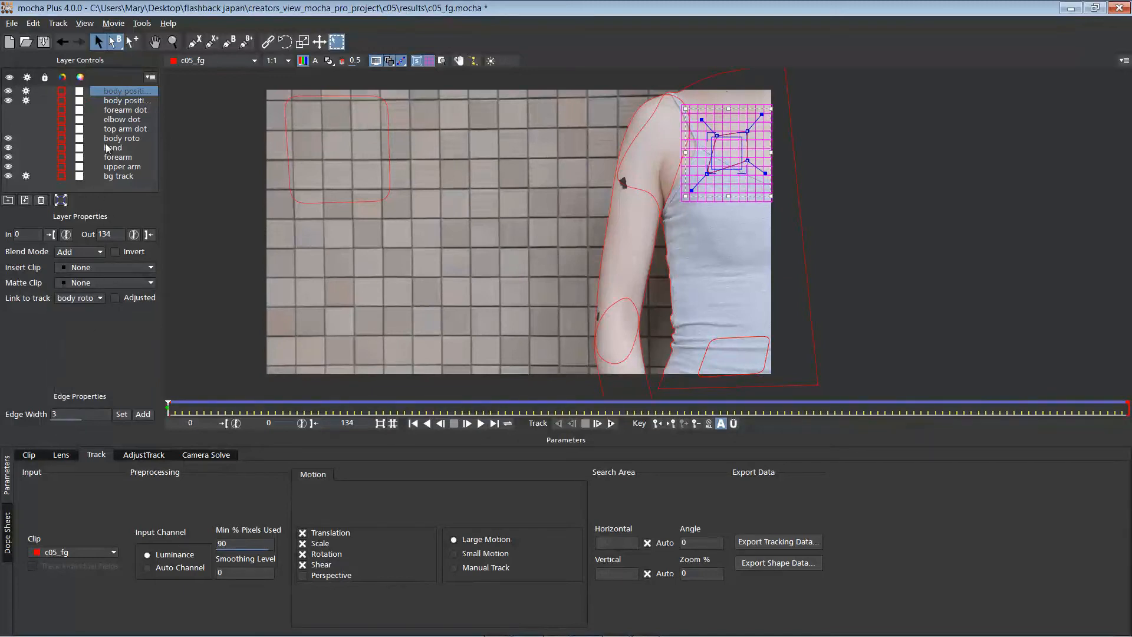
left_click(117, 102)
left_click(91, 300)
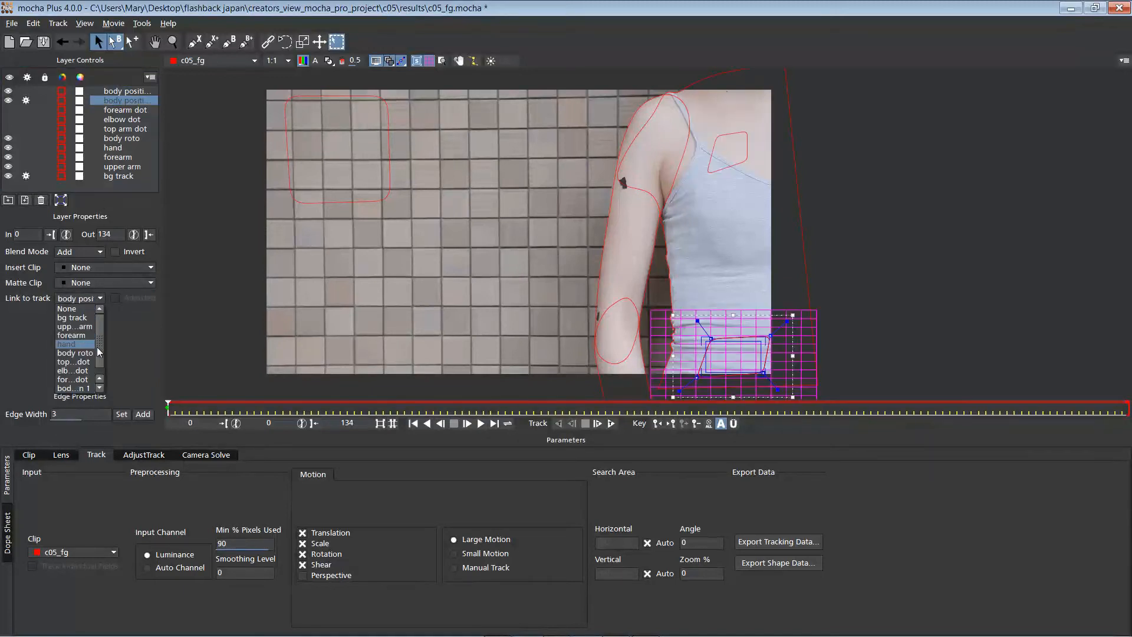
left_click(89, 353)
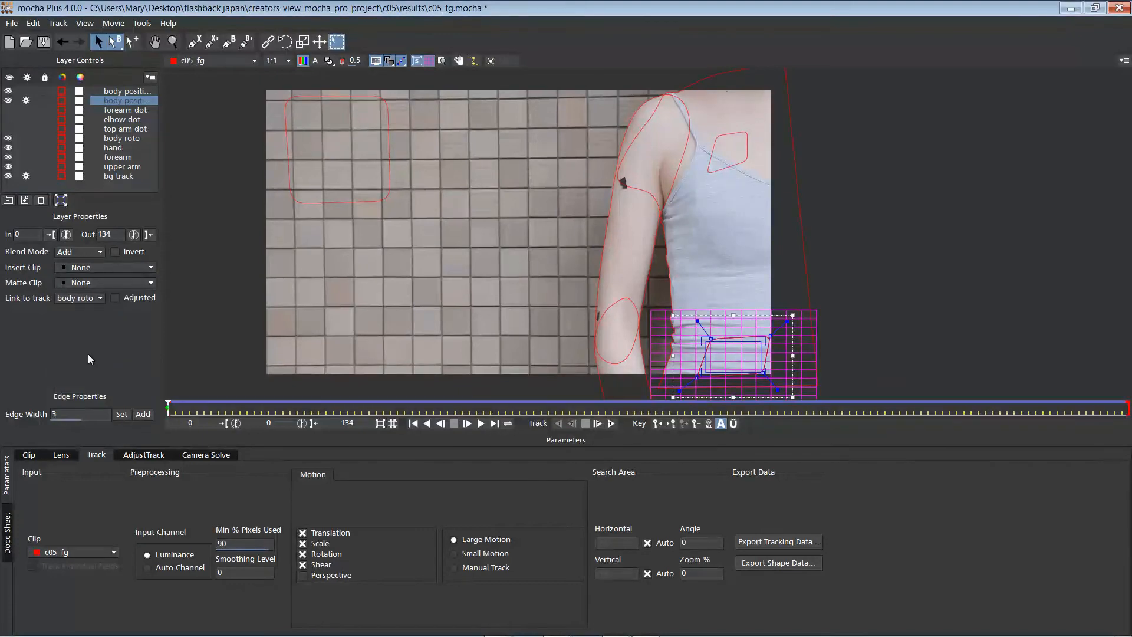
left_click_drag(168, 408, 257, 370)
- Copy the body position 2 layer's tracking data to the clipboard as After Effects Transform Data
left_click(120, 92)
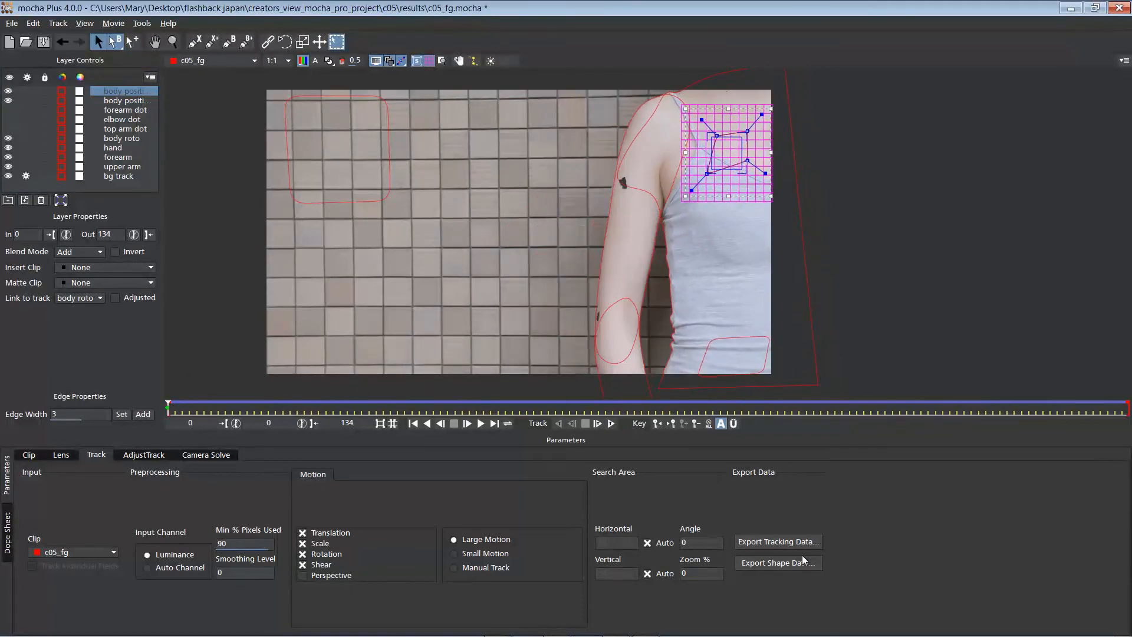
left_click(784, 543)
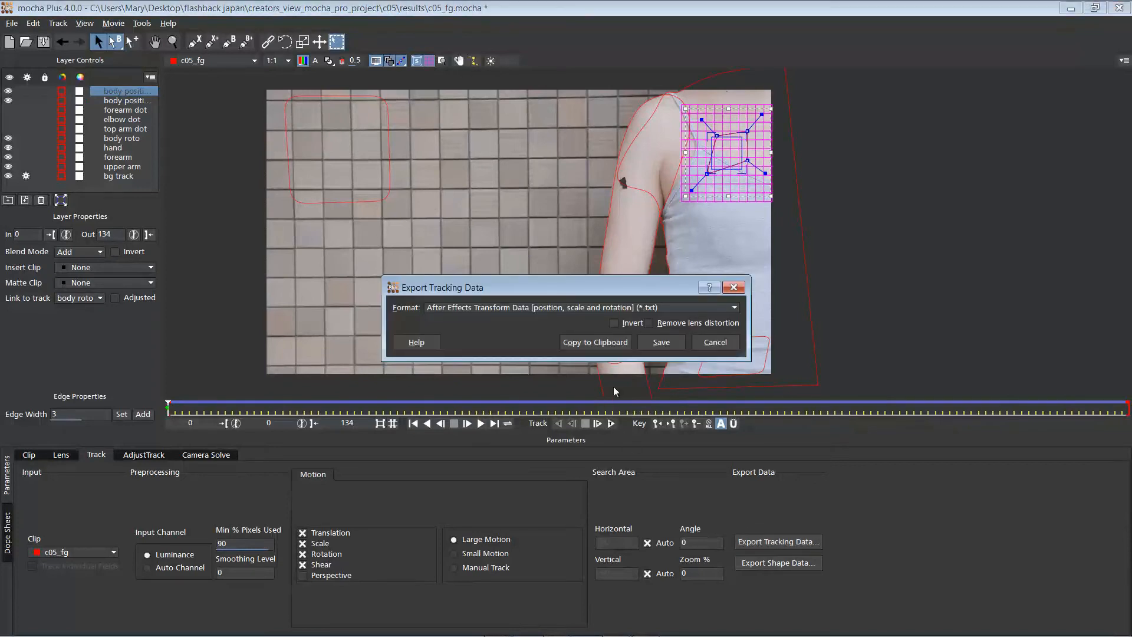
left_click(597, 342)
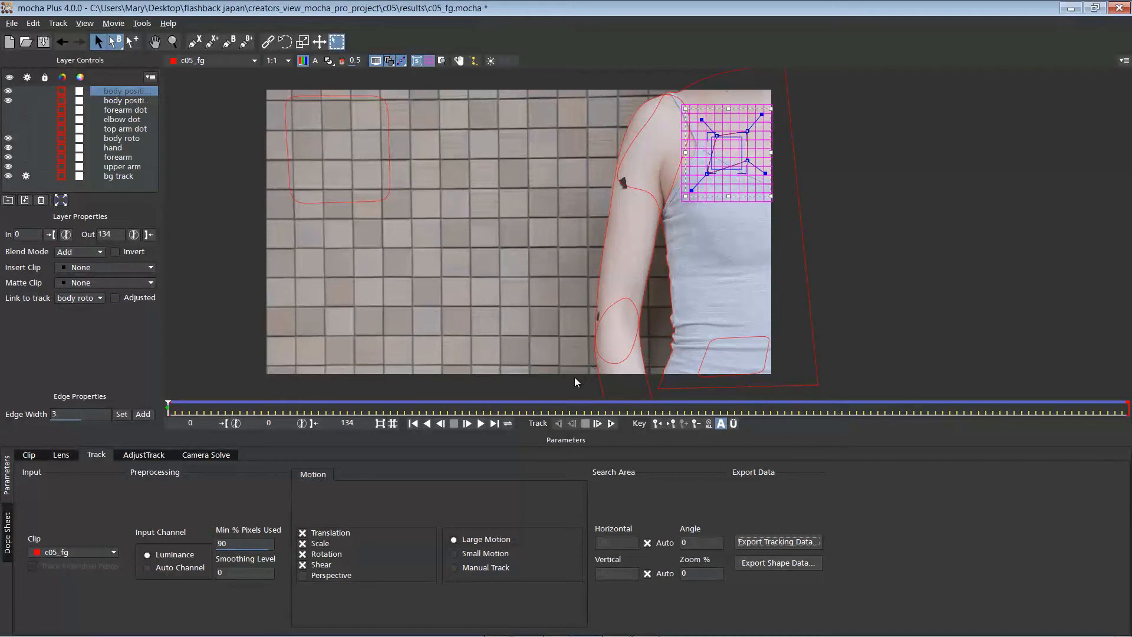
- Switch to After Effects and expand the Transform properties of the body position 2 null
key("alt+Tab")
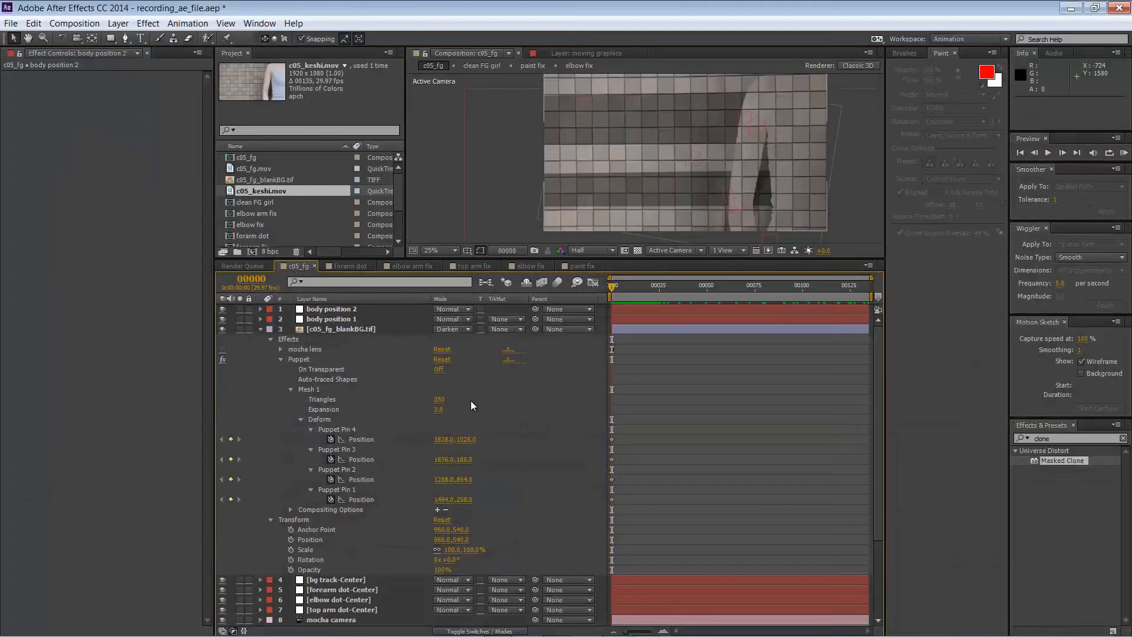
left_click(348, 310)
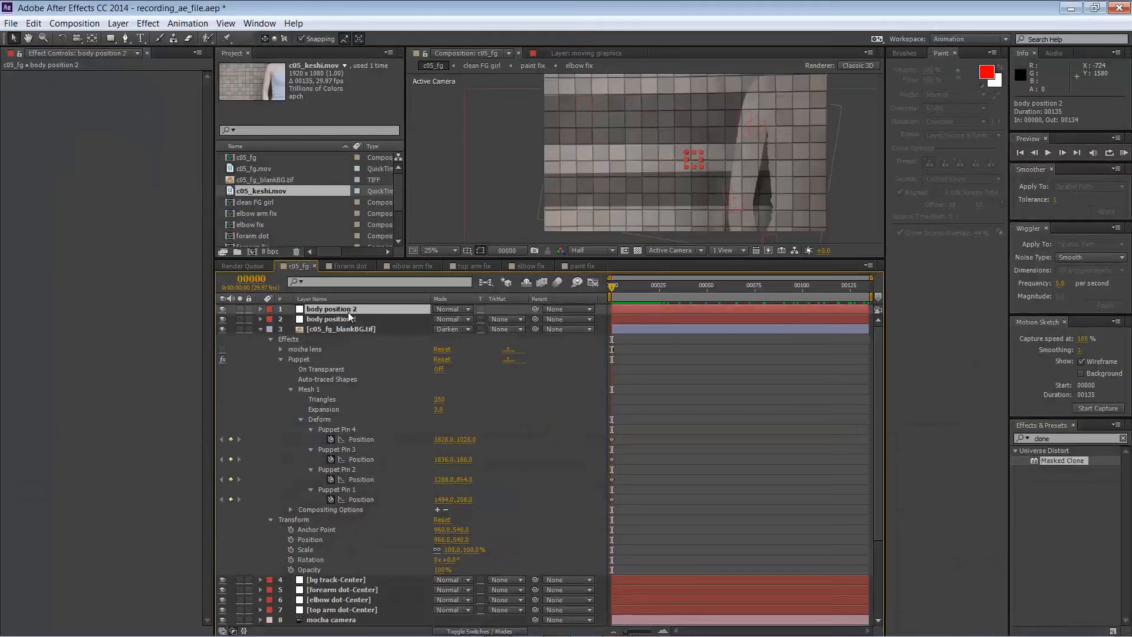
left_click(259, 309)
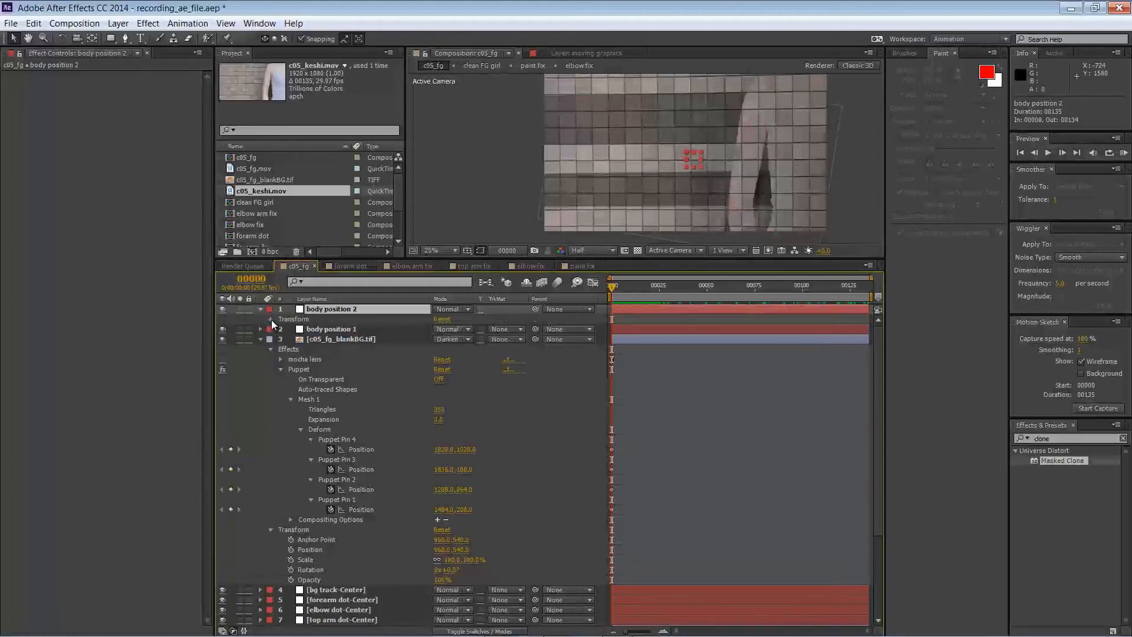
left_click(270, 320)
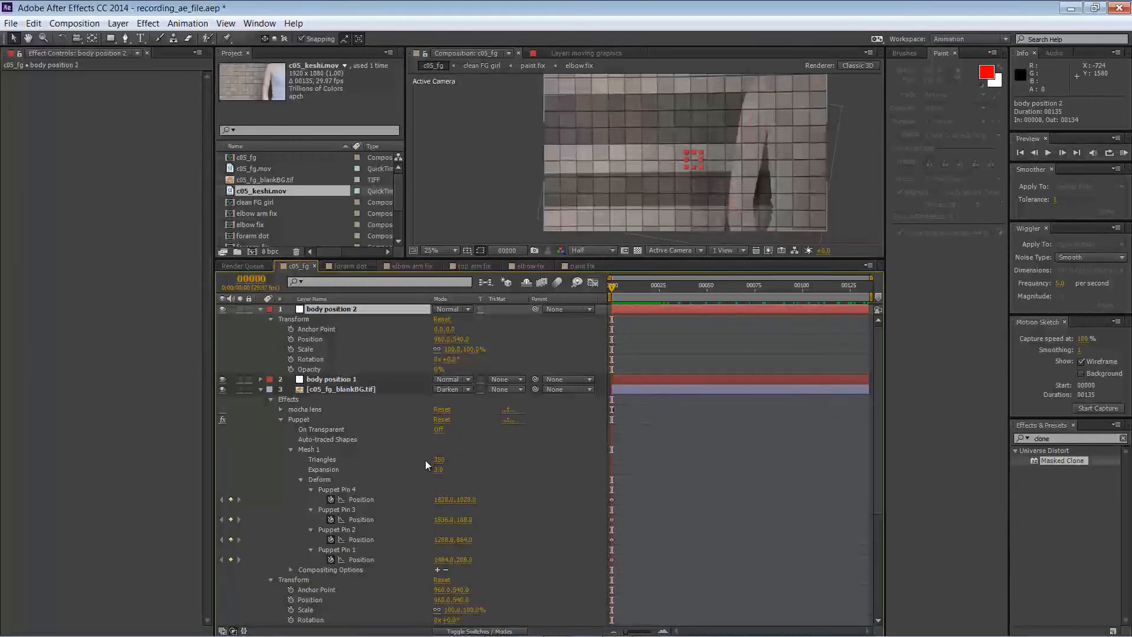
- Link Puppet Pin 3's position on the top c05_fg_blankBG.tif layer to the body position 2 null's position with an expression
left_click(362, 491)
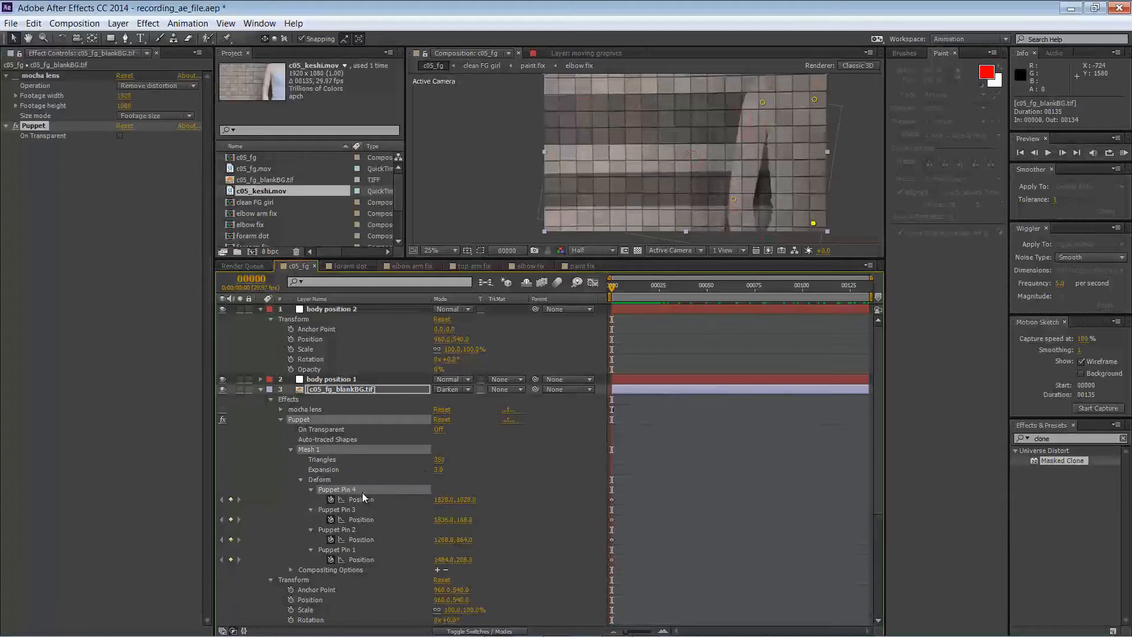
left_click(356, 530)
left_click(355, 550)
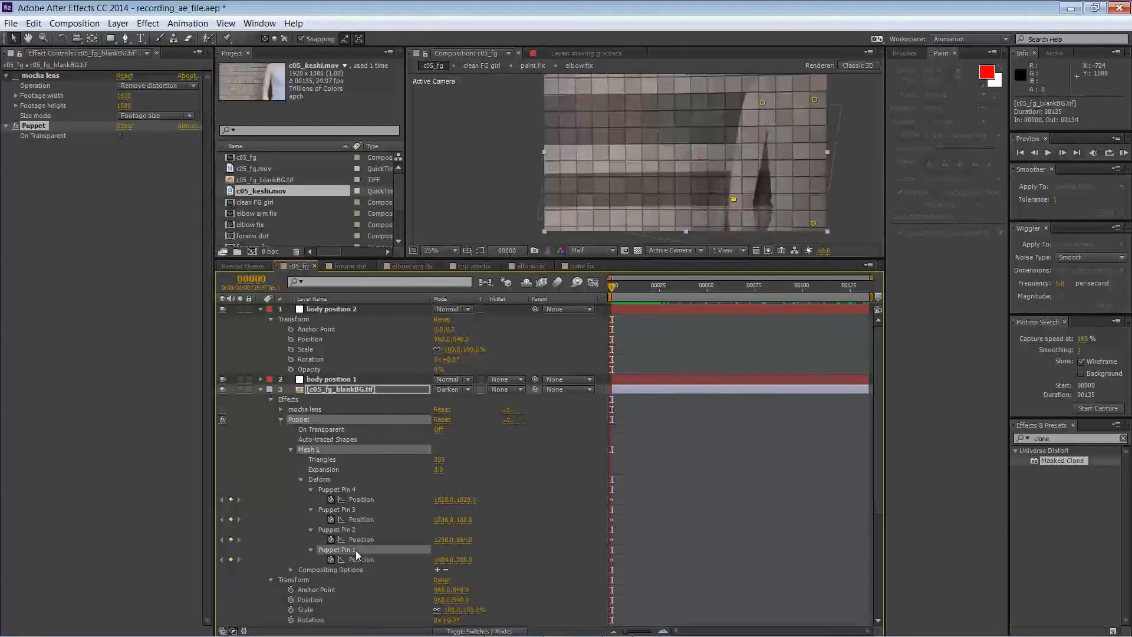
left_click(352, 497)
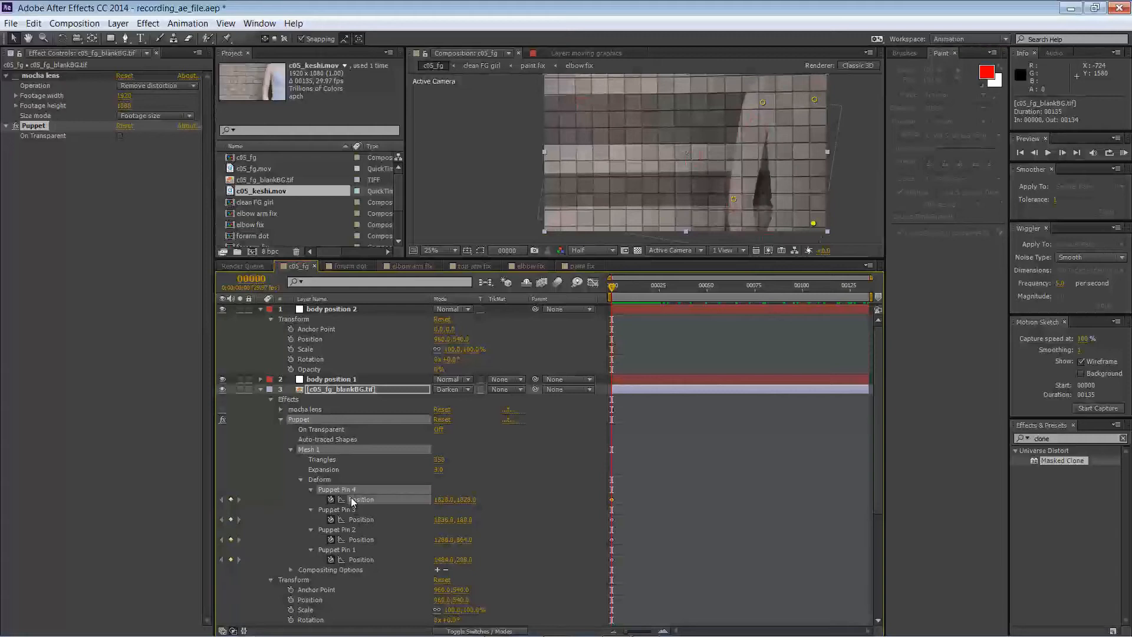
left_click(351, 512)
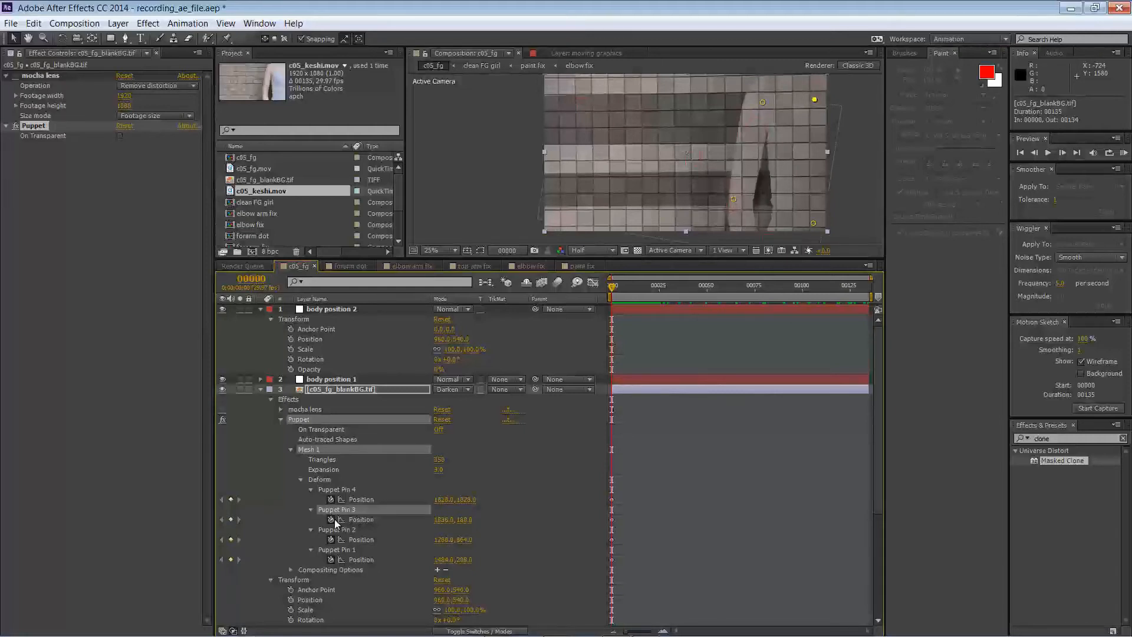
left_click(331, 520, "alt")
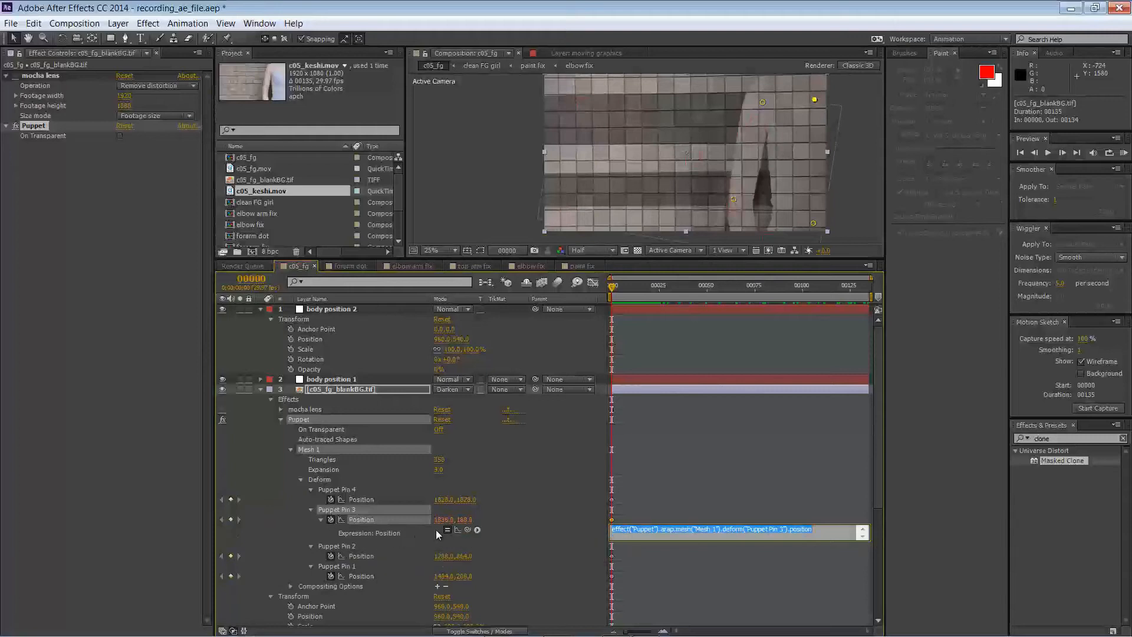
left_click_drag(466, 529, 334, 339)
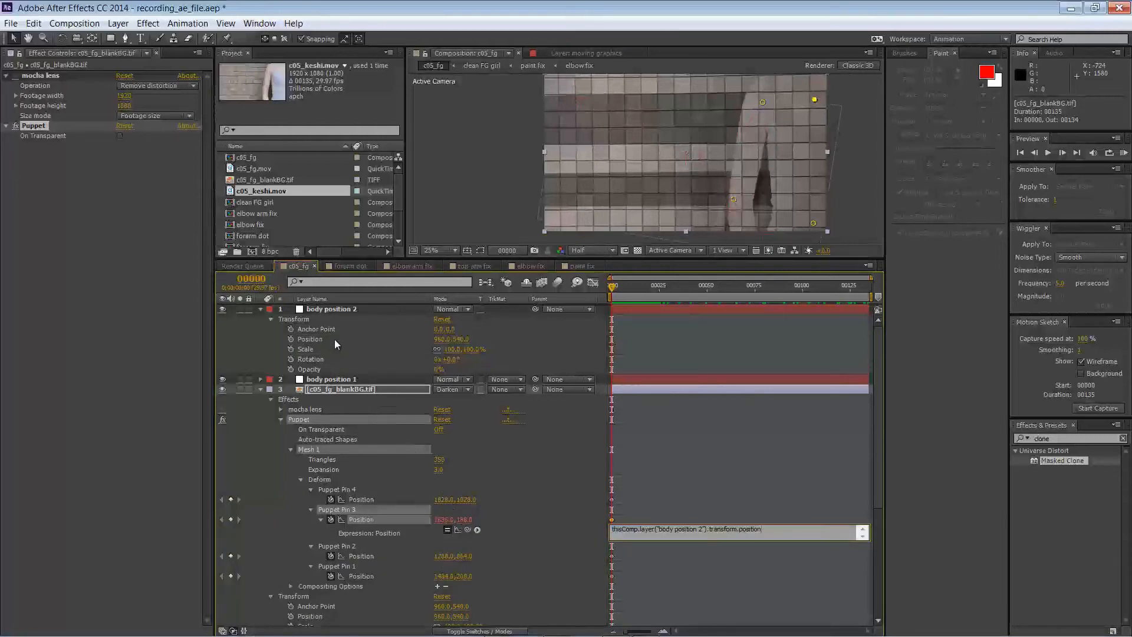
left_click(529, 479)
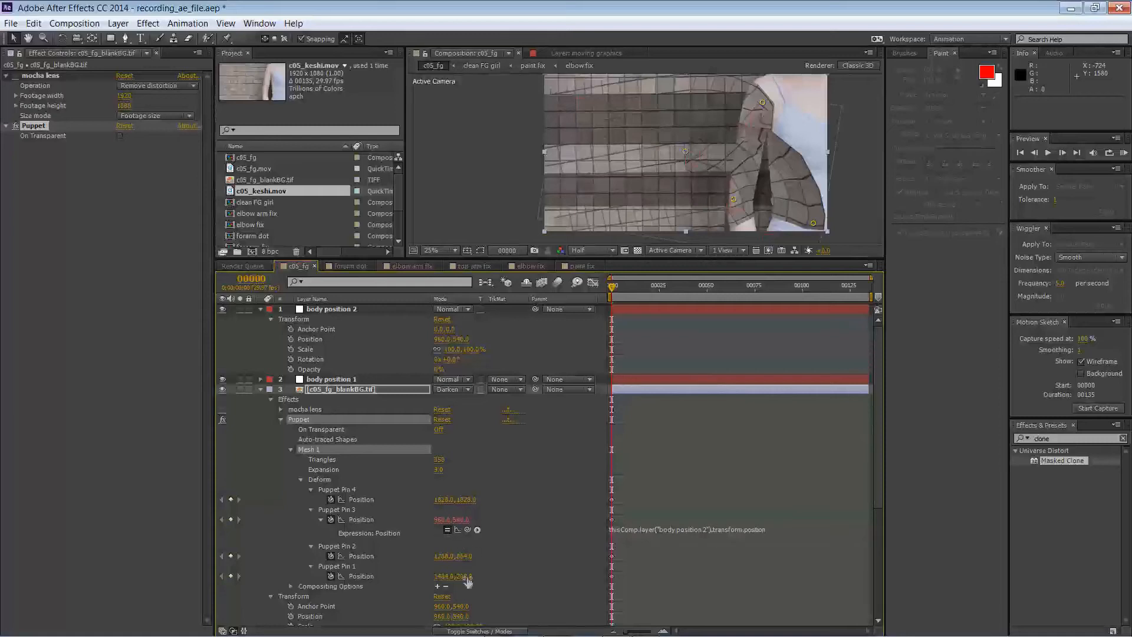
- Switch to mocha and copy the body position 1 layer's tracking data to the clipboard as After Effects Transform Data
key("alt+Tab")
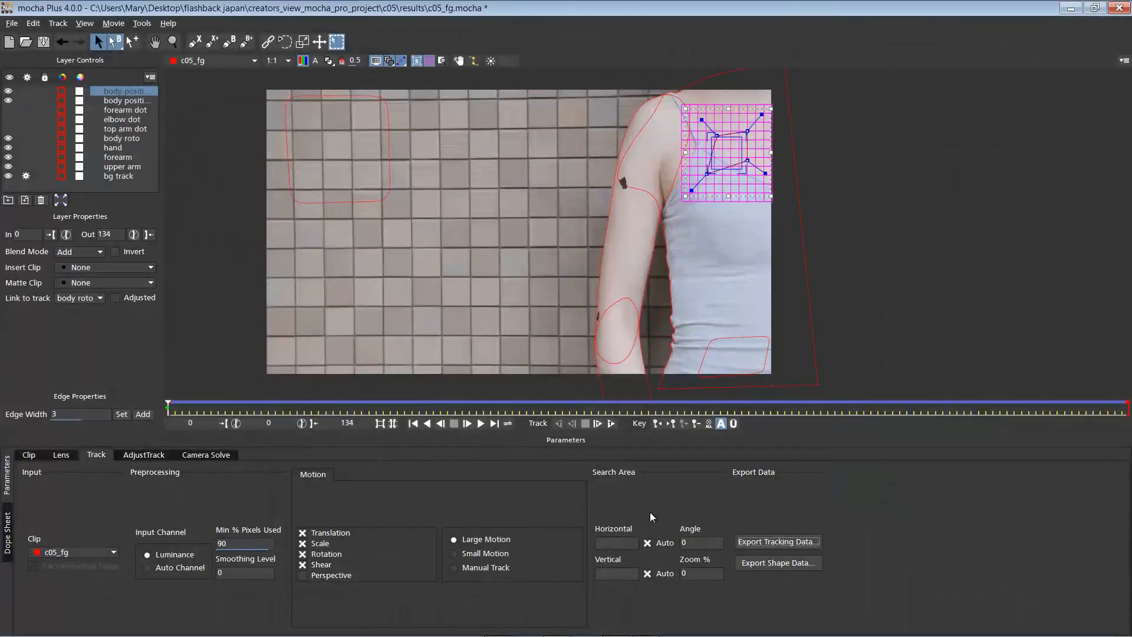
left_click(704, 377)
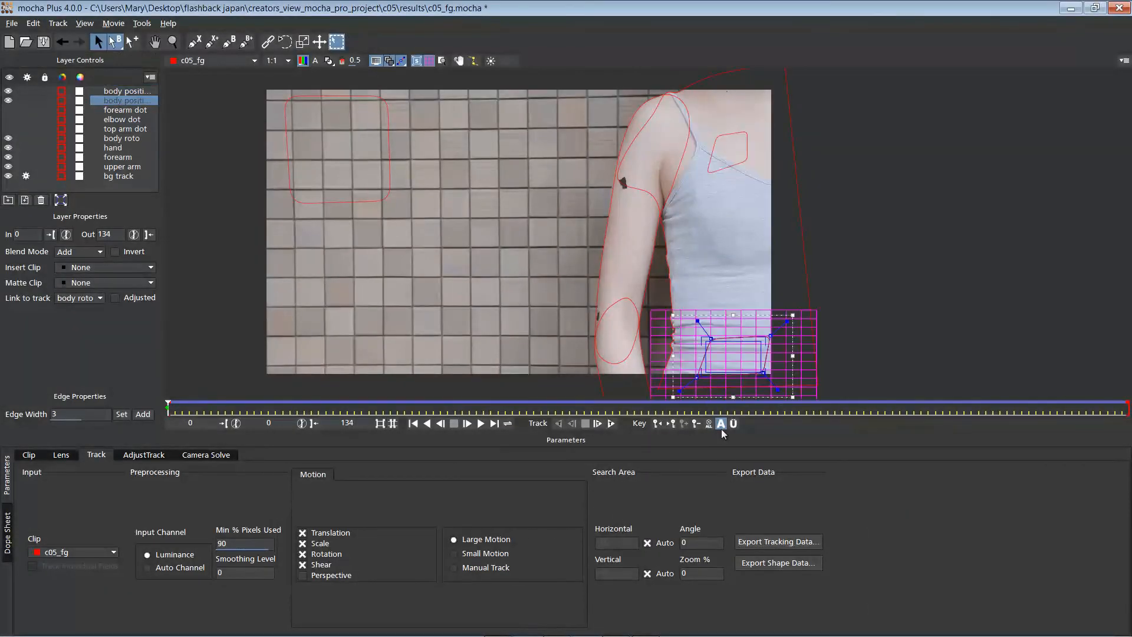
left_click(763, 544)
left_click(611, 344)
left_click(748, 543)
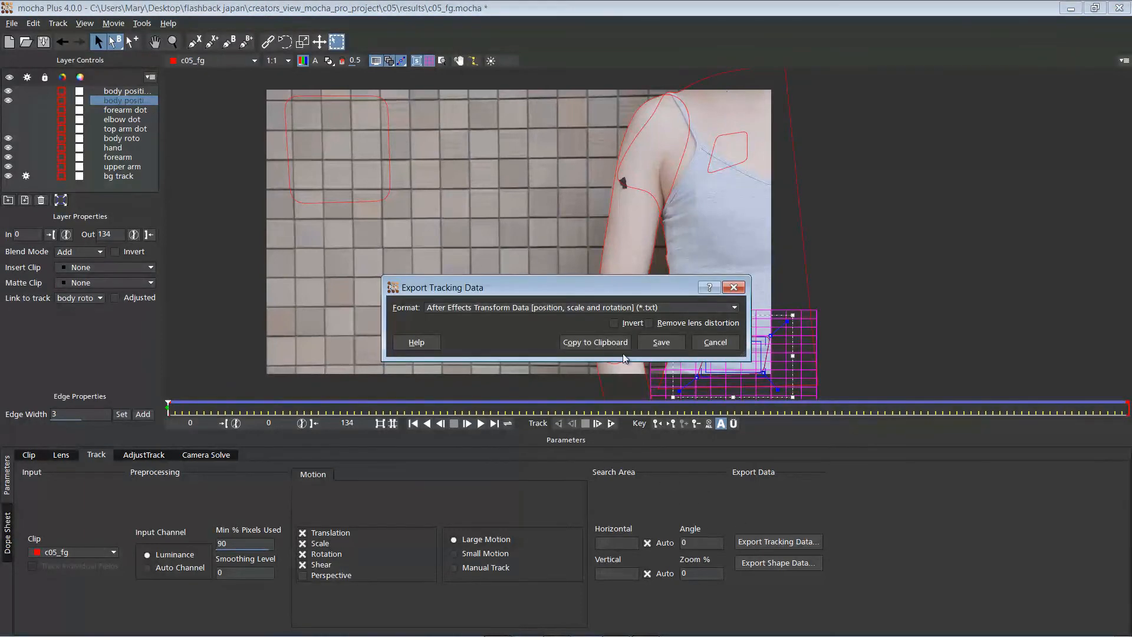
left_click(578, 342)
- Switch to After Effects and paste the copied tracking keyframes onto the body position 1 null
key("alt+Tab")
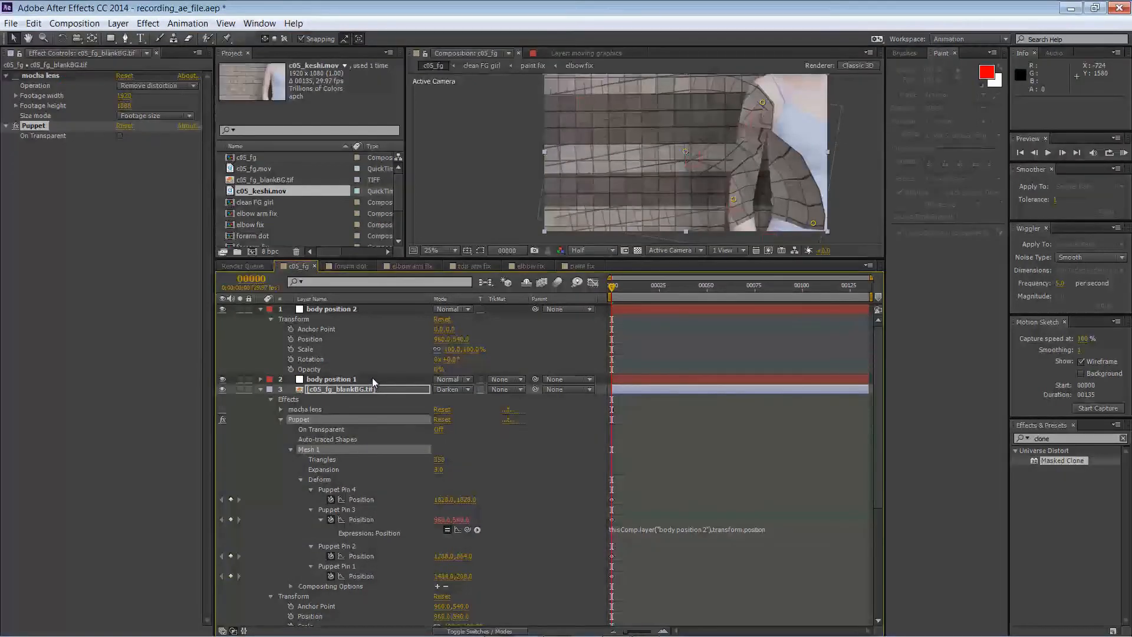
left_click(373, 380)
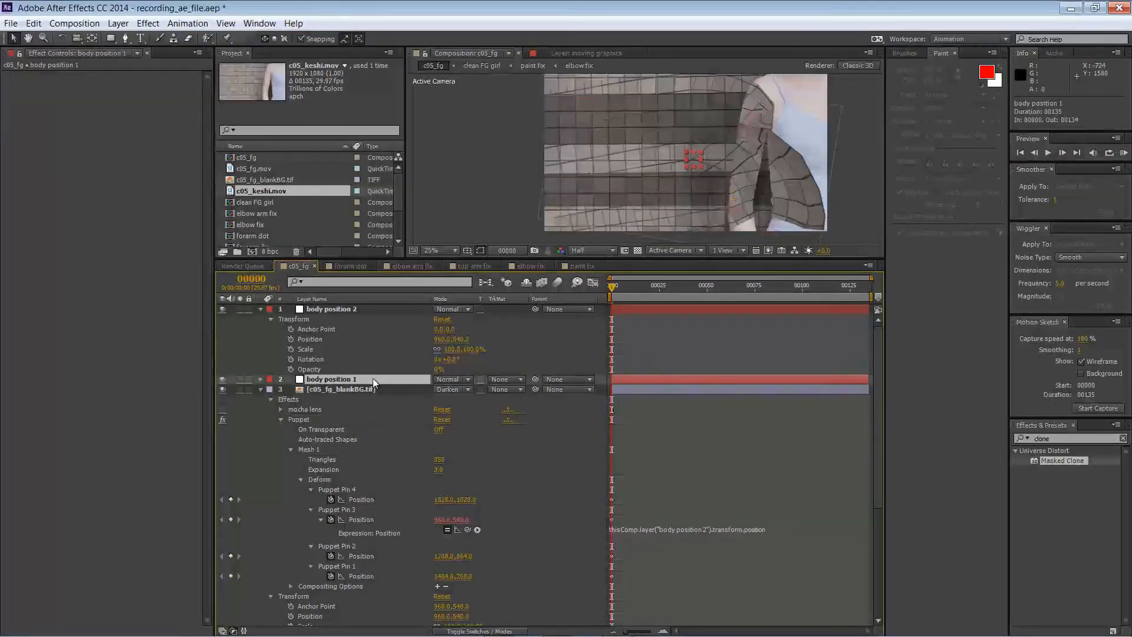
key("ctrl+v")
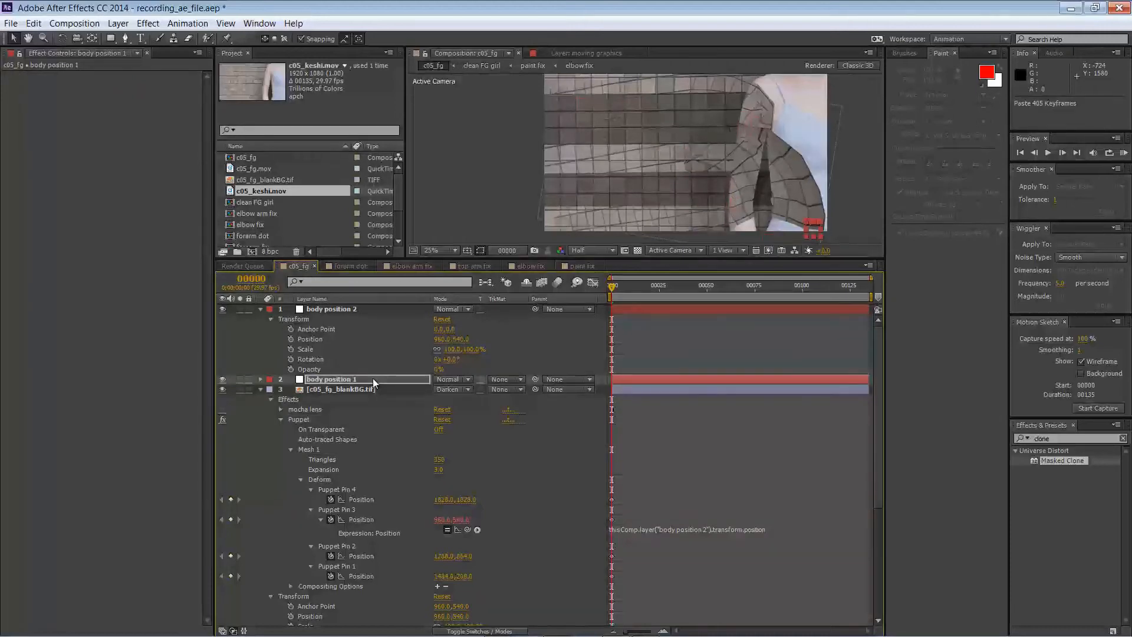
left_click(269, 379)
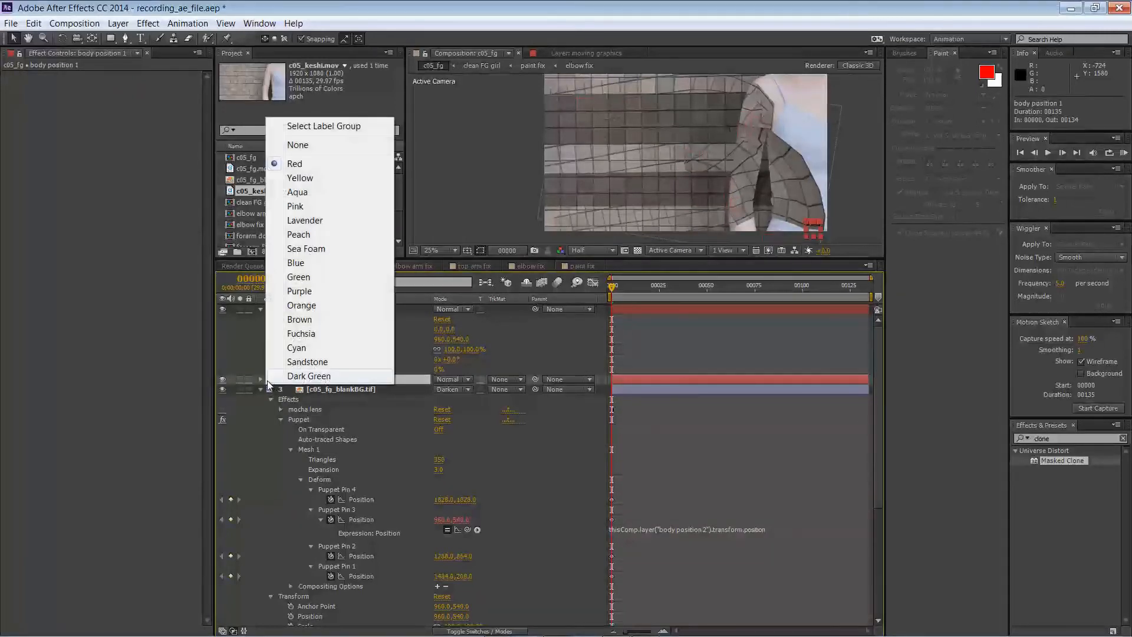
- Switch to mocha and copy the body position 2 layer's tracking data to the clipboard as After Effects Transform Data
left_click(261, 381)
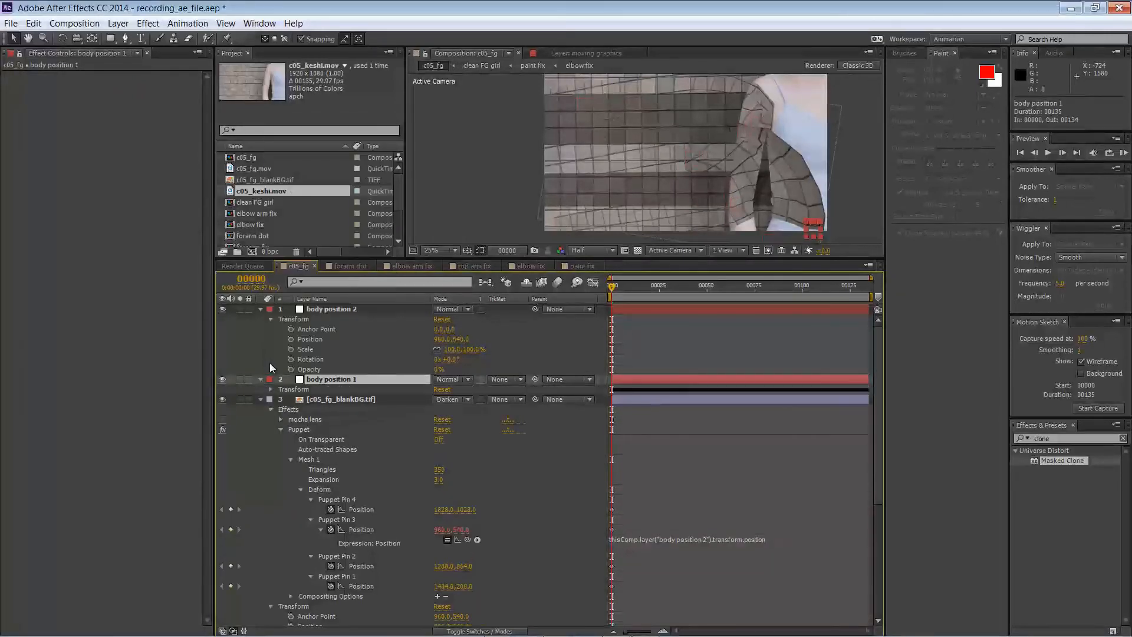
left_click(295, 320)
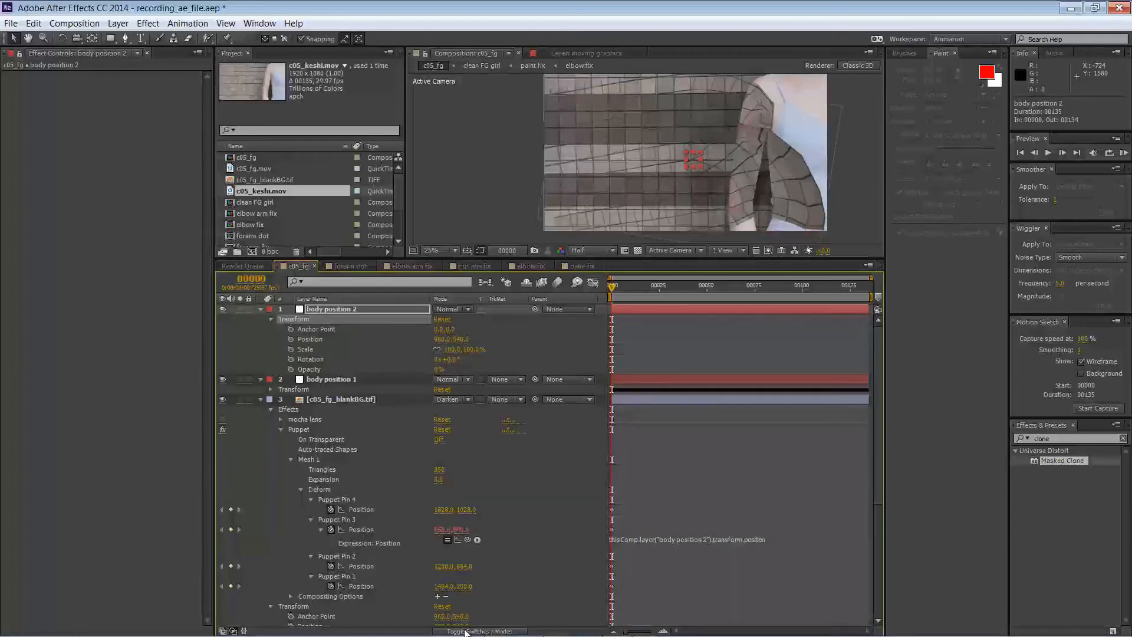
key("alt+Tab")
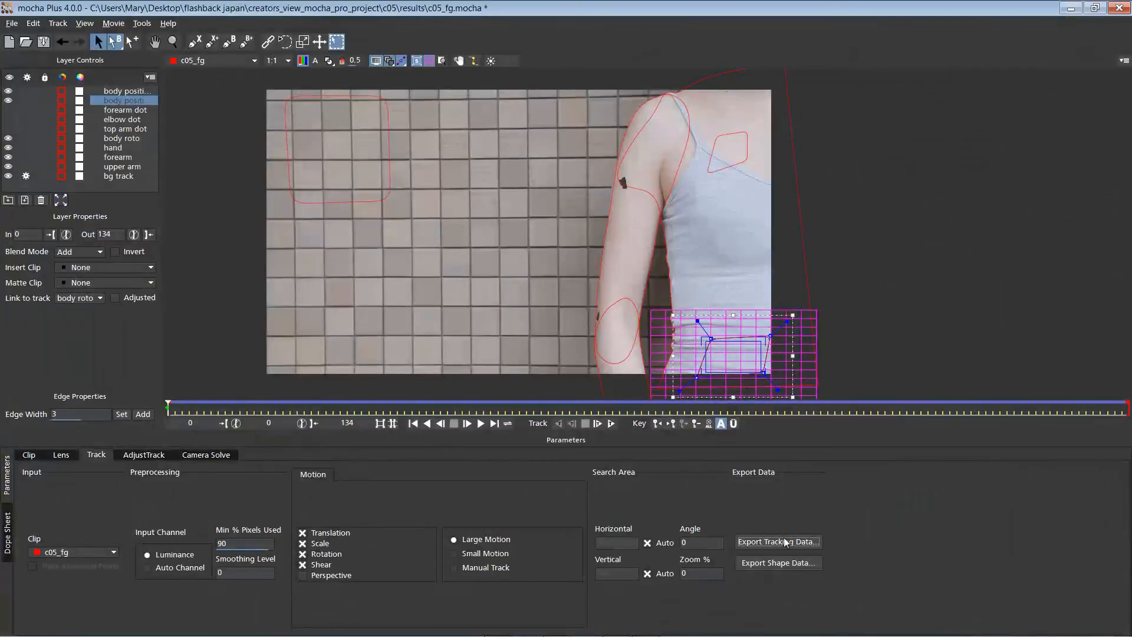
left_click(778, 542)
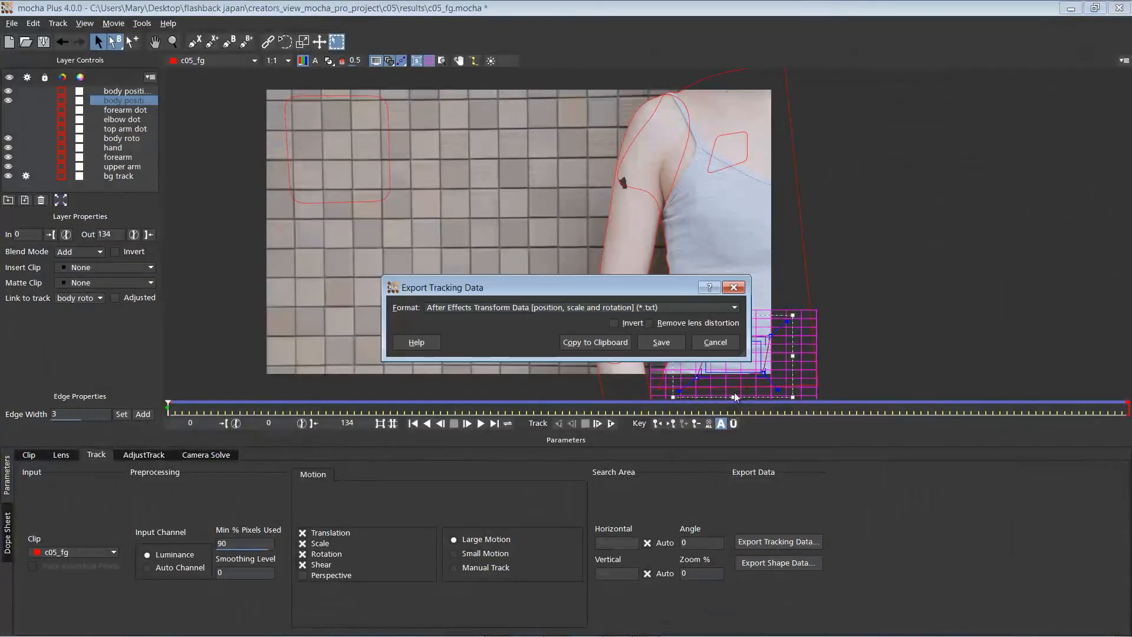
left_click(716, 342)
left_click(122, 91)
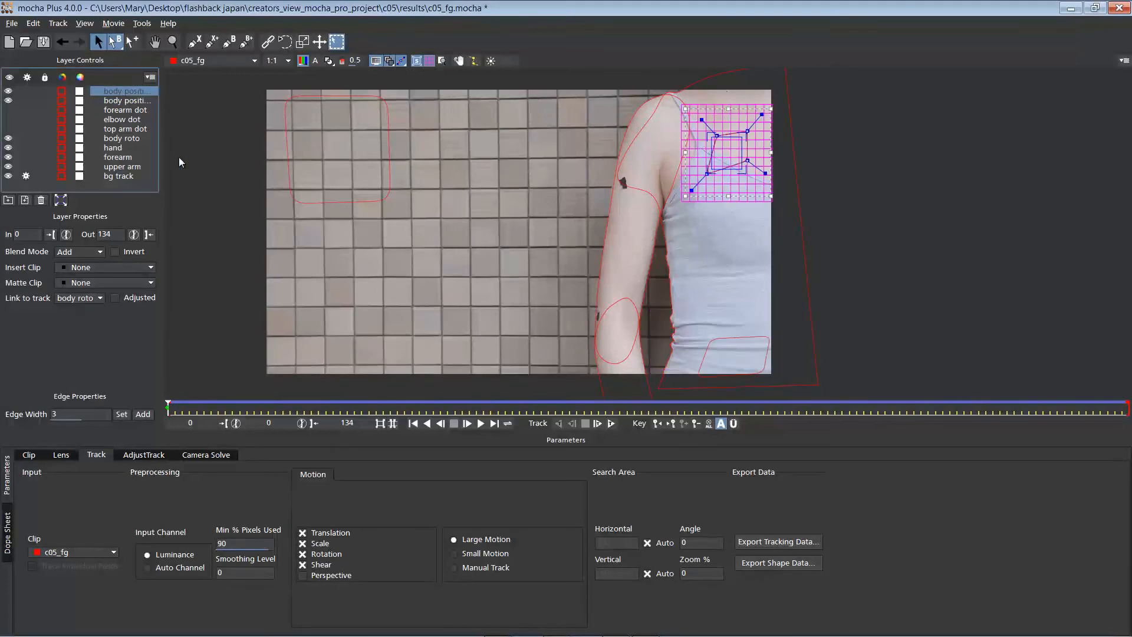
left_click(765, 548)
left_click(598, 342)
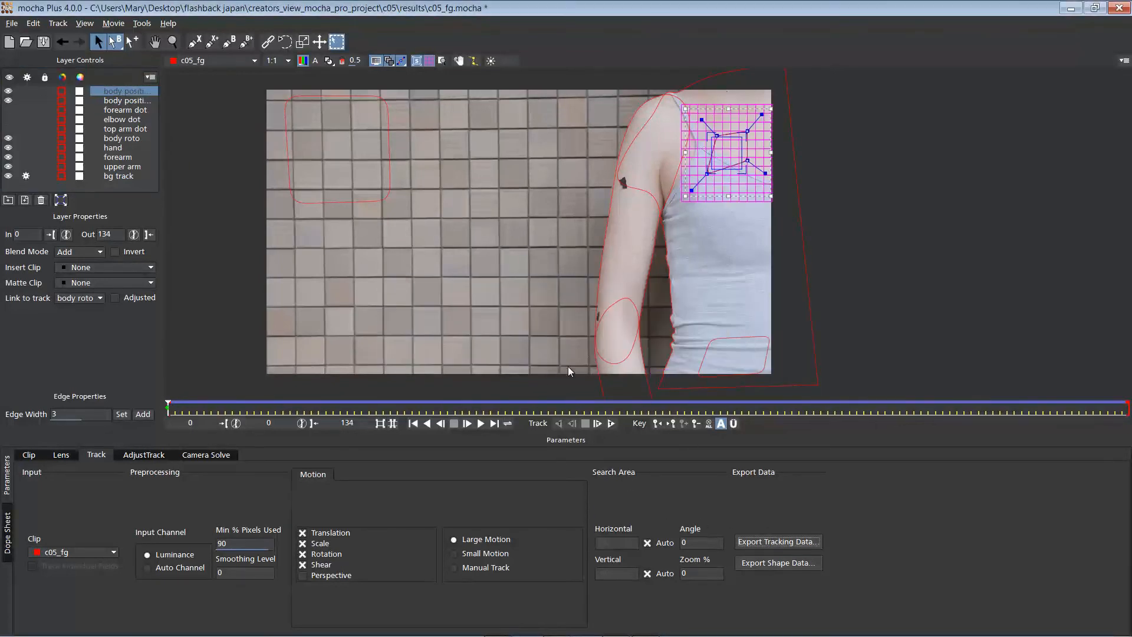
- Switch to After Effects and paste the copied tracking keyframes onto the body position 2 null
key("alt+Tab")
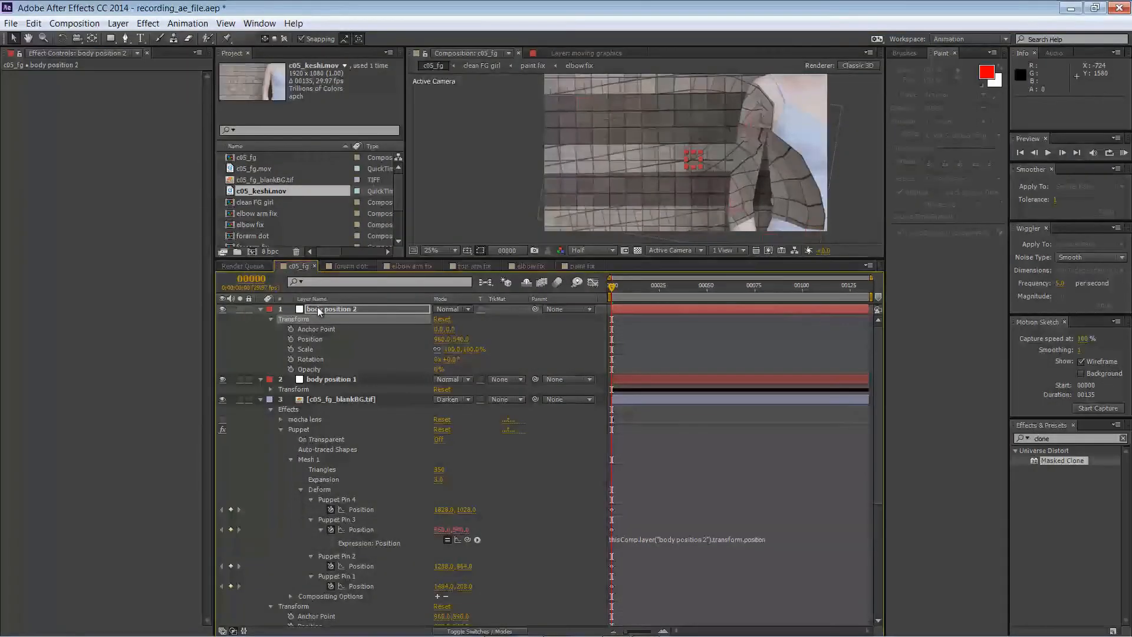
left_click(318, 308)
left_click(34, 23)
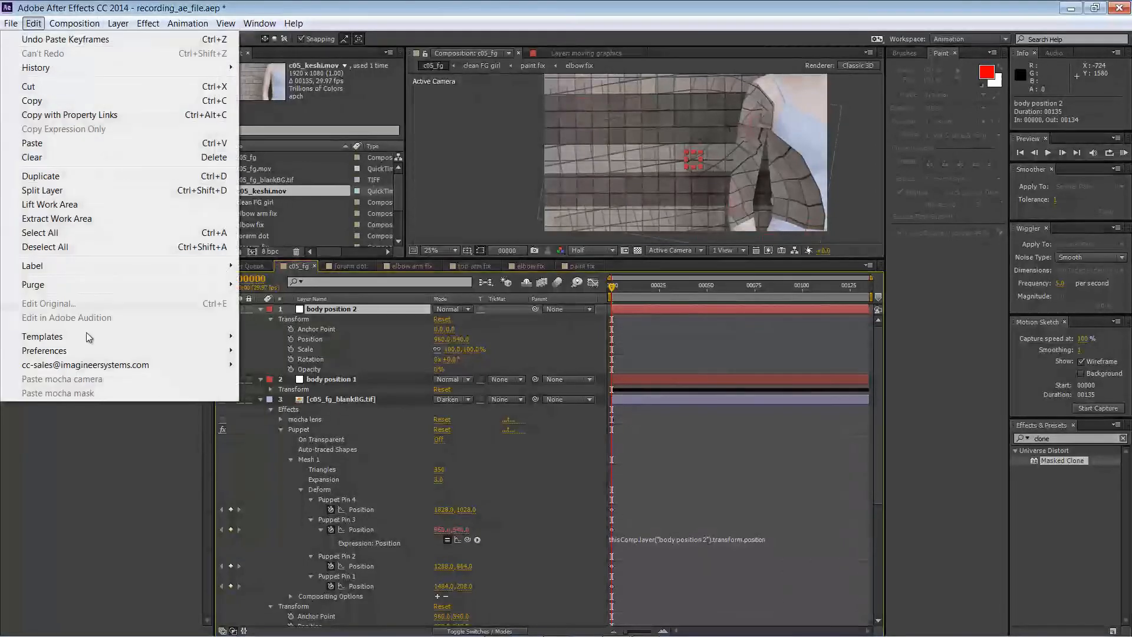
left_click(55, 144)
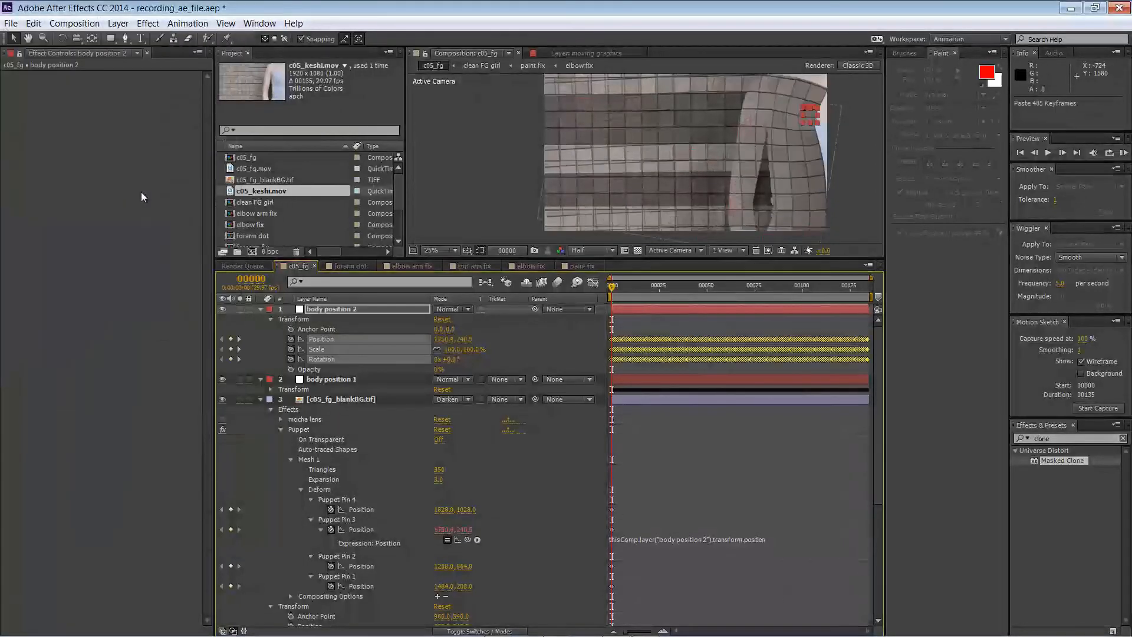
- Preview the motion, try shifting the body position 2 null's anchor point, and undo that change
left_click_drag(617, 287, 833, 287)
key("Home")
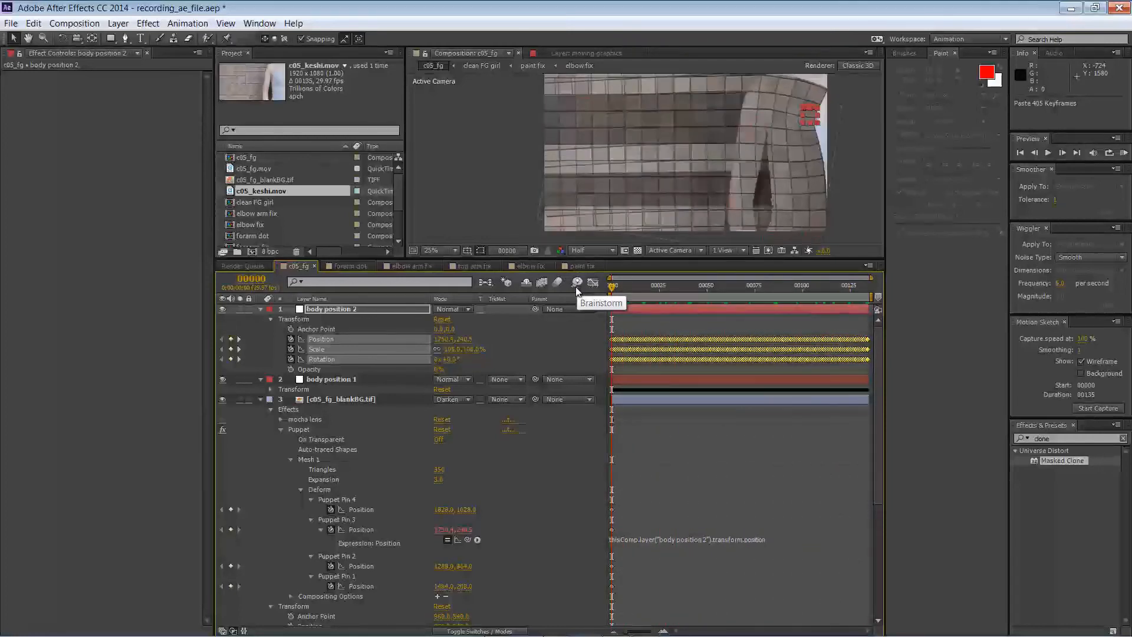
left_click_drag(441, 329, 415, 329)
key("ctrl+z")
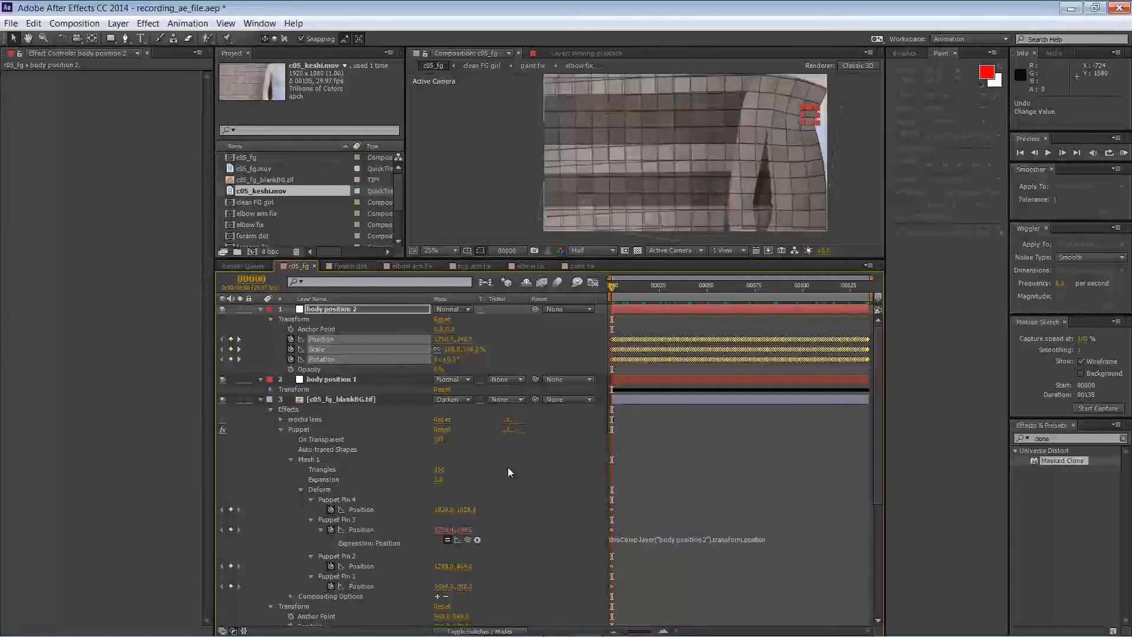
- Link Puppet Pin 4's position on the top c05_fg_blankBG.tif layer to the body position 1 null's position with an expression
left_click(398, 501)
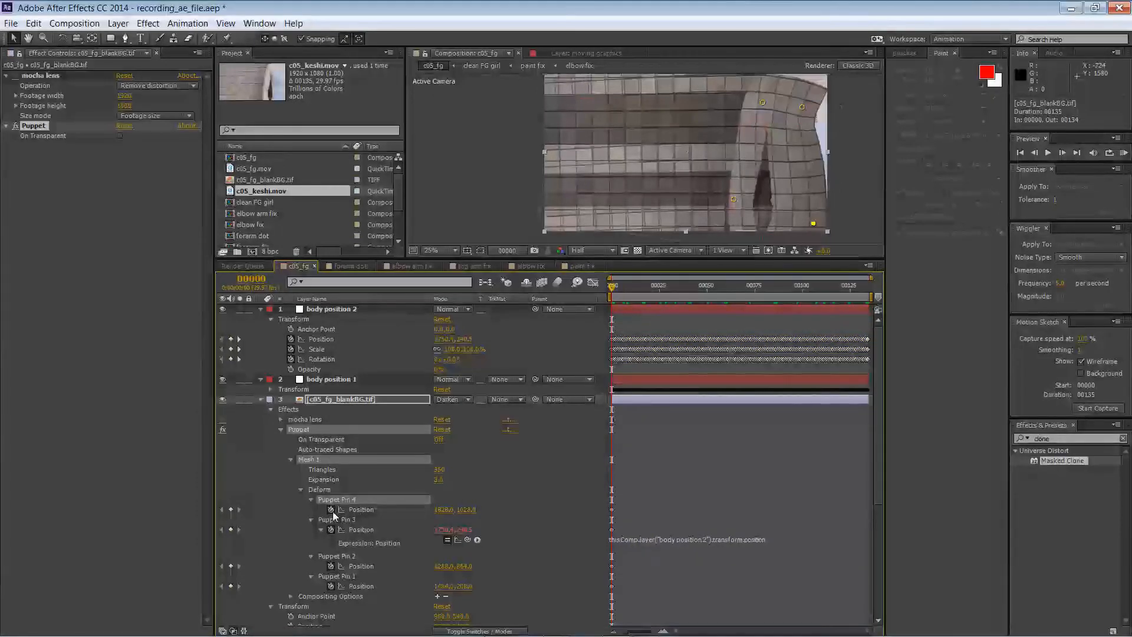
left_click(332, 510, "alt")
left_click_drag(466, 519, 330, 409)
left_click(611, 358)
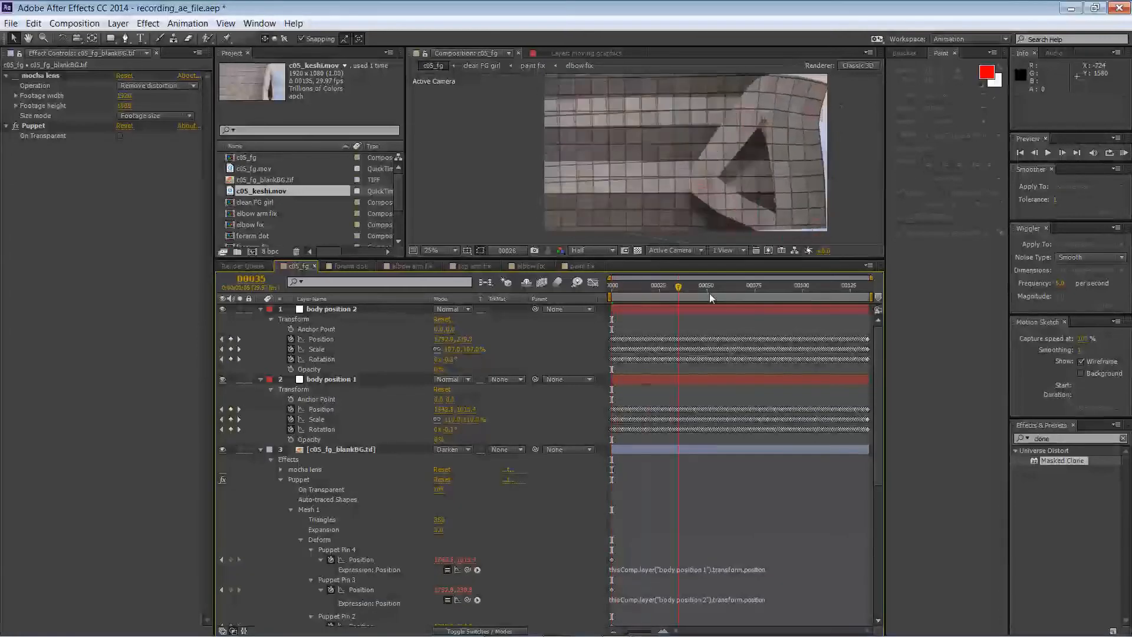
- Collapse the body position nulls and link Puppet Pin 2's position to the elbow dot-Center null's position with an expression
left_click(261, 309)
left_click(260, 319)
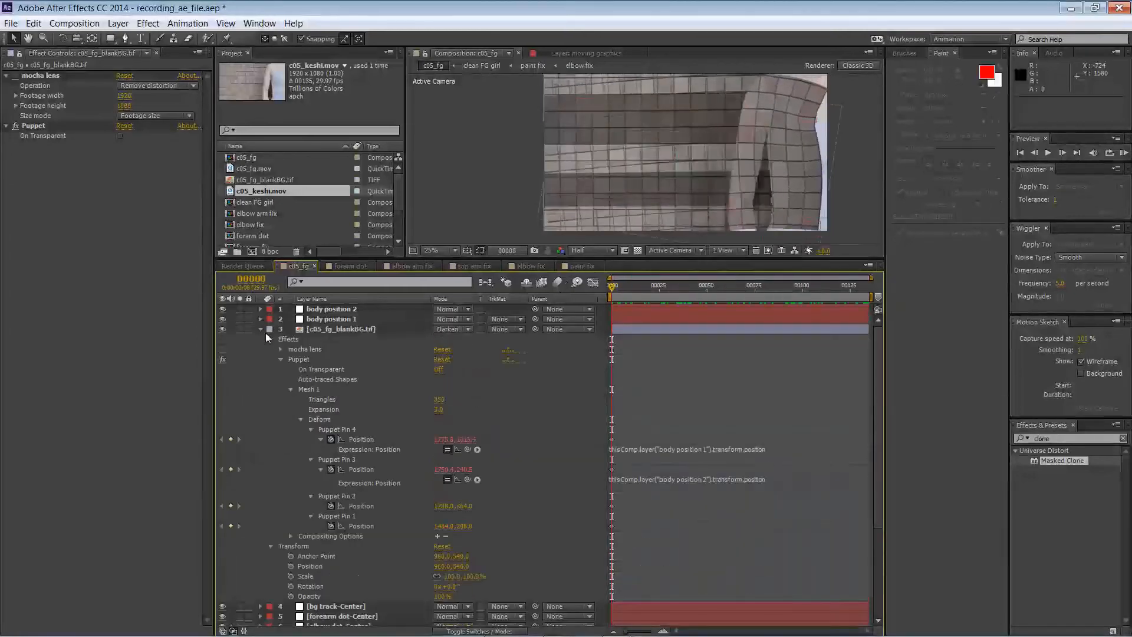
left_click_drag(877, 443, 863, 467)
left_click(362, 476)
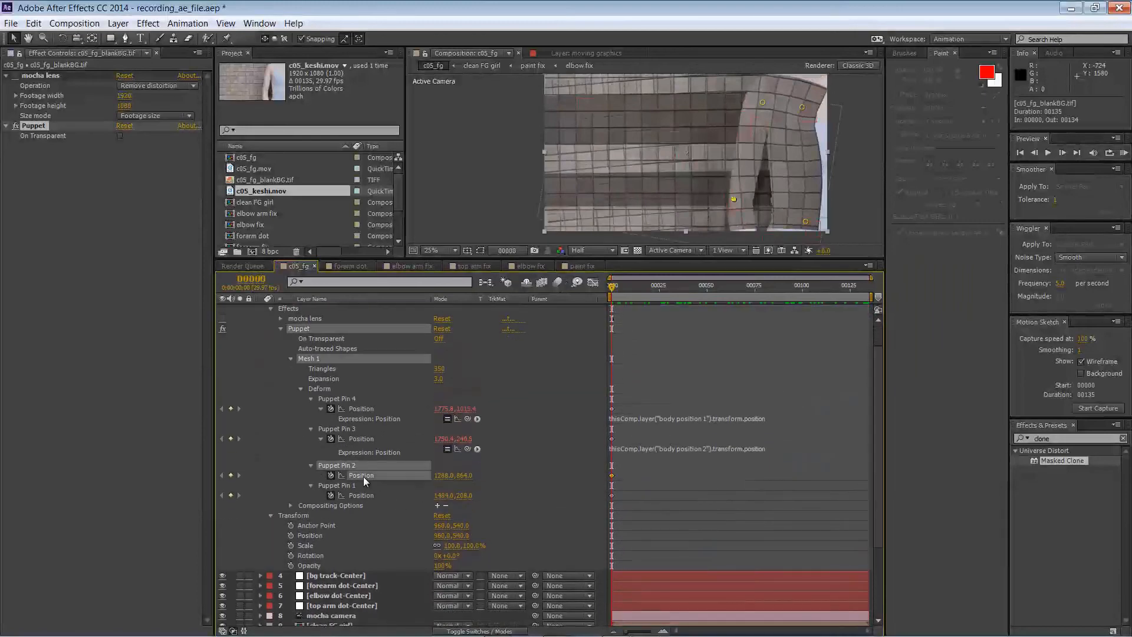
left_click(261, 597)
left_click(331, 400, "alt")
left_click_drag(467, 410, 321, 560)
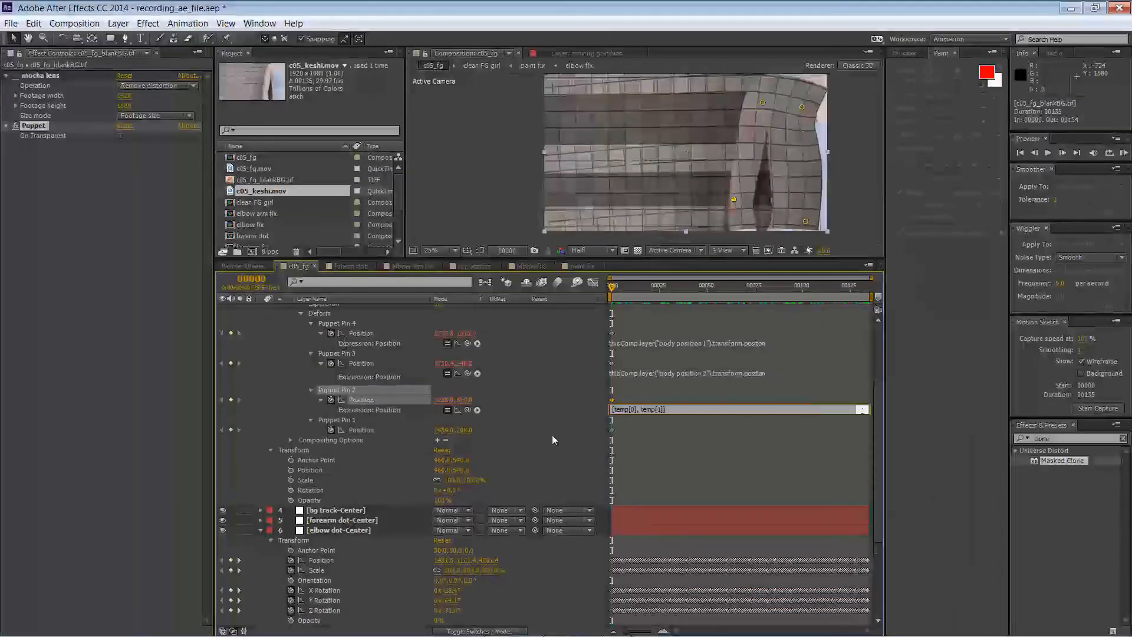
left_click_drag(822, 286, 612, 285)
- Link Puppet Pin 1's position to the top arm dot-Center null's position with an expression
left_click(372, 428)
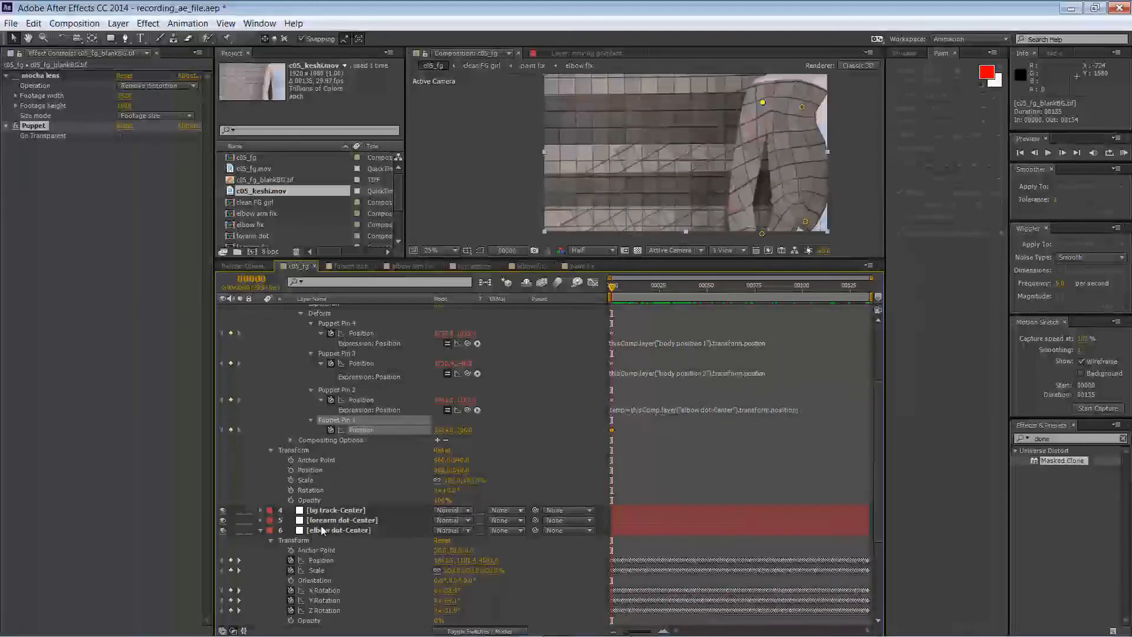
left_click(261, 530)
left_click(261, 541)
left_click(331, 420, "alt")
left_click_drag(468, 429, 320, 570)
left_click_drag(631, 286, 593, 281)
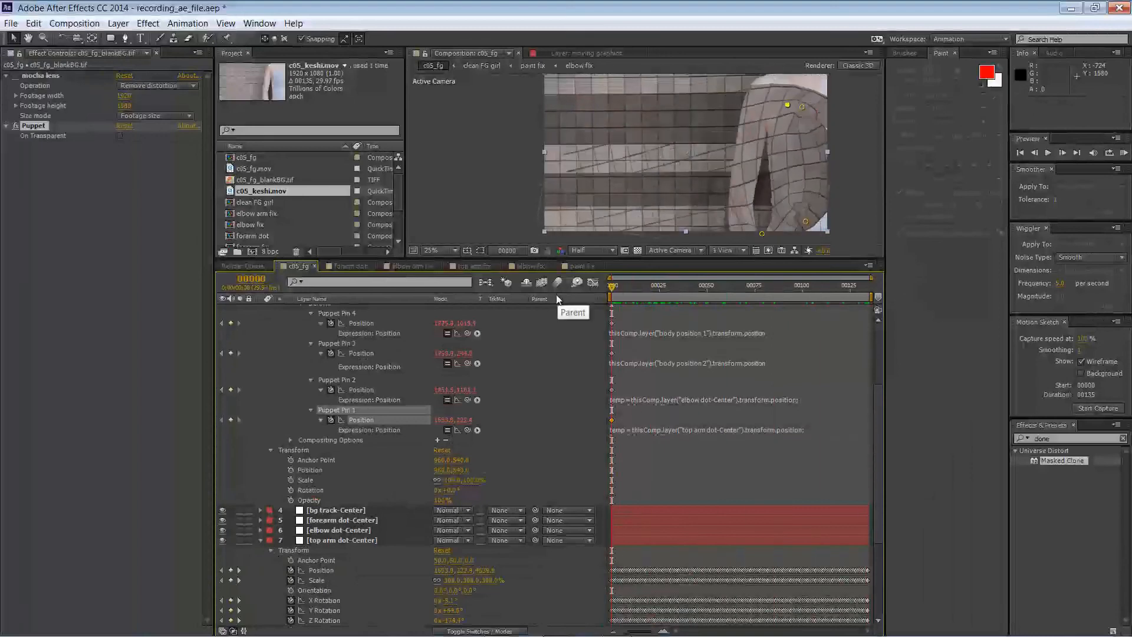
- Examine how the linked puppet pins and mesh settings deform the top c05_fg_blankBG.tif layer over the shot
scroll(260, 330, "up", 5)
left_click(260, 329)
left_click(762, 233)
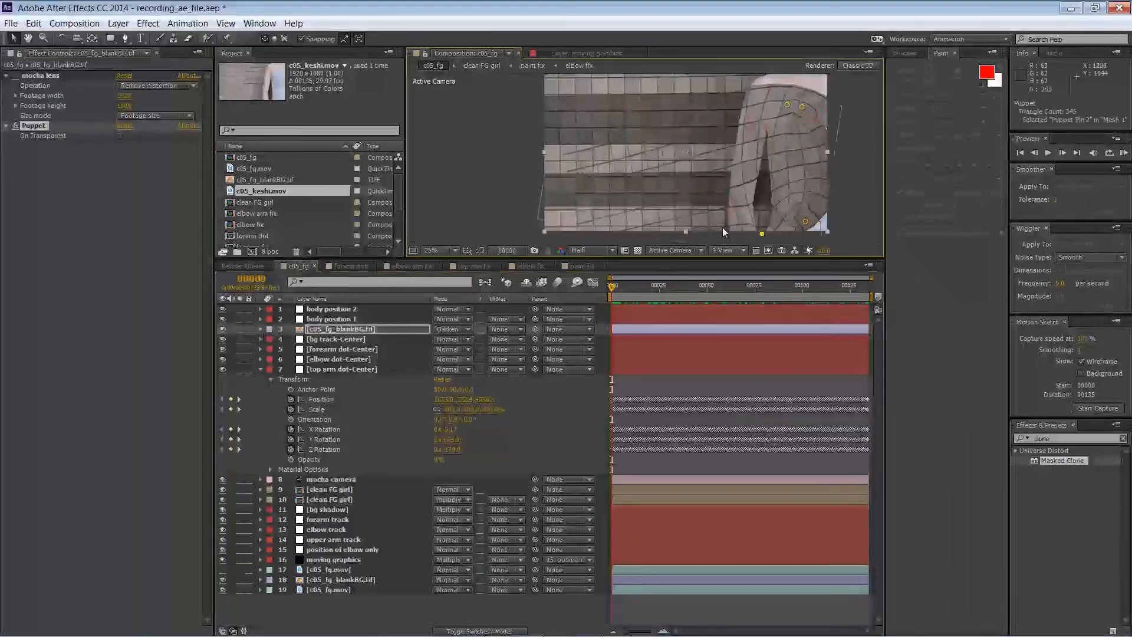
left_click(260, 329)
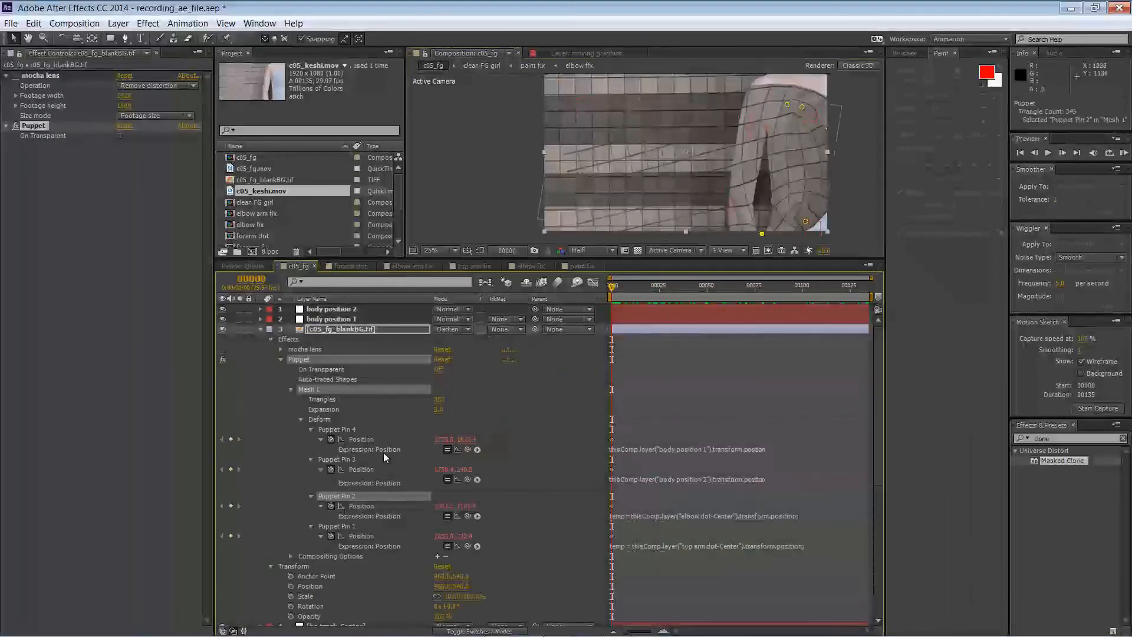
left_click(363, 407)
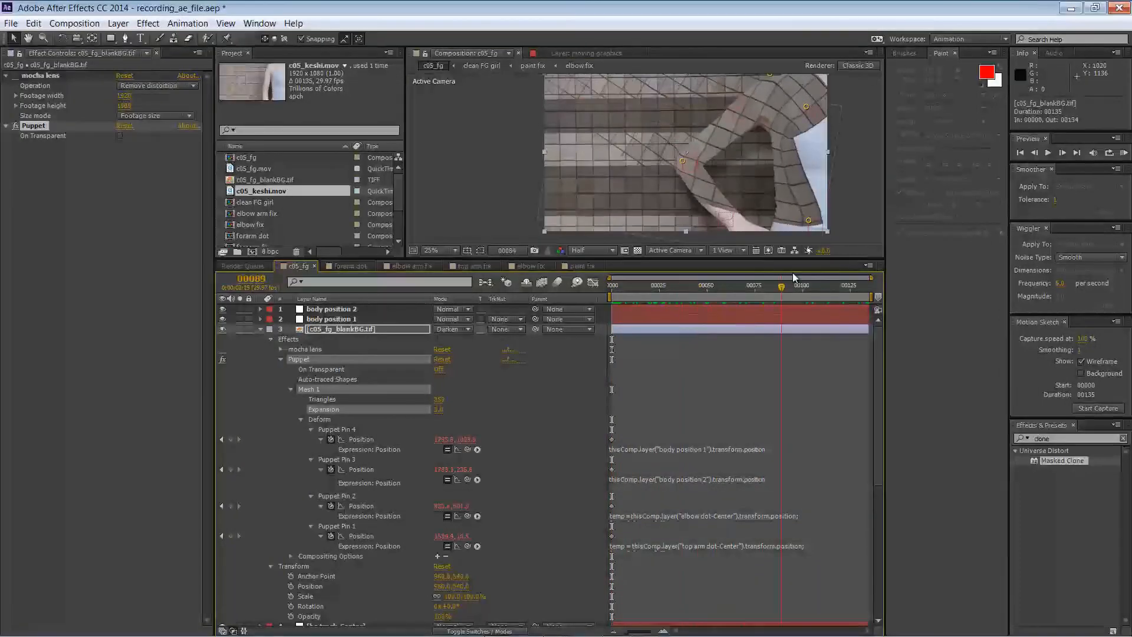
left_click(806, 221)
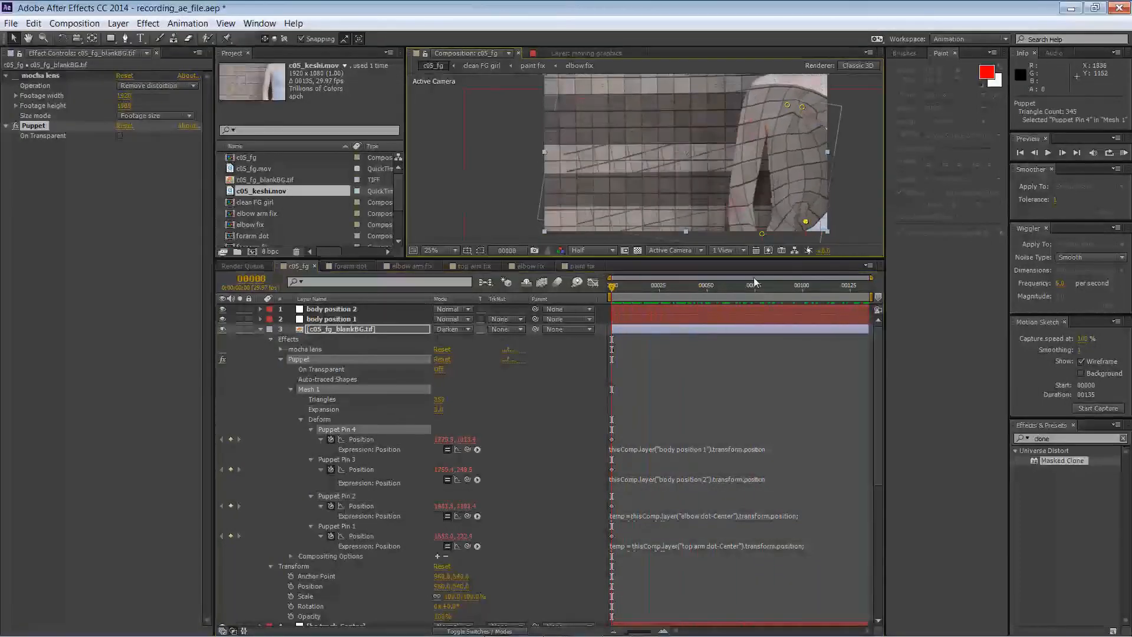
left_click(333, 460)
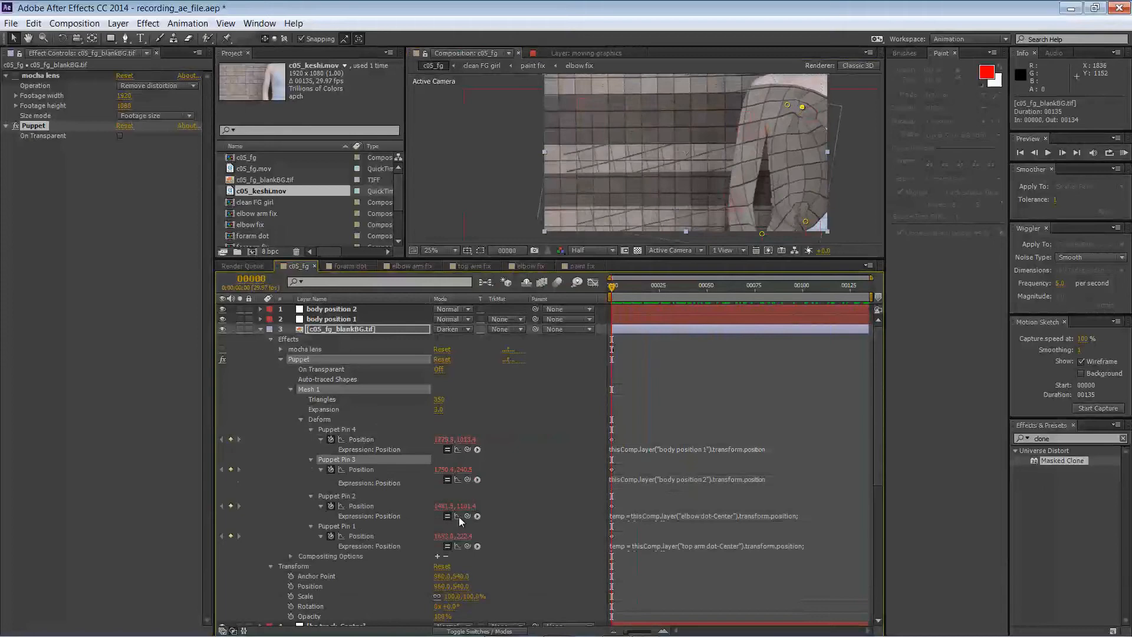
left_click(478, 517)
key("Escape")
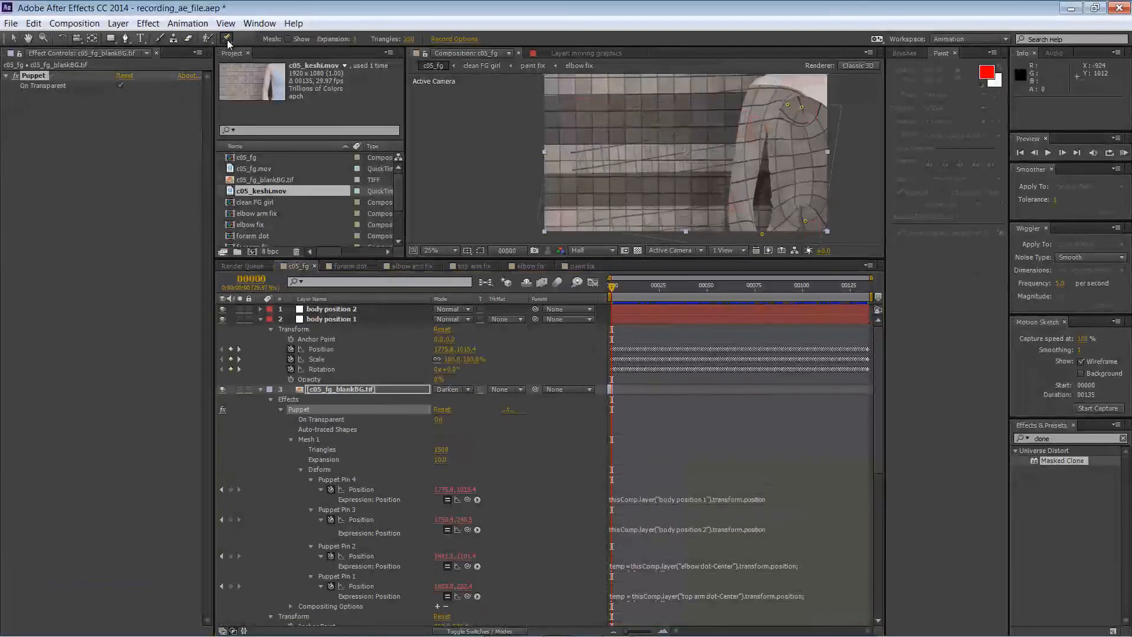
- Add two puppet pins near the lower body on the top c05_fg_blankBG.tif layer and reposition them to adjust the mesh
left_click(802, 213)
left_click_drag(801, 214, 808, 234)
left_click(803, 229)
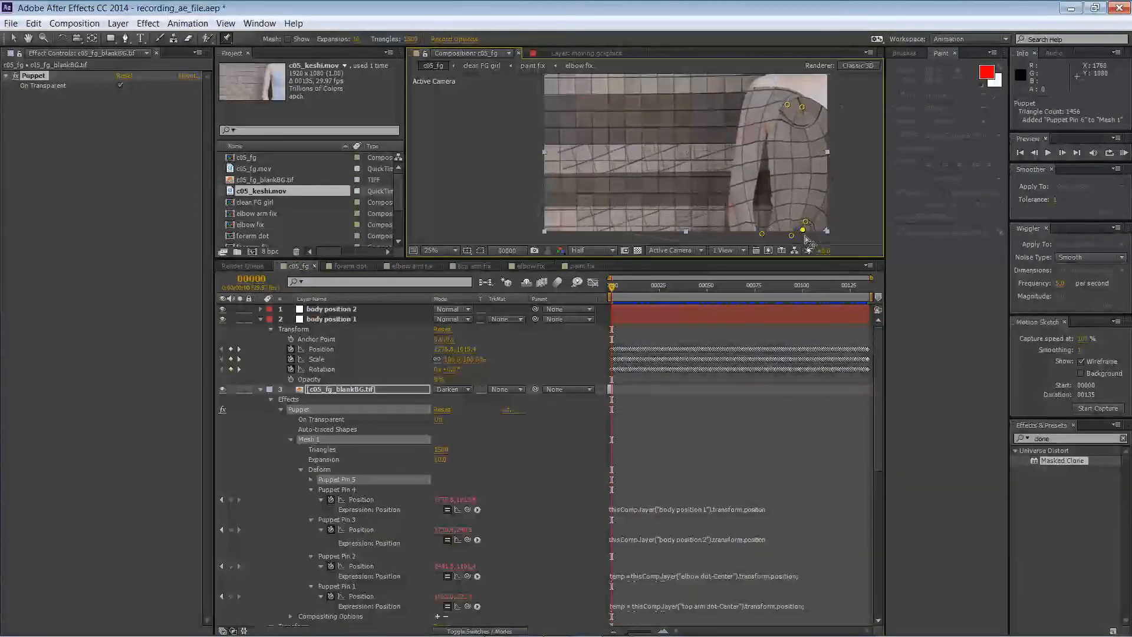
left_click_drag(802, 229, 851, 197)
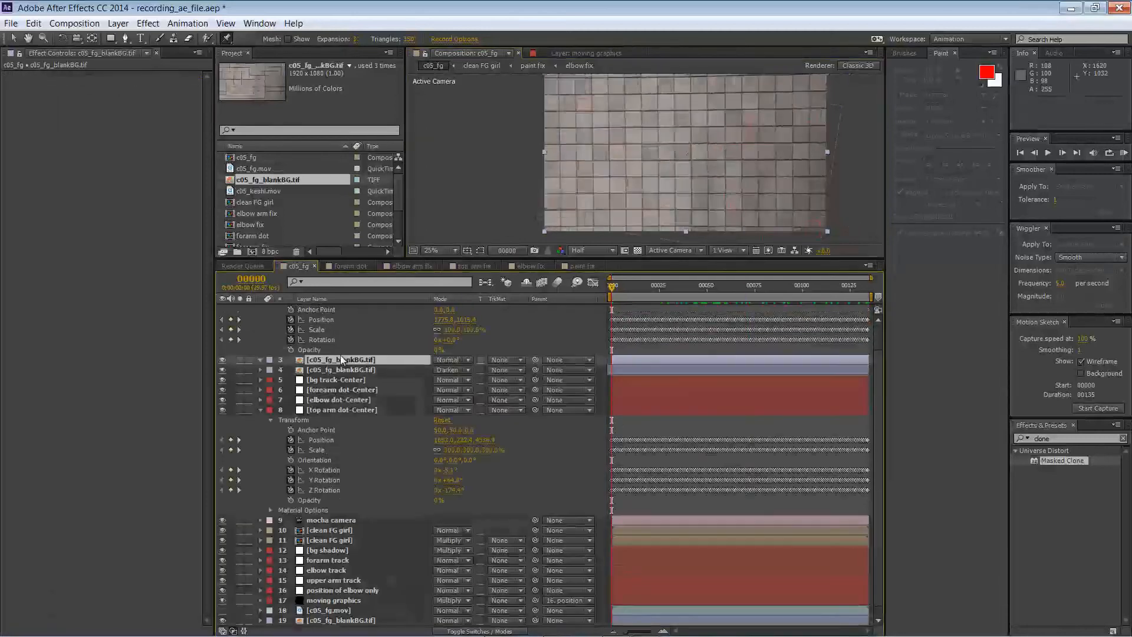
- Expand the top c05_fg_blankBG.tif layer's Transform properties and set the puppeted copy beneath it to Normal blending mode
left_click(270, 370)
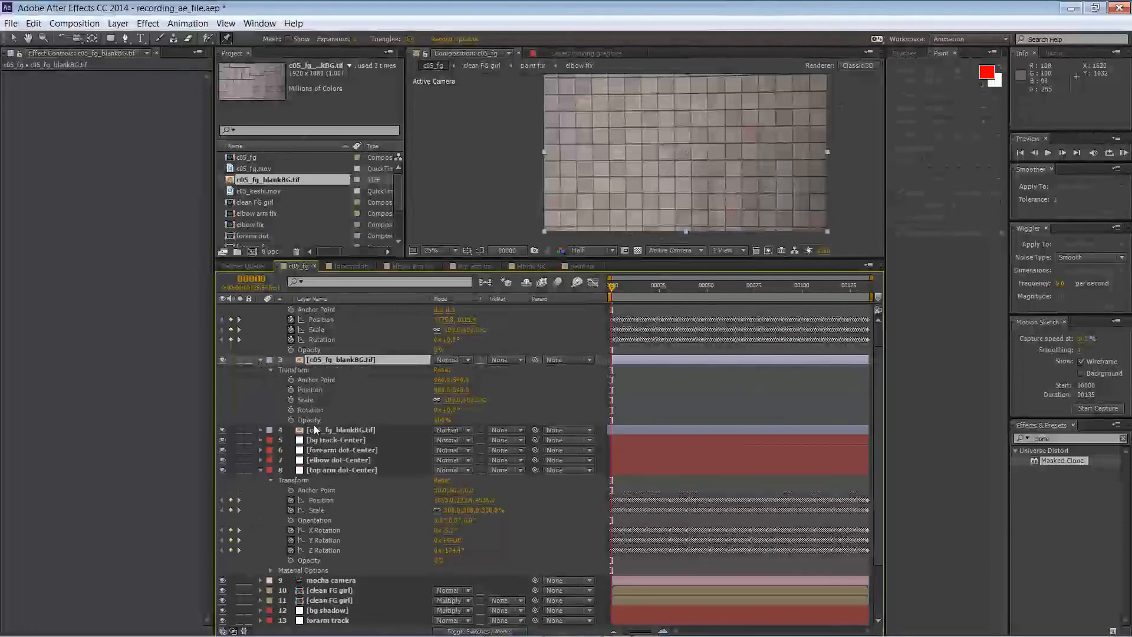
left_click(330, 429)
left_click(452, 430)
left_click(479, 106)
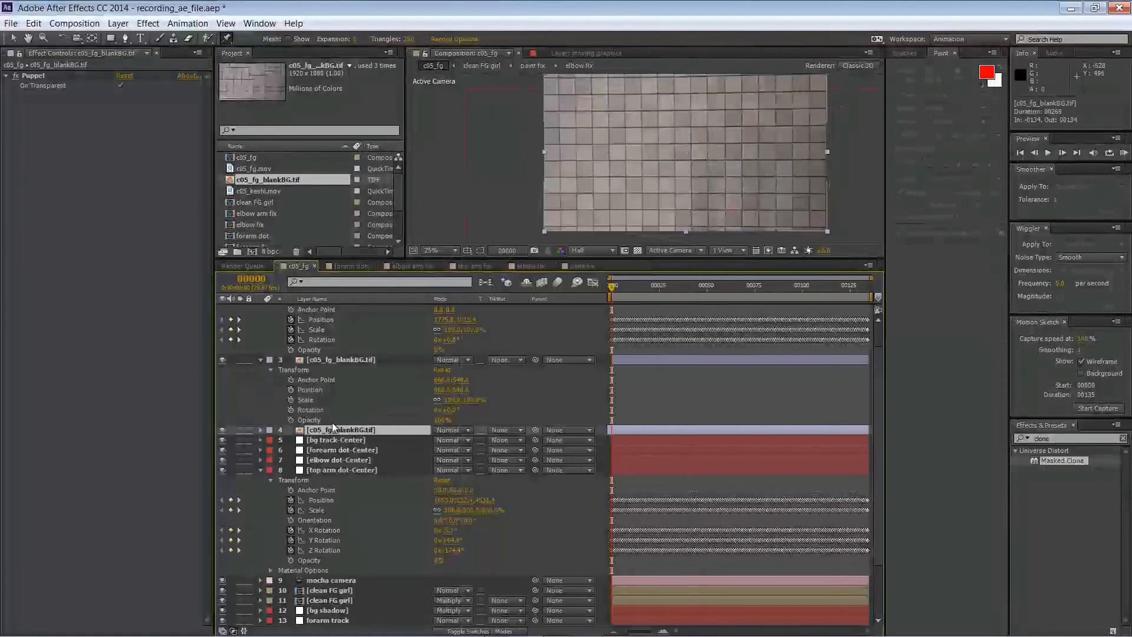
- Keyframe the top c05_fg_blankBG.tif layer's opacity from 100% at frame 0 to fade out by frame 25
left_click(290, 420)
left_click_drag(612, 286, 659, 287)
left_click_drag(443, 420, 532, 412)
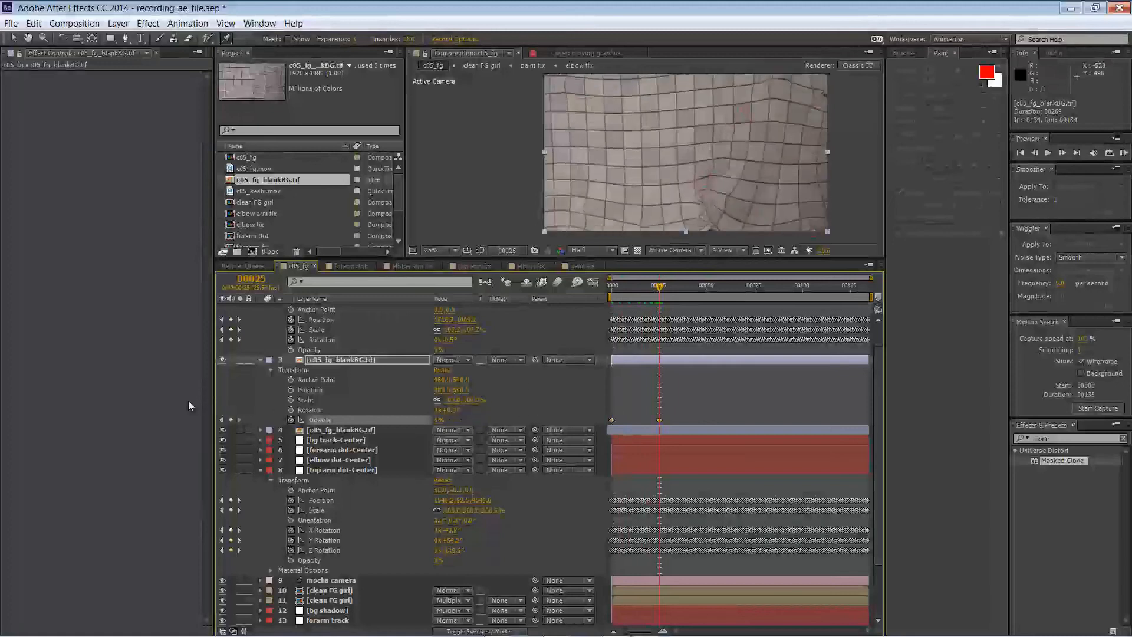
mouse_move(659, 285)
left_mouse_down()
mouse_move(620, 284)
mouse_move(675, 296)
left_mouse_up()
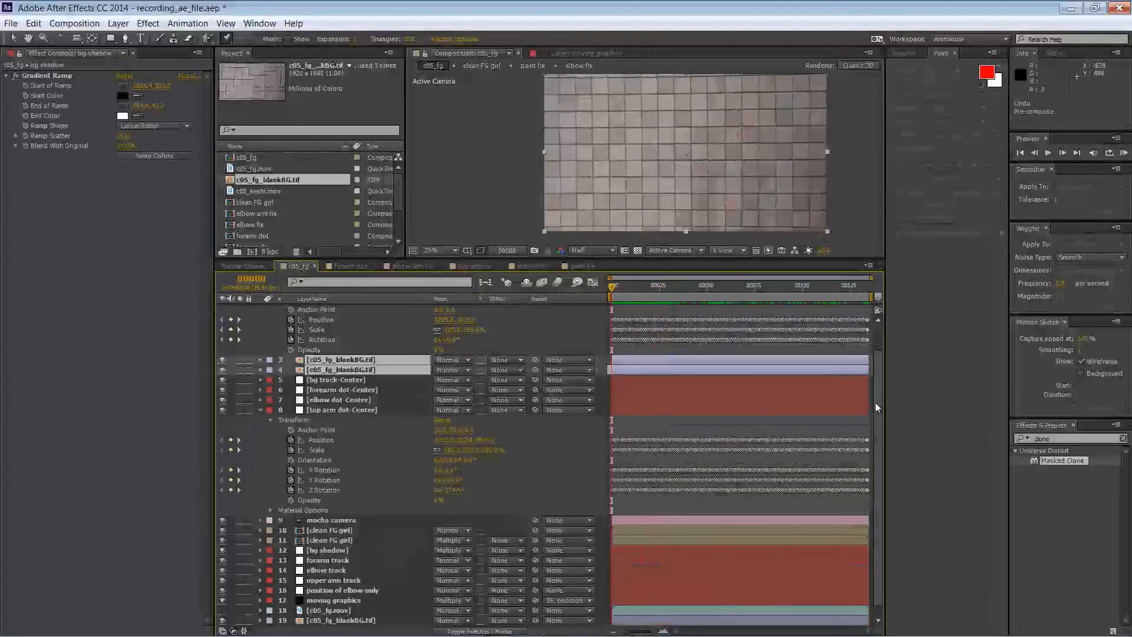
- Pre-compose layers 1 to 8, from body position 2 through top arm dot-Center, as "girl body texture" with all attributes moved
scroll(843, 330, "up", 2)
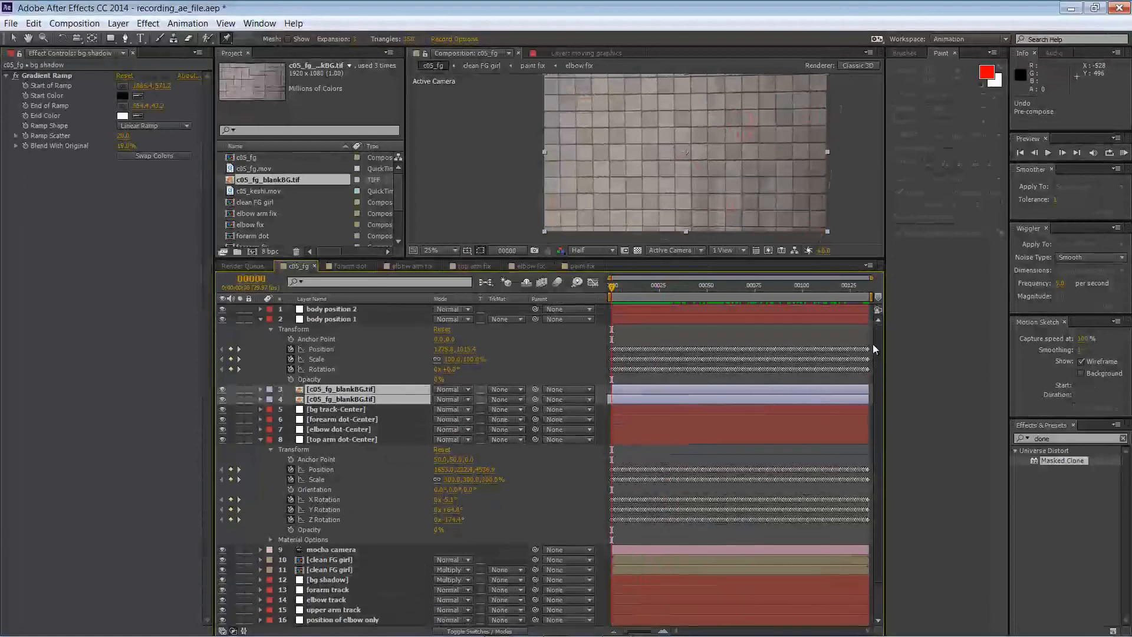
left_click(343, 439)
left_click(339, 311, "shift")
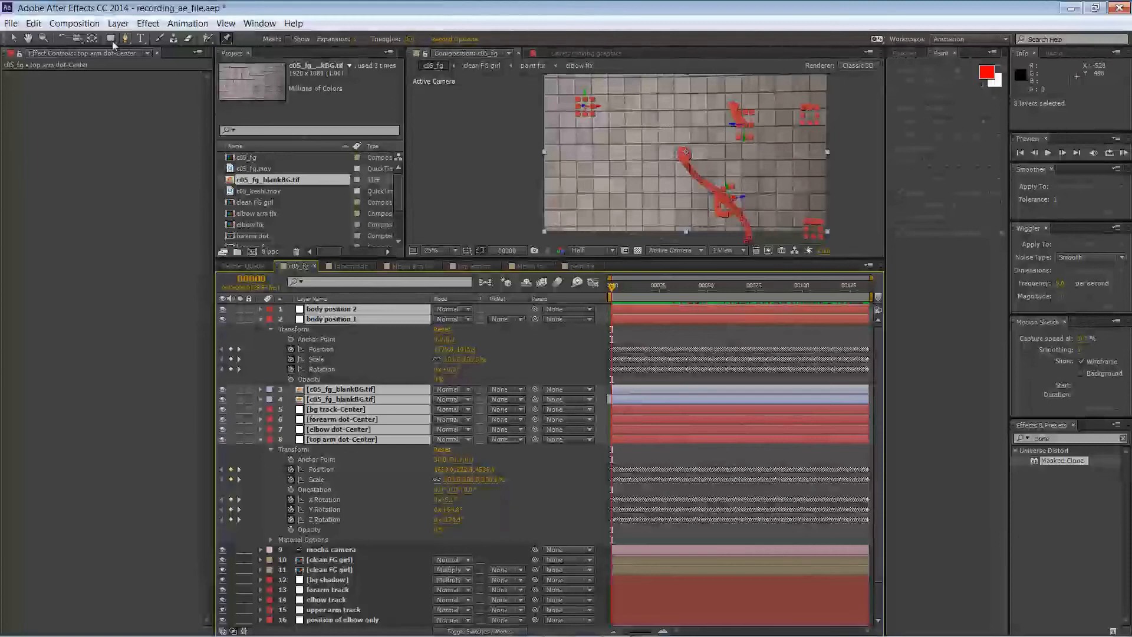
left_click(115, 23)
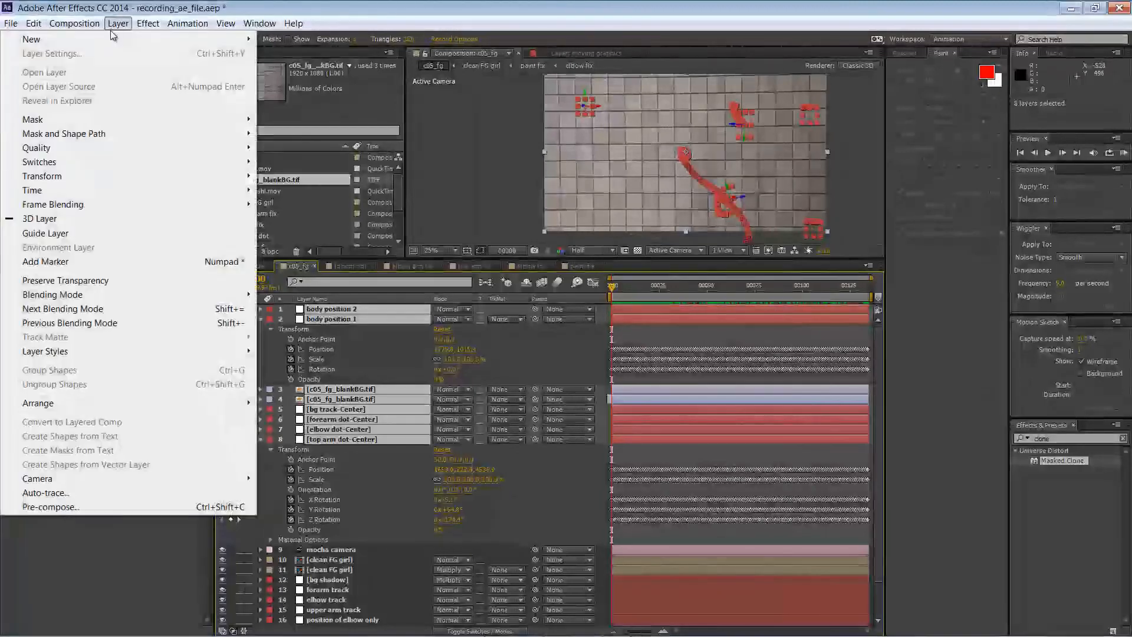
left_click(81, 508)
type("girl body texture")
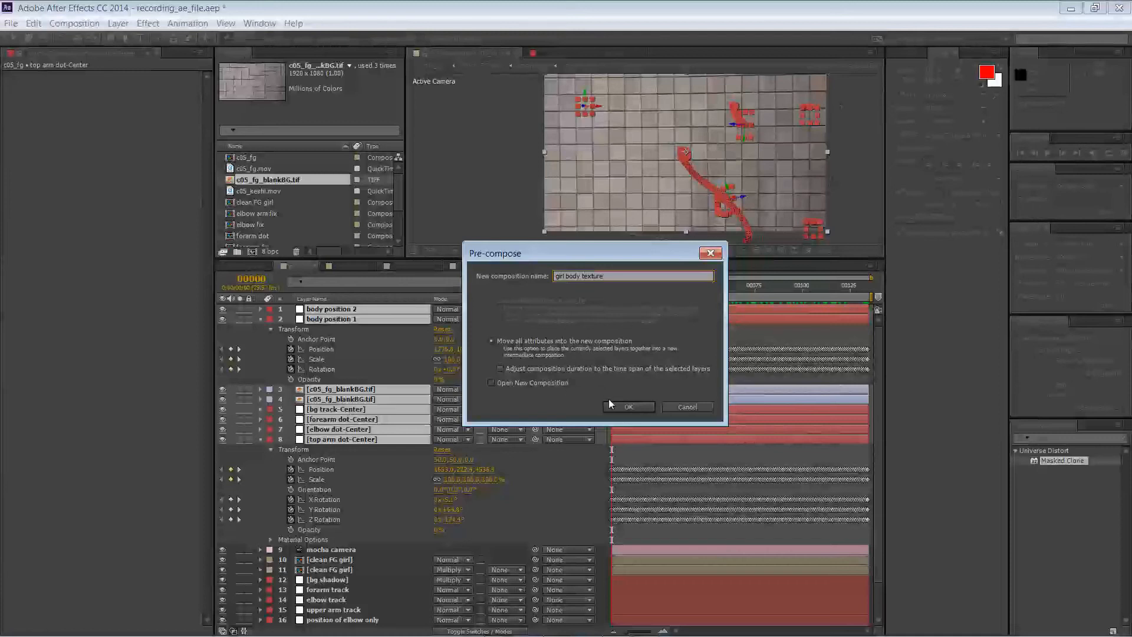
left_click(613, 402)
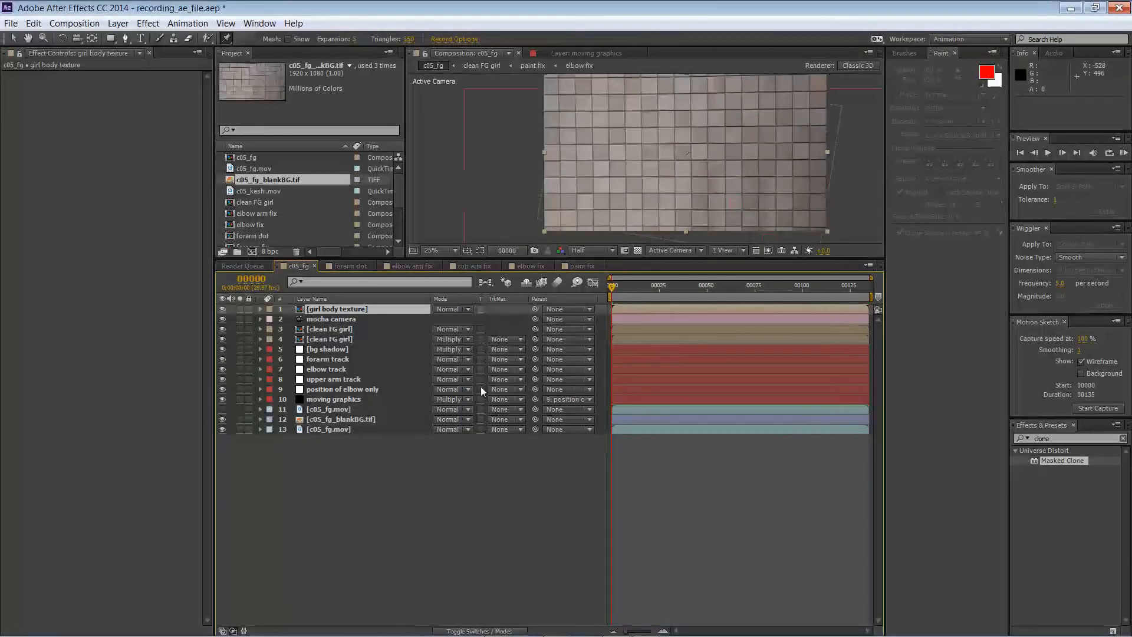
- Preview the girl body texture pre-comp, hide its layer and scrub through the girl composite underneath
key("space")
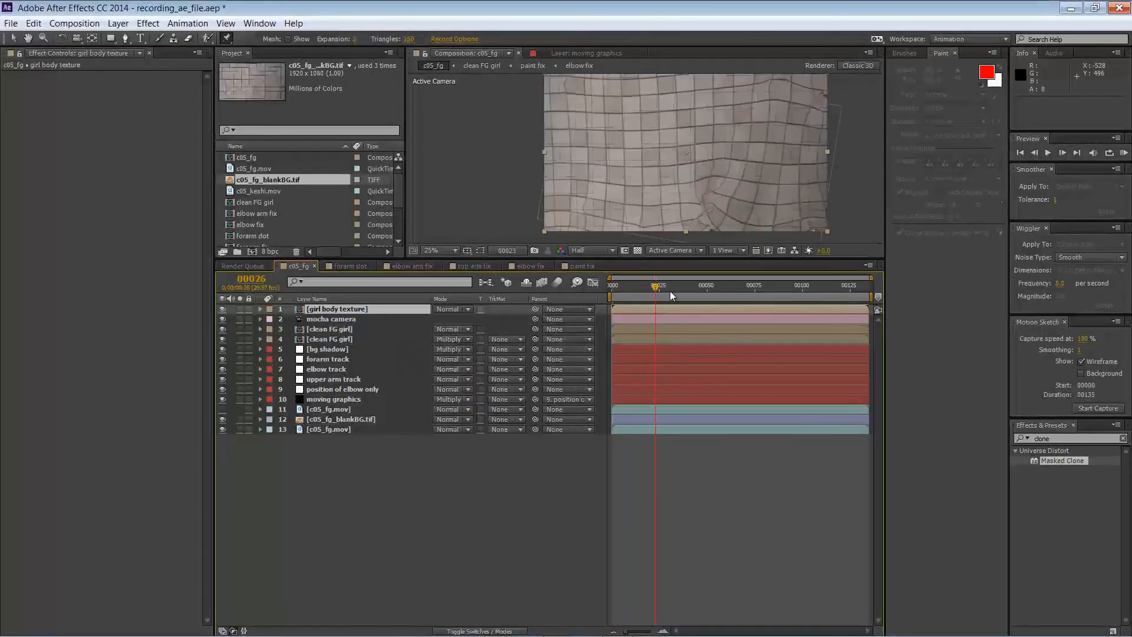
left_click_drag(616, 287, 568, 284)
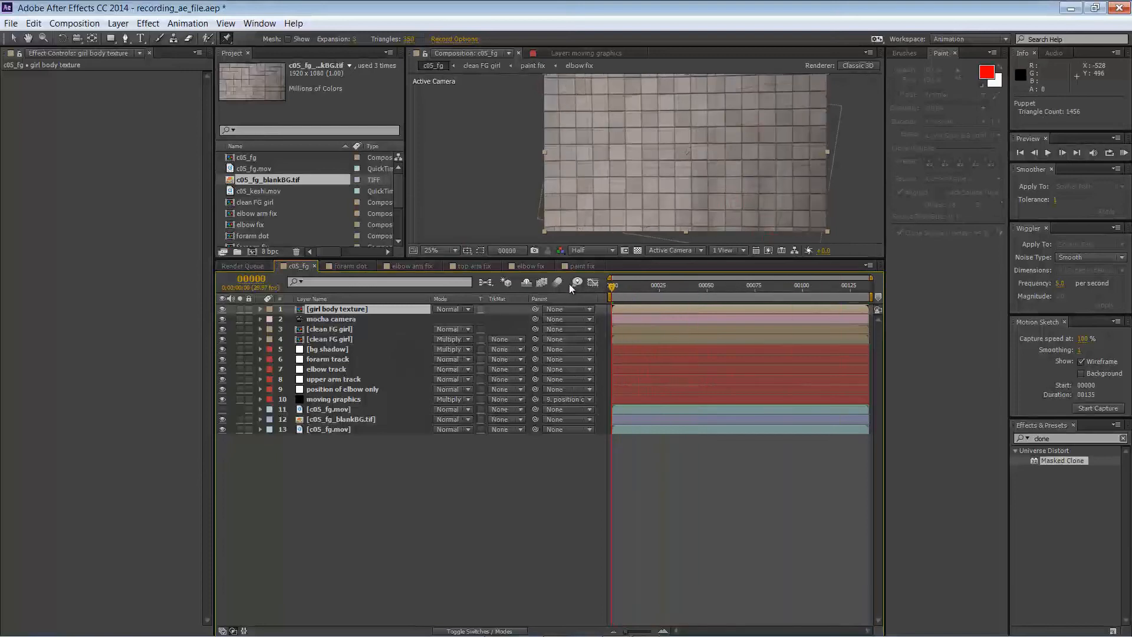
key("ctrl+z")
key("ctrl+z")
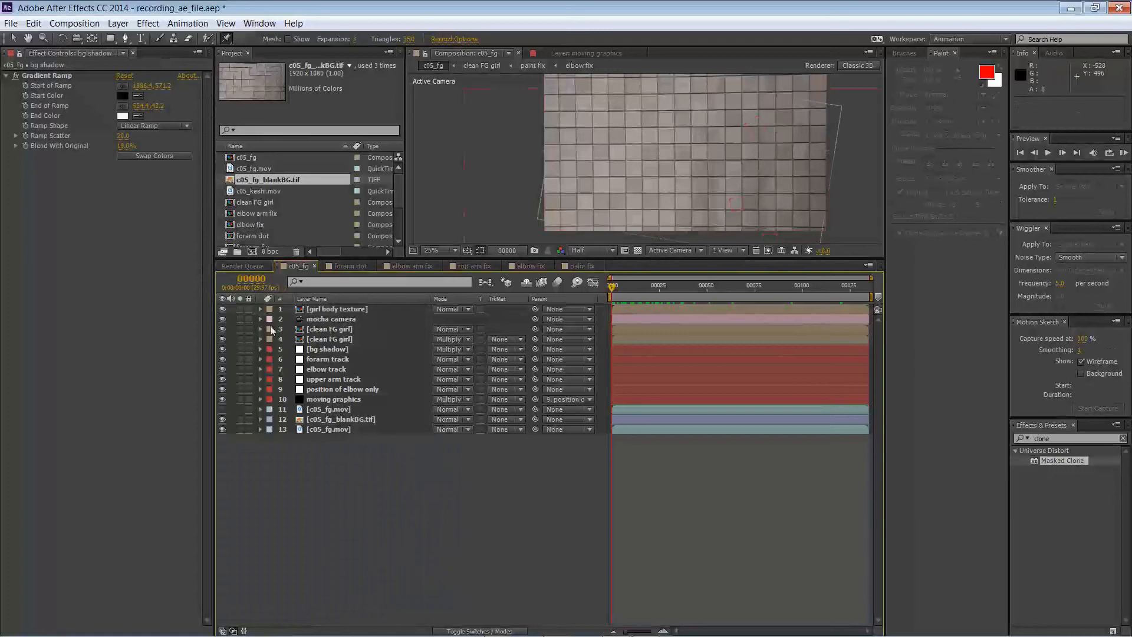
left_click(223, 309)
left_click_drag(625, 290, 549, 277)
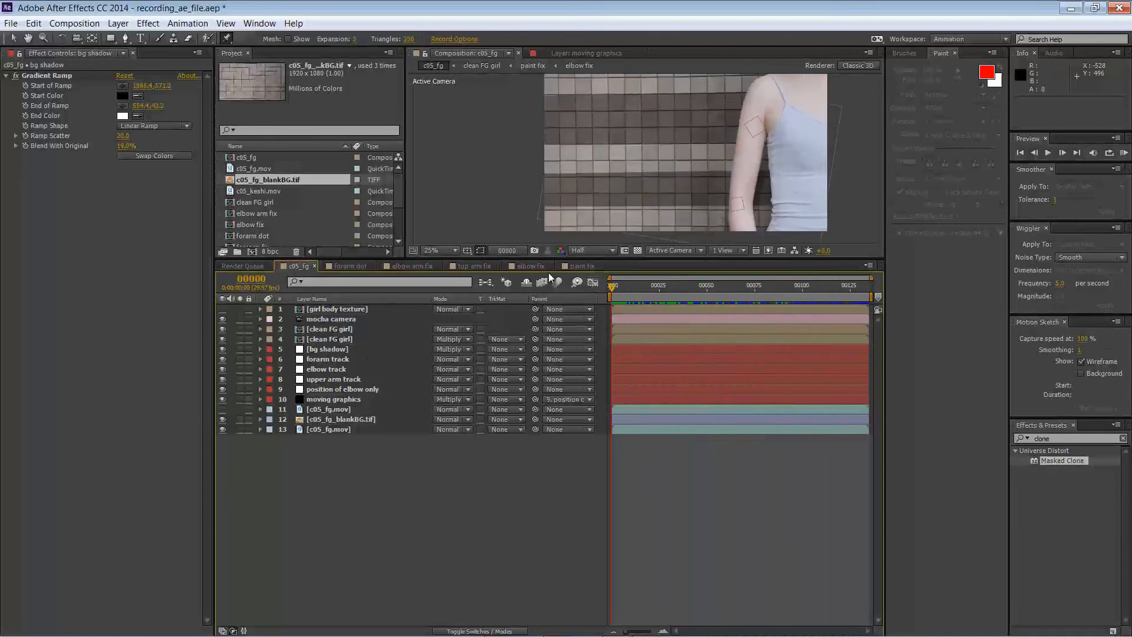
- Duplicate the upper clean FG girl layer above girl body texture and make it that layer's alpha matte, with the texture visible
left_click(345, 329)
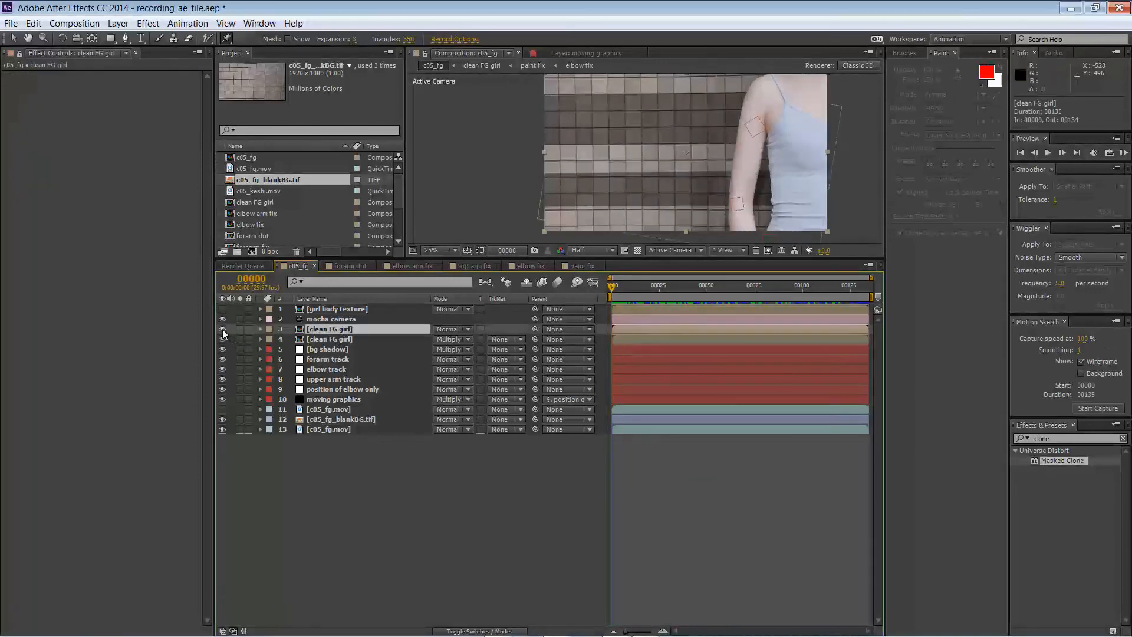
left_click(222, 329)
left_click(223, 330)
key("ctrl+d")
left_click_drag(348, 330, 338, 303)
left_click(501, 319)
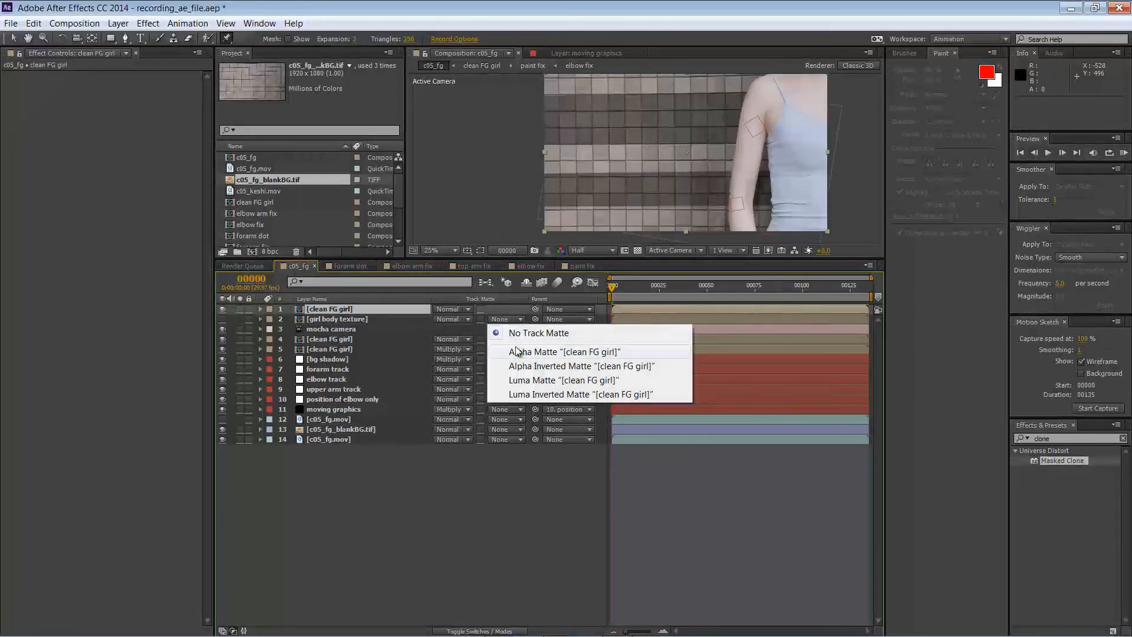
left_click(517, 352)
left_click(222, 319)
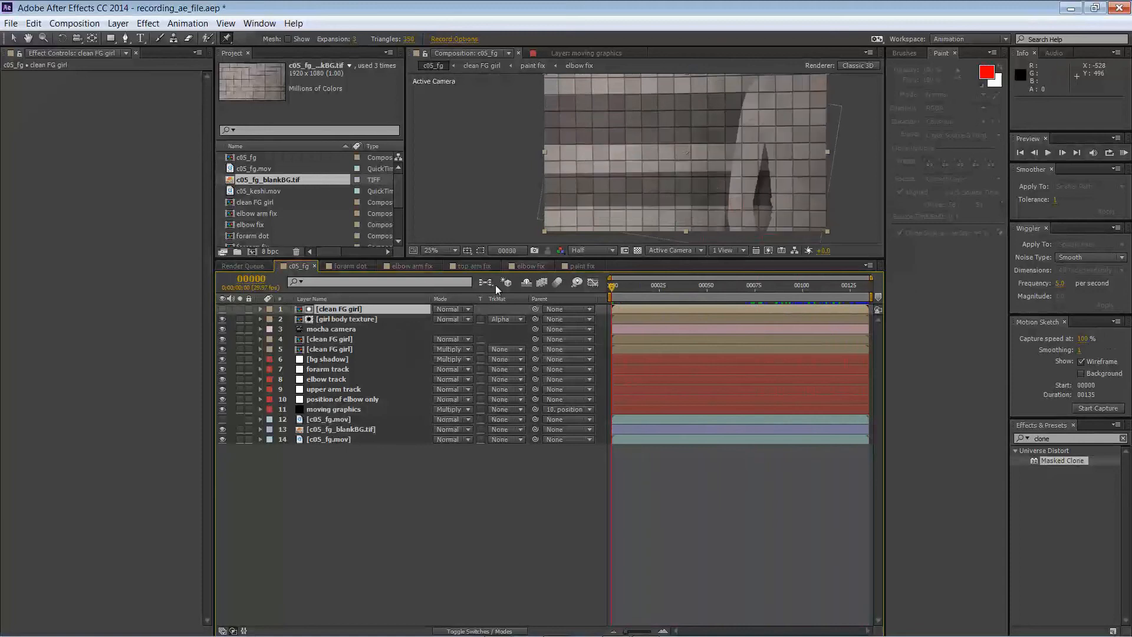
- Move the matte and girl body texture pair below moving graphics, and place the two other clean FG girl layers beneath them
left_click(346, 320, "ctrl")
left_click_drag(351, 320, 345, 412)
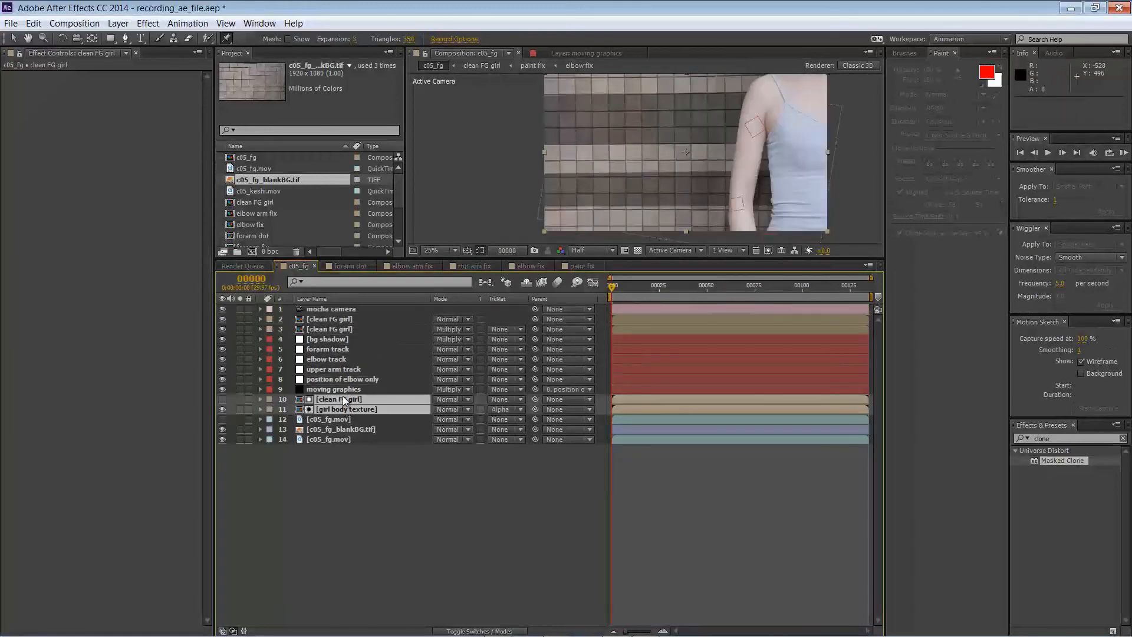
left_click(331, 330)
left_click(336, 320, "ctrl")
left_click_drag(340, 331, 334, 413)
left_click_drag(618, 284, 600, 270)
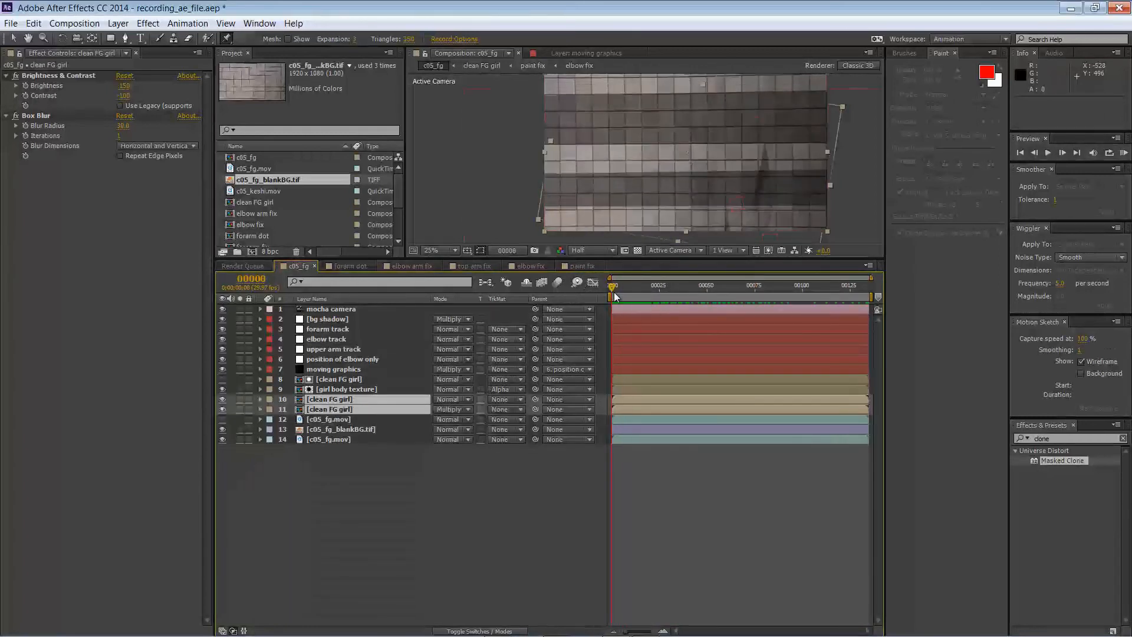
mouse_move(614, 292)
left_mouse_down()
mouse_move(859, 299)
mouse_move(597, 279)
left_mouse_up()
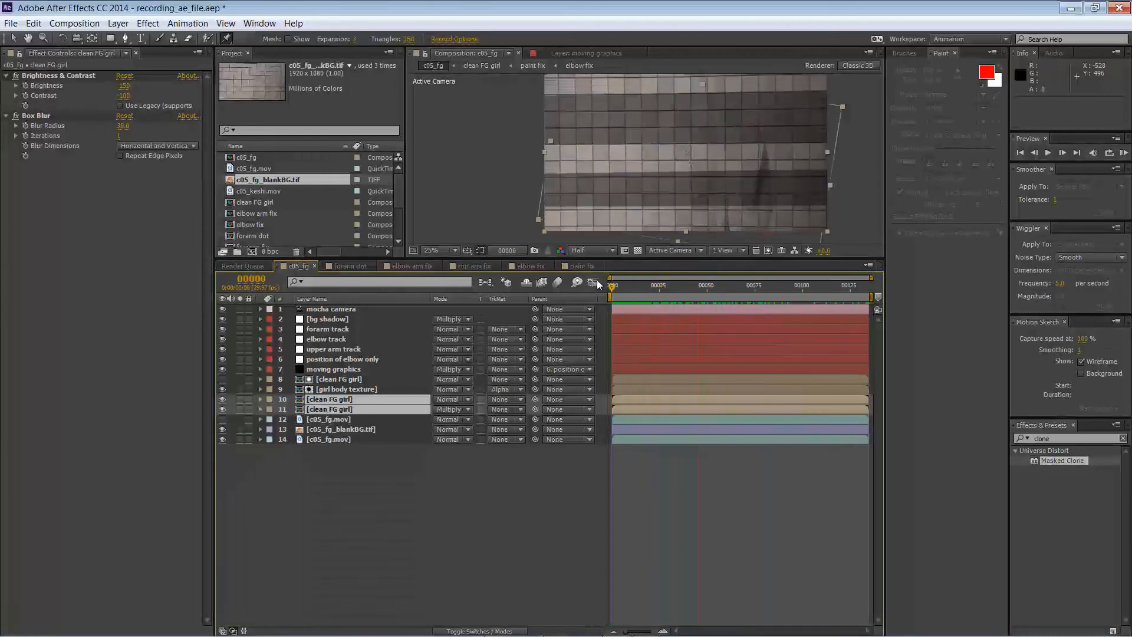
left_click(330, 369)
left_click(482, 204)
key("ctrl+z")
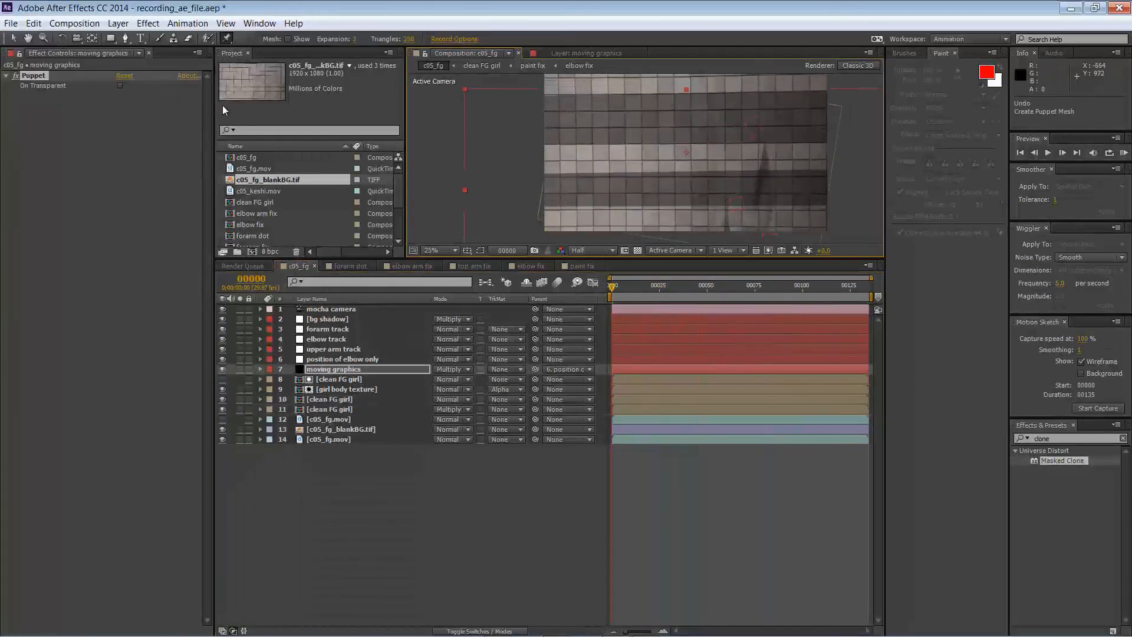
left_click(13, 40)
key("ctrl+z")
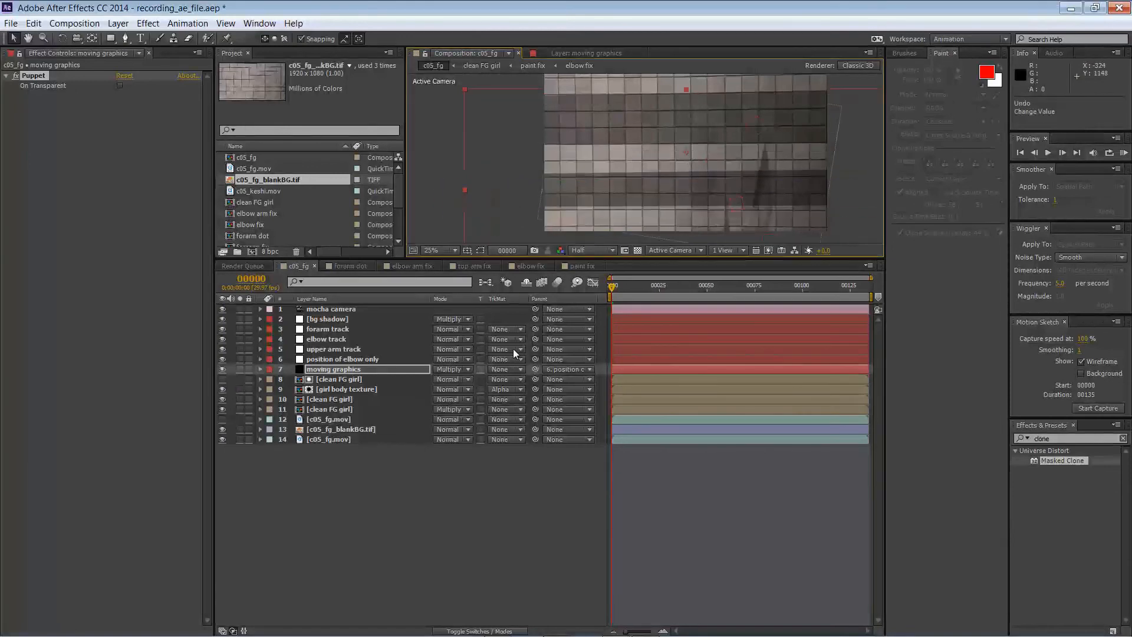
- Rename the Multiply clean FG girl layer "girl shadow" and the matte layer above girl body texture "girl alpha"
left_click(328, 411)
right_click(326, 410)
left_click(378, 629)
type("girl shadow")
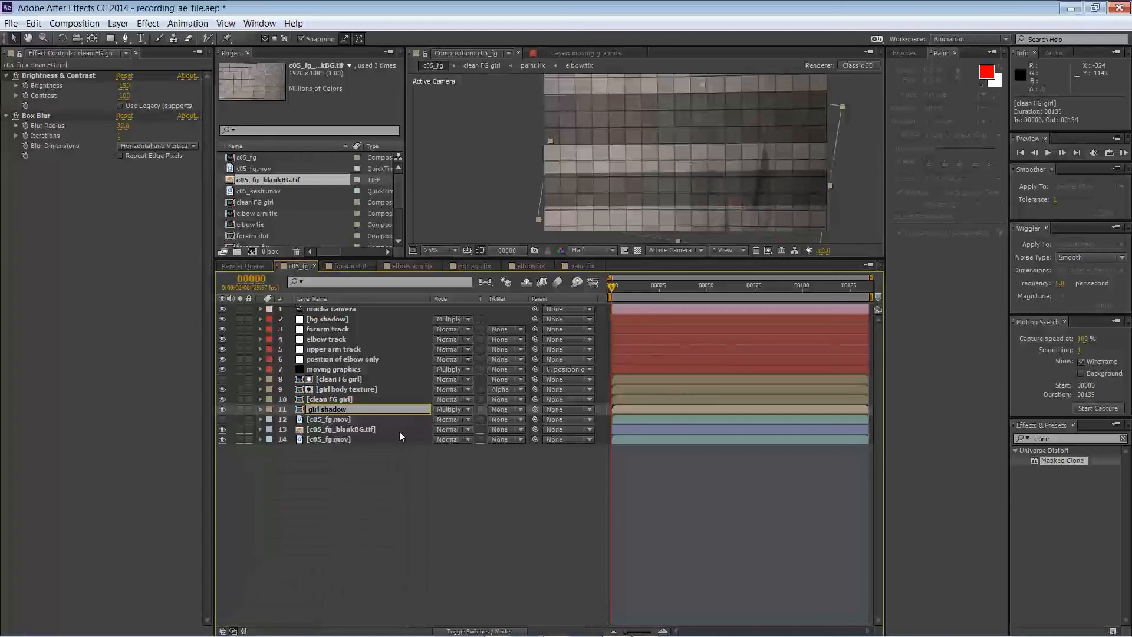
key("Return")
right_click(340, 380)
left_click(377, 629)
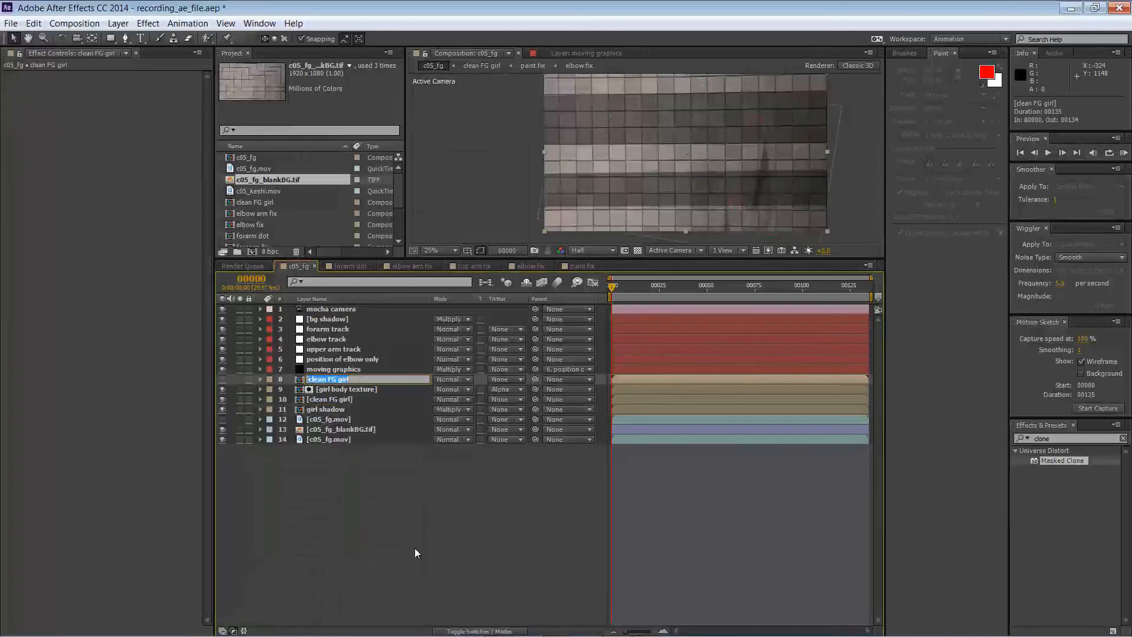
type("girl alpha")
left_click(348, 439)
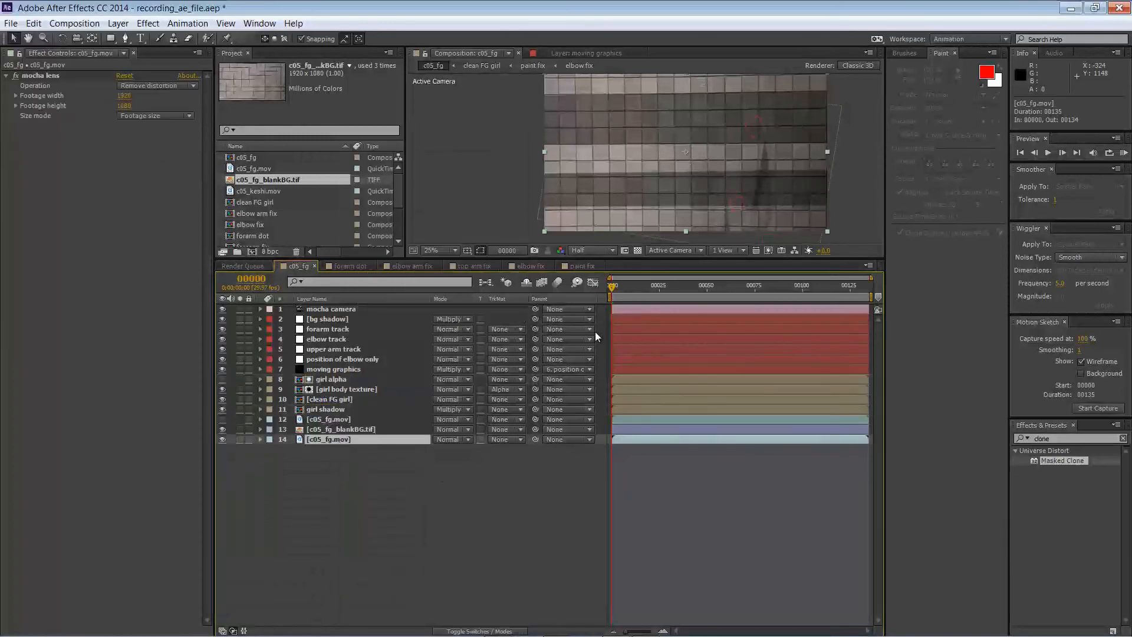
- Keyframe the girl shadow layer's opacity from 0% at frame 0 to 50% at frame 25
left_click(318, 410)
left_click(260, 409)
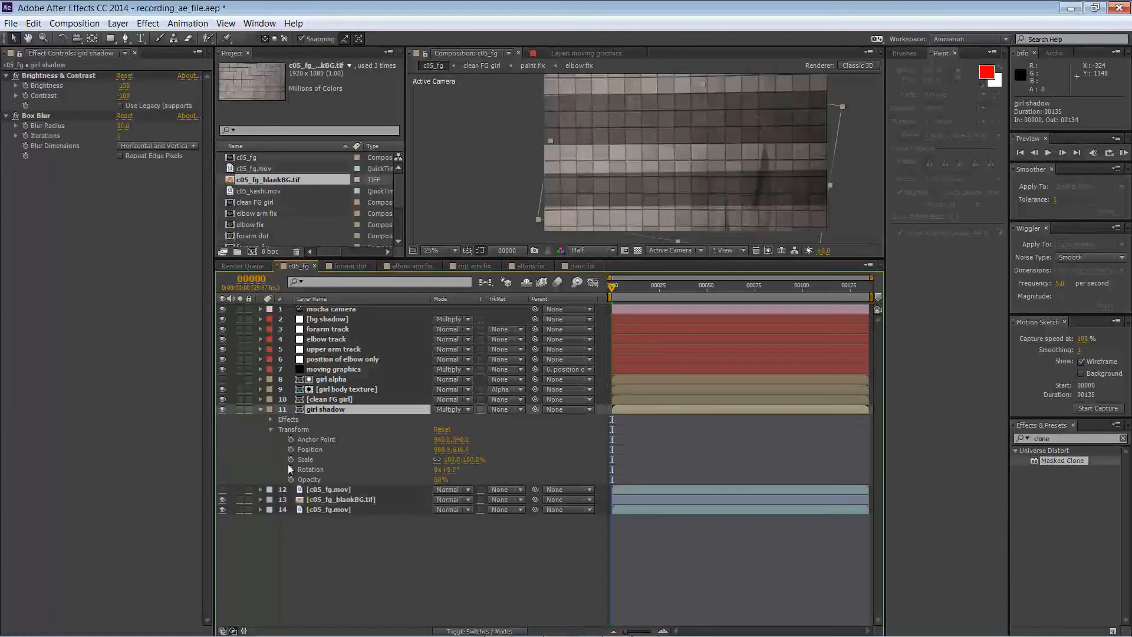
left_click(290, 479)
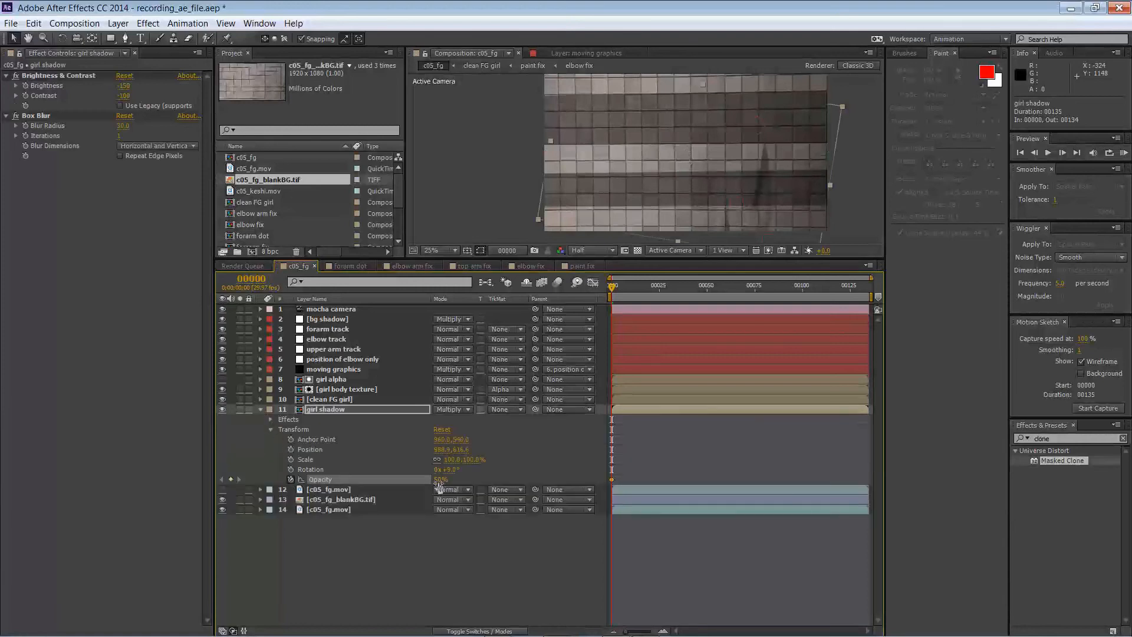
left_click_drag(613, 286, 660, 286)
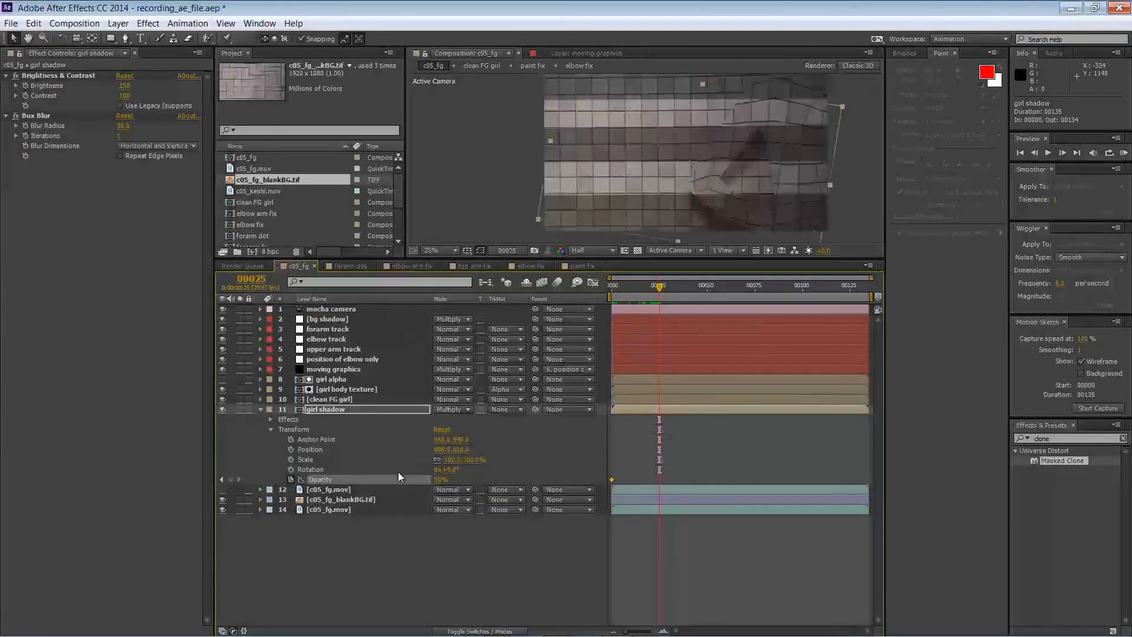
key("Home")
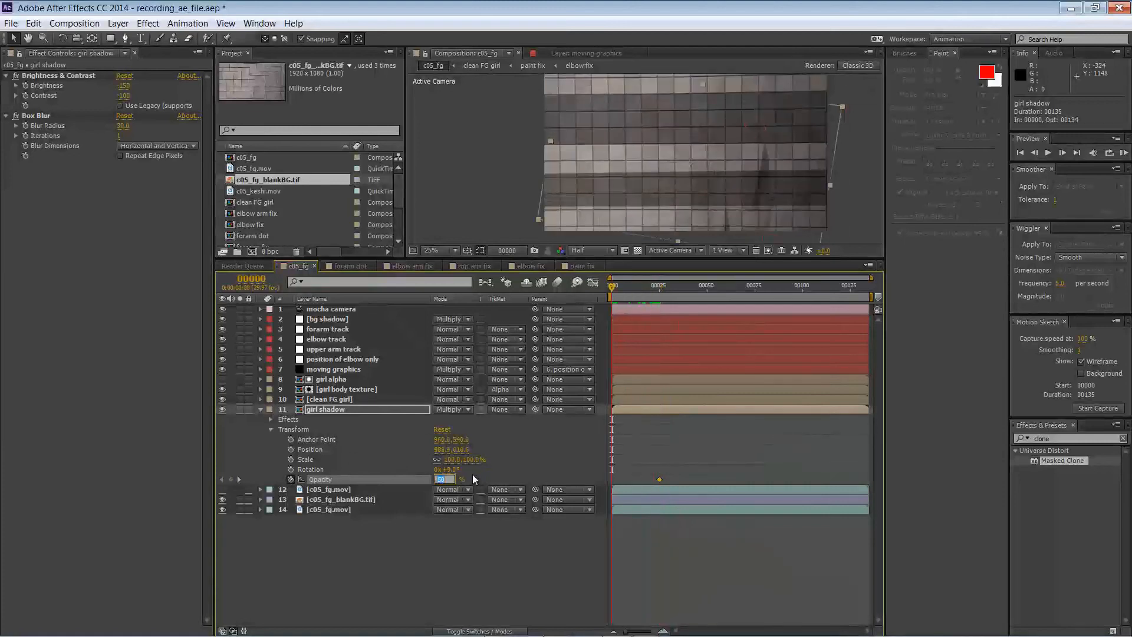
left_click(496, 477)
left_click_drag(613, 286, 582, 274)
left_click(261, 410)
left_click(260, 410)
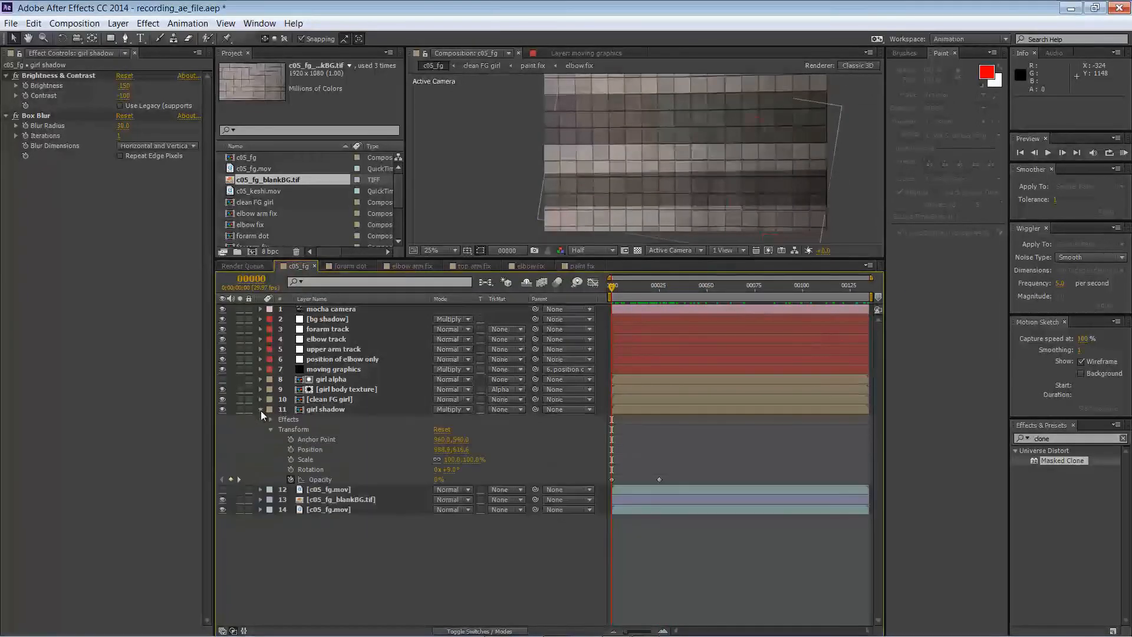
- Duplicate the clean FG girl layer, place the copy directly below moving graphics and set its blending mode to Soft Light
left_click(319, 404)
key("ctrl+d")
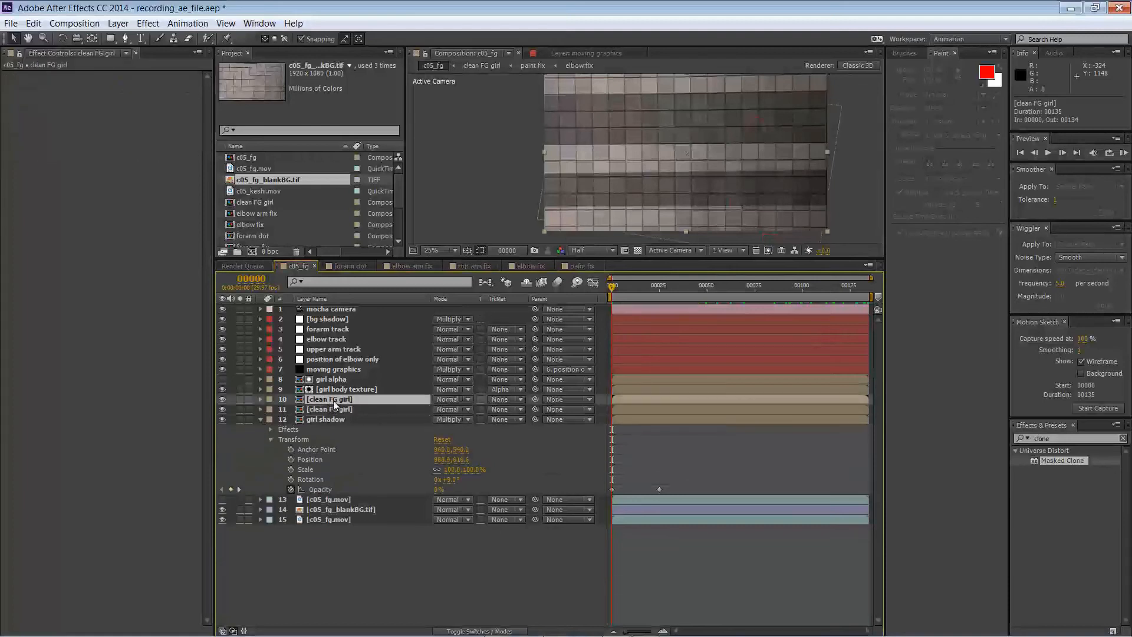
left_click_drag(333, 401, 334, 373)
left_click(447, 379)
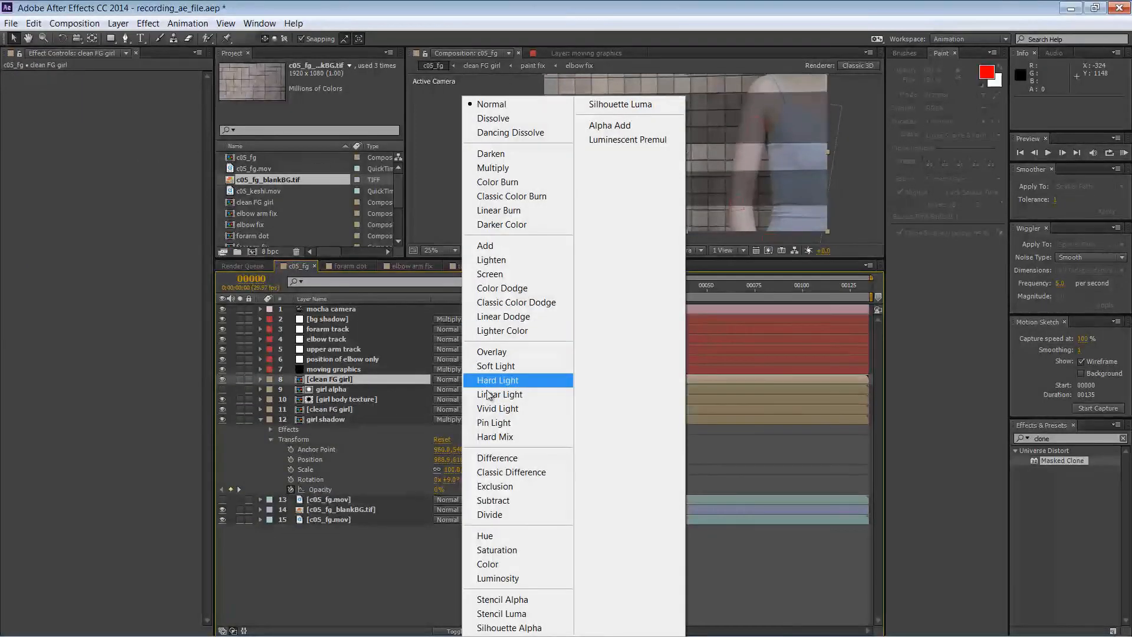
left_click(498, 577)
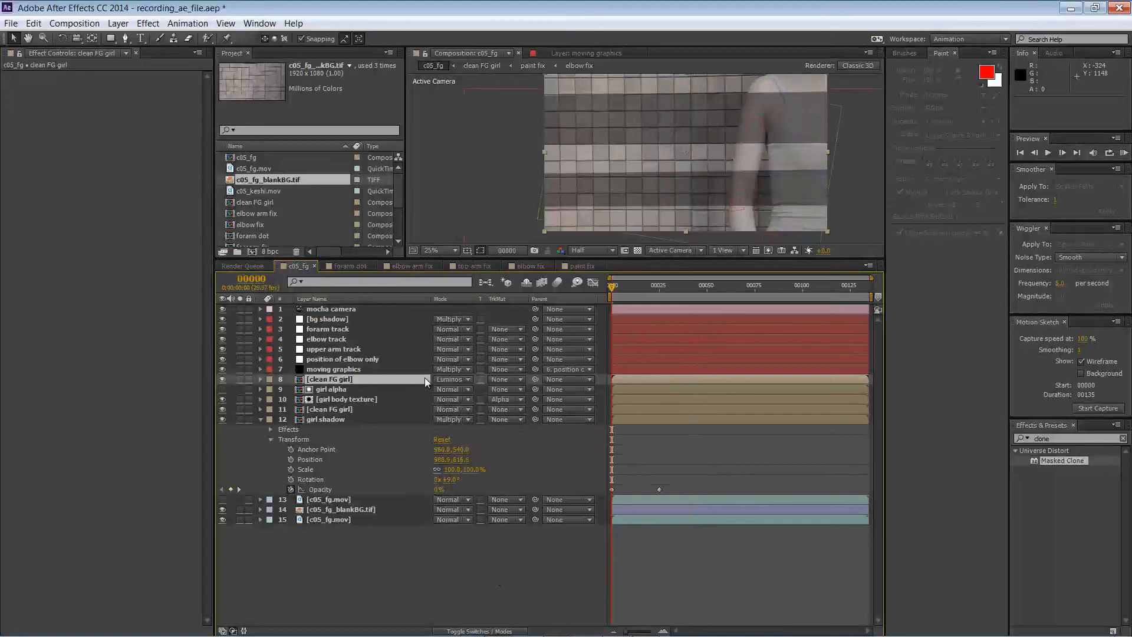
left_click(449, 379)
left_click(493, 365)
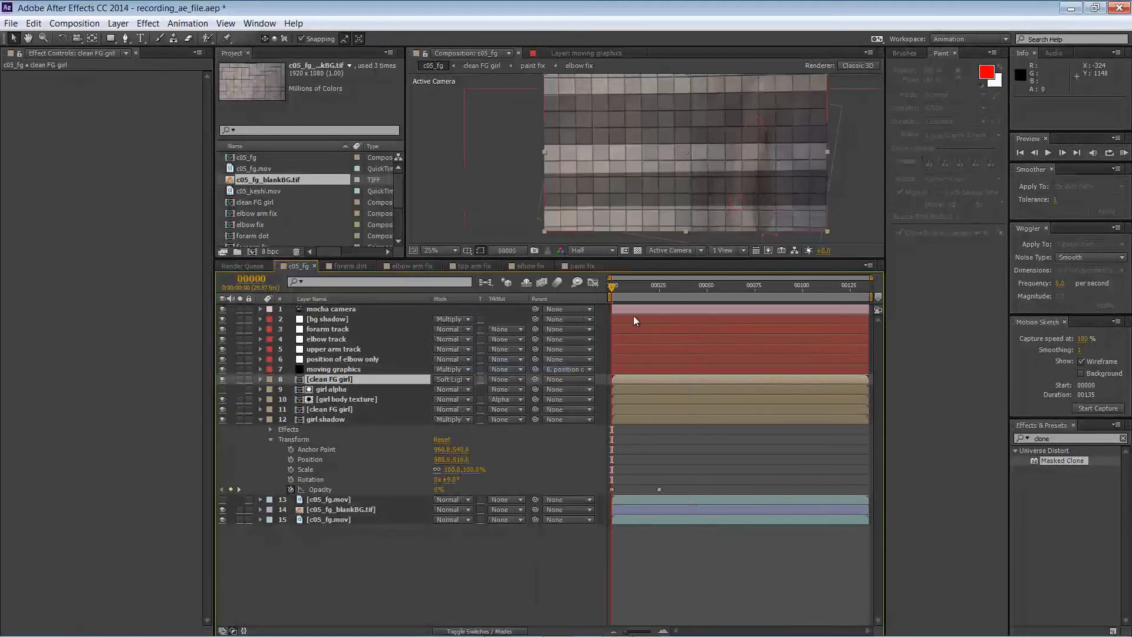
left_click_drag(616, 287, 589, 352)
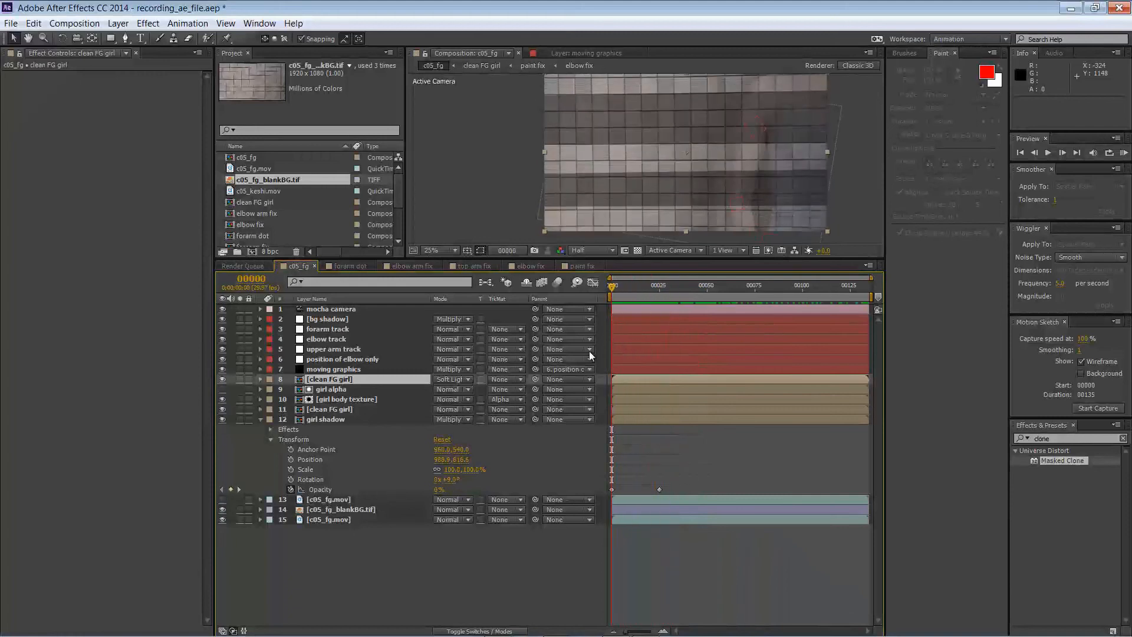
left_click(345, 399)
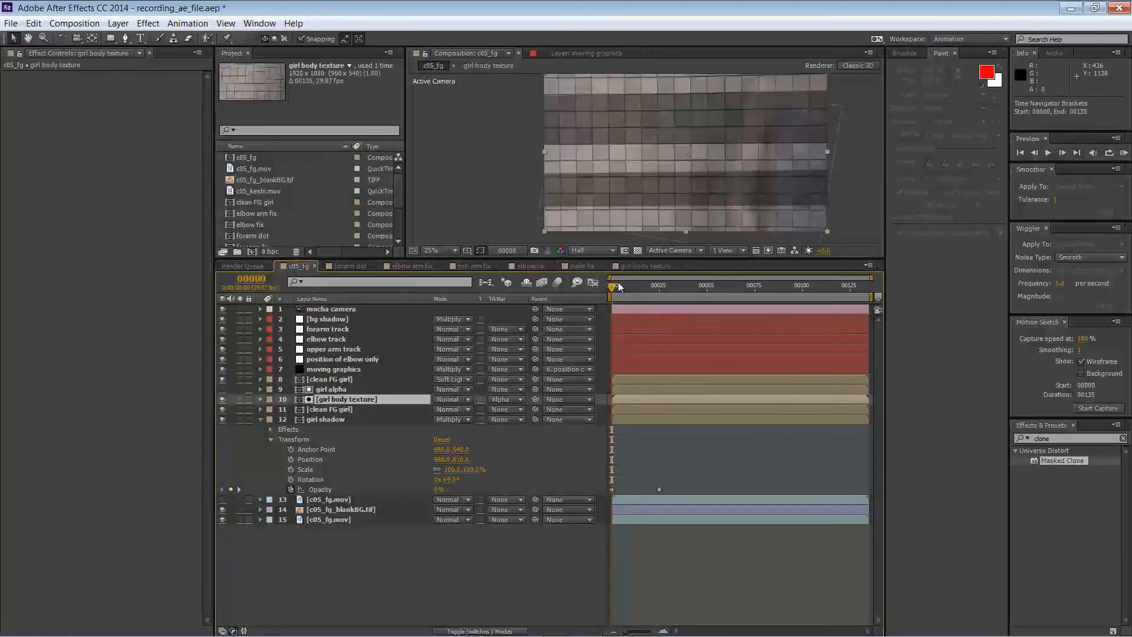
left_click_drag(635, 288, 601, 304)
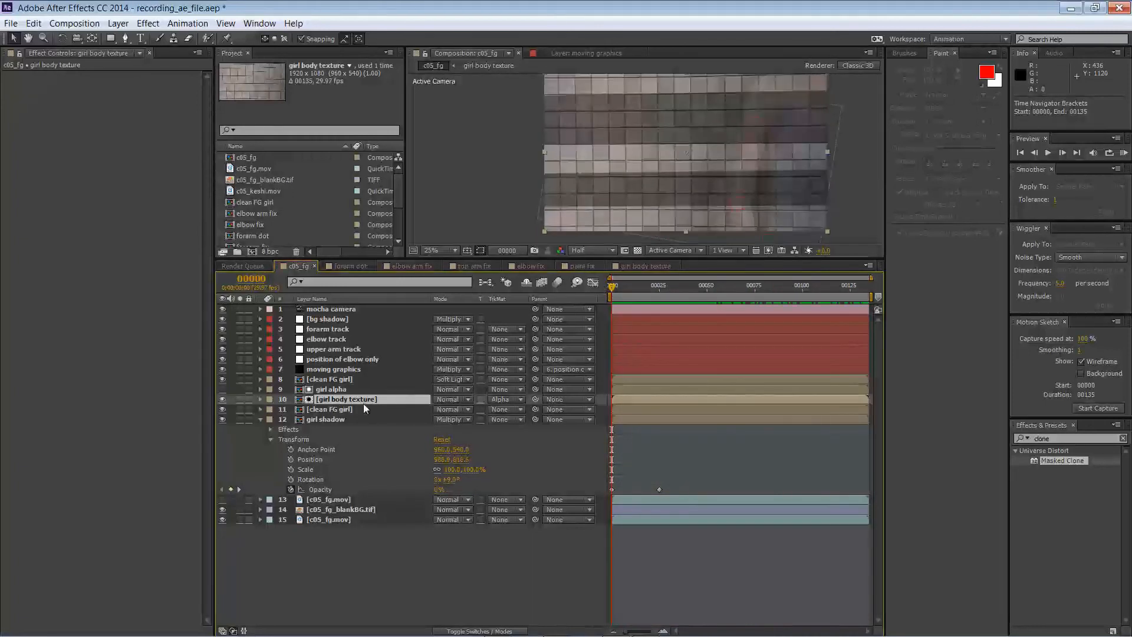
- Duplicate the clean FG girl layer below girl body texture and place the copy directly above moving graphics
left_click(339, 411)
key("ctrl+d")
left_click_drag(338, 411, 345, 363)
- Keyframe the top clean FG girl layer's opacity from 0% at frame 0 to 70% at frame 50, and preview the fade
left_click(260, 369)
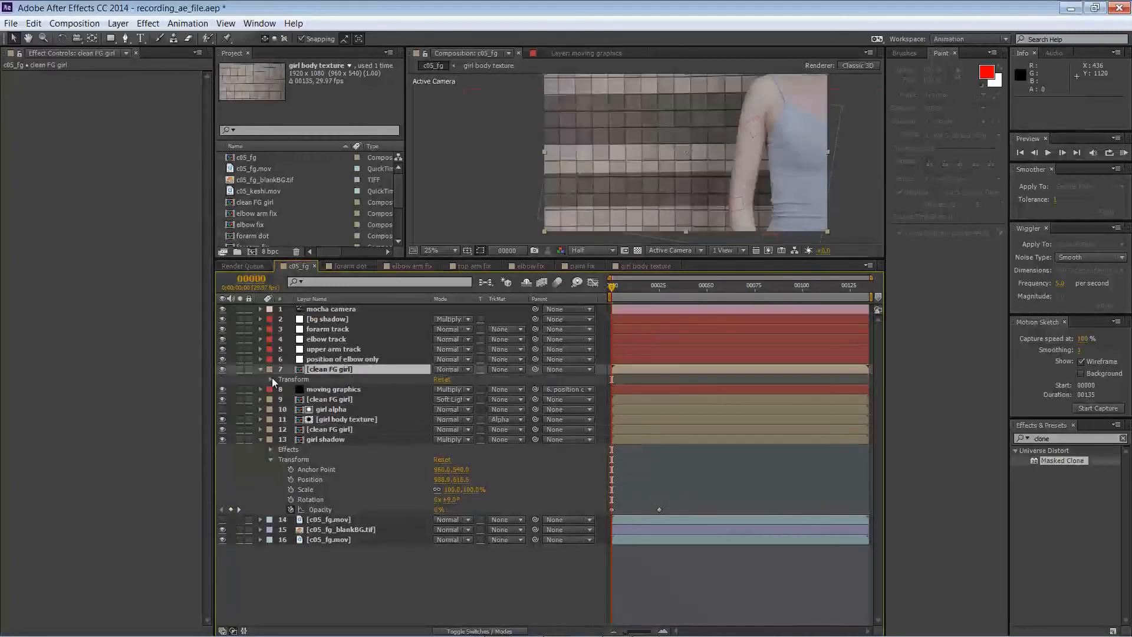
left_click(271, 379)
left_click(291, 430)
left_click_drag(649, 291, 609, 296)
left_click(442, 429)
type("100")
left_click(654, 401)
key("space")
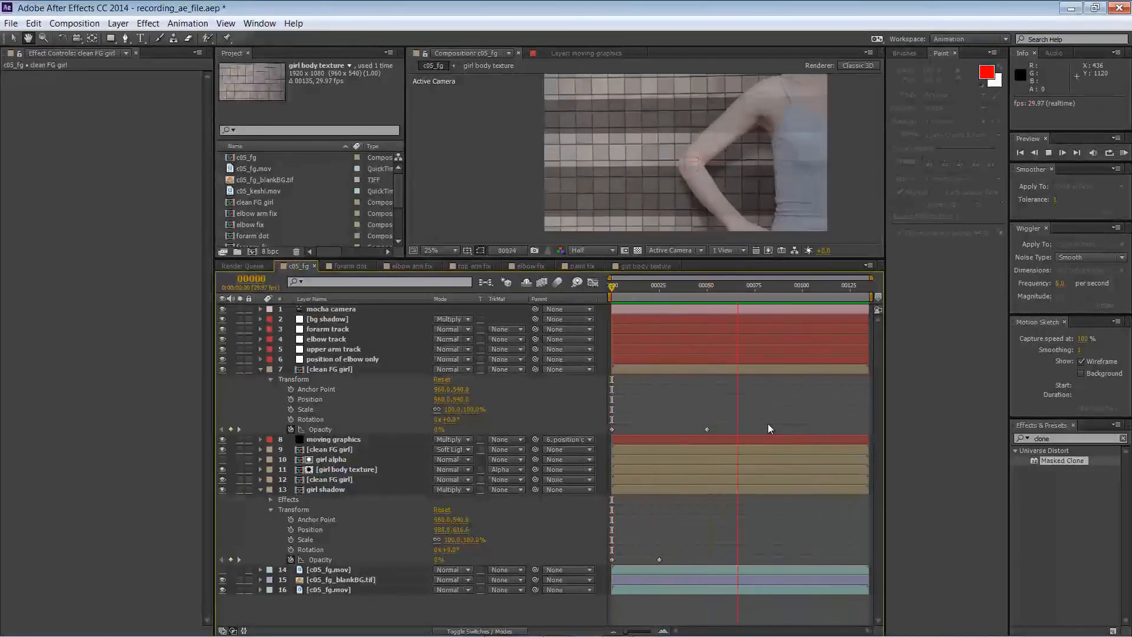
key("space")
- Duplicate the fading clean FG girl layer and use the copy as an alpha inverted matte for moving graphics
left_click(387, 441)
left_click(260, 440)
left_click(342, 371)
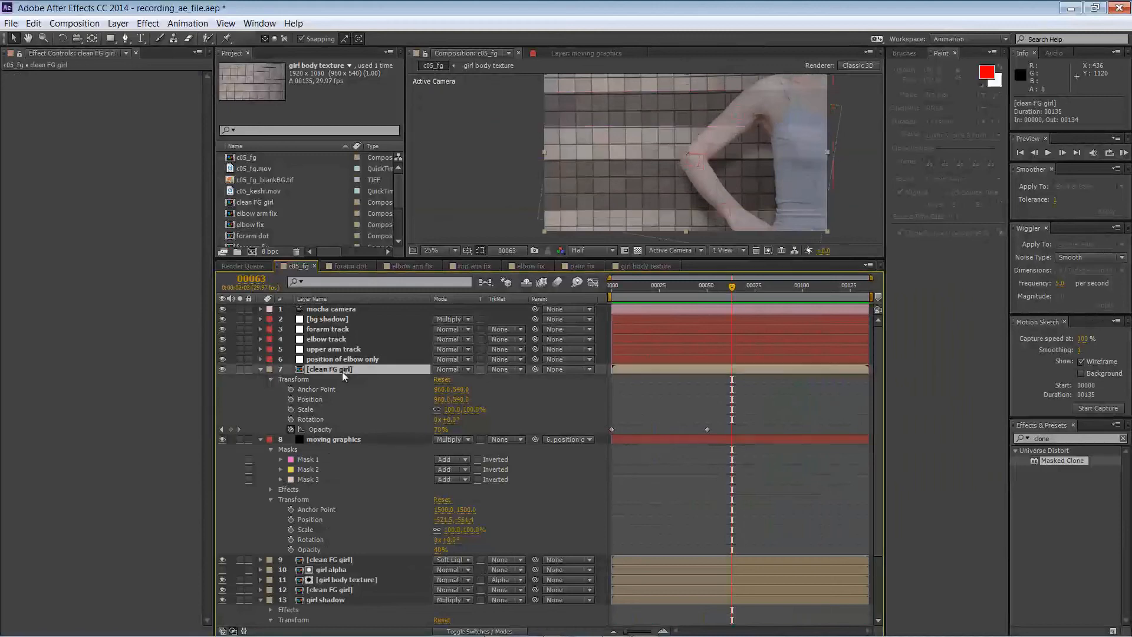
key("ctrl+d")
left_click(505, 449)
left_click(542, 480)
left_click_drag(731, 287, 651, 302)
left_click(501, 450)
left_click(530, 494)
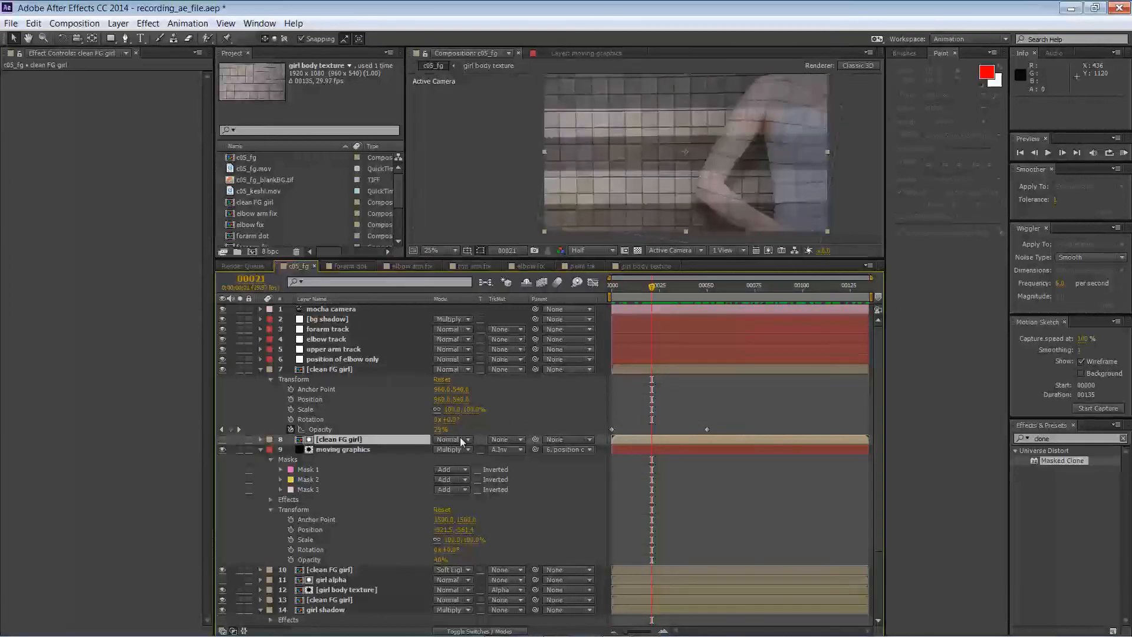
- Move the matte layer's second opacity keyframe to frame 25 and set it to 100%
left_click(260, 439)
left_click(271, 450)
left_click_drag(706, 499, 651, 500)
left_click_drag(651, 287, 659, 288)
left_click_drag(651, 499, 660, 499)
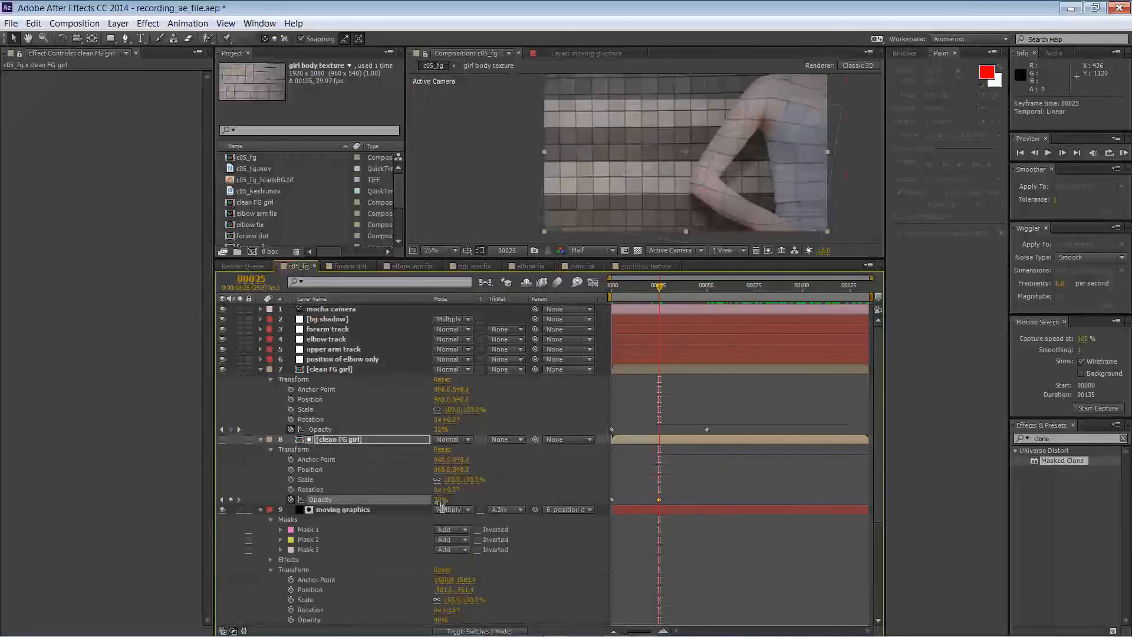
left_click(439, 500)
type("100")
key("Return")
left_click_drag(660, 287, 609, 293)
scroll(767, 393, "down", 1)
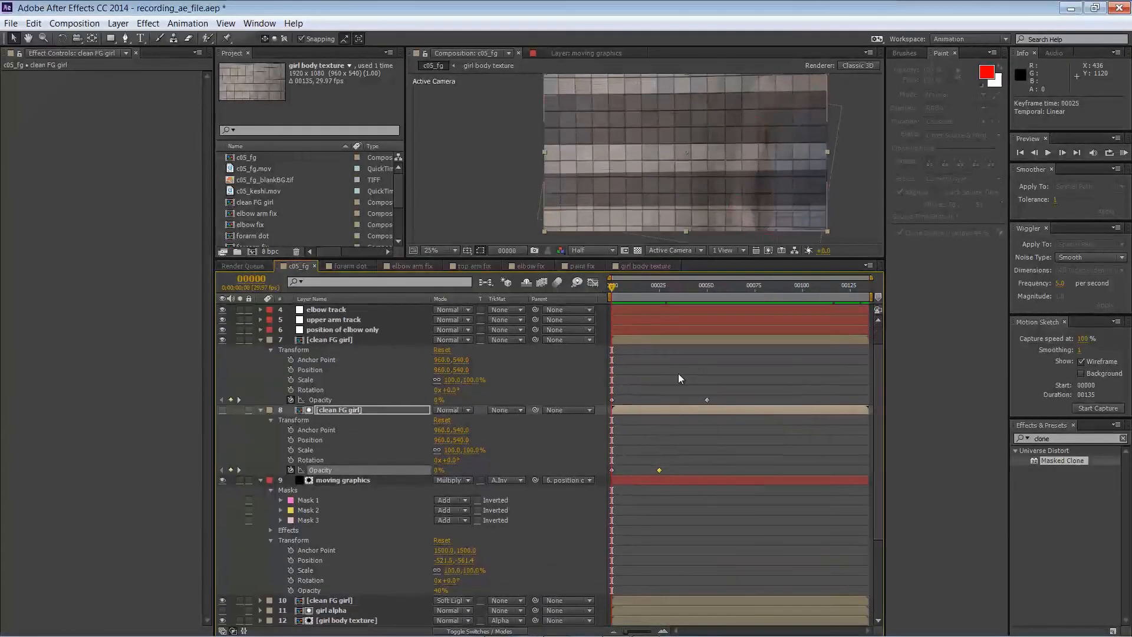
- Keyframe the opacity of the clean FG girl layer directly below girl body texture from 0% at frame 0 to full at about frame 26
left_click(353, 341)
left_click(261, 340)
left_click(261, 351)
left_click(261, 360)
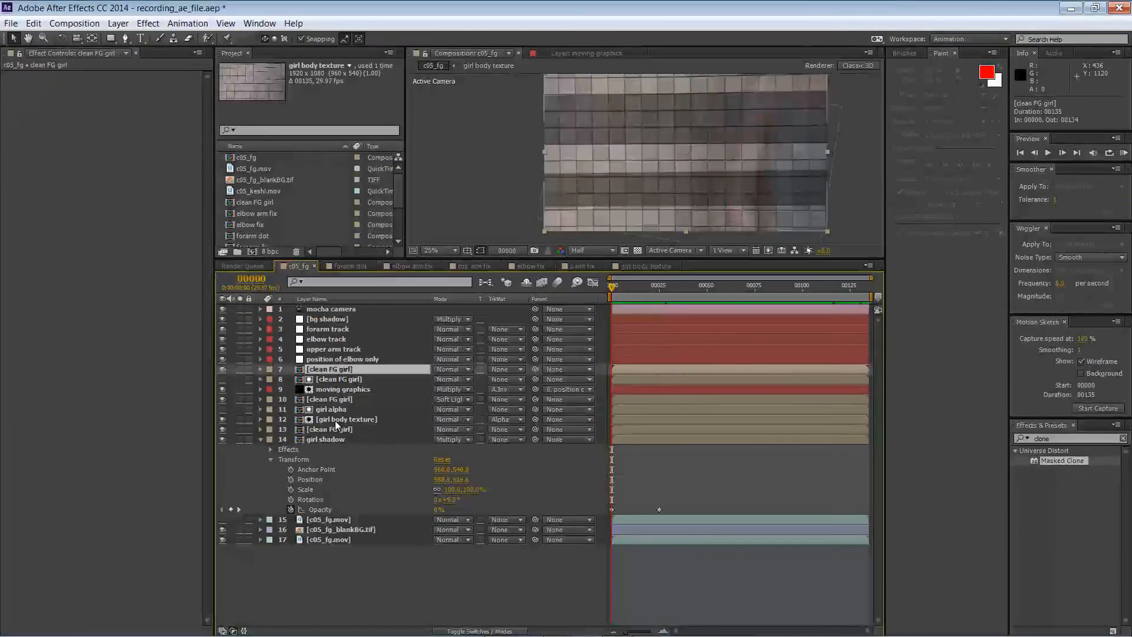
left_click(327, 431)
key("ctrl+grave")
type("00")
key("Return")
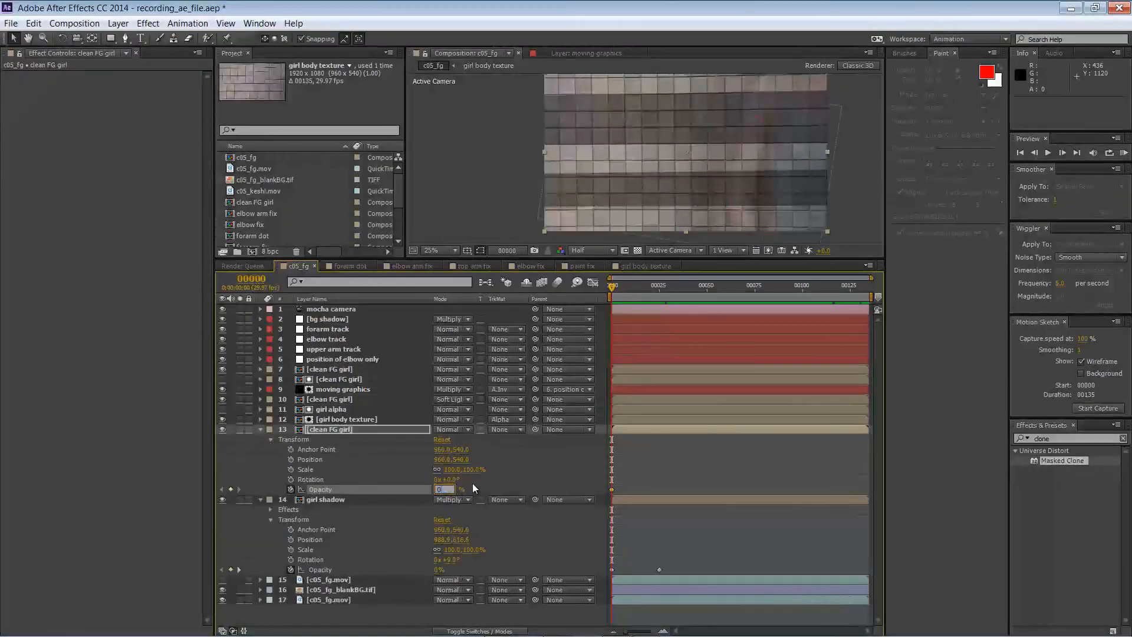
key("alt+shift+t")
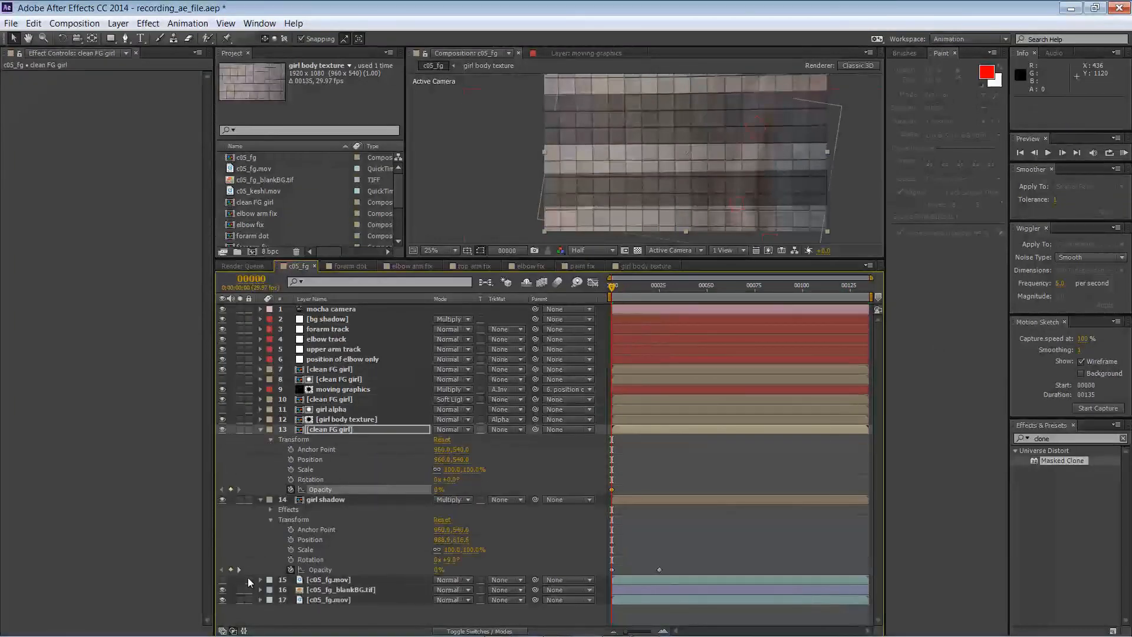
left_click_drag(611, 287, 661, 291)
left_click_drag(439, 489, 740, 482)
left_click_drag(658, 289, 601, 311)
- Keyframe the Soft Light clean FG girl layer's opacity from 0% at frame 0 to 100% at about frame 8, and preview the fade
left_click(358, 419)
left_click(220, 419)
left_click(221, 419)
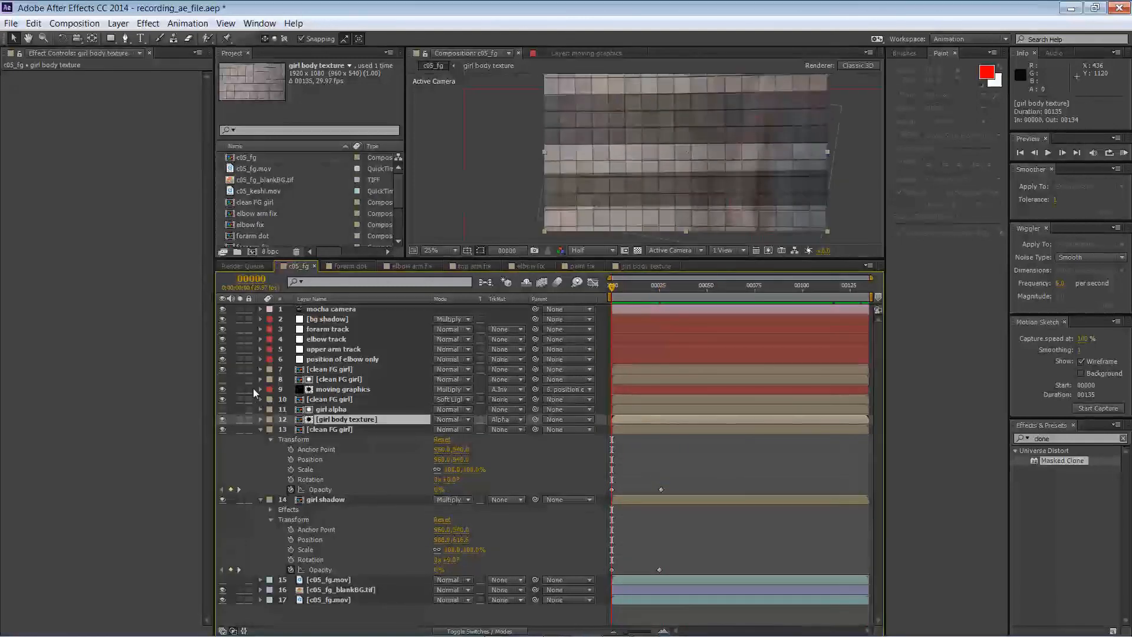
left_click(345, 401)
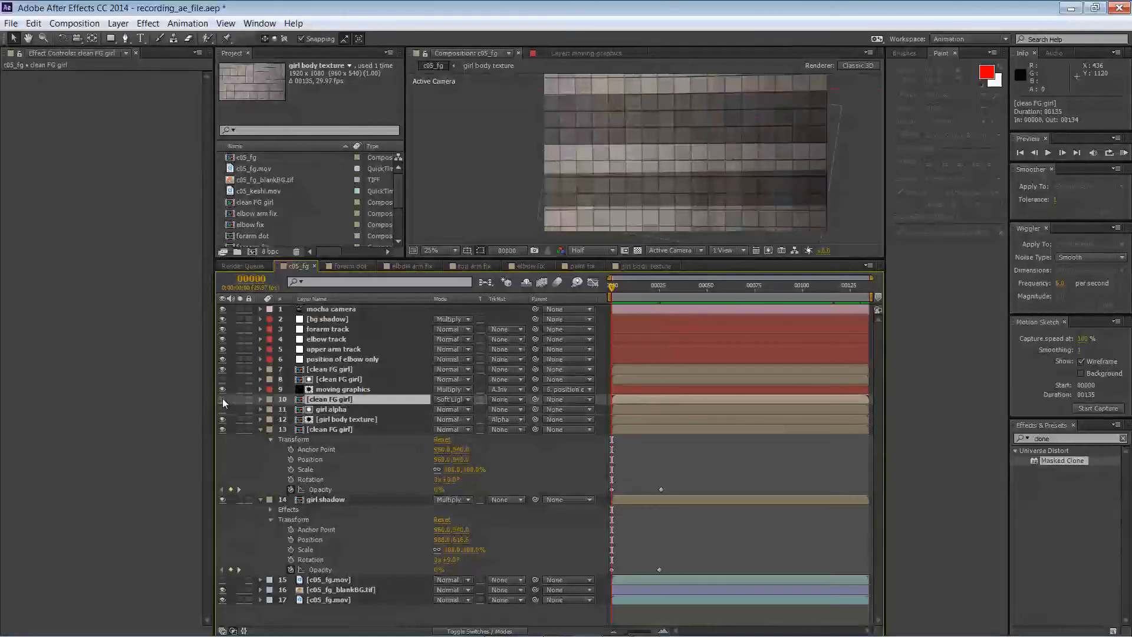
left_click(260, 399)
left_click(271, 410)
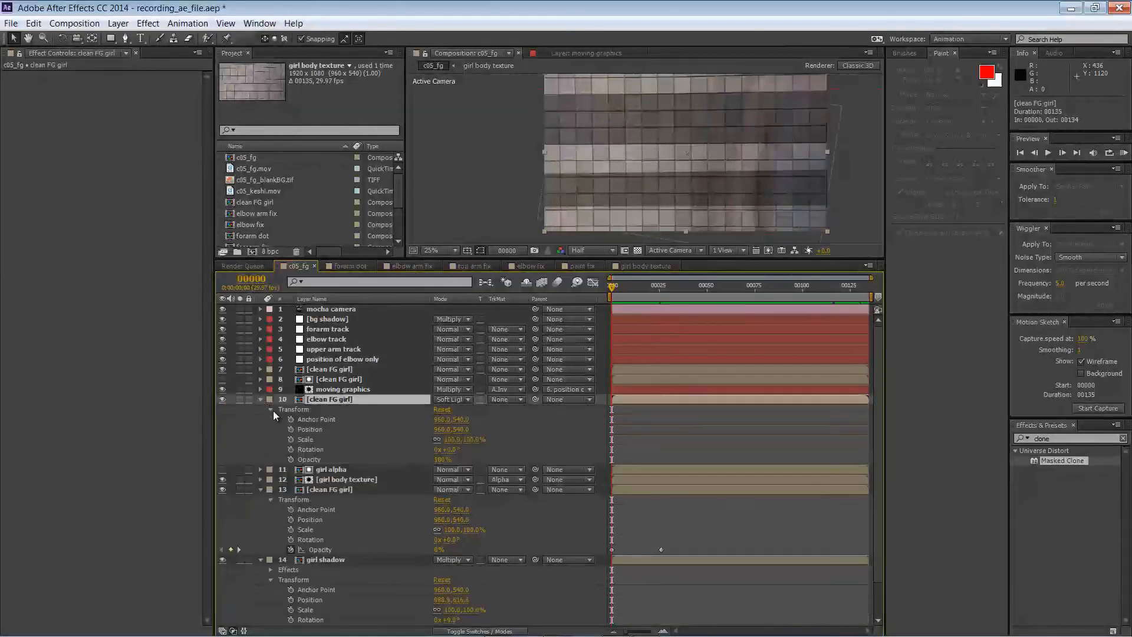
left_click(292, 459)
left_click_drag(443, 459, 338, 435)
left_click_drag(612, 286, 627, 288)
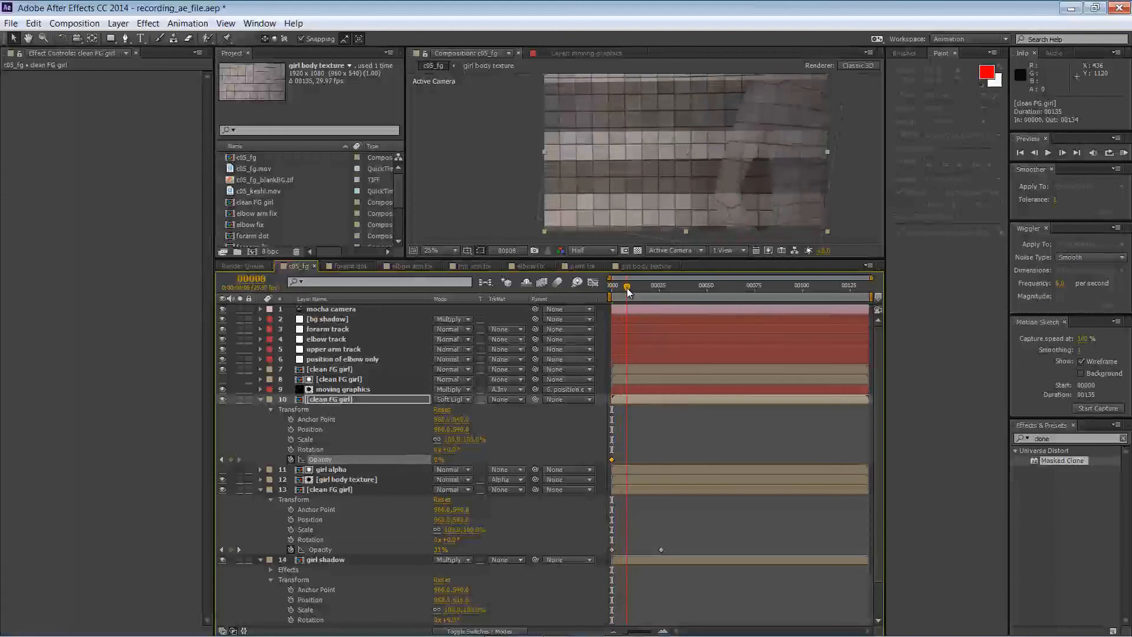
left_click_drag(440, 460, 627, 339)
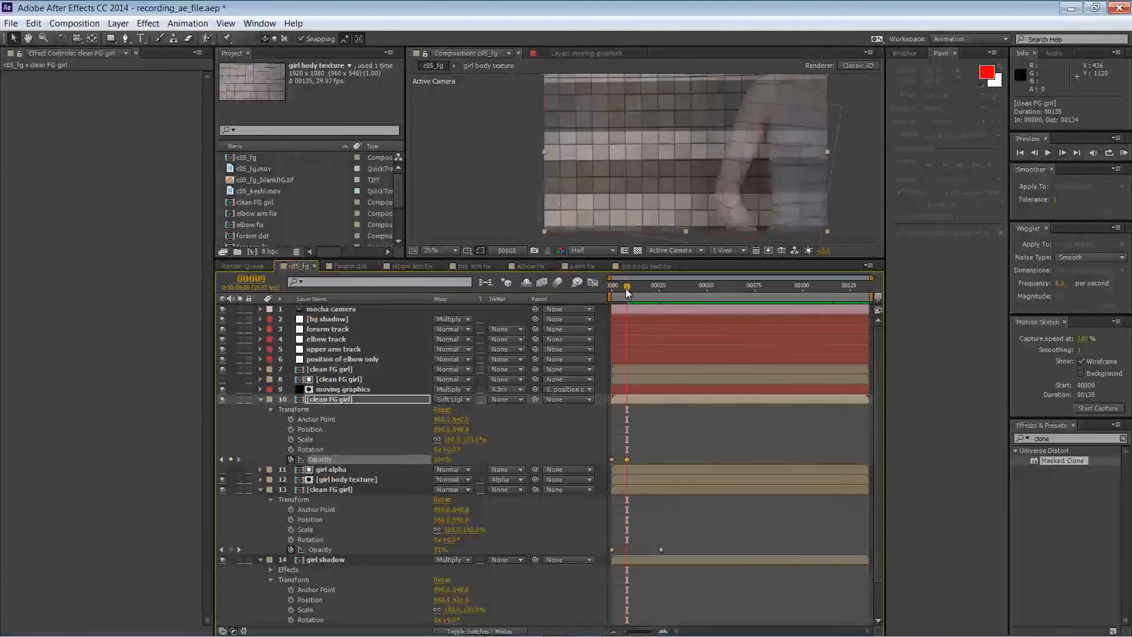
left_click_drag(625, 287, 604, 287)
key("KP_0")
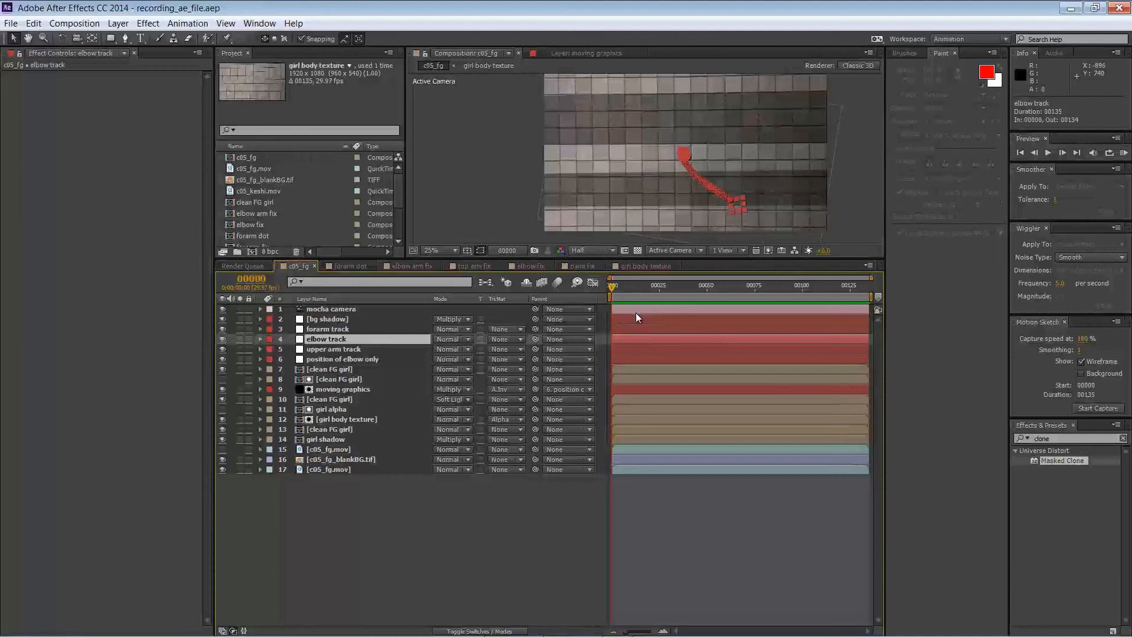
- At the last frame, add a black Arial Bold text reading "mocha", enlarge it to about 317 px and place it over the tiles beside the elbow
left_click_drag(612, 284, 869, 275)
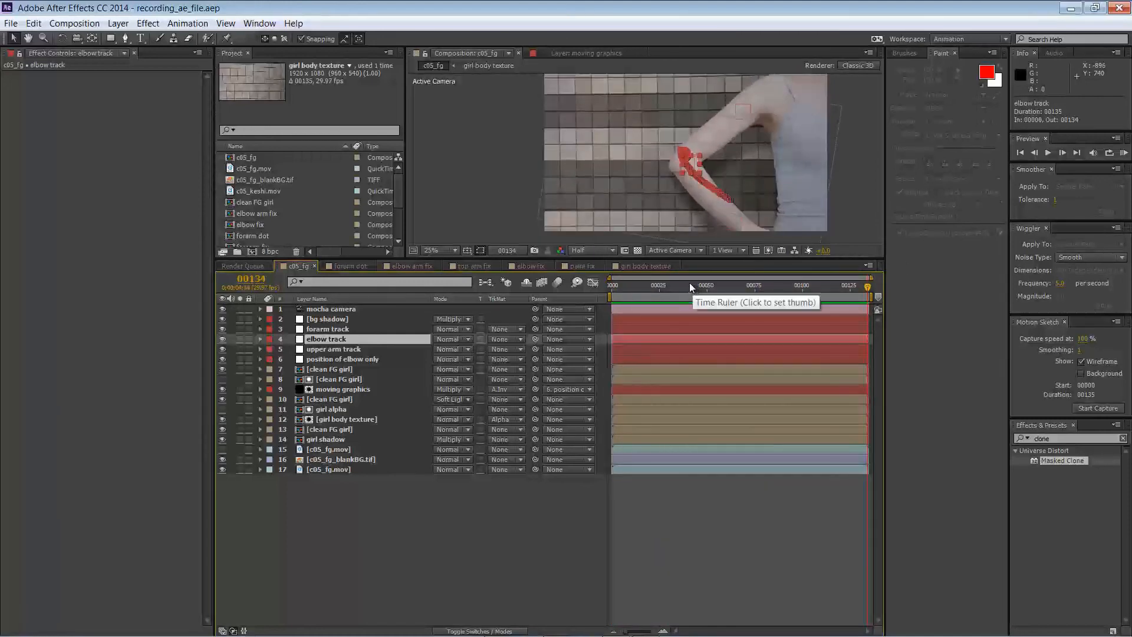
key("ctrl+t")
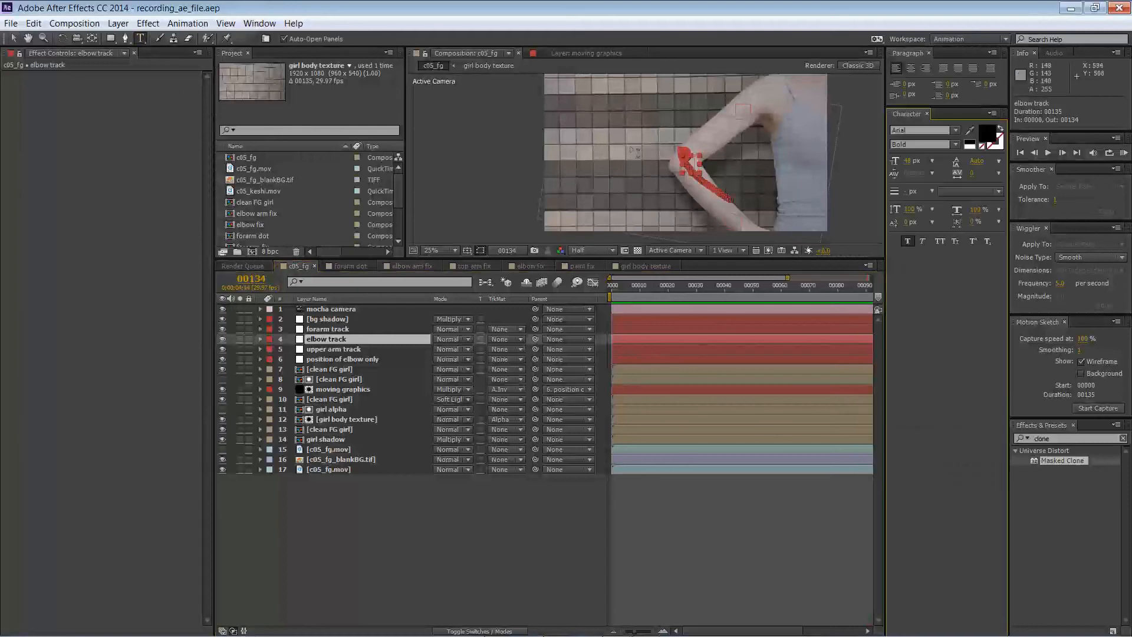
left_click(630, 192)
type("mocha")
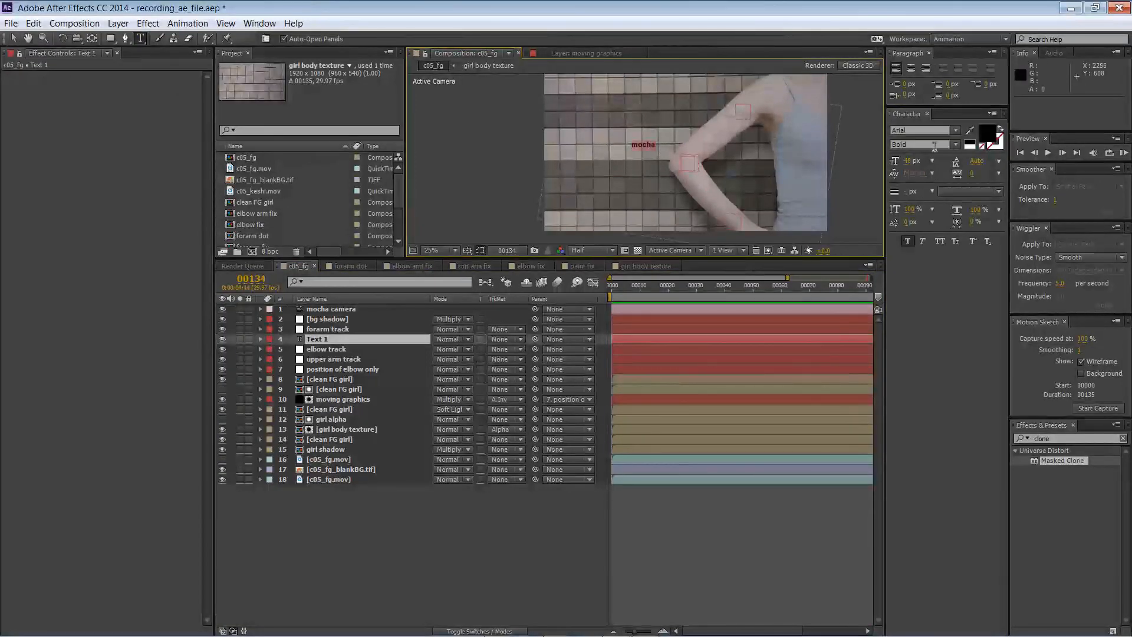
left_click_drag(911, 161, 974, 175)
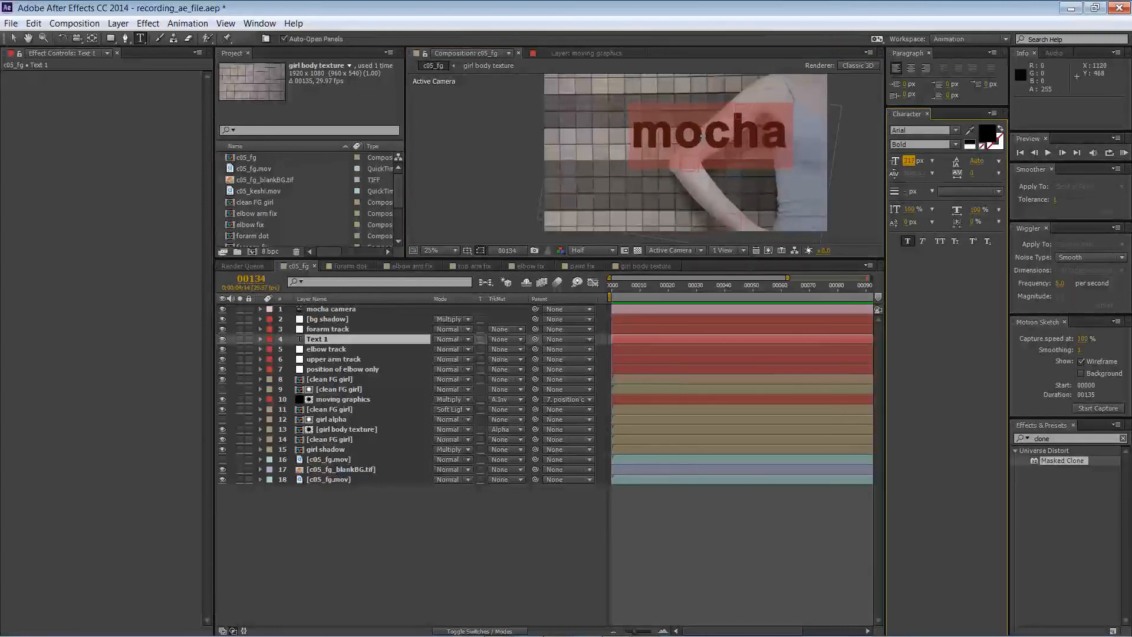
key("Escape")
key("v")
left_click_drag(684, 138, 606, 162)
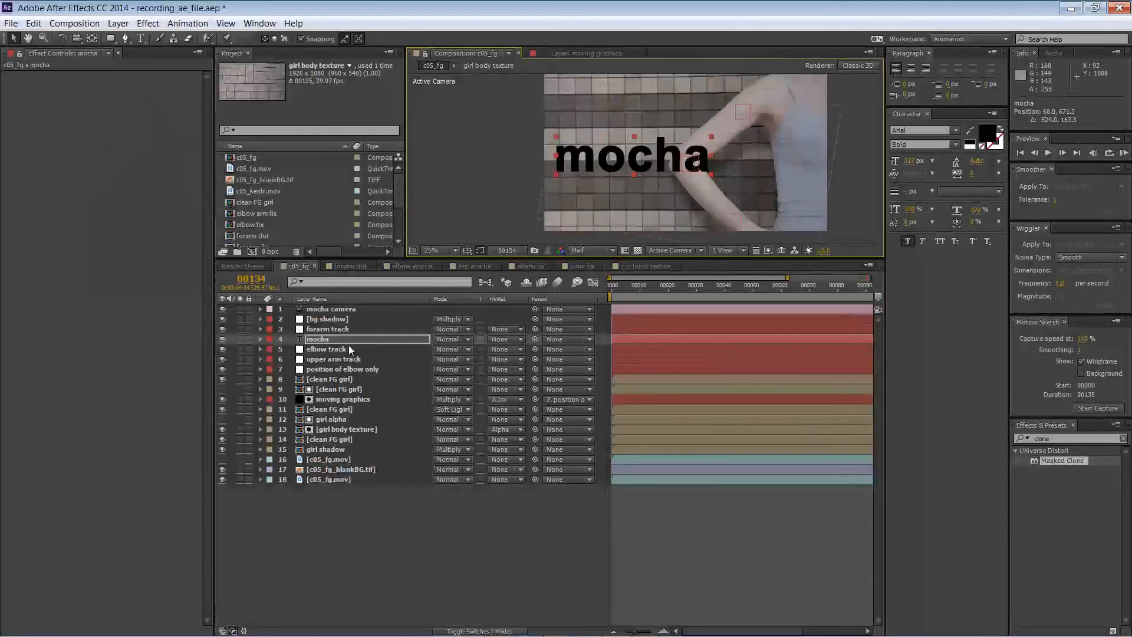
- Try parenting the mocha text layer to elbow track and check how it follows over time
left_click_drag(535, 339, 325, 349)
left_click_drag(630, 288, 579, 269)
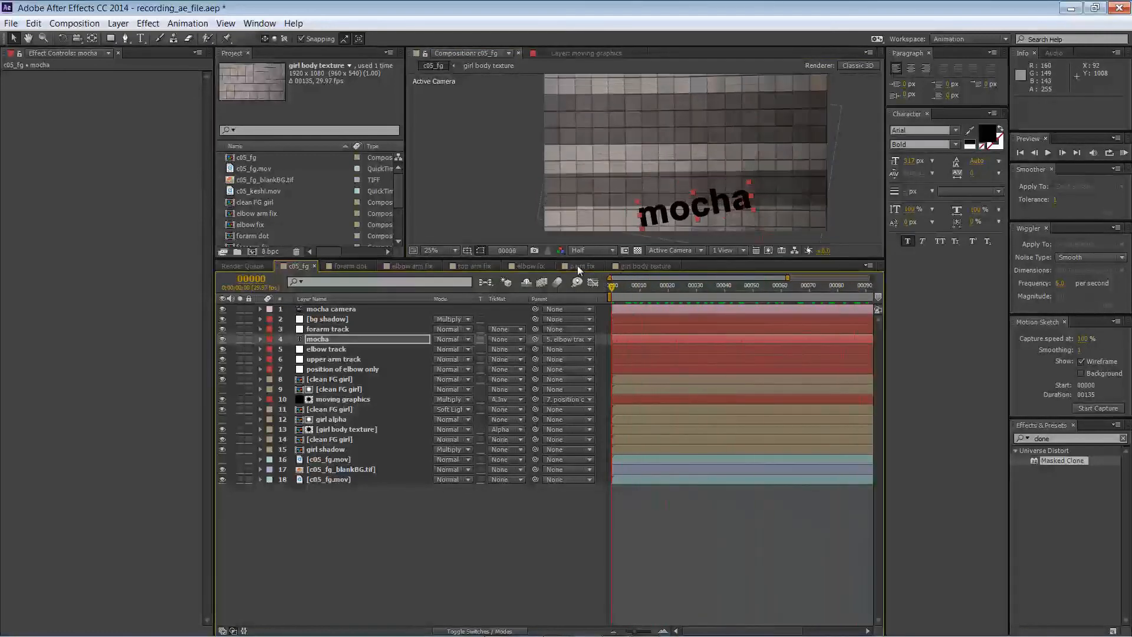
key("End")
key("ctrl+z")
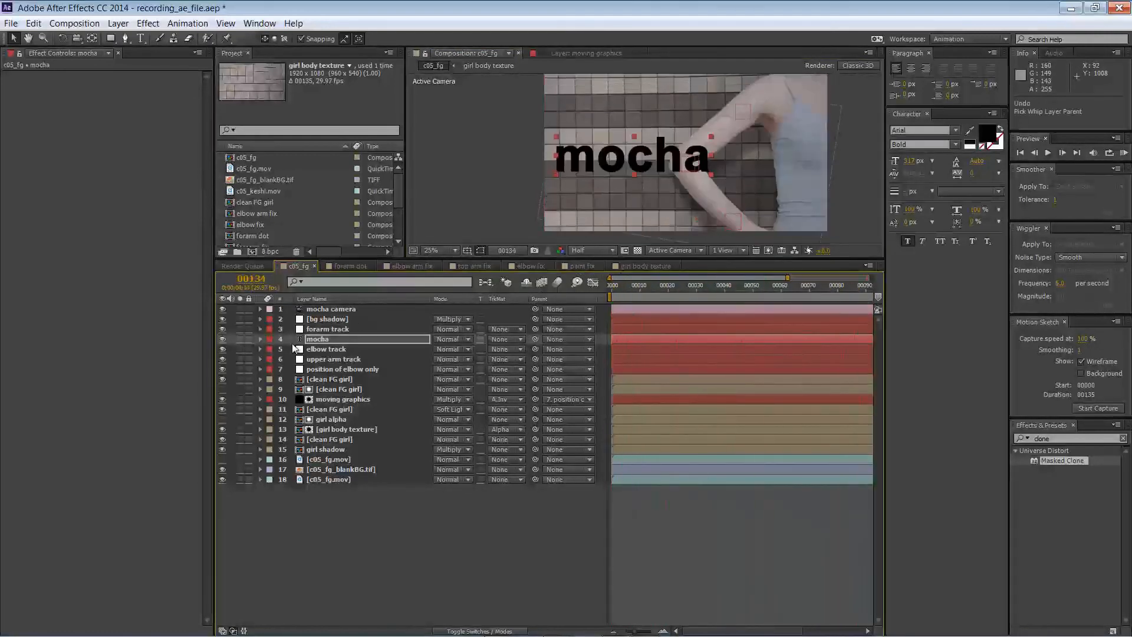
- Reveal the elbow track layer's Position property and copy all of its keyframes
left_click(260, 340)
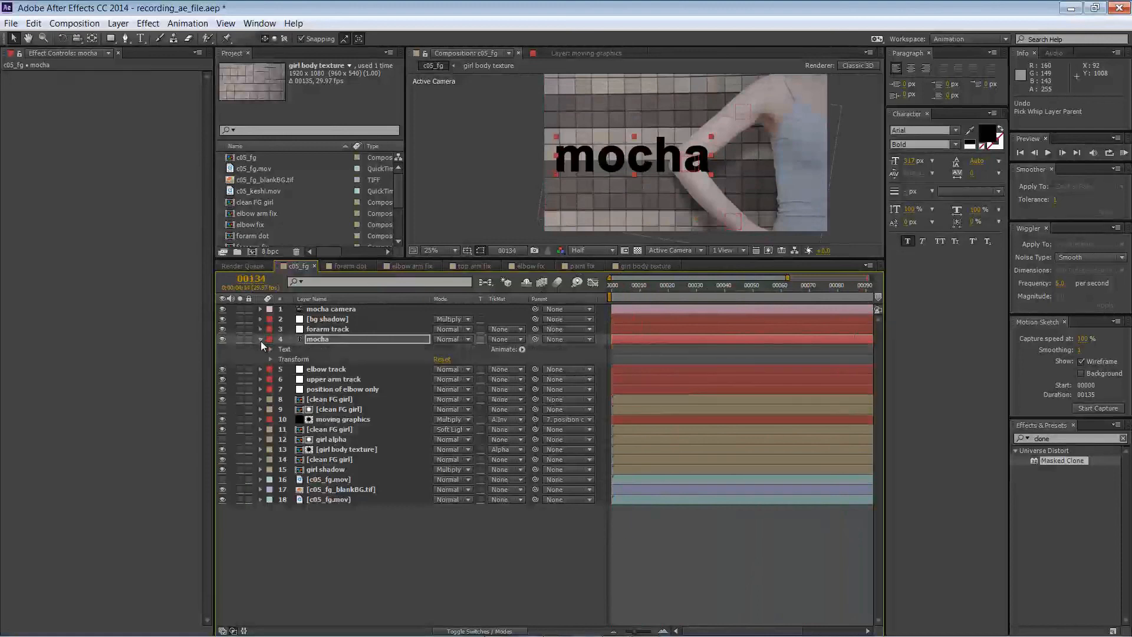
left_click(332, 370)
key("p")
left_click(327, 379)
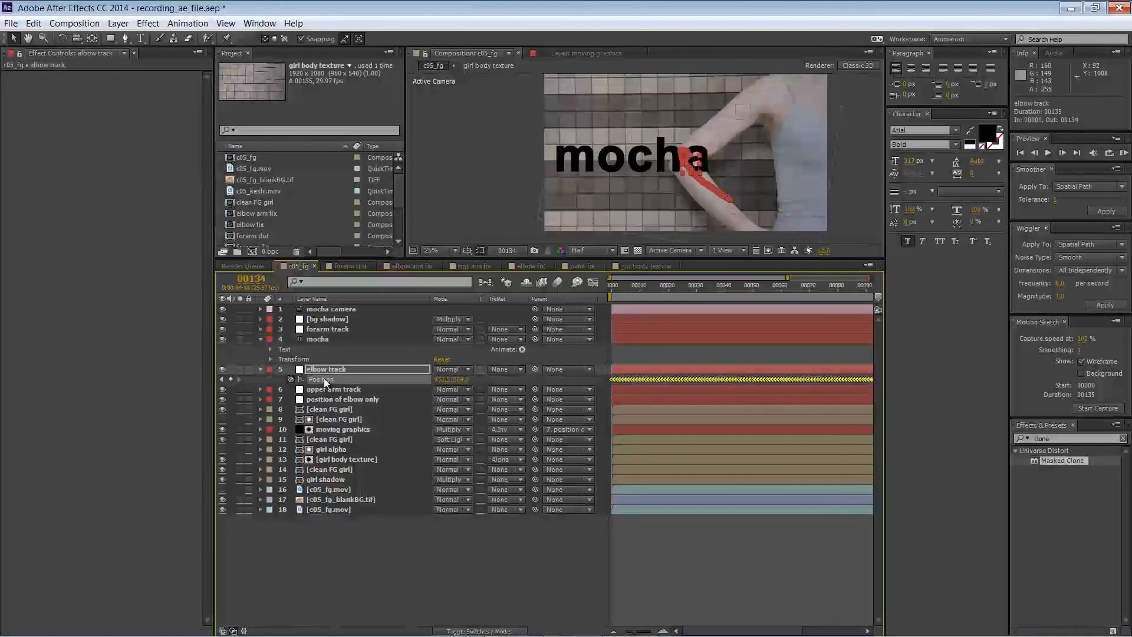
key("ctrl+c")
- Try pasting the position keyframes onto the mocha text at the last frame and offsetting its anchor point
left_click(318, 341)
key("ctrl+v")
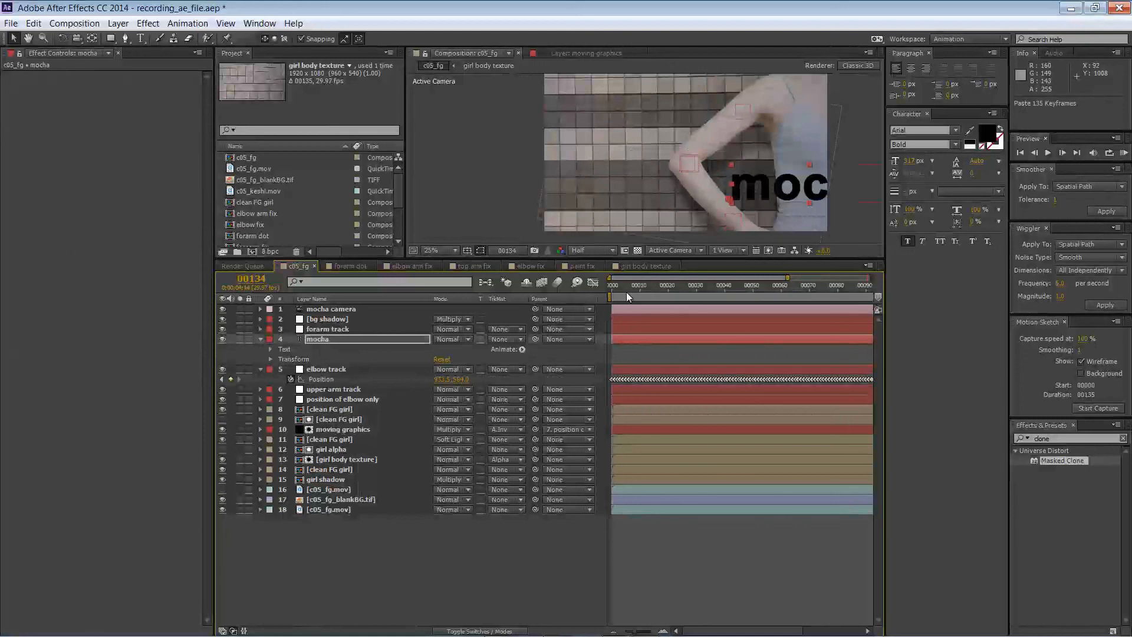
left_click(275, 359)
left_click_drag(443, 369, 653, 317)
left_click_drag(759, 286, 900, 296)
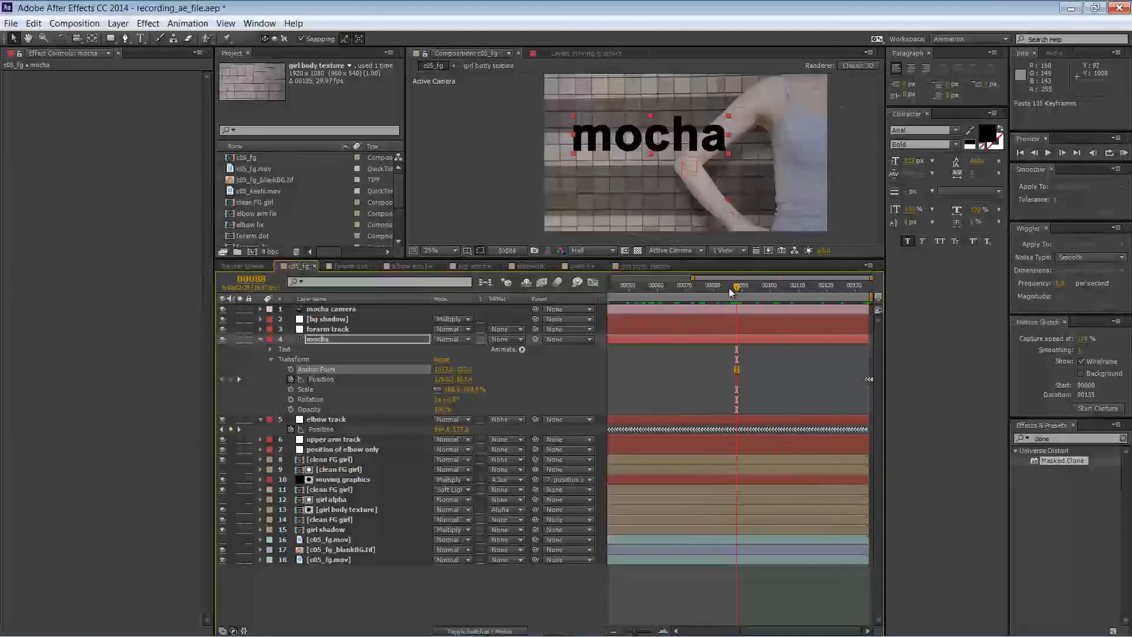
key("ctrl+z")
key("ctrl+z")
key("ctrl+z")
- Paste the elbow position keyframes onto the mocha text starting at frame 0, and offset its anchor point to bring the text over the tiles
left_click_drag(720, 286, 571, 283)
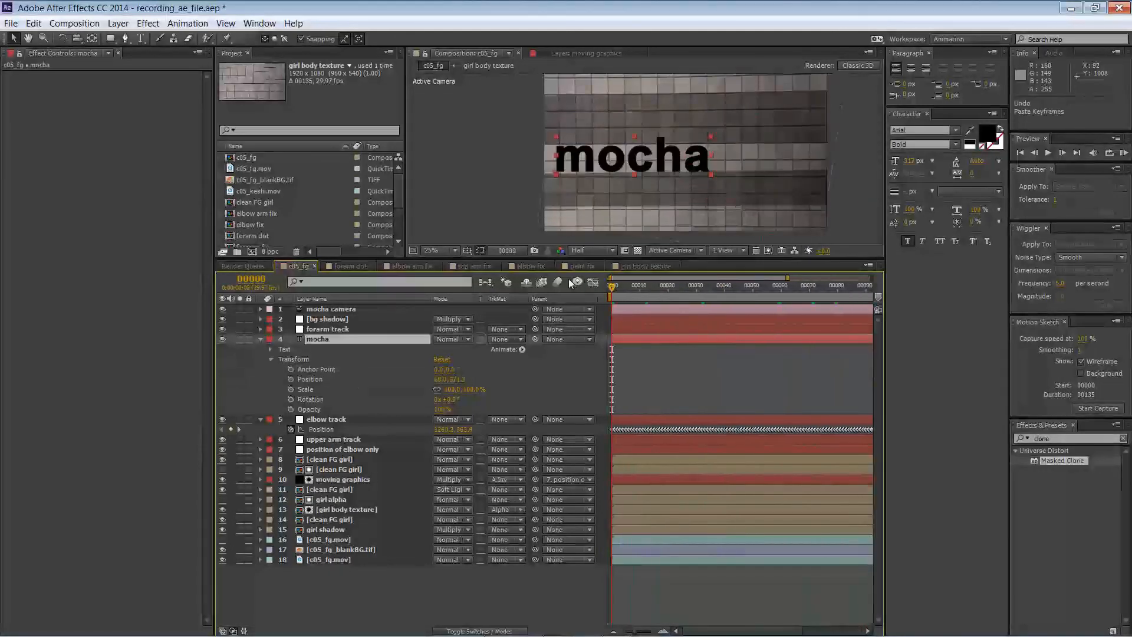
key("ctrl+v")
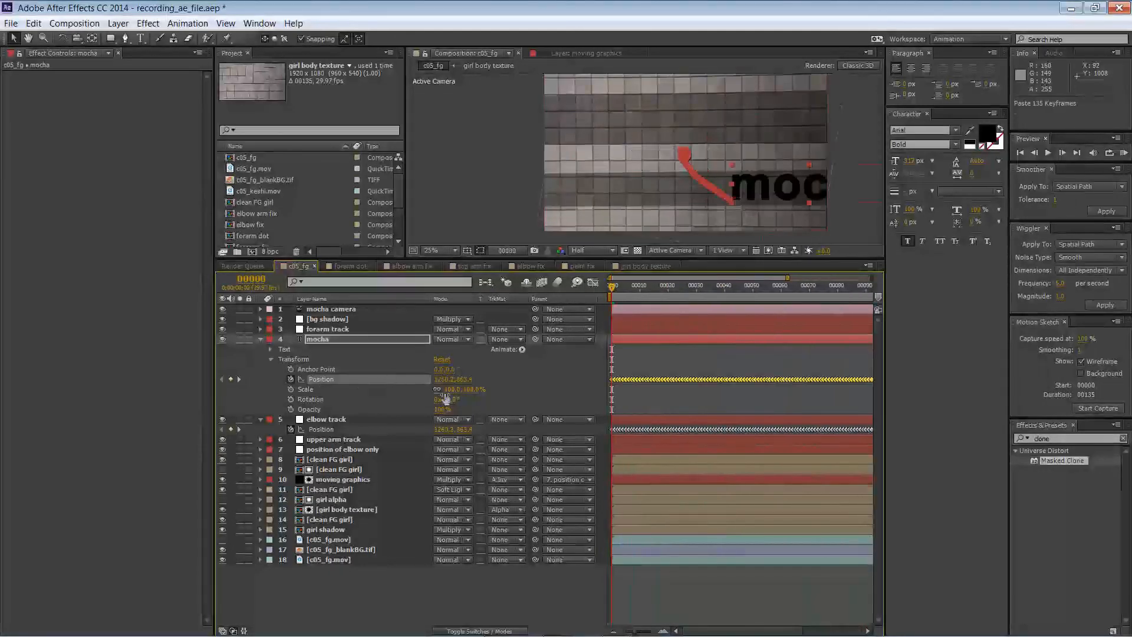
left_click_drag(439, 370, 577, 353)
left_click_drag(630, 287, 936, 282)
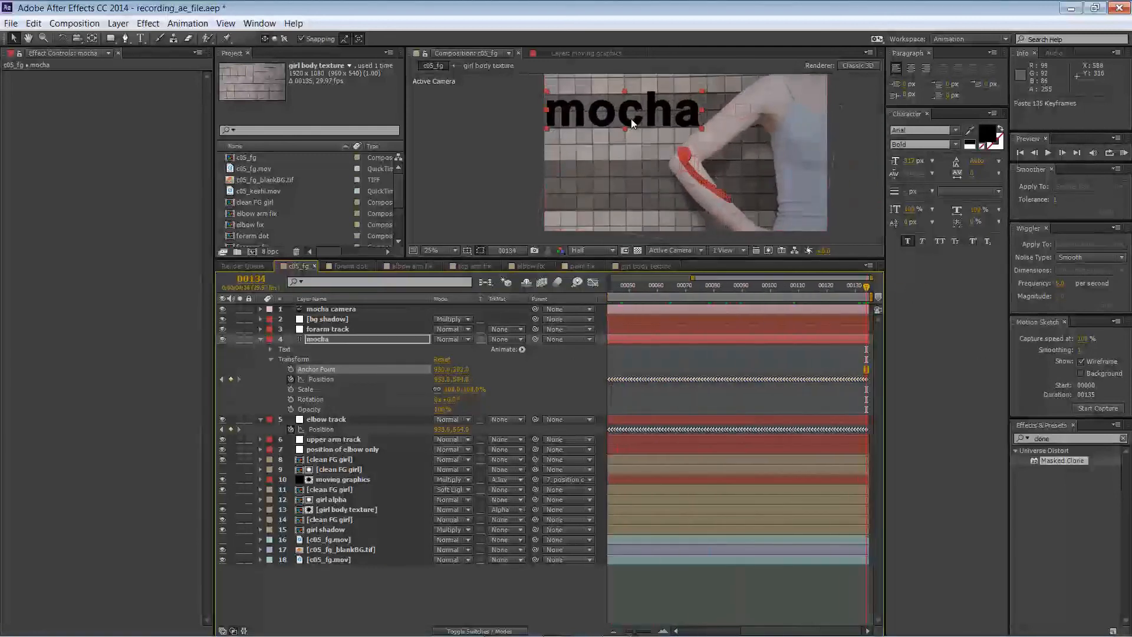
mouse_move(597, 117)
left_mouse_down()
mouse_move(617, 137)
mouse_move(615, 127)
left_mouse_up()
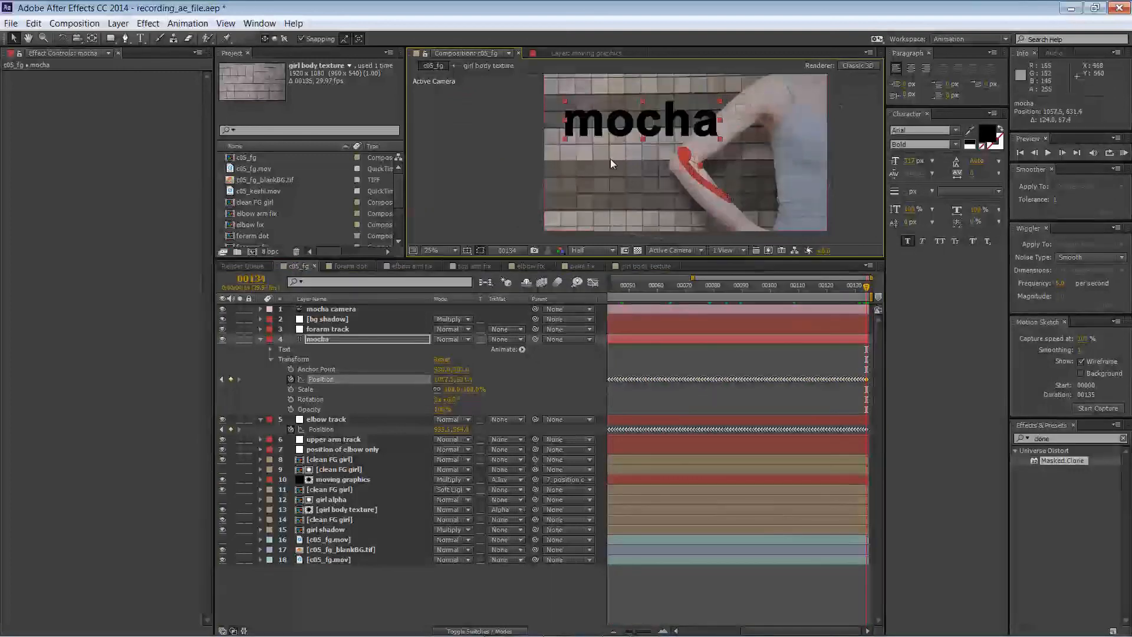
key("ctrl+z")
- Set the mocha text's anchor point to about 847, -12 and check its motion across the shot
left_click_drag(458, 369, 347, 349)
mouse_move(866, 287)
left_mouse_down()
mouse_move(535, 288)
mouse_move(908, 296)
mouse_move(866, 287)
left_mouse_up()
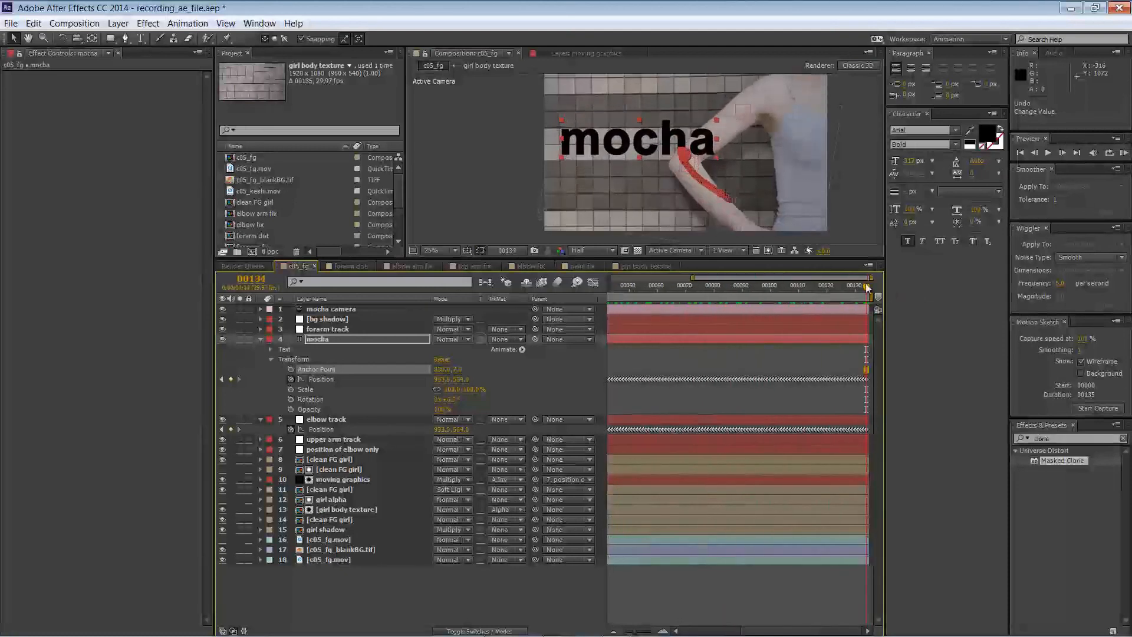
mouse_move(453, 369)
left_mouse_down()
mouse_move(470, 372)
mouse_move(450, 369)
left_mouse_up()
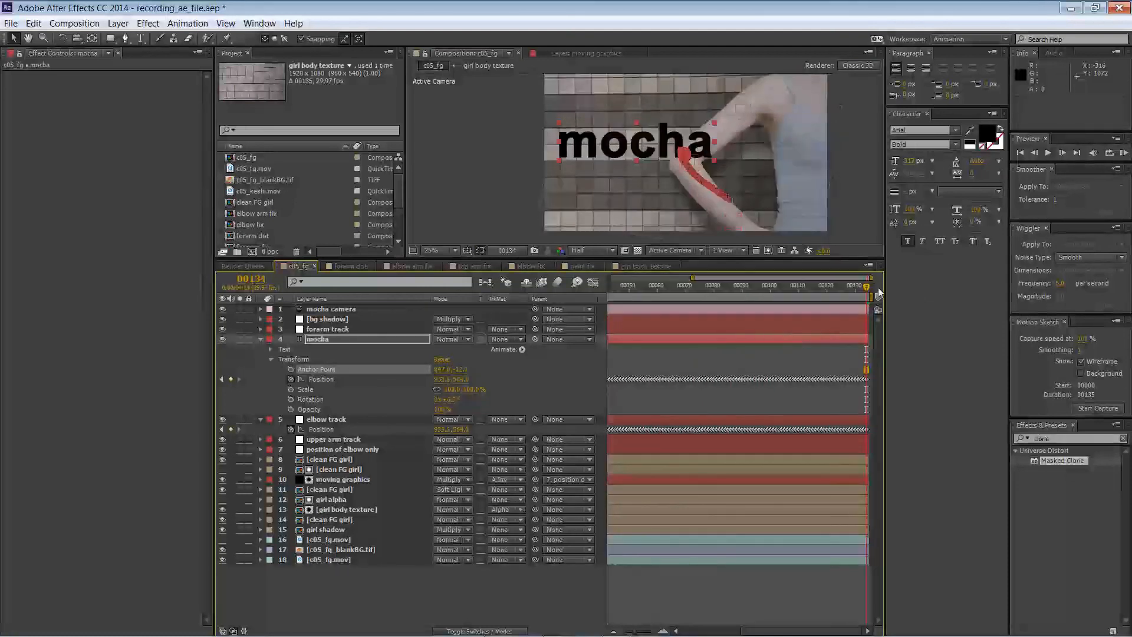
left_click_drag(878, 287, 589, 282)
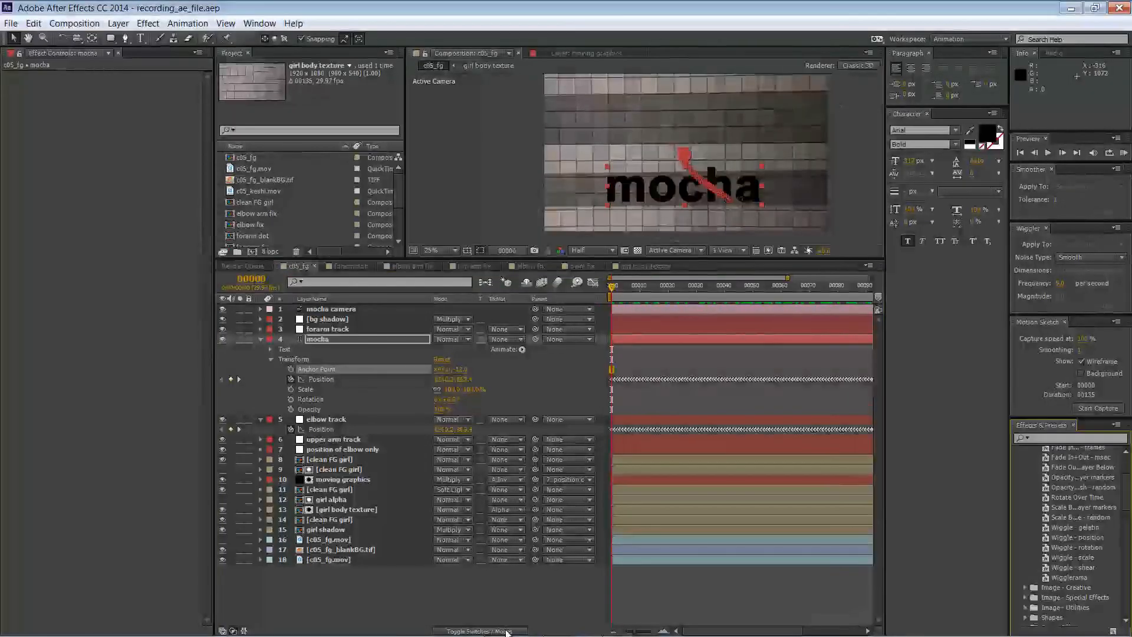
- Make the mocha text a 3D layer and expand its Material Options
left_click(506, 631)
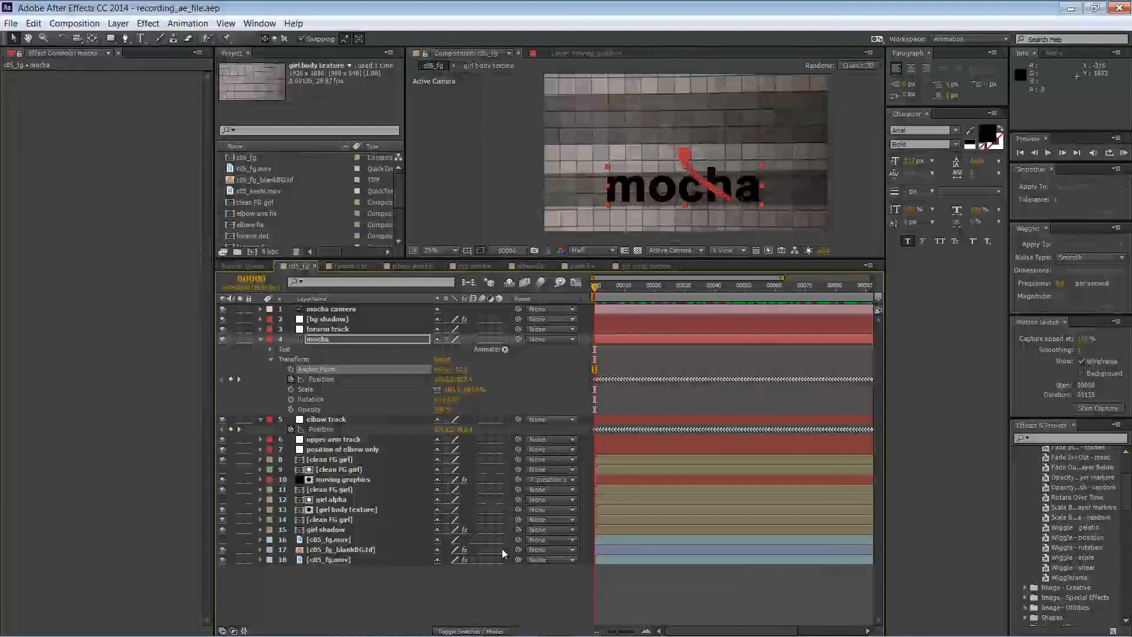
left_click(499, 339)
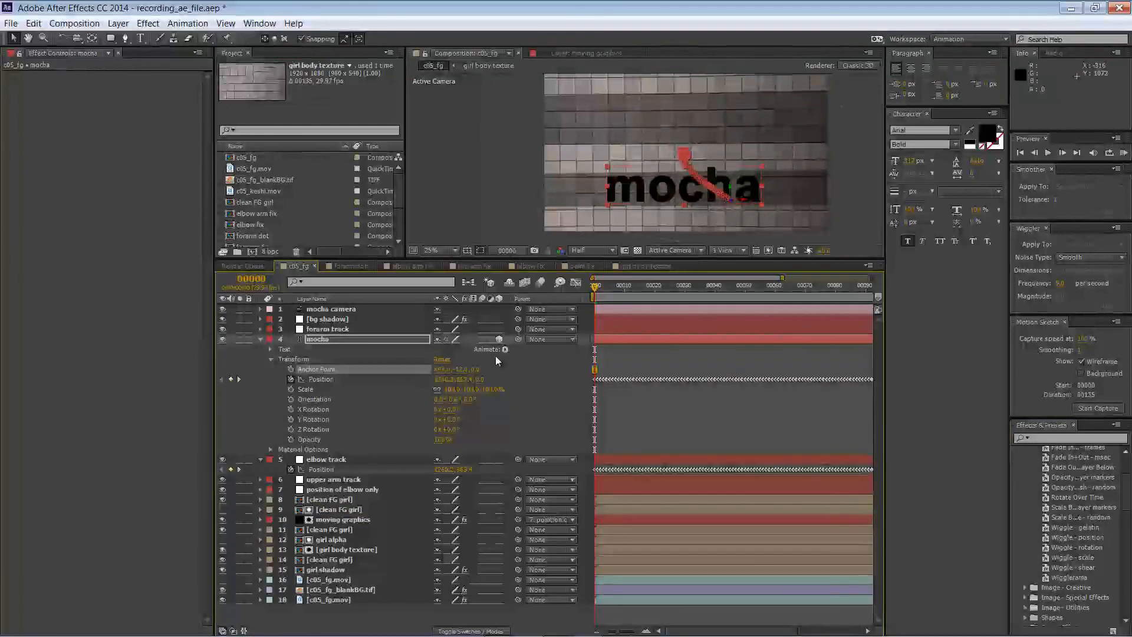
left_click(271, 450)
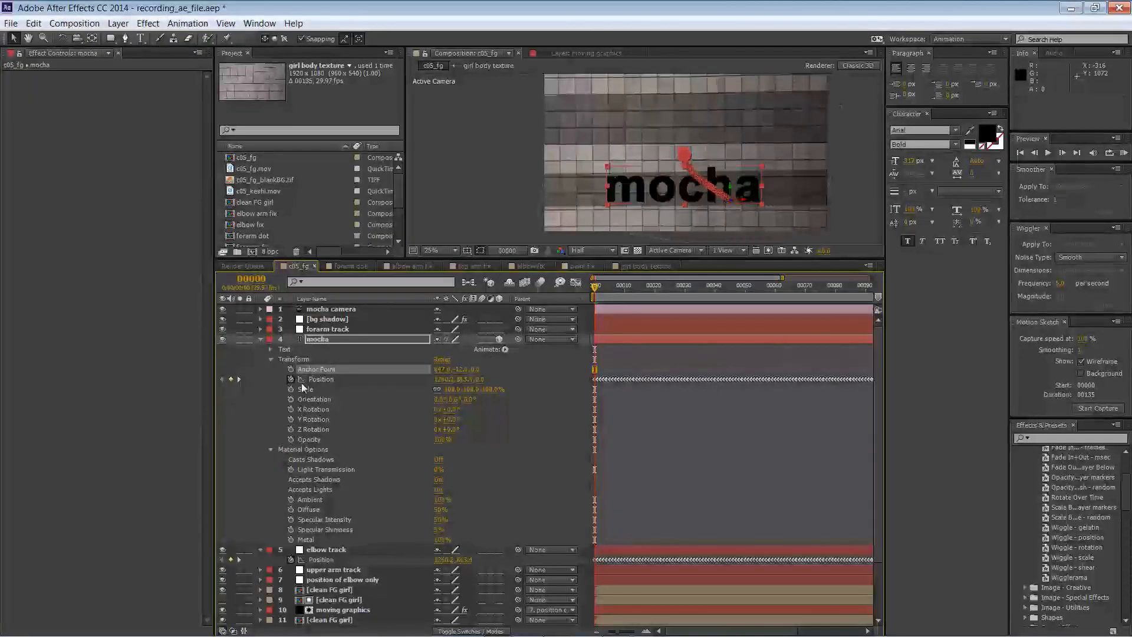
- Switch the c05_fg composition's renderer to Ray-traced 3D in its advanced settings and apply the change
left_click(74, 23)
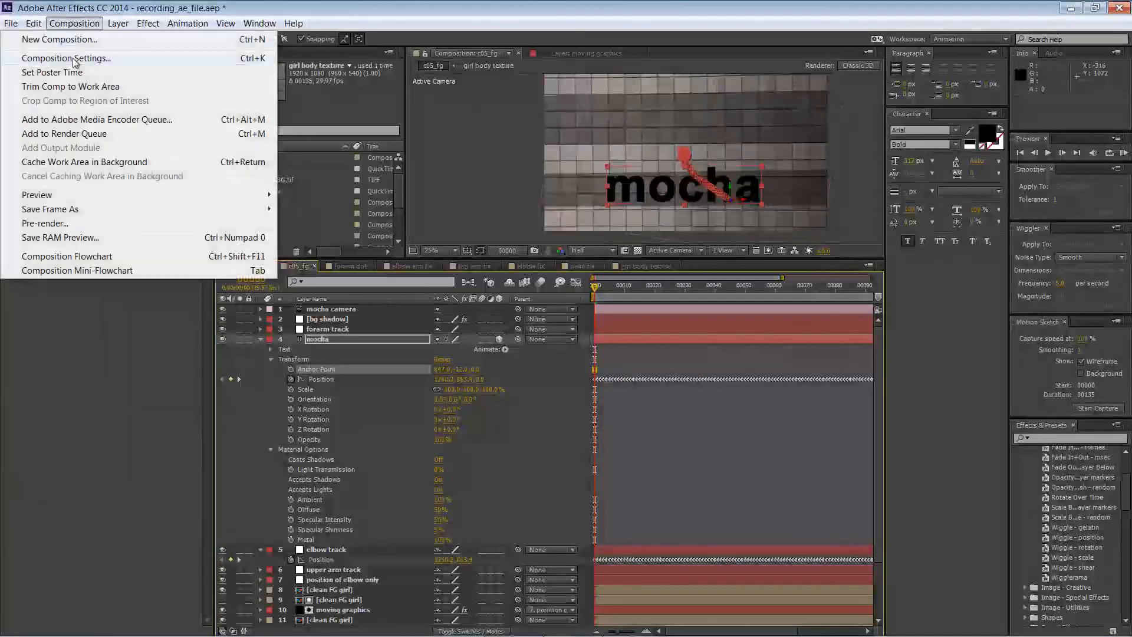
left_click(65, 57)
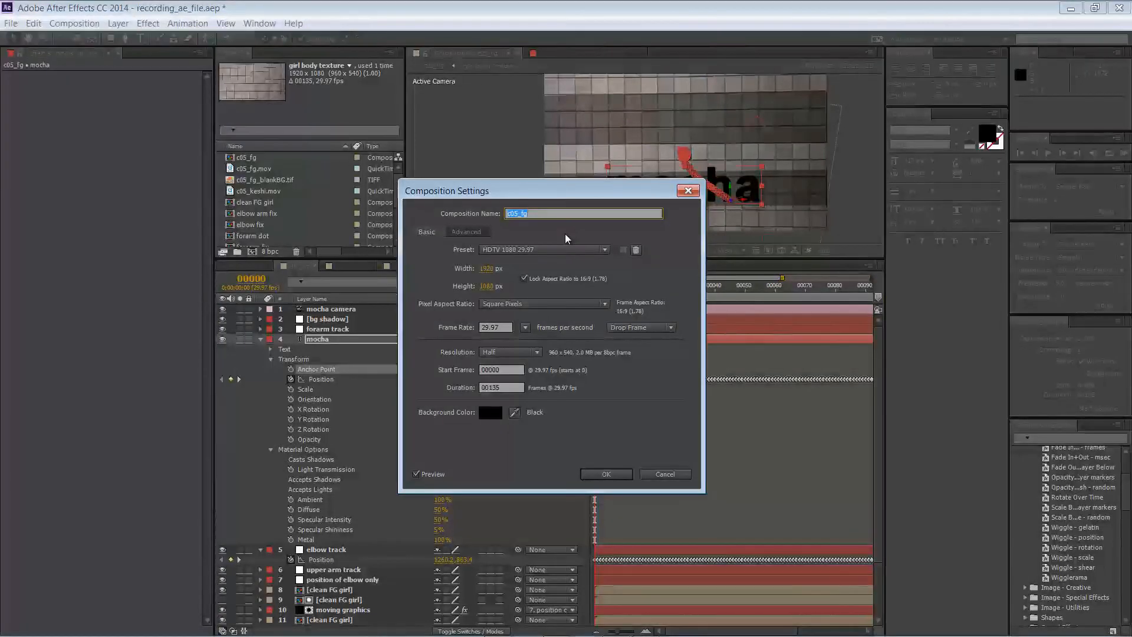
left_click(466, 231)
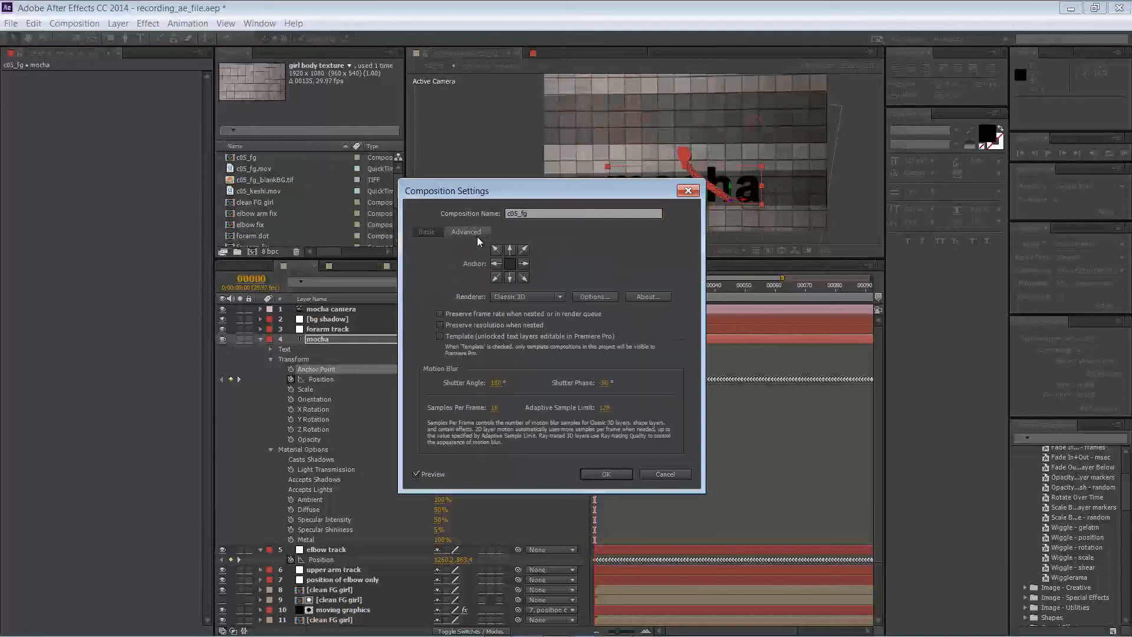
left_click(522, 298)
left_click(558, 328)
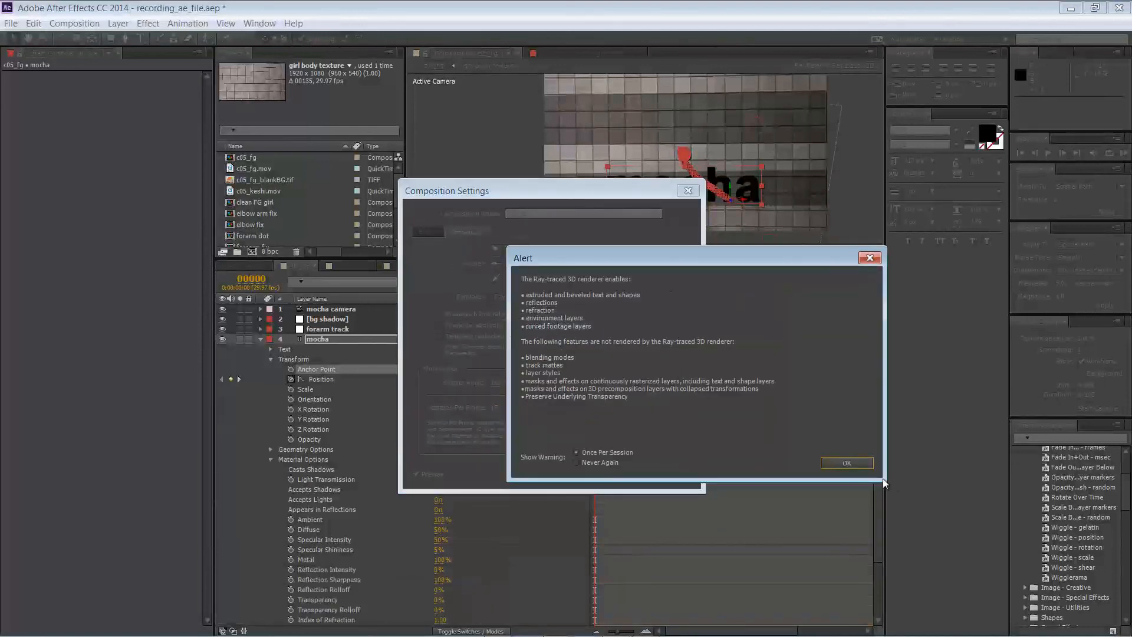
left_click(828, 466)
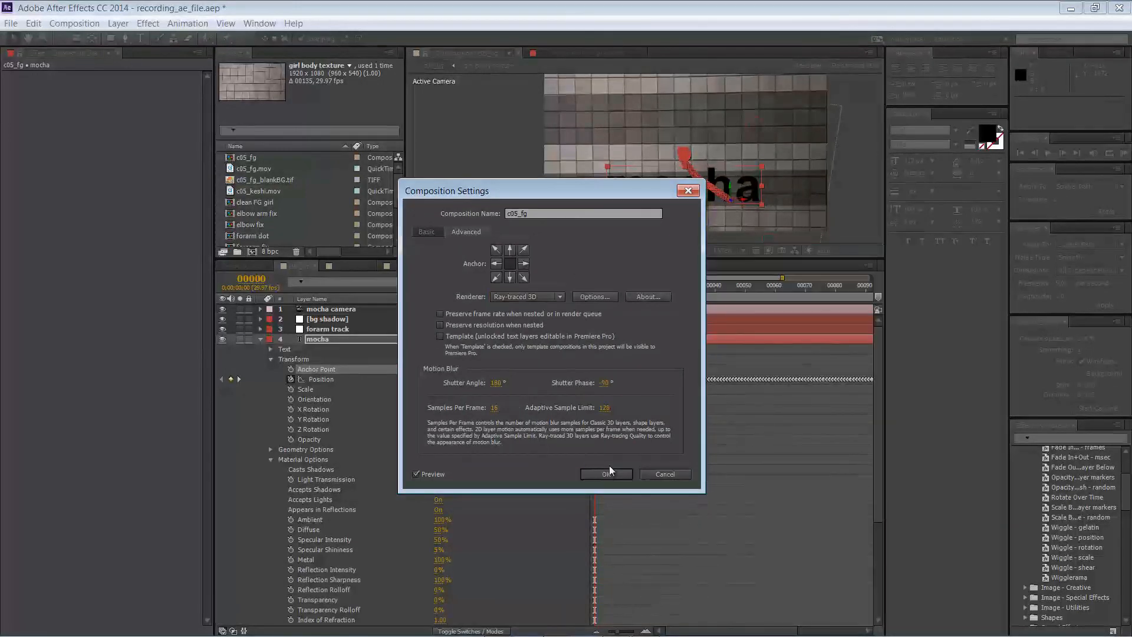
left_click(599, 475)
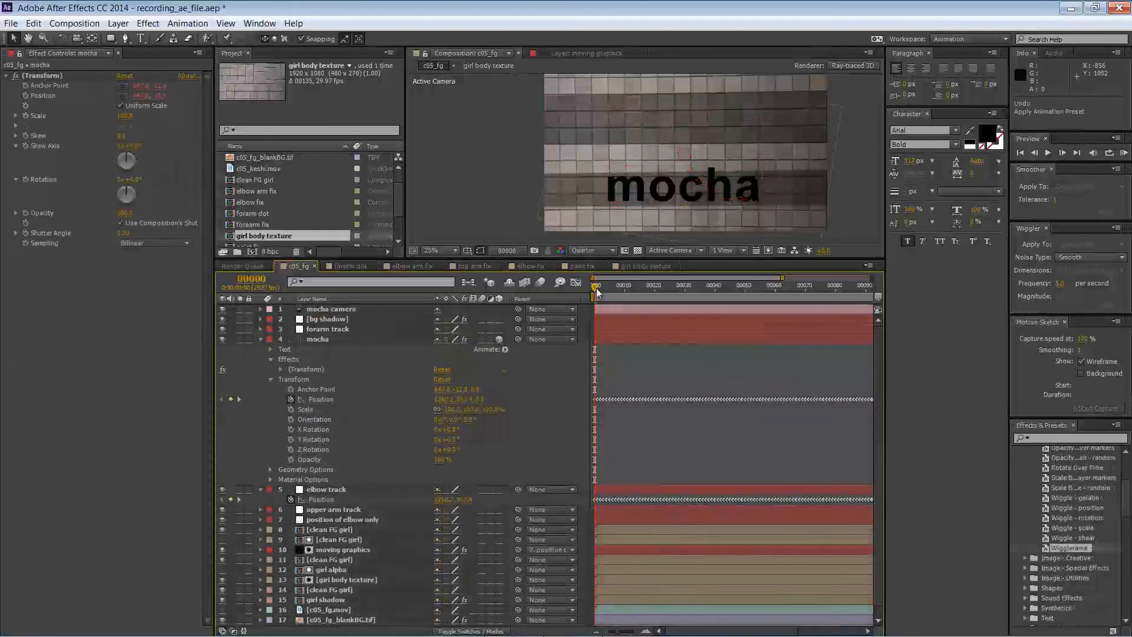
- Start keyframing X, Y and Z Rotation on the mocha text layer at frame 0
left_click_drag(596, 287, 567, 289)
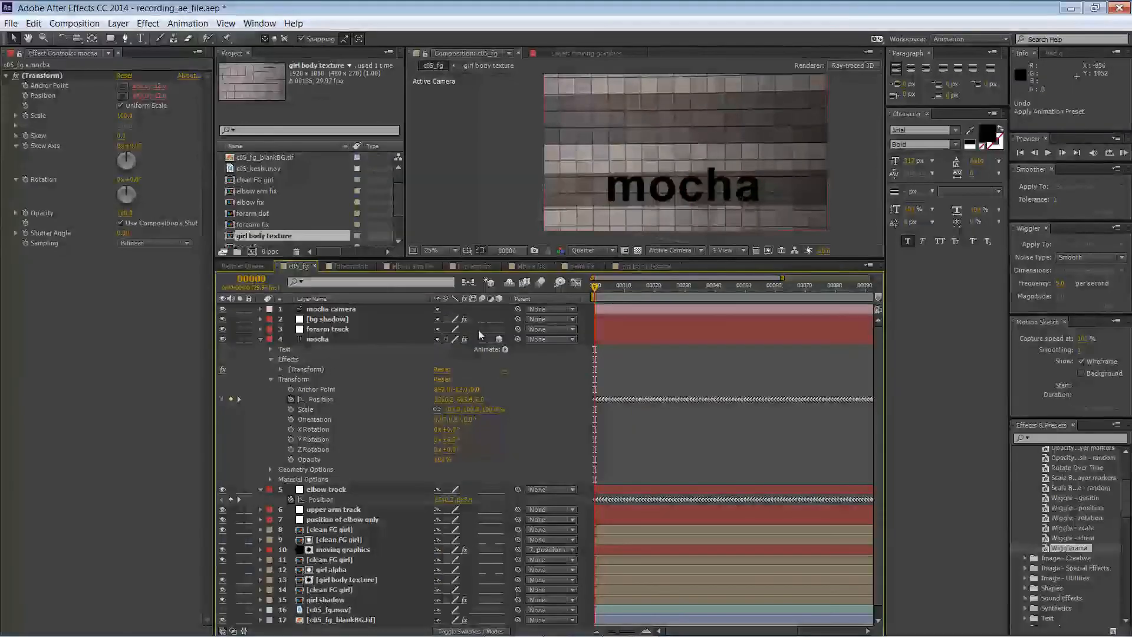
left_click(291, 429)
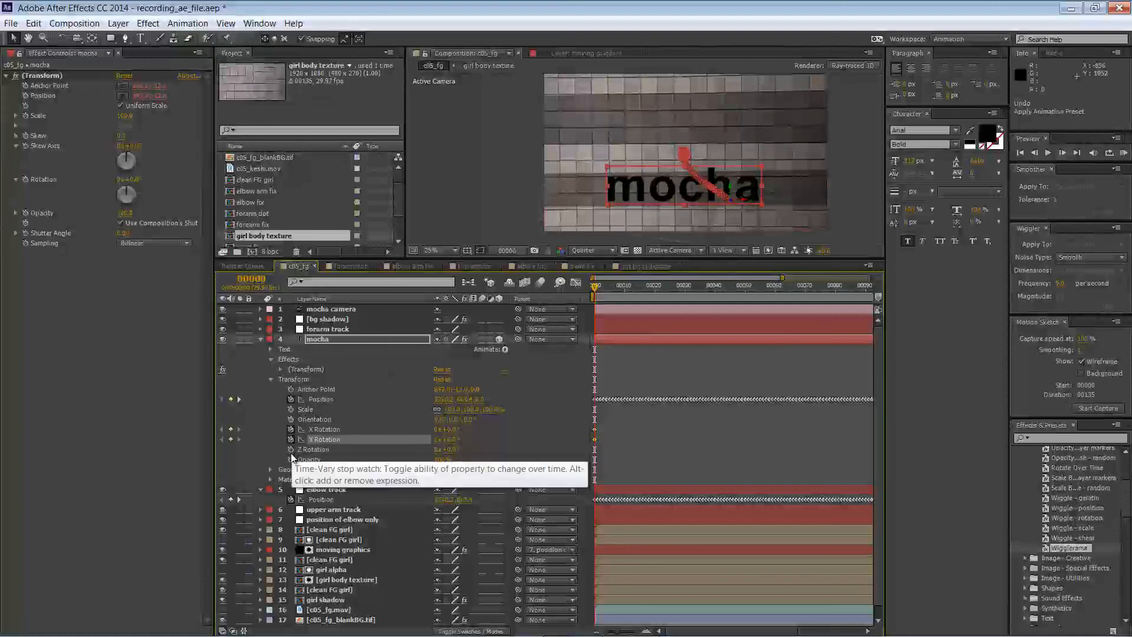
left_click(291, 439)
left_click(291, 449)
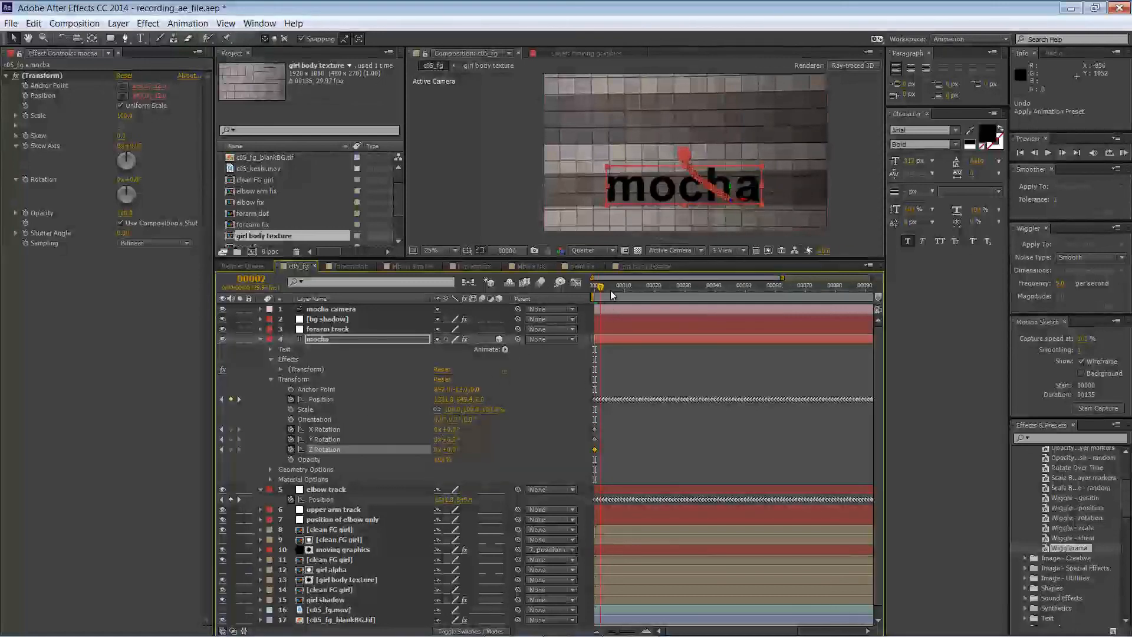
- Keyframe changed X, Y and Z rotations on the mocha text at frames 10 and 20
left_click_drag(610, 290, 635, 289)
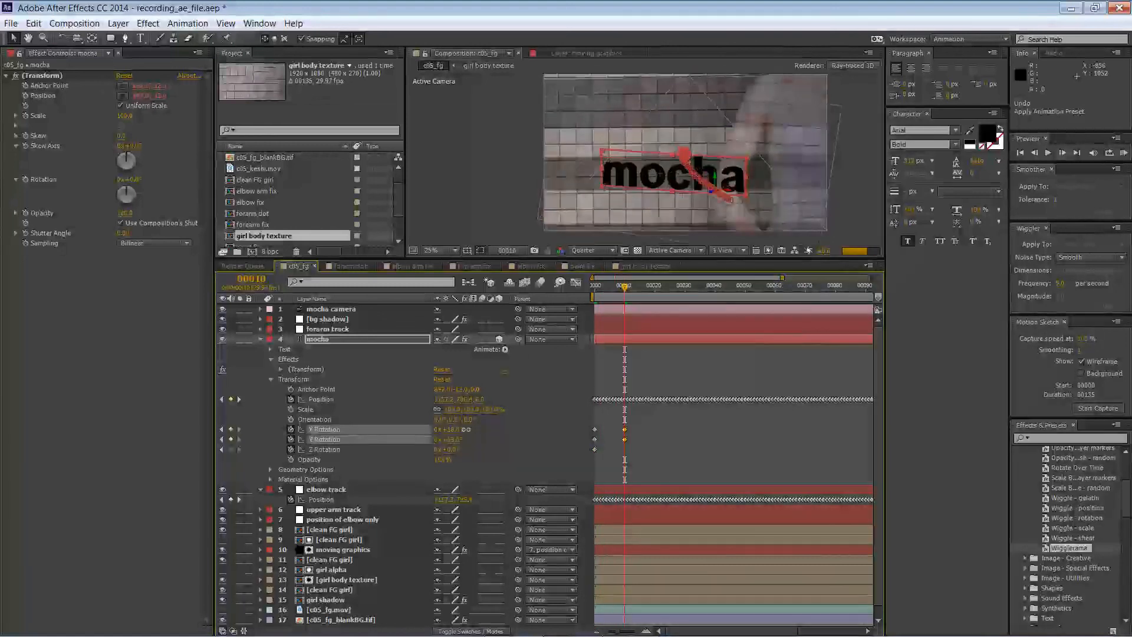
left_click_drag(452, 450, 460, 449)
left_click_drag(625, 288, 655, 294)
mouse_move(457, 439)
left_mouse_down()
mouse_move(448, 449)
mouse_move(447, 429)
left_mouse_up()
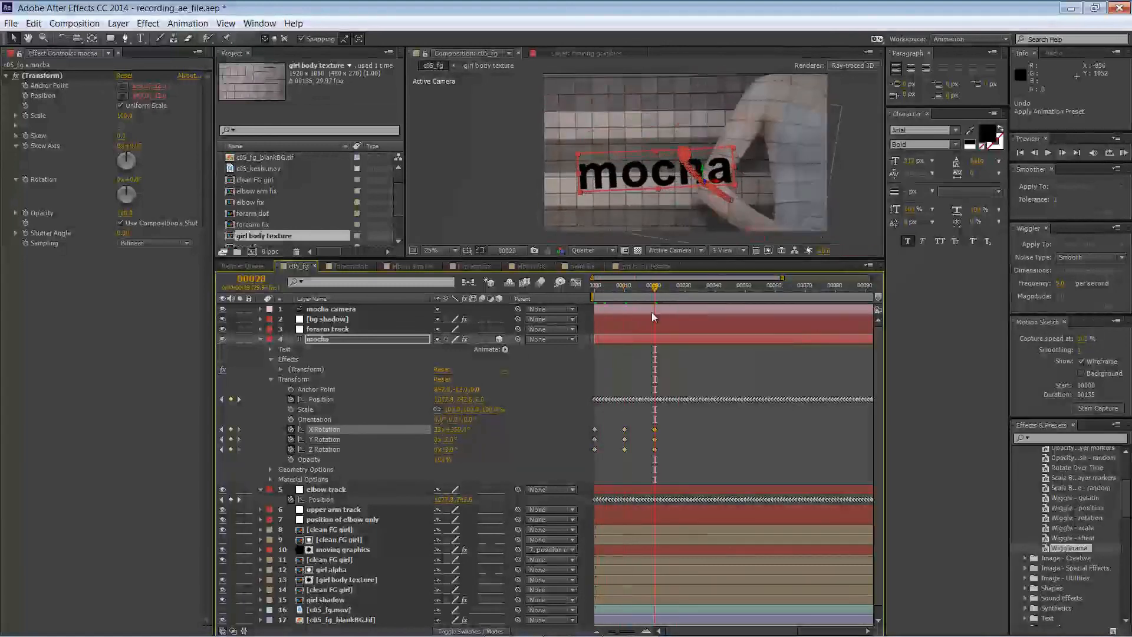
- At frame 30, set the mocha text's X Rotation degrees to 0 and adjust its Y and Z Rotation
left_click_drag(654, 288, 684, 289)
left_click(660, 366)
left_click(449, 430)
type("0")
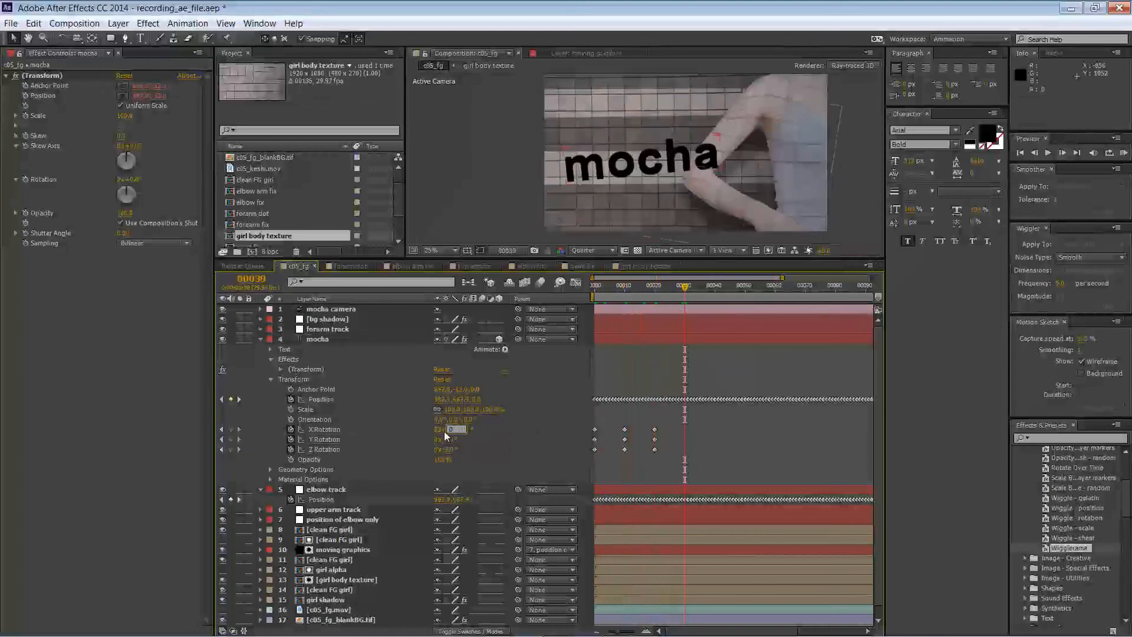
key("Return")
left_click_drag(450, 440, 455, 439)
left_click_drag(450, 449, 456, 450)
- Preview the rotating text and delete its three rotation keyframes at frame 20
left_click(1020, 152)
left_click(1048, 153)
mouse_move(660, 288)
left_mouse_down()
mouse_move(638, 288)
mouse_move(654, 288)
left_mouse_up()
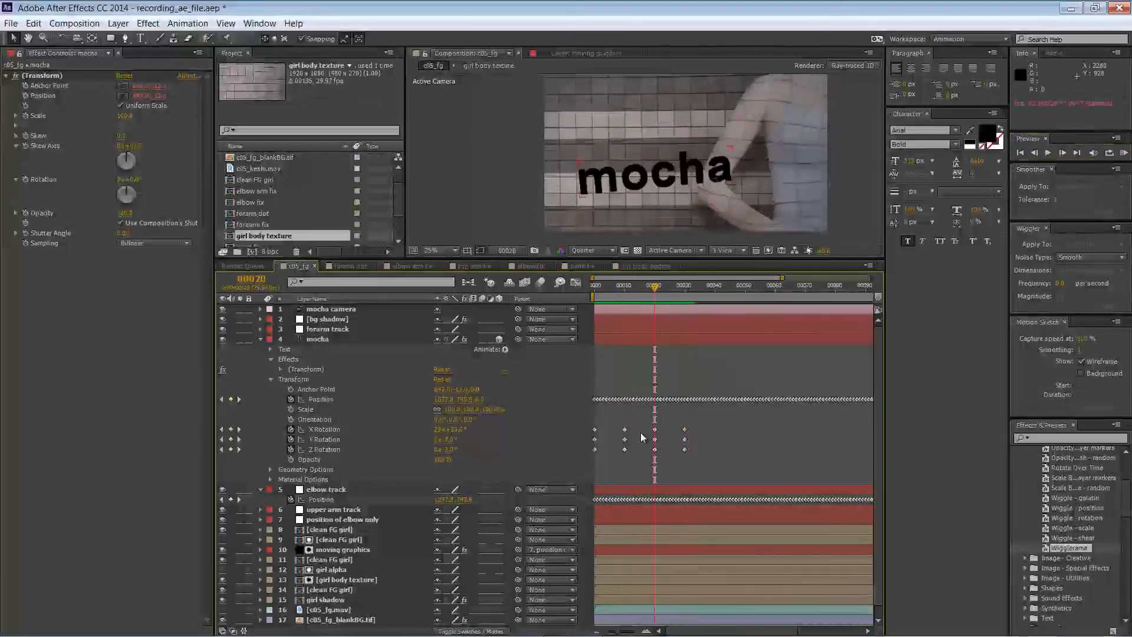
left_click_drag(640, 424, 664, 456)
key("Delete")
- Paste the mocha text's rotation keyframes at about frames 49 and 70
left_click_drag(655, 288, 737, 296)
key("ctrl+v")
key("ctrl+v")
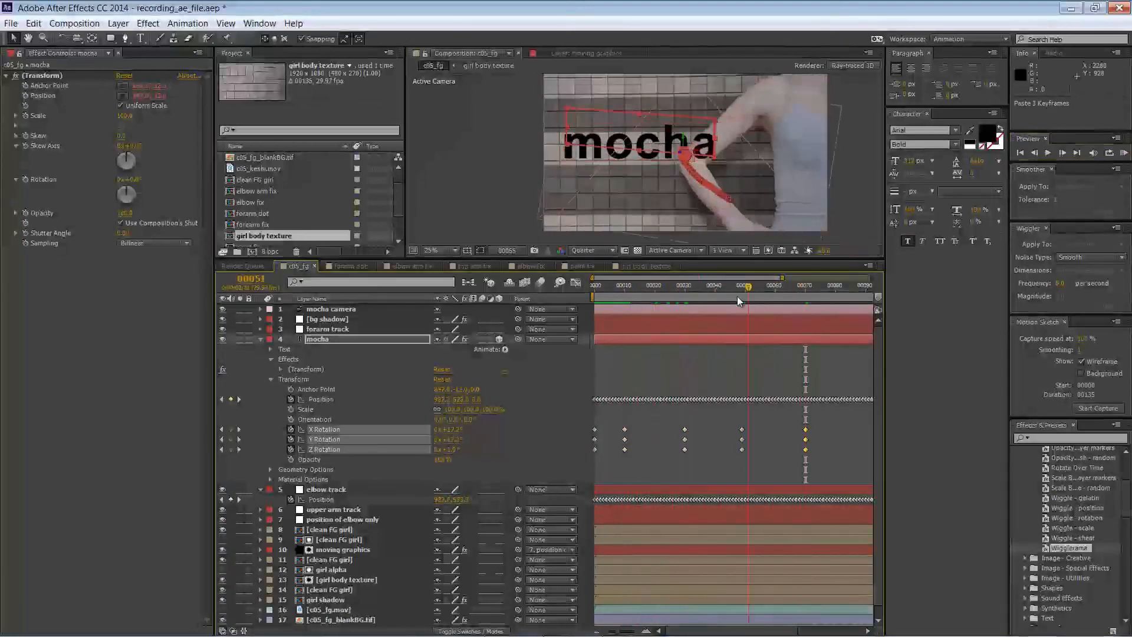
- Preview the mocha text's rotation across the shot and inspect its keyframes near frame 0
key("KP_0")
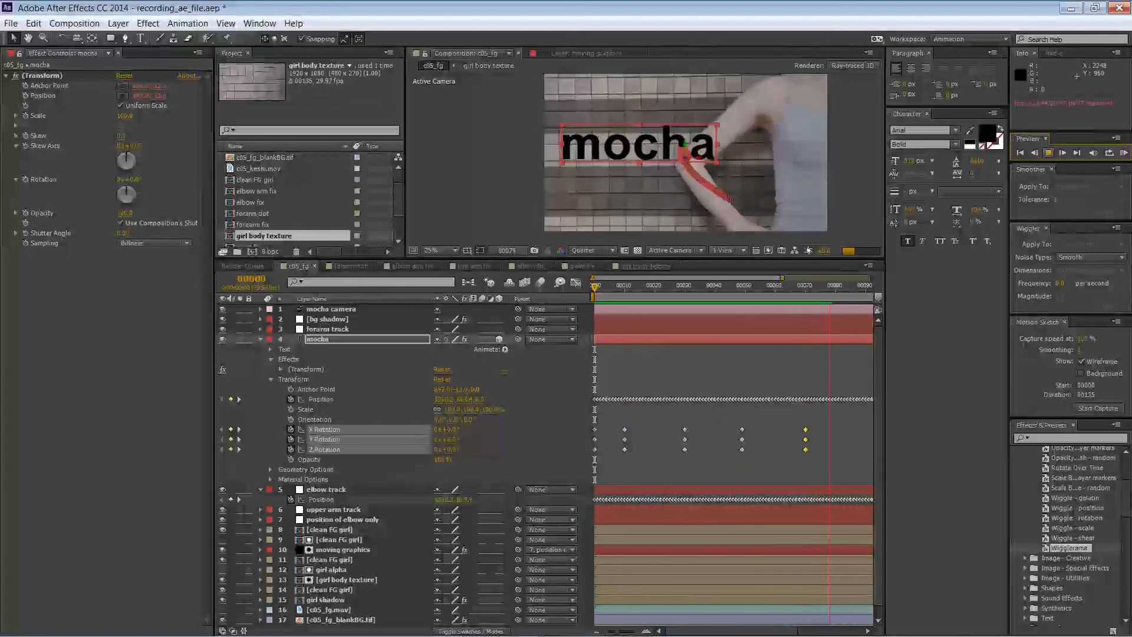
left_click(812, 288)
key("equal")
key("equal")
key("equal")
left_click_drag(812, 291, 590, 295)
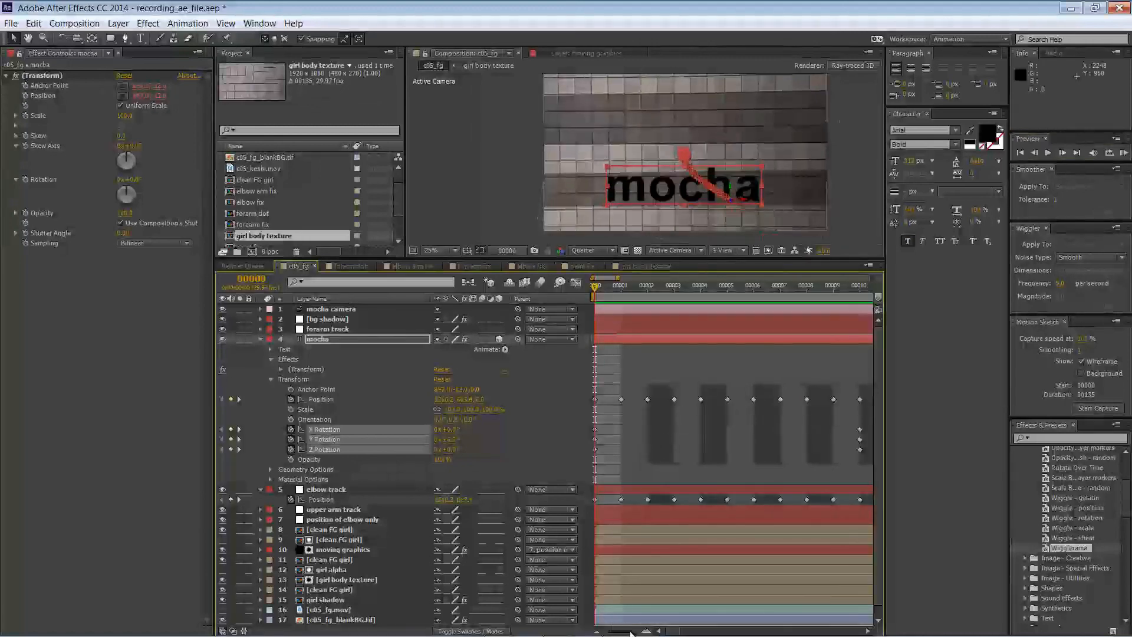
left_click_drag(633, 631, 623, 631)
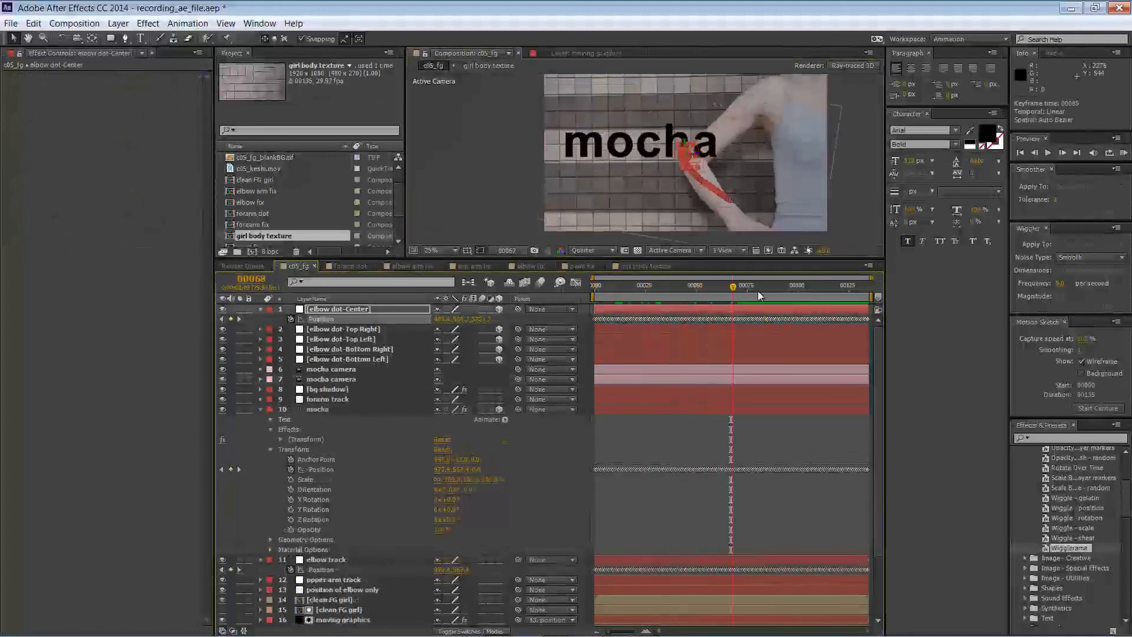
- Preview the shot with the tracked elbow dot nulls and the mocha text
key("KP_0")
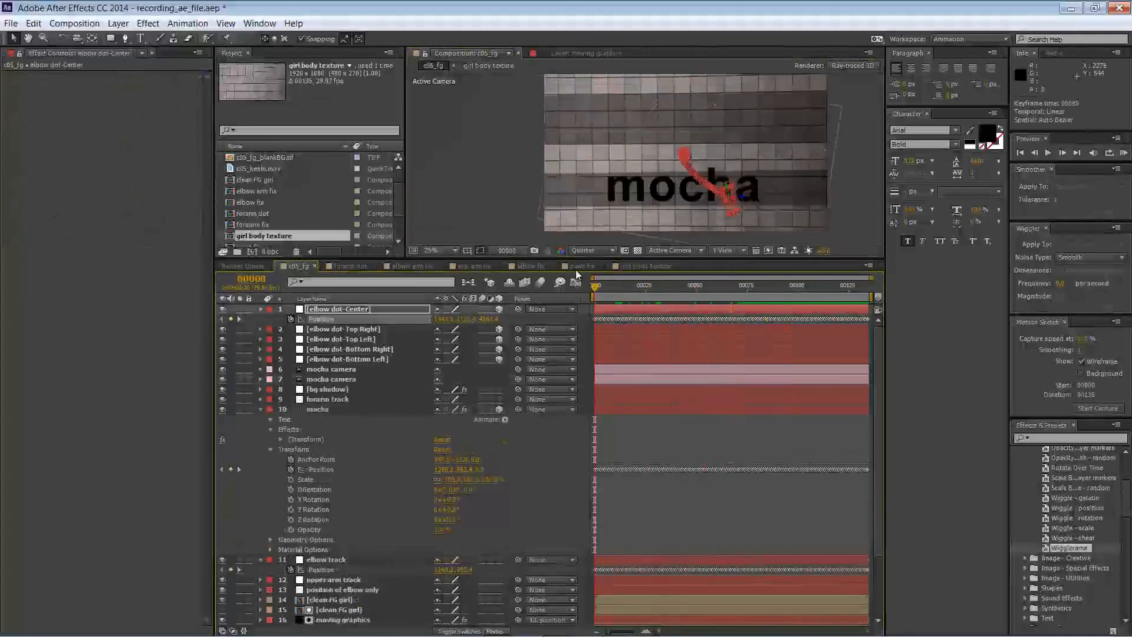